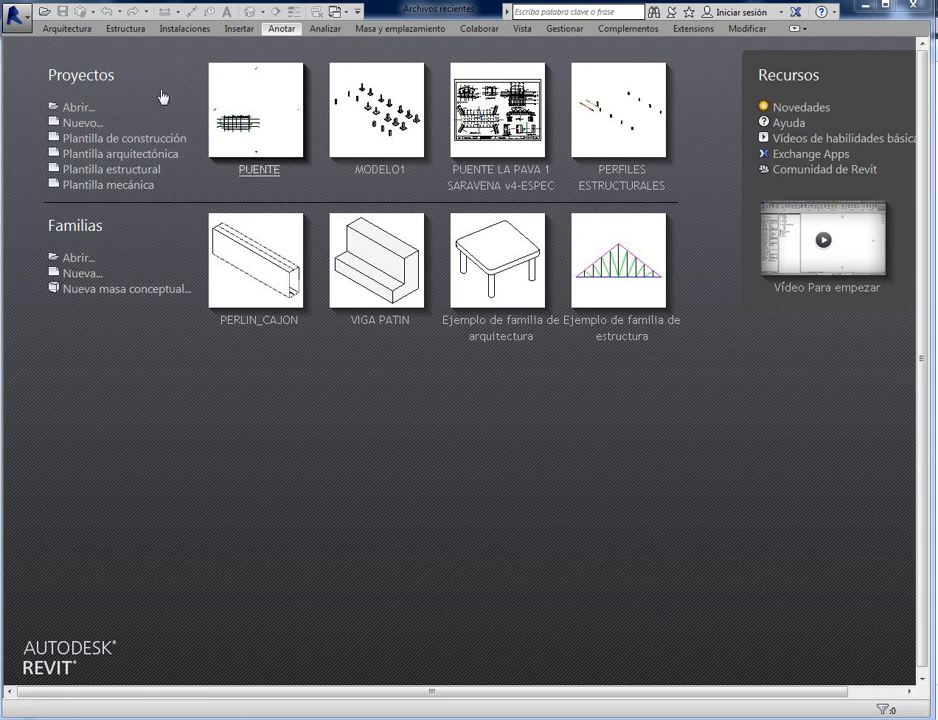
- Create a new project from the structural template and open its Sur elevation view
click(110, 172)
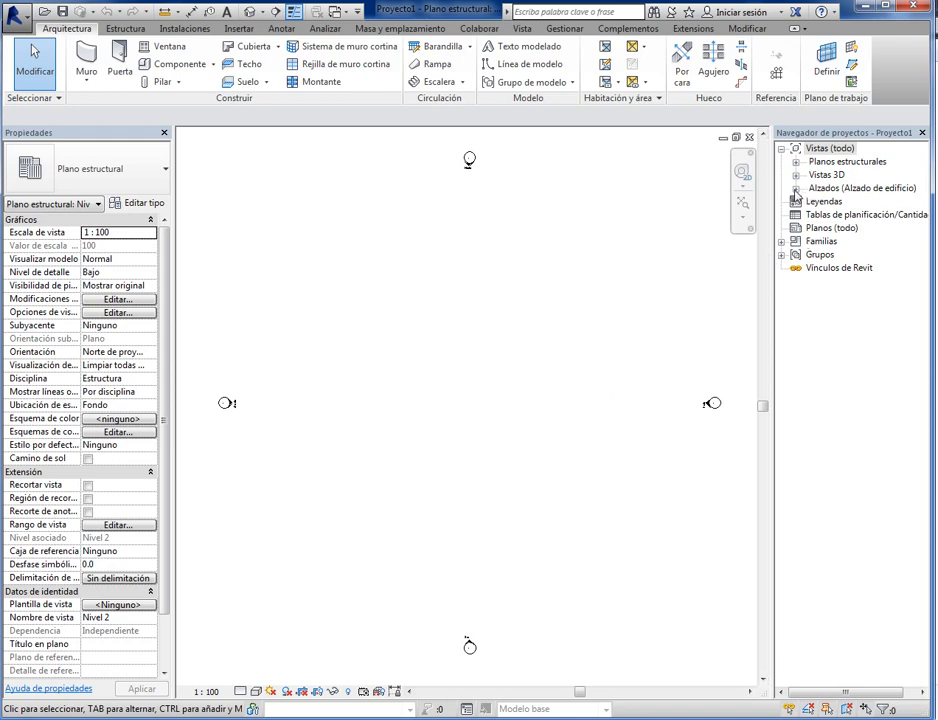
click(796, 188)
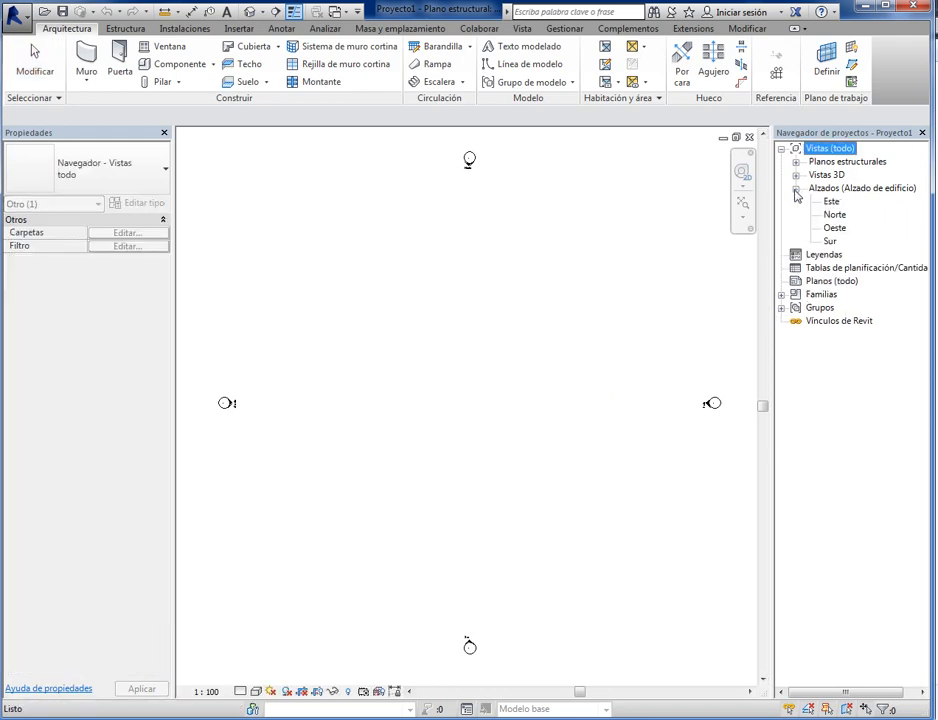
double_click(829, 241)
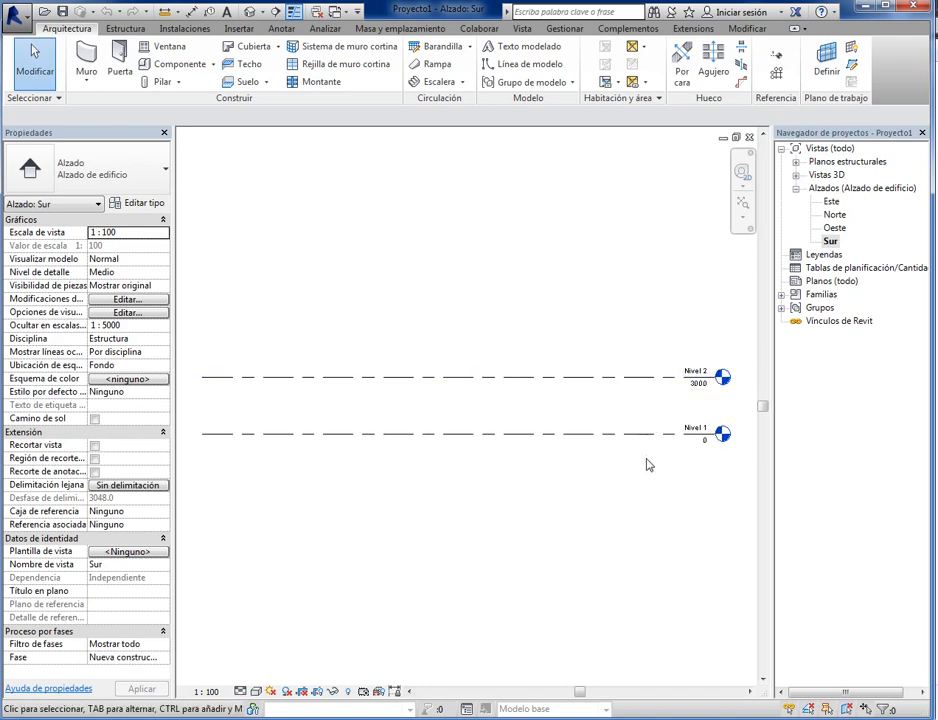
- Set the project's length units to metres with two decimal places
scroll(535, 469, up, 4)
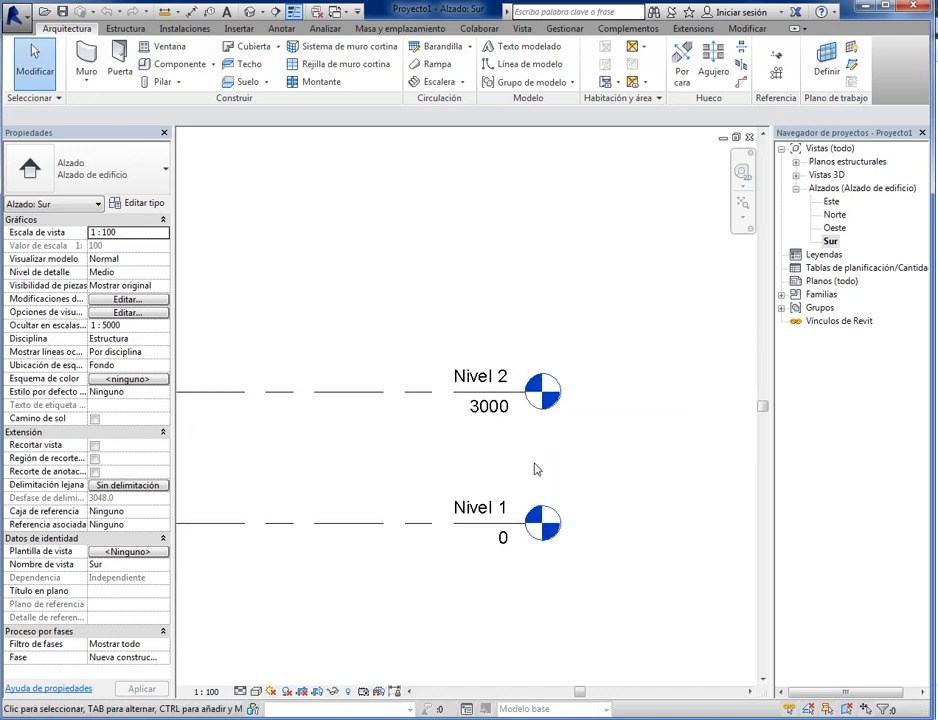
scroll(475, 462, down, 2)
middle_drag(400, 491, 487, 463)
scroll(487, 461, up, 3)
middle_drag(664, 408, 601, 435)
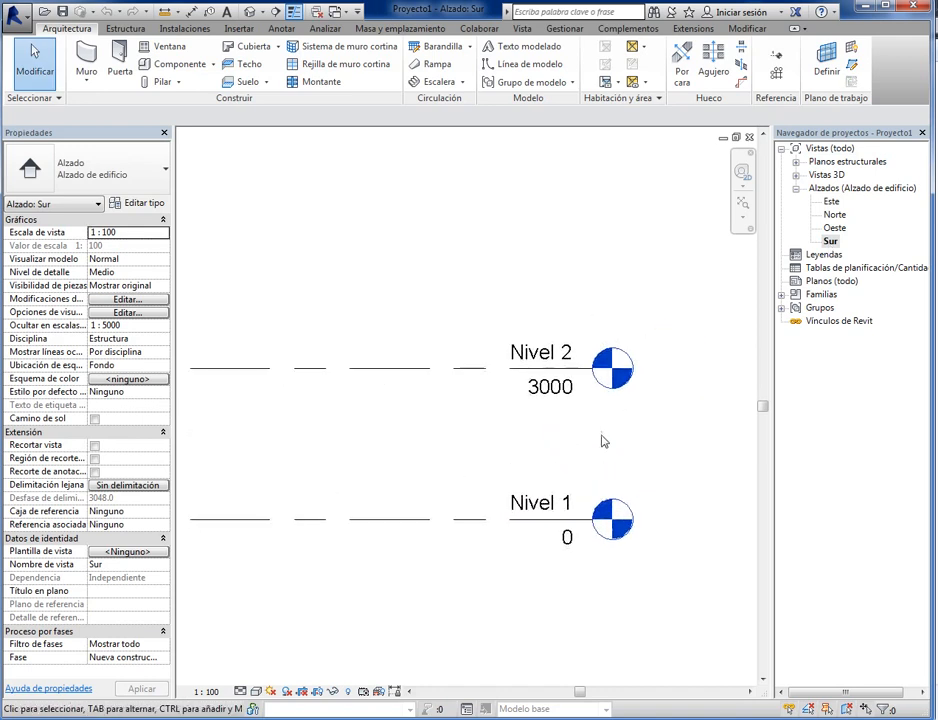
scroll(658, 405, up, 1)
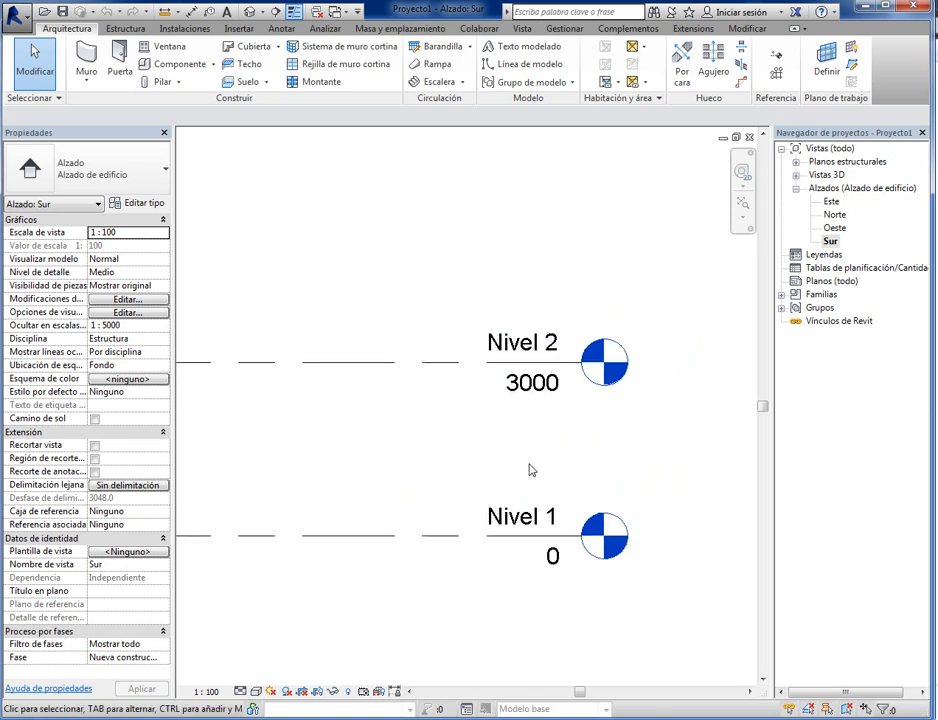
key(u)
key(n)
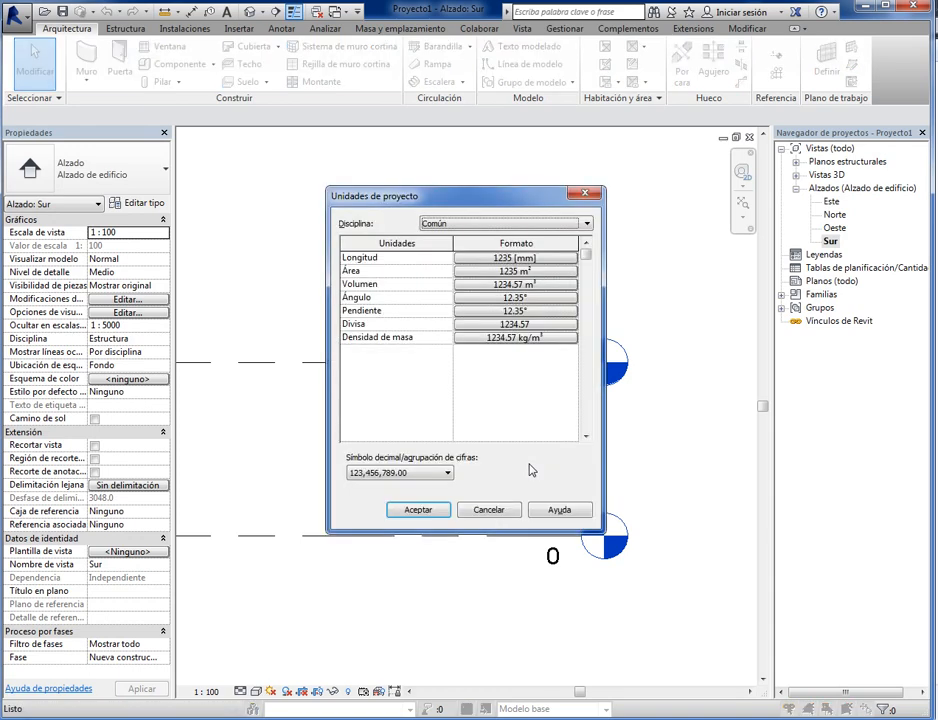
click(516, 260)
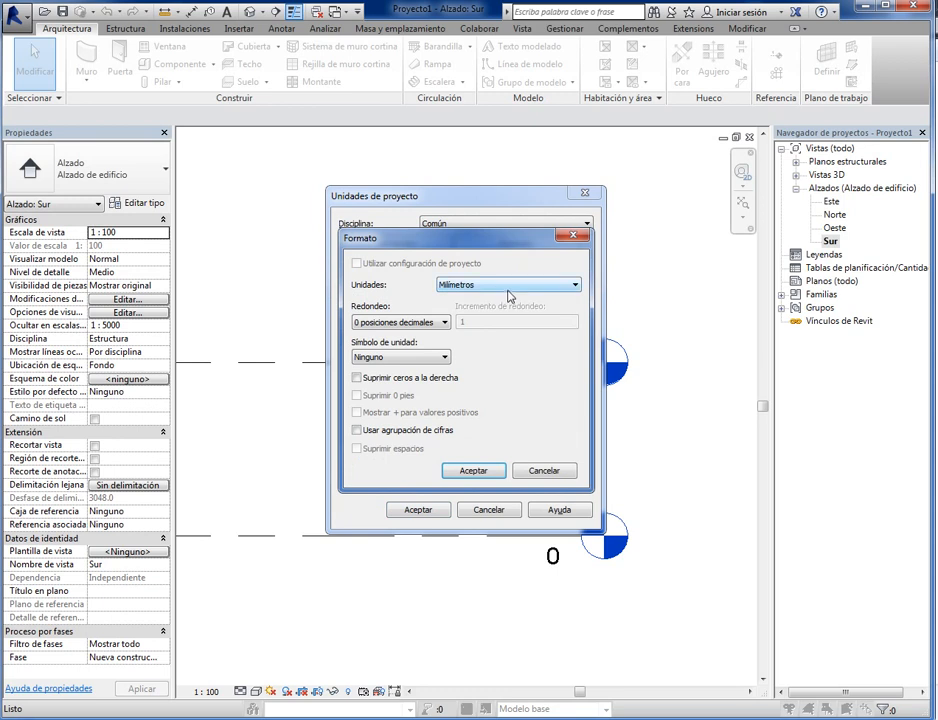
click(508, 286)
click(452, 336)
click(445, 323)
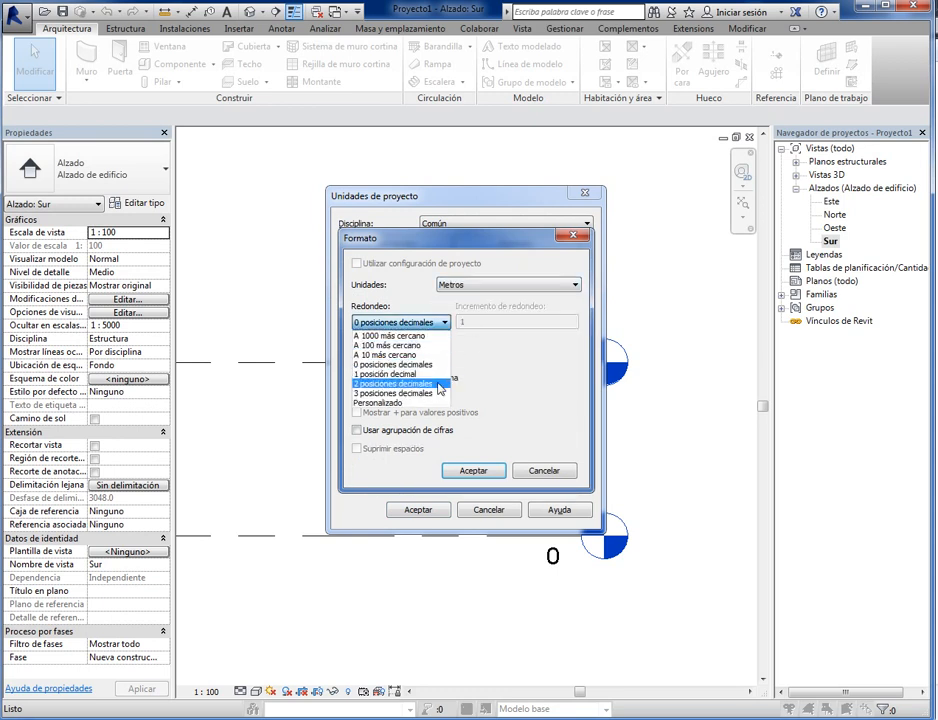
click(438, 384)
click(474, 470)
click(418, 509)
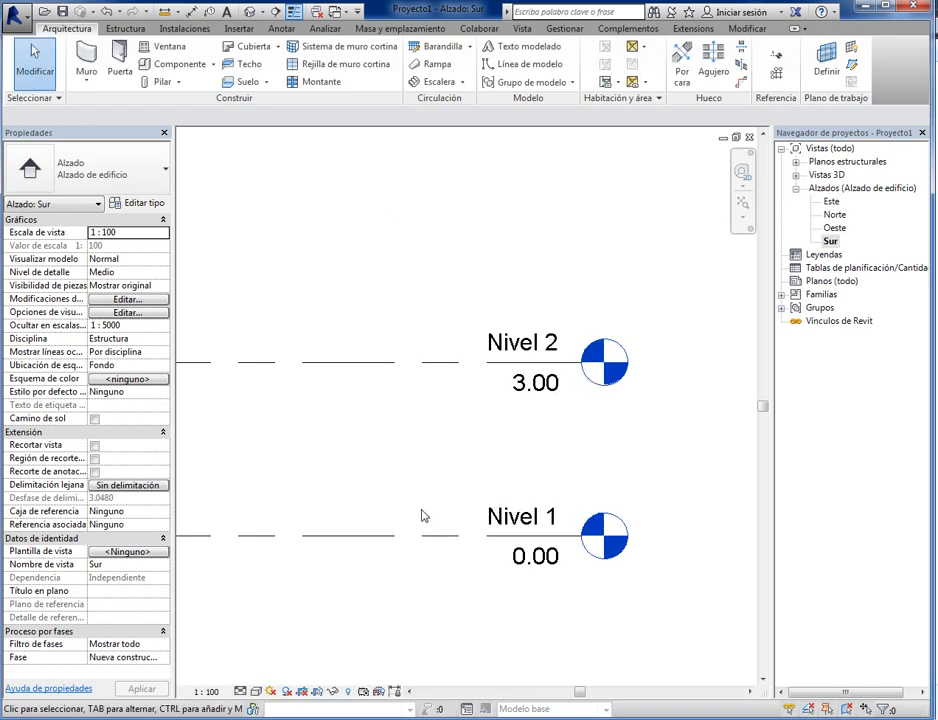
- Rename level Nivel 1 as DESPLANTE and apply the new name to the corresponding views
scroll(436, 480, down, 2)
middle_drag(479, 462, 452, 477)
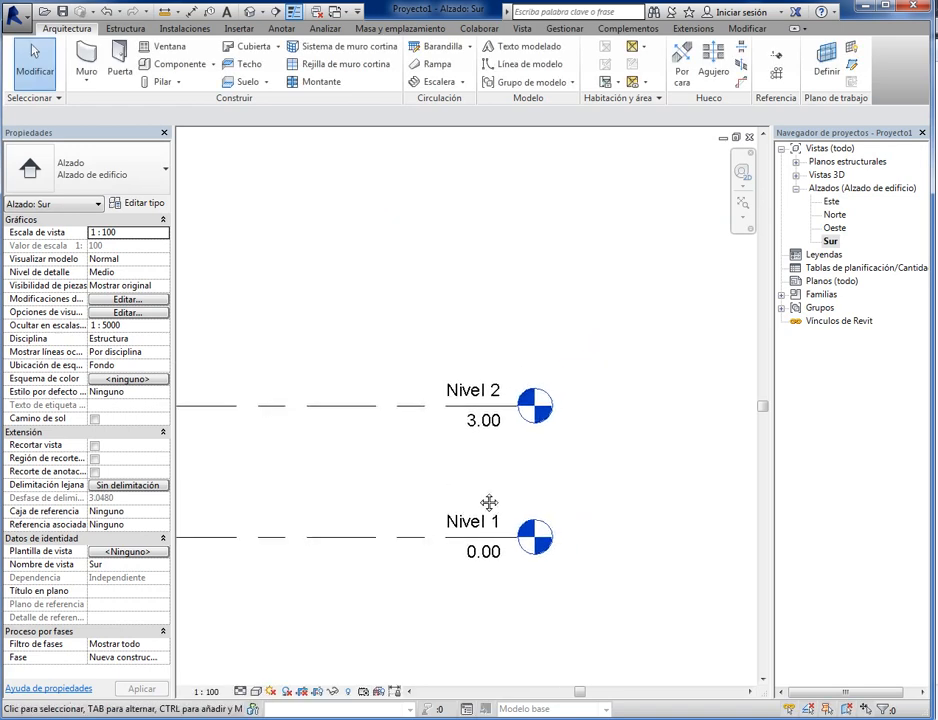
scroll(486, 538, up, 2)
middle_drag(484, 540, 500, 466)
scroll(500, 466, up, 1)
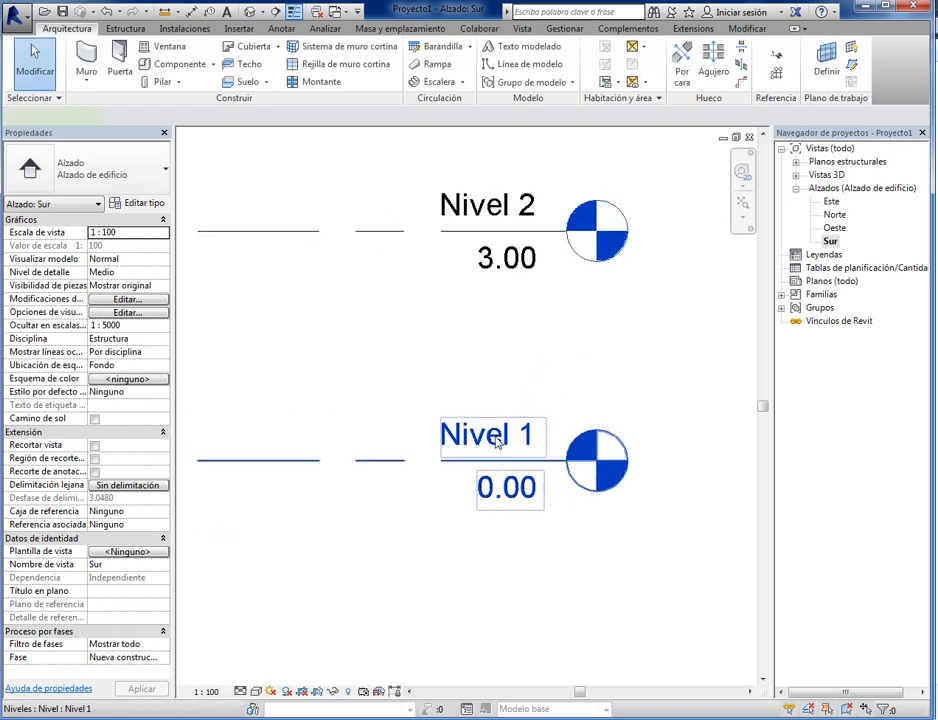
click(505, 441)
click(519, 444)
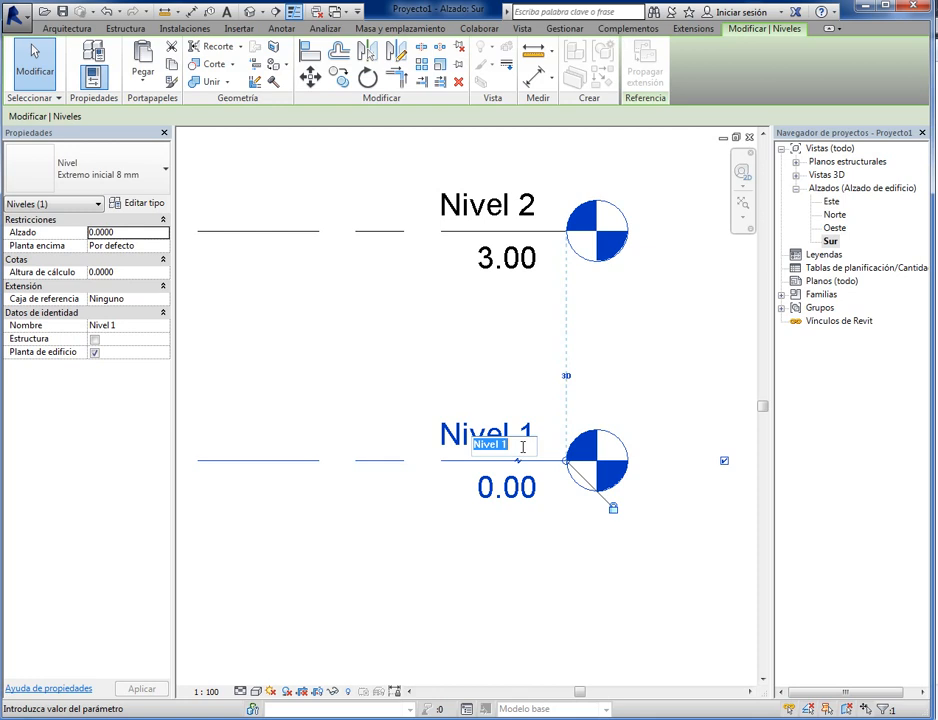
text(DESPLANTE)
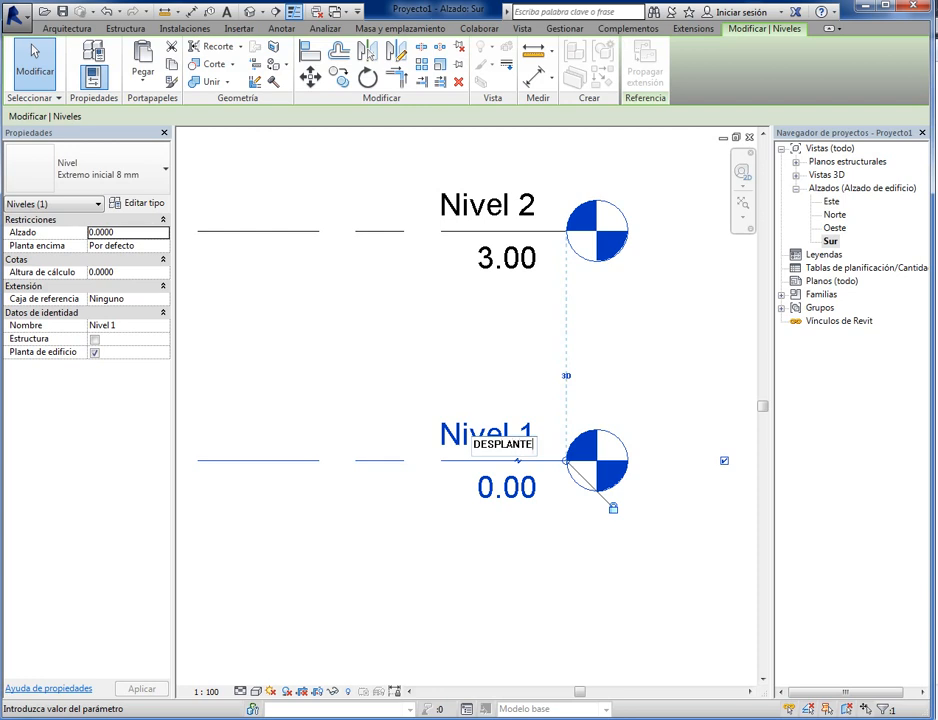
key(Return)
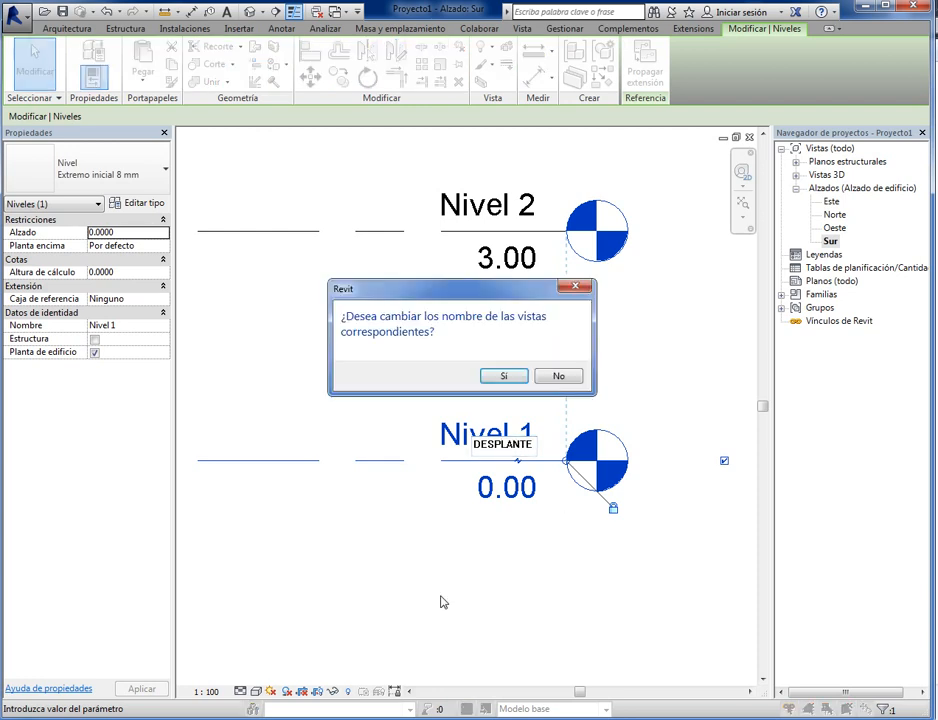
click(504, 376)
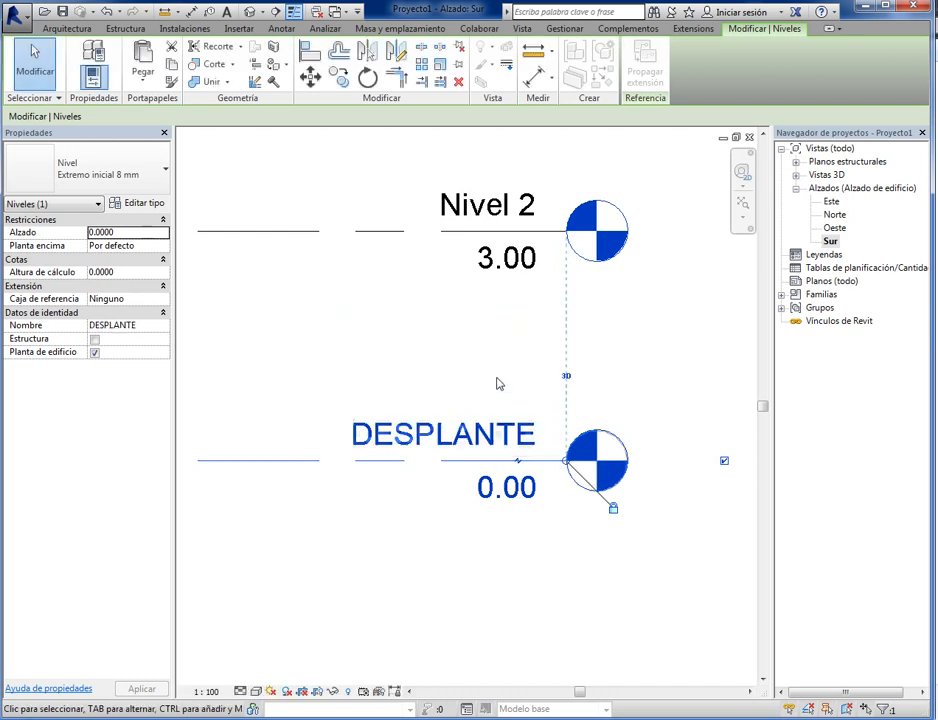
- Rename level Nivel 2 as ZAPATAS and apply the new name to the corresponding views
click(485, 204)
click(488, 205)
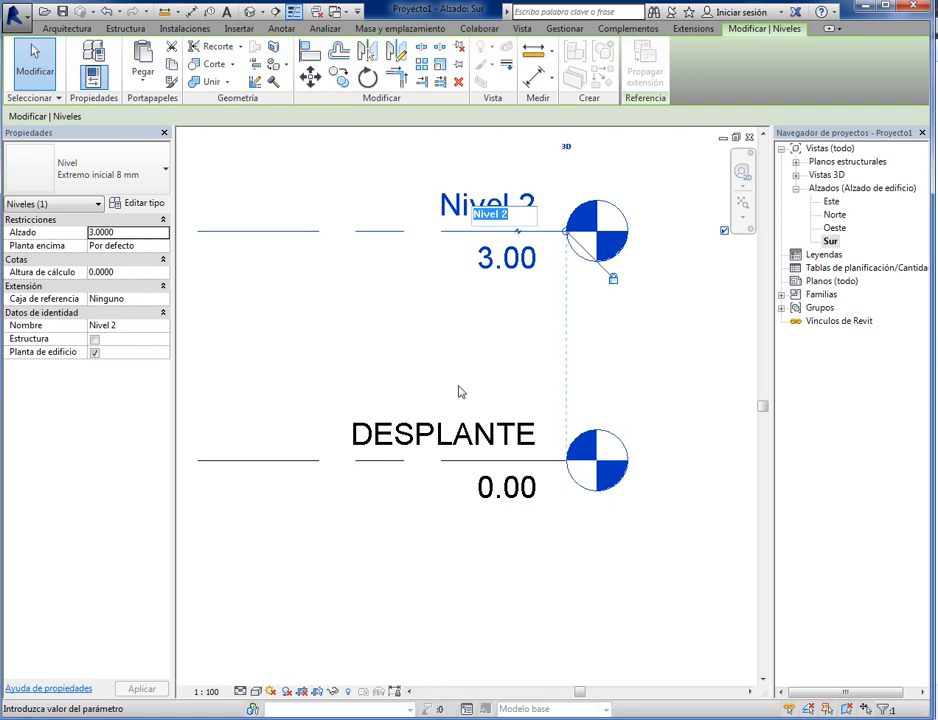
text(ZAPATAS)
key(Return)
click(504, 375)
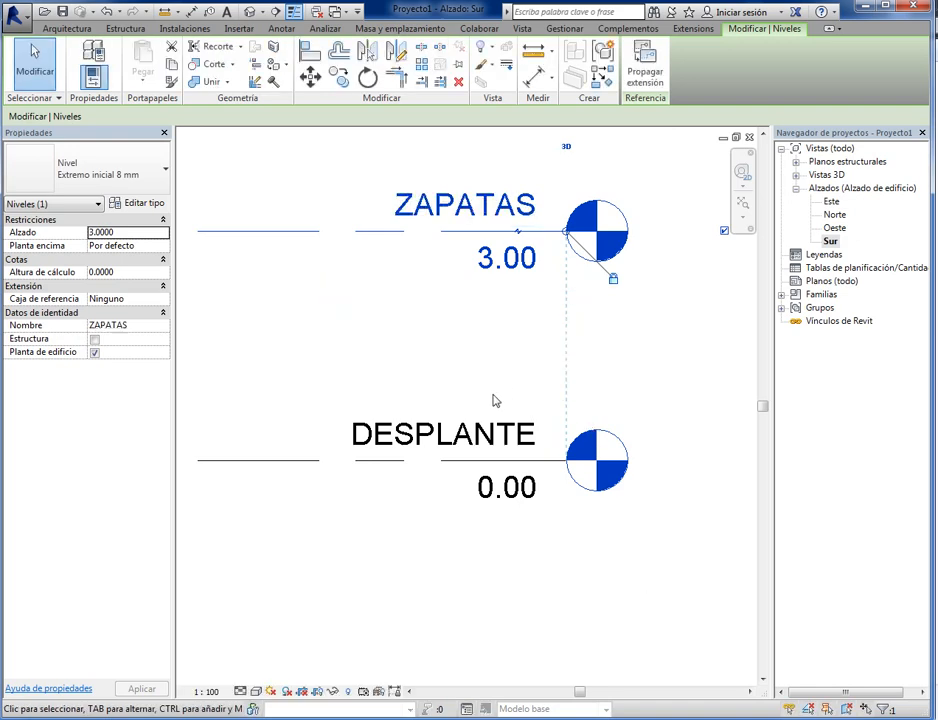
click(425, 328)
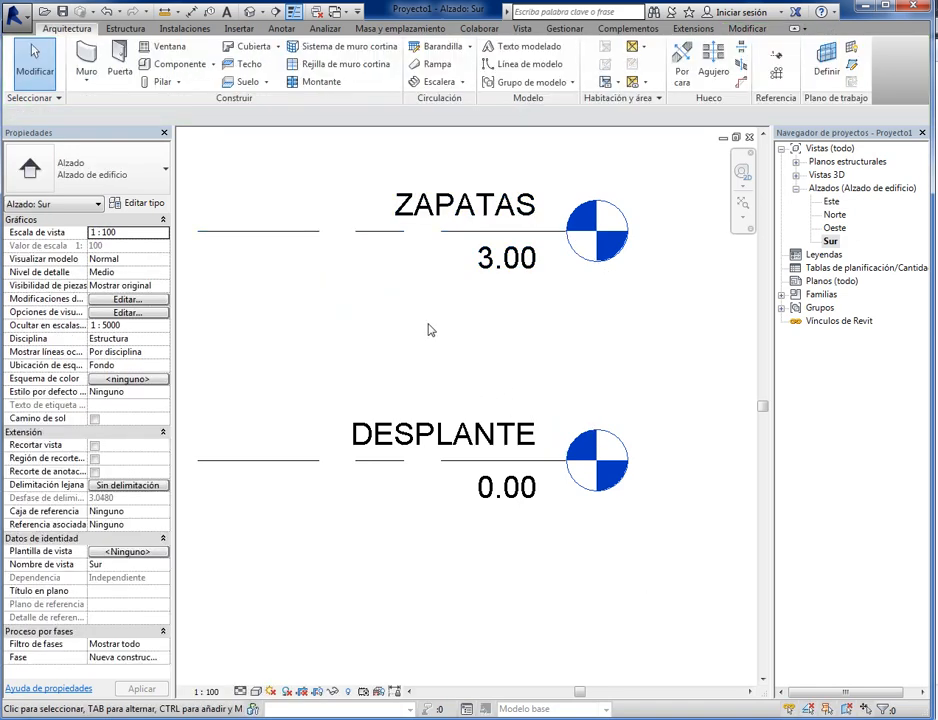
scroll(430, 330, down, 2)
middle_drag(429, 329, 479, 502)
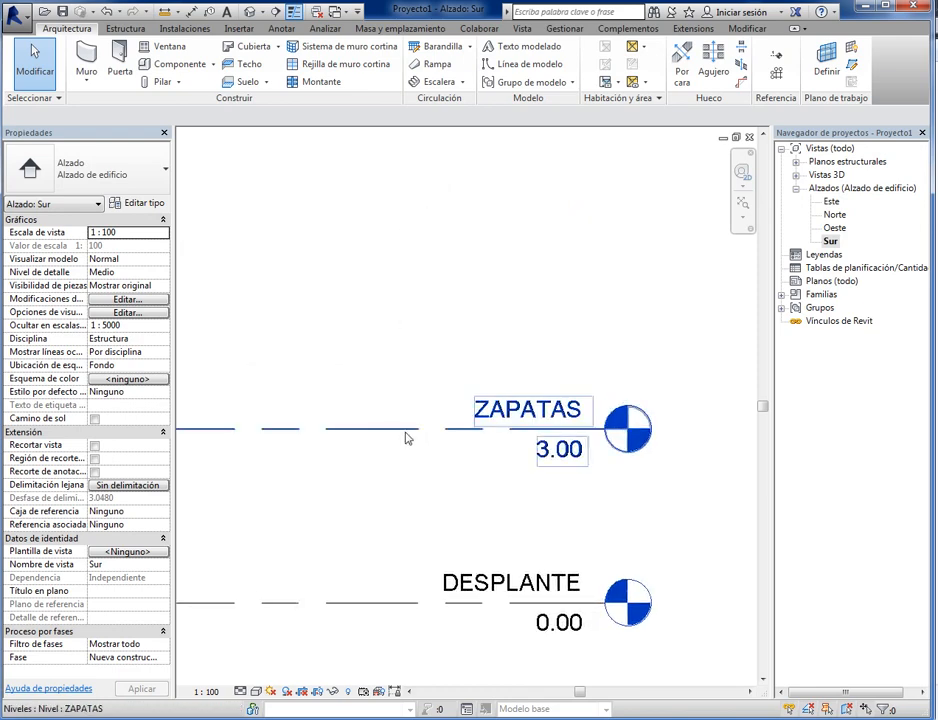
scroll(521, 494, up, 5)
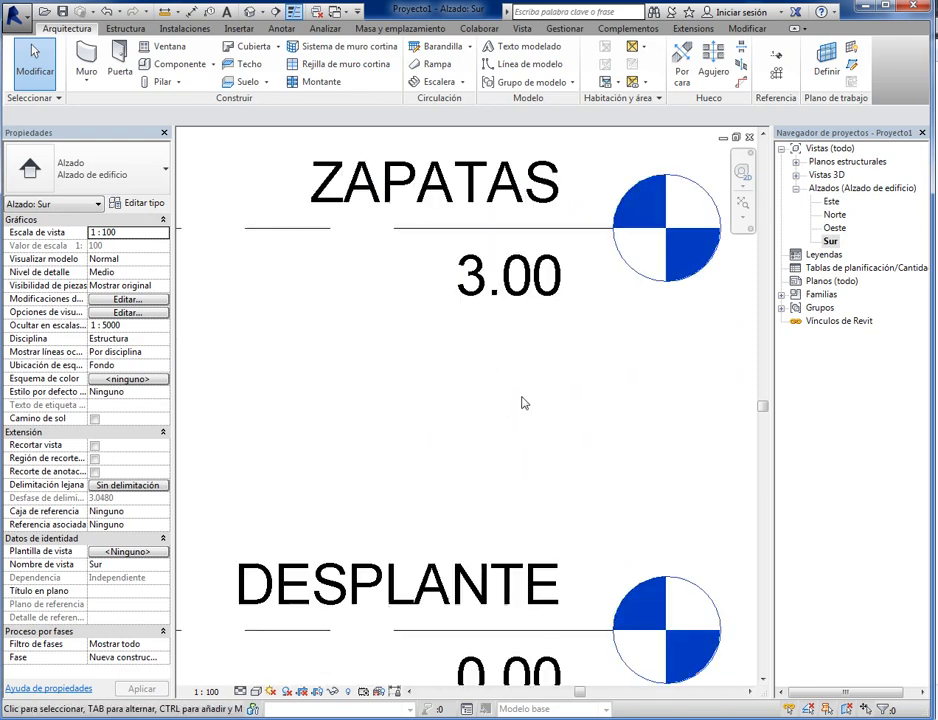
scroll(521, 403, down, 2)
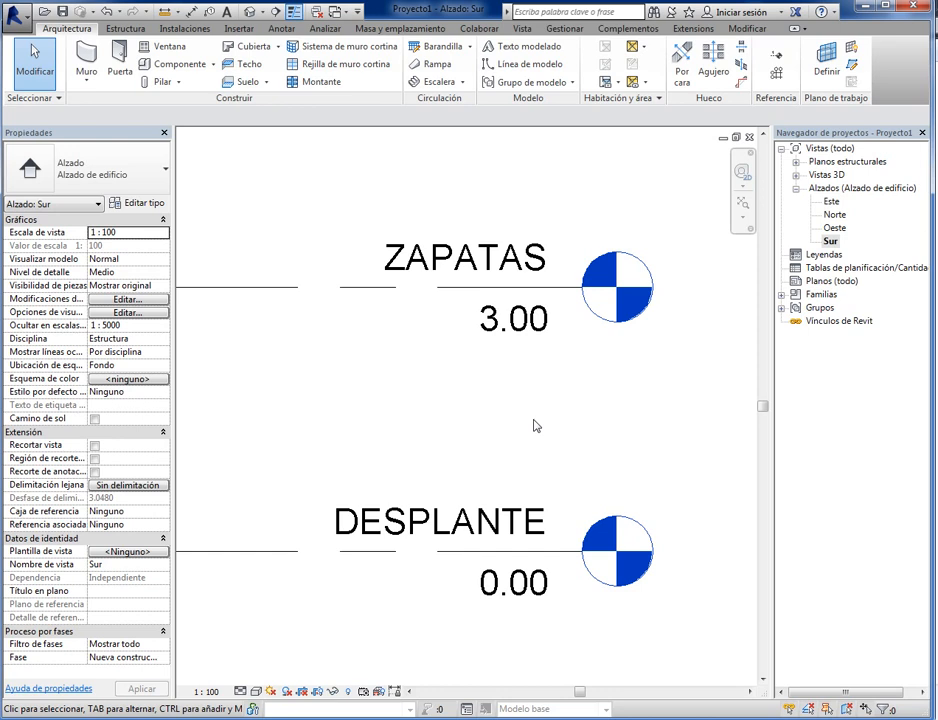
click(528, 322)
click(533, 322)
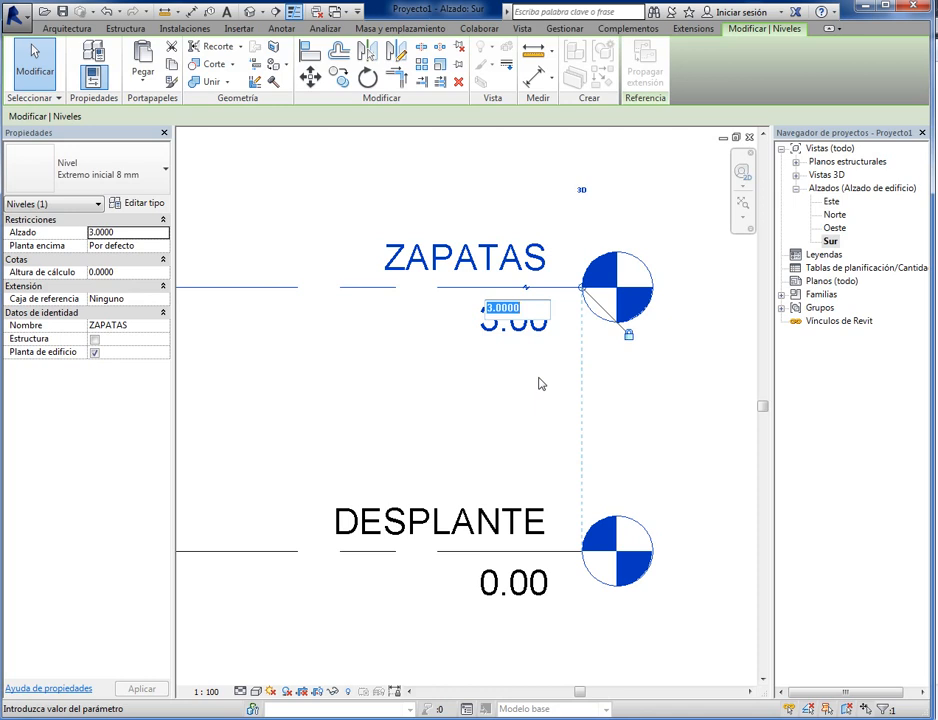
text(1)
key(Escape)
key(Escape)
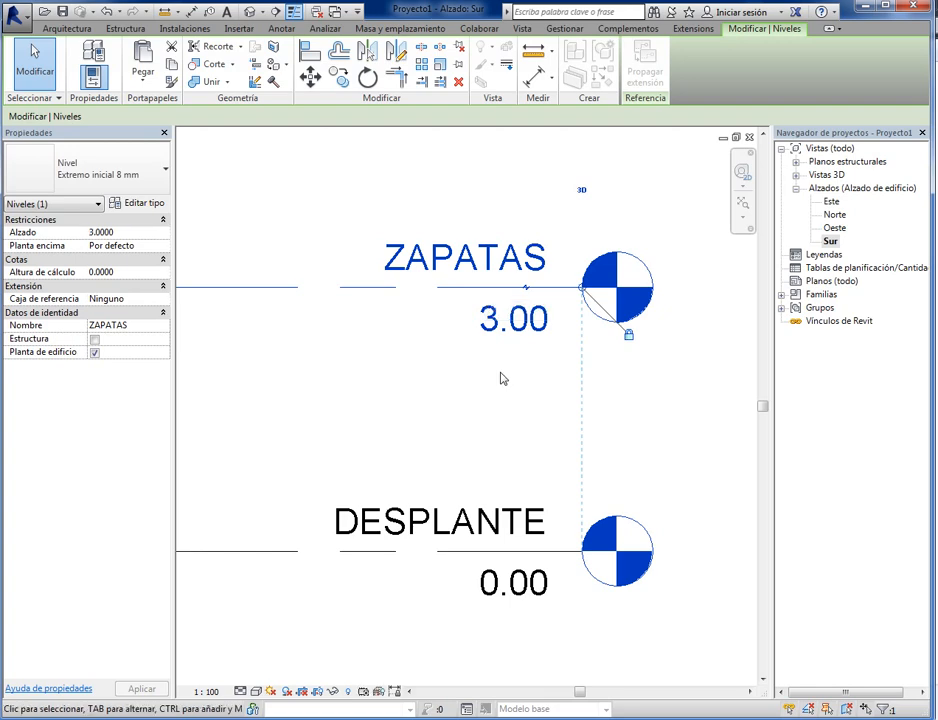
- Set the elevation of the ZAPATAS level to 1 m
click(508, 334)
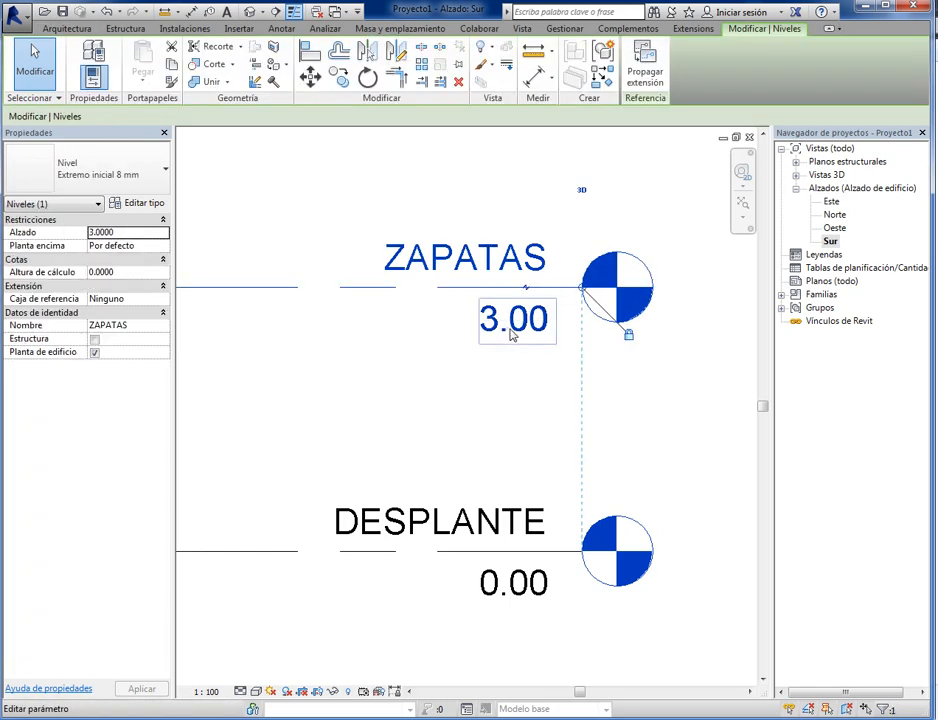
click(518, 332)
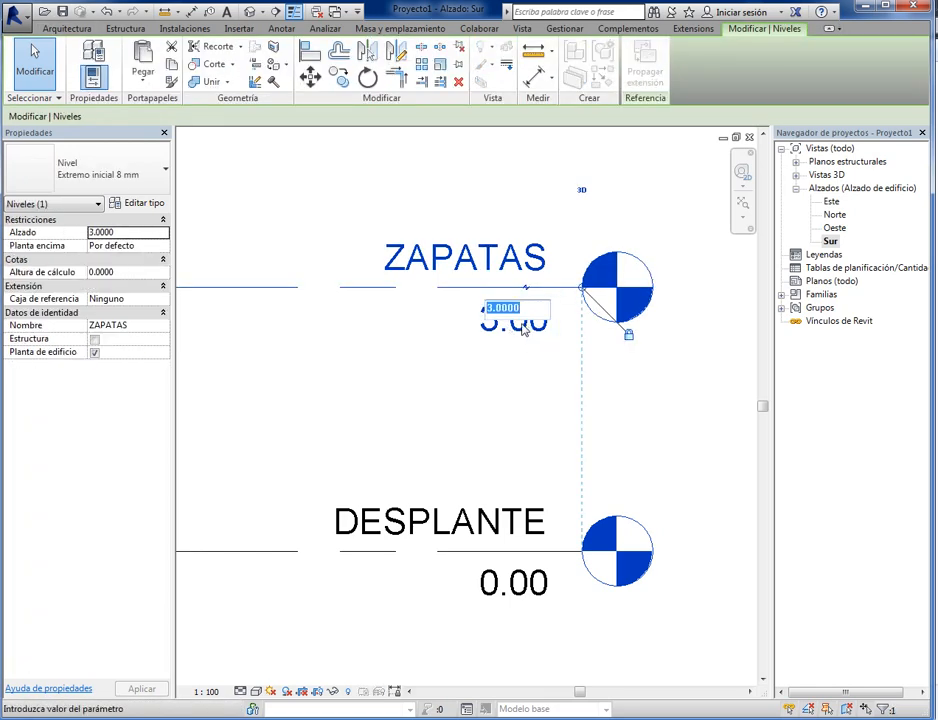
text(1)
key(Return)
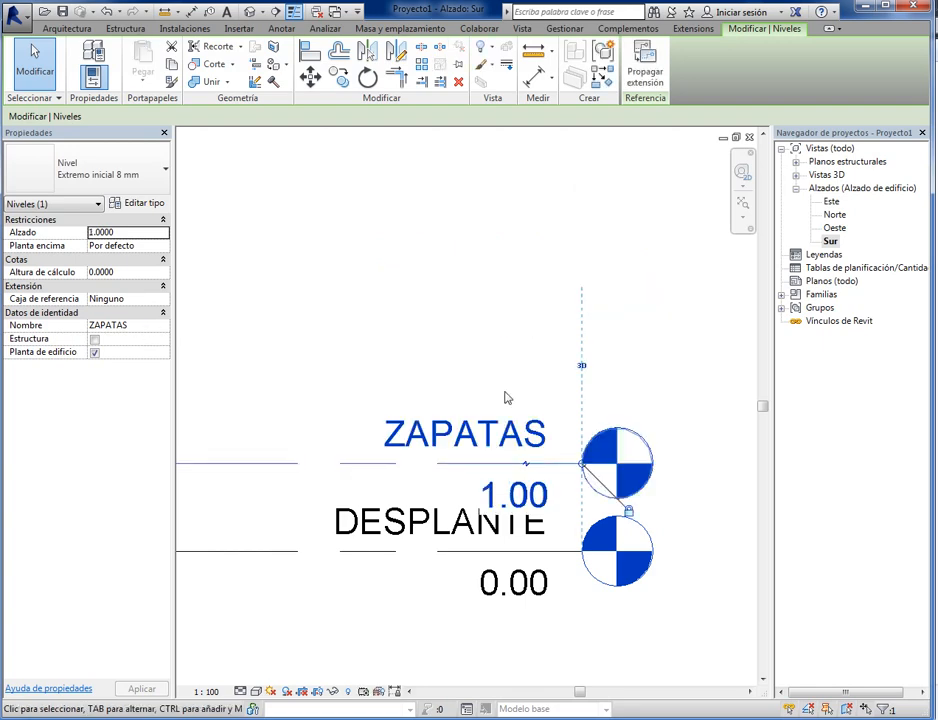
click(475, 363)
- Change the scale of the Sur elevation view to 1:50
scroll(466, 356, down, 2)
mouse_move(471, 569)
middle_down()
mouse_move(496, 452)
mouse_move(465, 556)
middle_up()
scroll(497, 453, up, 1)
scroll(519, 552, up, 1)
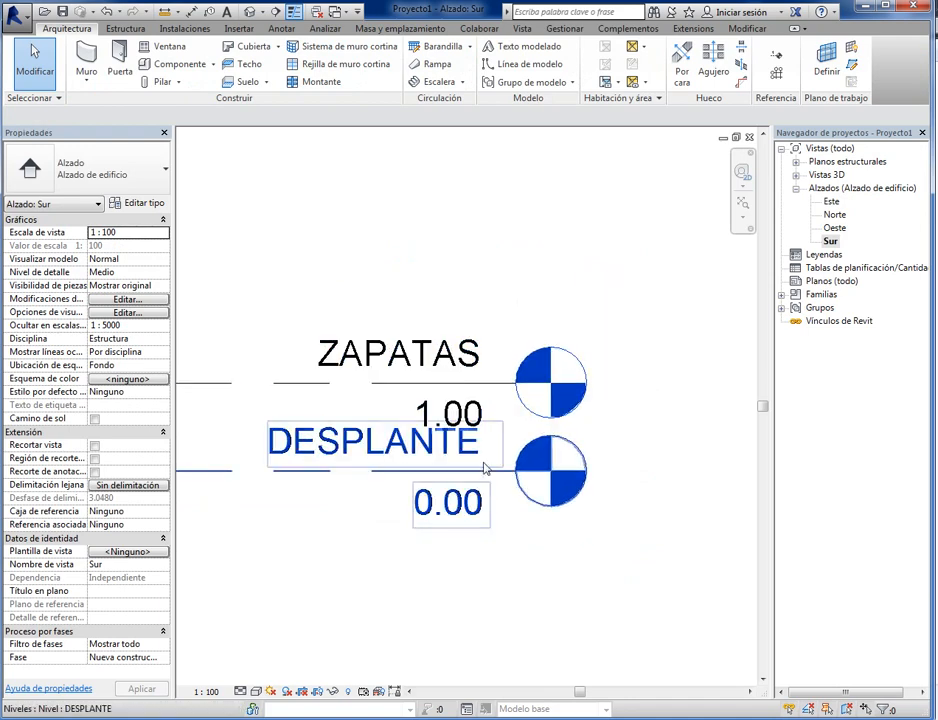
scroll(419, 557, up, 1)
middle_drag(428, 551, 475, 571)
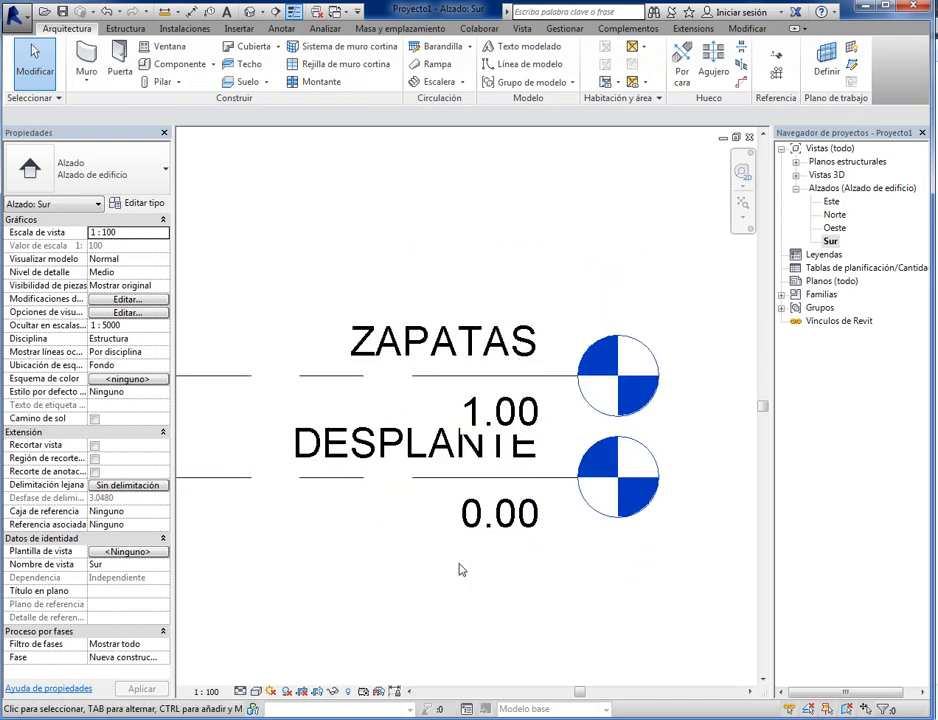
click(207, 692)
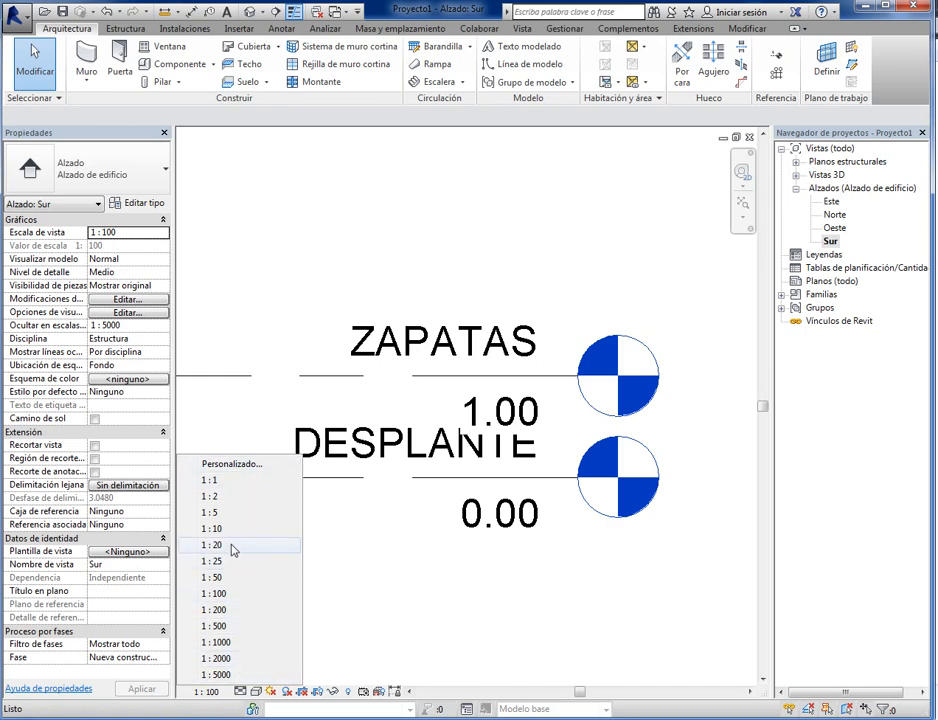
click(232, 578)
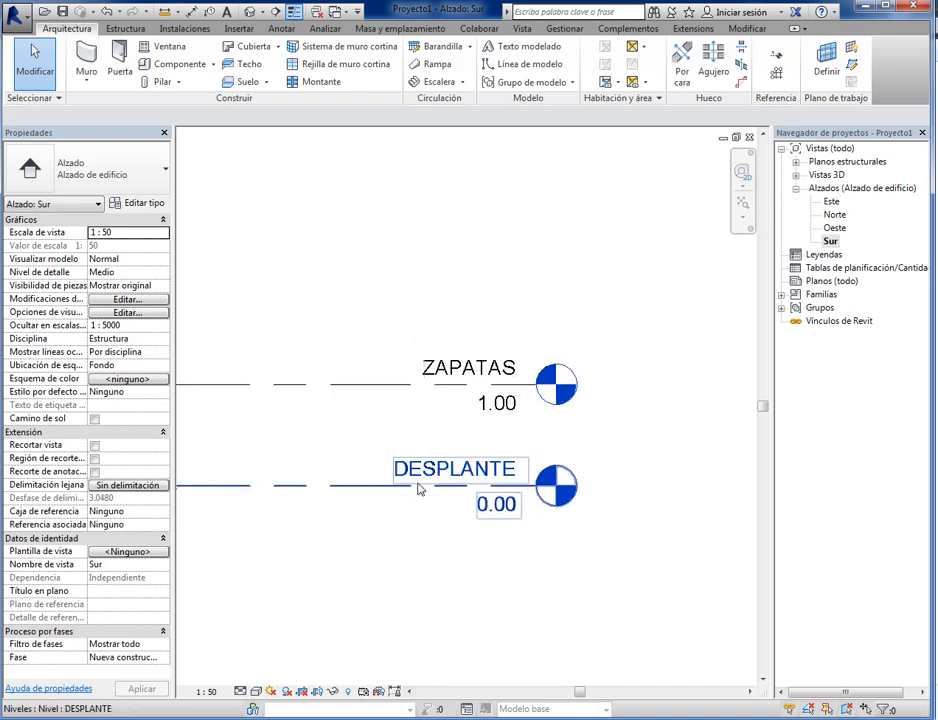
- Copy the ZAPATAS level 2.5 m vertically upward in the Sur elevation
scroll(380, 555, down, 4)
middle_drag(350, 563, 456, 571)
scroll(521, 480, up, 5)
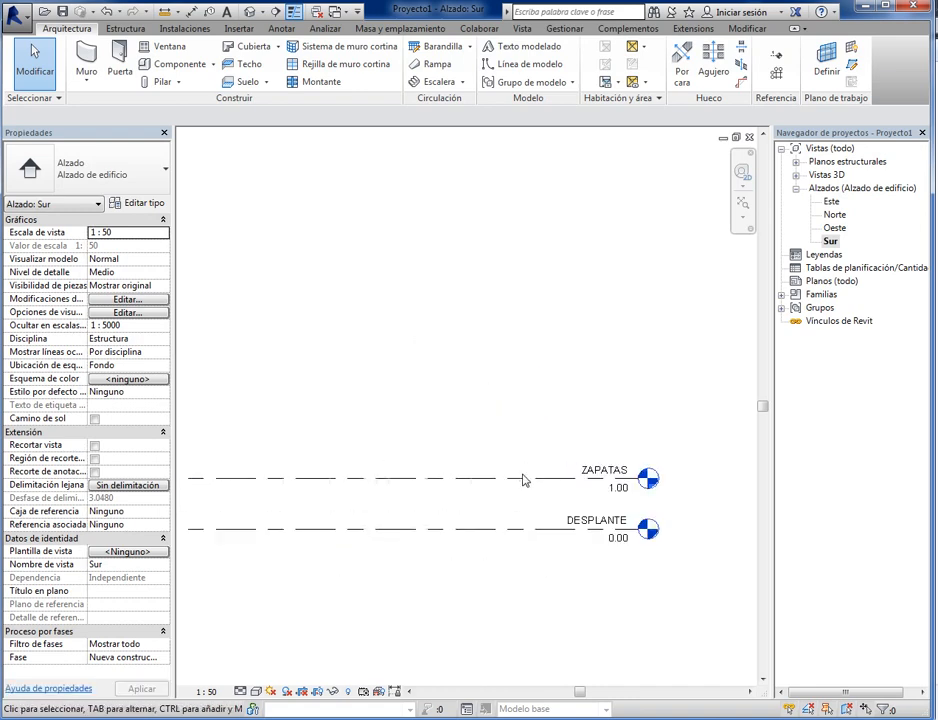
middle_drag(534, 505, 388, 498)
scroll(388, 496, up, 2)
scroll(388, 496, up, 1)
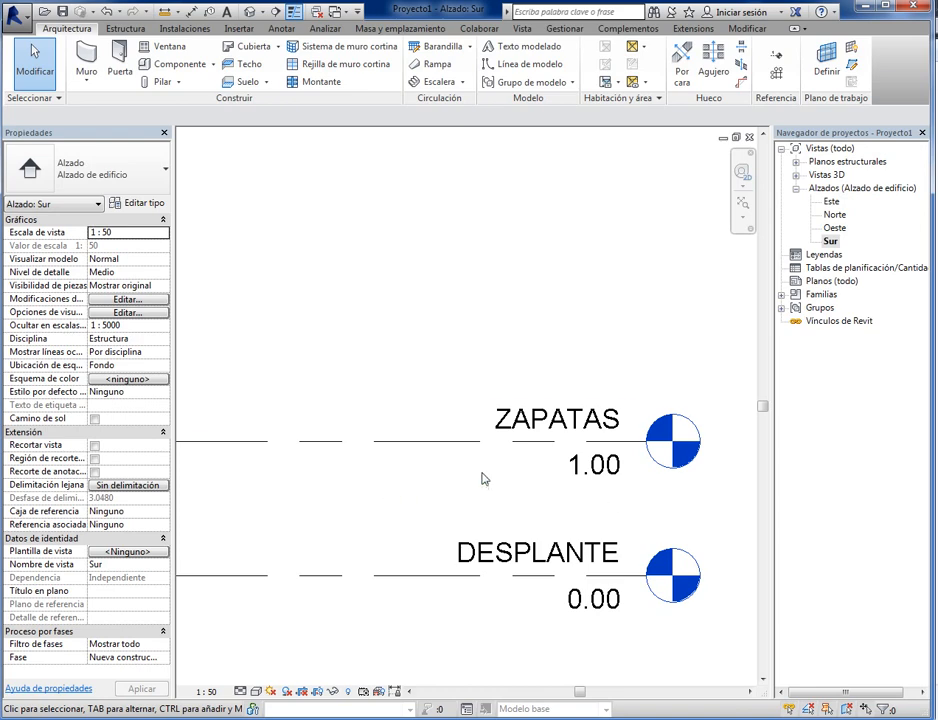
click(409, 449)
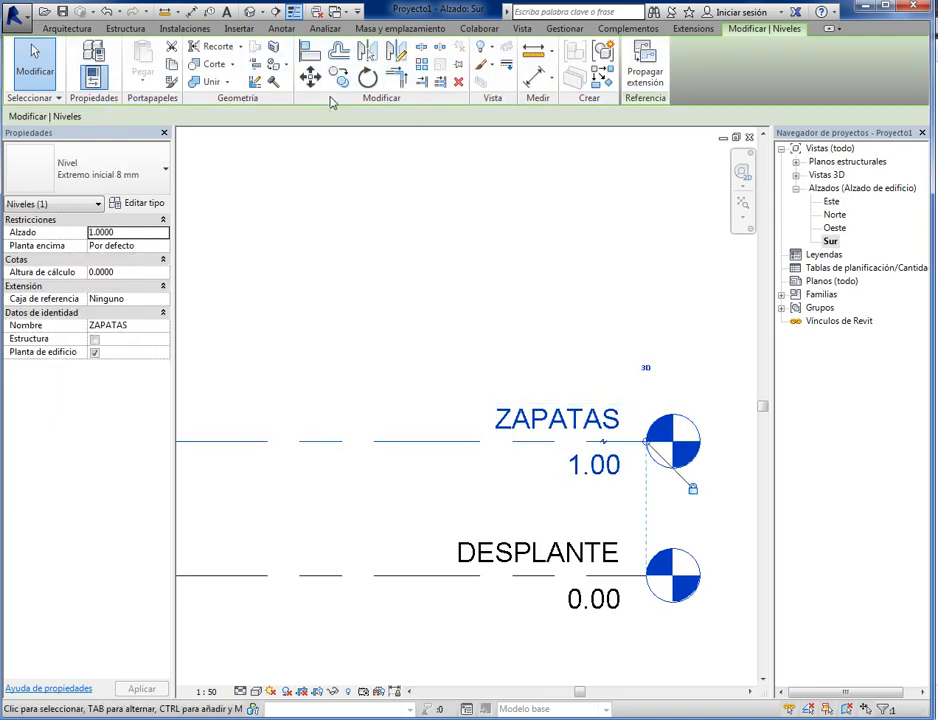
click(340, 80)
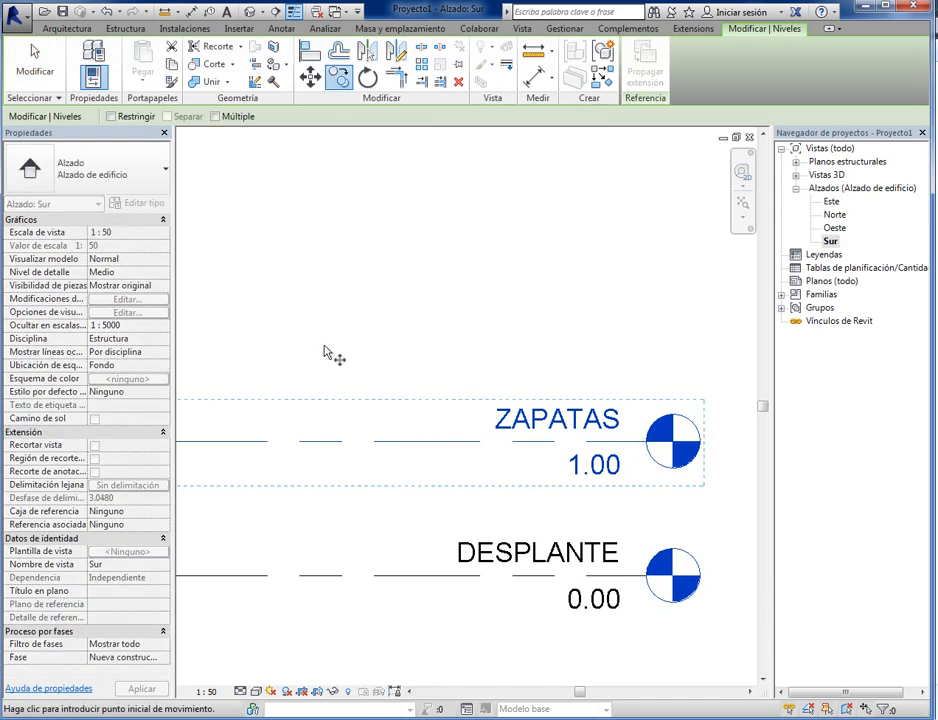
scroll(429, 373, down, 3)
click(391, 462)
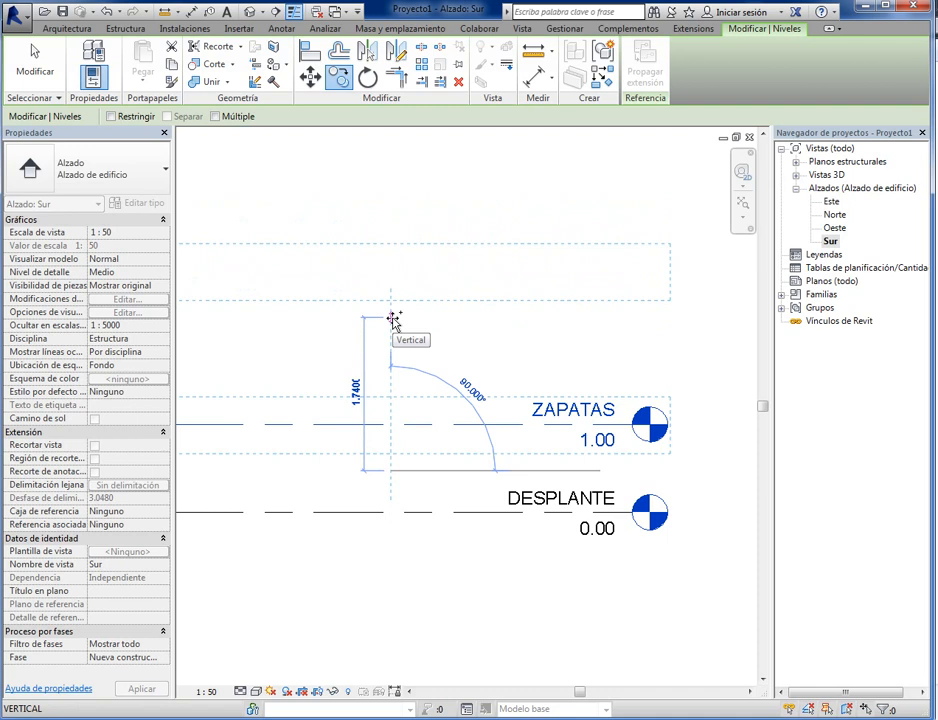
text(2.5)
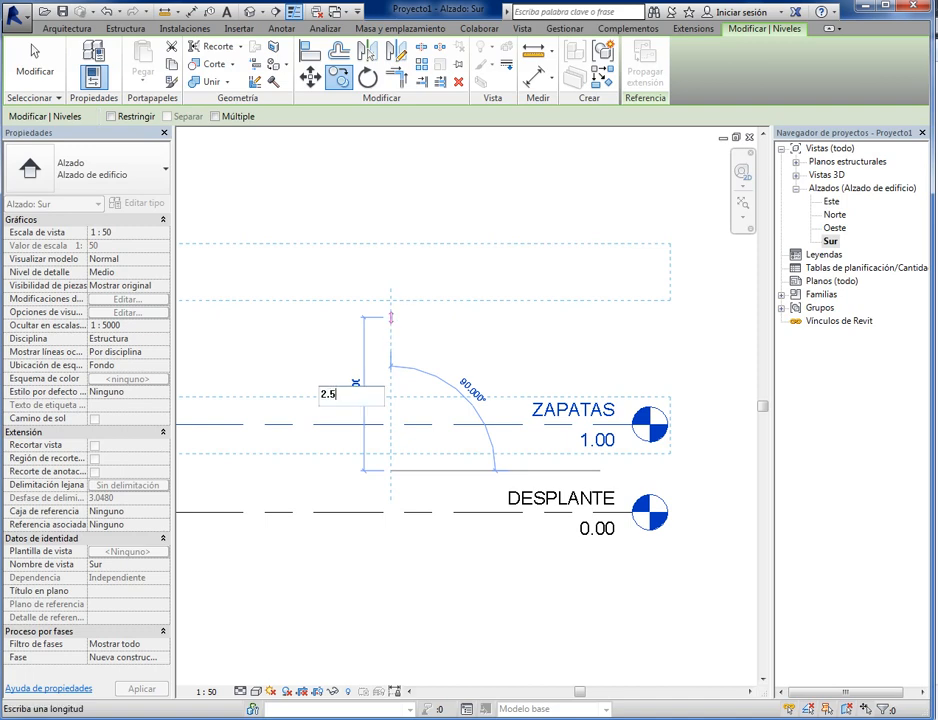
key(Return)
- Rename the new level 2.5 m above ZAPATAS as GALIBO
middle_drag(393, 322, 190, 494)
scroll(396, 376, up, 3)
click(383, 344)
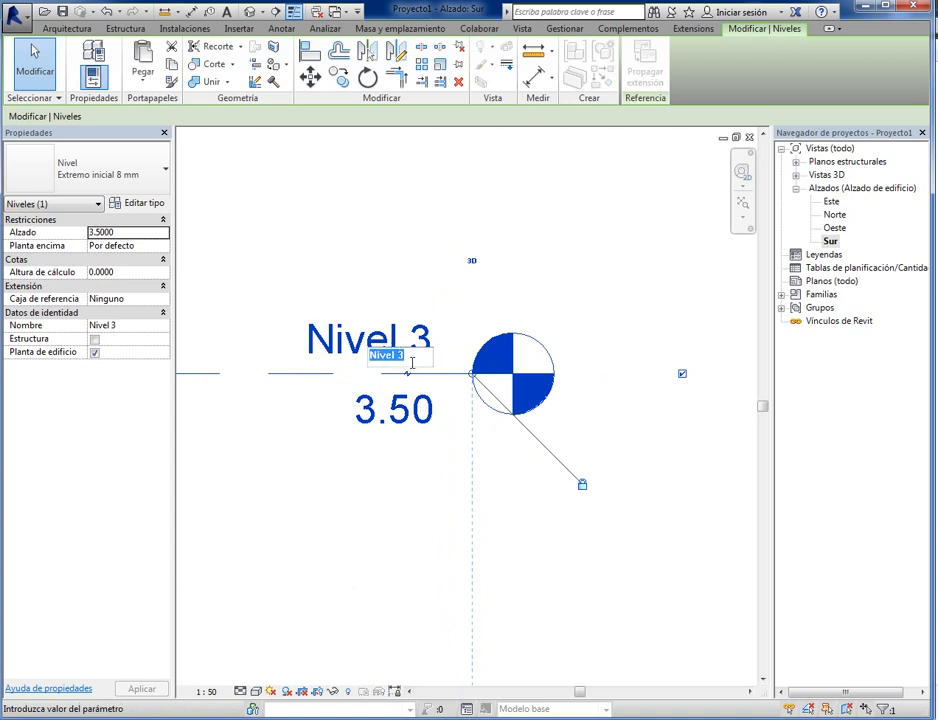
text(GALIBO)
key(Return)
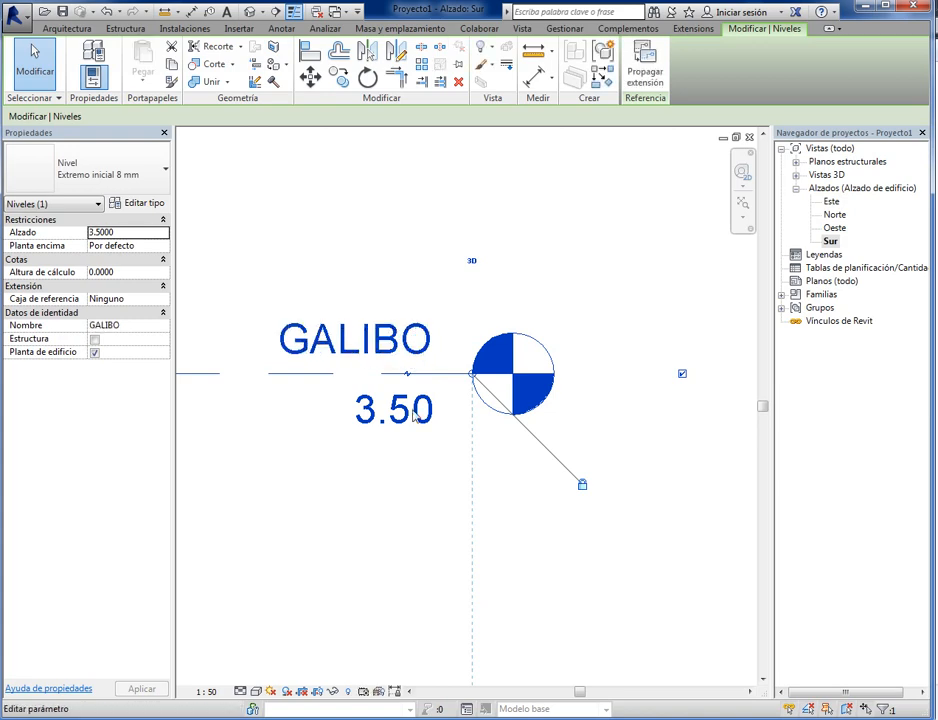
click(520, 525)
- Copy the GALIBO level 1.2 m vertically upward to create another level above it
scroll(407, 466, down, 2)
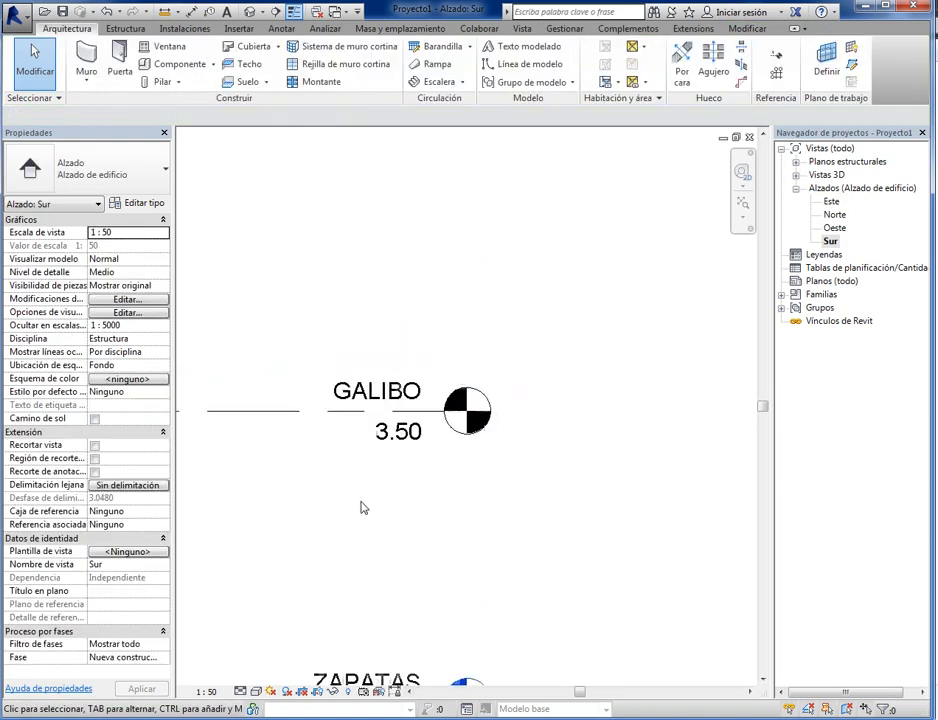
scroll(465, 467, down, 2)
scroll(448, 498, up, 1)
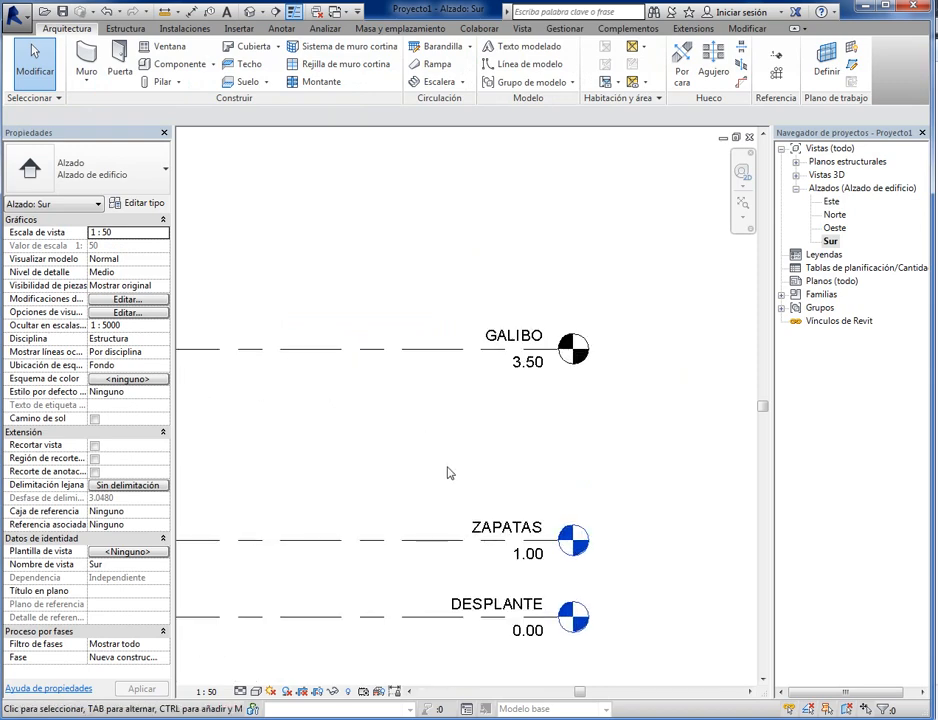
scroll(449, 473, up, 1)
middle_drag(449, 473, 433, 509)
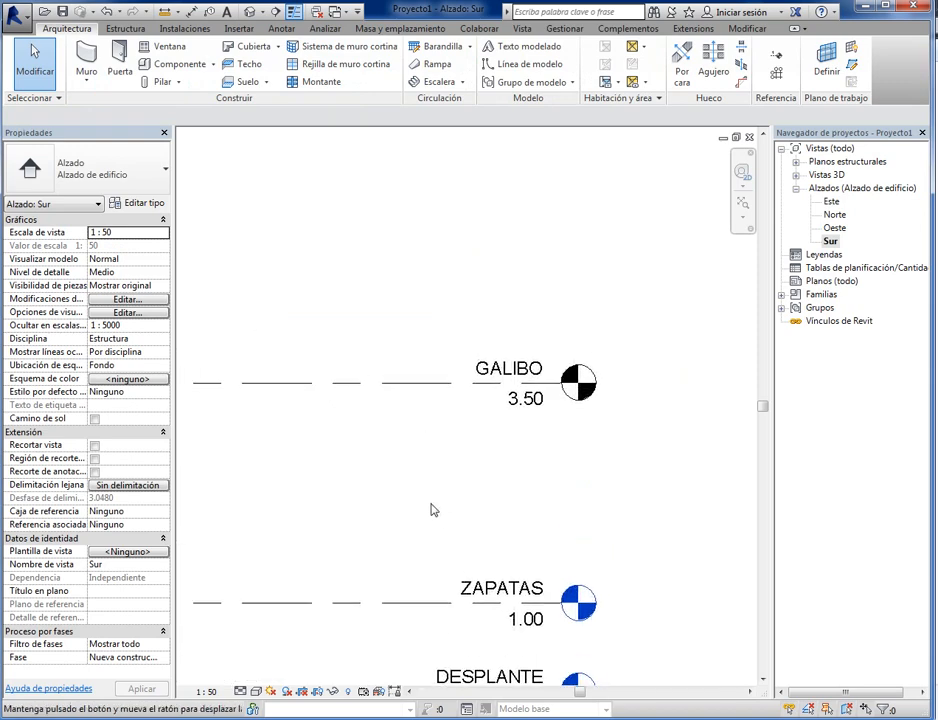
click(404, 392)
click(340, 79)
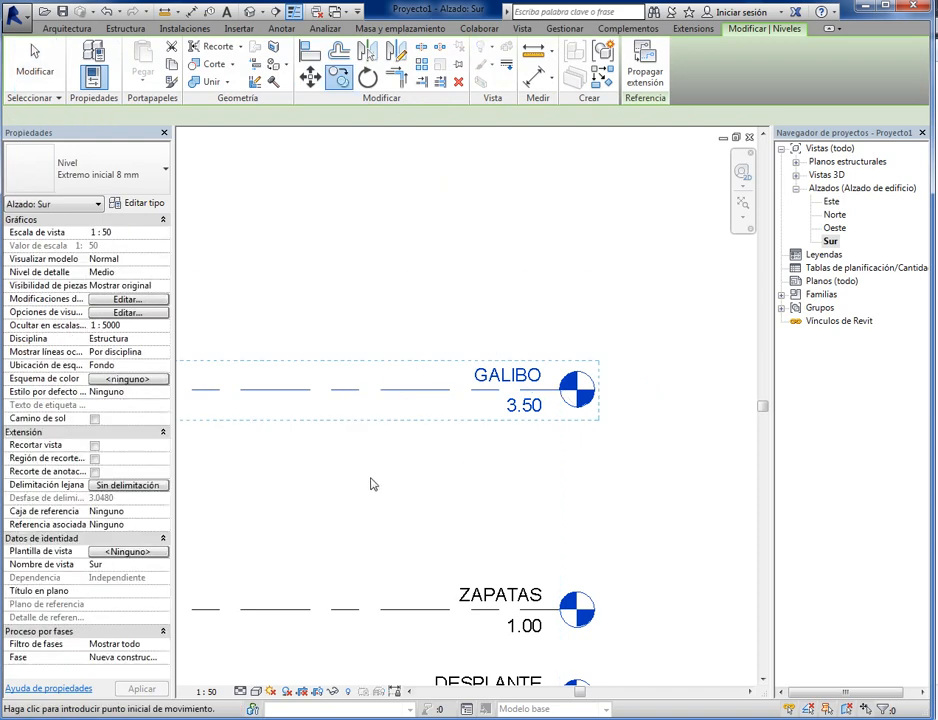
click(370, 477)
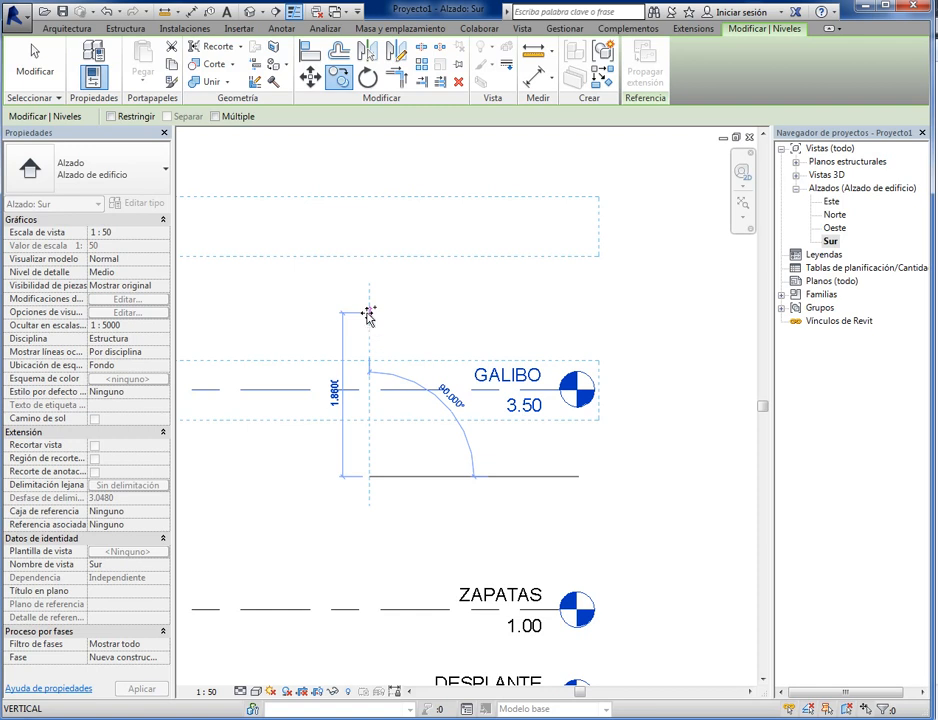
text(1.2)
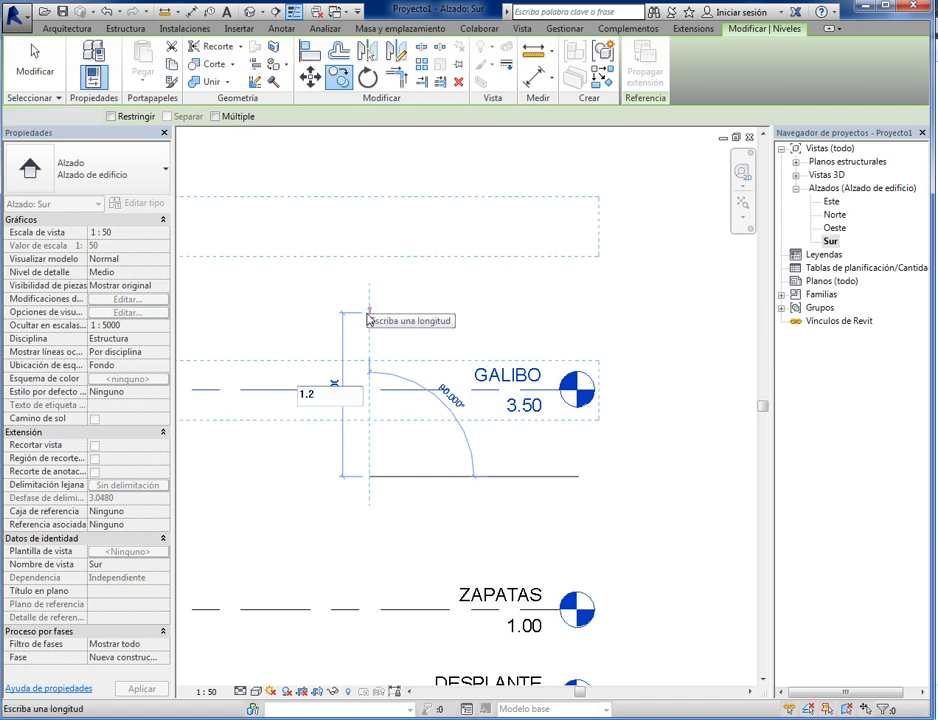
key(Return)
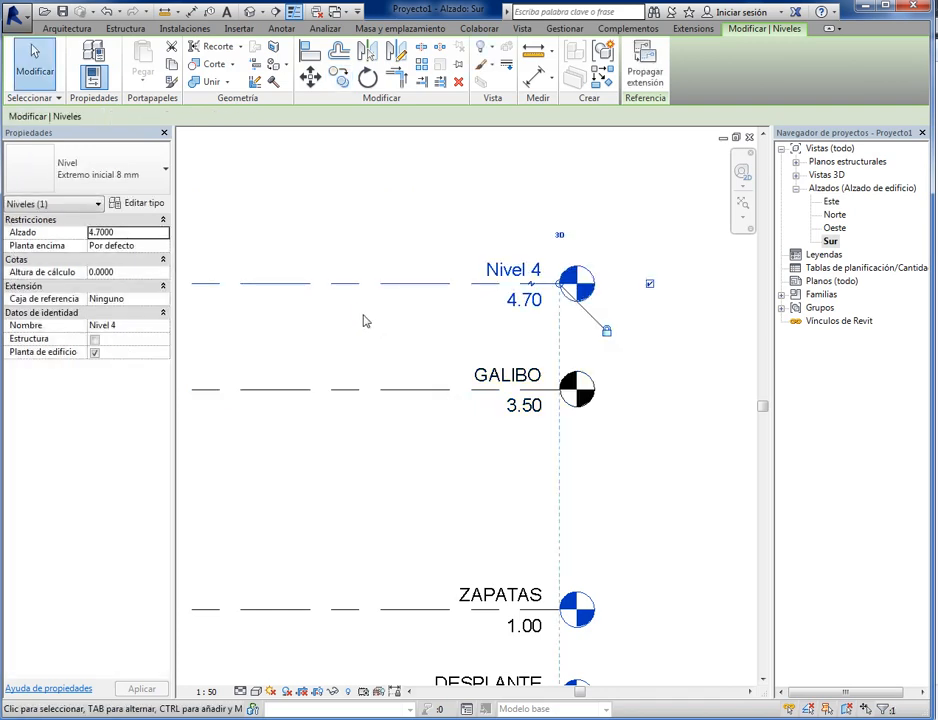
- Rename the new uppermost level above GALIBO as RASANTE
scroll(490, 322, up, 1)
key(Escape)
click(510, 288)
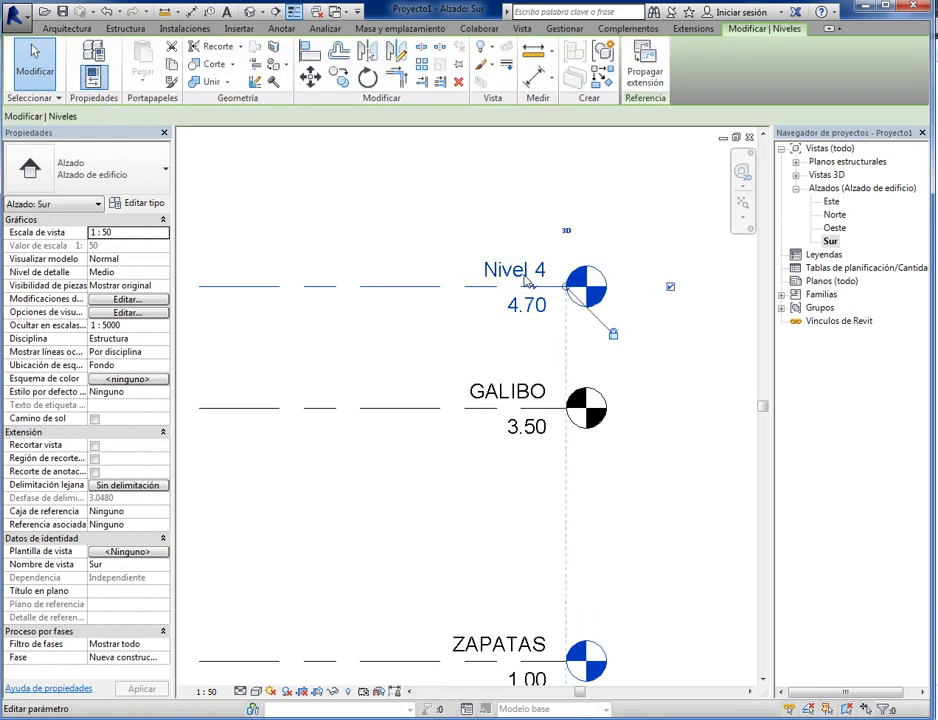
click(505, 271)
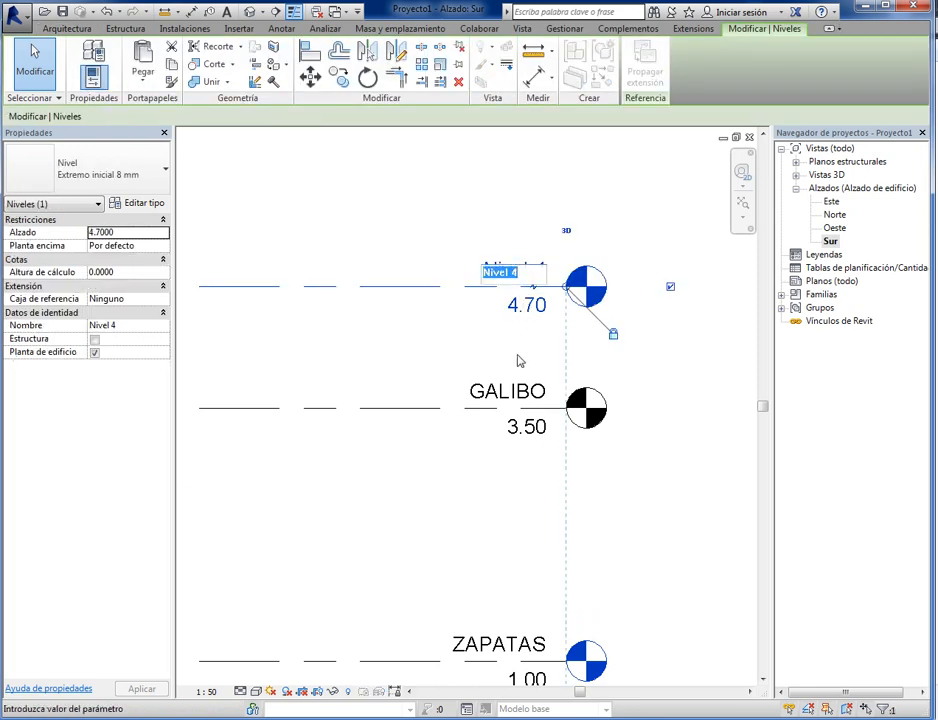
text(RASANTE)
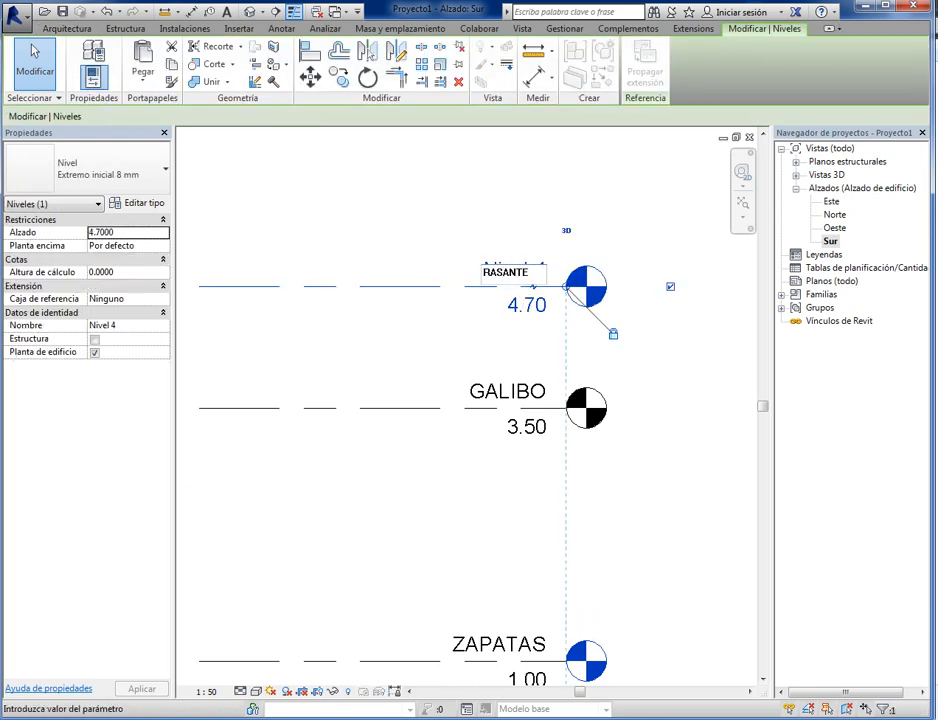
click(641, 524)
- Examine the names, elevations and head symbols of the levels from DESPLANTE up to RASANTE
middle_drag(713, 430, 568, 531)
click(528, 526)
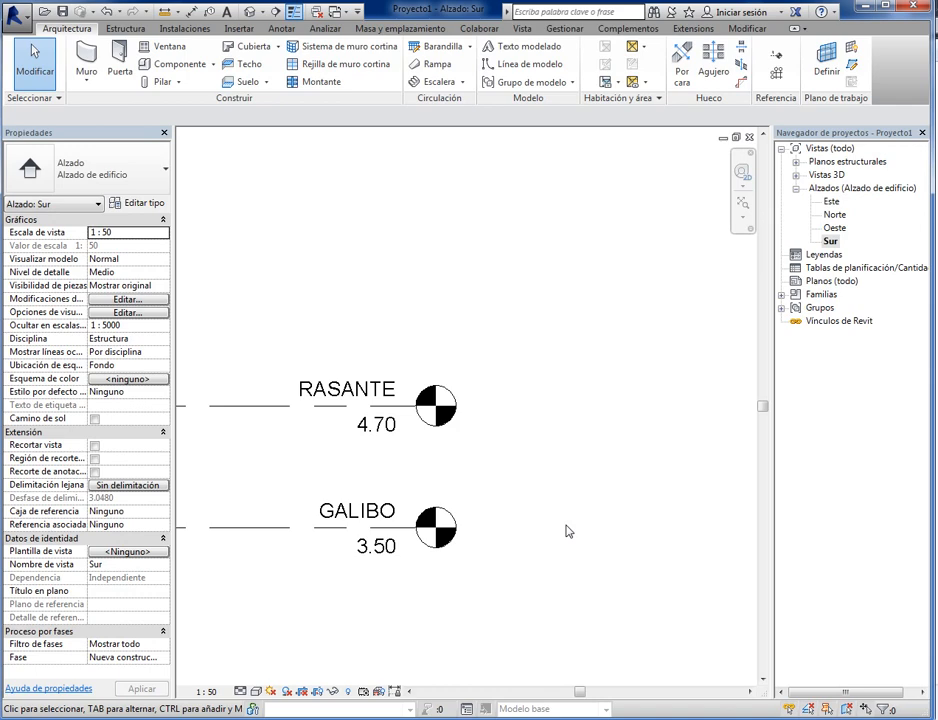
scroll(641, 525, down, 4)
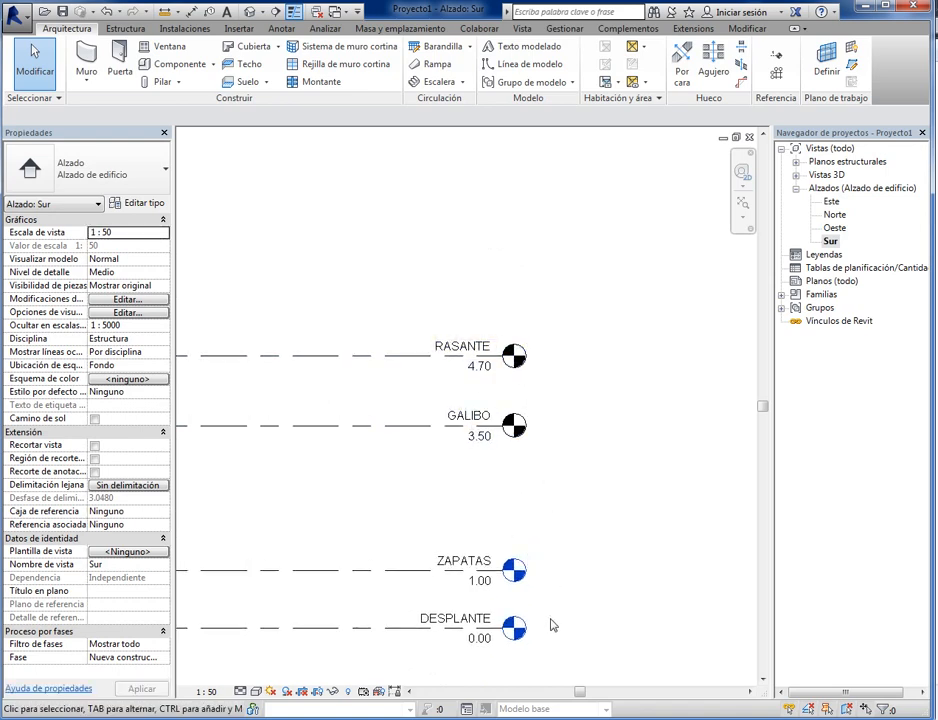
scroll(530, 633, up, 3)
scroll(530, 633, up, 1)
middle_drag(558, 605, 608, 517)
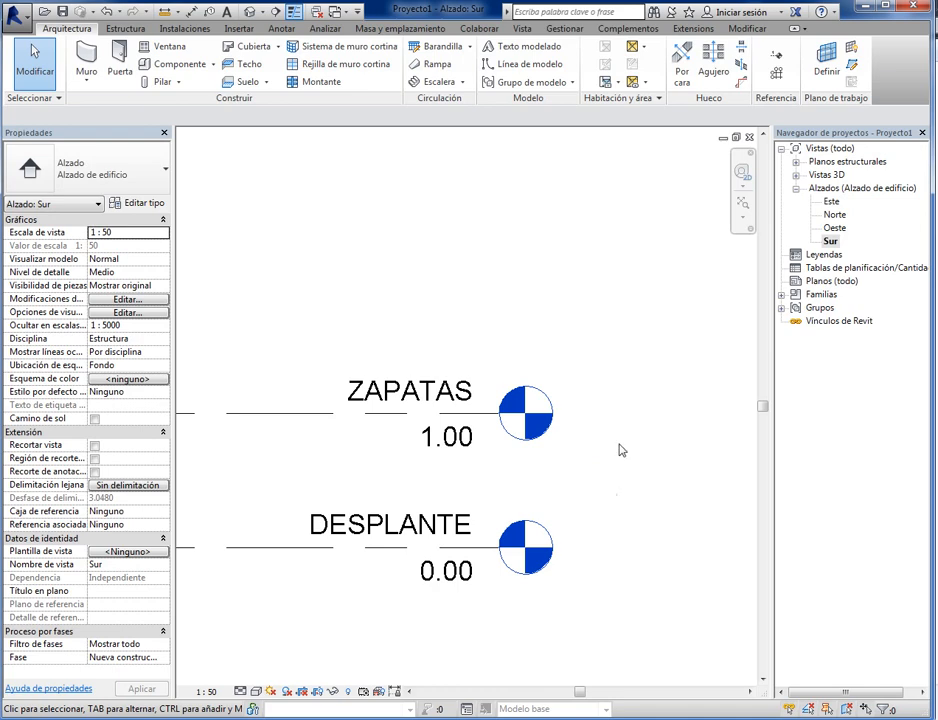
scroll(681, 446, down, 2)
middle_drag(681, 446, 612, 659)
middle_drag(588, 449, 582, 557)
scroll(582, 557, up, 2)
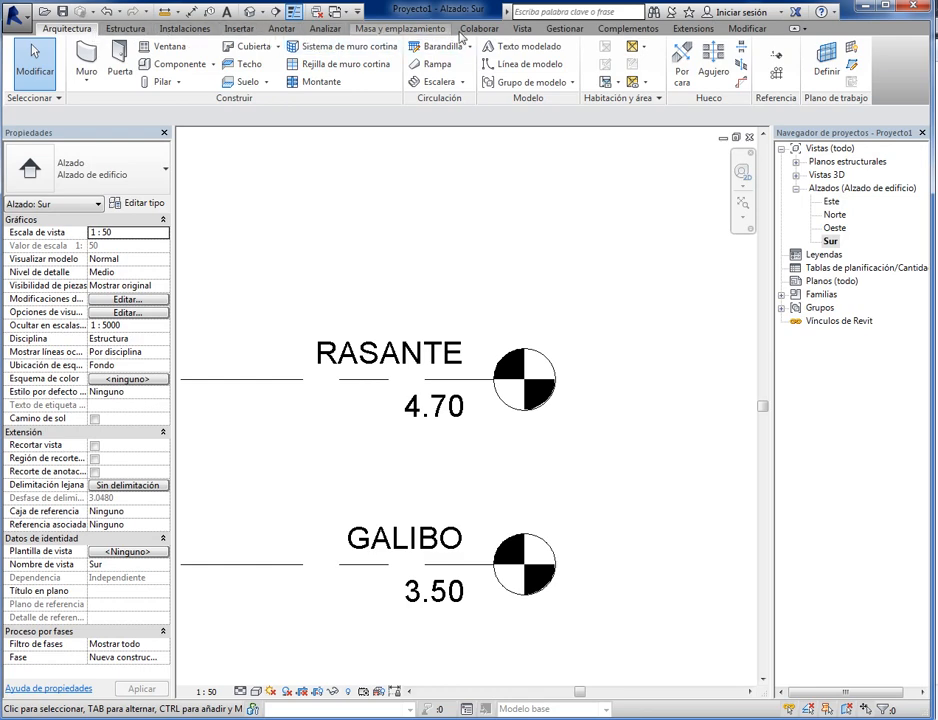
- Create structural plan views for the GALIBO and RASANTE levels without duplicating existing views
click(519, 31)
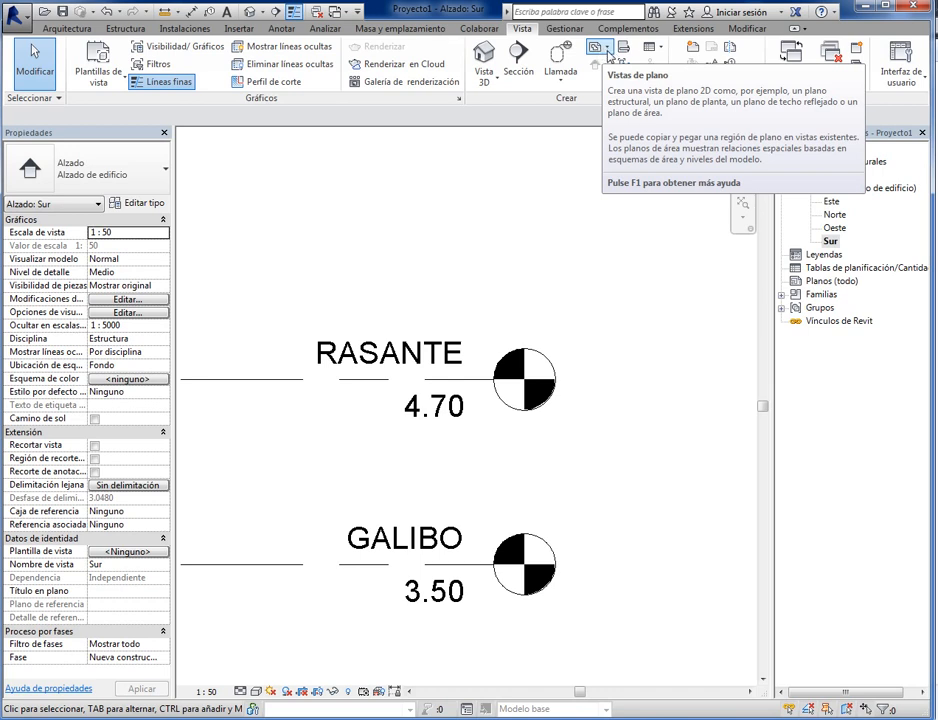
click(607, 55)
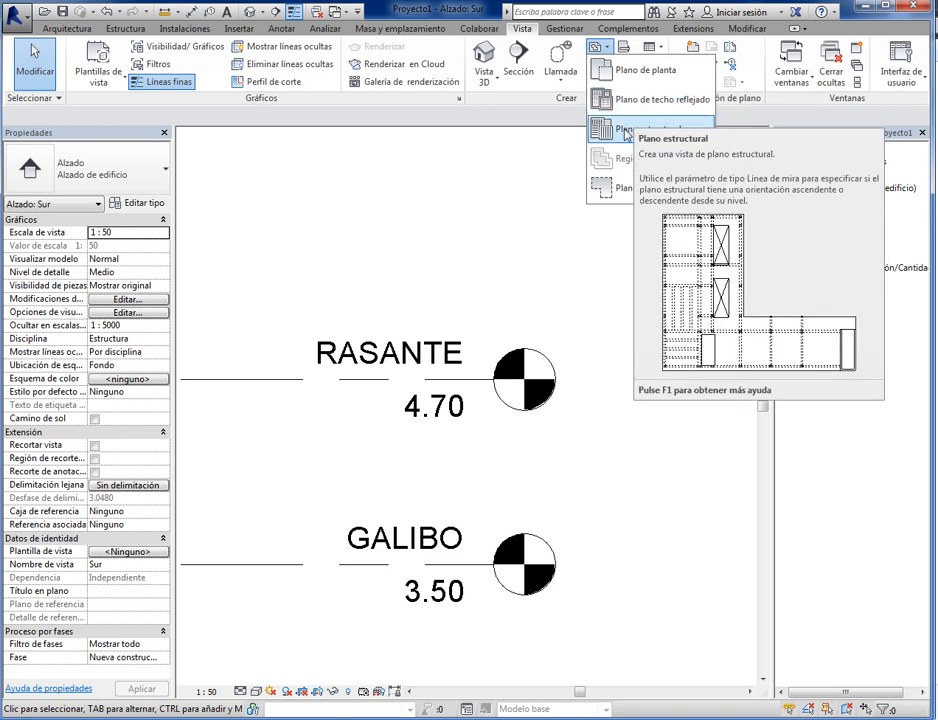
click(626, 134)
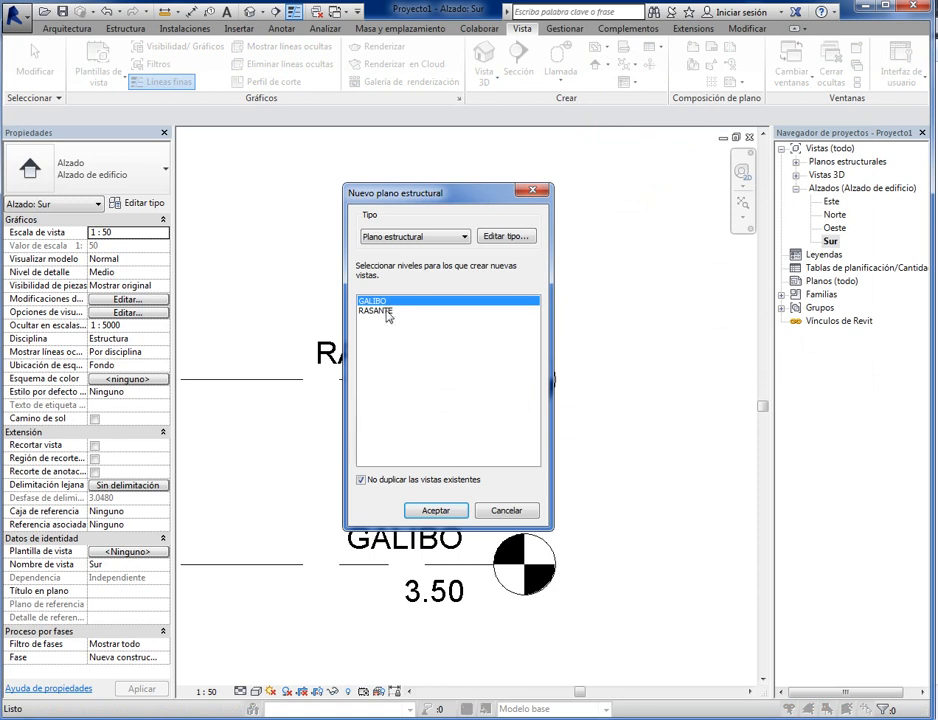
mouse_move(417, 193)
mouse_down()
mouse_move(597, 195)
mouse_move(642, 184)
mouse_up()
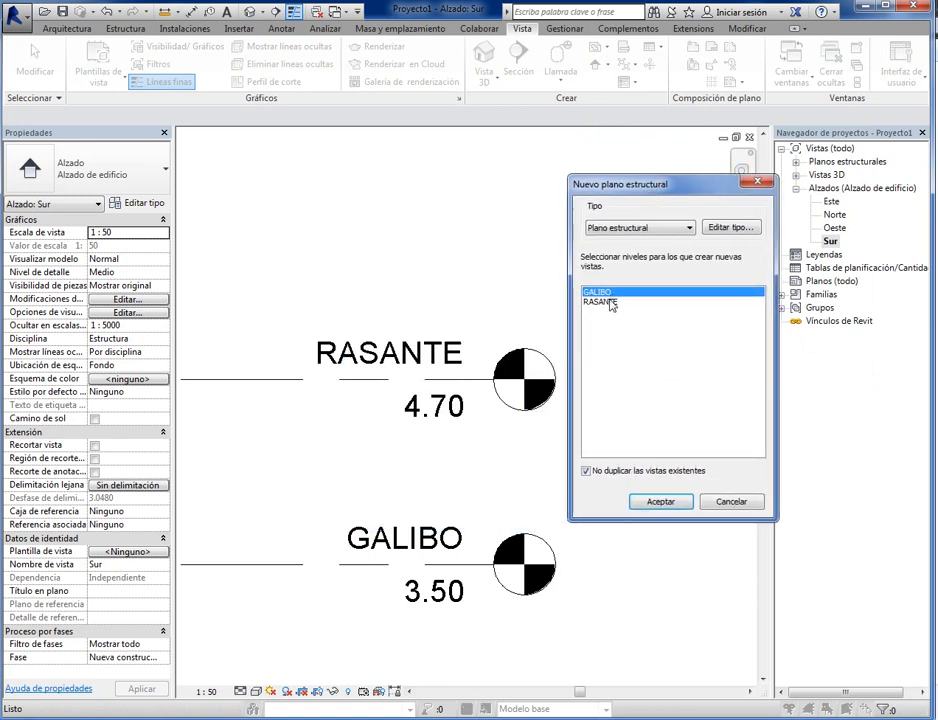
shift+click(611, 302)
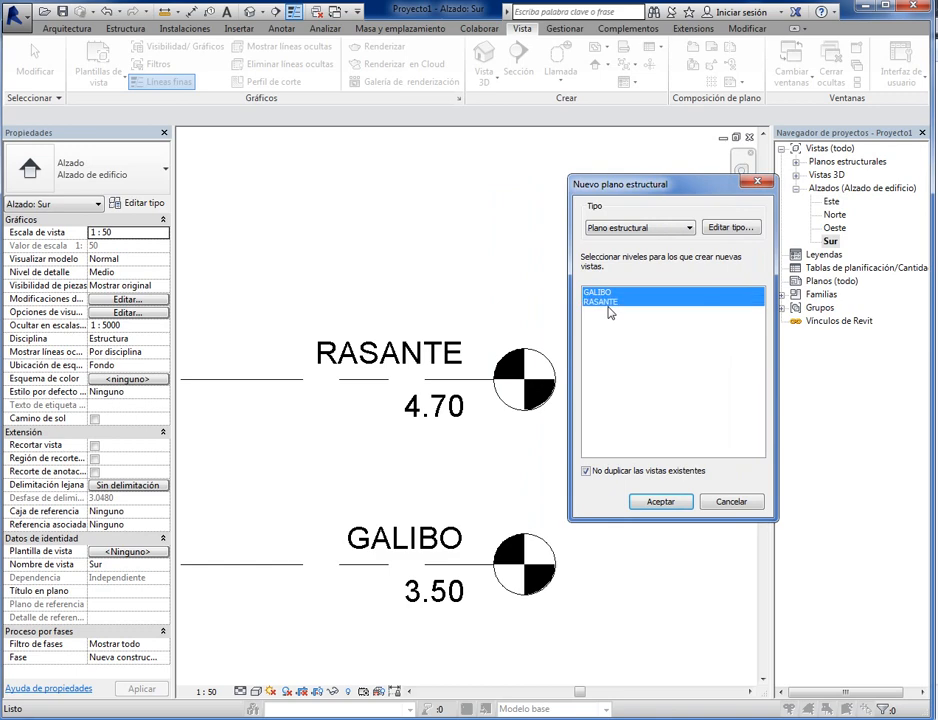
click(651, 502)
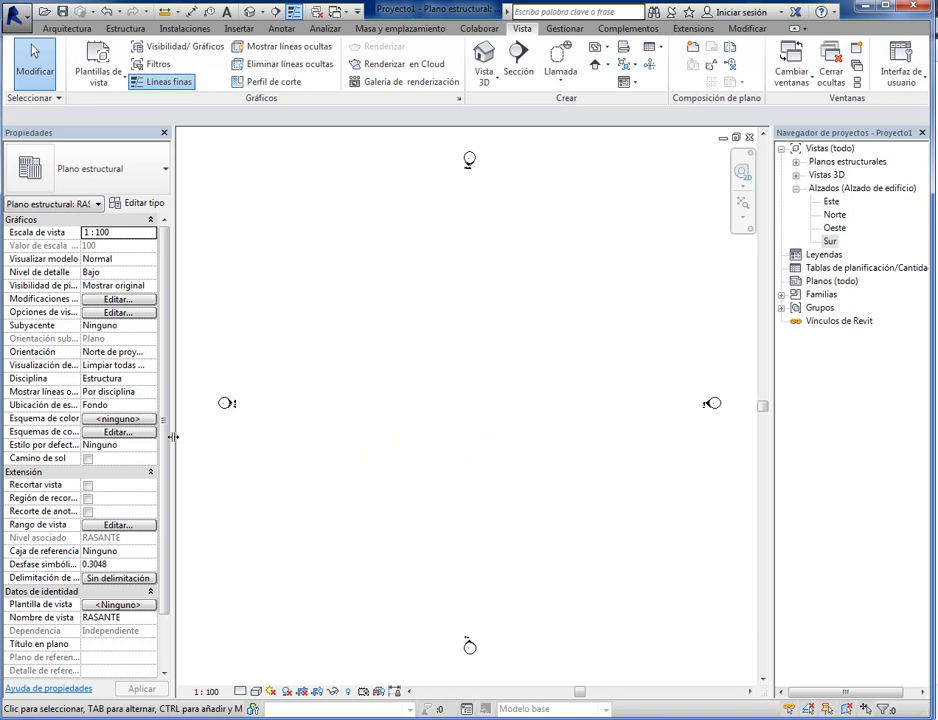
- Widen the properties display and expand the list of structural plans to check the plan views
drag(173, 436, 283, 436)
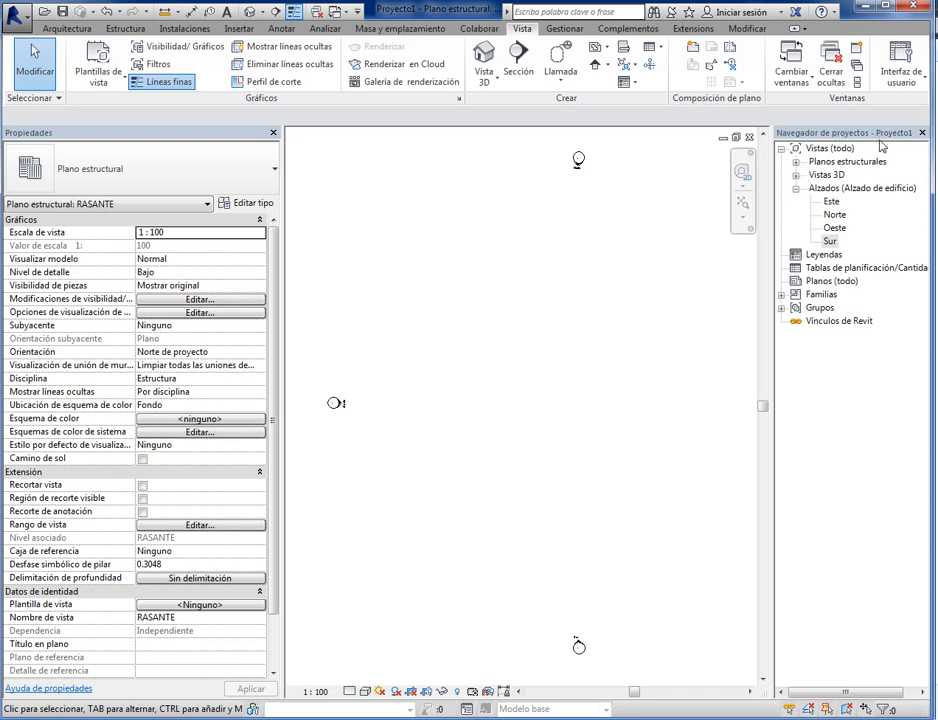
click(797, 163)
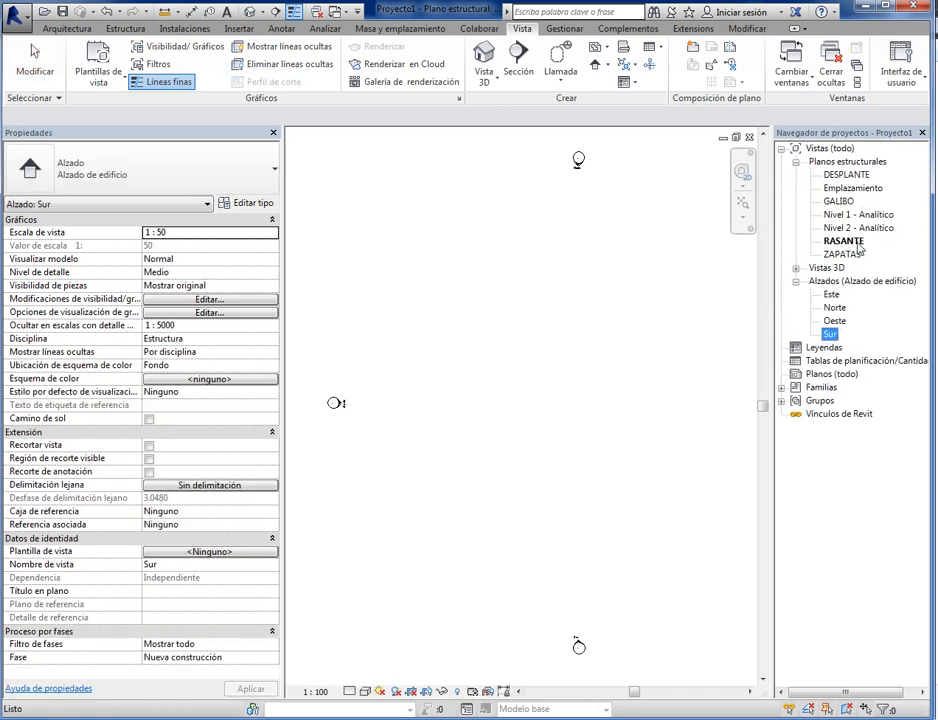
click(527, 431)
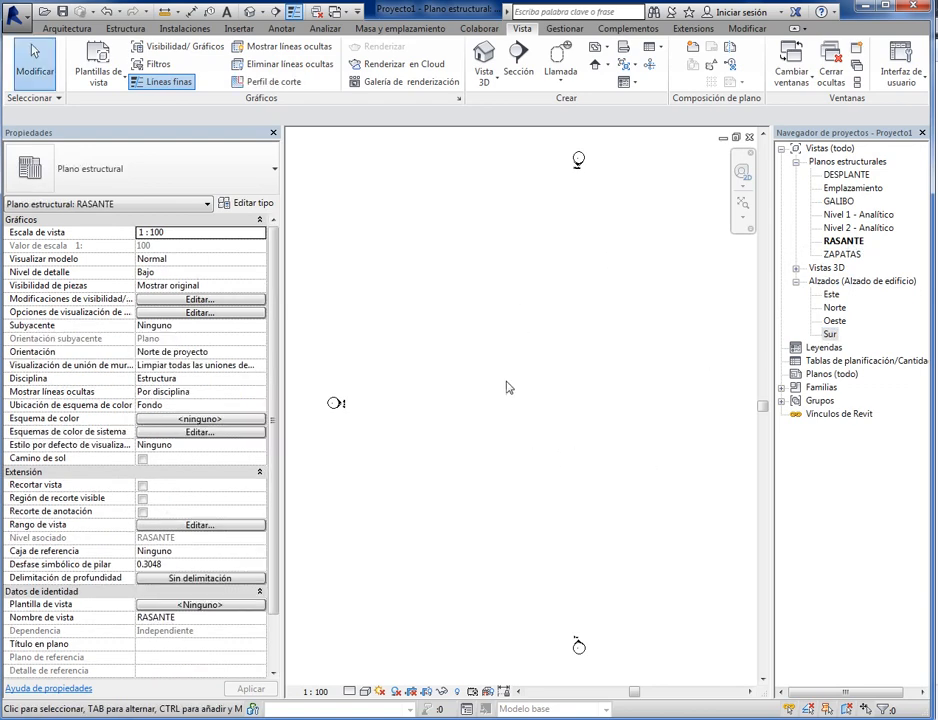
scroll(498, 408, down, 1)
middle_drag(562, 409, 489, 432)
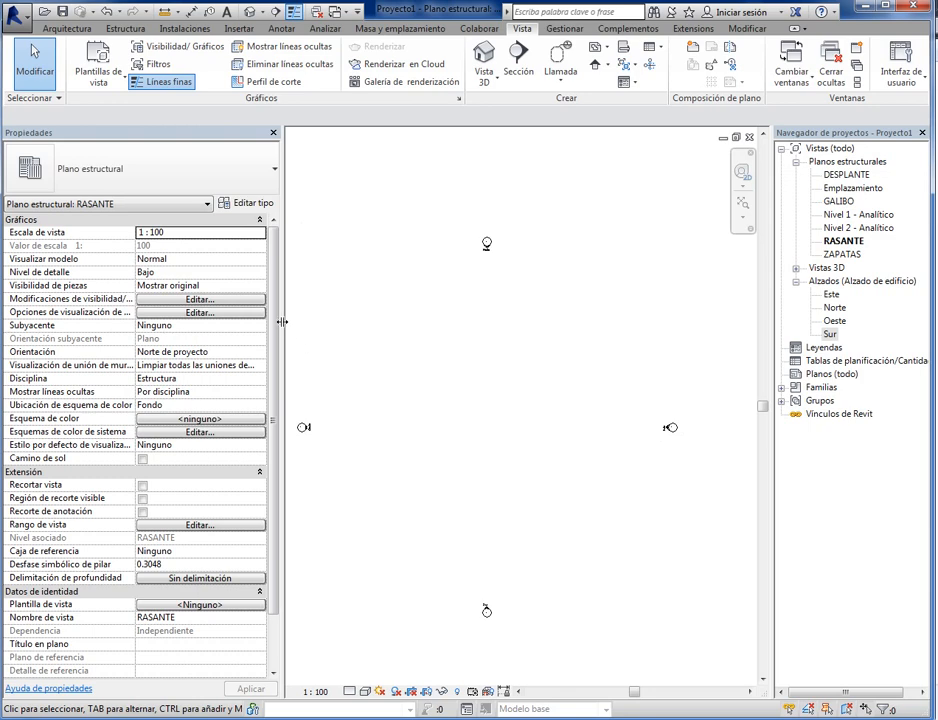
- Narrow the properties display again and reopen the Sur elevation view
drag(283, 321, 199, 329)
middle_drag(562, 423, 678, 410)
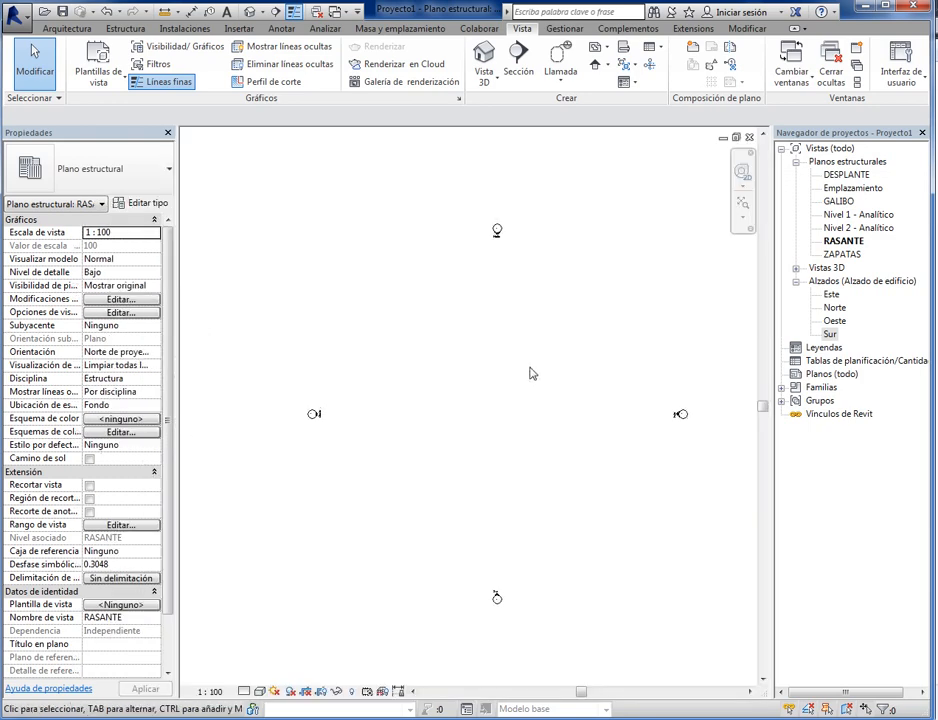
scroll(531, 370, down, 1)
middle_drag(538, 395, 503, 379)
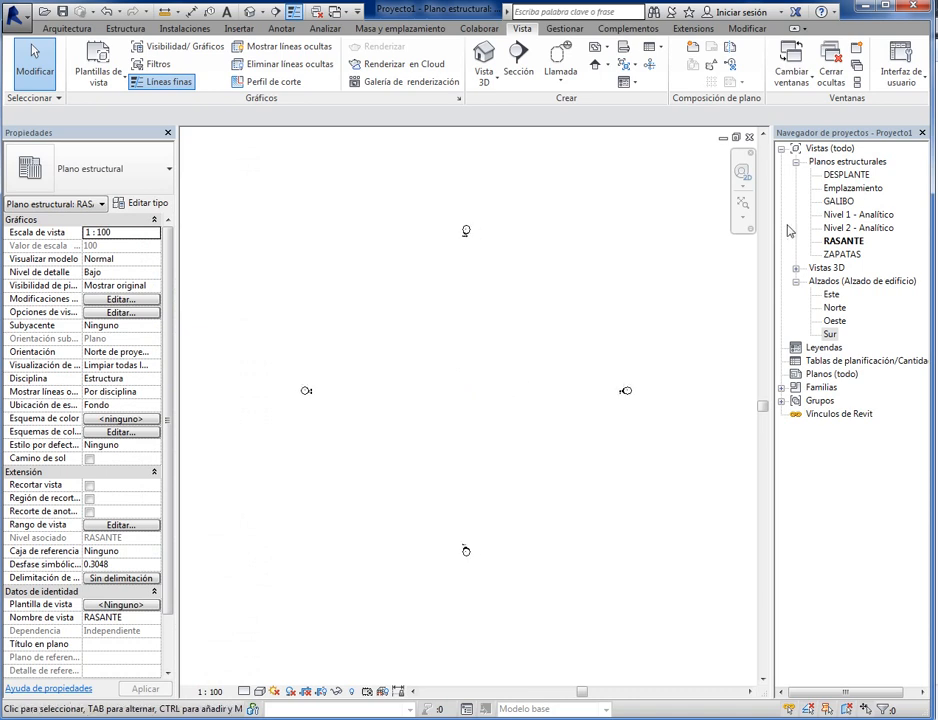
double_click(829, 336)
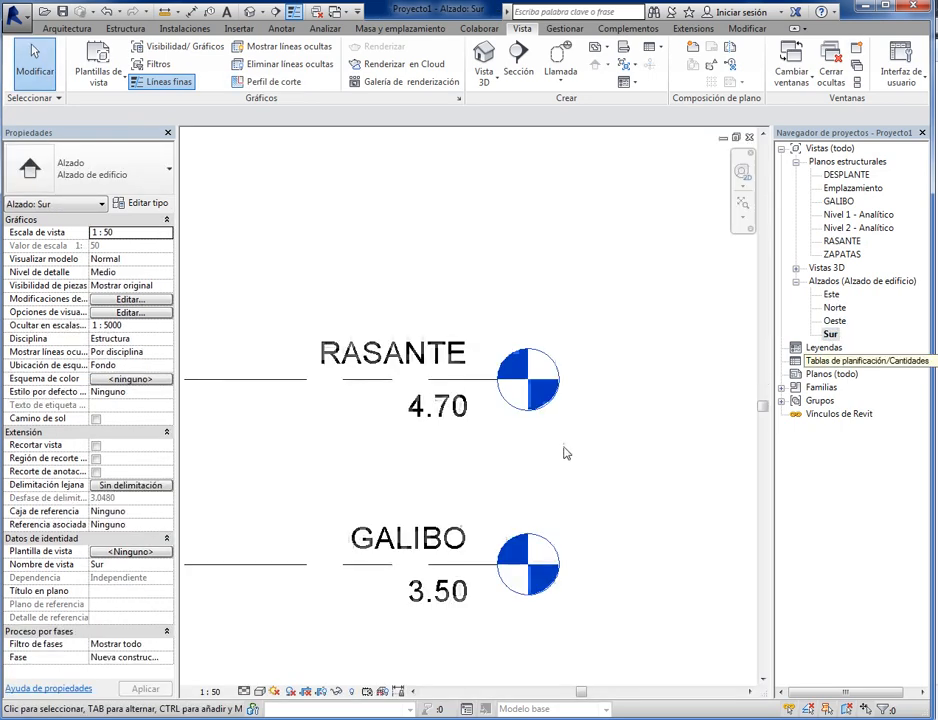
- Open the Oeste, Norte and Este elevations one after another to check how the levels appear in each
scroll(573, 435, down, 5)
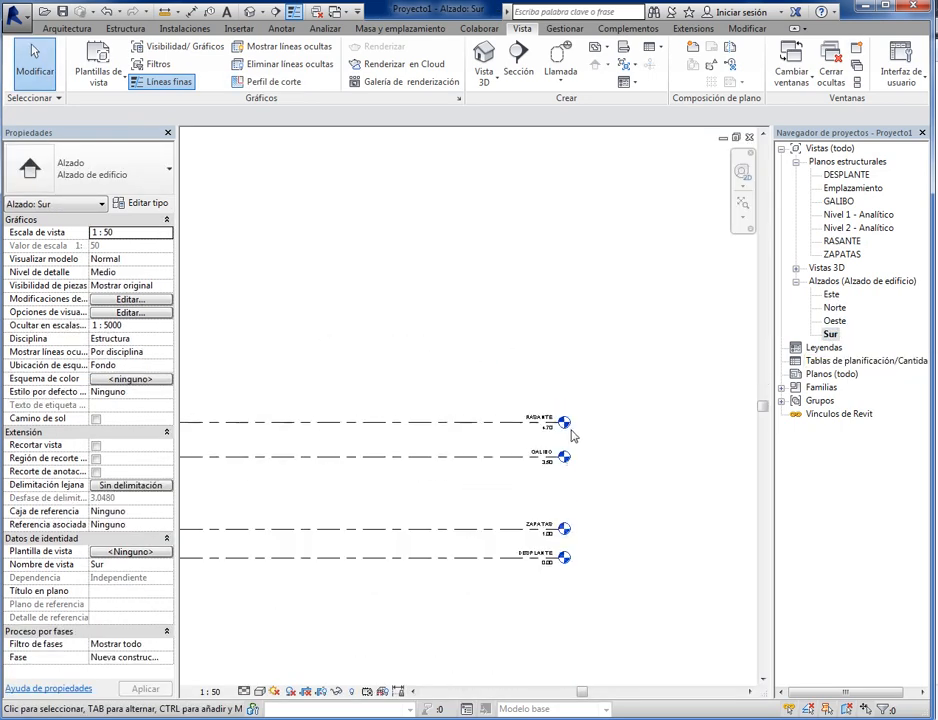
double_click(833, 321)
double_click(835, 307)
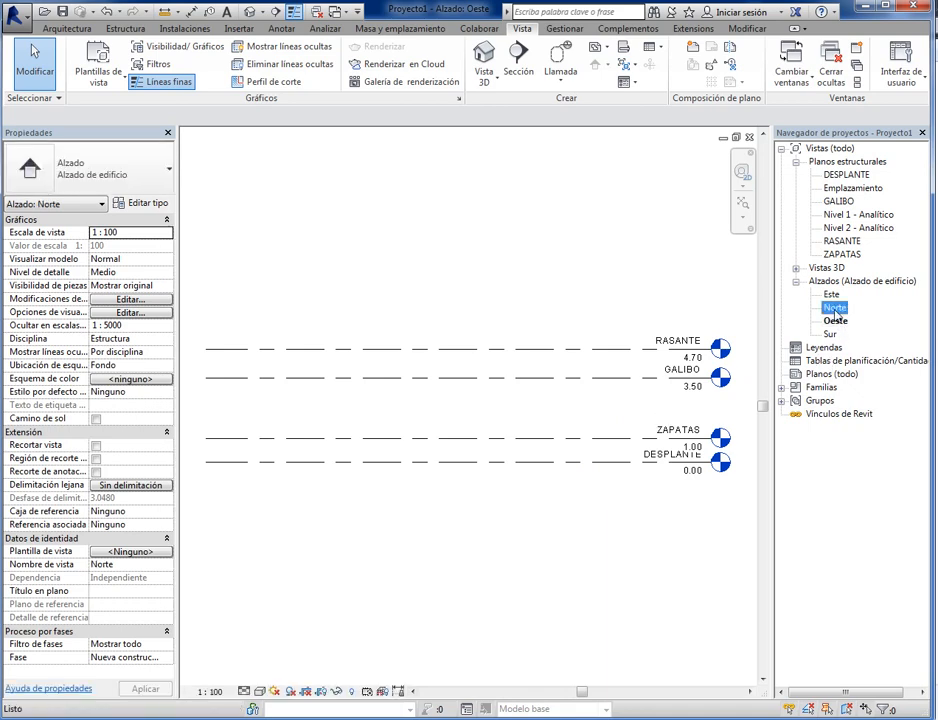
double_click(831, 294)
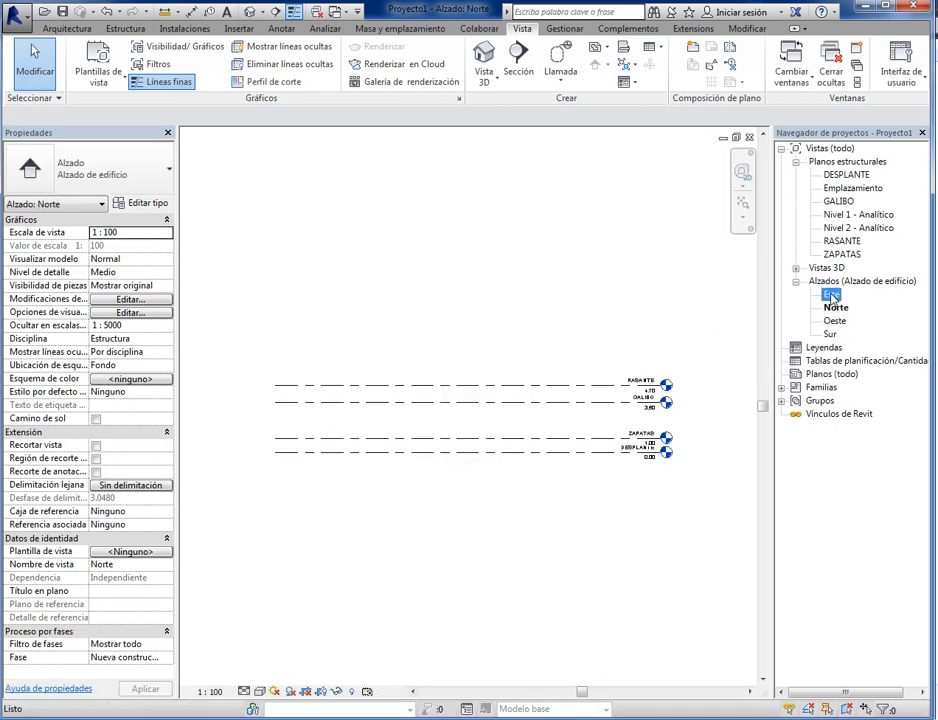
scroll(595, 426, down, 2)
middle_drag(590, 420, 535, 459)
scroll(537, 459, up, 1)
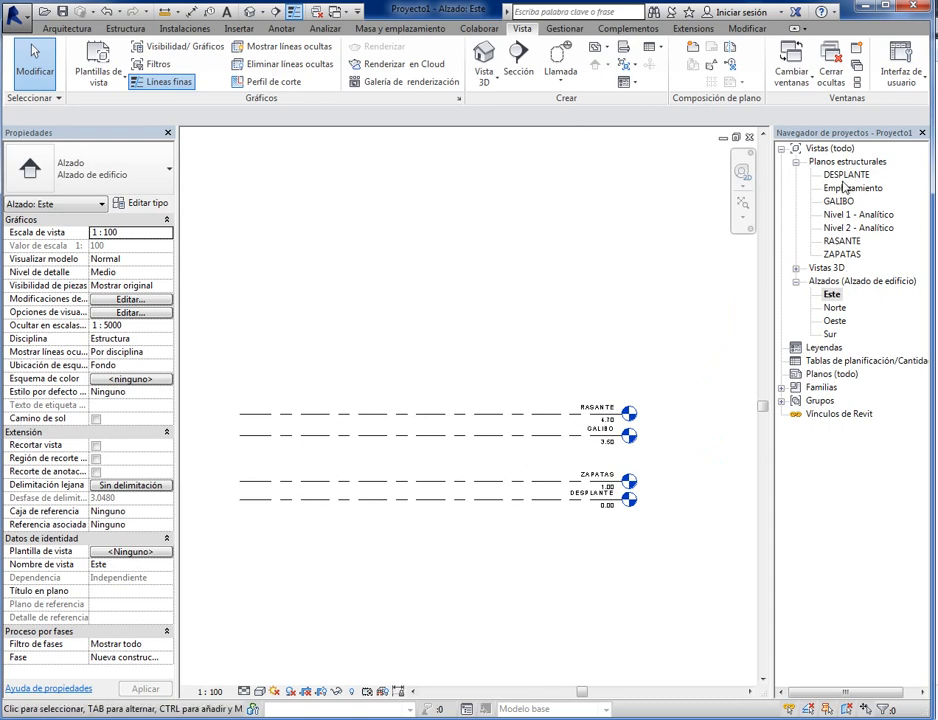
- Open the RASANTE structural plan and draw a vertical grid line in the western part of the area between the elevation markers
double_click(843, 241)
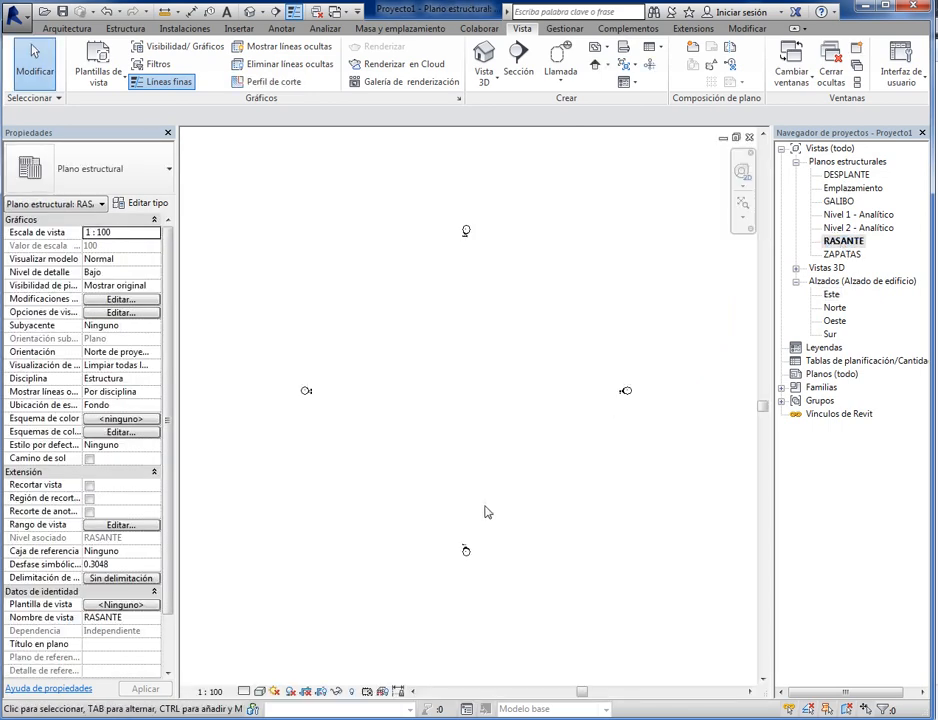
scroll(556, 340, up, 1)
middle_drag(530, 370, 519, 467)
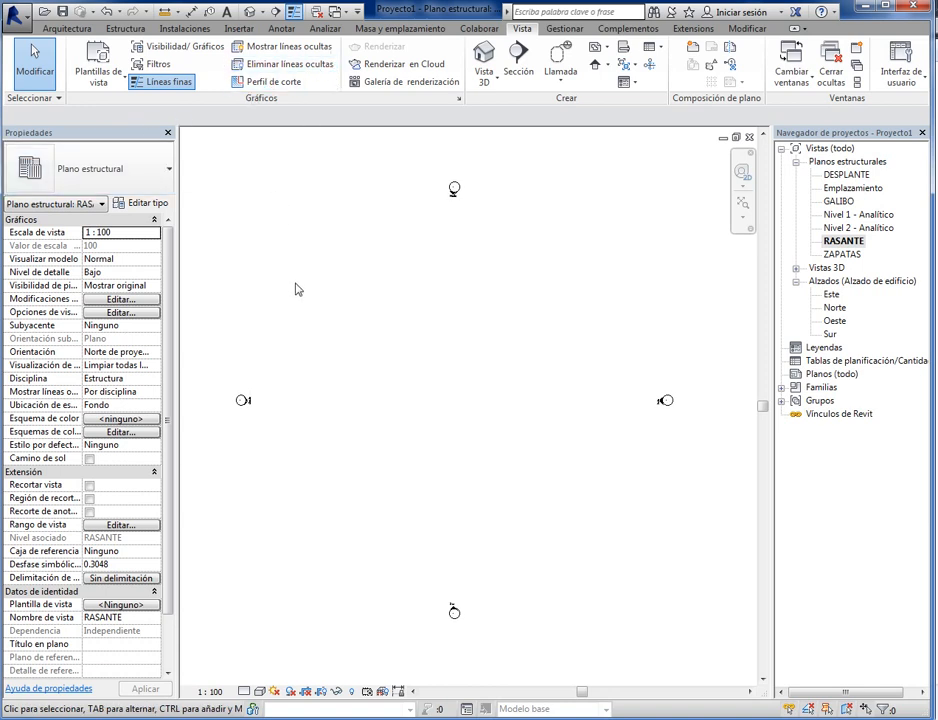
click(125, 29)
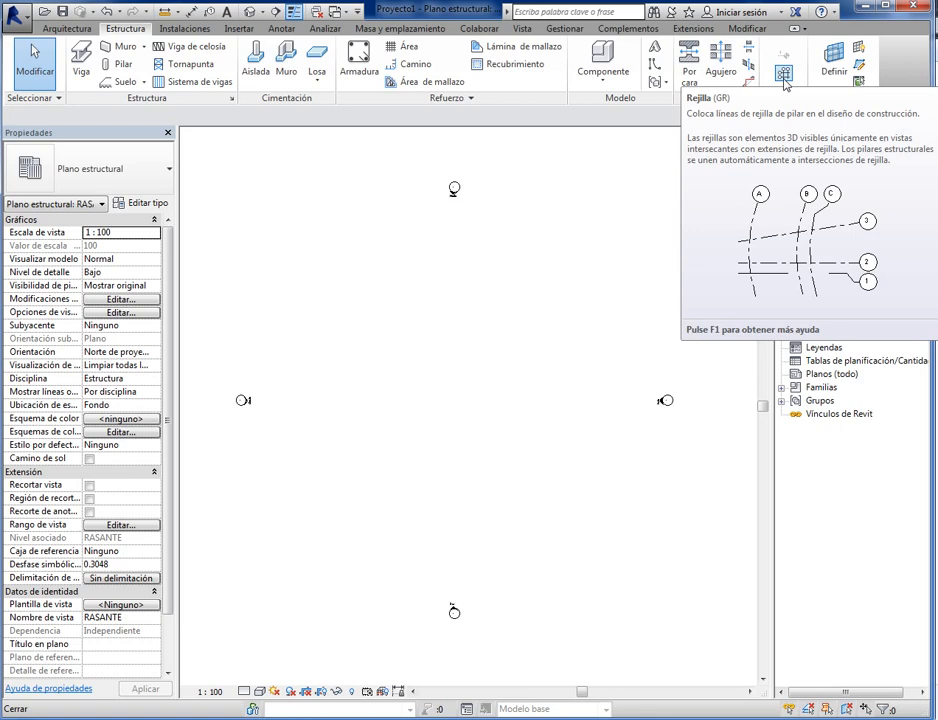
click(783, 76)
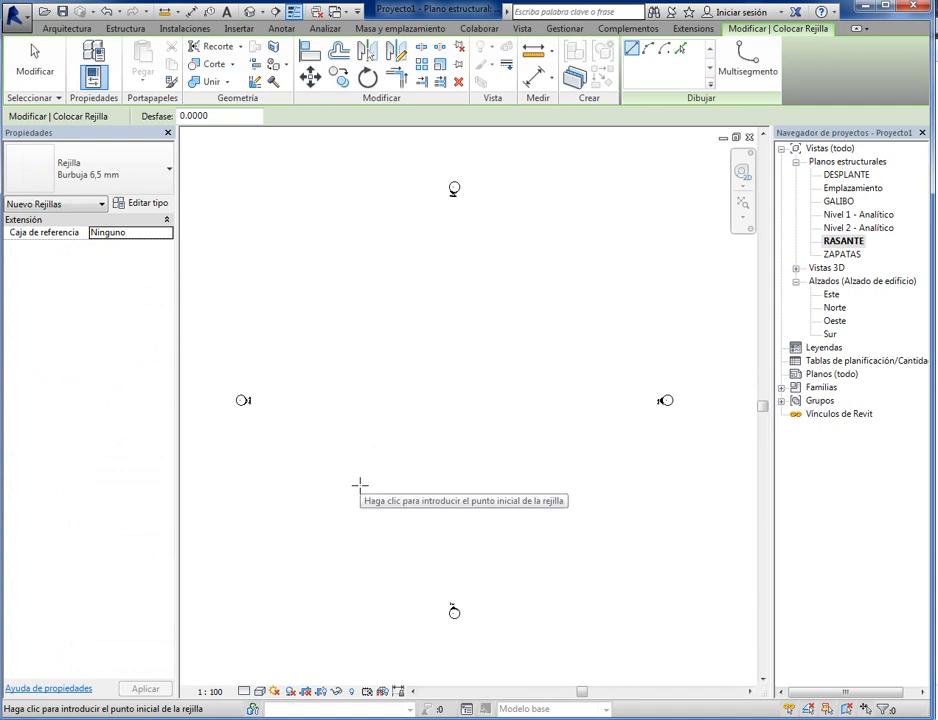
click(320, 559)
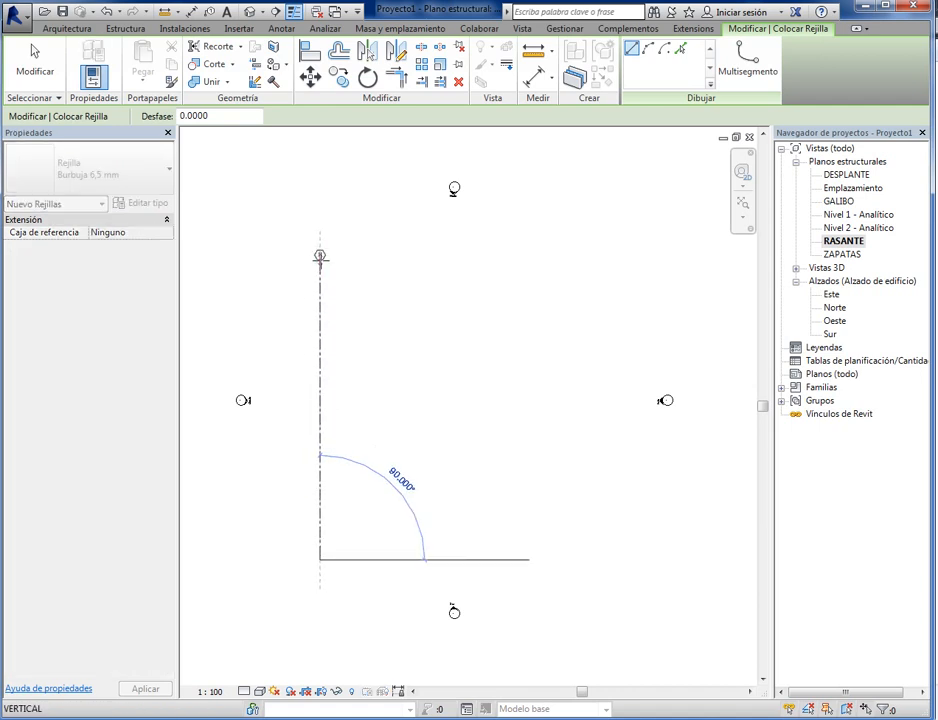
click(320, 256)
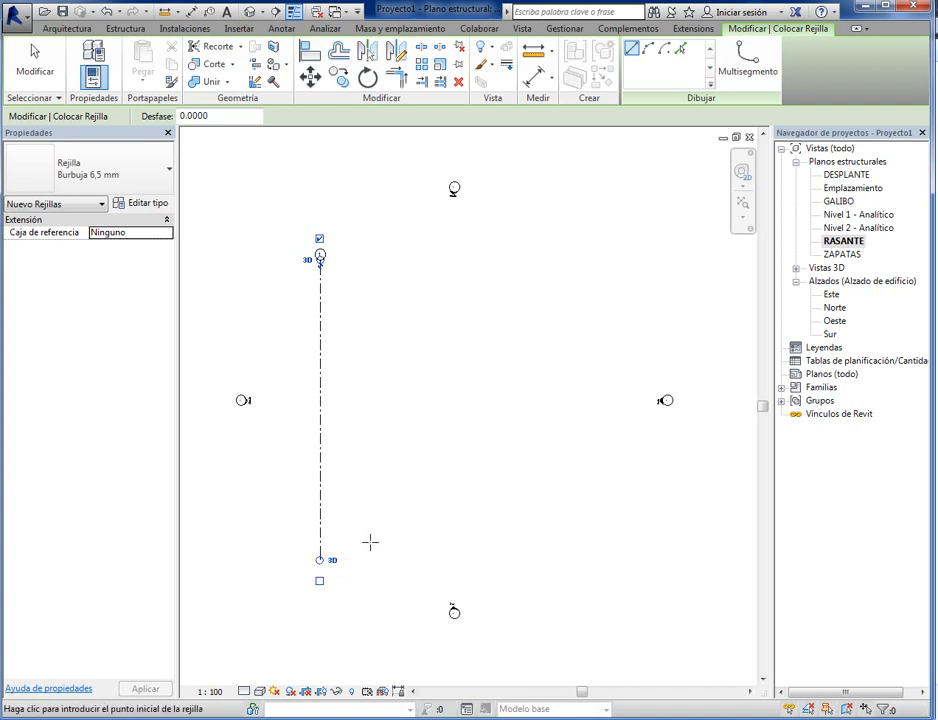
- Draw a second vertical grid line east of the first, aligned with its ends, and set their spacing to 5 m
click(370, 558)
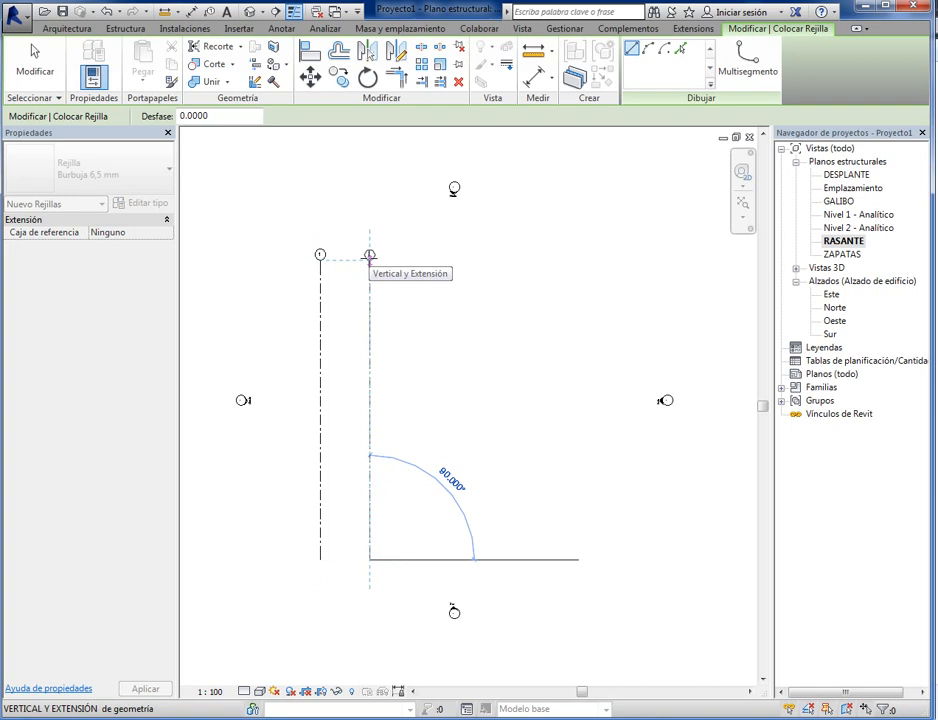
click(370, 256)
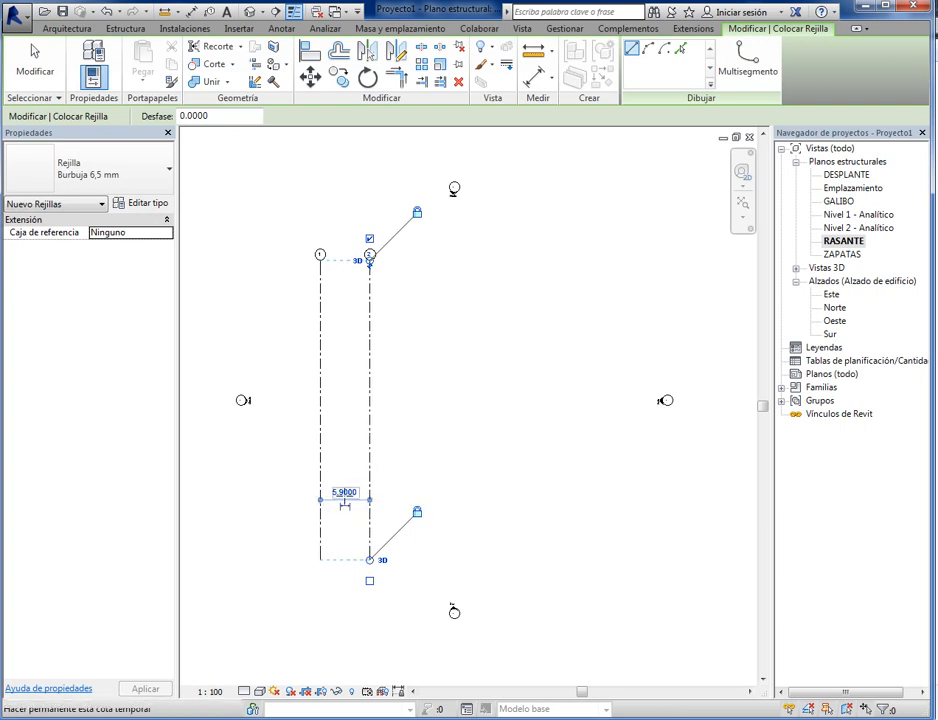
click(344, 492)
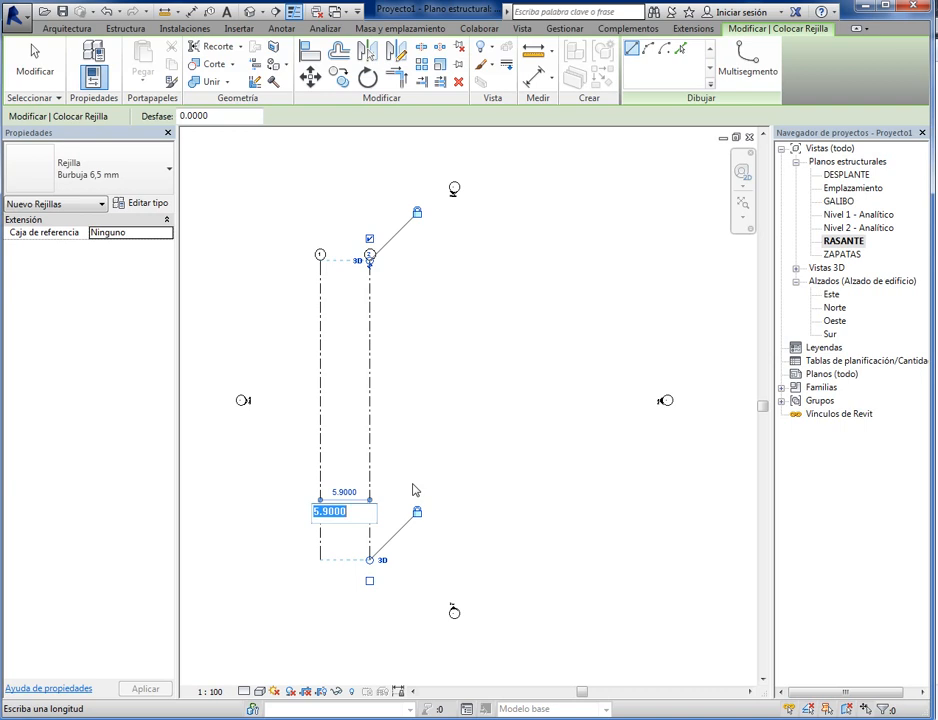
text(5)
key(Return)
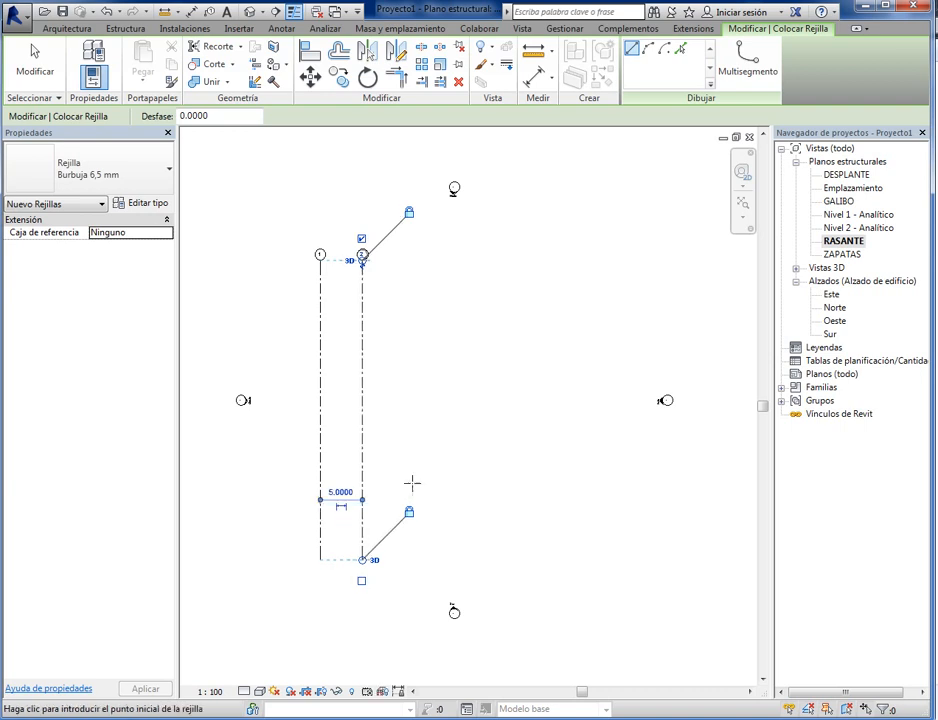
click(35, 60)
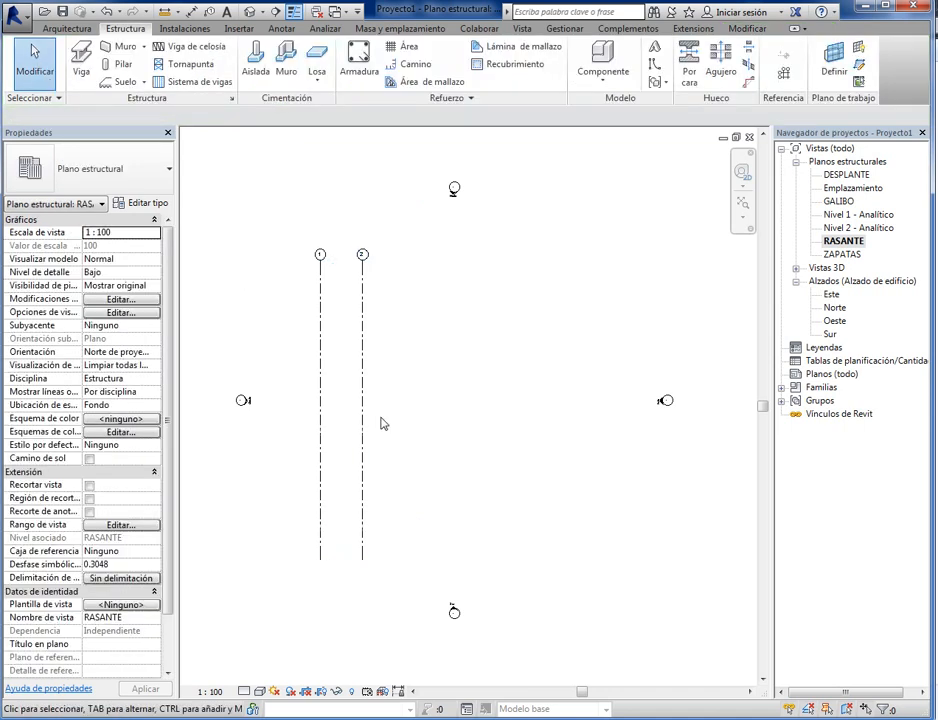
- Copy grid line 2 eastward twice with the Múltiple option, spacing each copy 5 m from the previous grid line
click(363, 376)
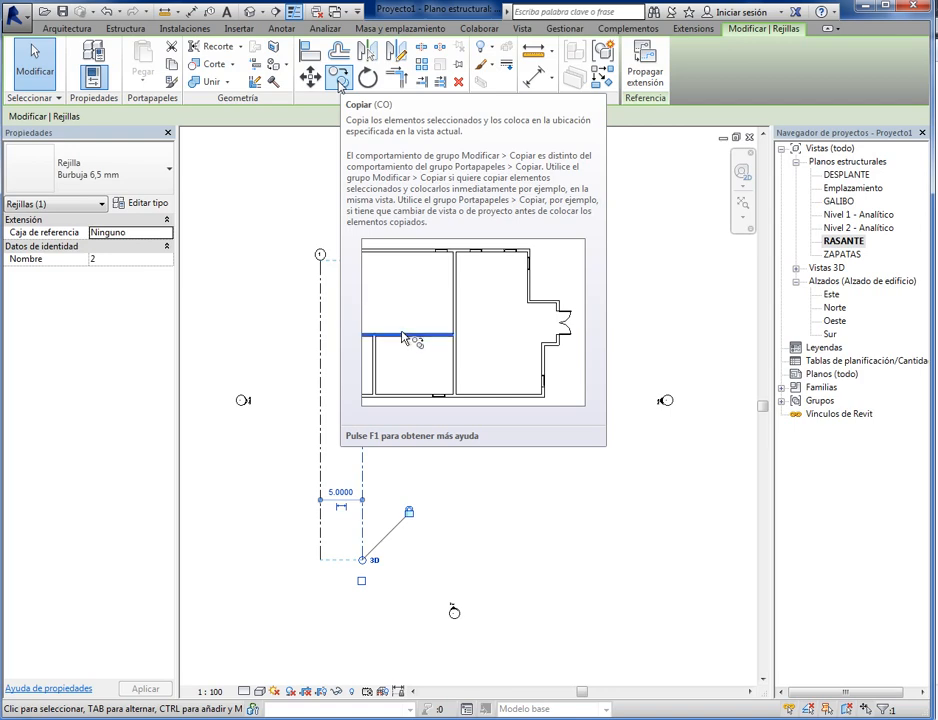
click(339, 80)
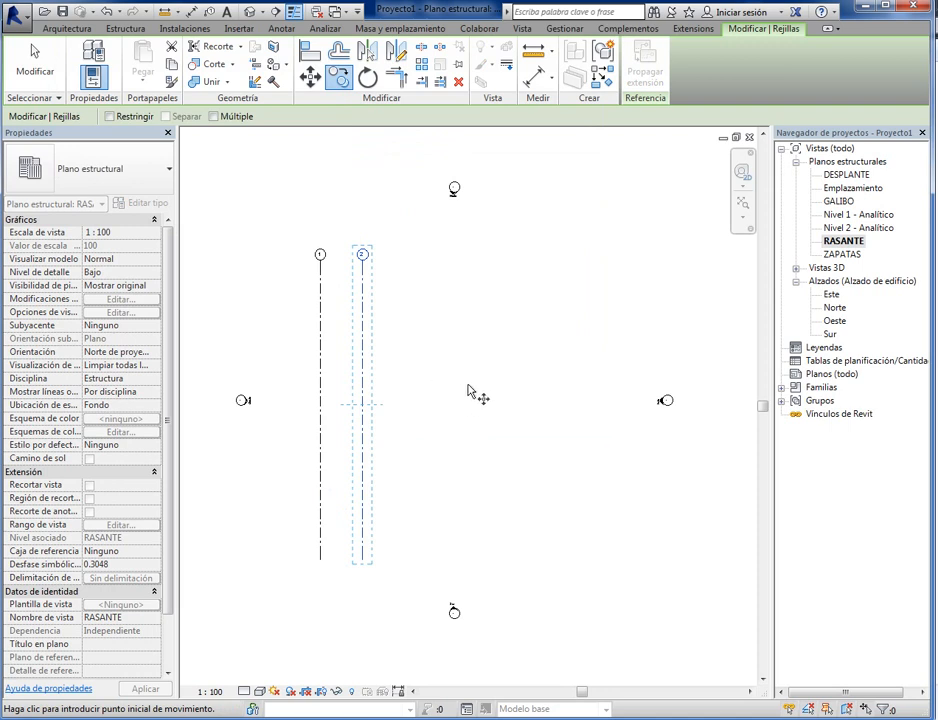
click(213, 116)
click(411, 343)
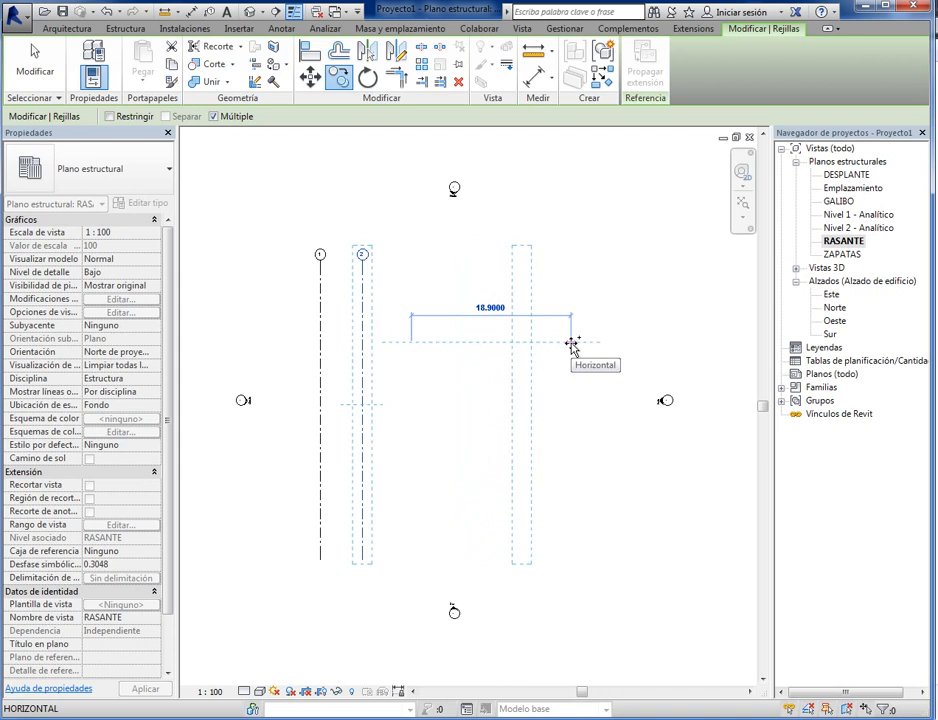
text(5)
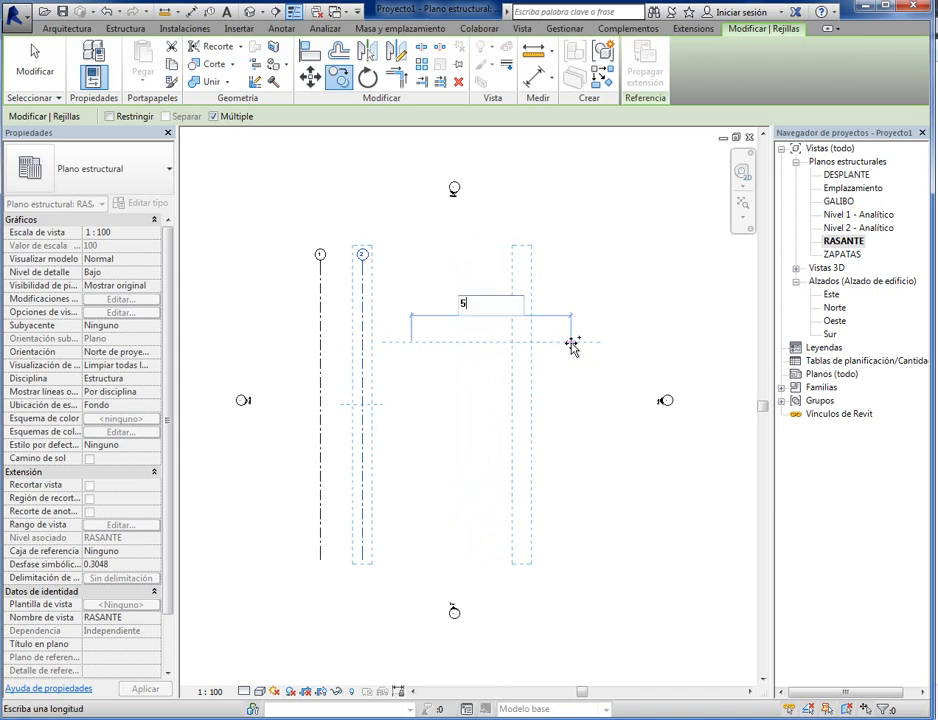
key(Return)
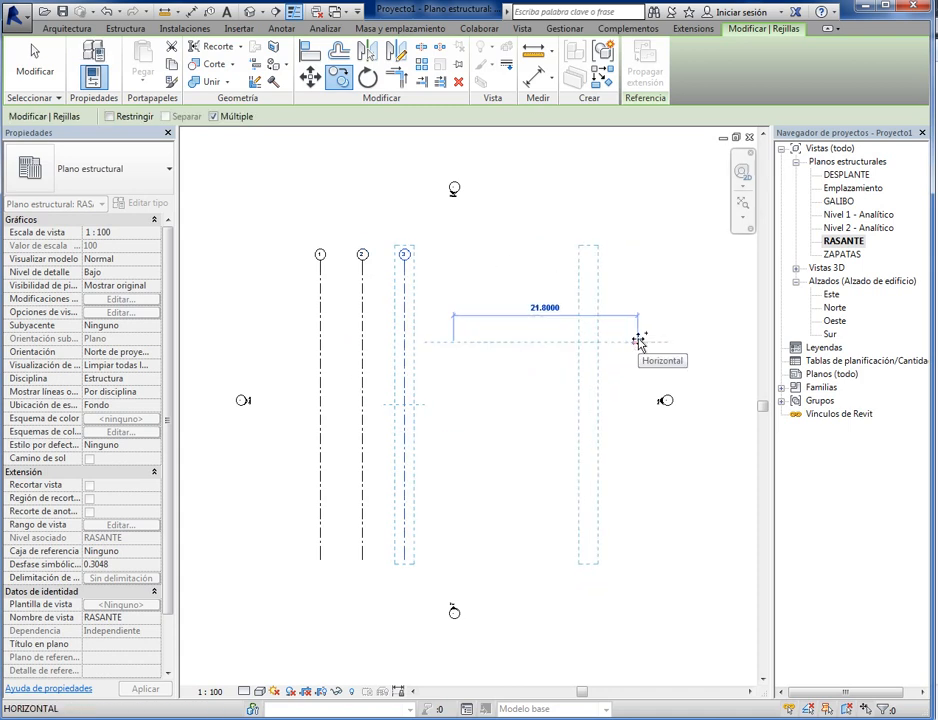
text(5)
key(Return)
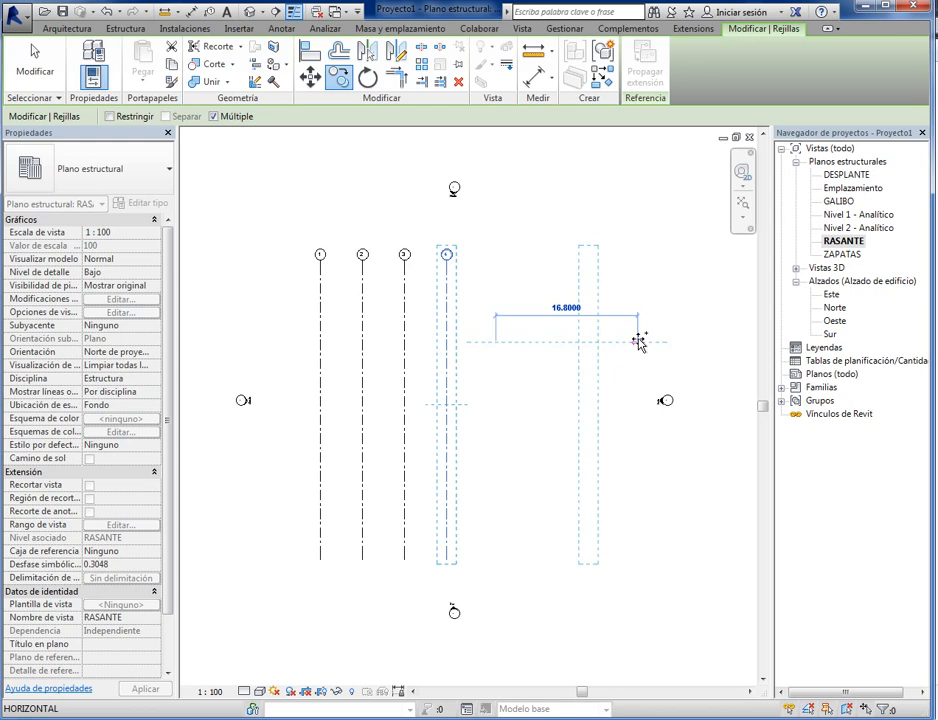
key(Escape)
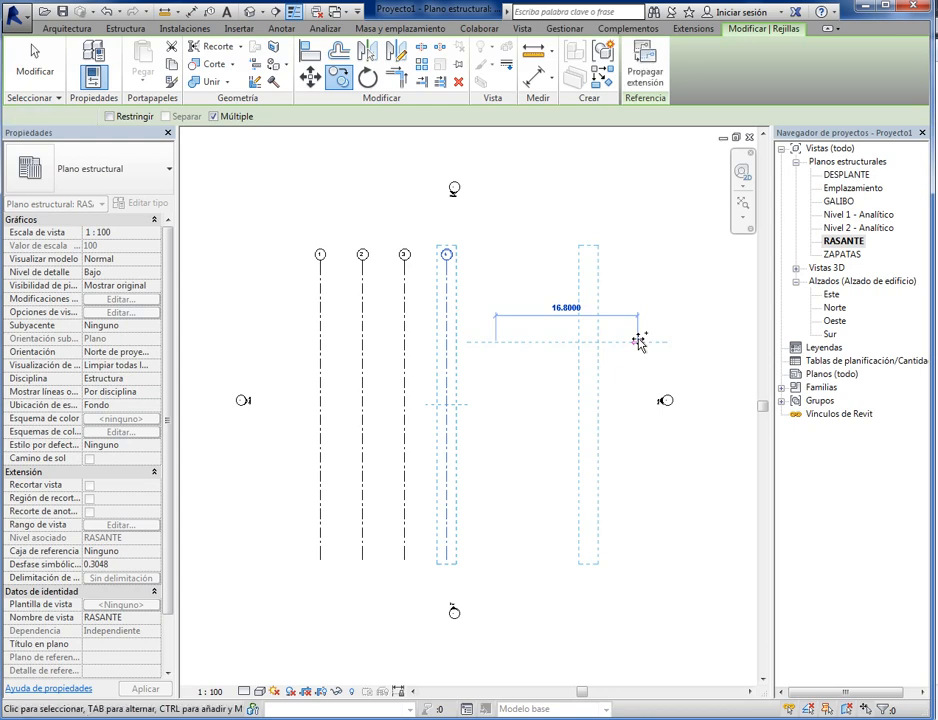
key(Escape)
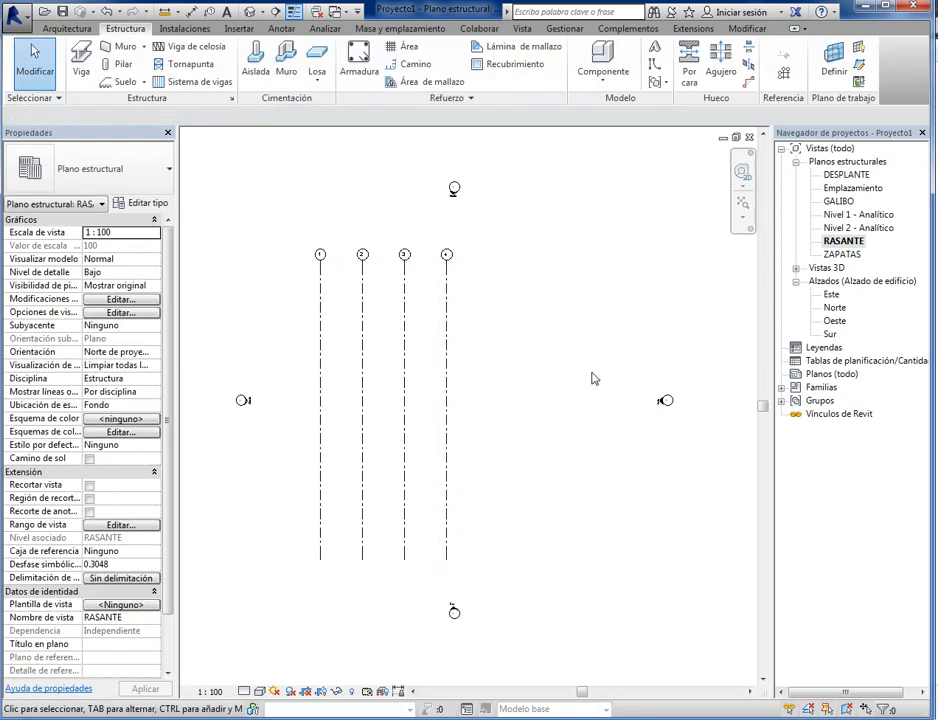
- Show the bubble at the lower end of grid line 1
middle_drag(544, 408, 376, 538)
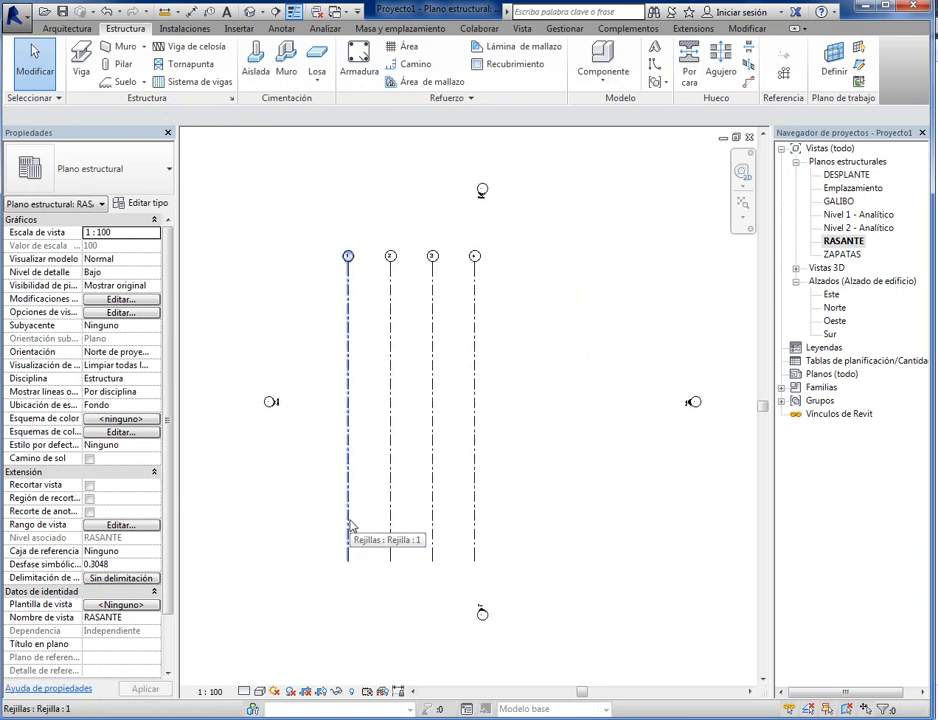
click(349, 527)
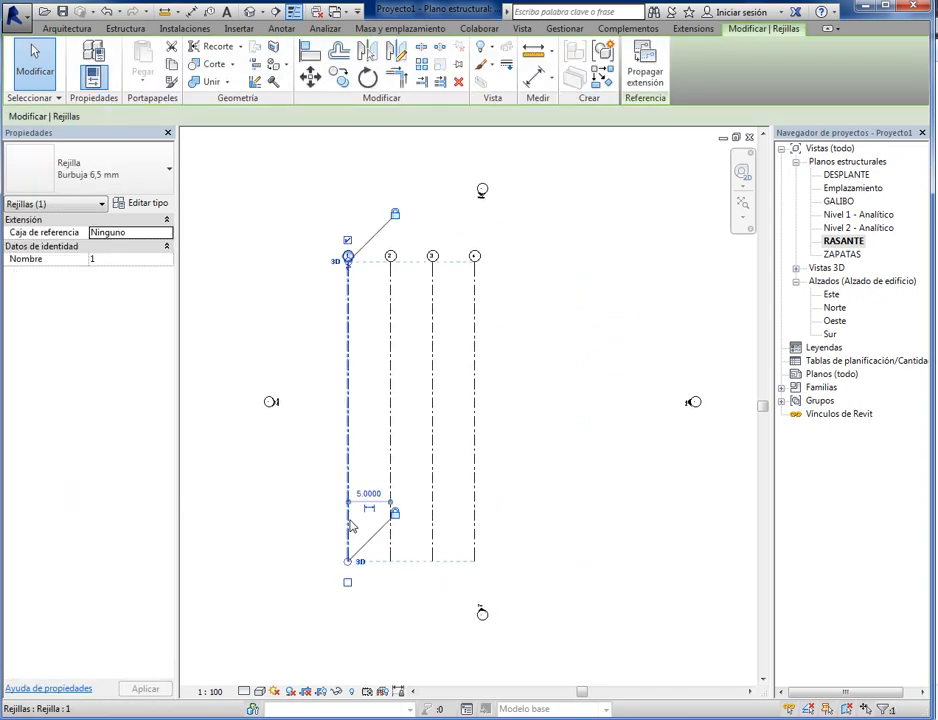
click(349, 585)
scroll(349, 598, up, 3)
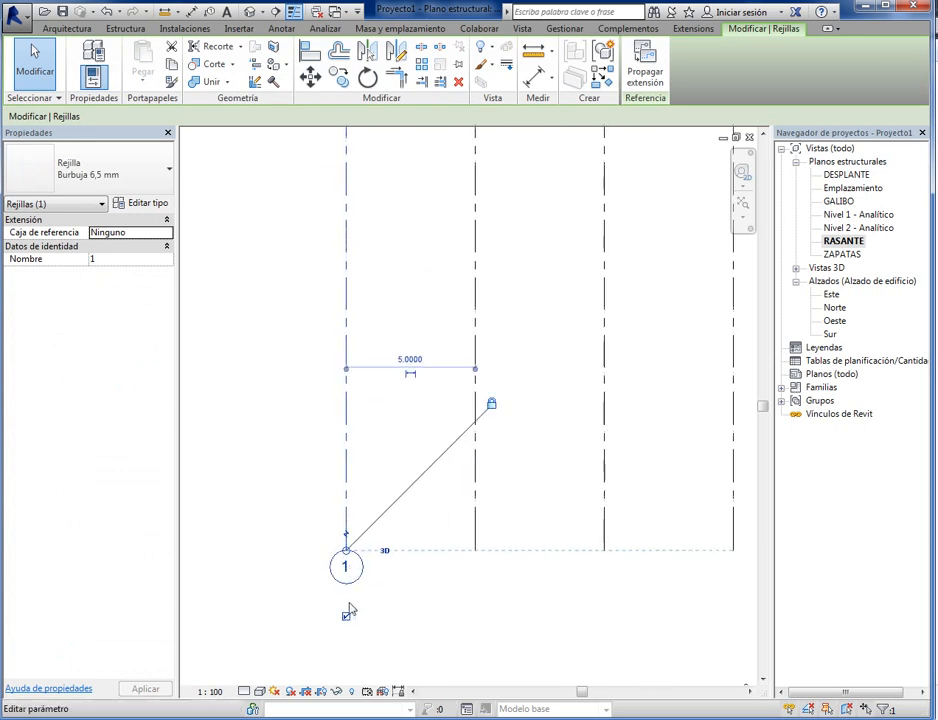
scroll(354, 616, down, 2)
key(Escape)
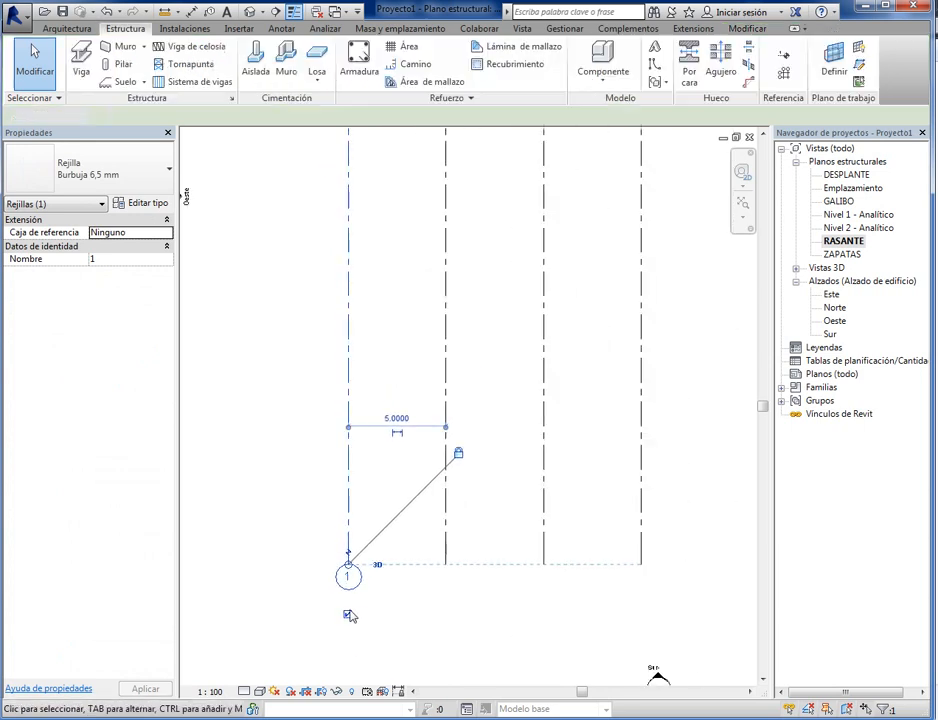
- Hide the bubbles at both the lower and upper ends of grid line 1
click(355, 556)
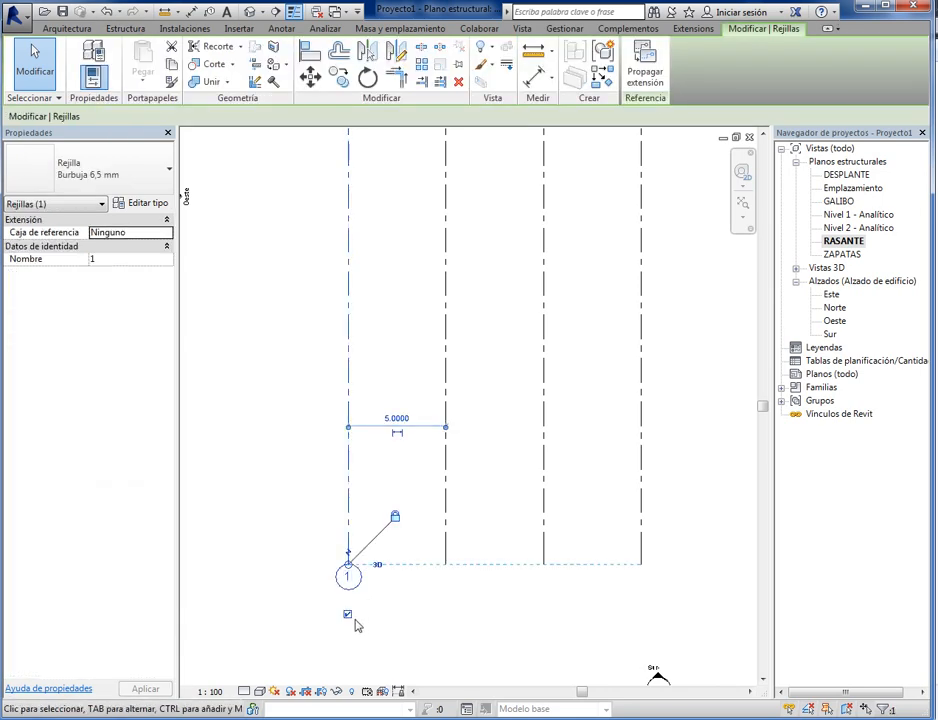
click(348, 614)
scroll(387, 655, down, 2)
scroll(360, 255, up, 3)
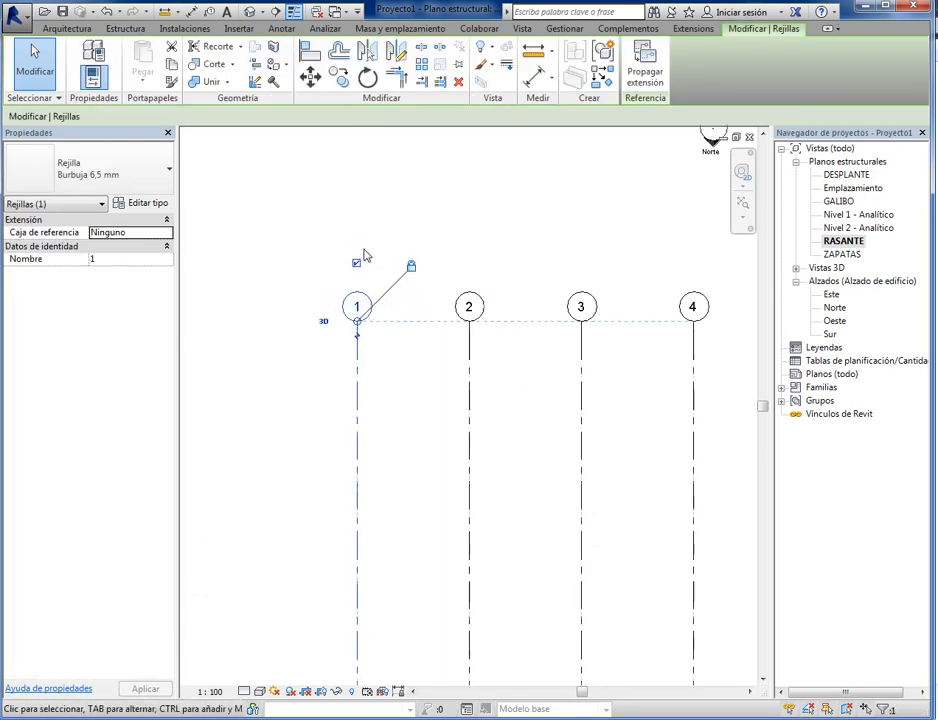
click(357, 266)
scroll(358, 320, down, 3)
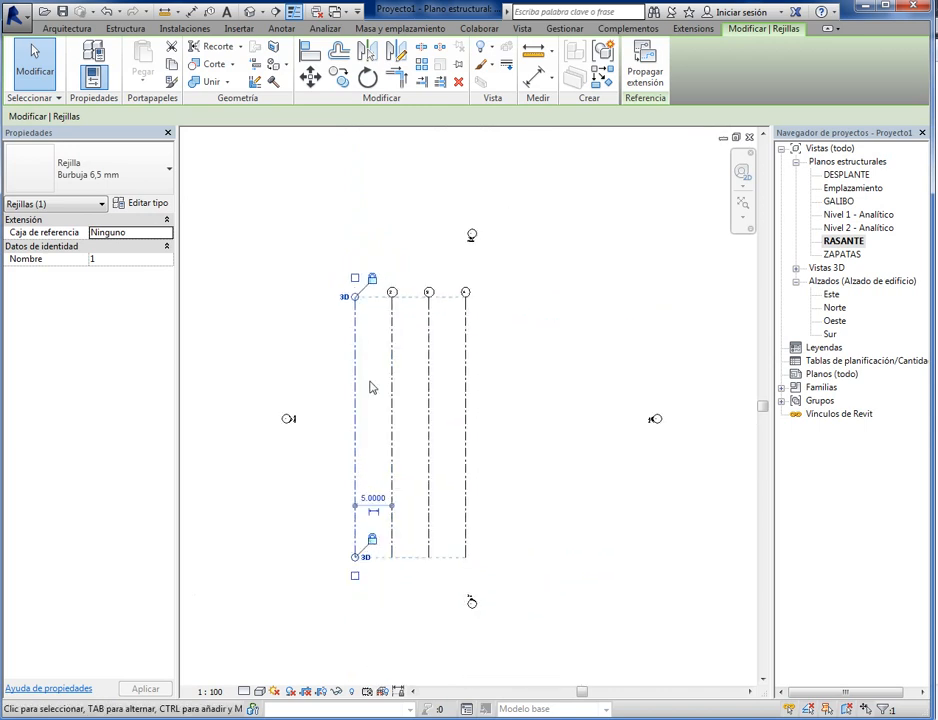
- Turn the upper and lower bubbles of grid line 1 back on and clear the selection
scroll(371, 375, up, 3)
scroll(330, 400, down, 3)
scroll(348, 588, up, 1)
scroll(362, 232, up, 3)
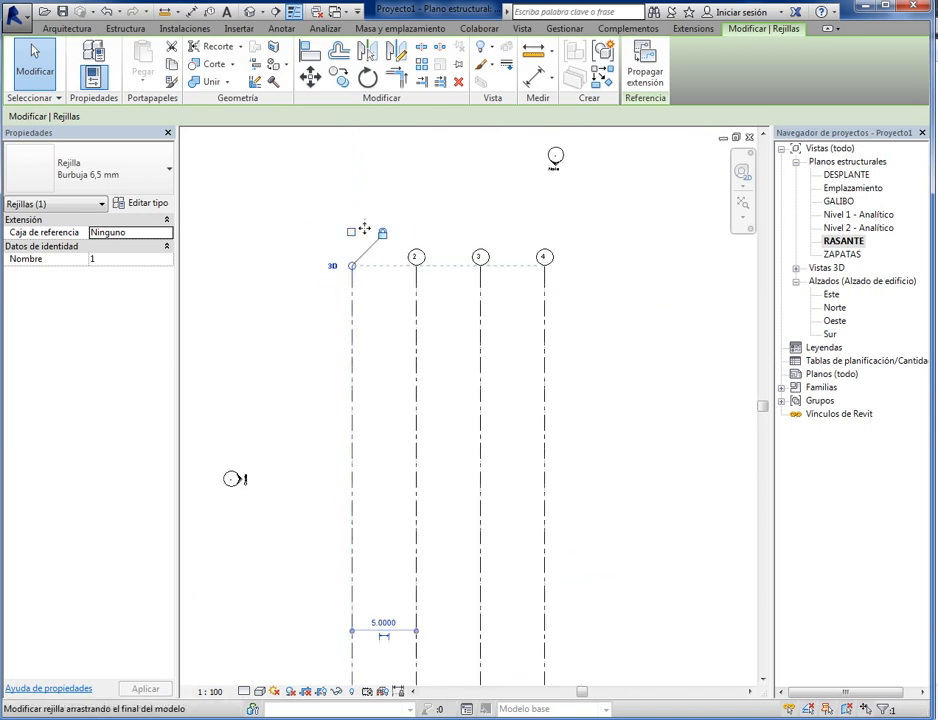
click(344, 236)
scroll(339, 312, down, 2)
scroll(348, 628, up, 2)
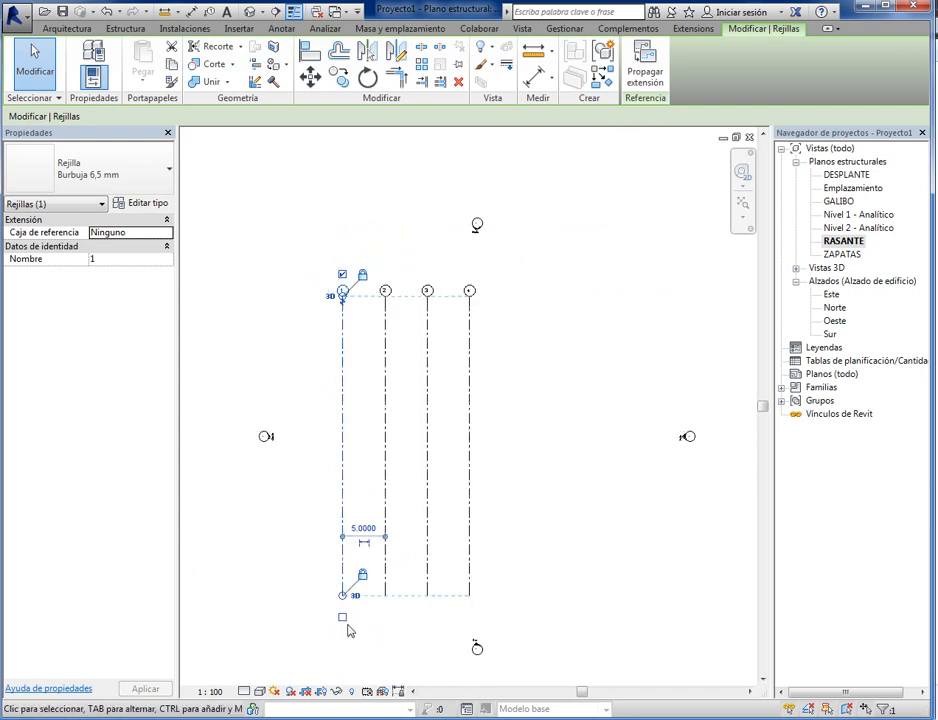
scroll(340, 617, down, 4)
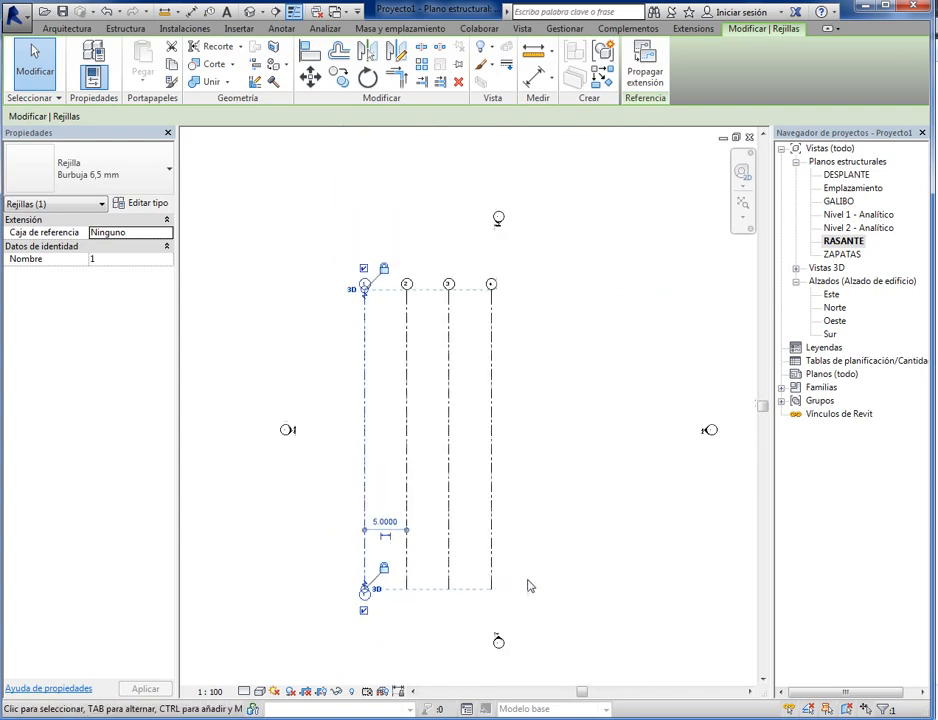
click(557, 521)
- Show the lower-end bubbles of grid lines 2, 3 and 4 and clear the selection
middle_drag(534, 530, 500, 519)
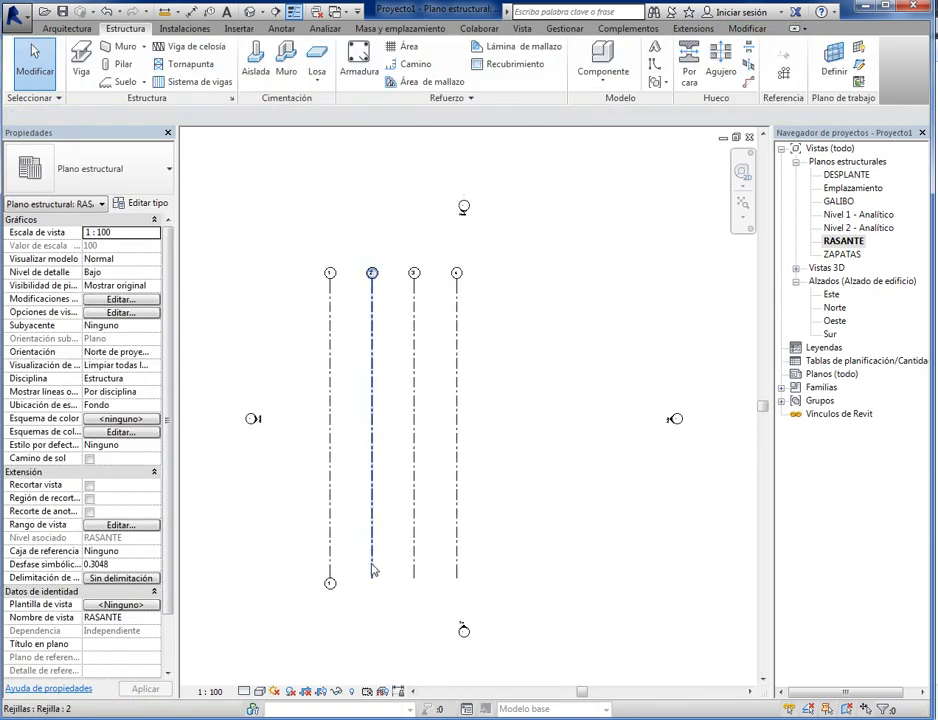
click(374, 577)
click(414, 586)
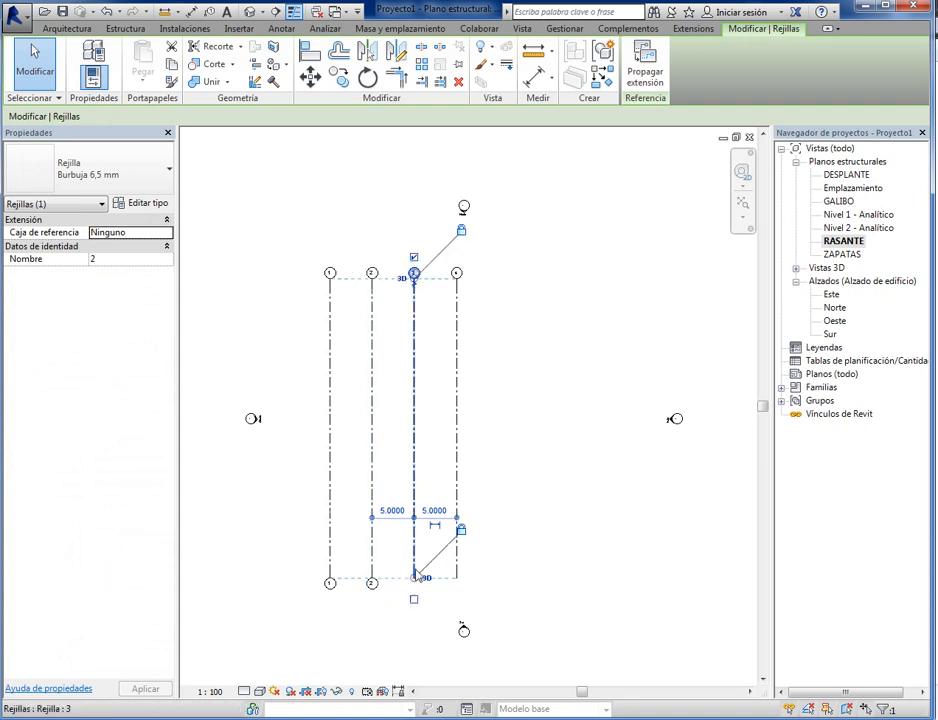
click(461, 620)
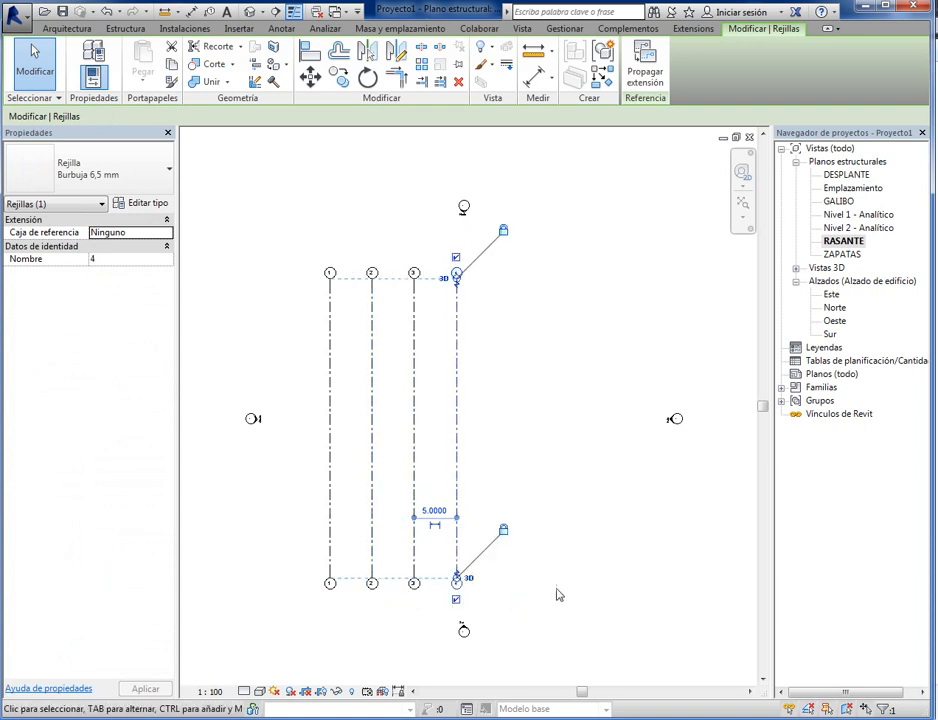
click(586, 575)
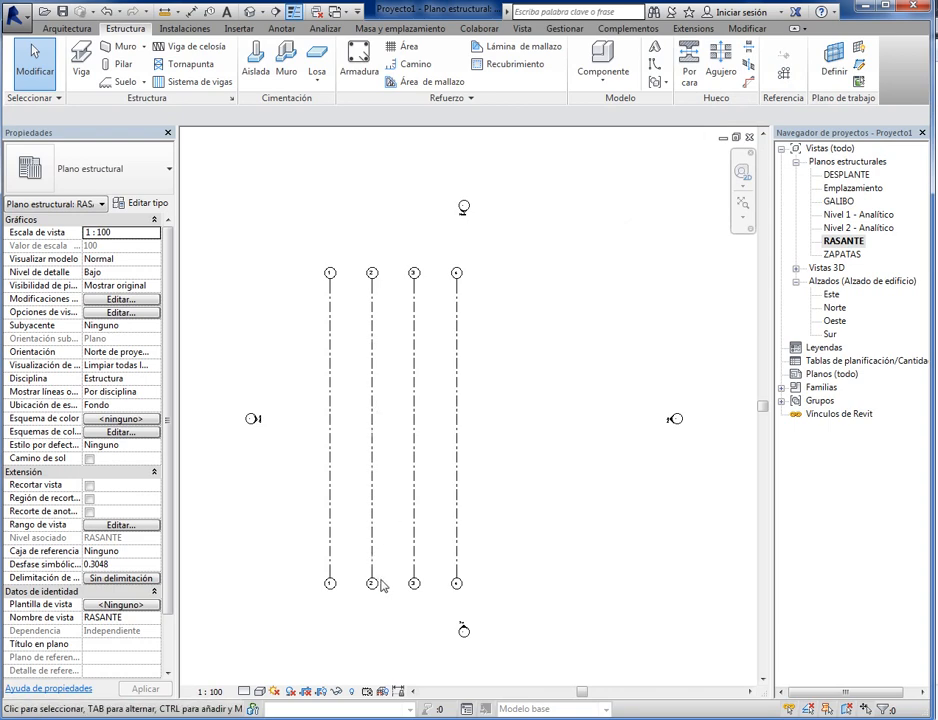
- Draw a horizontal grid line crossing lines 1 to 4 near their lower ends and exit the grid command
key(g)
key(r)
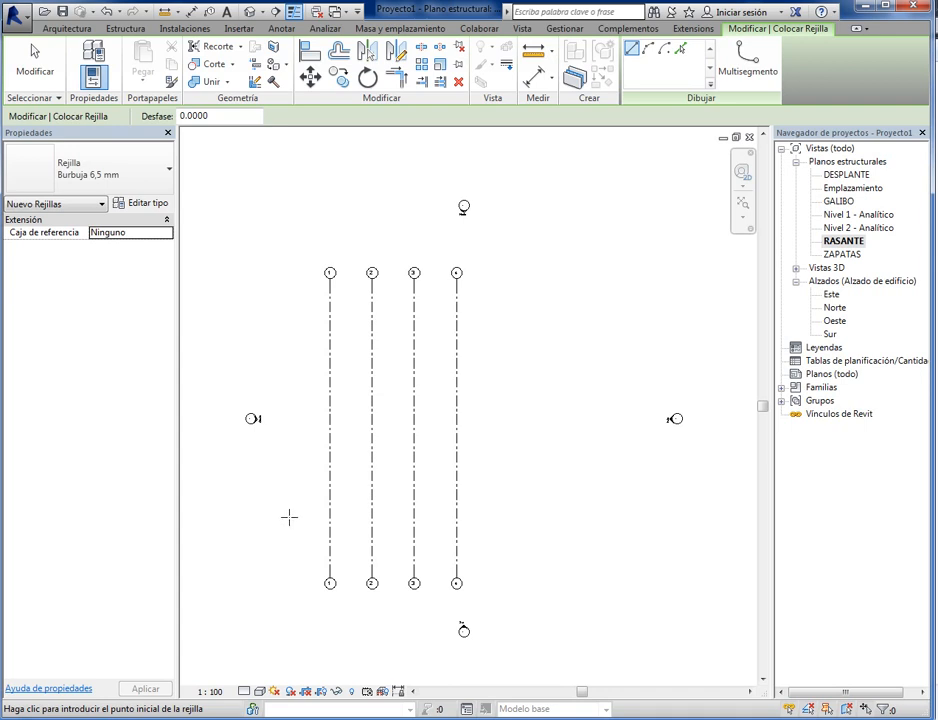
click(289, 517)
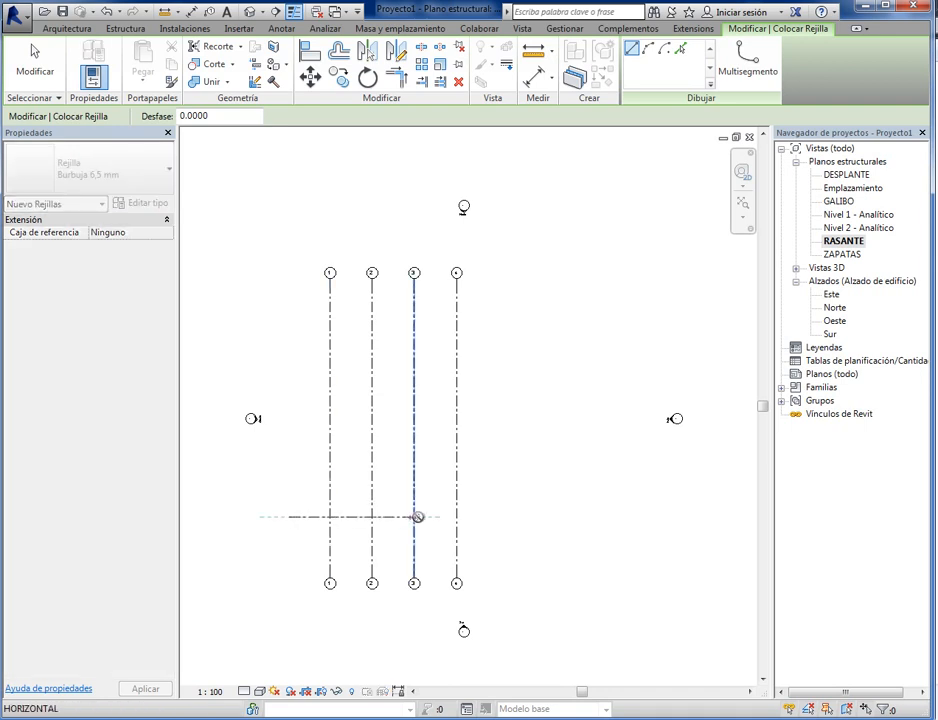
click(500, 517)
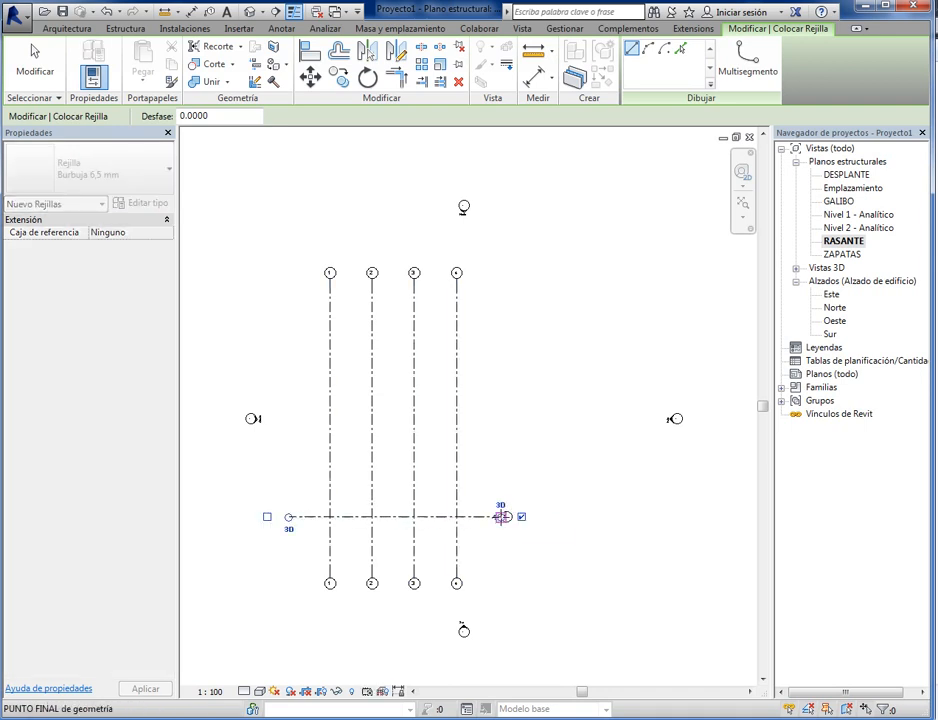
scroll(506, 520, up, 5)
scroll(506, 521, up, 3)
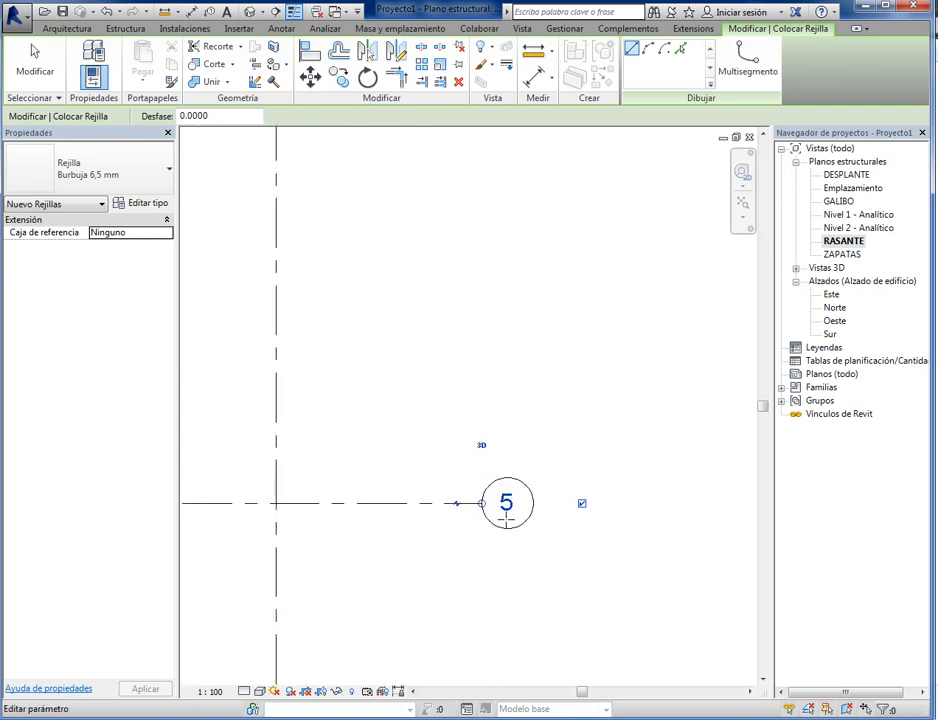
key(Escape)
key(Escape)
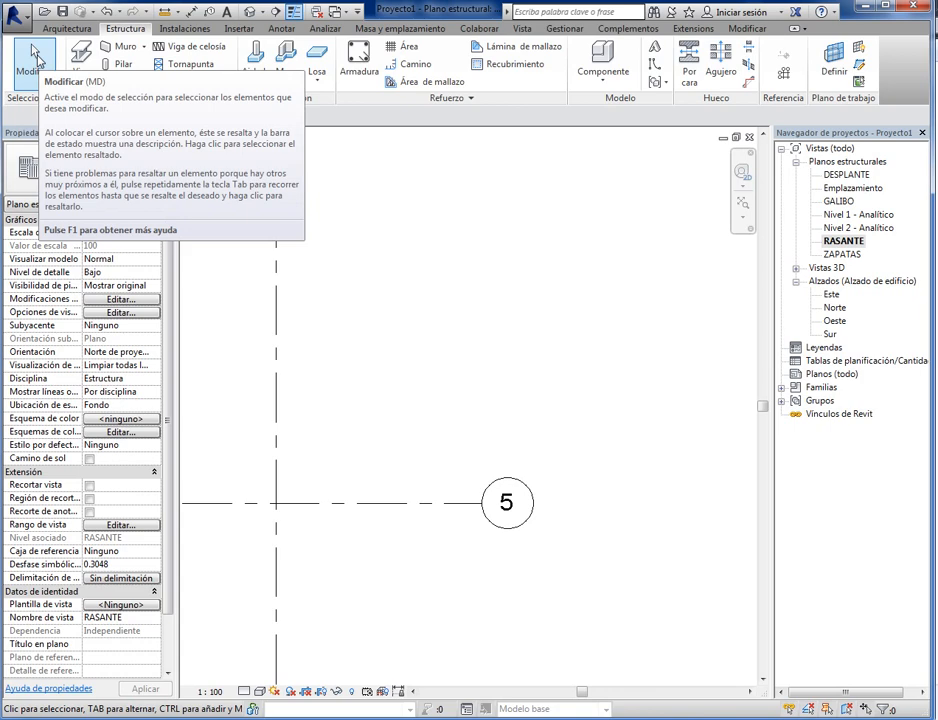
- Rename the new horizontal grid line as A through its bubble and clear the selection
click(511, 507)
click(508, 504)
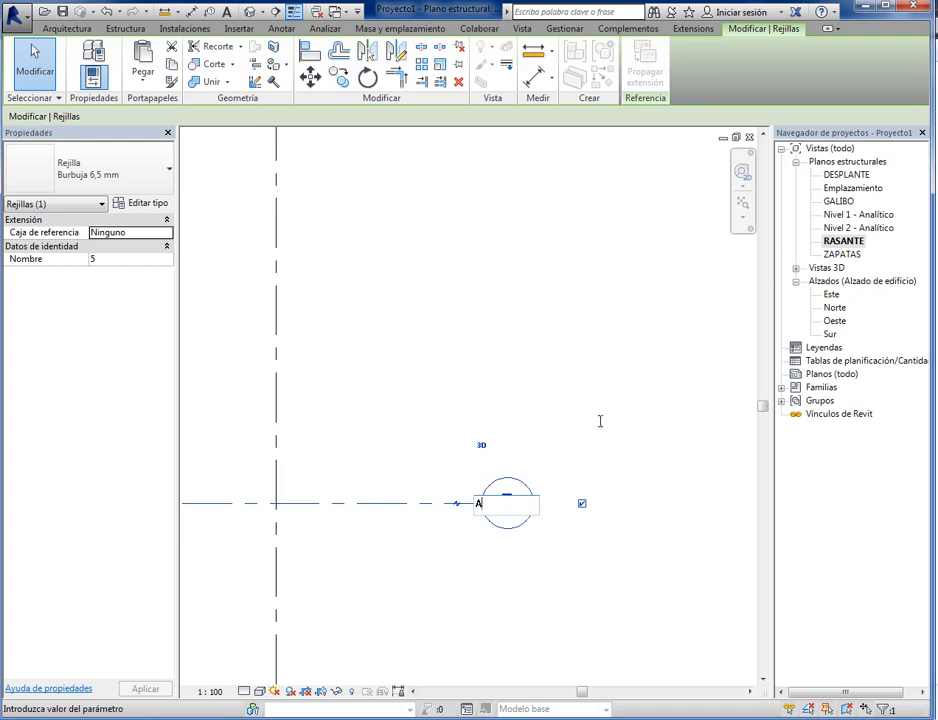
key(Return)
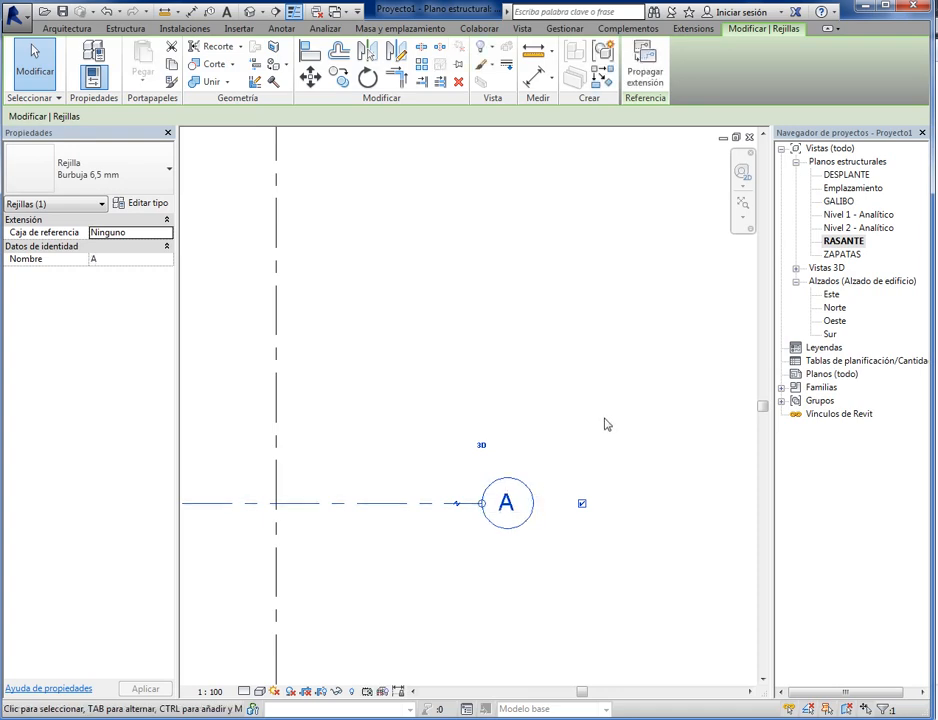
click(567, 551)
- Show the bubble at the left end of grid line A and deselect the line
scroll(571, 580, down, 2)
middle_drag(548, 587, 594, 528)
middle_drag(312, 481, 310, 521)
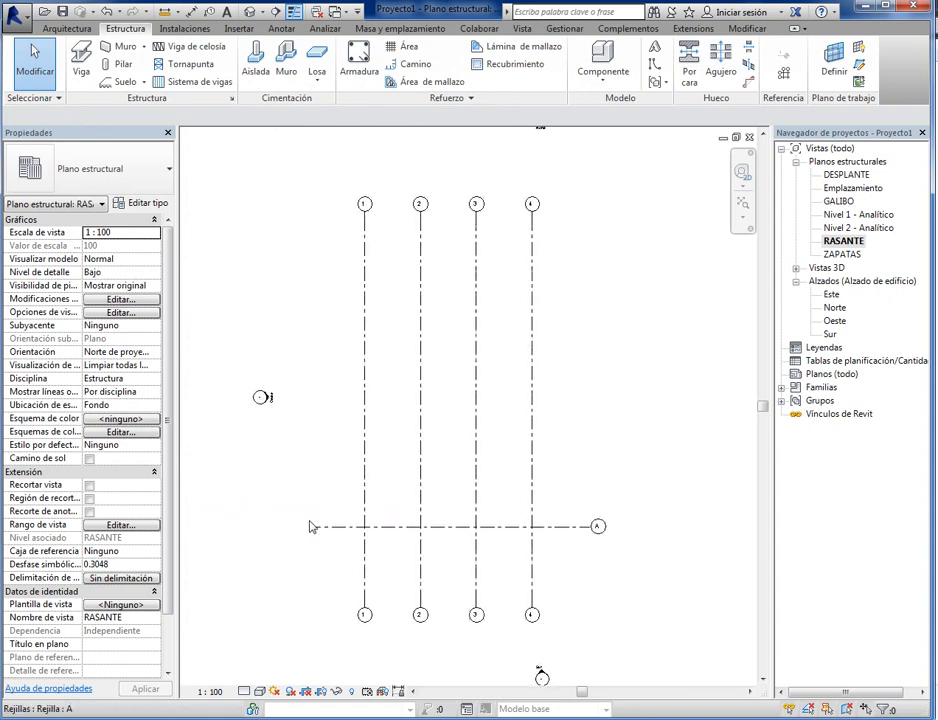
click(322, 527)
click(281, 526)
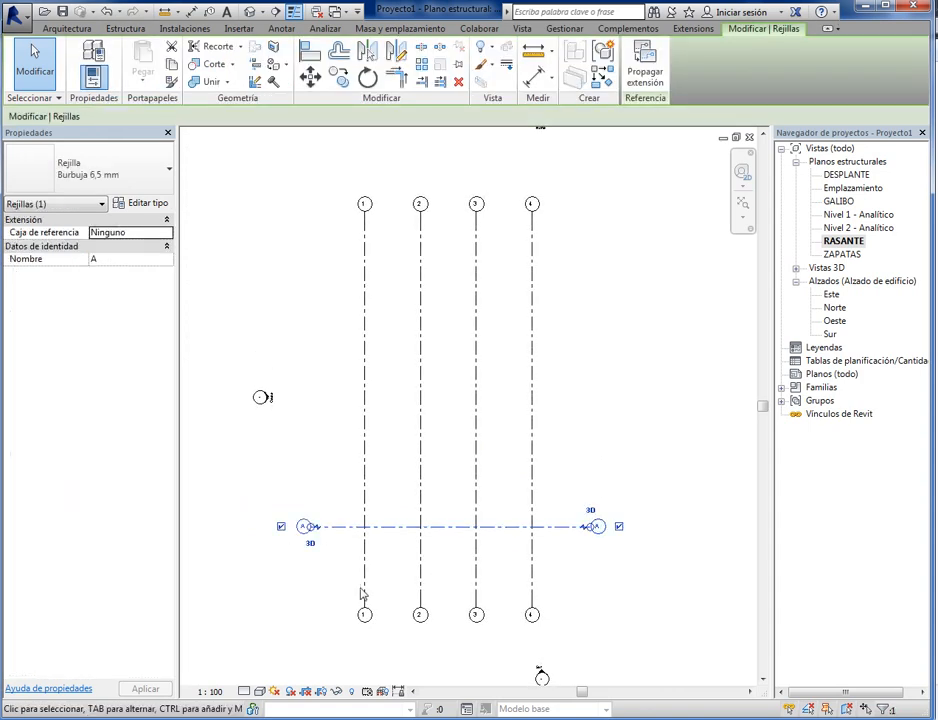
click(559, 583)
- Copy grid line A upward twice with the Múltiple option, spacing each copy 2.3 m from the previous line
scroll(566, 566, up, 1)
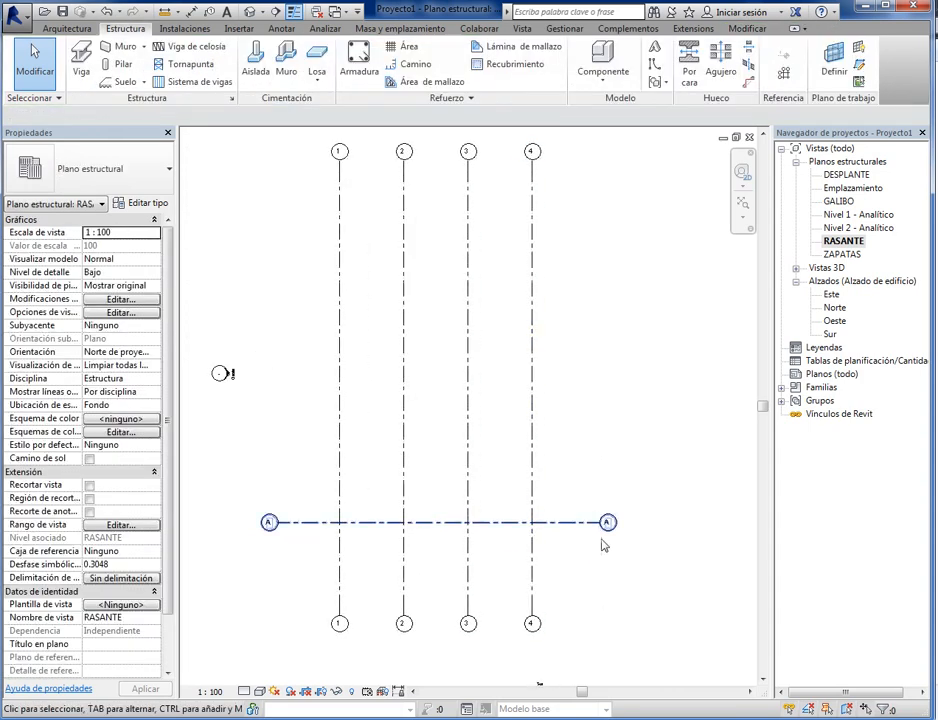
click(566, 530)
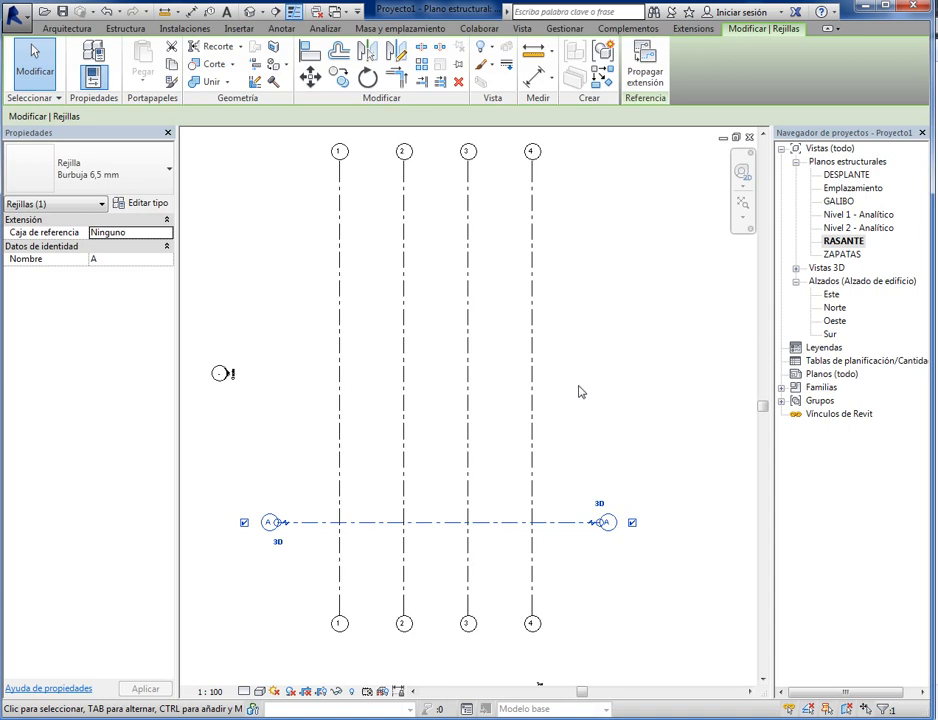
click(343, 82)
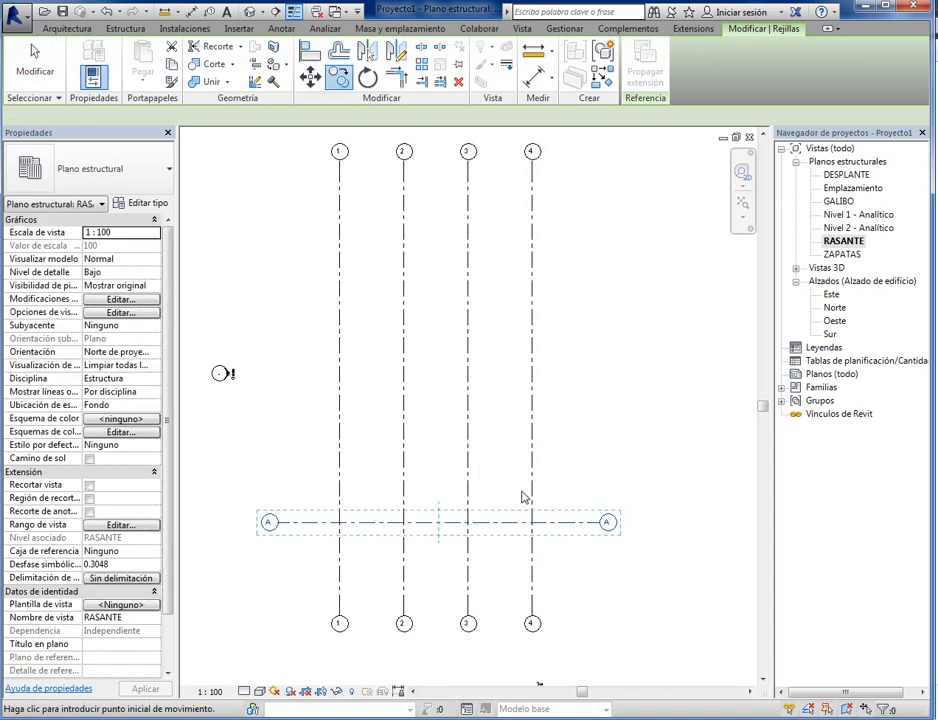
click(558, 484)
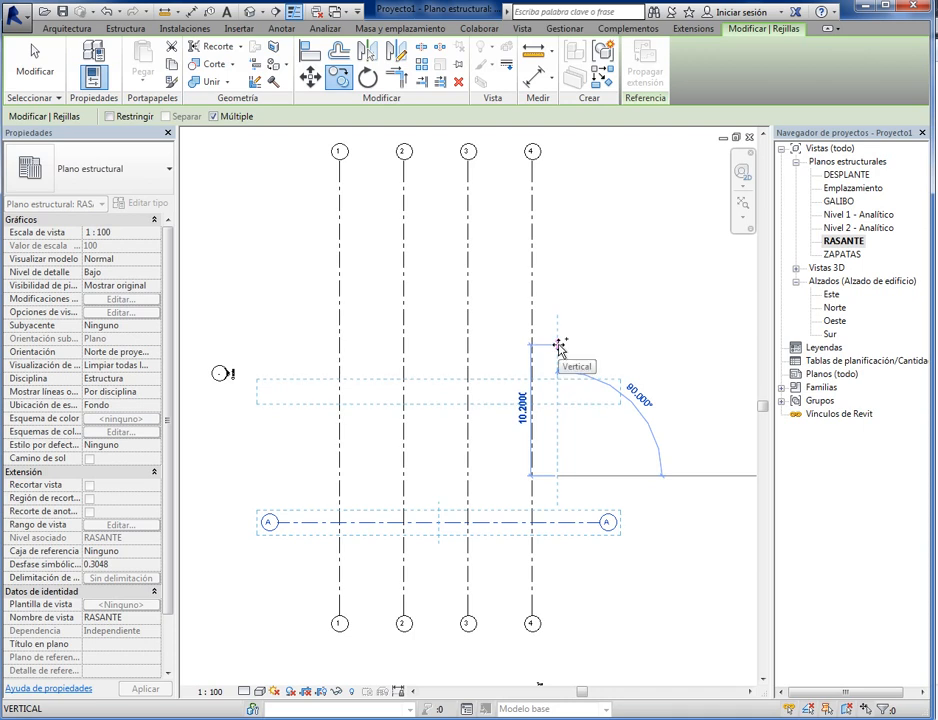
text(2.3)
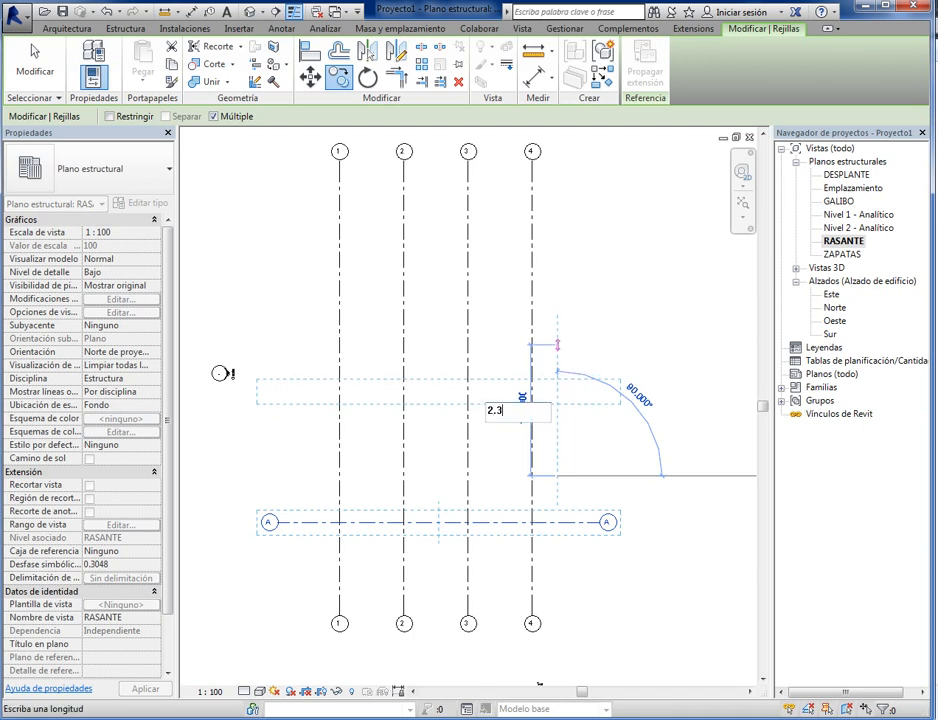
key(Return)
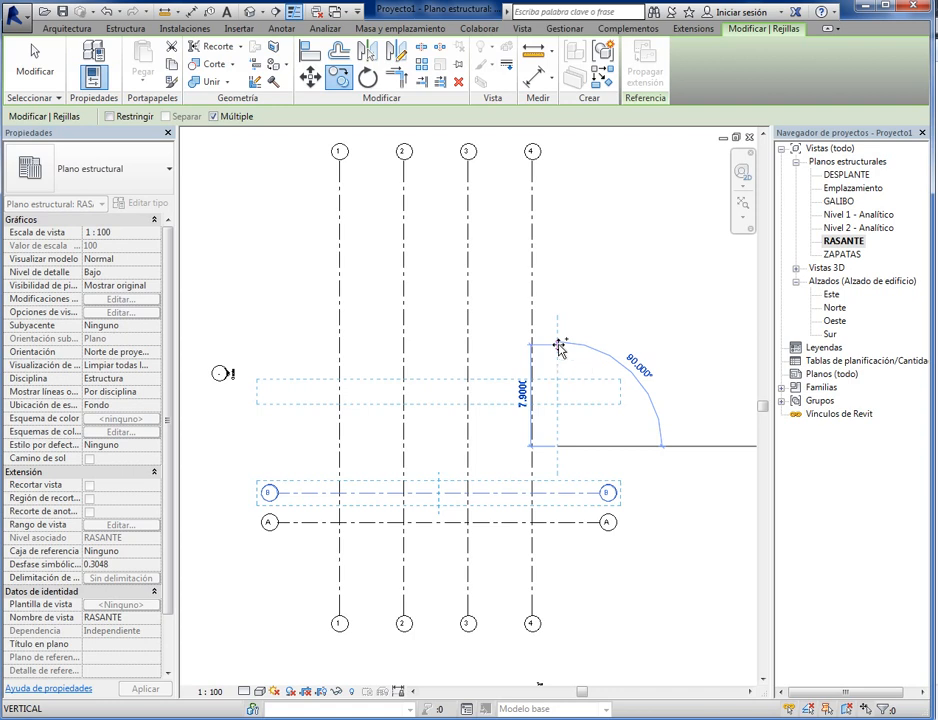
text(2..3)
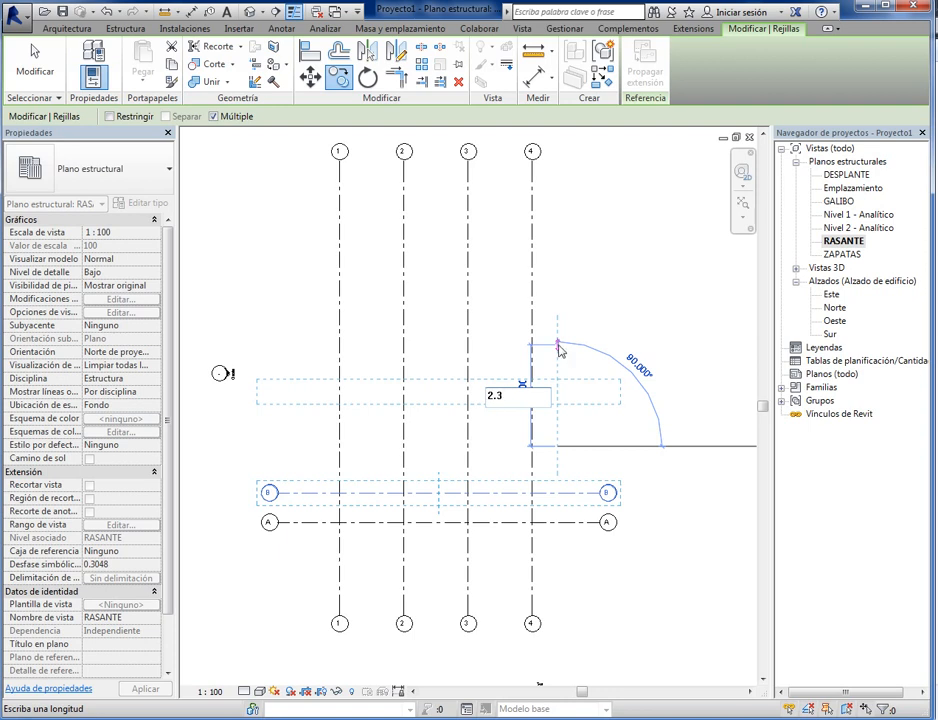
key(Return)
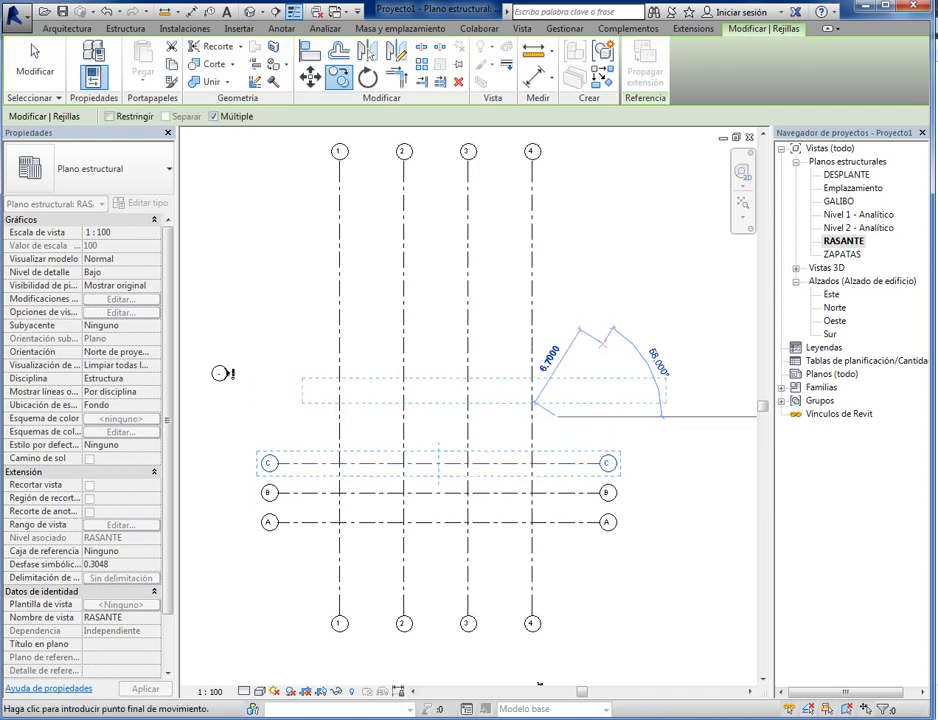
click(35, 52)
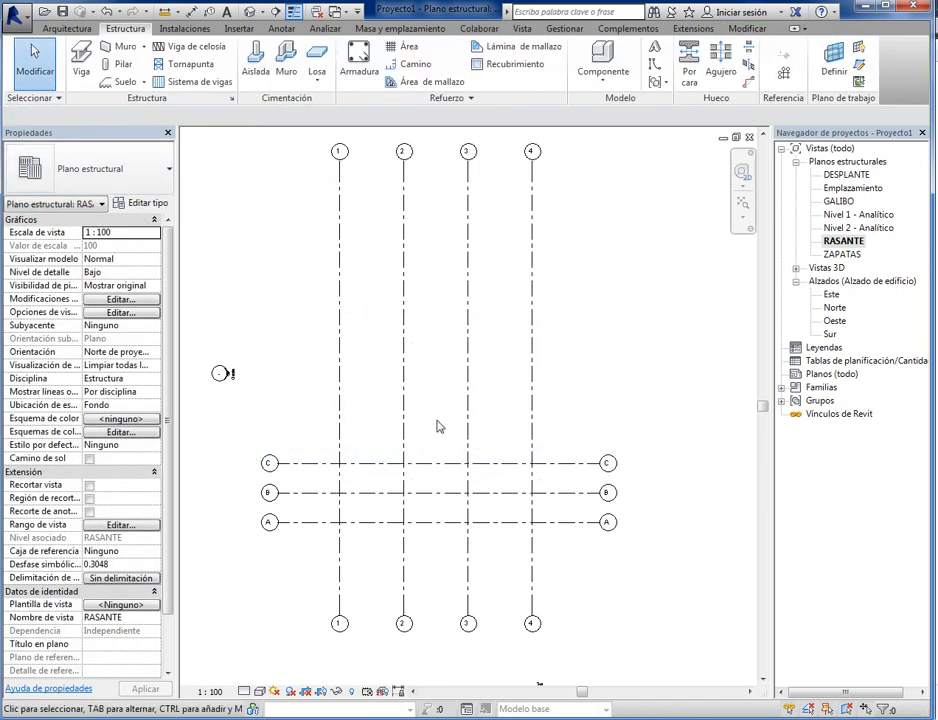
- Set the distance between grid lines B and C to 5 m
scroll(420, 491, up, 5)
scroll(450, 550, down, 3)
middle_drag(405, 551, 456, 515)
scroll(360, 513, up, 4)
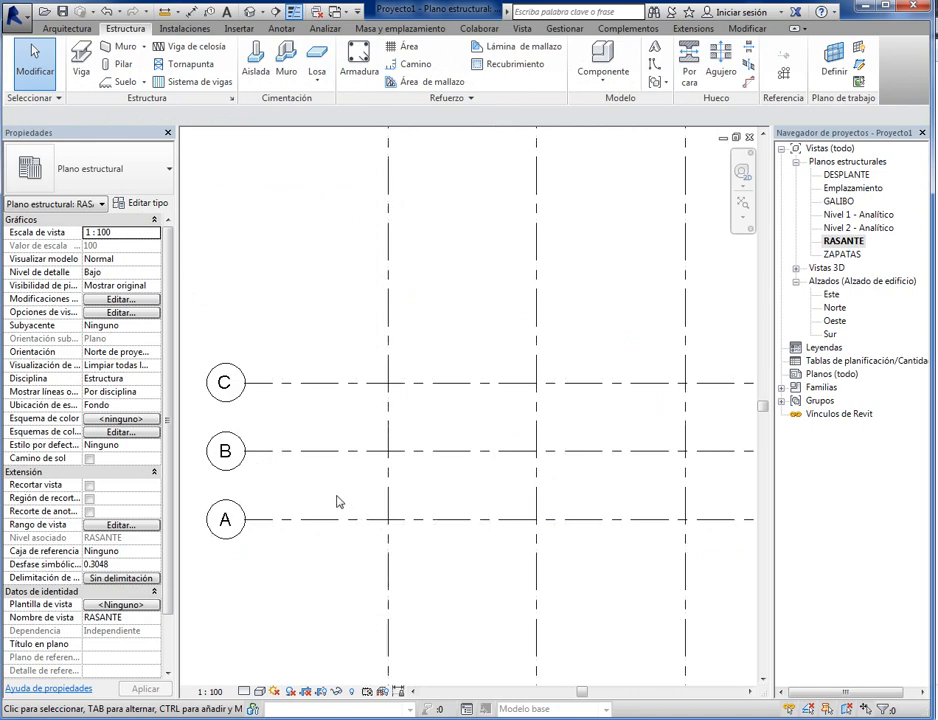
scroll(300, 417, down, 2)
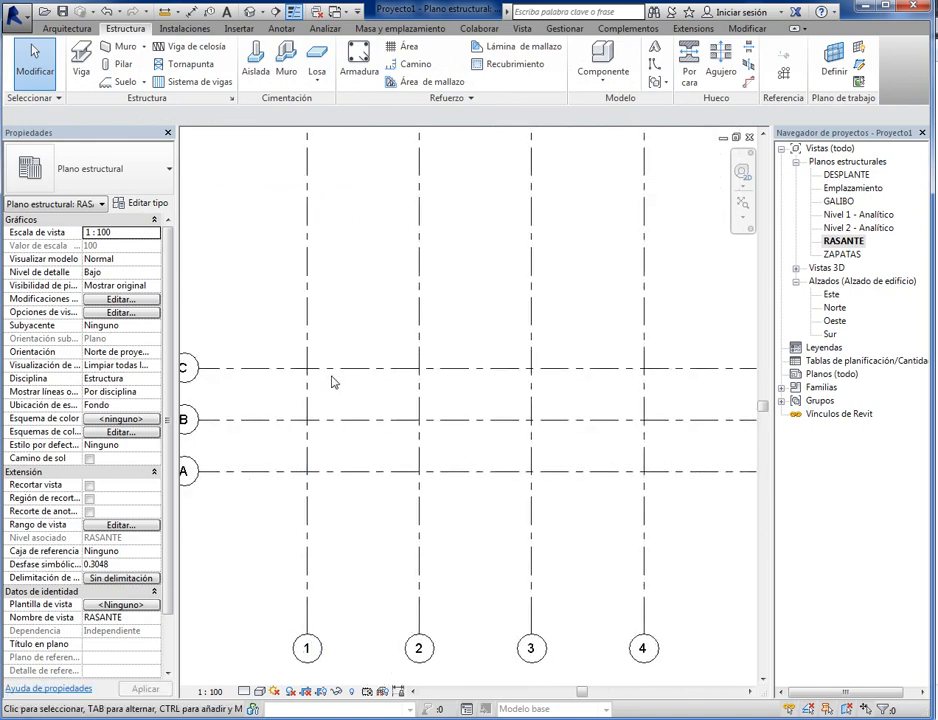
click(327, 374)
scroll(312, 400, up, 2)
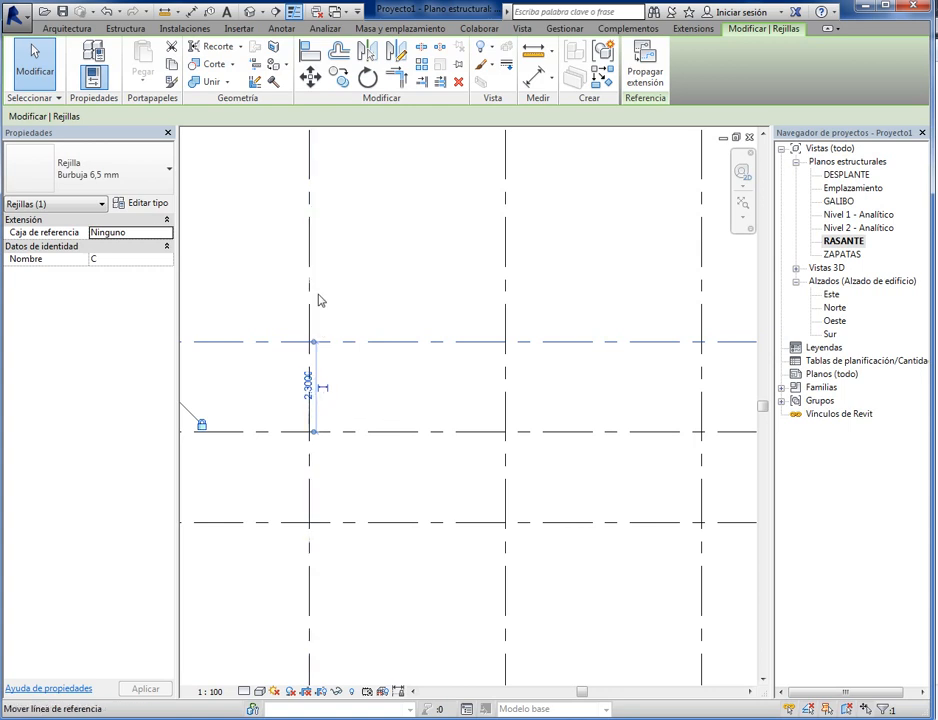
click(308, 383)
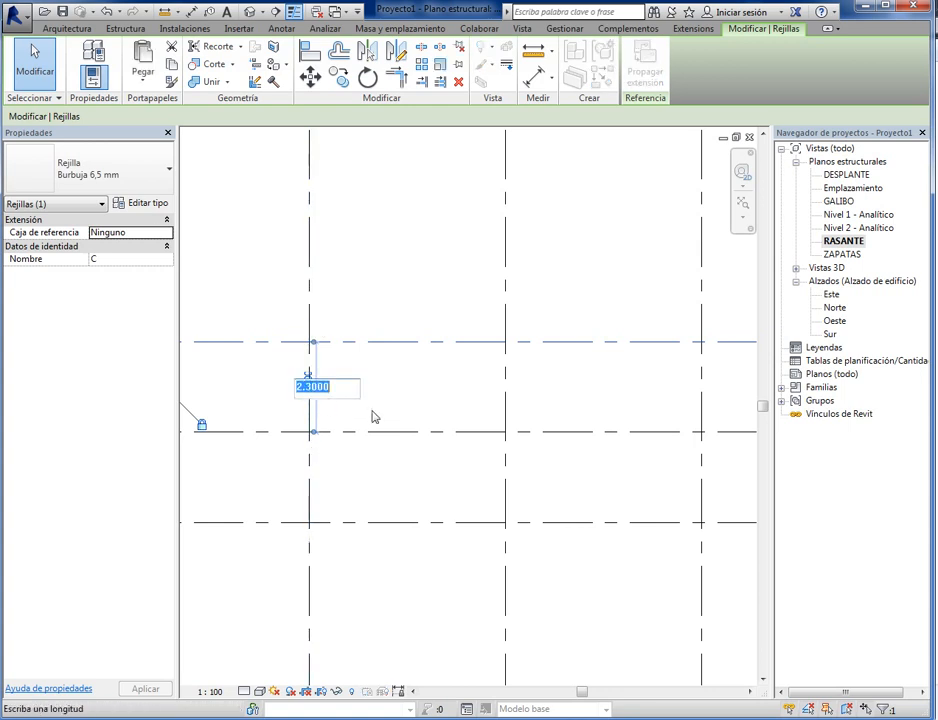
text(5)
key(Return)
scroll(394, 226, down, 3)
scroll(352, 295, down, 2)
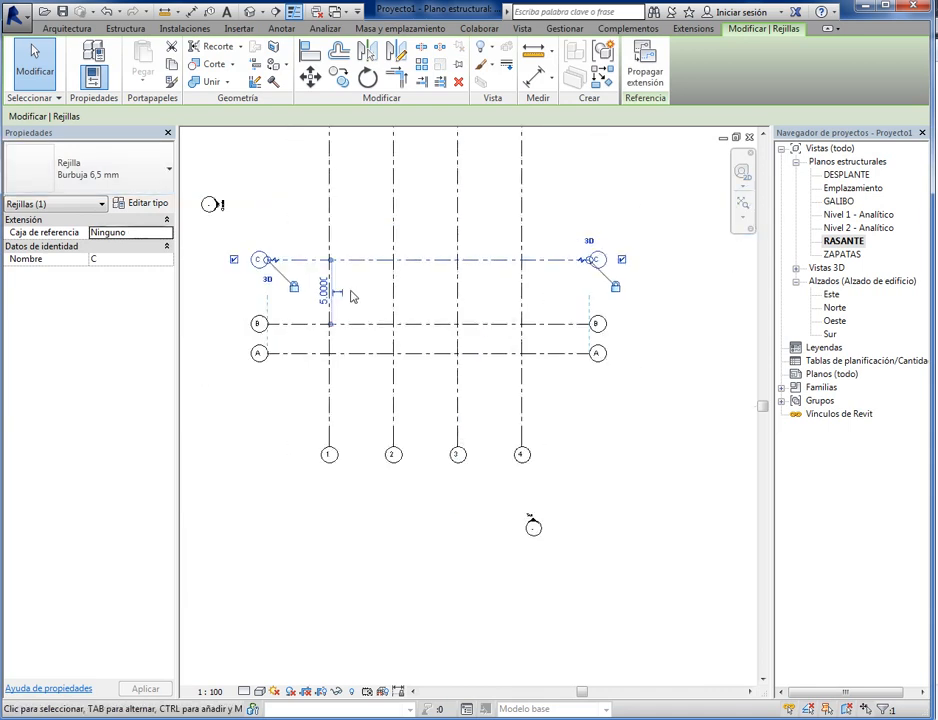
- Set the spacing between grid lines B and C to 2.3 m and clear the selection
scroll(314, 293, up, 3)
click(318, 292)
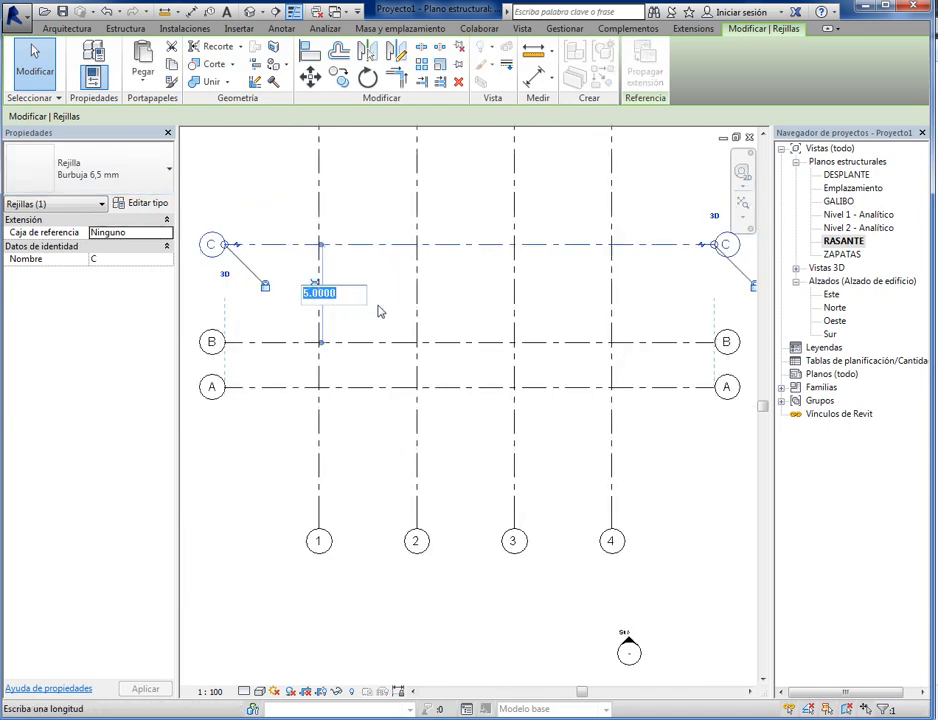
text(2.3)
key(Return)
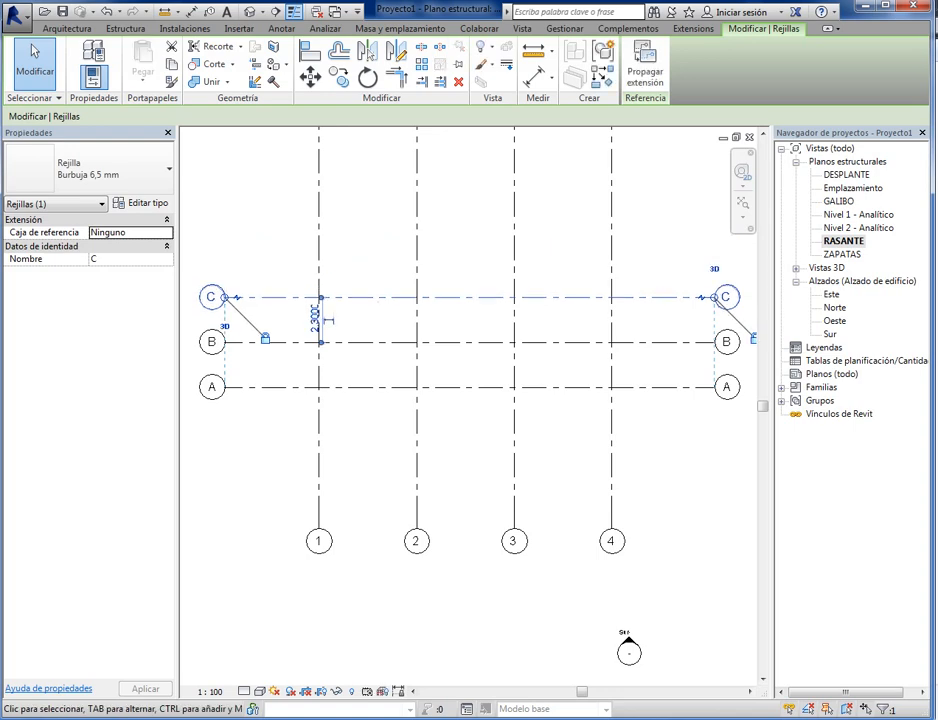
click(287, 472)
- Shorten the aligned grid lines 1 to 4 by bringing their upper ends down to just above grid line C
scroll(414, 470, down, 3)
middle_drag(414, 470, 404, 538)
scroll(431, 498, down, 2)
middle_drag(431, 498, 425, 544)
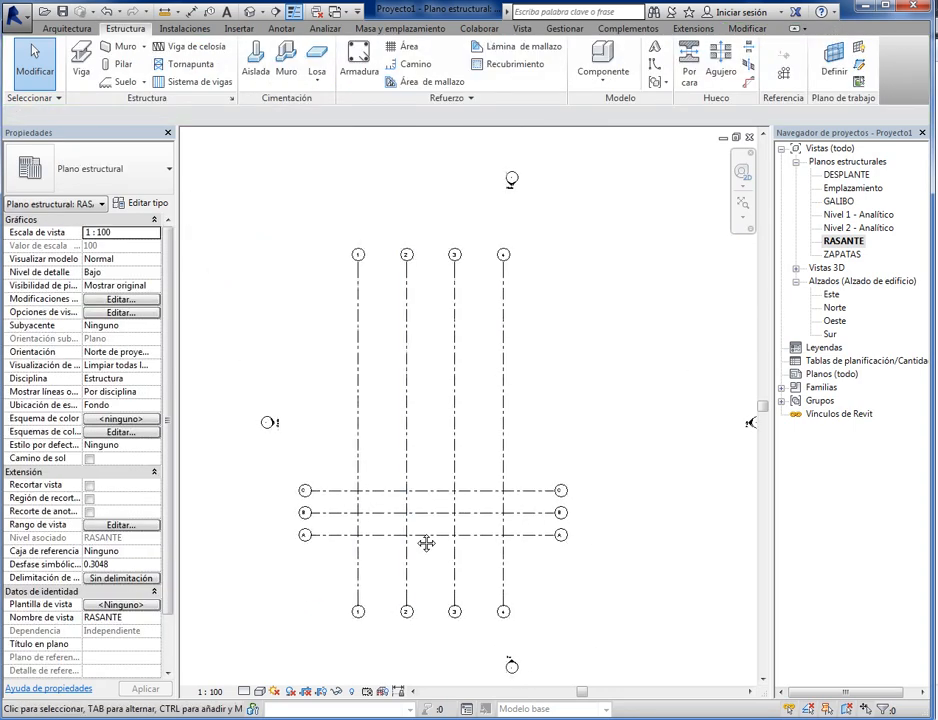
middle_drag(394, 367, 356, 358)
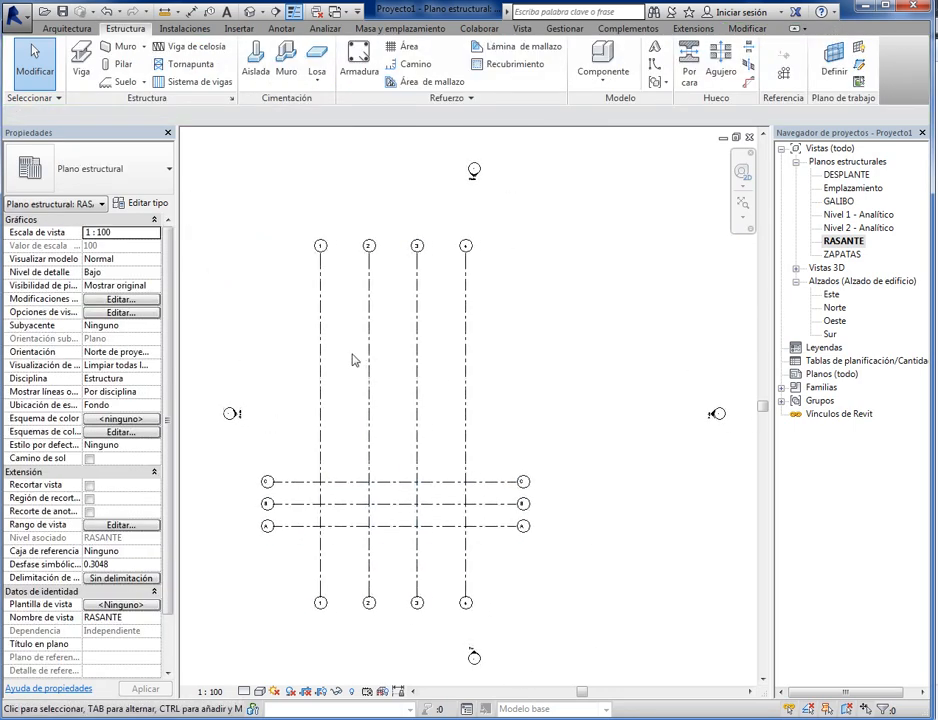
click(321, 344)
scroll(322, 255, up, 3)
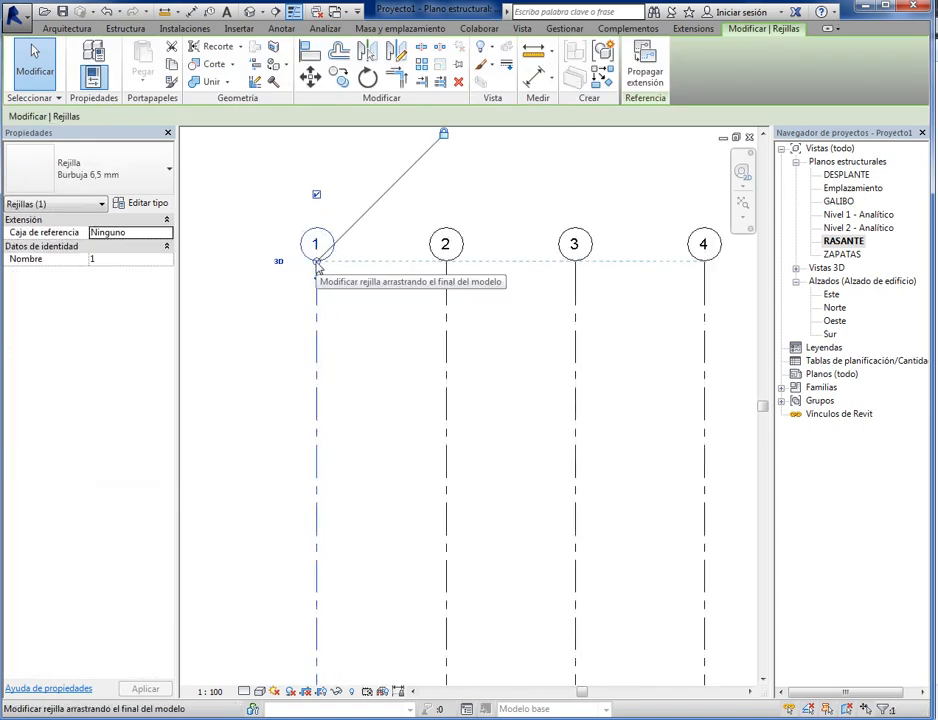
scroll(318, 272, down, 2)
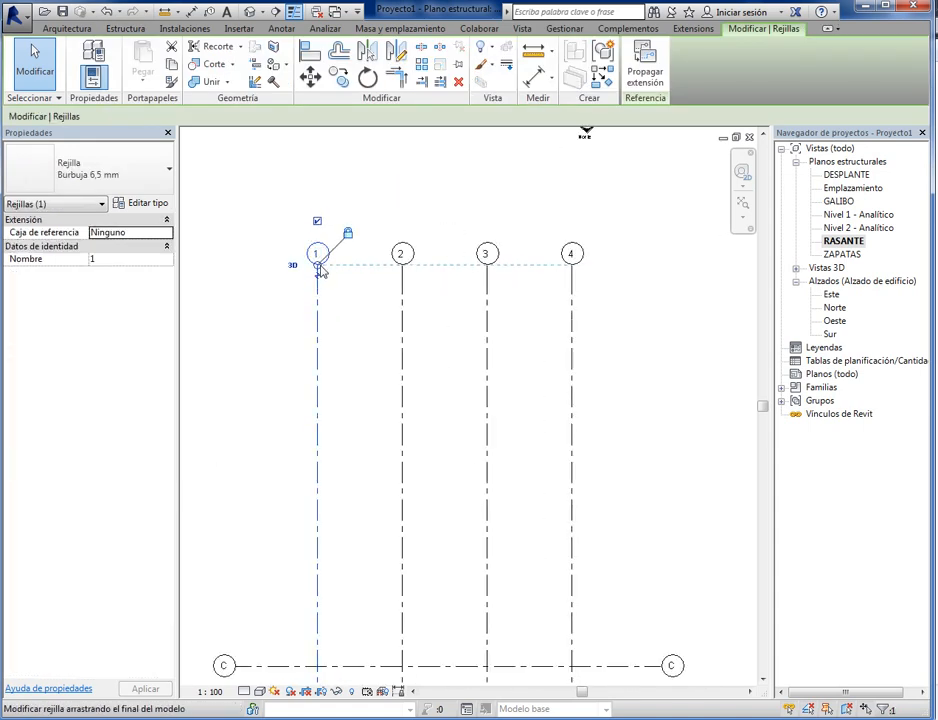
drag(320, 272, 317, 609)
- Shorten the aligned grid lines 1 to 4 by bringing their lower ends up to just below grid line A
scroll(376, 467, down, 2)
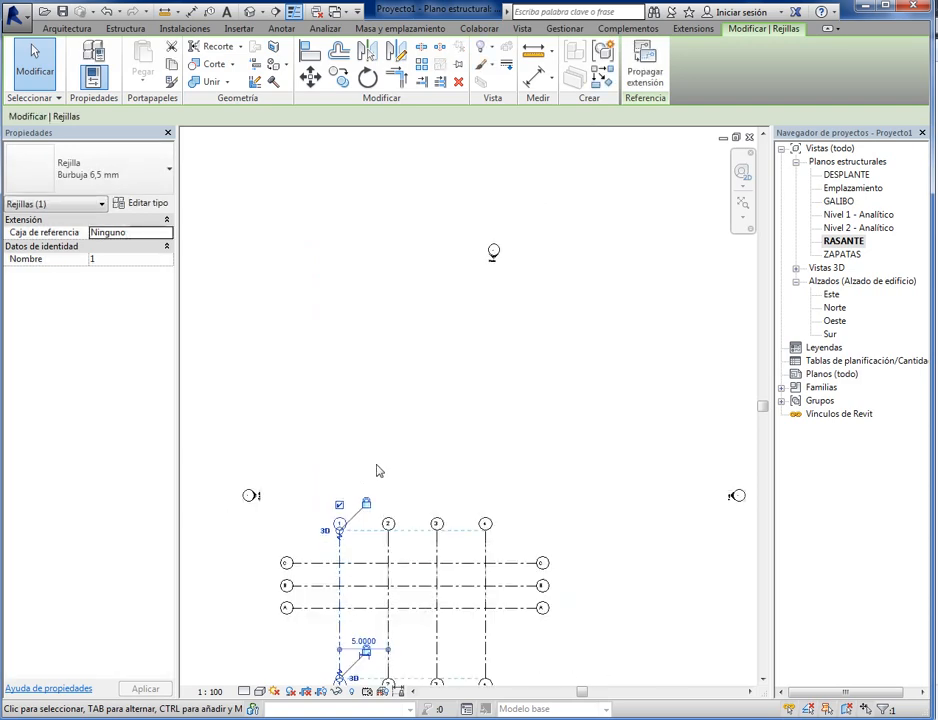
middle_drag(377, 471, 377, 368)
scroll(397, 585, up, 2)
click(445, 553)
click(555, 550)
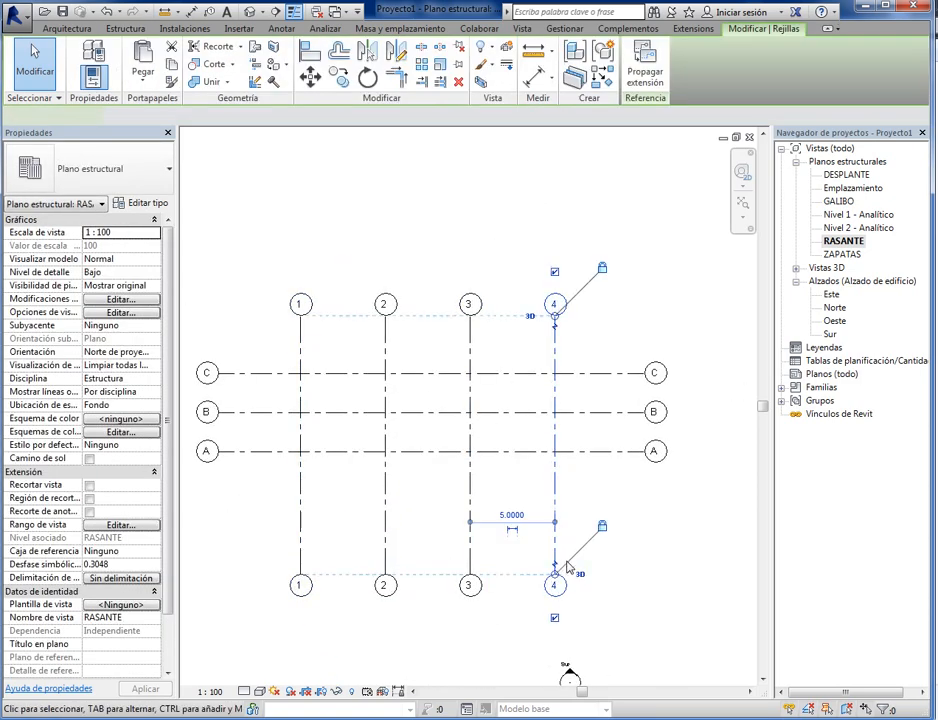
drag(557, 580, 557, 514)
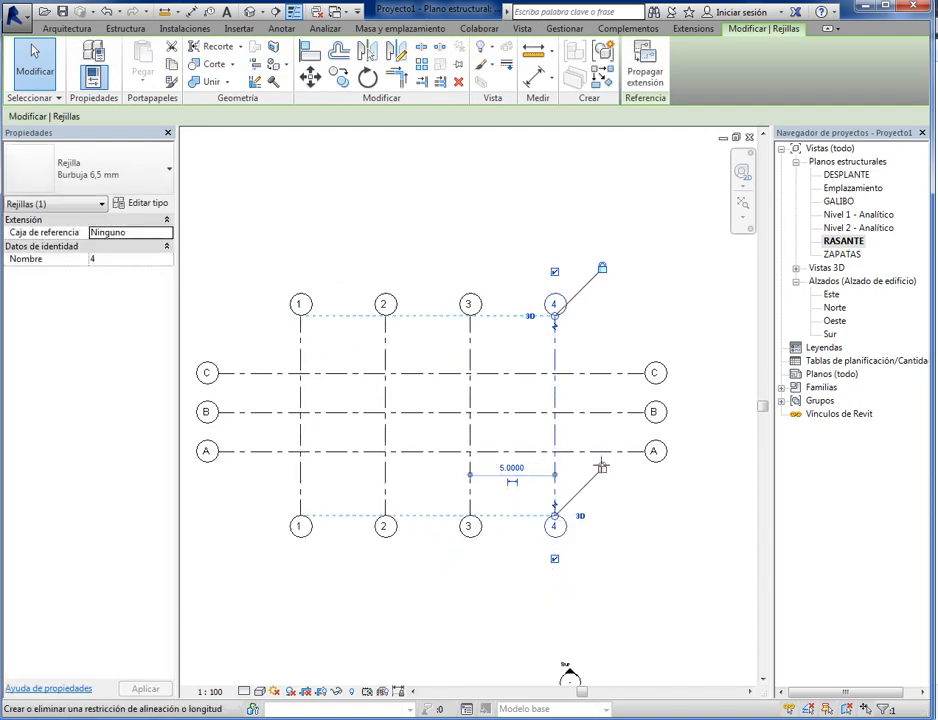
click(612, 556)
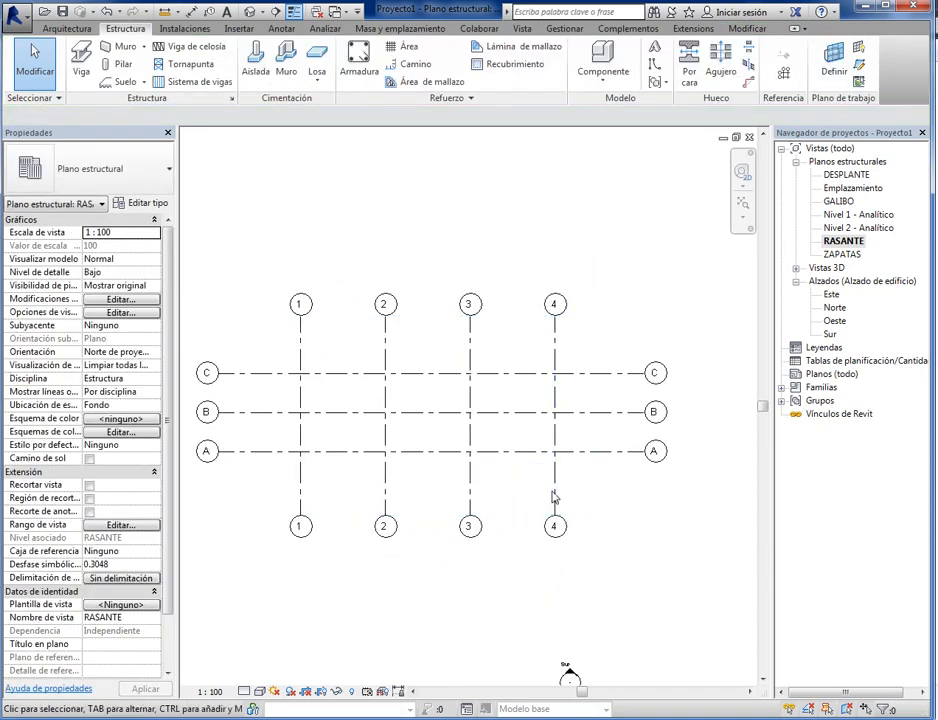
- Try to adjust the lower end of grid line 4 independently of the aligned grid lines
click(556, 492)
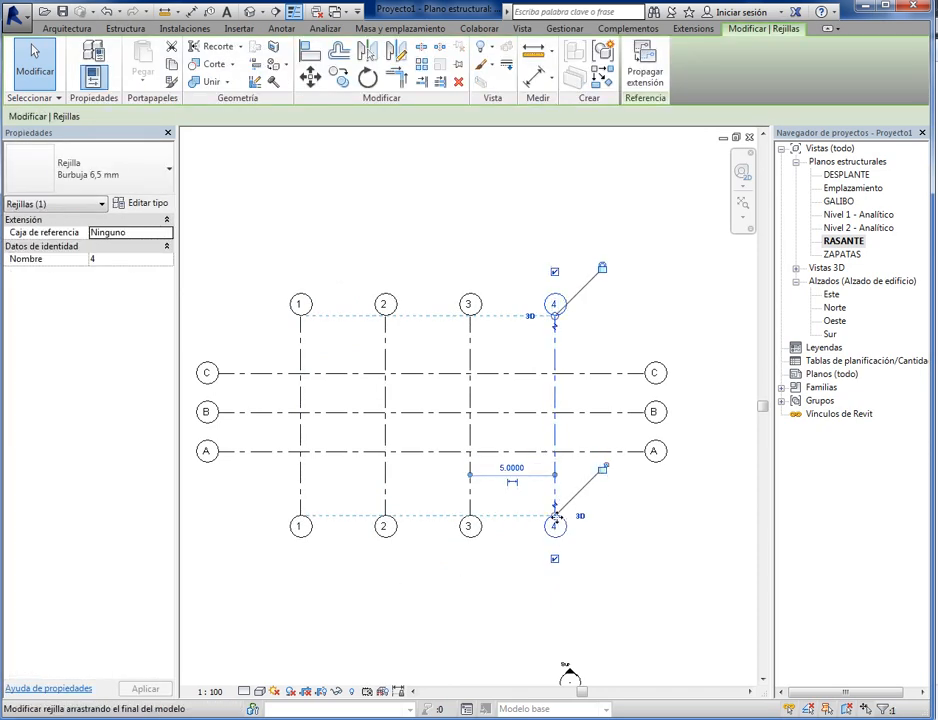
mouse_move(555, 516)
mouse_down()
mouse_move(555, 488)
mouse_move(557, 605)
mouse_move(557, 506)
mouse_move(555, 561)
mouse_move(555, 526)
mouse_up()
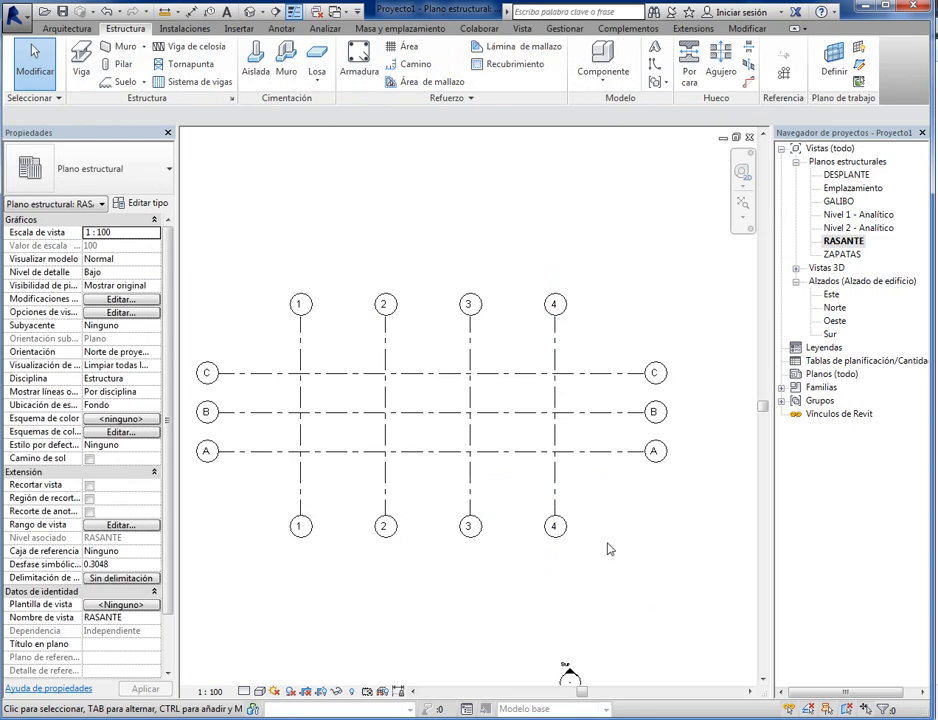
click(555, 496)
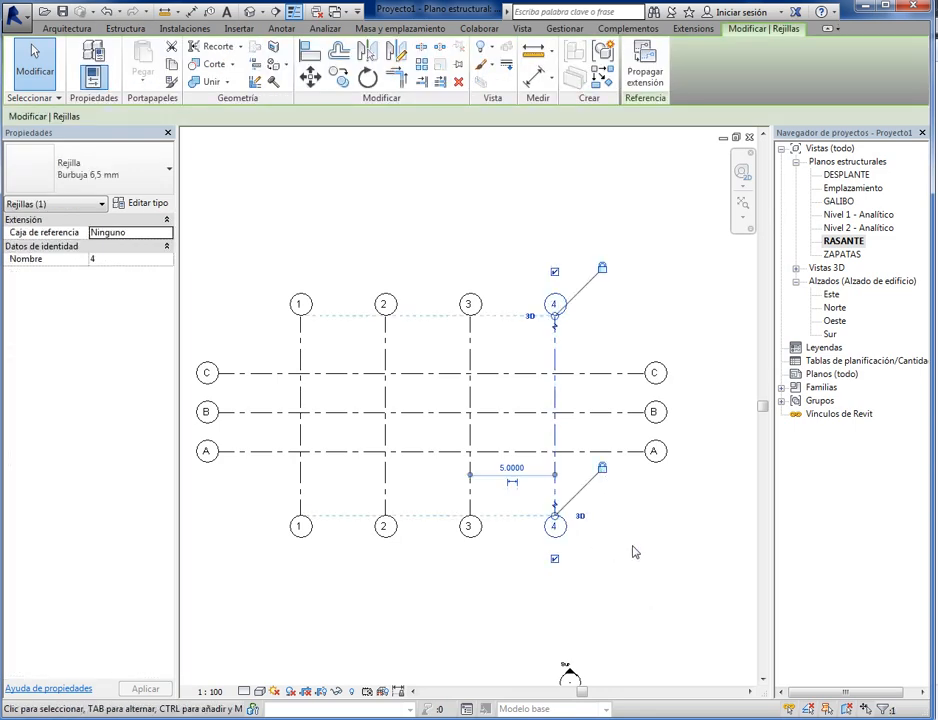
click(450, 597)
scroll(420, 625, down, 2)
scroll(518, 530, up, 1)
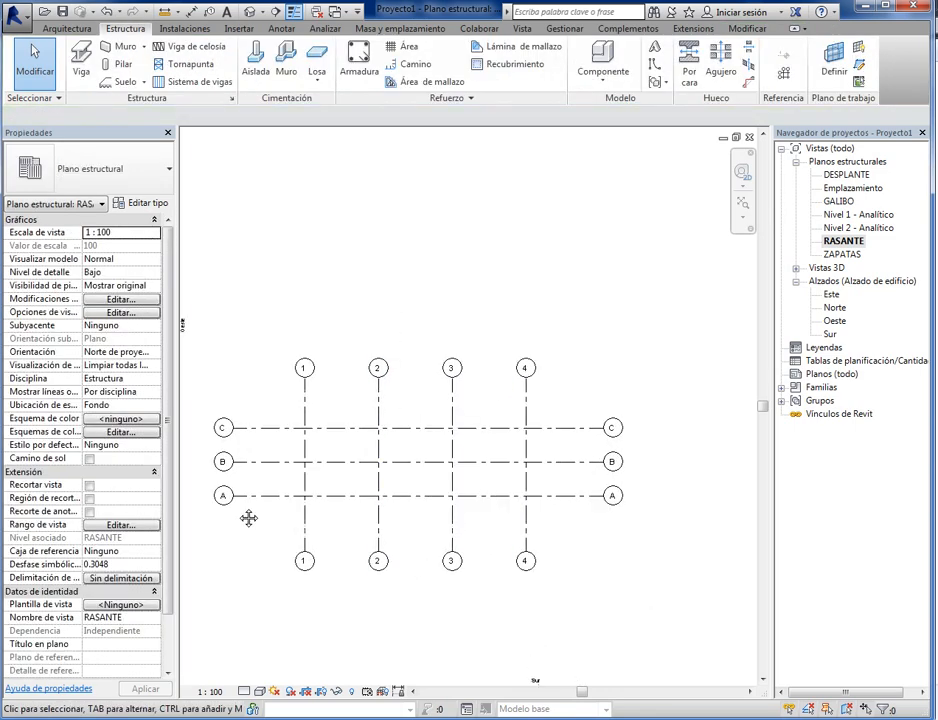
scroll(256, 508, up, 1)
middle_drag(395, 498, 320, 497)
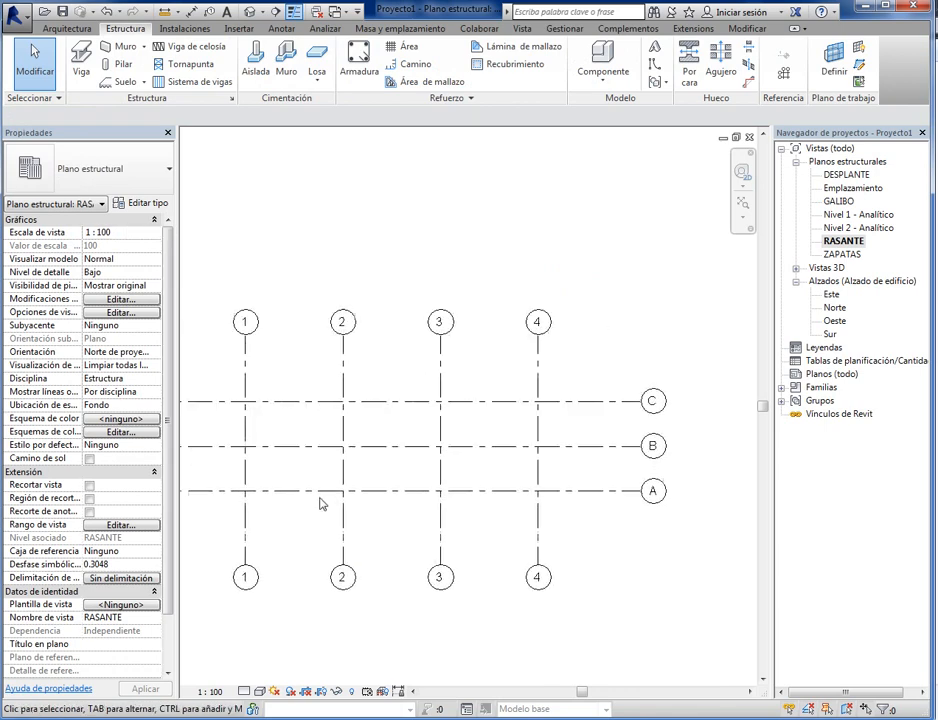
middle_drag(365, 526, 426, 536)
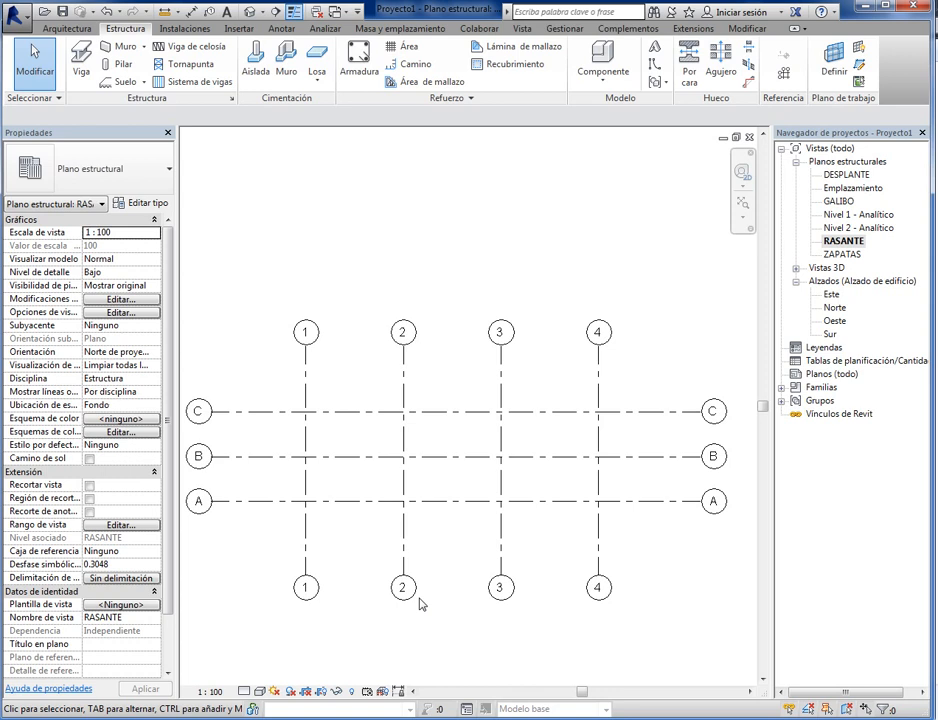
- Start a beam with the M_Hormigón-Viga rectangular 300 x 600mm type and duplicate that type as V40X120
click(85, 63)
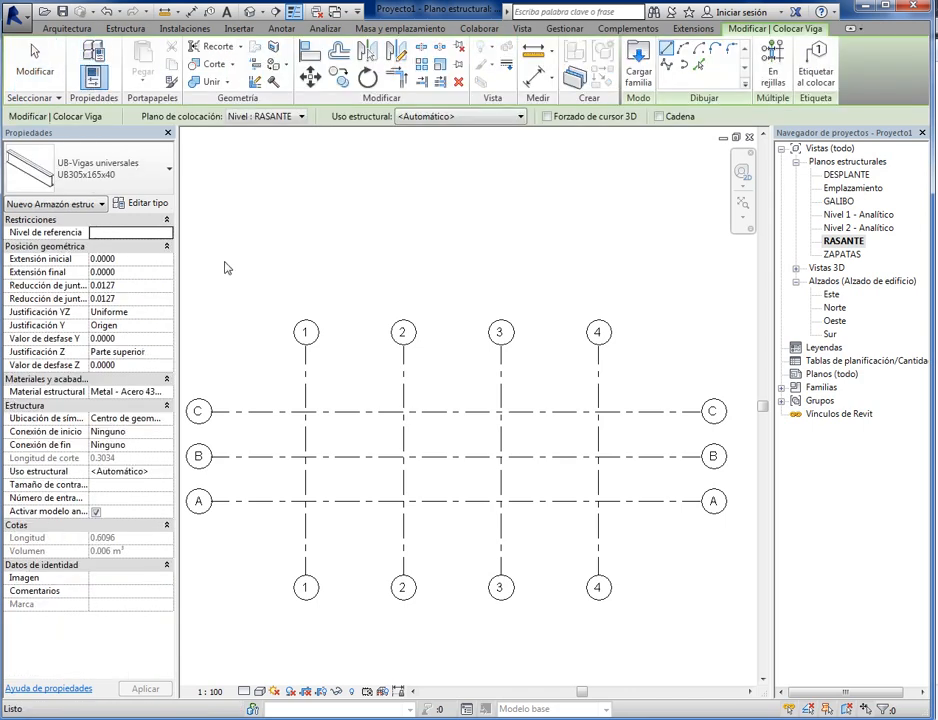
click(167, 178)
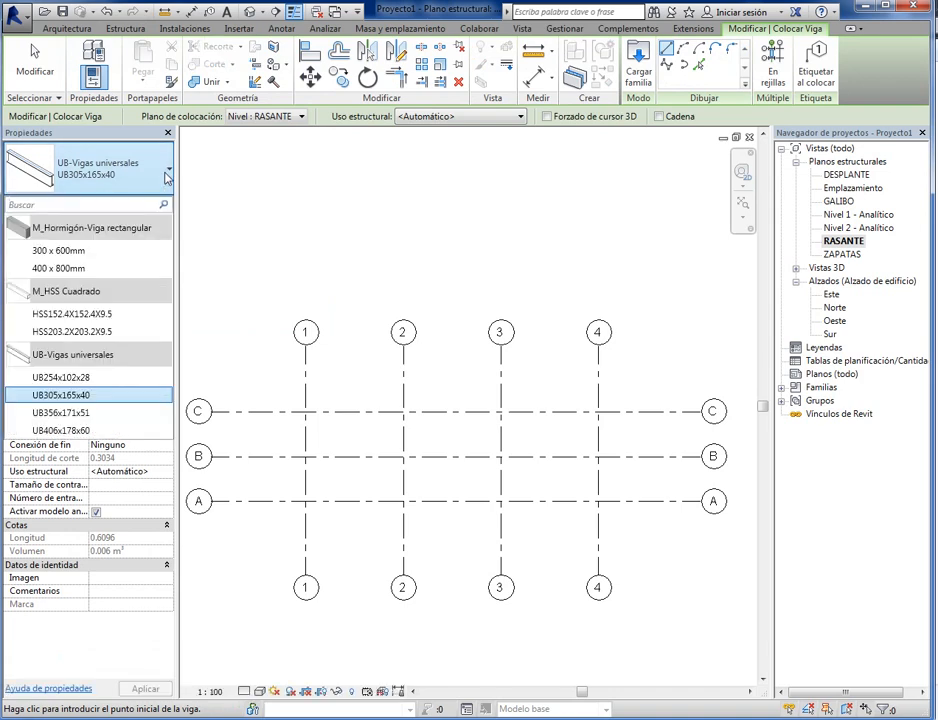
click(81, 251)
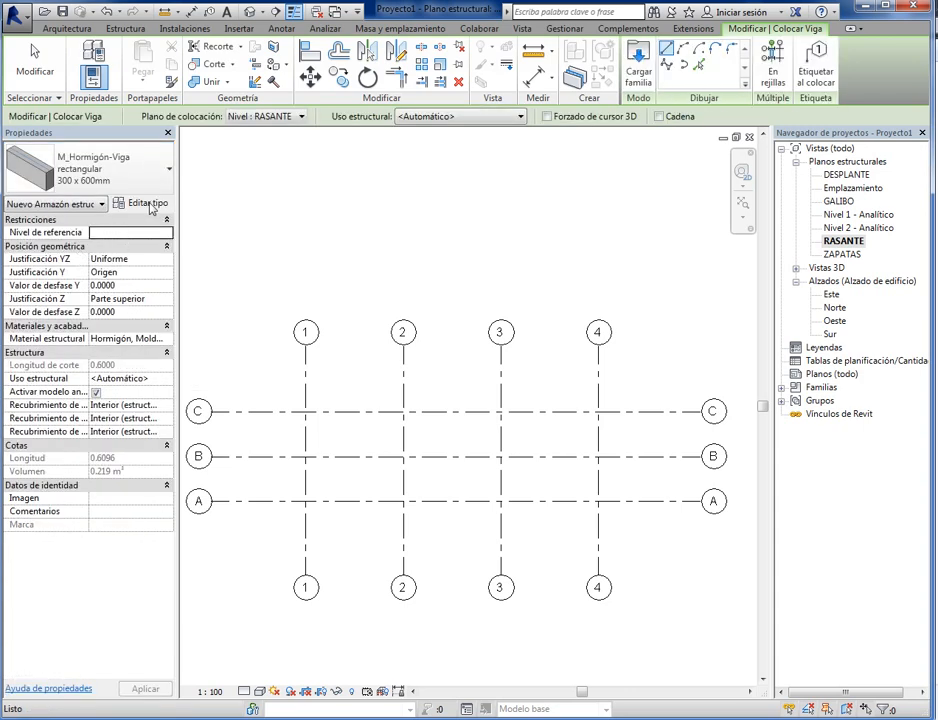
click(149, 204)
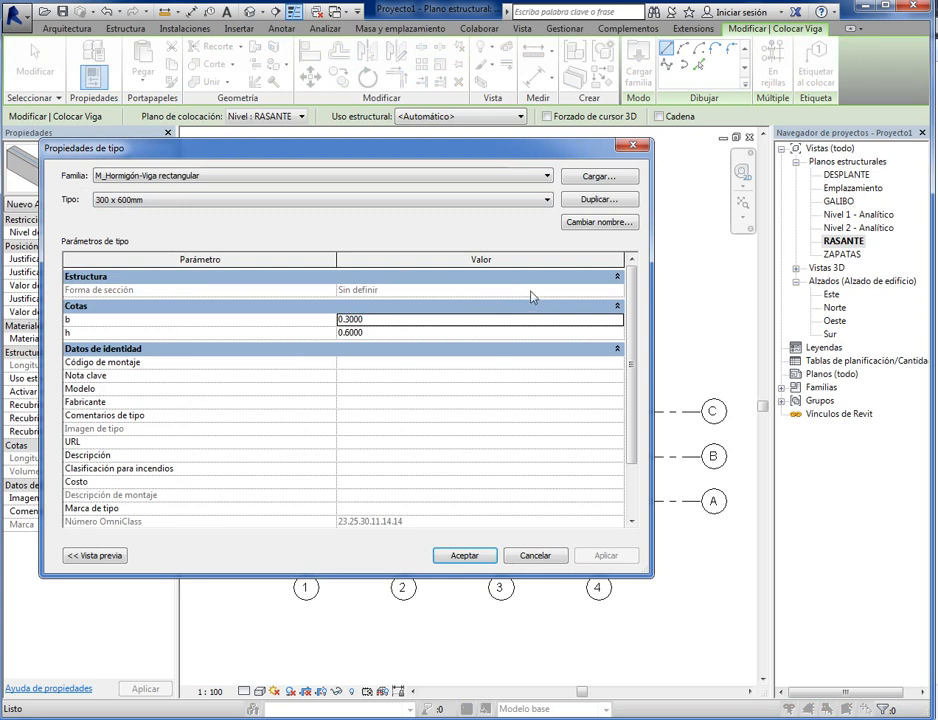
click(596, 200)
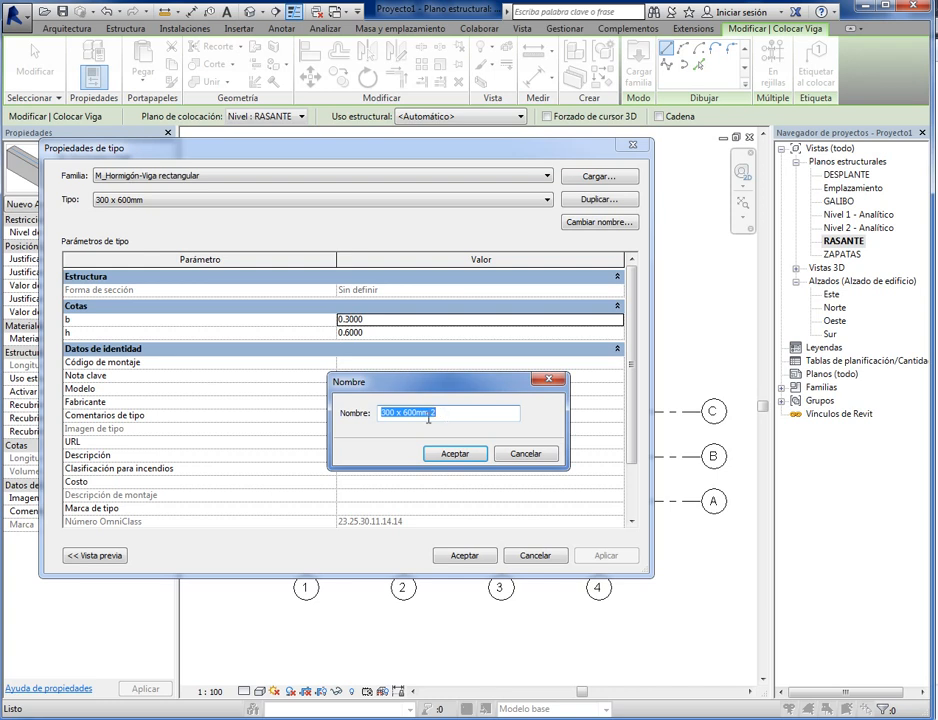
text(V40X120)
click(440, 456)
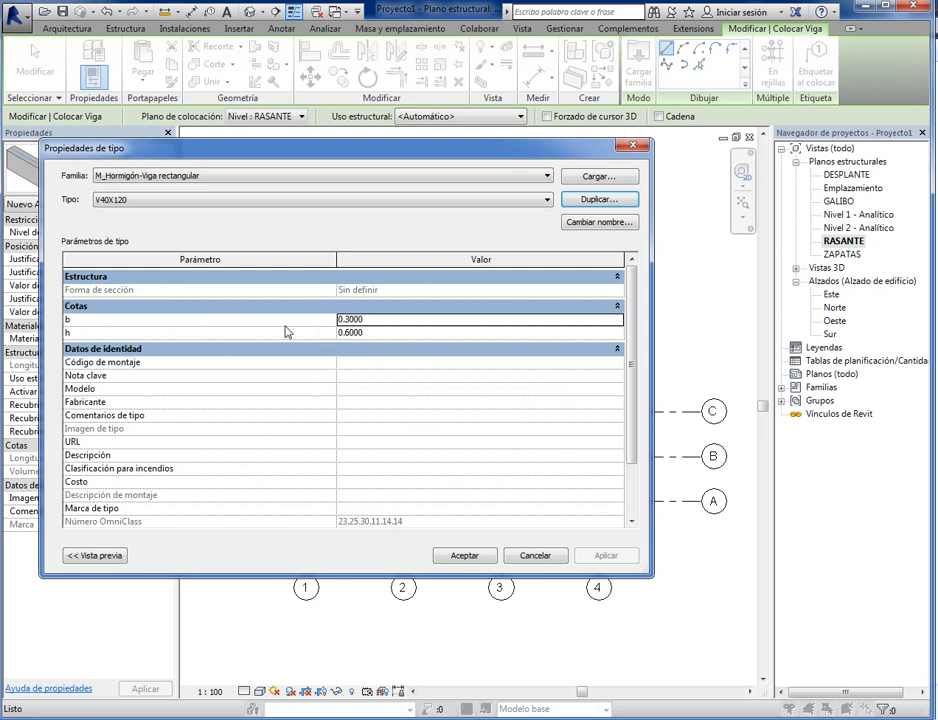
- Set the V40X120 beam type's width b to 0.4 m and height h to 1.2 m
click(375, 320)
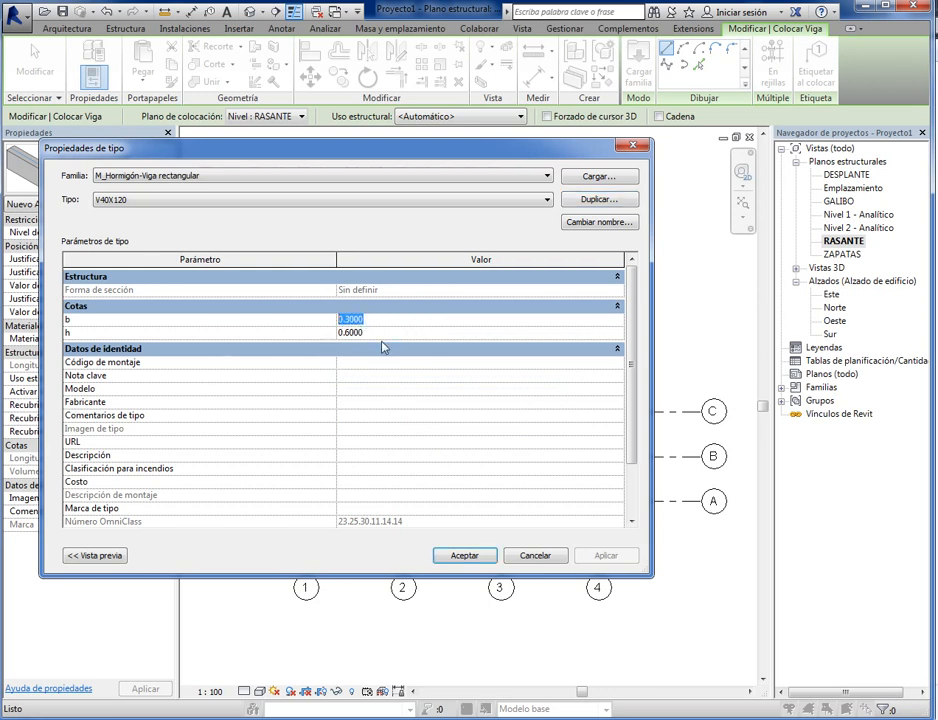
text(0.4)
click(376, 334)
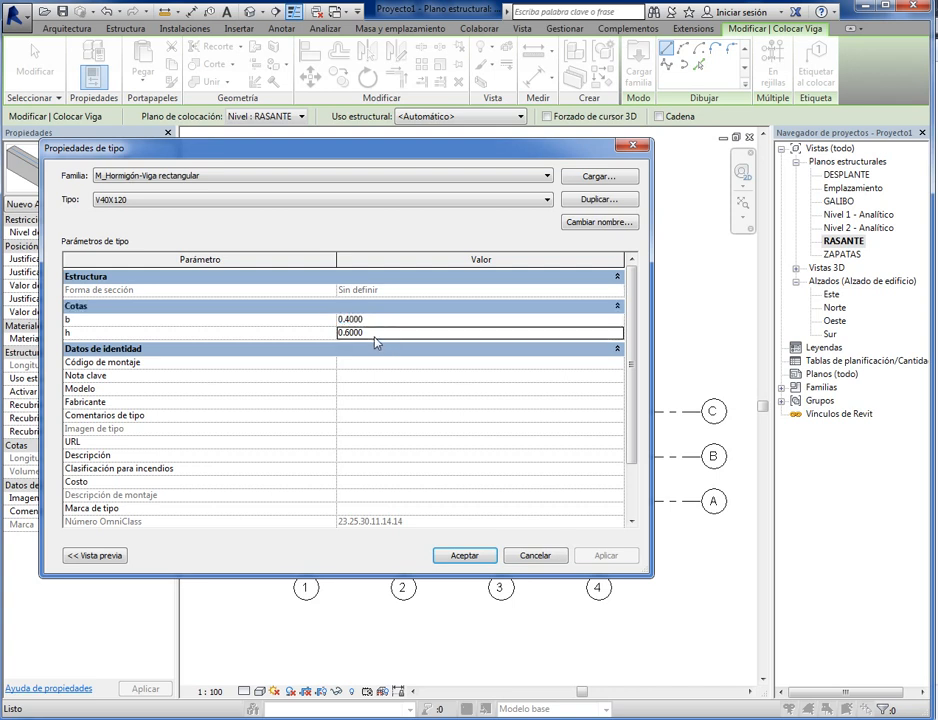
text(1.20)
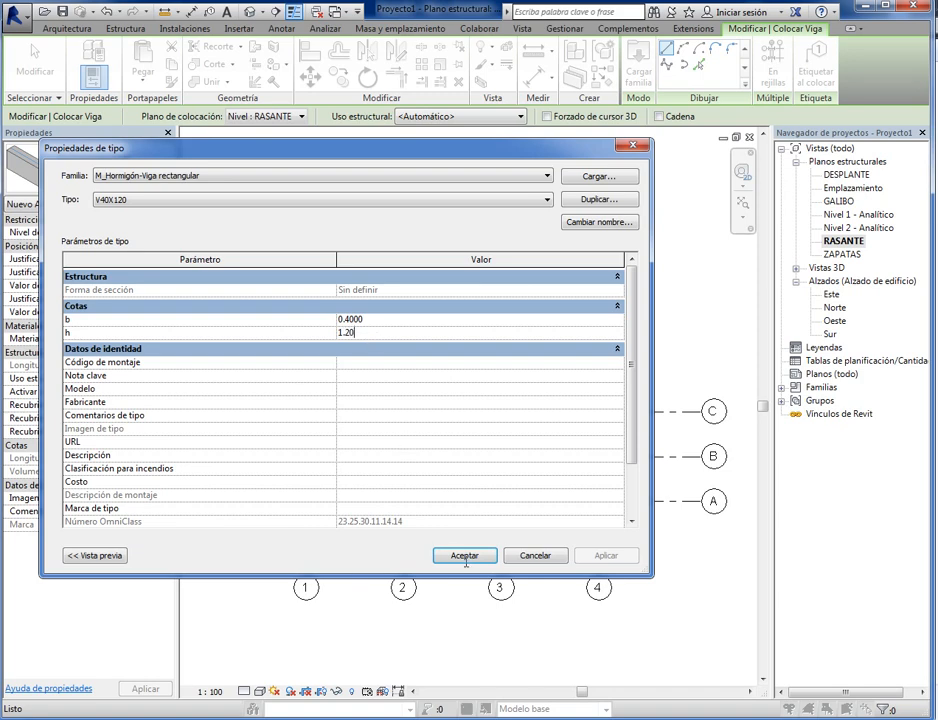
click(465, 557)
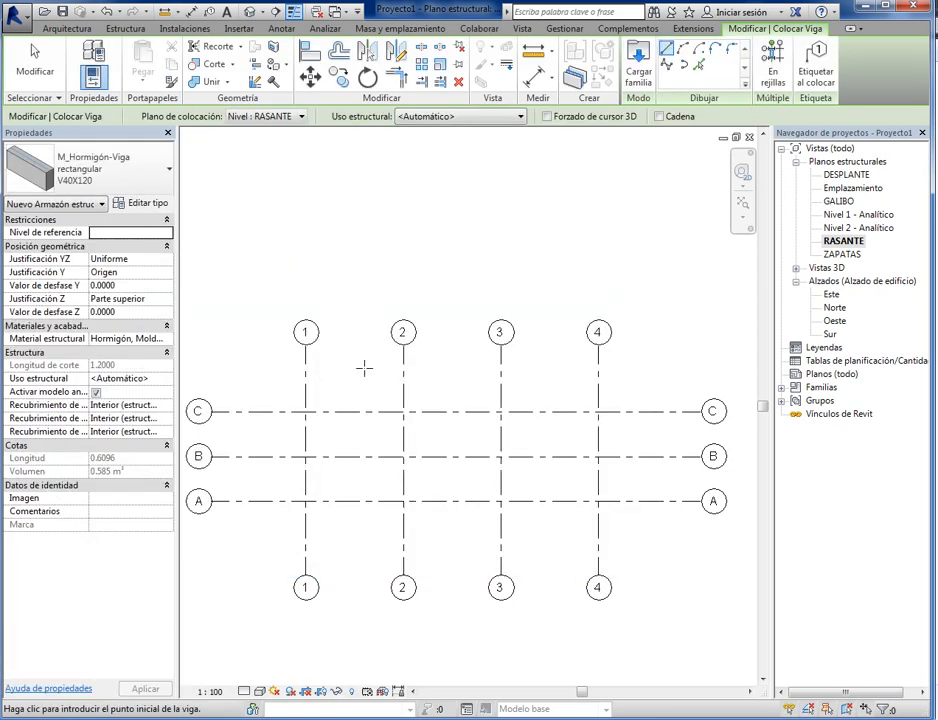
- Place a V40X120 beam along grid line C from its intersection with grid 1 to grid 4
scroll(335, 421, up, 5)
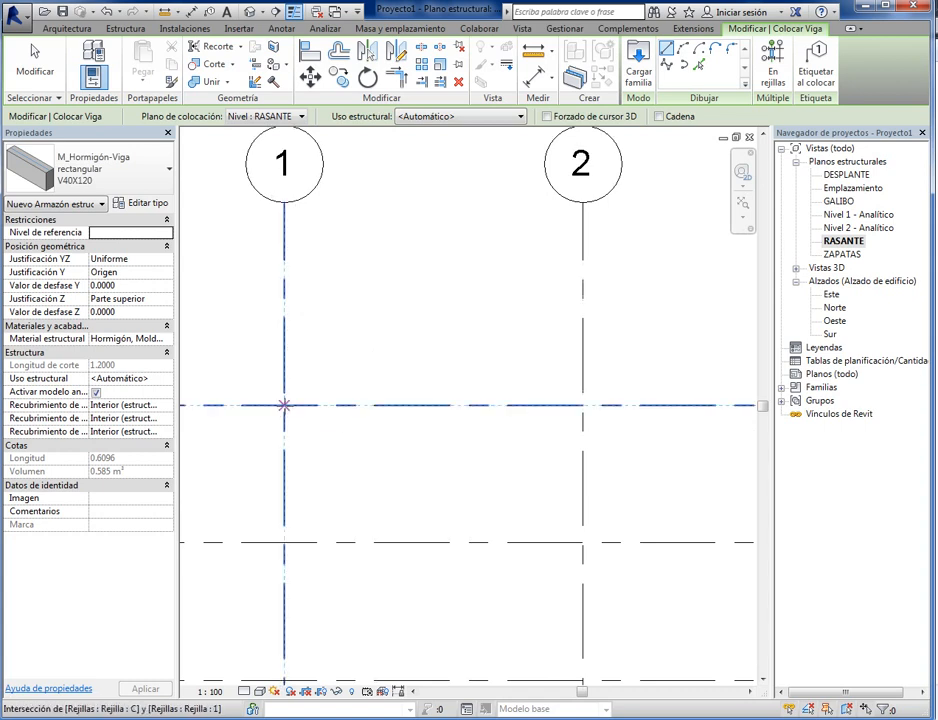
click(284, 405)
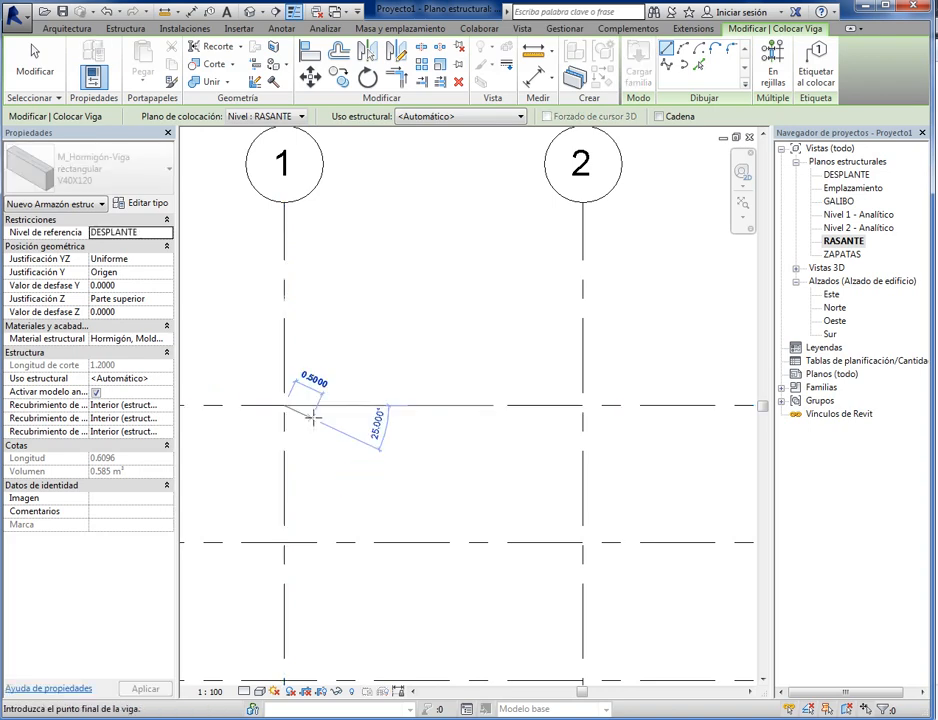
scroll(312, 418, down, 4)
scroll(519, 410, up, 5)
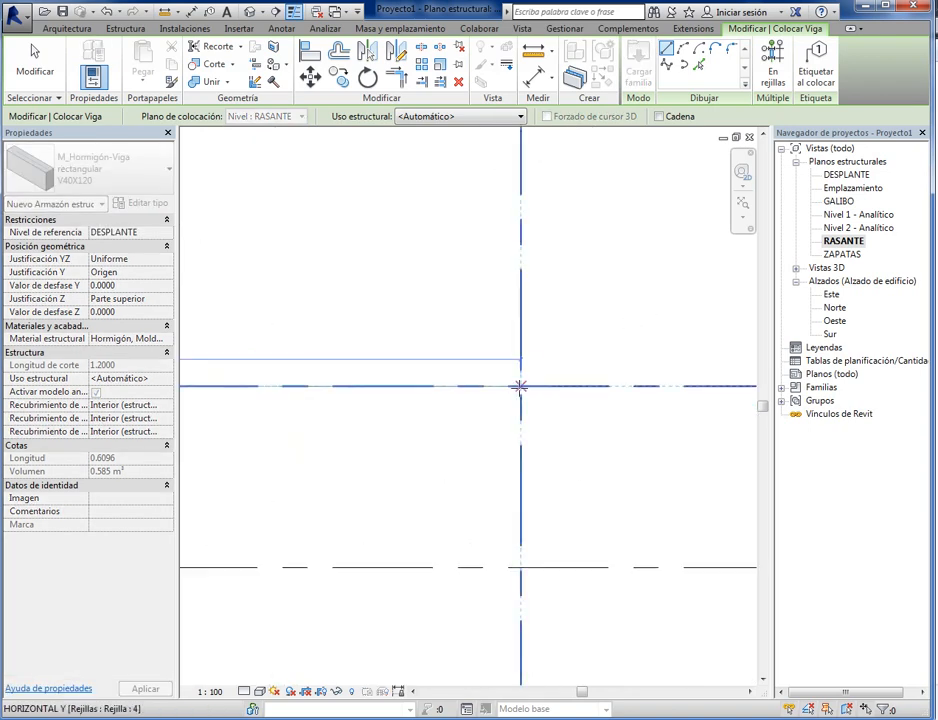
click(519, 386)
- Place a V40X120 beam along grid line B from its intersection with grid 1 to grid 4
scroll(519, 386, down, 4)
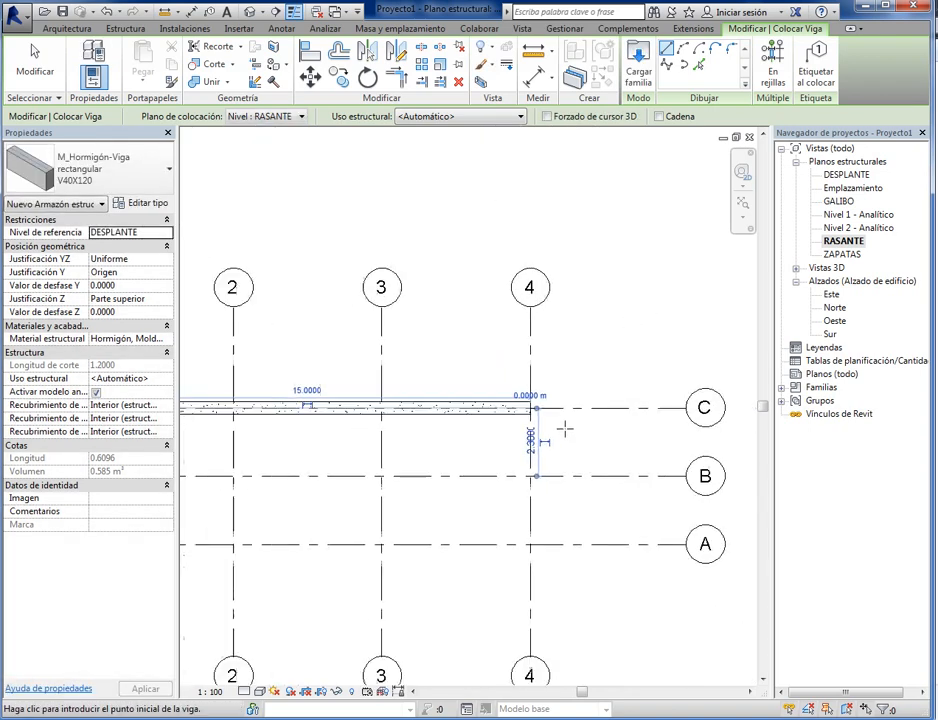
scroll(248, 455, up, 5)
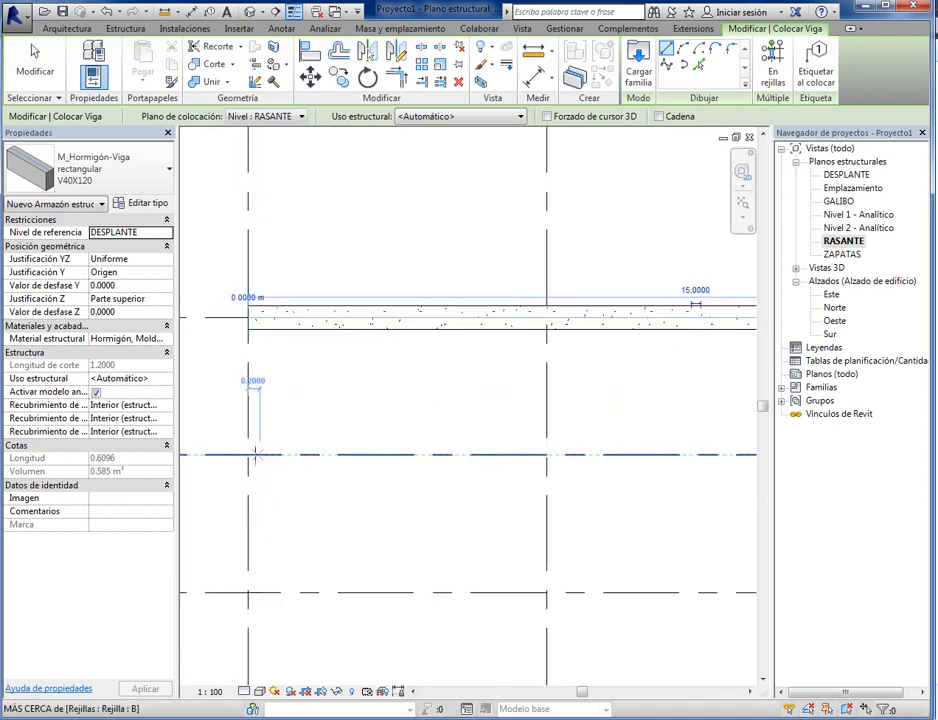
click(248, 455)
scroll(252, 500, down, 6)
scroll(519, 460, up, 6)
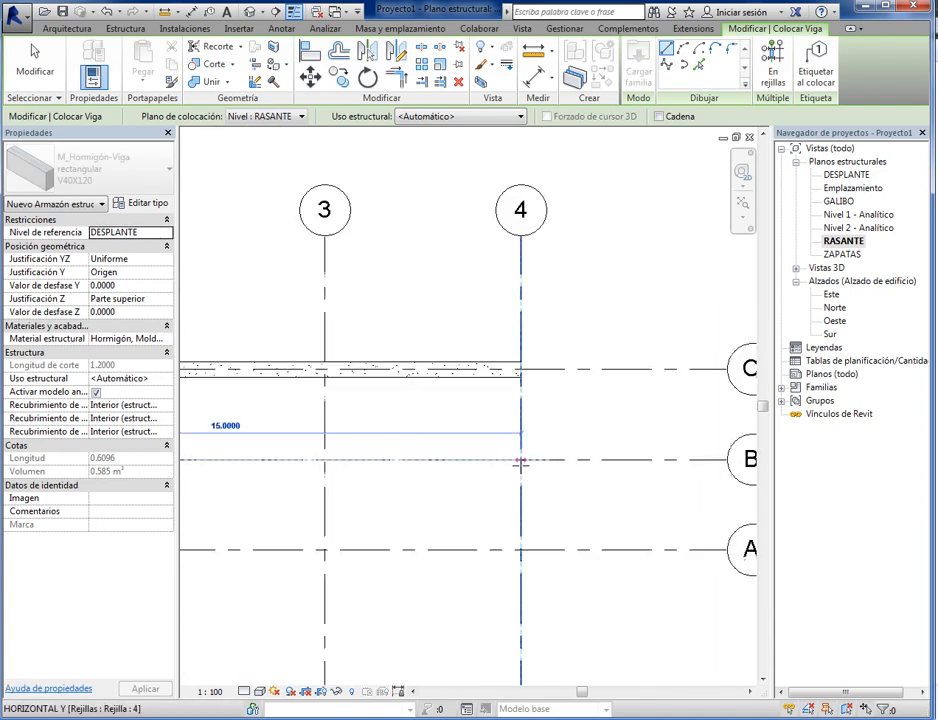
click(519, 459)
- Place a V40X120 beam along grid line A from grid 1 to grid 4 and leave the beam command
scroll(519, 455, down, 5)
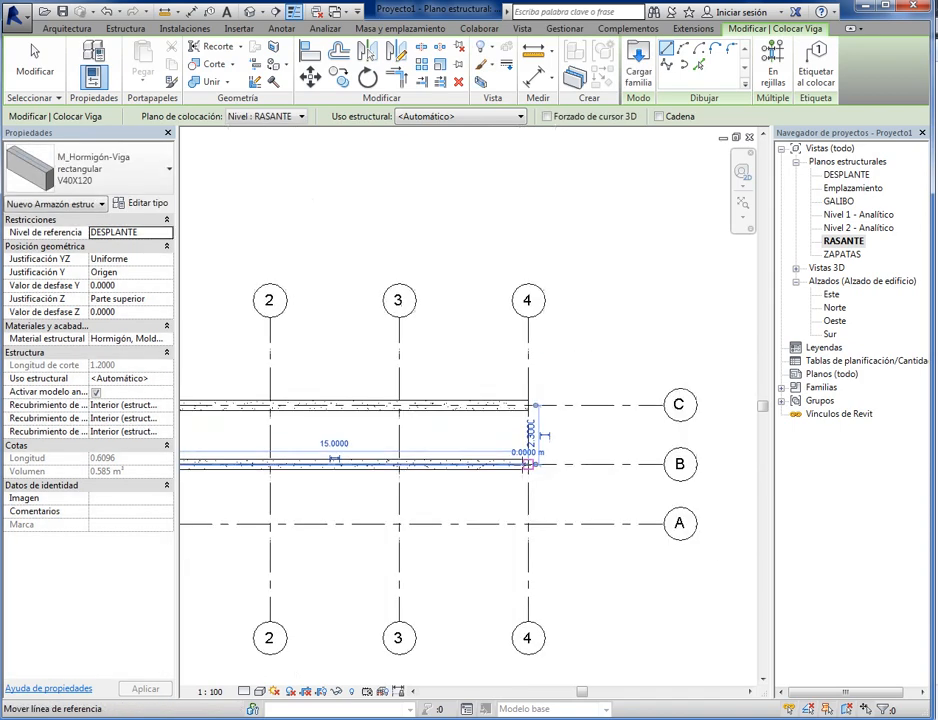
scroll(301, 505, up, 5)
click(301, 499)
scroll(301, 499, down, 5)
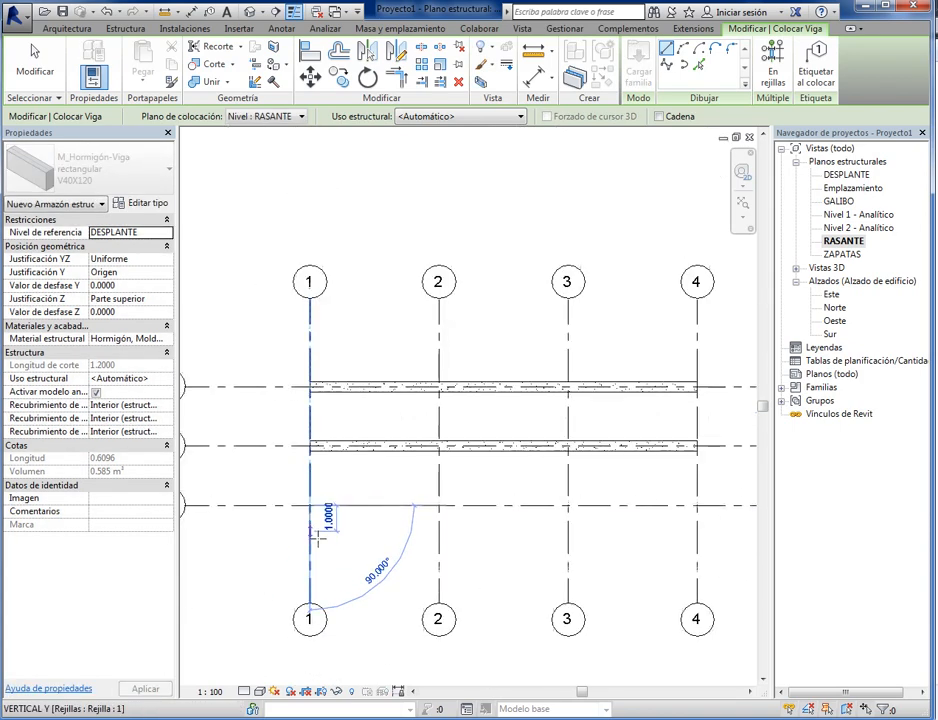
scroll(558, 528, up, 3)
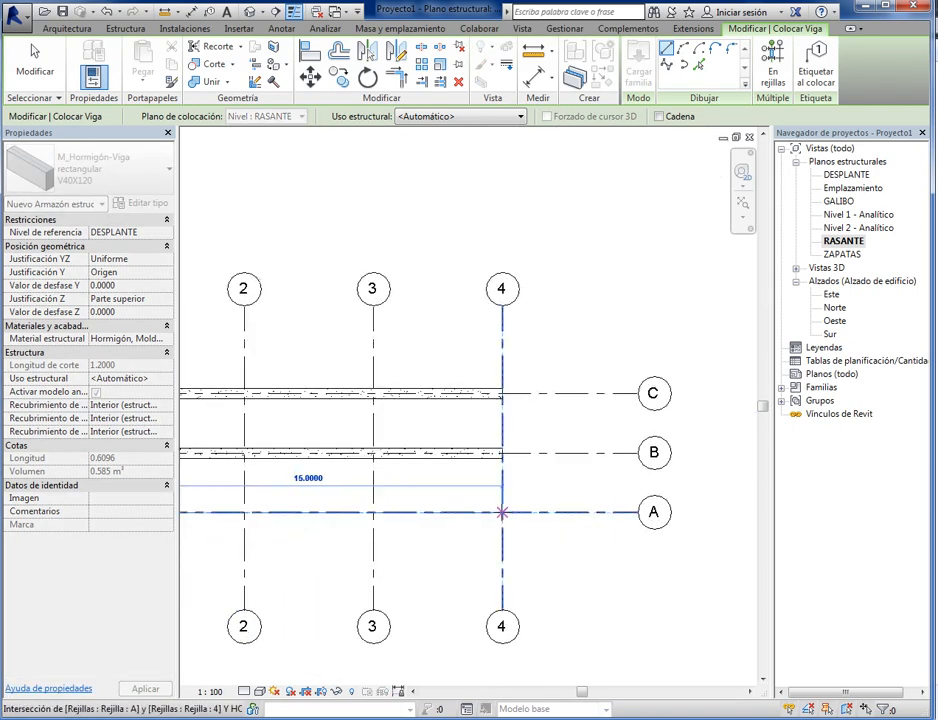
click(502, 513)
scroll(502, 513, down, 4)
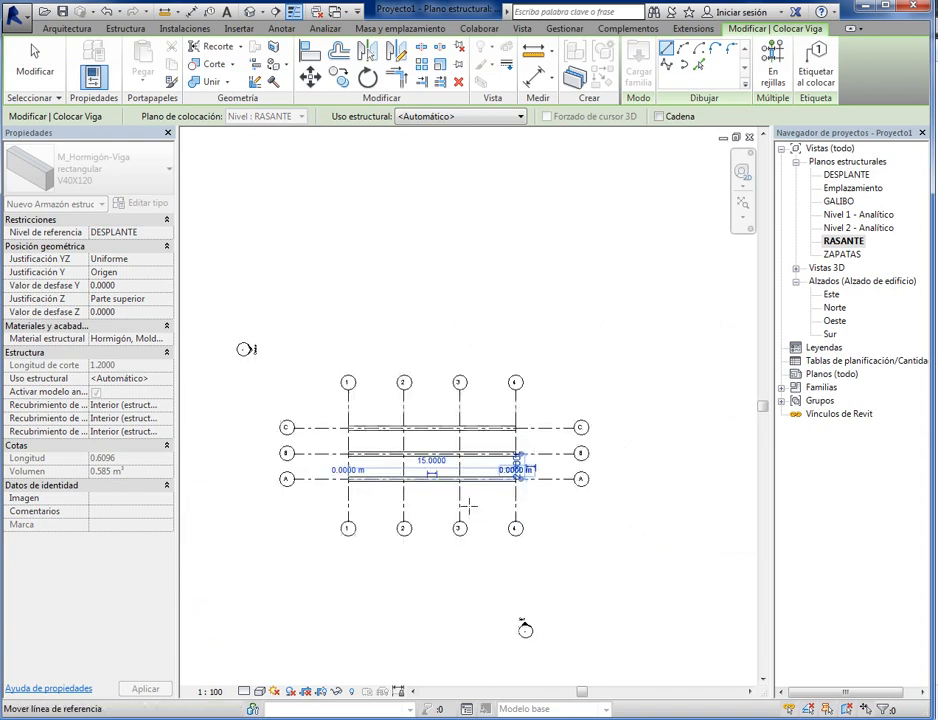
key(Escape)
key(Escape)
- Open the default 3D view and examine the three beams along grid lines A, B and C
scroll(427, 505, up, 3)
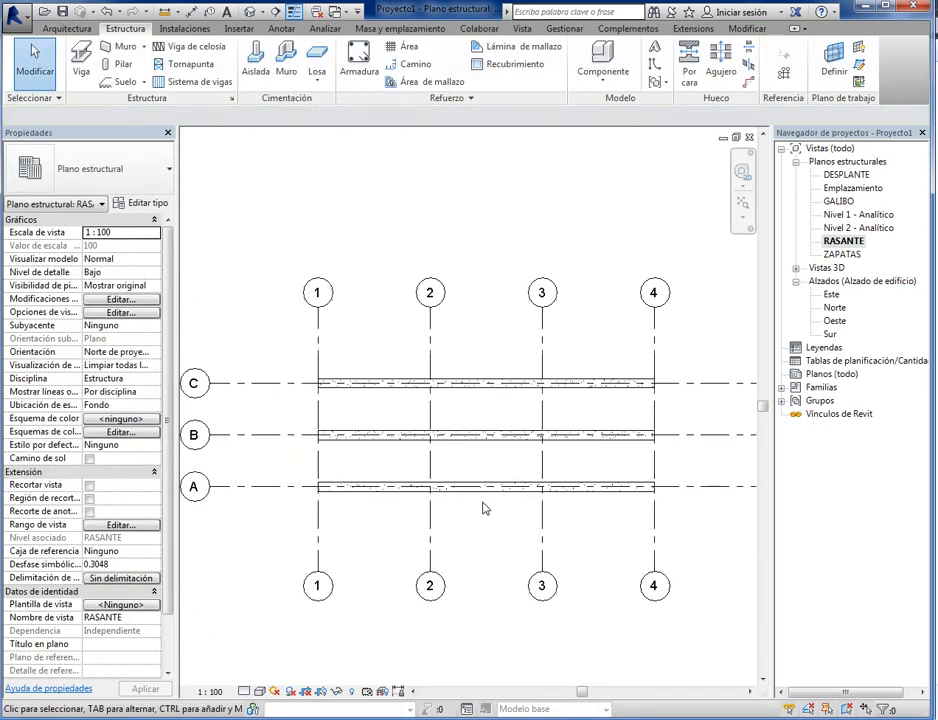
scroll(519, 540, up, 1)
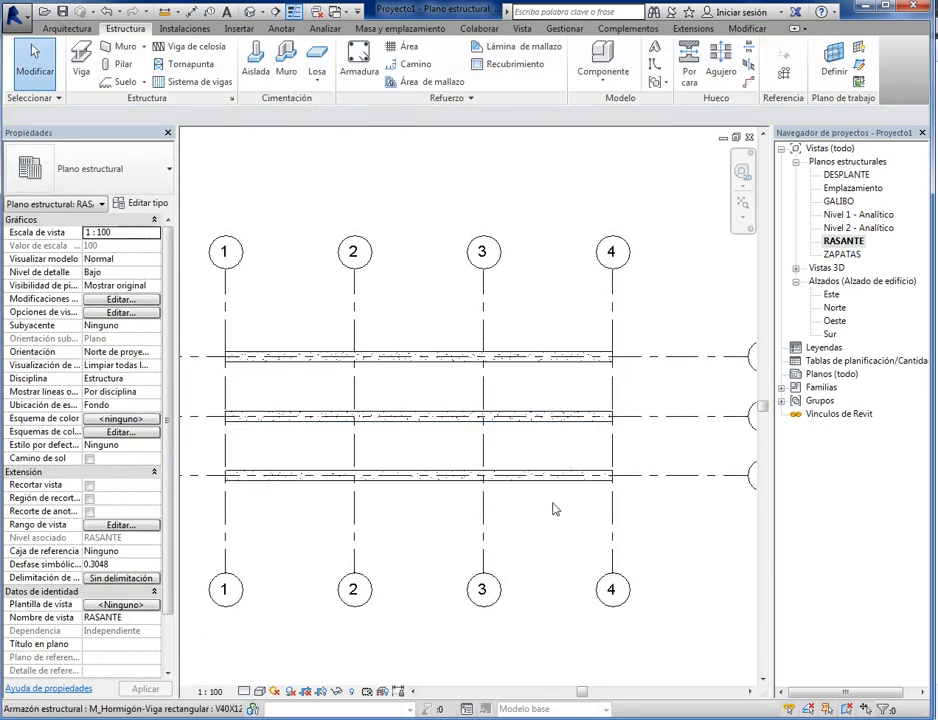
scroll(421, 503, down, 2)
scroll(427, 530, up, 1)
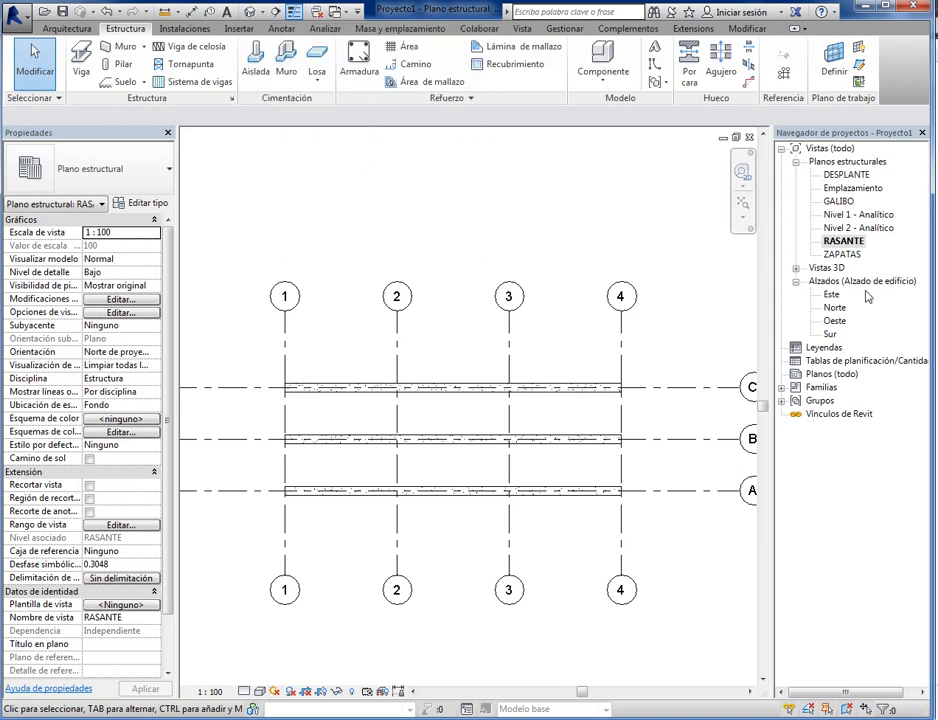
click(796, 269)
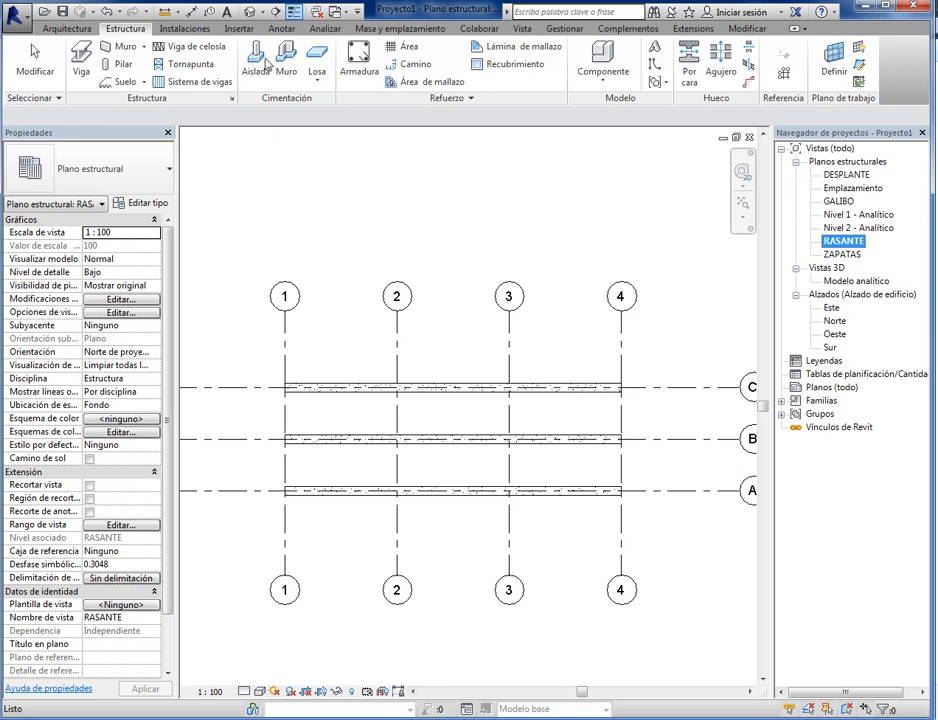
click(250, 12)
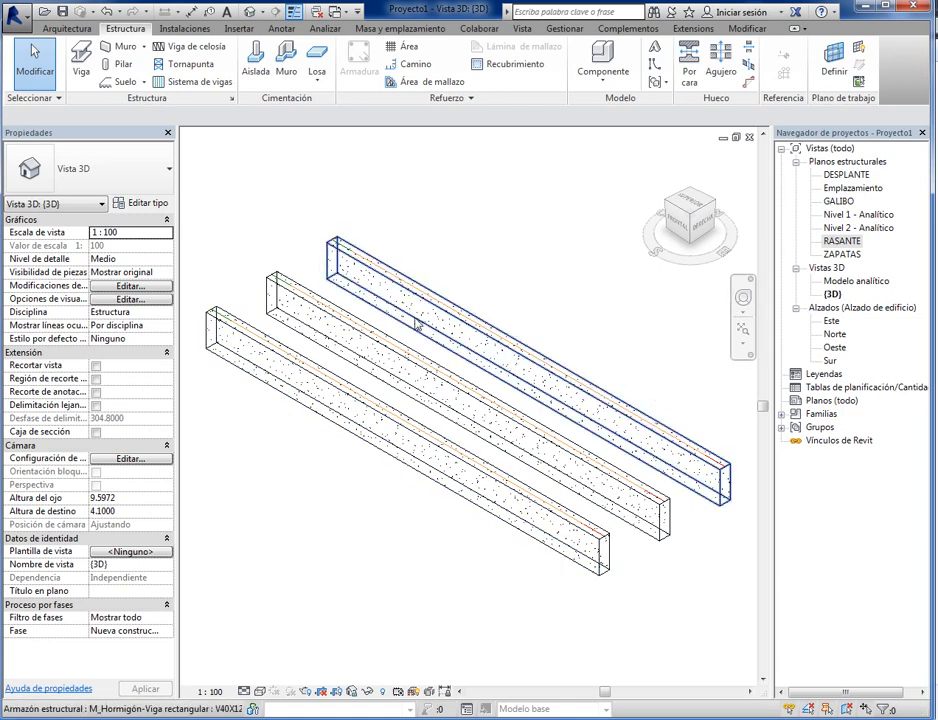
scroll(601, 578, up, 5)
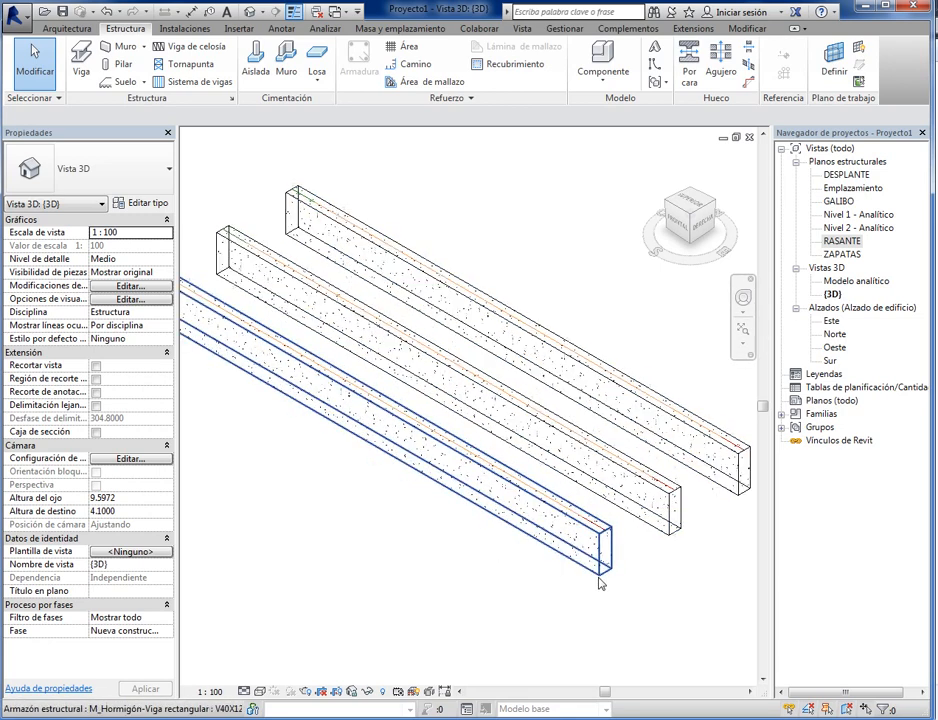
- Set the visual style of the 3D view with the three beams to shaded (Sombreado)
scroll(630, 565, up, 5)
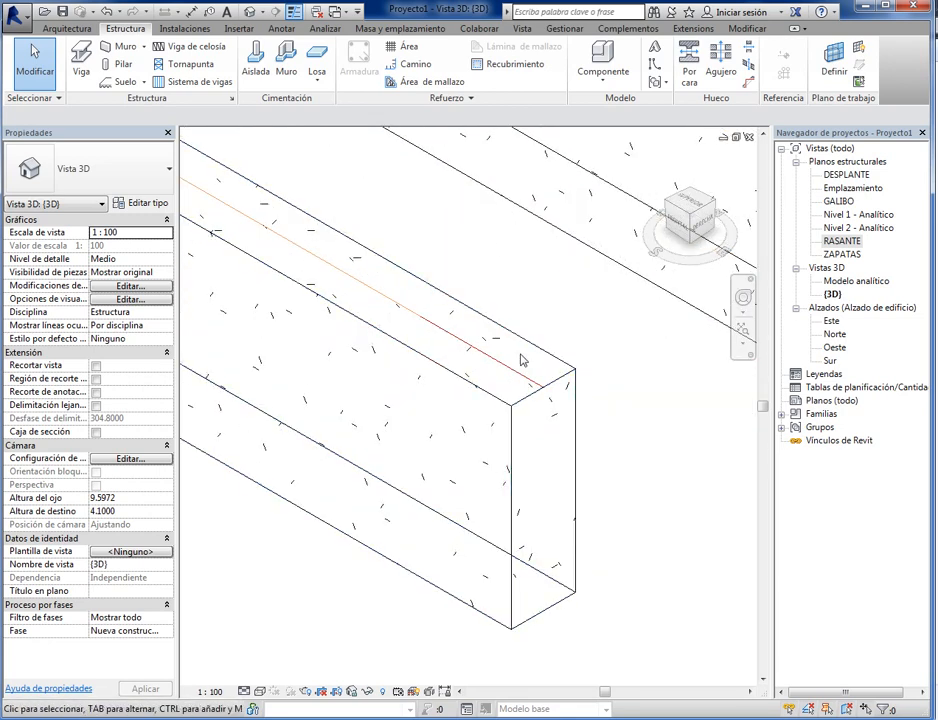
scroll(507, 466, down, 4)
scroll(507, 466, down, 4)
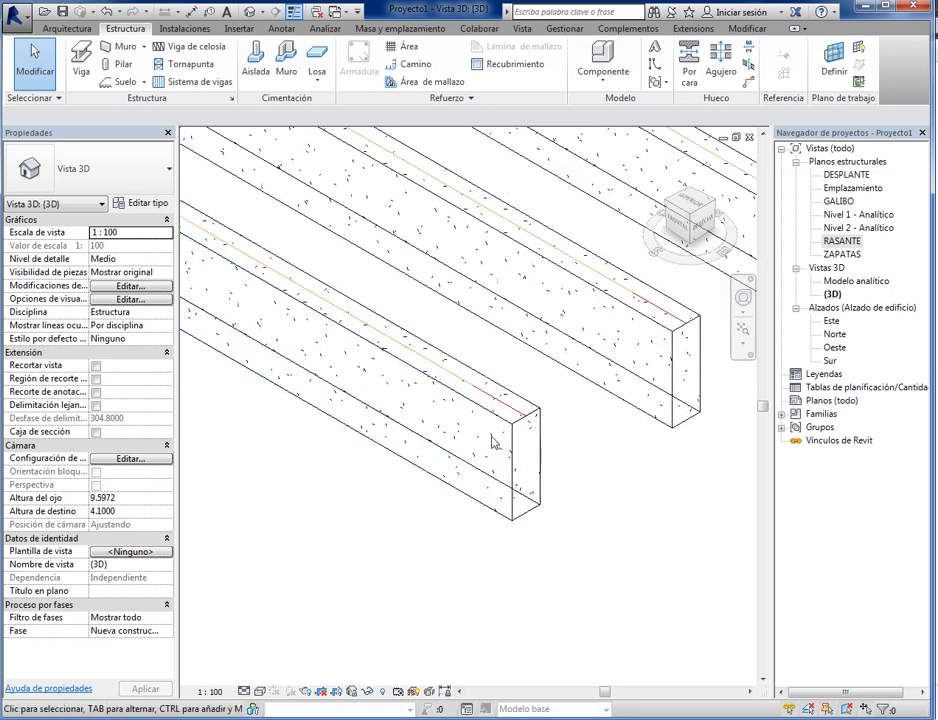
scroll(363, 325, down, 2)
scroll(454, 483, down, 3)
middle_drag(338, 495, 430, 583)
mouse_move(348, 580)
middle_down()
mouse_move(362, 584)
mouse_move(352, 561)
middle_up()
scroll(352, 576, up, 2)
middle_drag(387, 616, 369, 616)
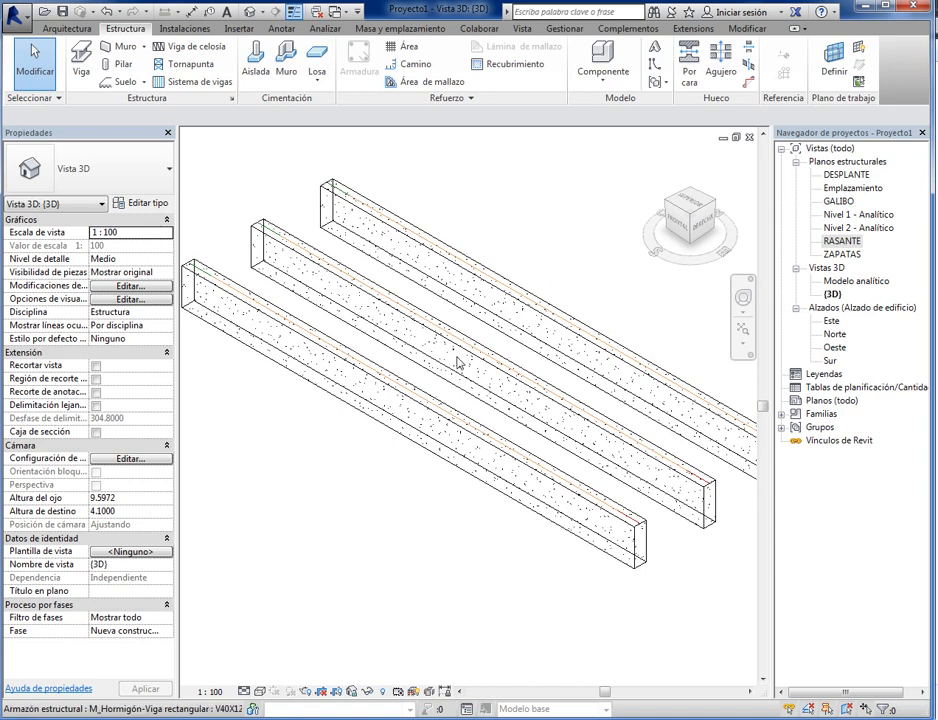
click(260, 692)
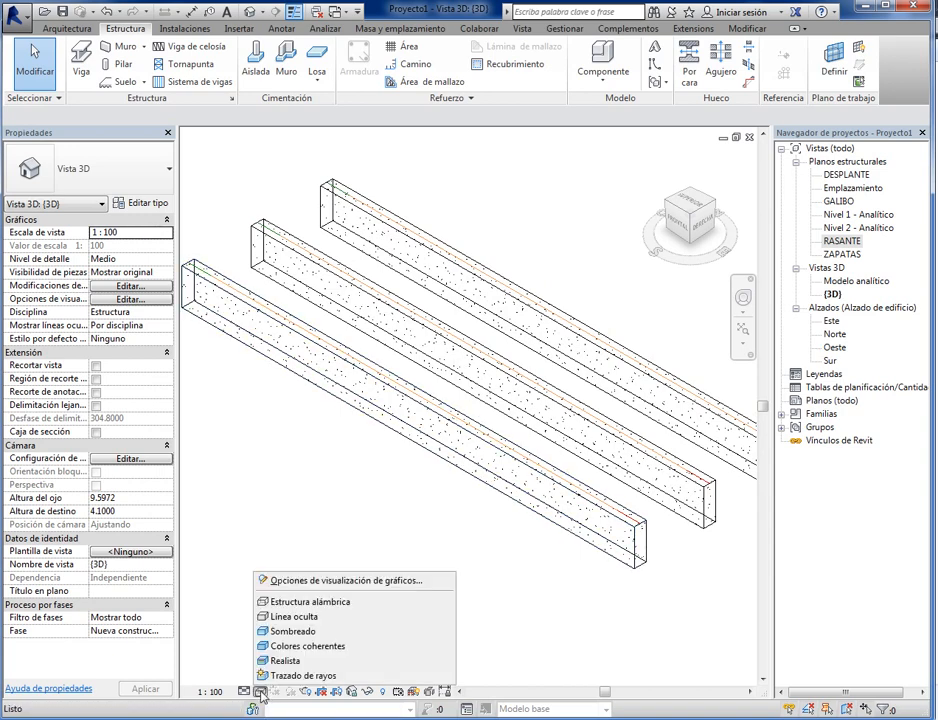
click(296, 634)
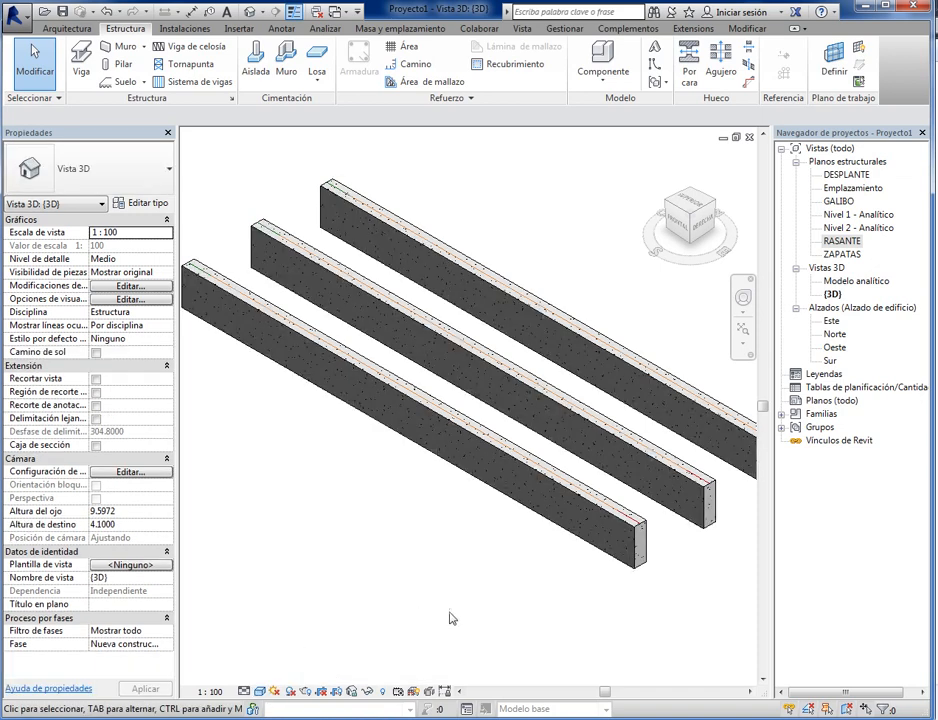
- Examine the shaded V40X120 beams in the 3D view, checking both their end faces and their full length
shift+middle_drag(452, 674, 538, 610)
scroll(593, 584, up, 5)
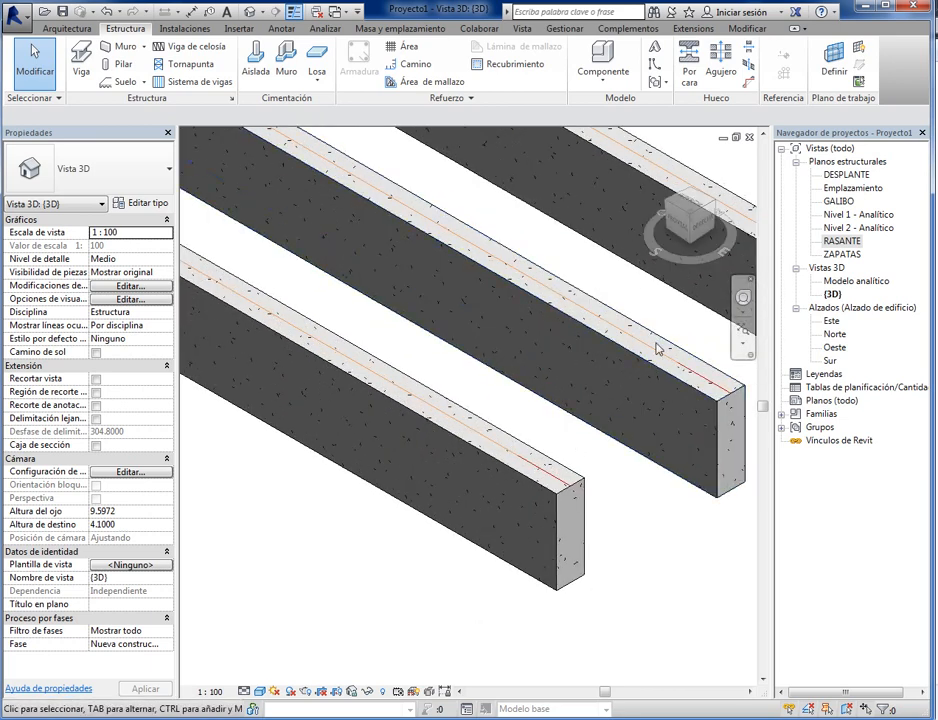
scroll(586, 548, down, 5)
scroll(586, 548, down, 1)
middle_drag(275, 446, 433, 567)
scroll(548, 398, down, 2)
middle_drag(565, 488, 448, 456)
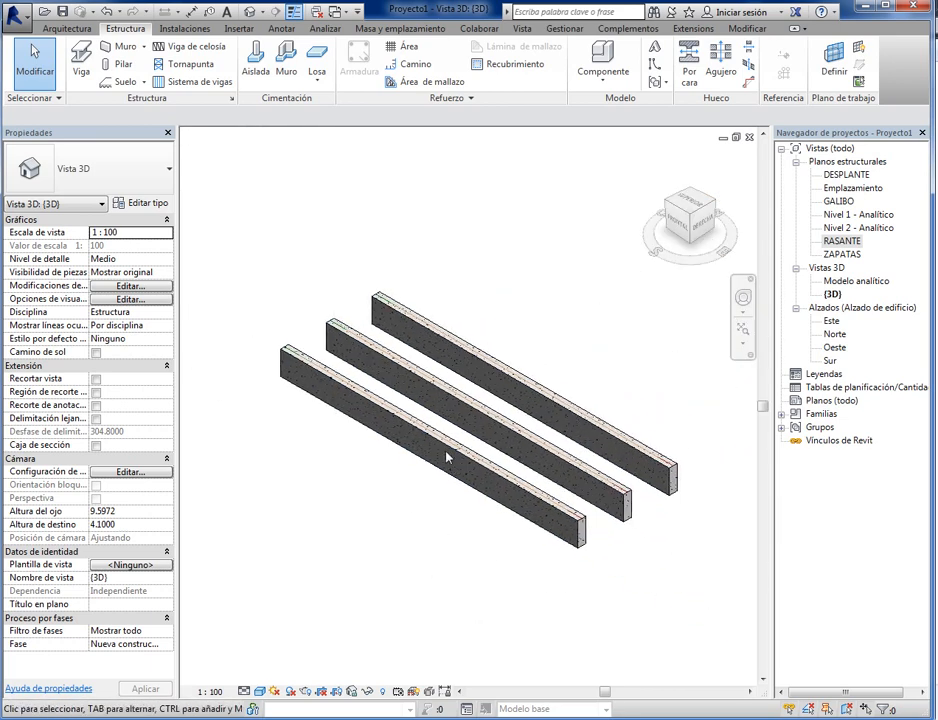
scroll(603, 543, up, 4)
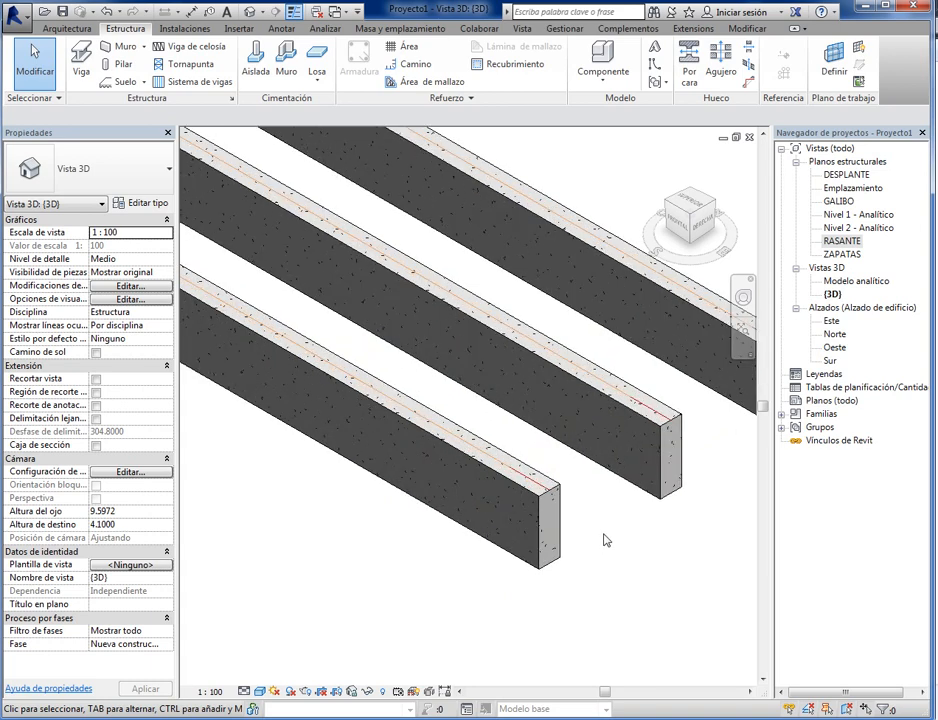
middle_drag(604, 540, 624, 593)
scroll(509, 622, down, 5)
scroll(590, 608, down, 1)
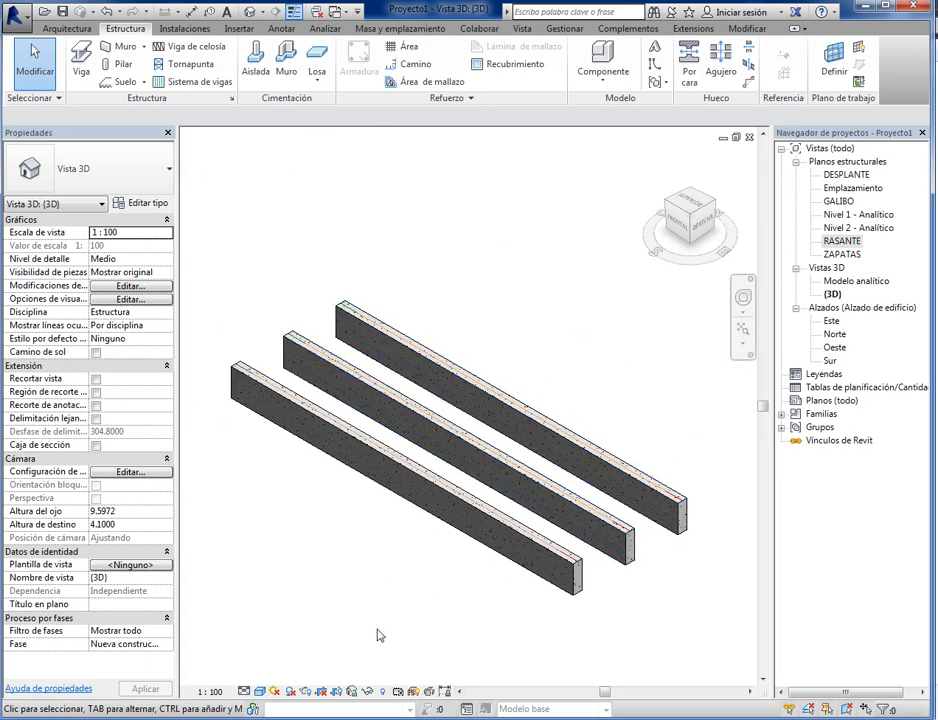
- Open the Sur elevation and set its visual style to shaded (Sombreado)
double_click(829, 362)
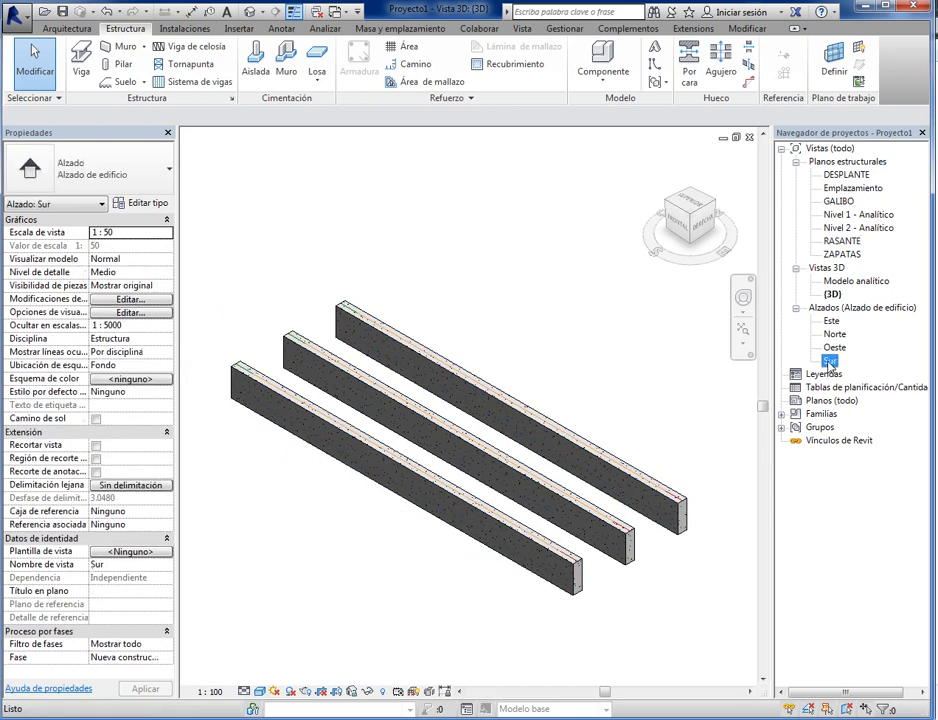
middle_drag(508, 523, 536, 557)
scroll(394, 469, up, 3)
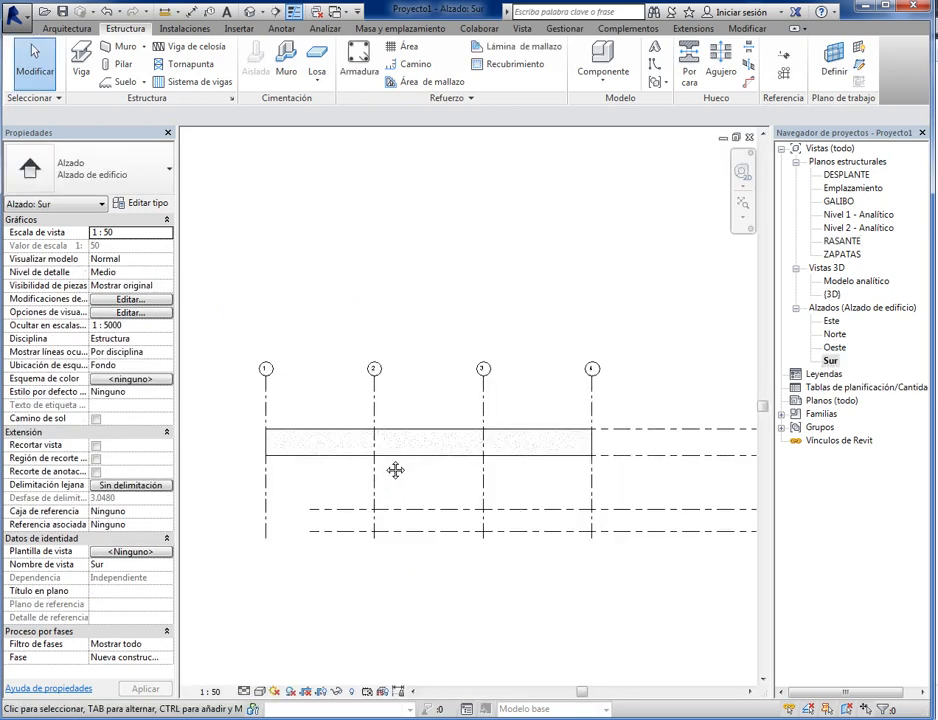
scroll(381, 515, down, 3)
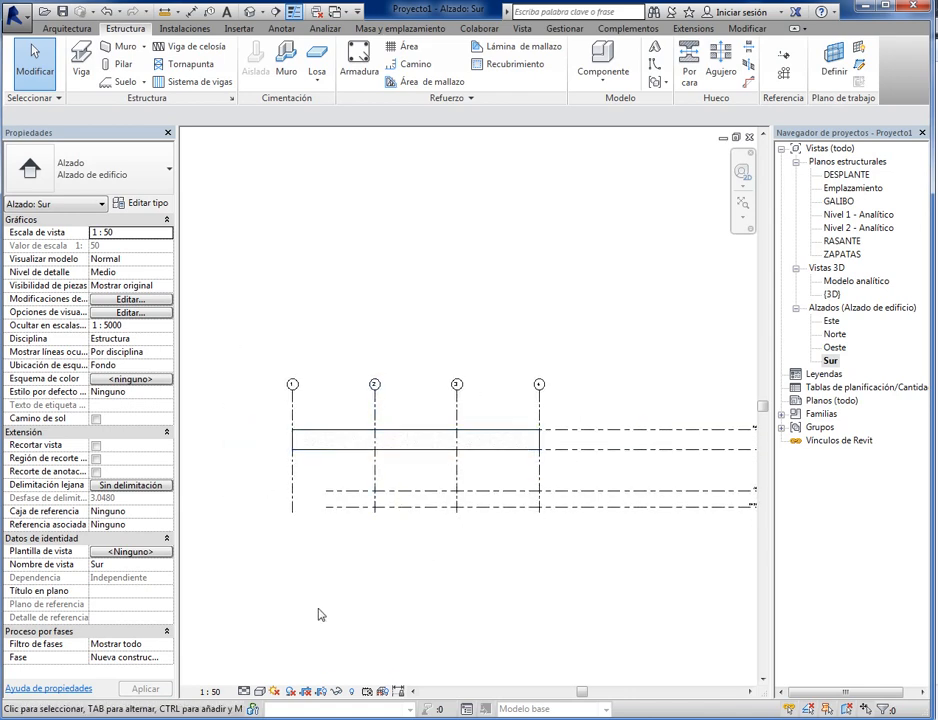
click(259, 692)
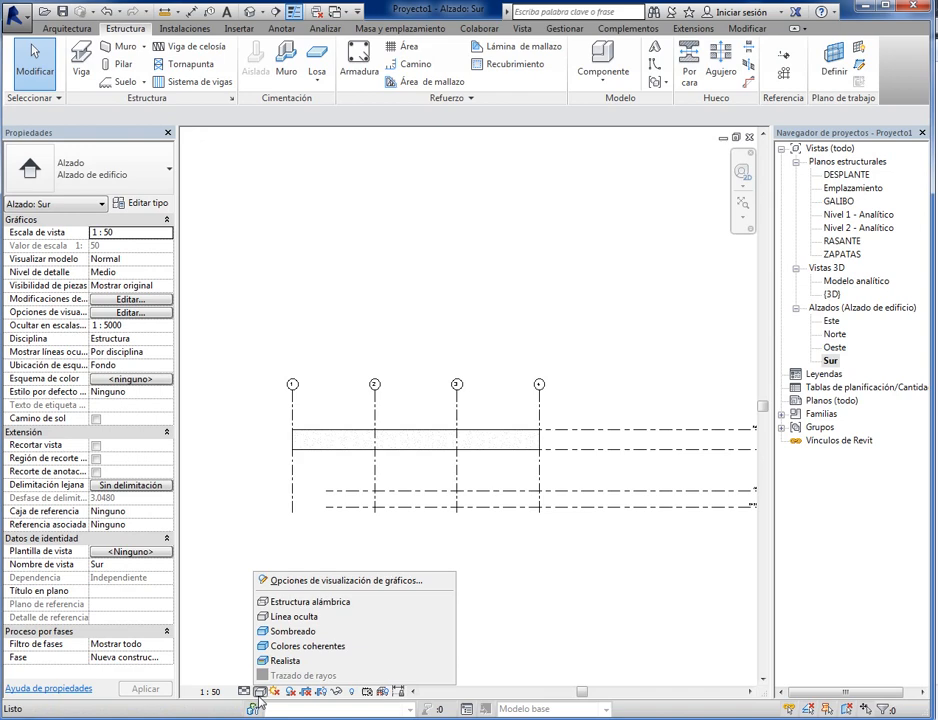
click(289, 632)
scroll(368, 484, up, 2)
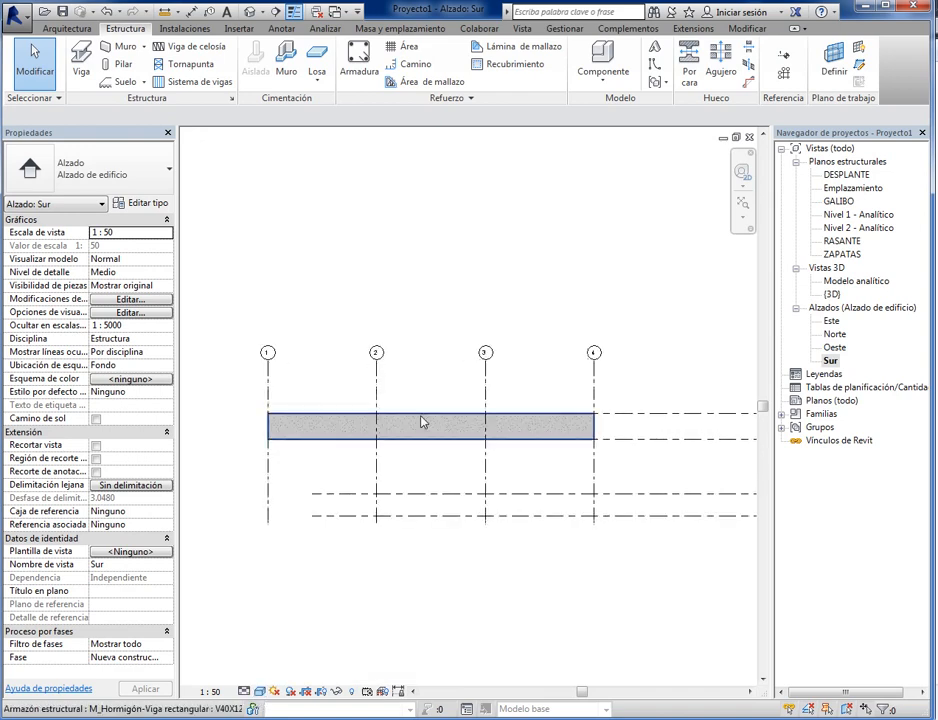
- Open the Oeste elevation and set its visual style to shaded (Sombreado)
double_click(834, 347)
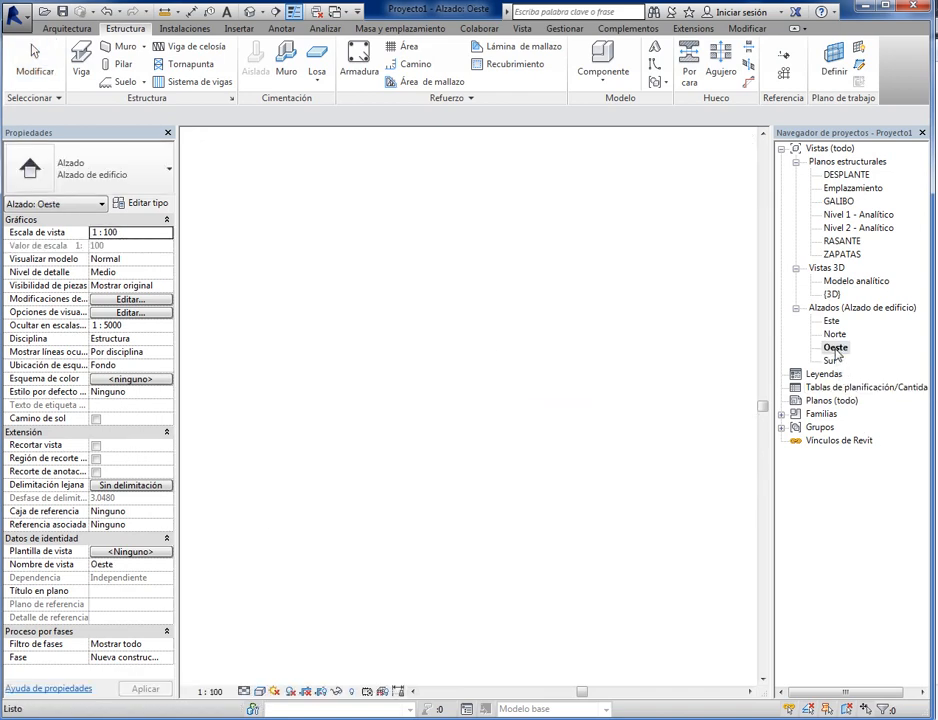
scroll(527, 543, down, 2)
middle_drag(658, 437, 544, 472)
scroll(542, 472, up, 5)
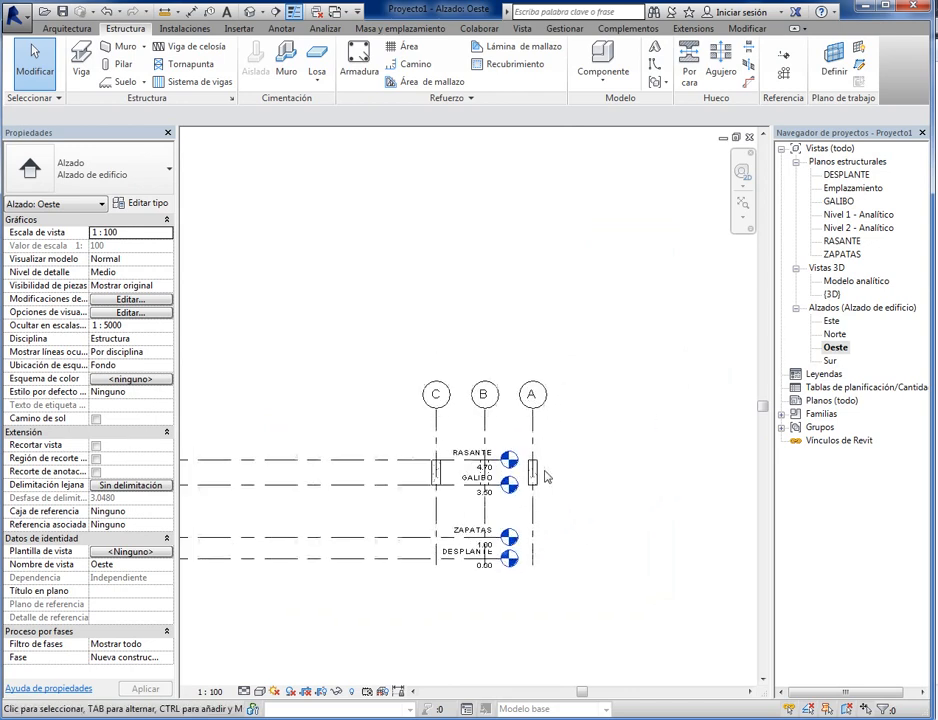
click(259, 691)
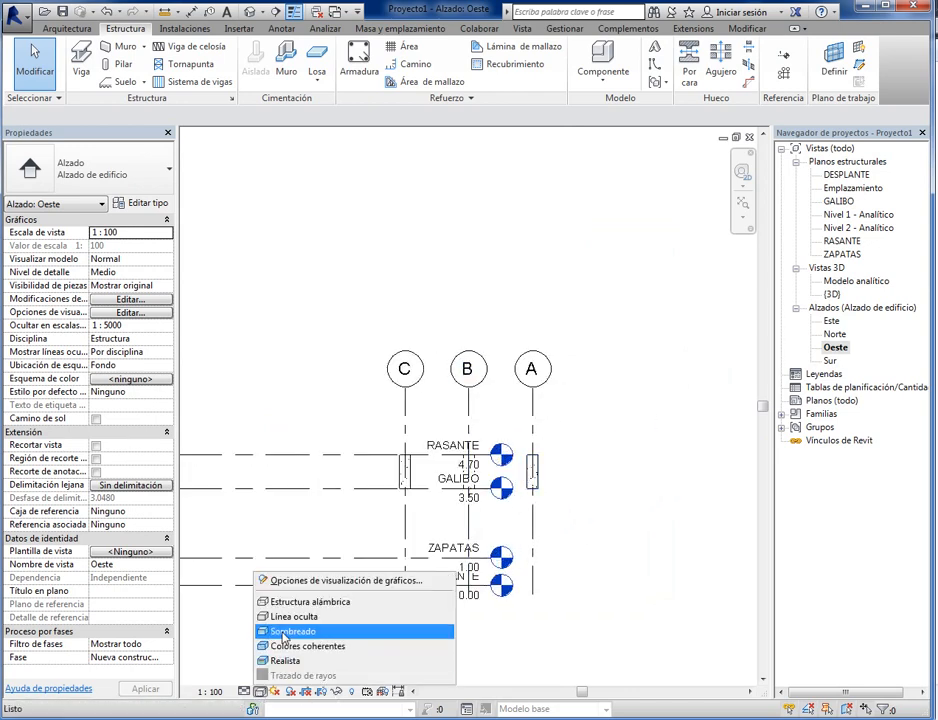
click(305, 630)
- Extend the head ends of the aligned level lines well past grid line A in the Oeste elevation
scroll(429, 535, up, 1)
scroll(429, 535, down, 1)
scroll(440, 600, down, 1)
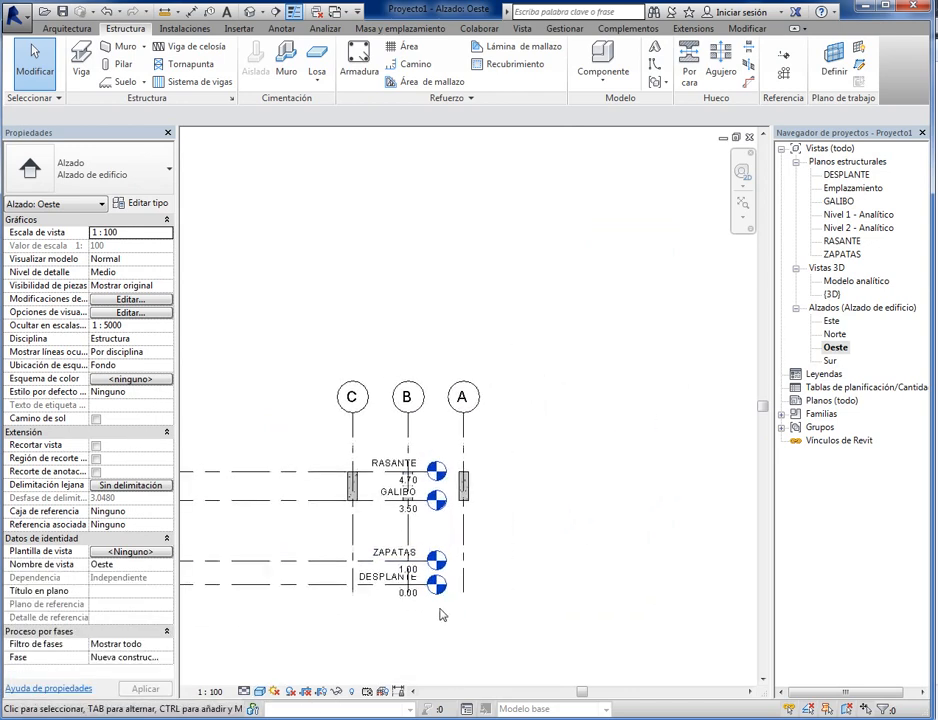
scroll(356, 620, up, 2)
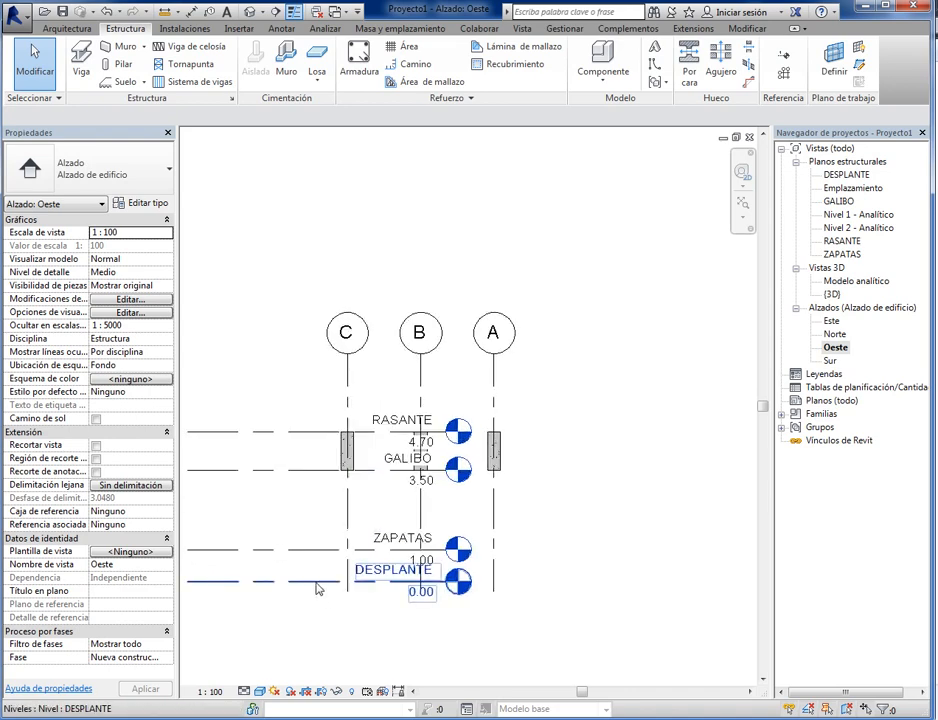
click(318, 586)
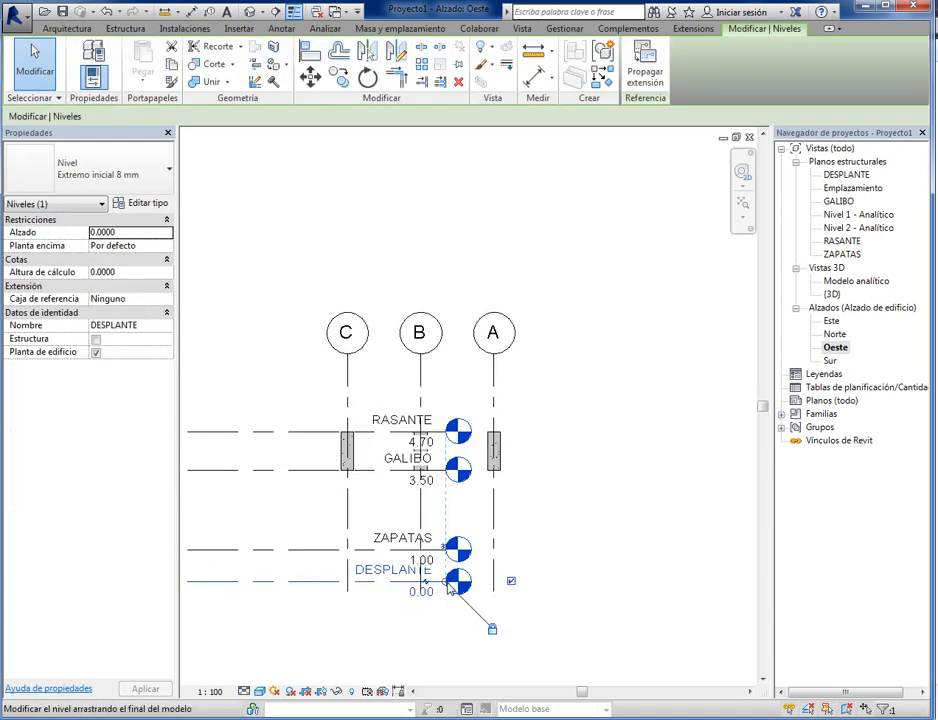
scroll(447, 584, up, 2)
drag(446, 582, 718, 580)
click(532, 655)
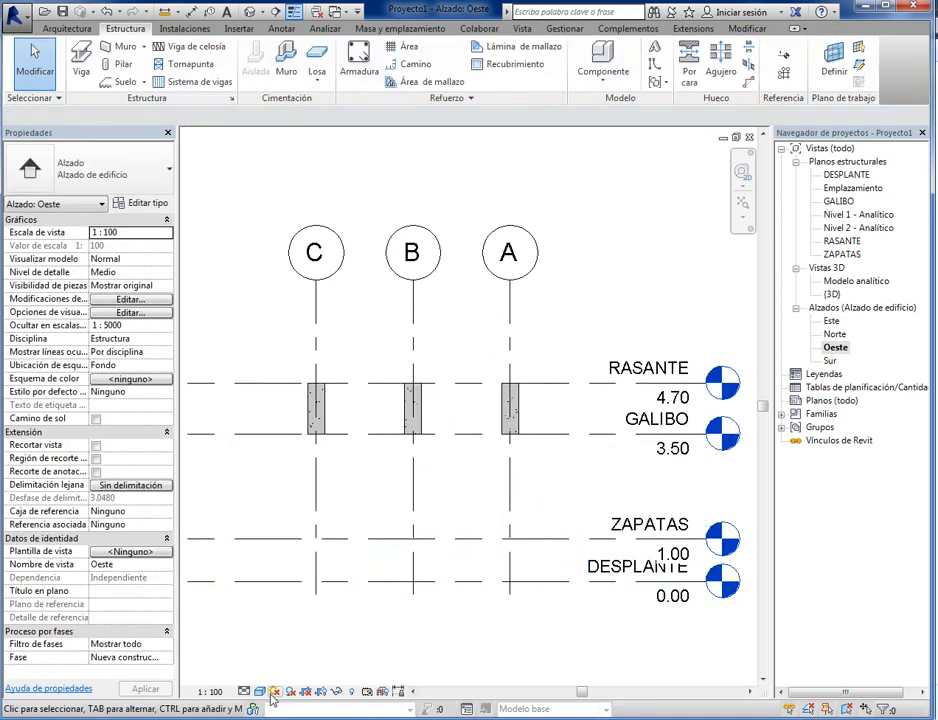
- Set the view scale of the Oeste elevation to 1:50
click(209, 691)
click(245, 584)
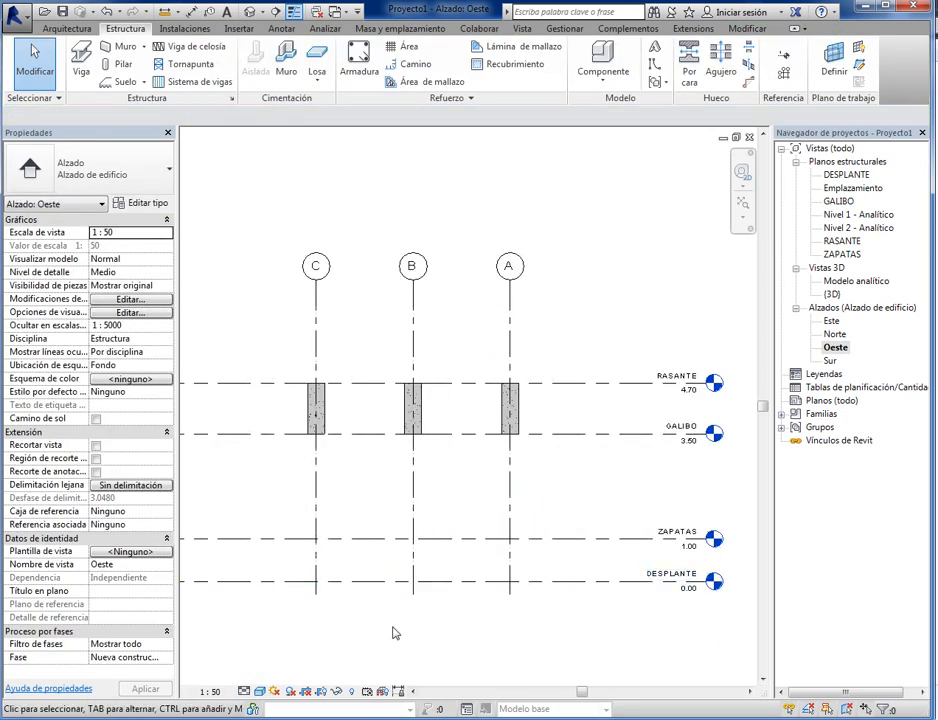
scroll(435, 639, down, 2)
scroll(540, 484, up, 2)
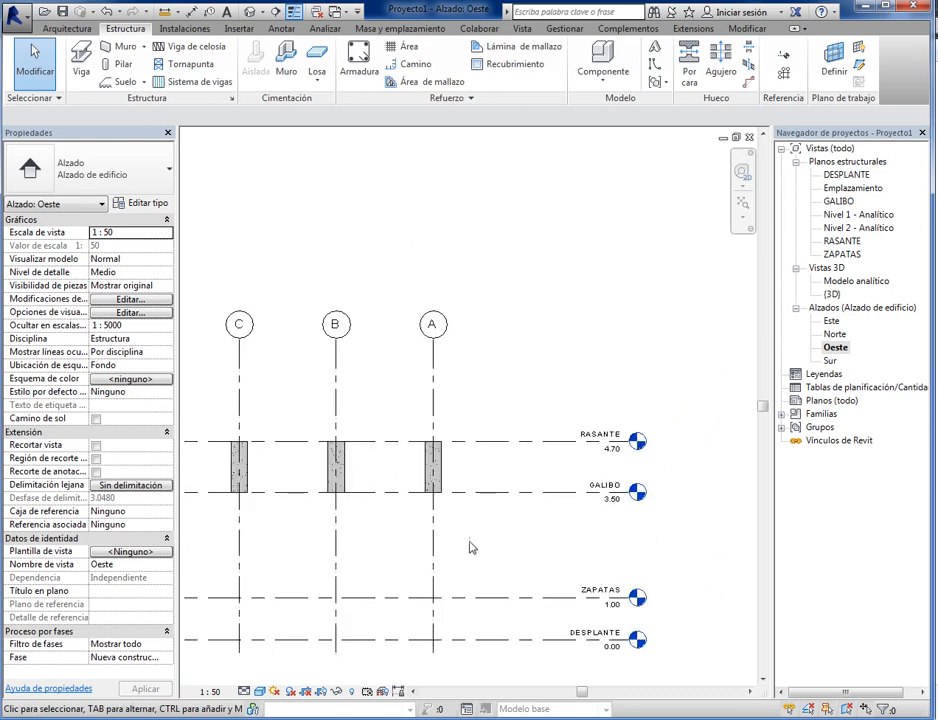
- Pull the head ends of the aligned level lines back to just beyond grid line A
middle_drag(472, 547, 541, 526)
click(567, 471)
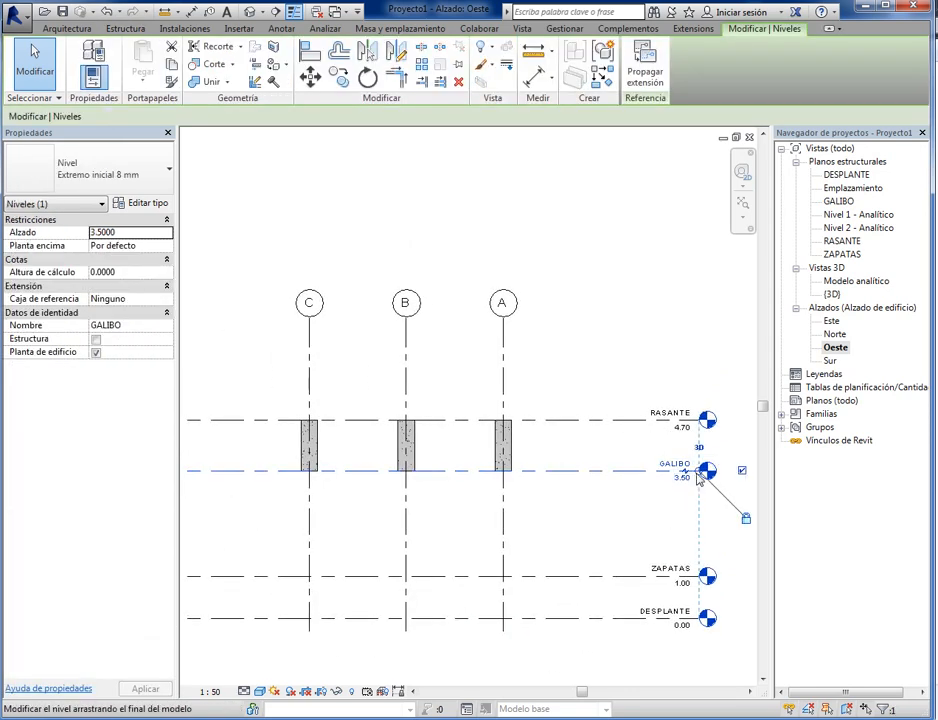
drag(699, 479, 583, 479)
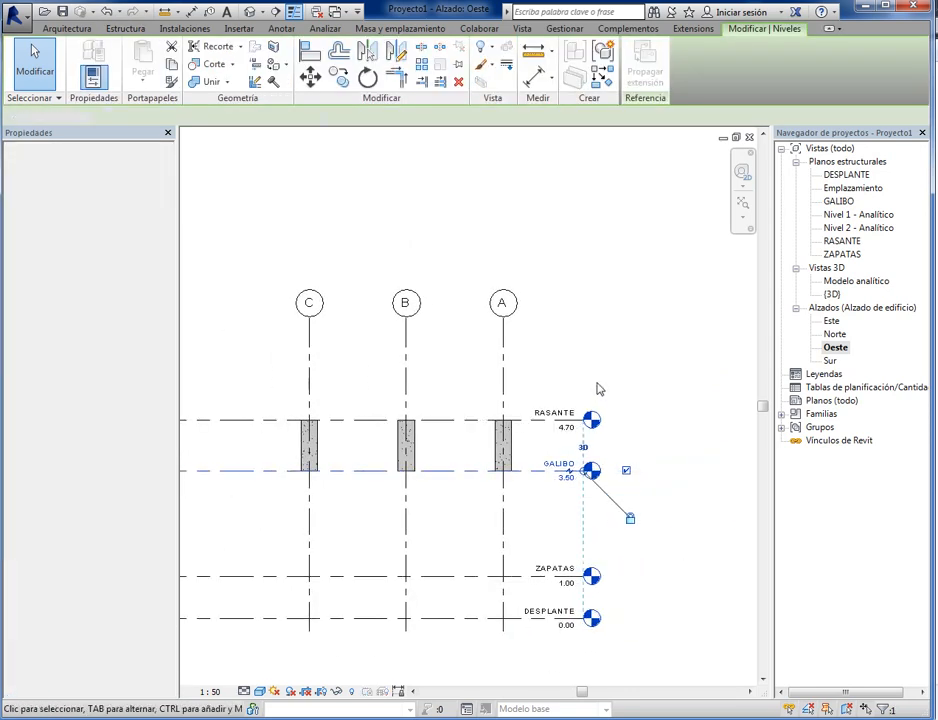
click(597, 389)
- Shorten the tail ends of the aligned level lines so they stop just outside grid line C
scroll(425, 540, down, 5)
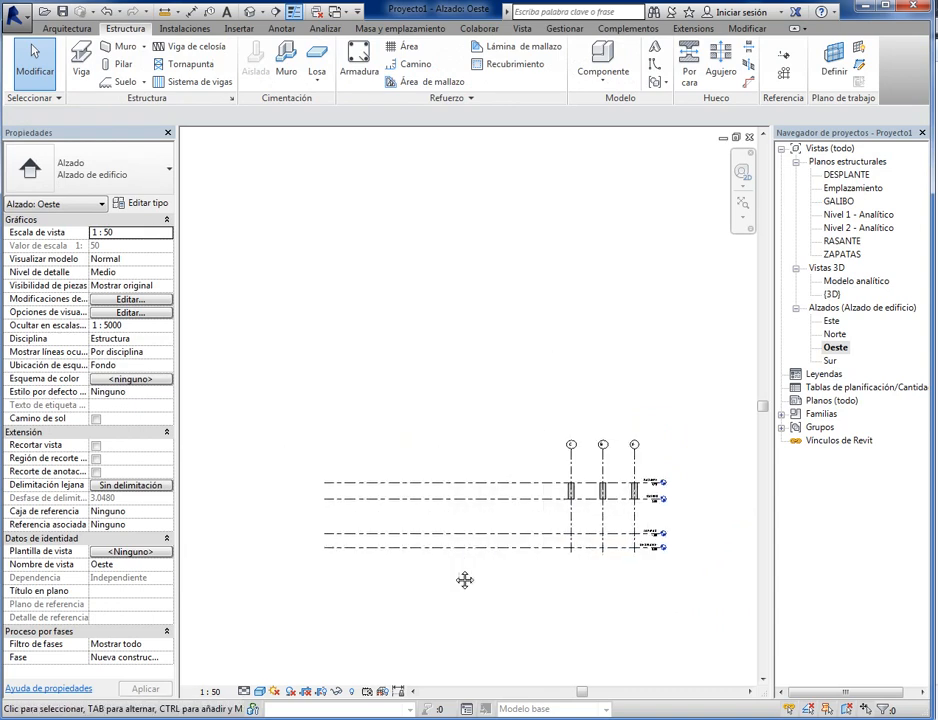
middle_drag(465, 580, 364, 570)
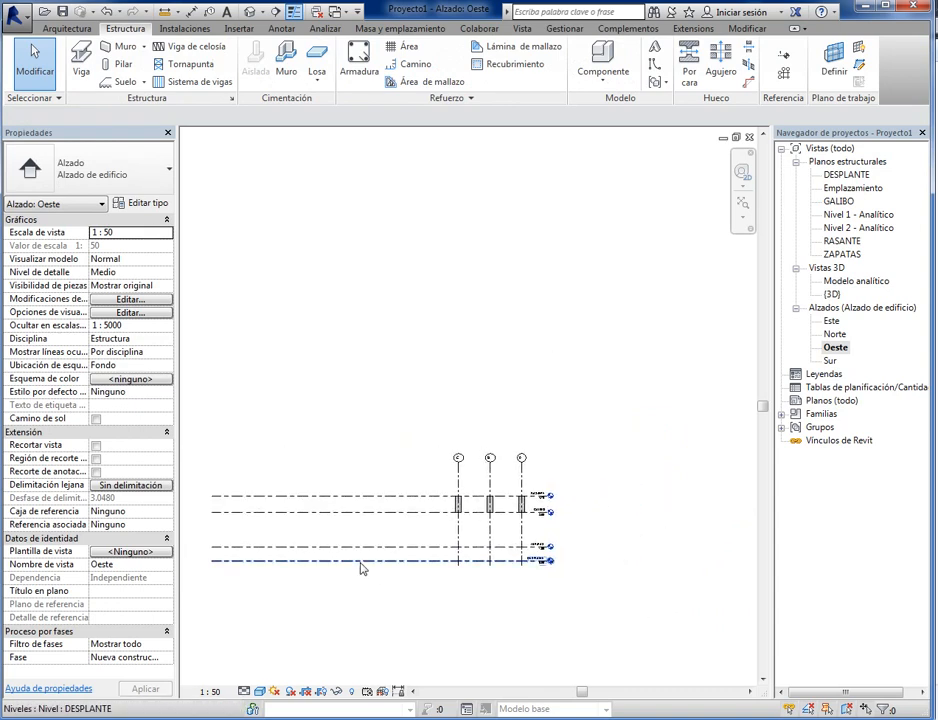
click(285, 568)
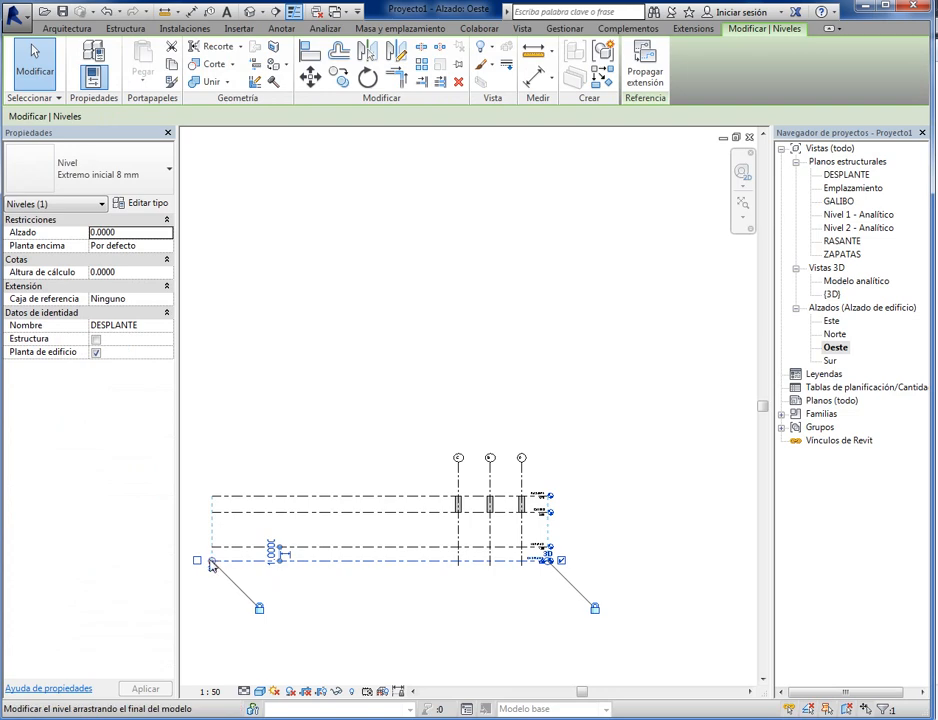
click(352, 590)
click(300, 561)
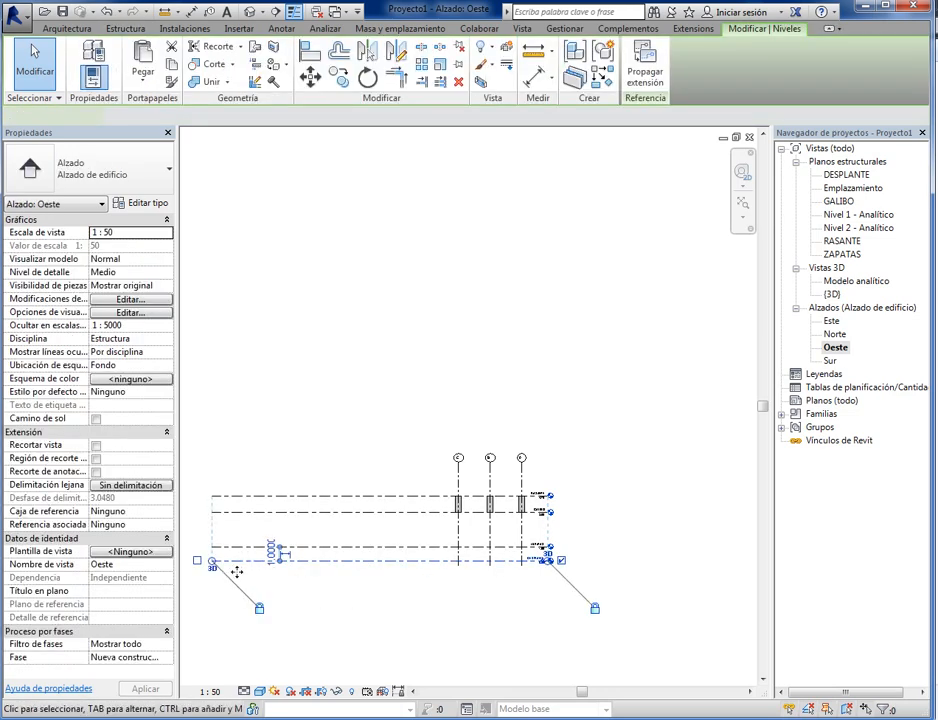
drag(211, 561, 431, 561)
click(521, 628)
scroll(517, 560, up, 3)
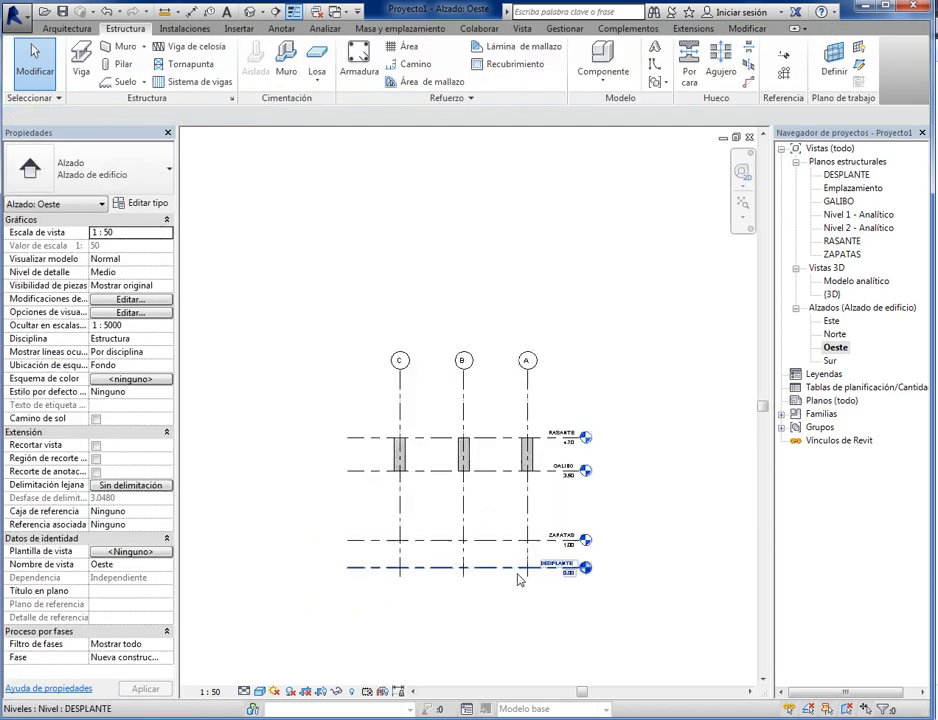
scroll(512, 580, up, 4)
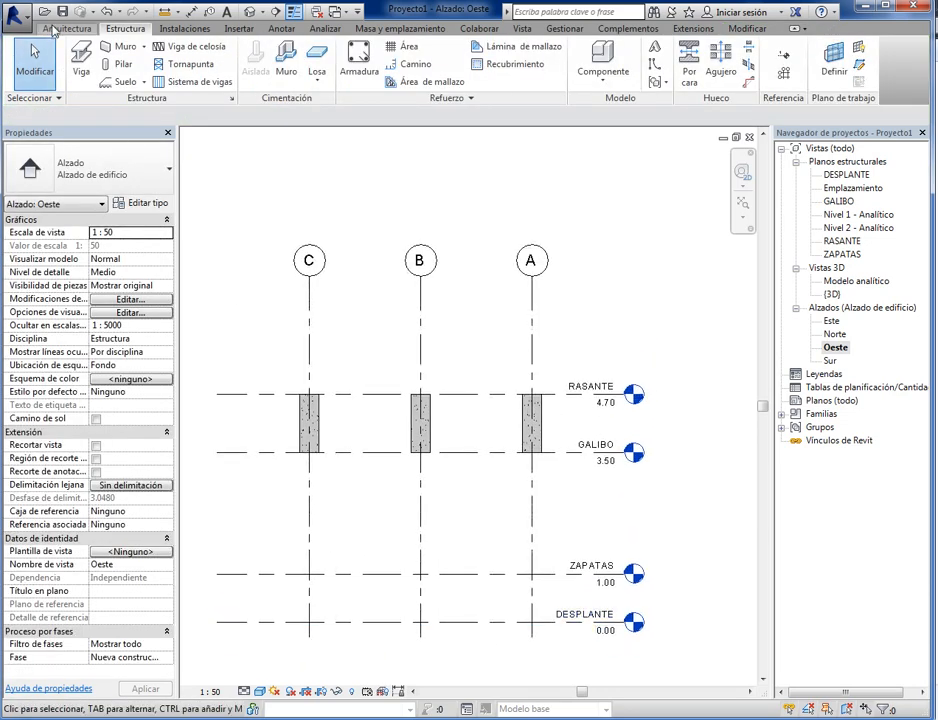
- Save the project as PUENTE2 in the CURSO REVIT folder under My Documents
click(62, 14)
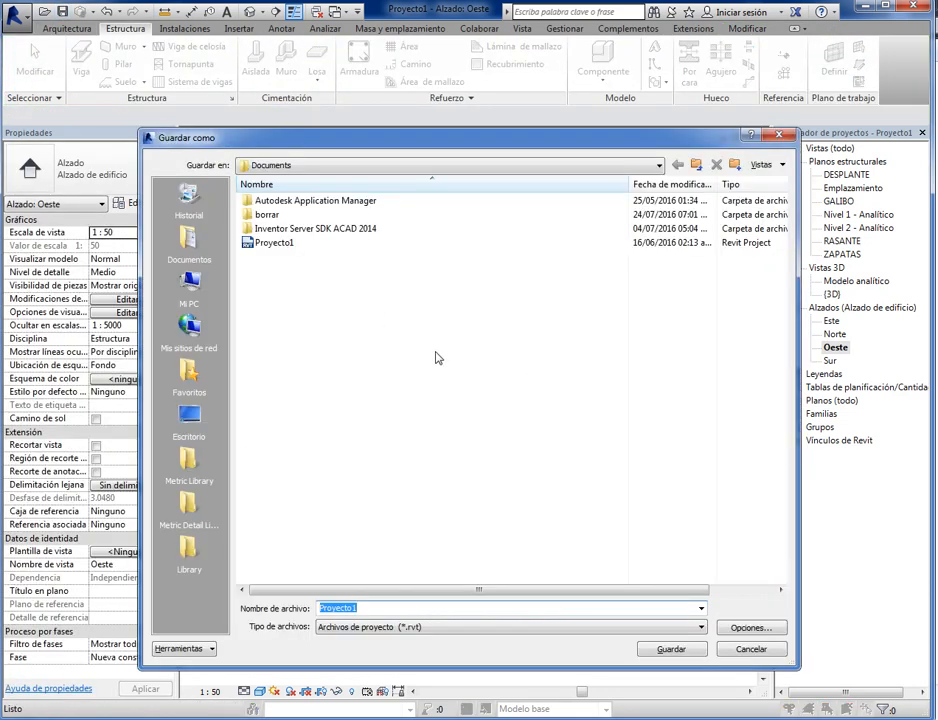
click(498, 166)
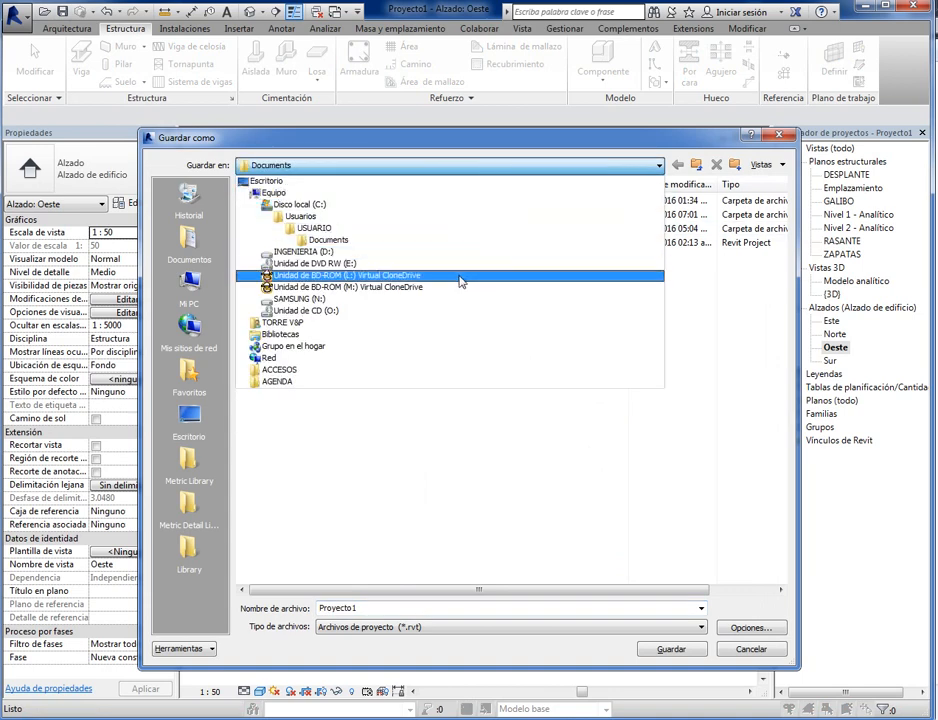
click(328, 240)
click(189, 240)
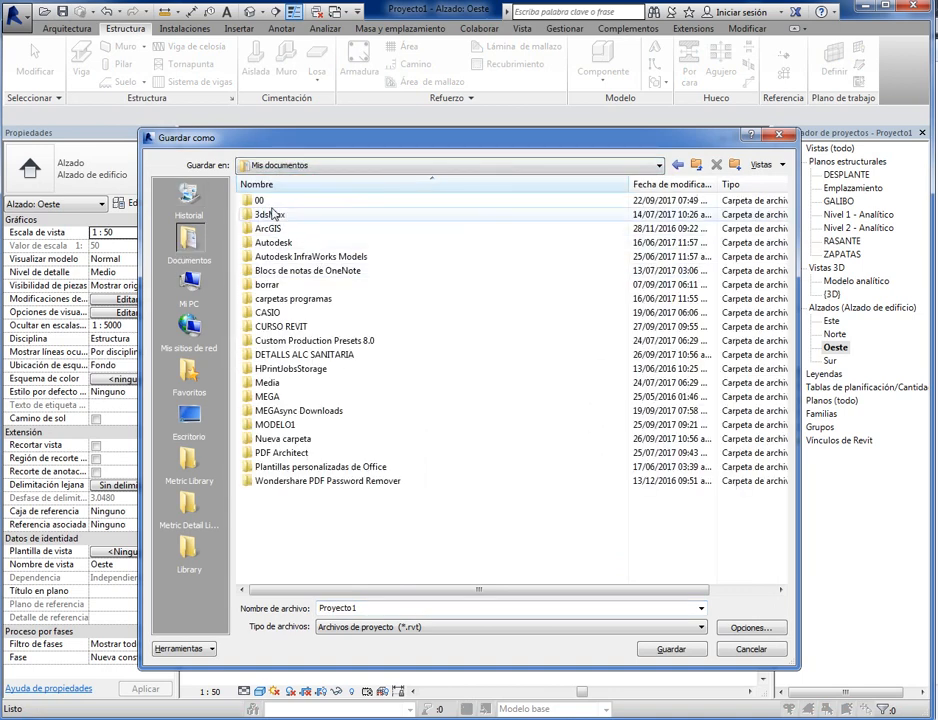
double_click(283, 327)
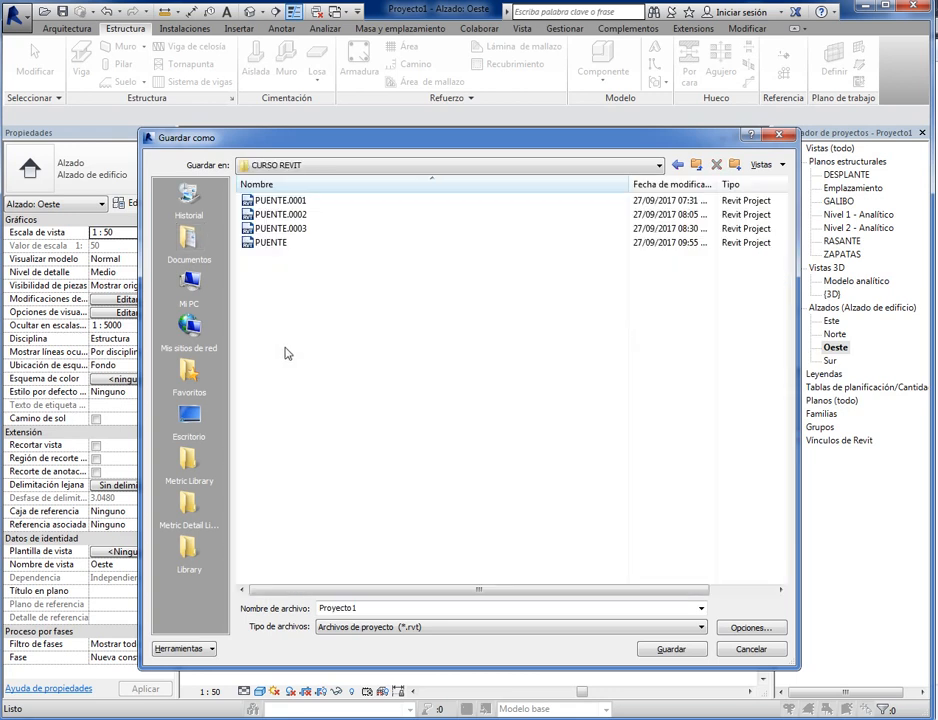
click(272, 243)
click(358, 606)
click(381, 613)
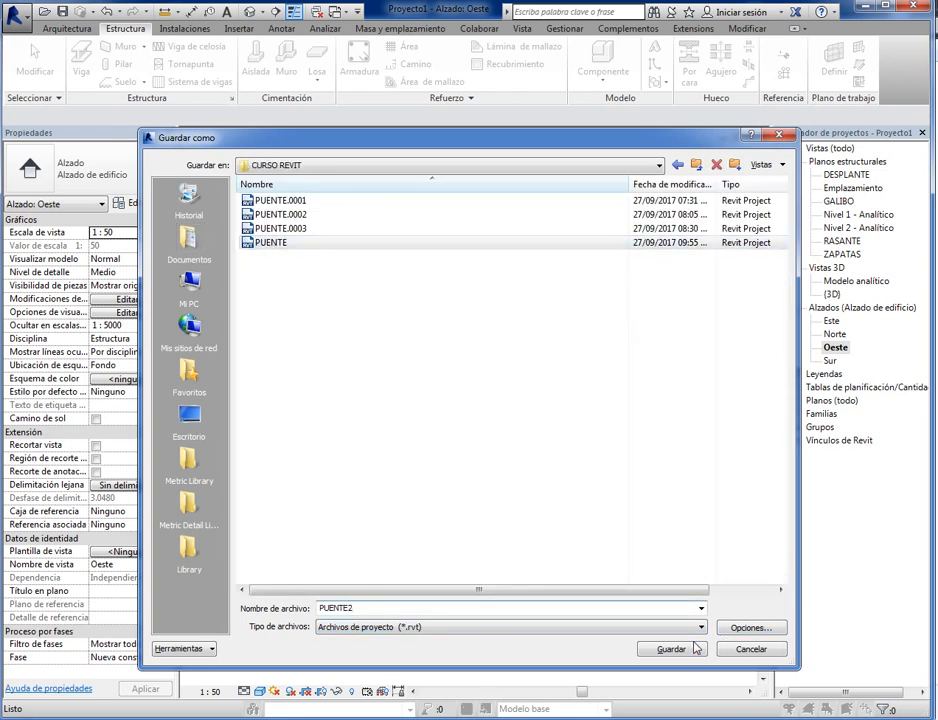
key(Return)
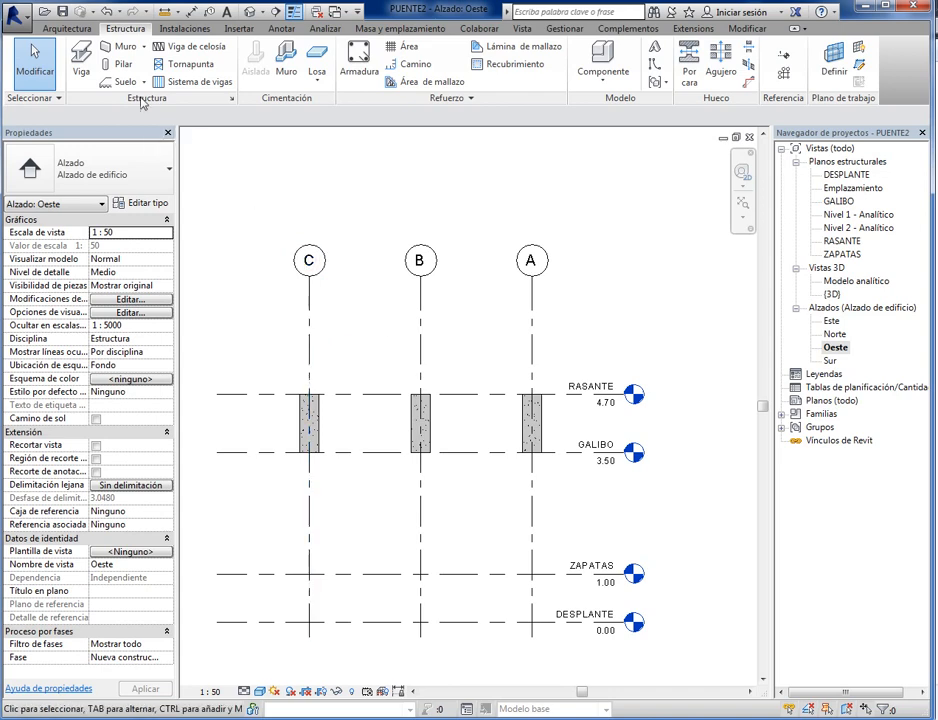
- Set the journal file cleanup options to more than 2 journals and delete journals older than 3 days
click(28, 27)
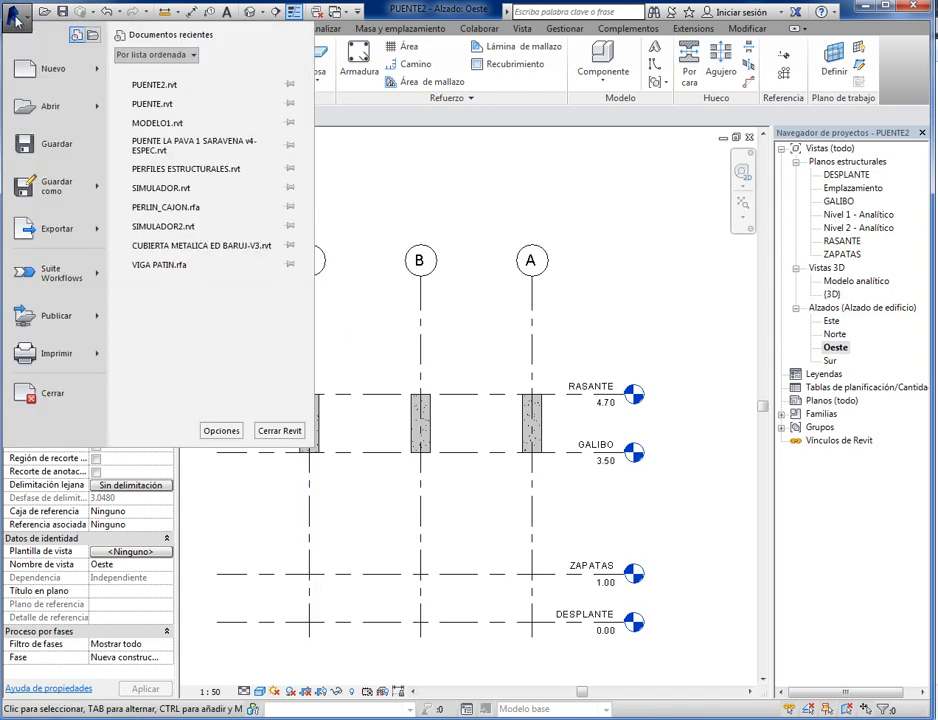
click(223, 433)
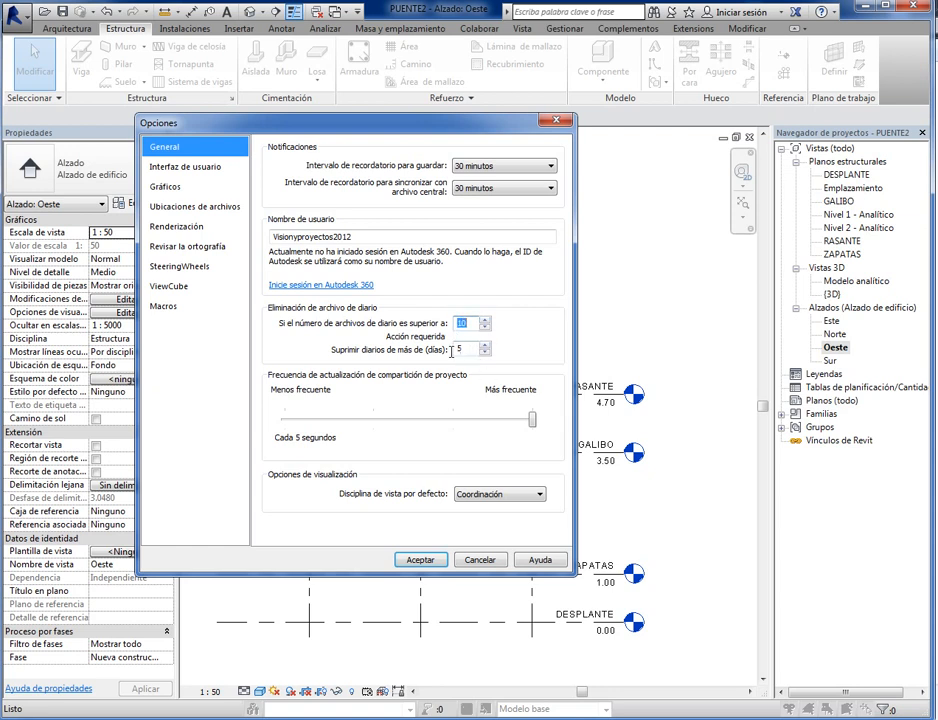
click(485, 331)
click(485, 353)
click(421, 561)
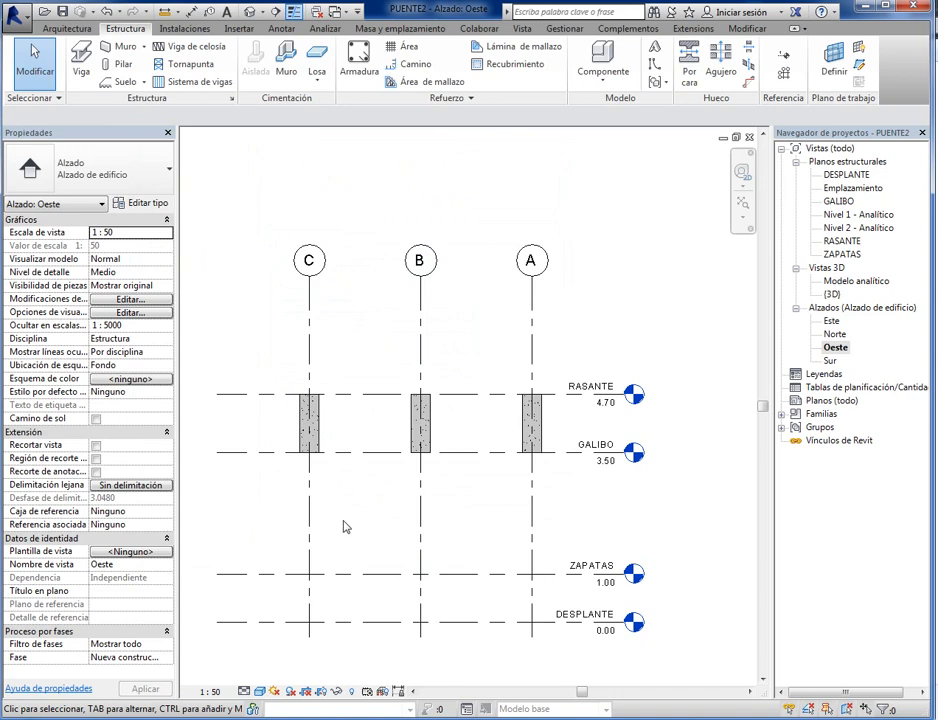
- Switch to Windows Explorer and examine the saved project and backup files in the CURSO REVIT folder, then minimize it
middle_drag(343, 525, 373, 532)
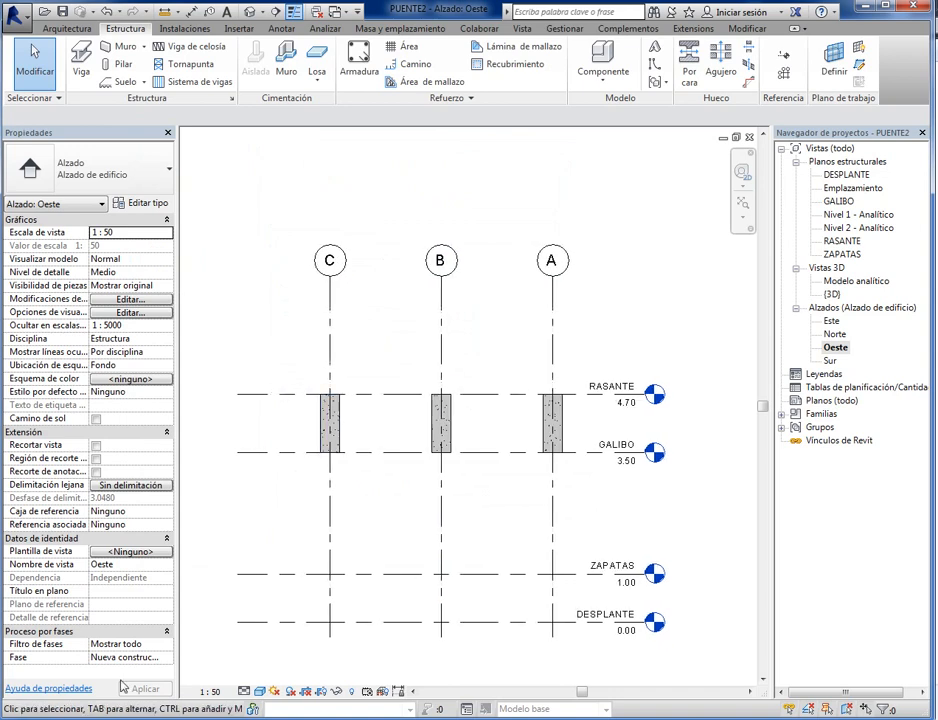
key(super)
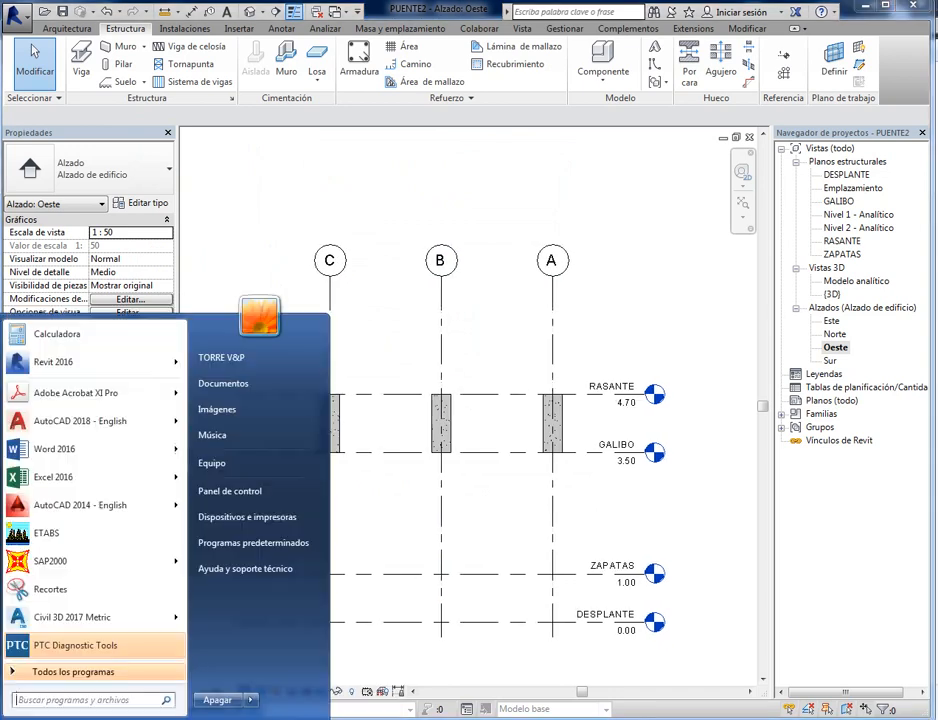
click(293, 392)
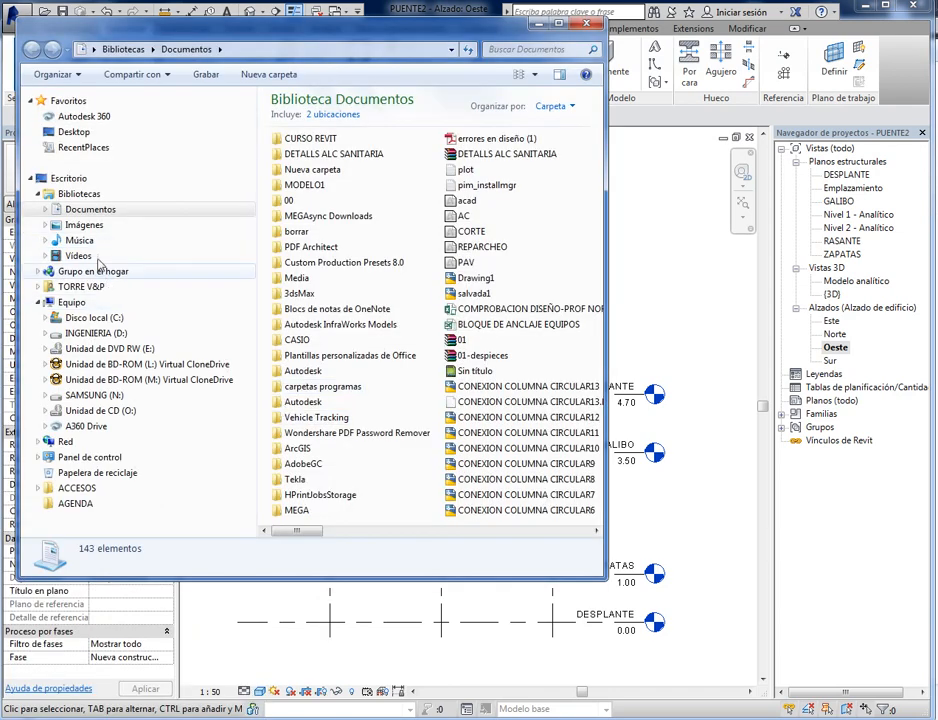
double_click(311, 138)
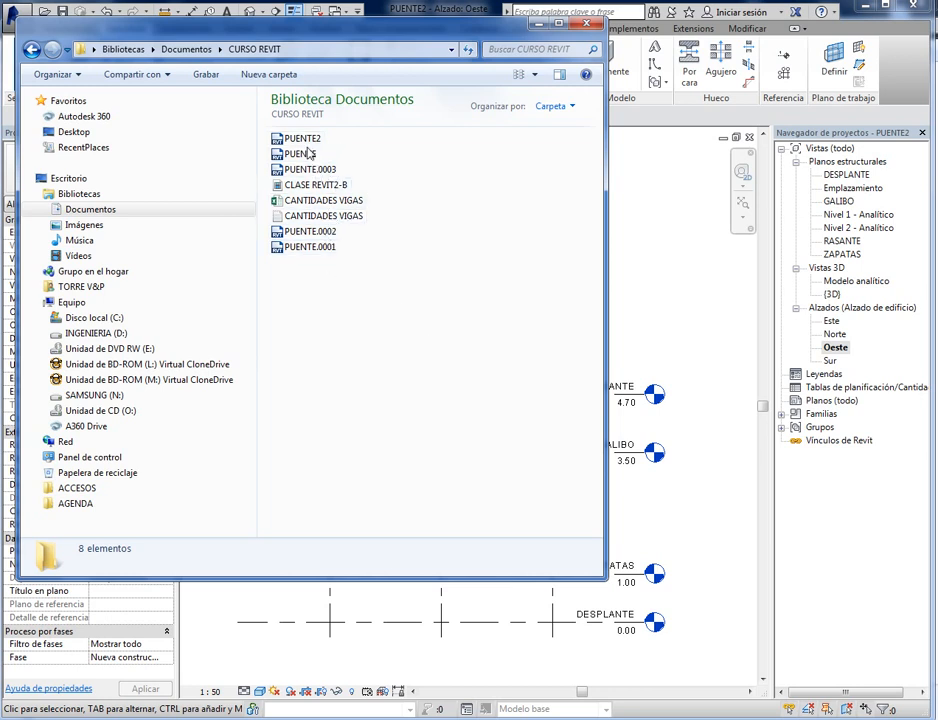
click(539, 24)
- Open the RASANTE structural plan view
middle_drag(449, 301, 433, 314)
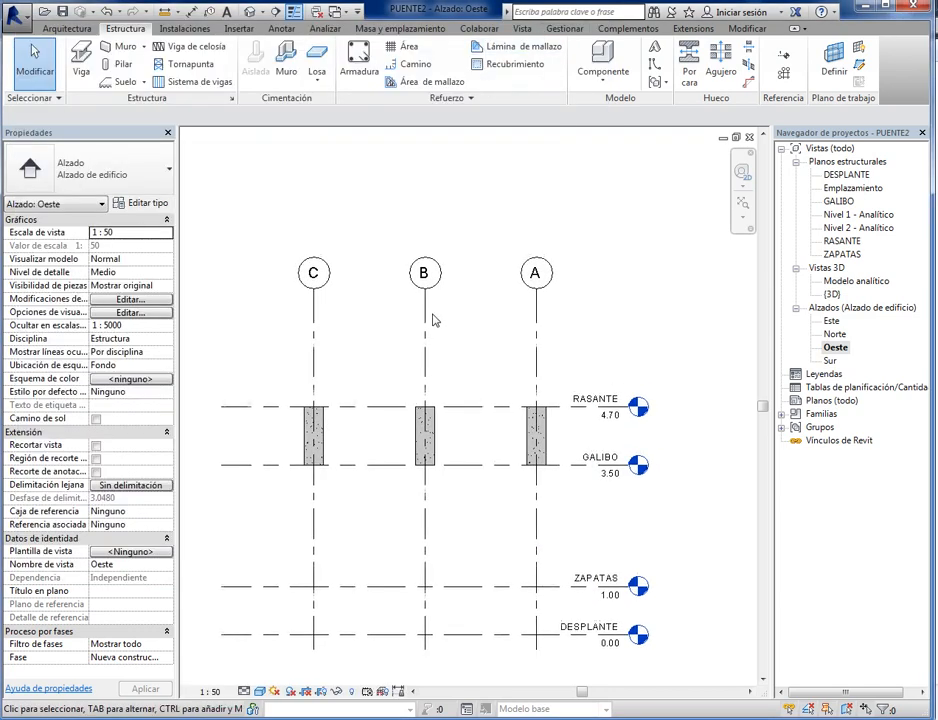
scroll(433, 320, down, 2)
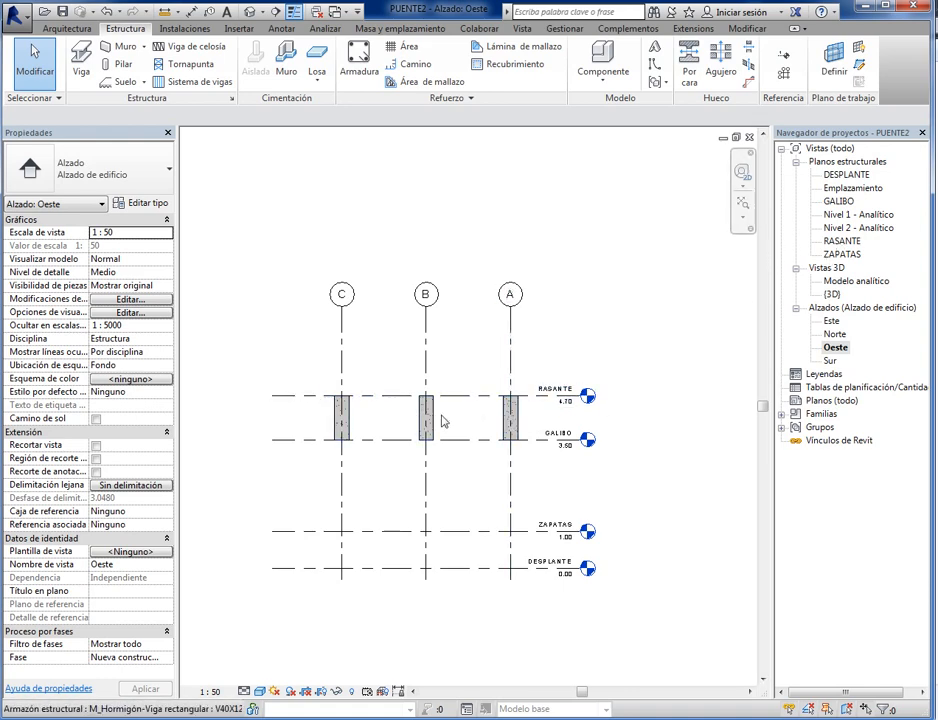
scroll(383, 414, up, 3)
middle_drag(358, 445, 342, 454)
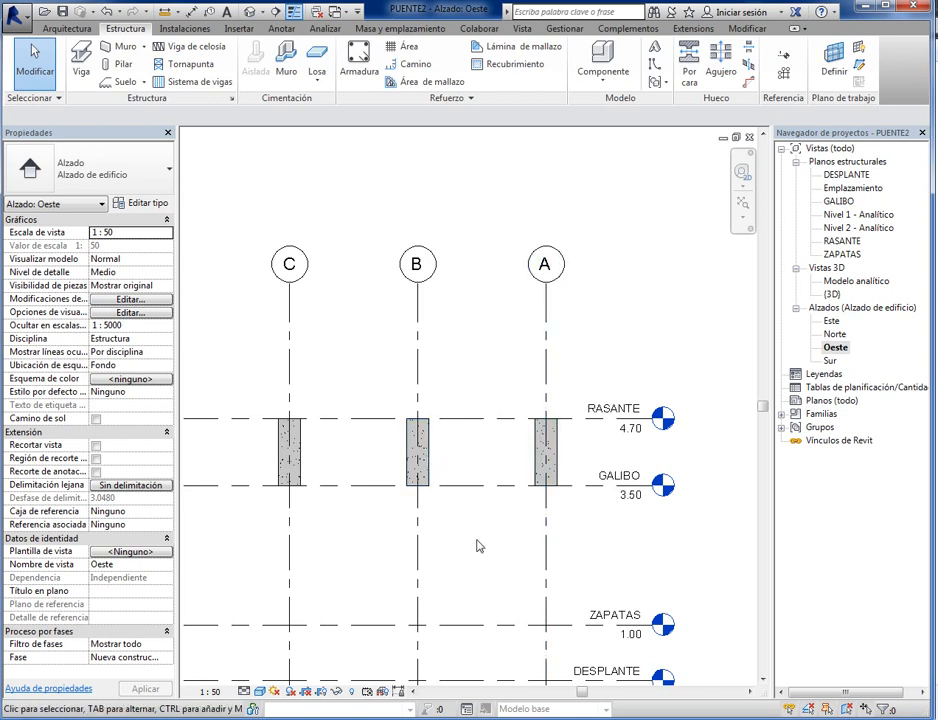
double_click(842, 241)
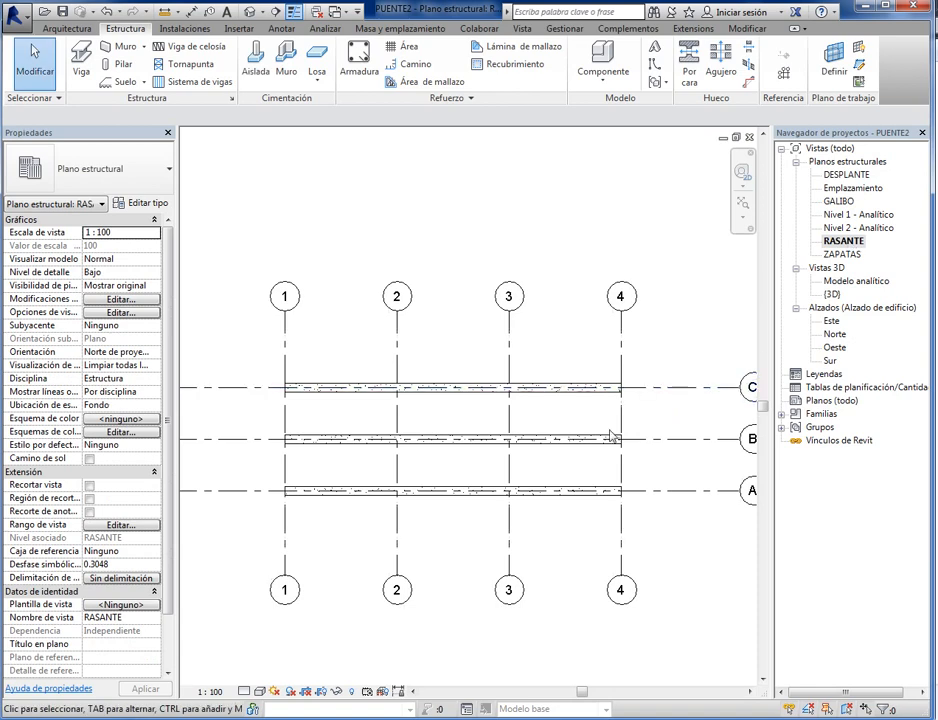
scroll(480, 470, down, 2)
scroll(432, 441, up, 3)
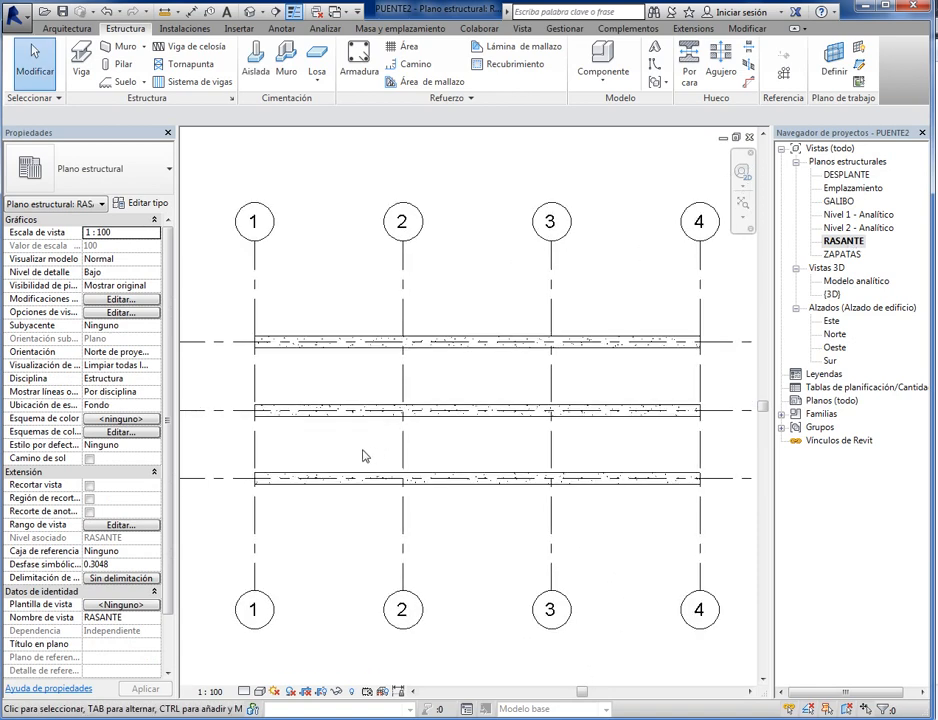
- Start the Beam command and duplicate the V40X120 rectangular concrete beam type as V30X100
click(81, 62)
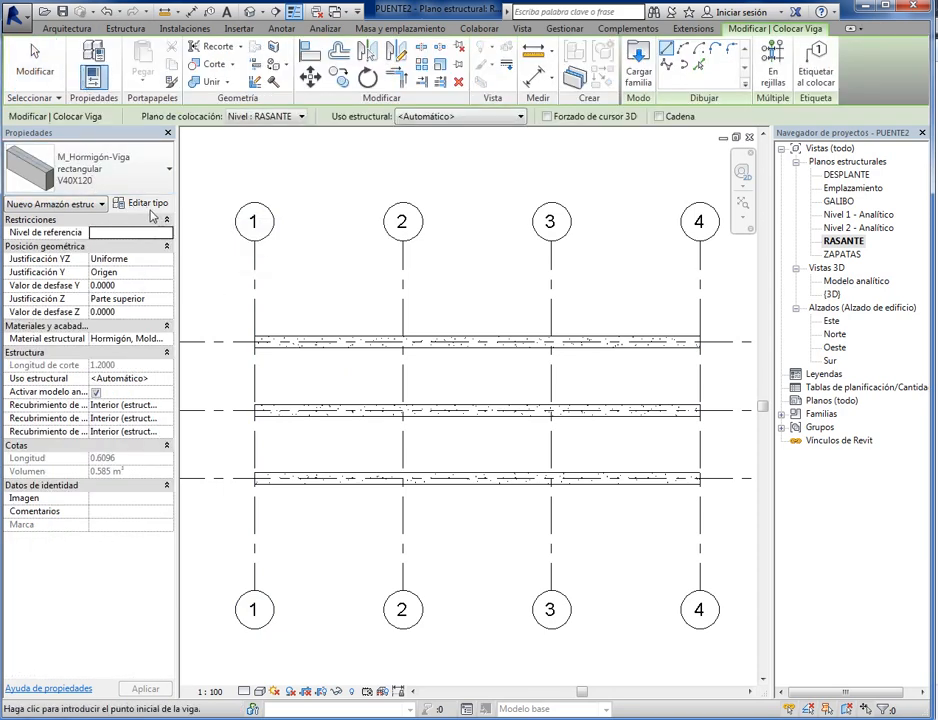
click(148, 205)
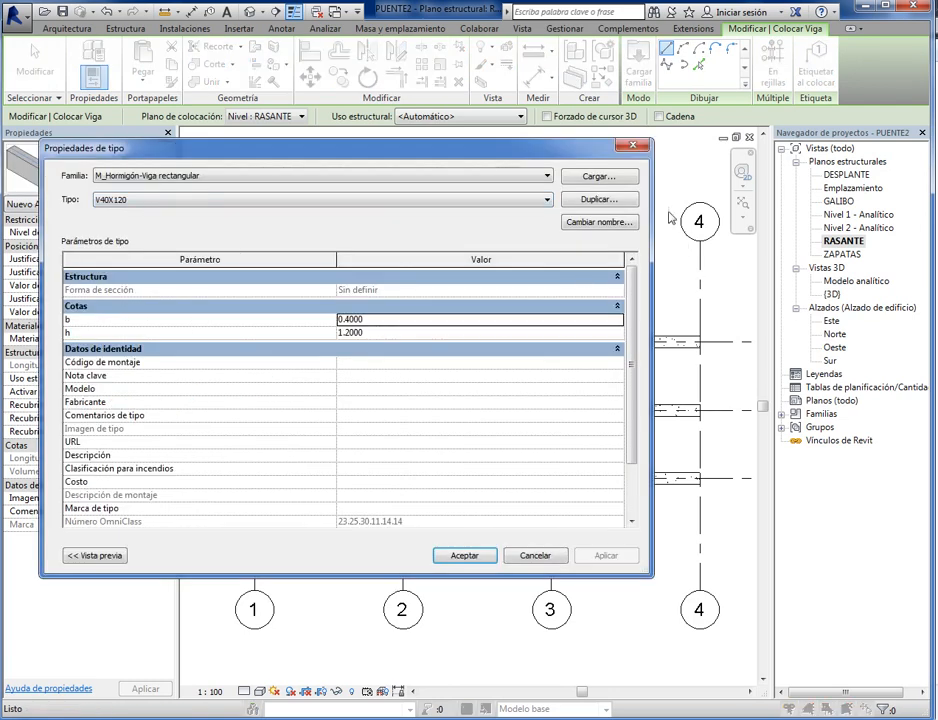
click(598, 199)
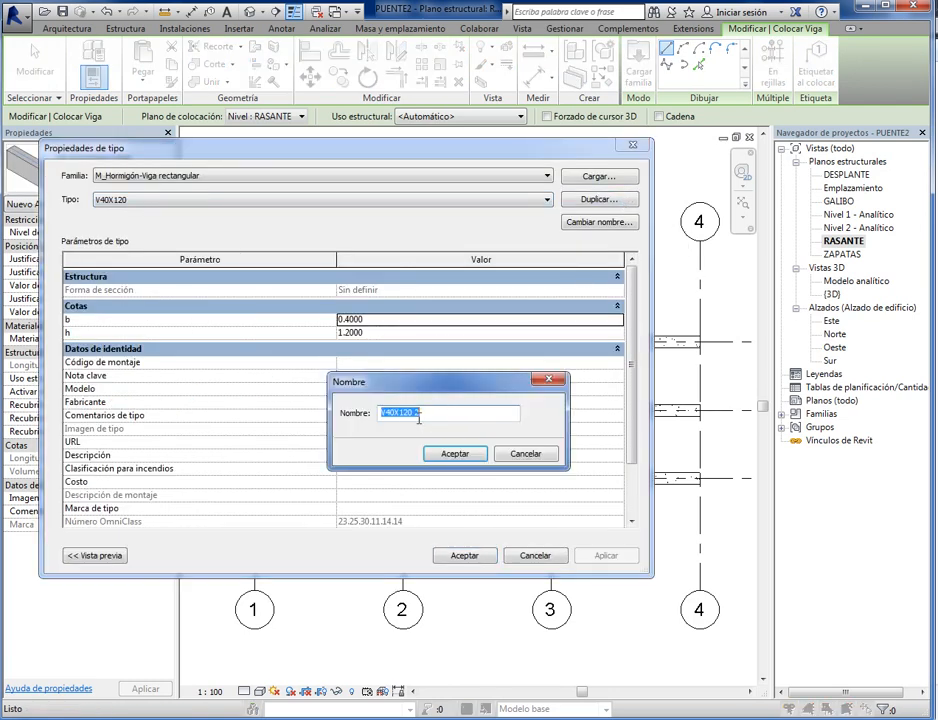
drag(383, 412, 439, 411)
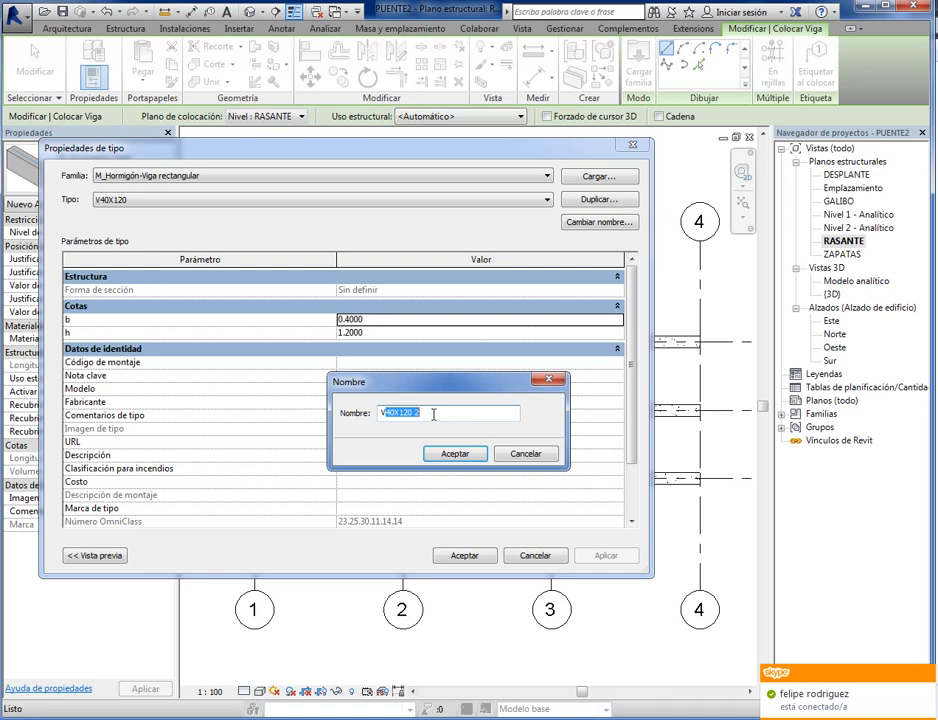
text(30X1)
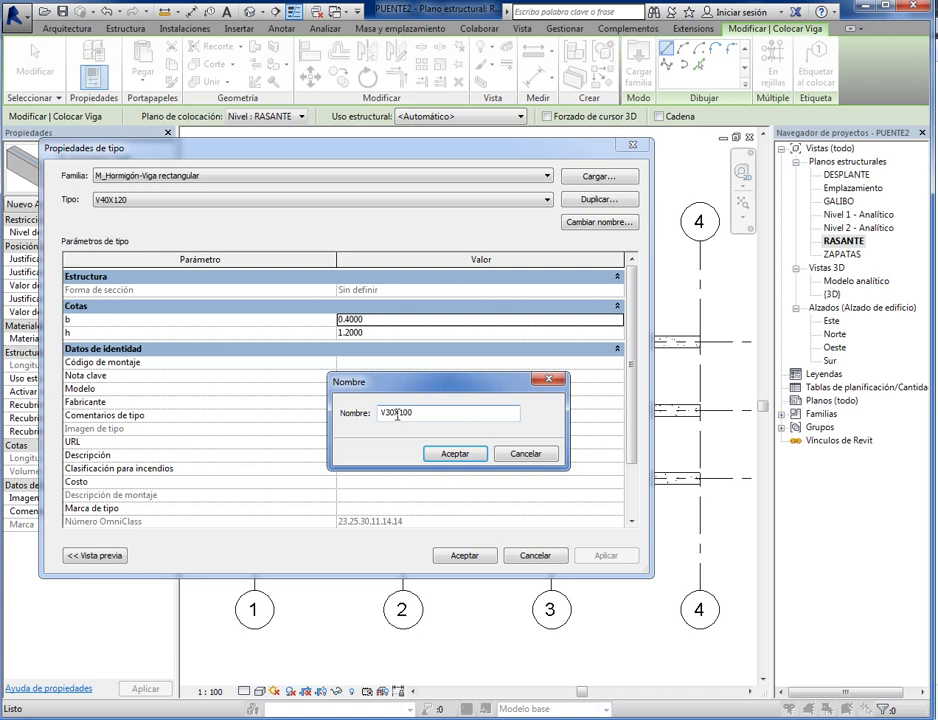
click(467, 456)
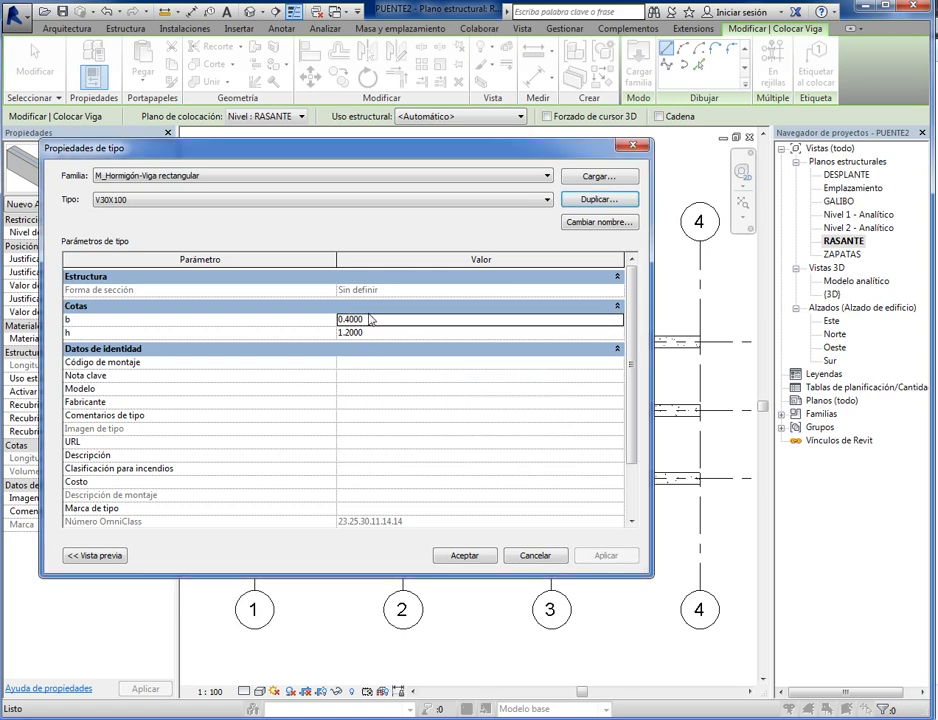
- Set the b and h dimensions of the V30X100 beam type to match the 30 × 100 cm section in its name
click(376, 306)
click(620, 307)
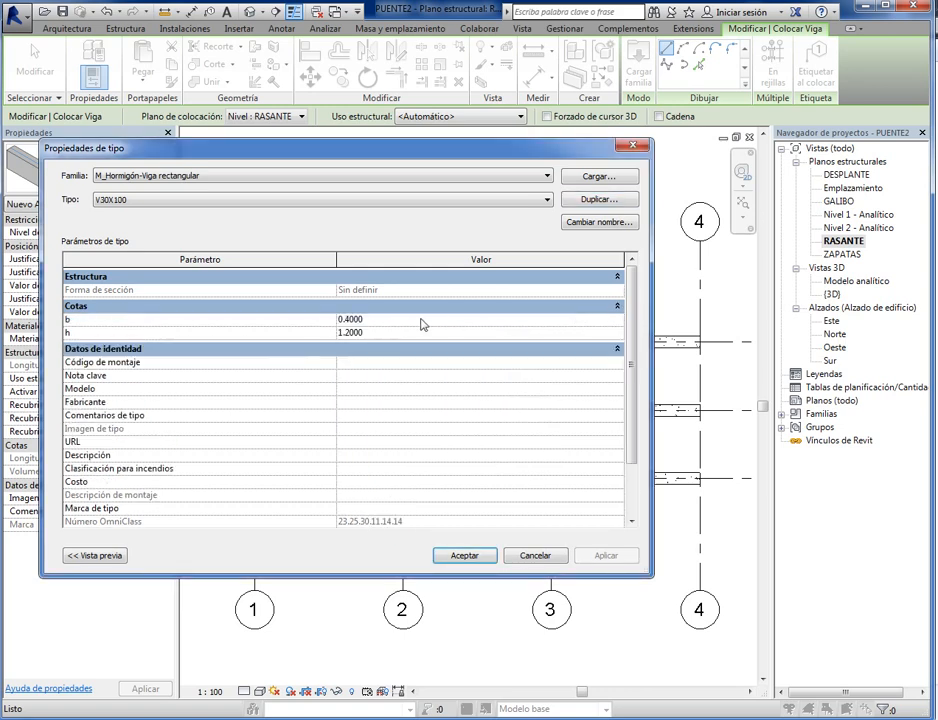
click(396, 319)
click(401, 339)
click(450, 556)
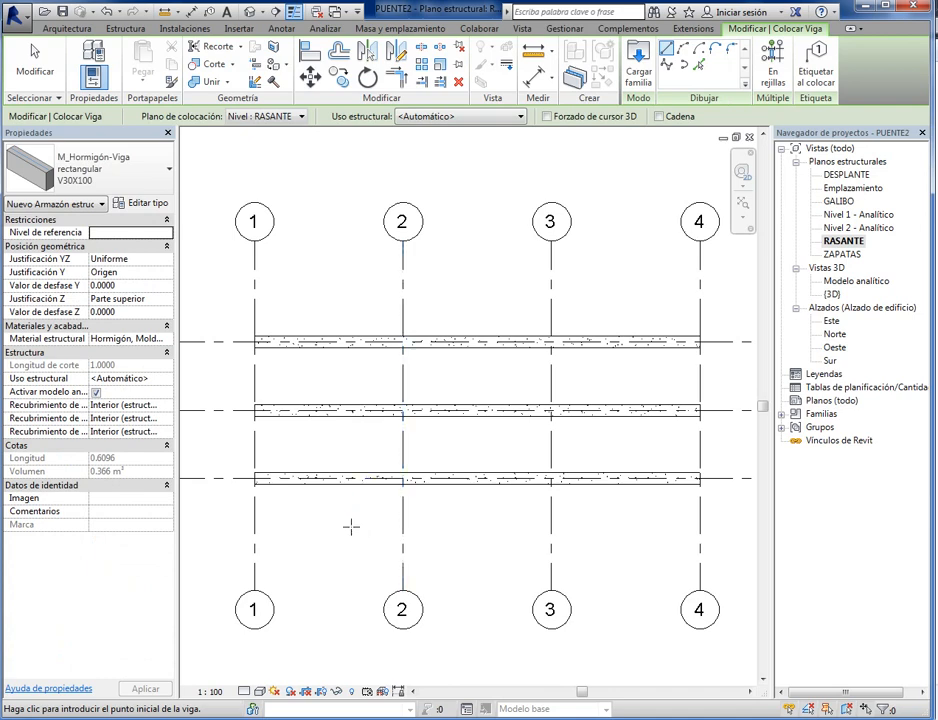
- Place V30X100 beams along grid lines 1 and 2, each running from grid line A to grid line C
scroll(257, 459, up, 6)
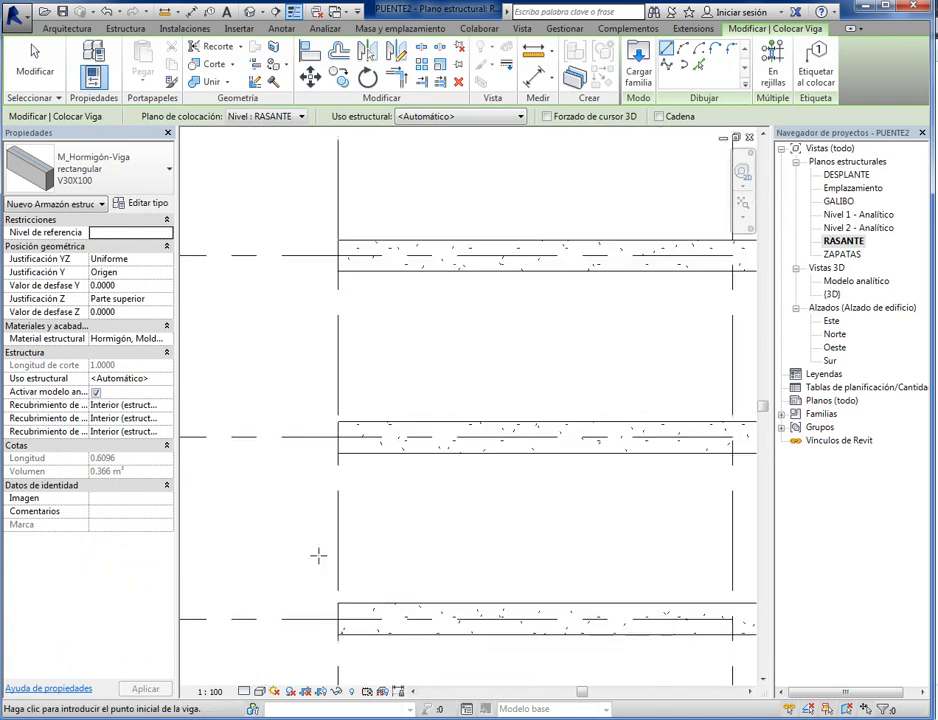
click(338, 620)
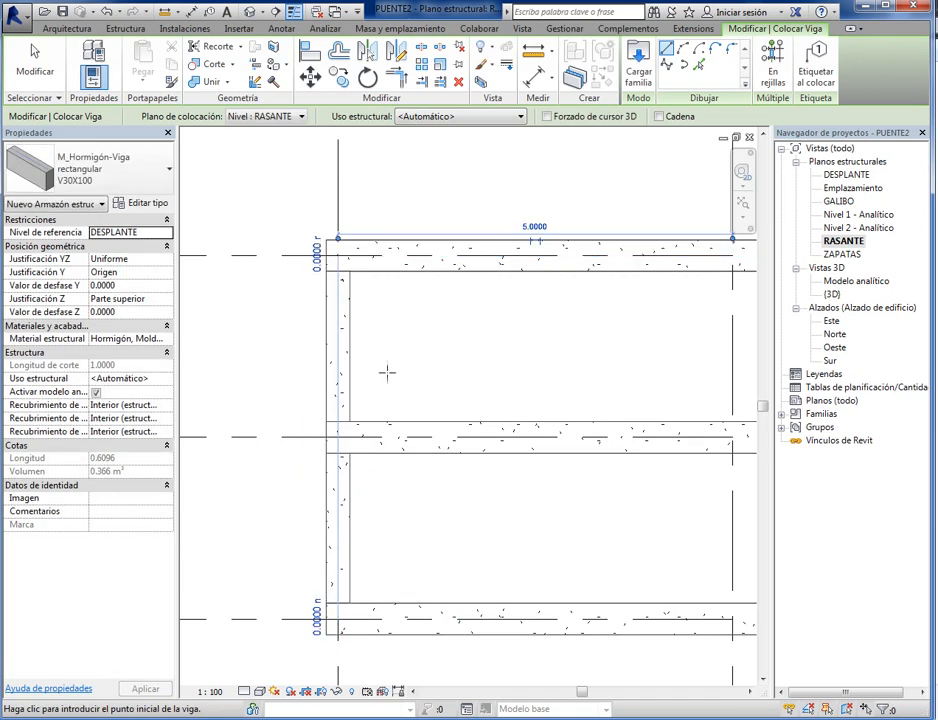
scroll(430, 375, down, 3)
middle_drag(540, 372, 375, 380)
scroll(438, 495, up, 2)
click(411, 505)
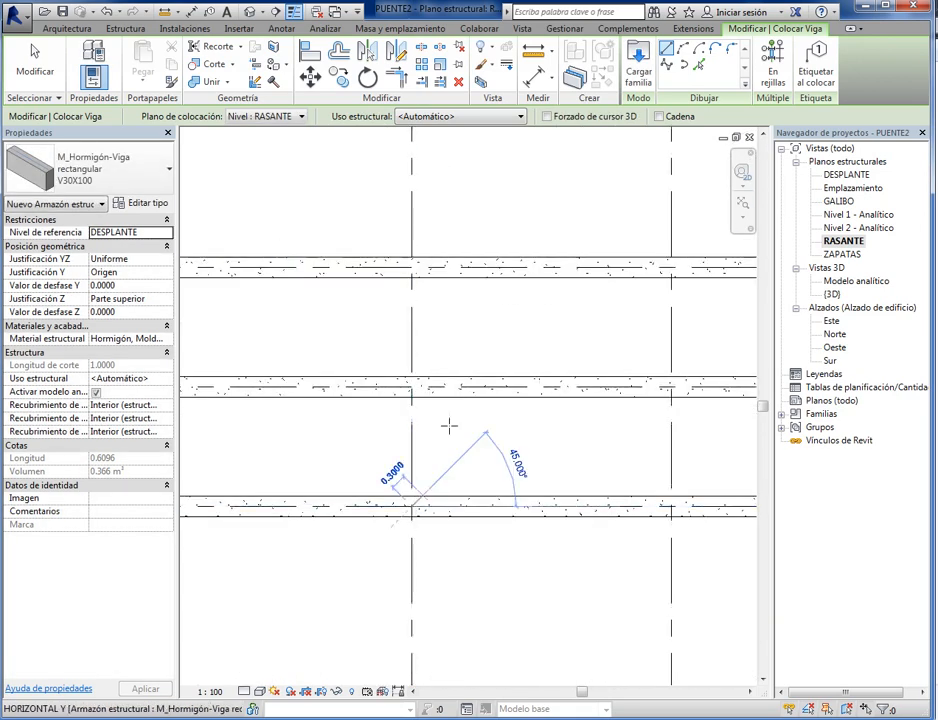
click(411, 267)
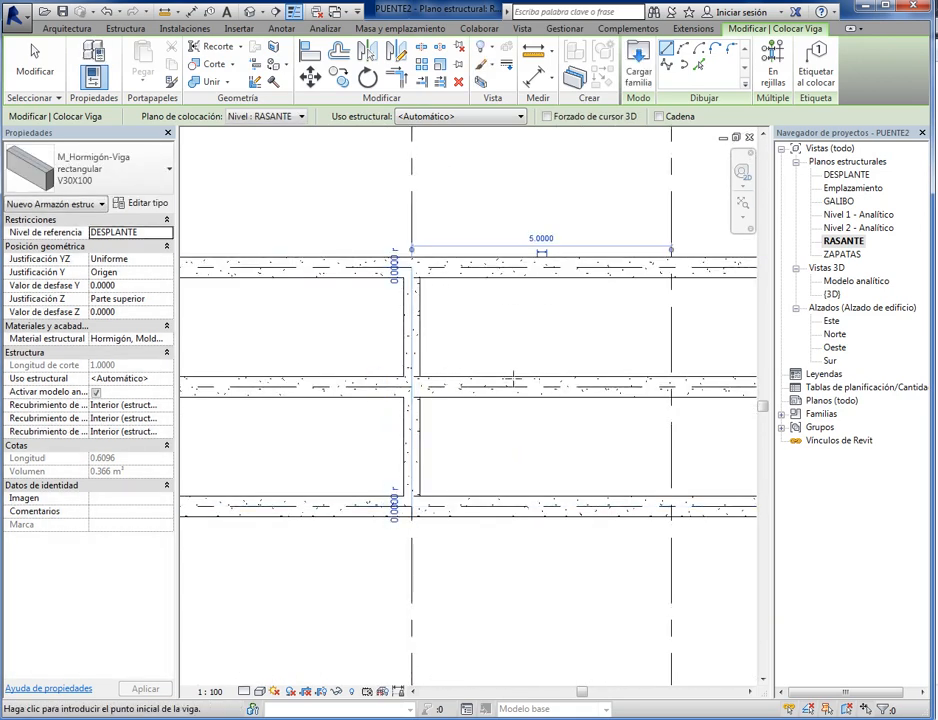
- Place V30X100 beams along grid lines 3 and 4 from grid line A to C, and leave the Beam command
scroll(515, 378, down, 3)
middle_drag(520, 378, 336, 399)
scroll(412, 486, up, 2)
click(440, 484)
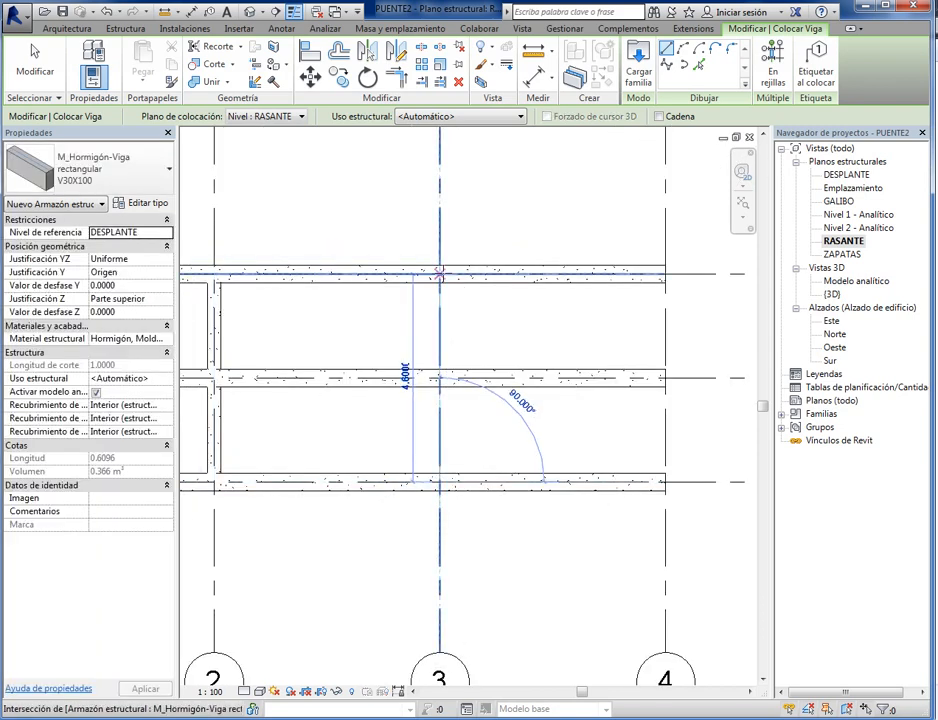
click(440, 271)
middle_drag(477, 329, 324, 344)
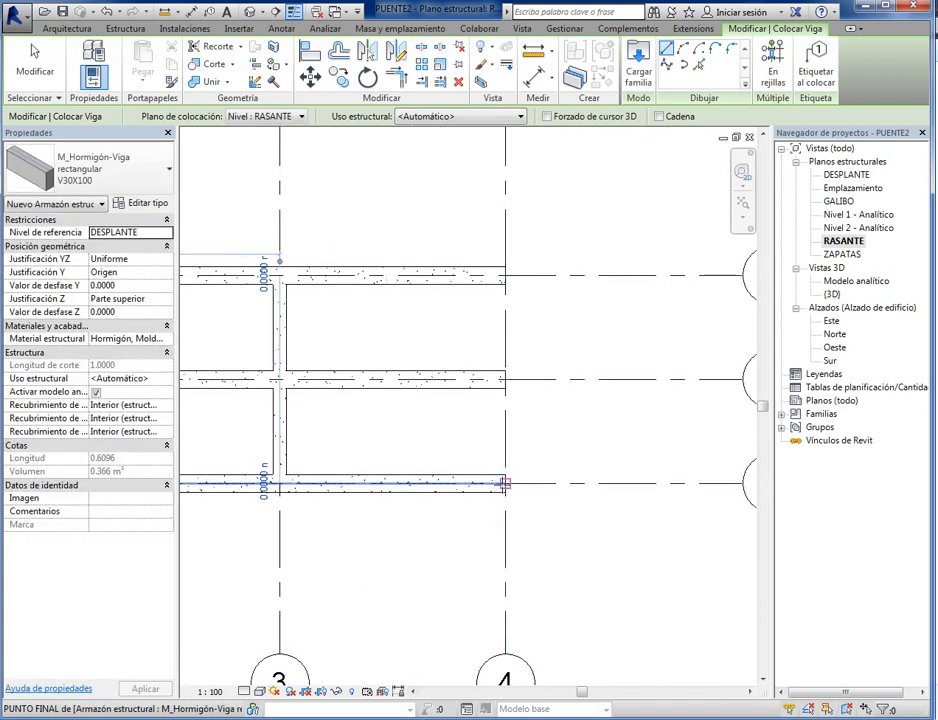
click(505, 485)
click(505, 275)
scroll(480, 480, down, 4)
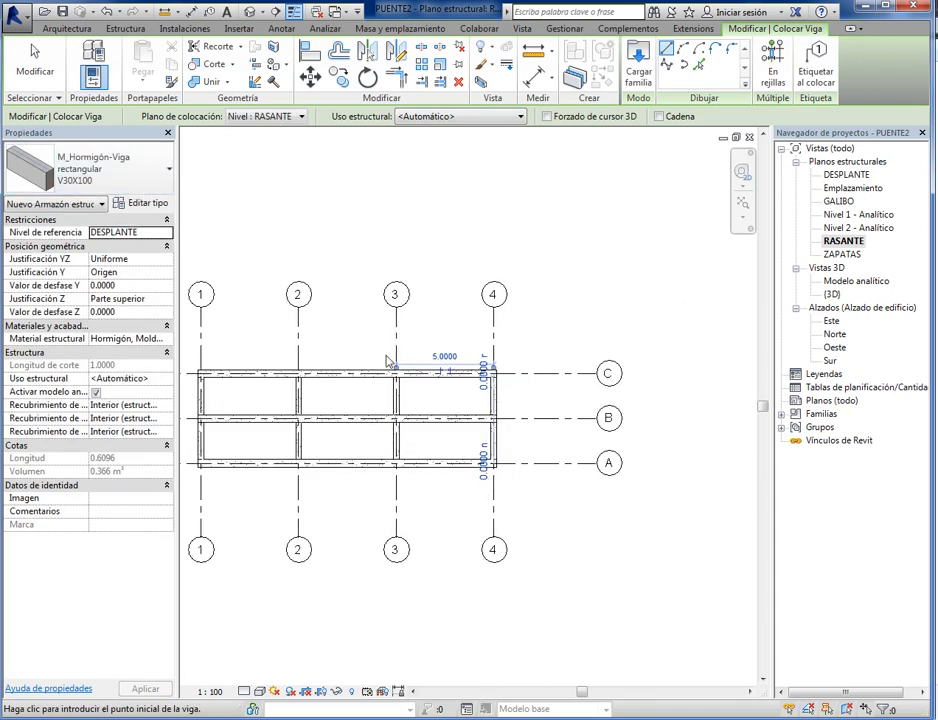
key(Escape)
key(Escape)
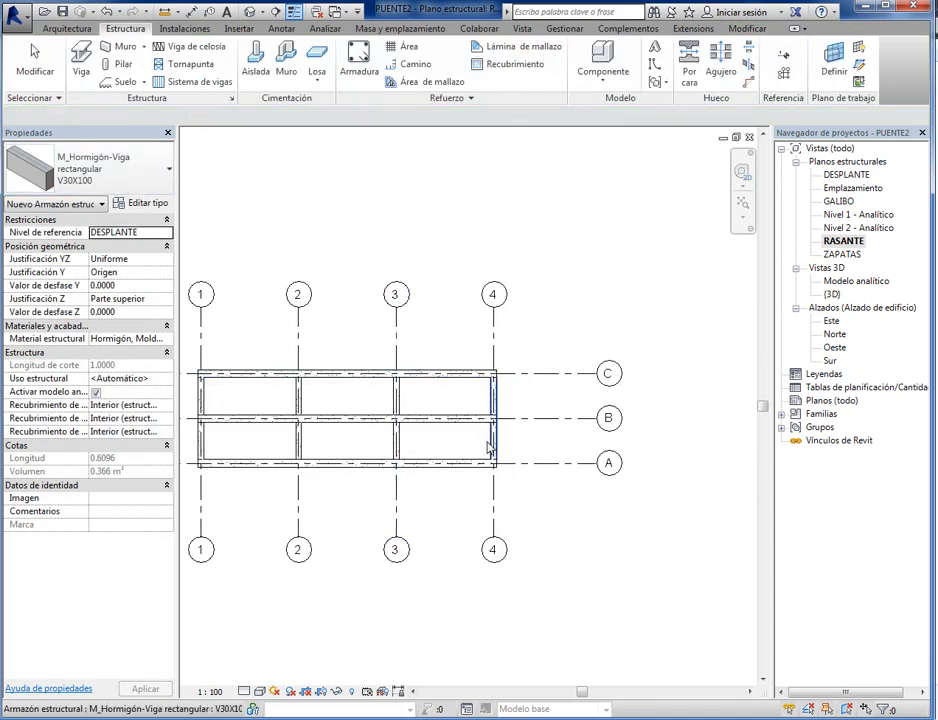
- Open the {3D} view and examine the whole frame of longitudinal and cross beams
middle_drag(387, 484, 457, 485)
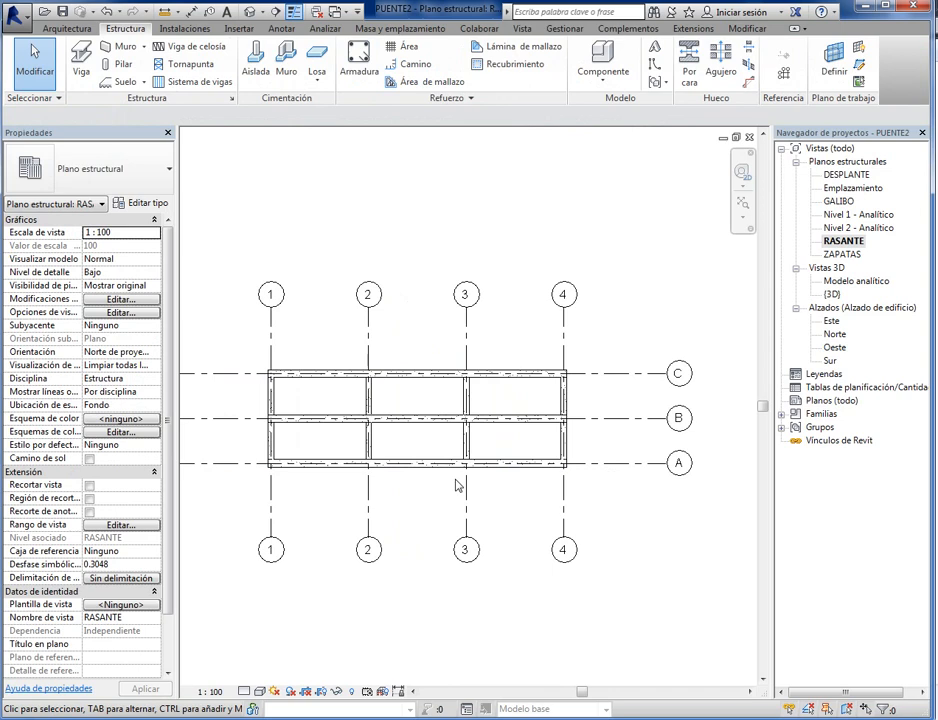
double_click(832, 294)
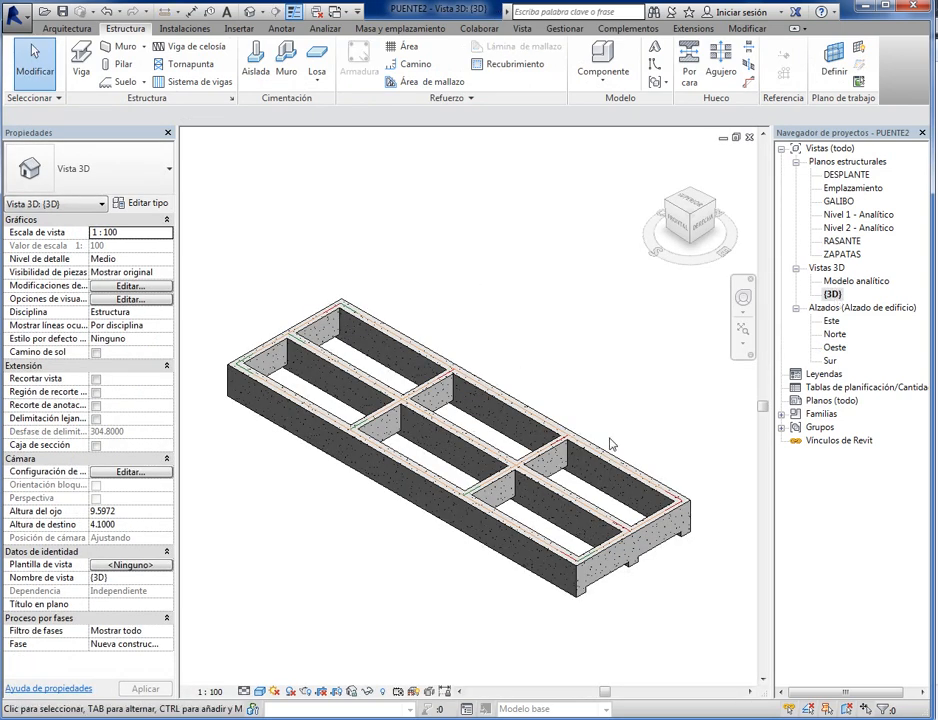
scroll(605, 420, up, 2)
scroll(607, 540, down, 2)
middle_drag(398, 450, 463, 484)
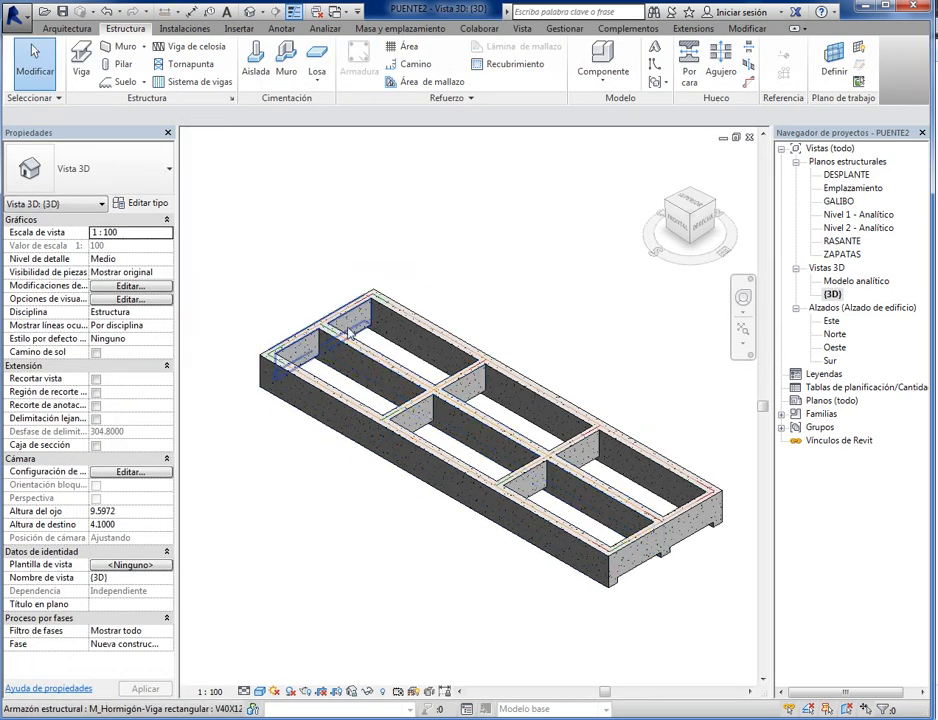
middle_drag(724, 543, 655, 534)
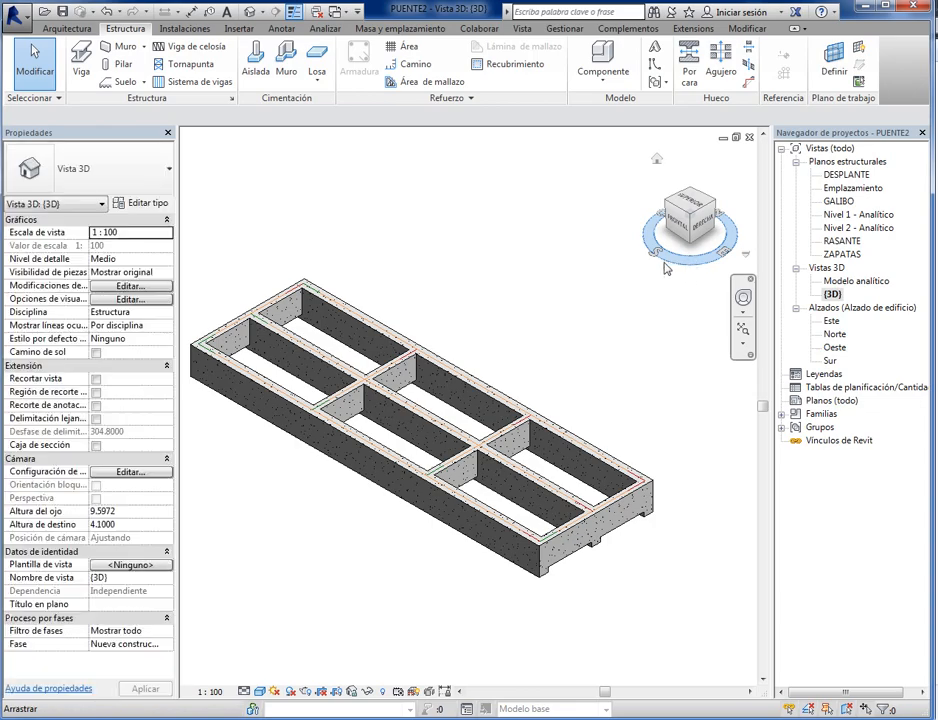
mouse_move(664, 263)
mouse_down()
mouse_move(593, 239)
mouse_move(666, 262)
mouse_move(748, 262)
mouse_move(624, 254)
mouse_move(720, 262)
mouse_move(640, 257)
mouse_move(720, 262)
mouse_move(660, 260)
mouse_up()
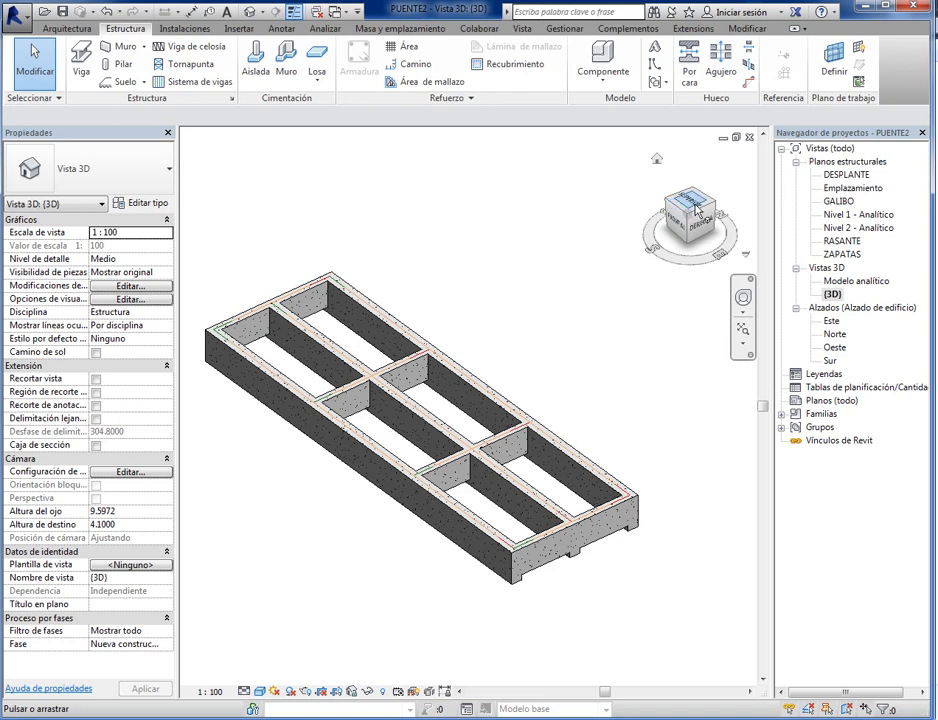
- Inspect the beam frame from the right side, the front and underneath, and return to the home view
click(705, 228)
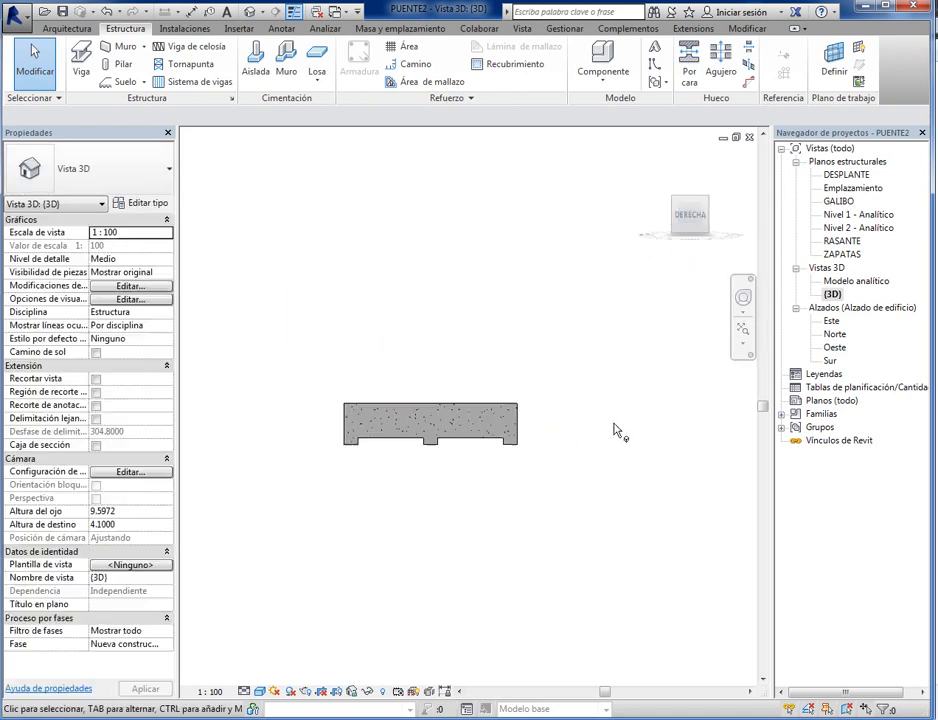
click(675, 205)
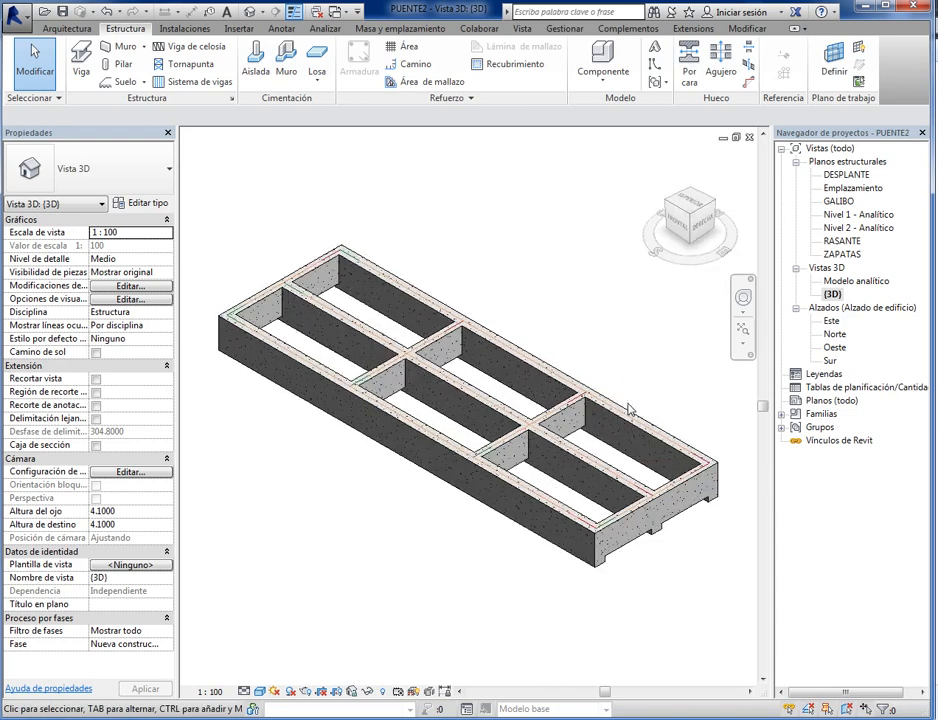
click(677, 226)
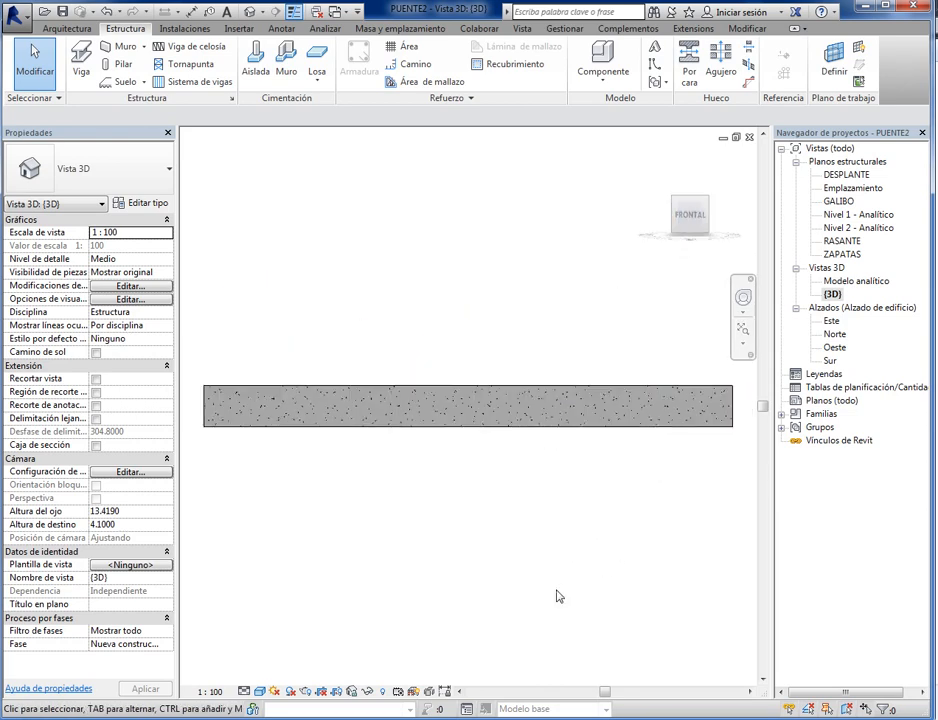
click(672, 238)
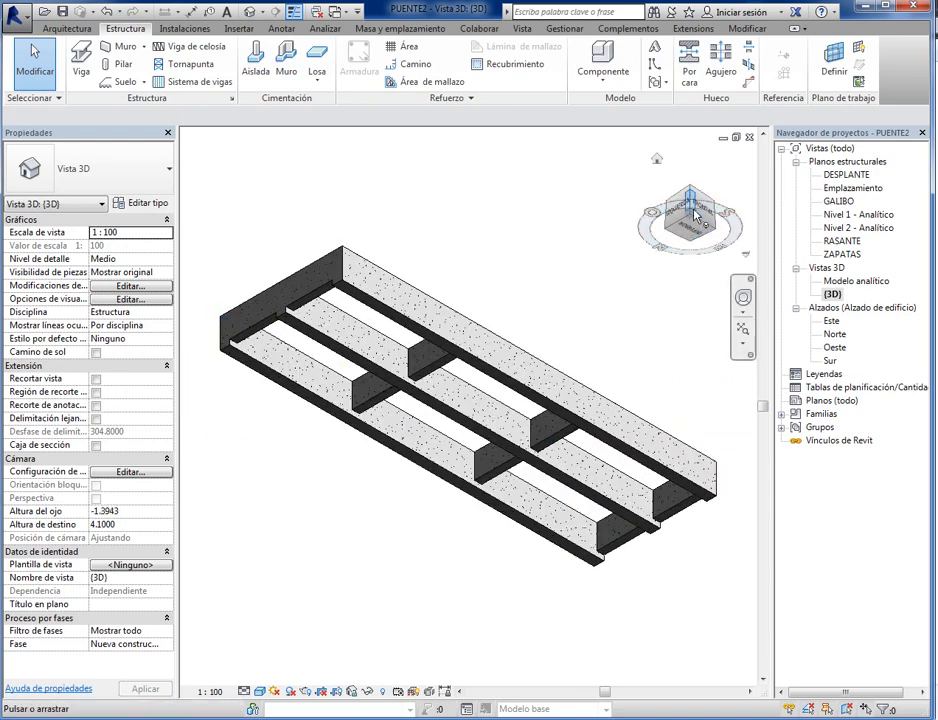
click(693, 218)
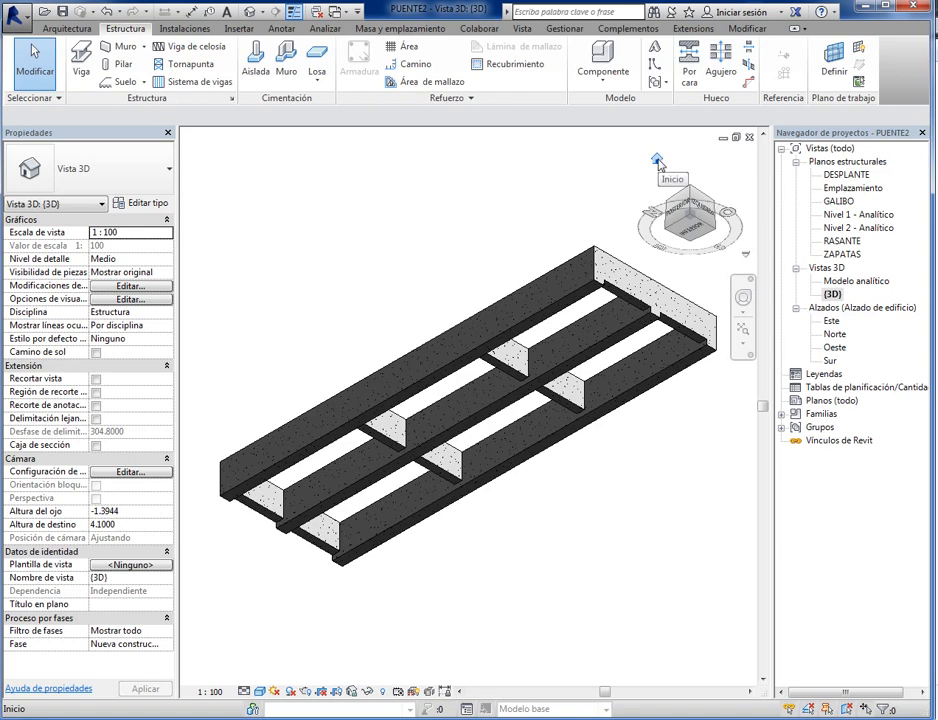
click(657, 162)
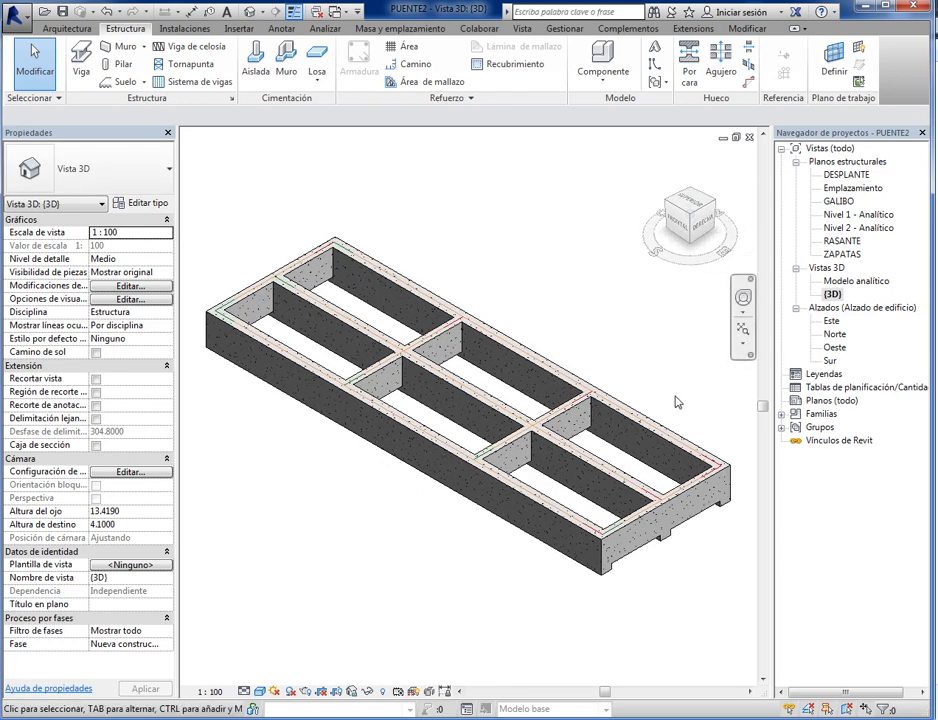
- Examine the beam frame with the full navigation wheel's zoom, orbit and rewind tools, and close the wheel
click(744, 298)
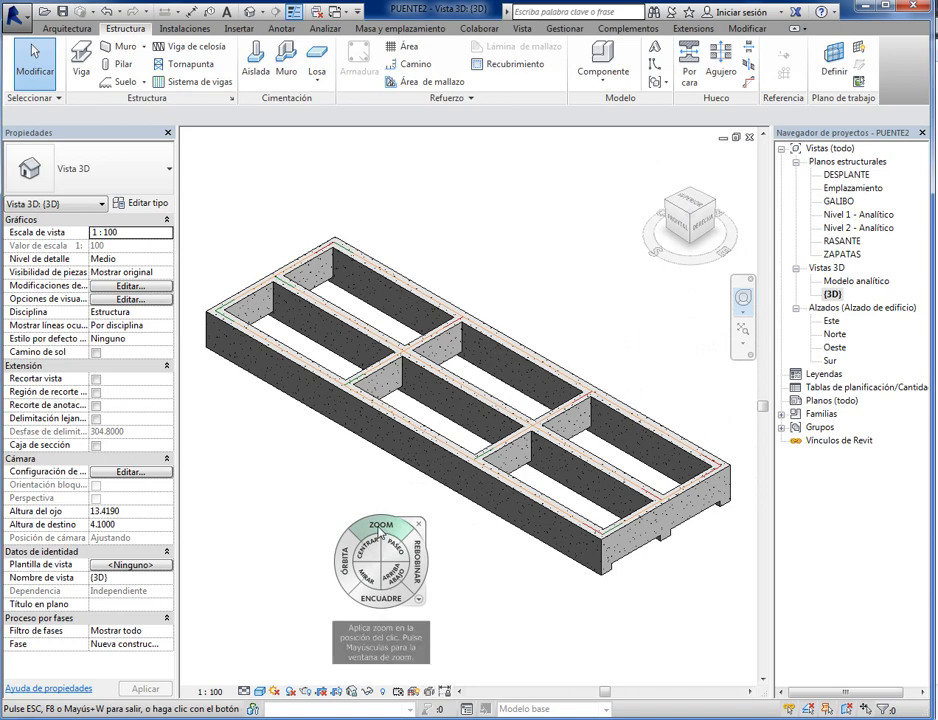
click(381, 527)
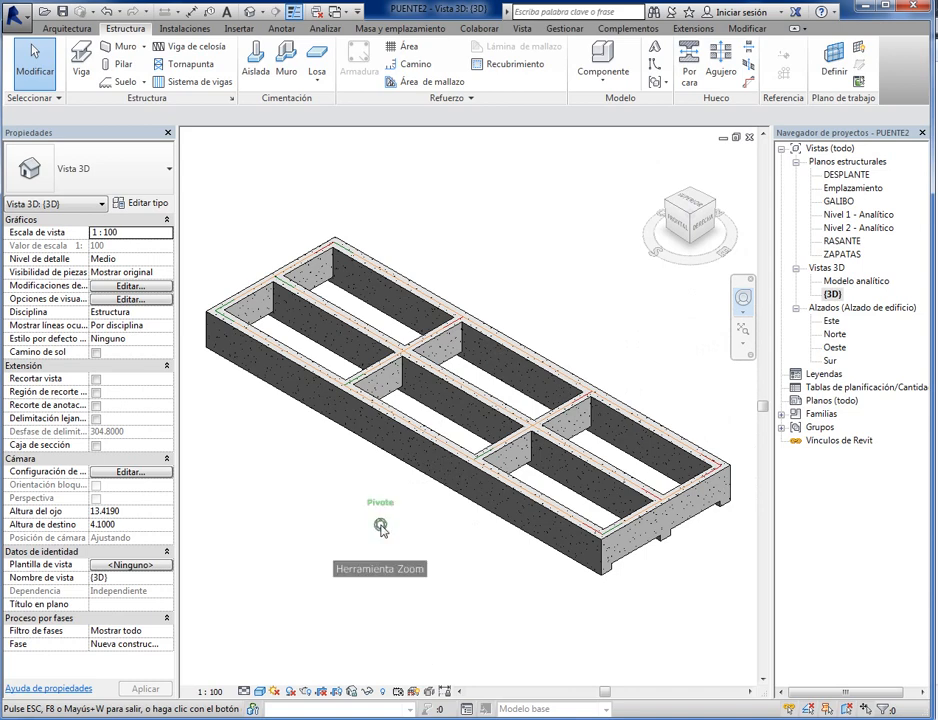
drag(381, 527, 427, 578)
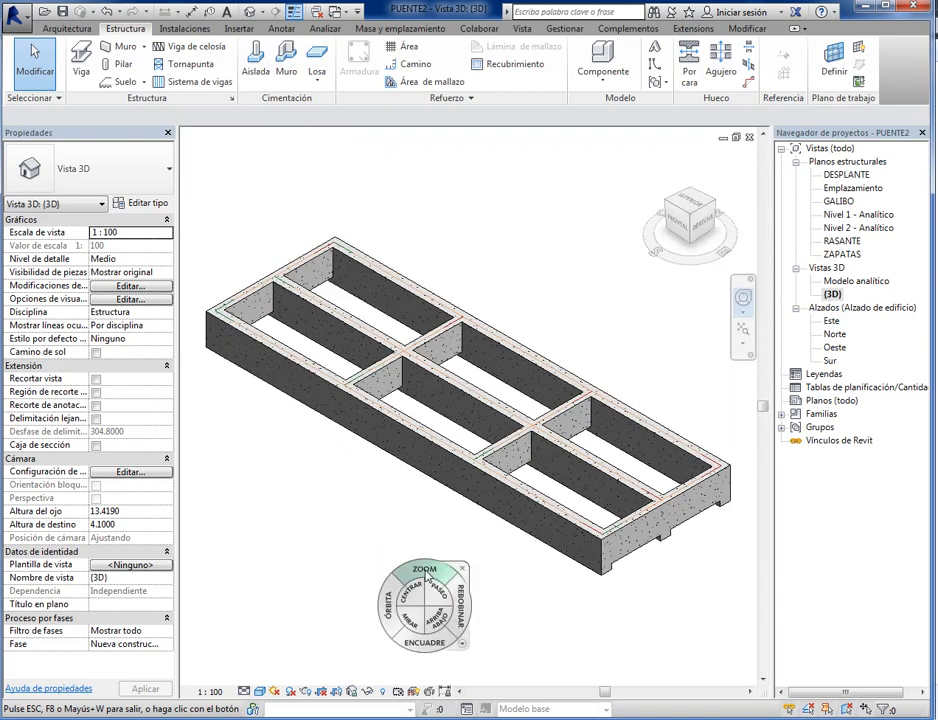
mouse_move(393, 534)
mouse_down()
mouse_move(328, 518)
mouse_move(274, 467)
mouse_move(313, 383)
mouse_move(436, 329)
mouse_move(467, 452)
mouse_move(419, 588)
mouse_move(406, 535)
mouse_up()
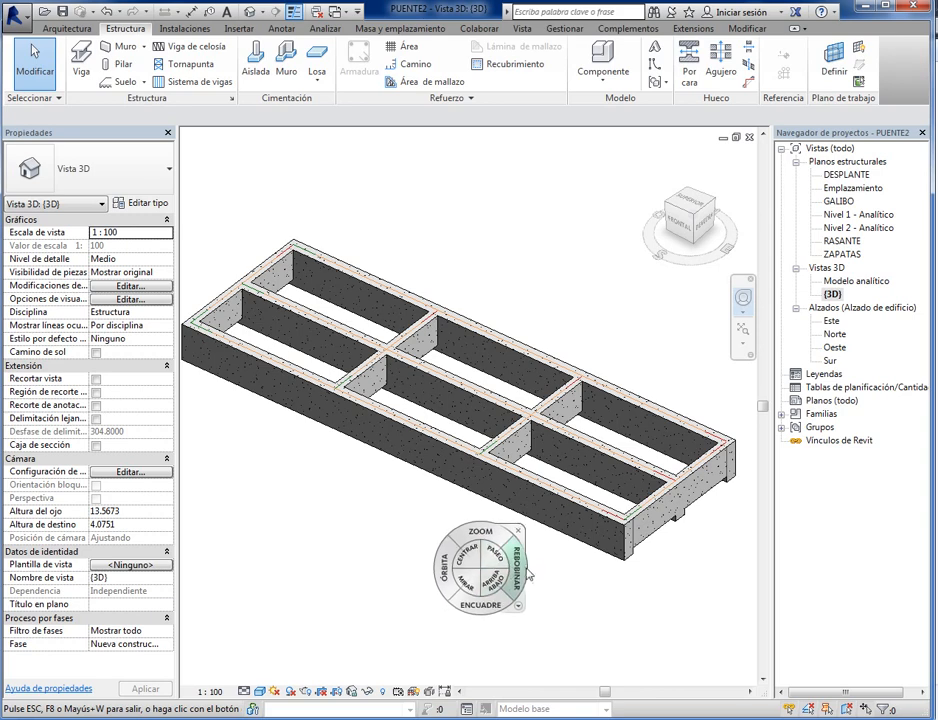
drag(515, 568, 350, 598)
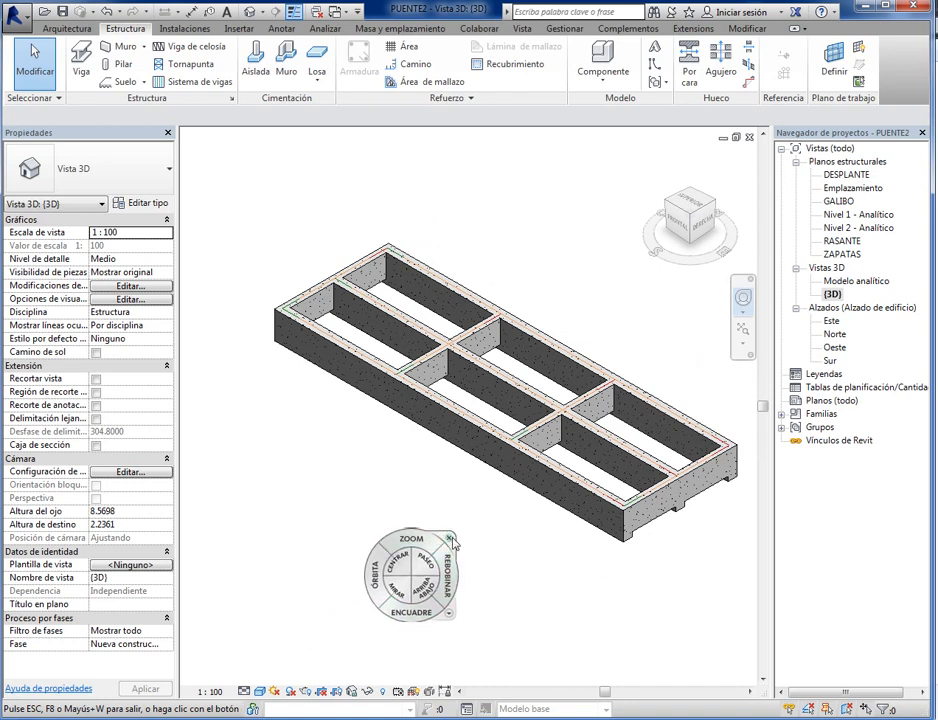
click(451, 537)
- Examine the cross-beam junctions up close and from slightly different angles, and fit the whole model in the window
middle_drag(510, 560, 424, 580)
scroll(486, 428, up, 10)
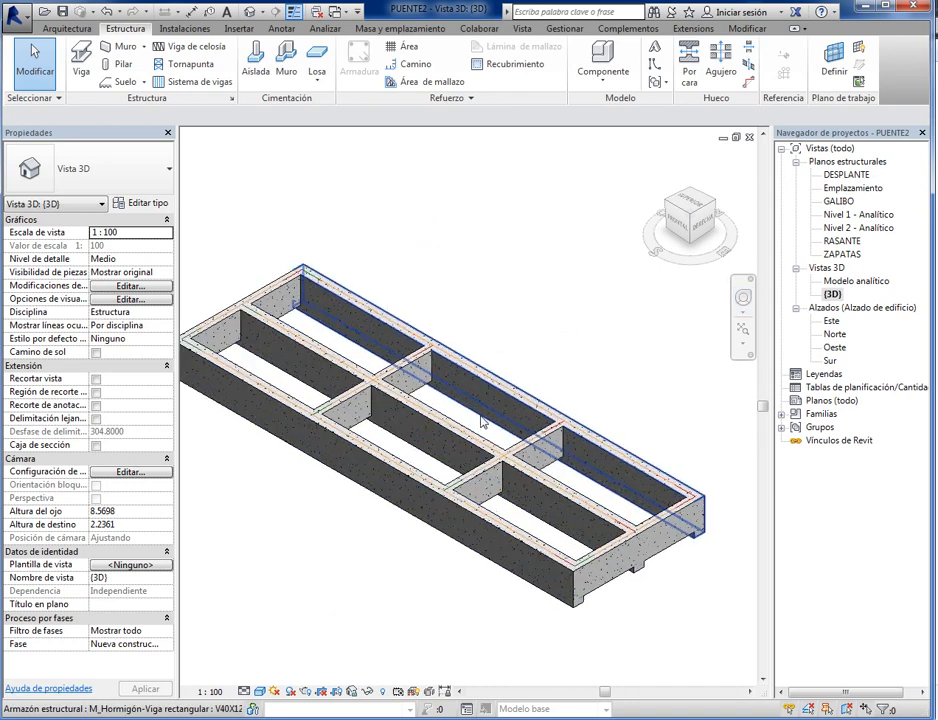
scroll(470, 473, down, 8)
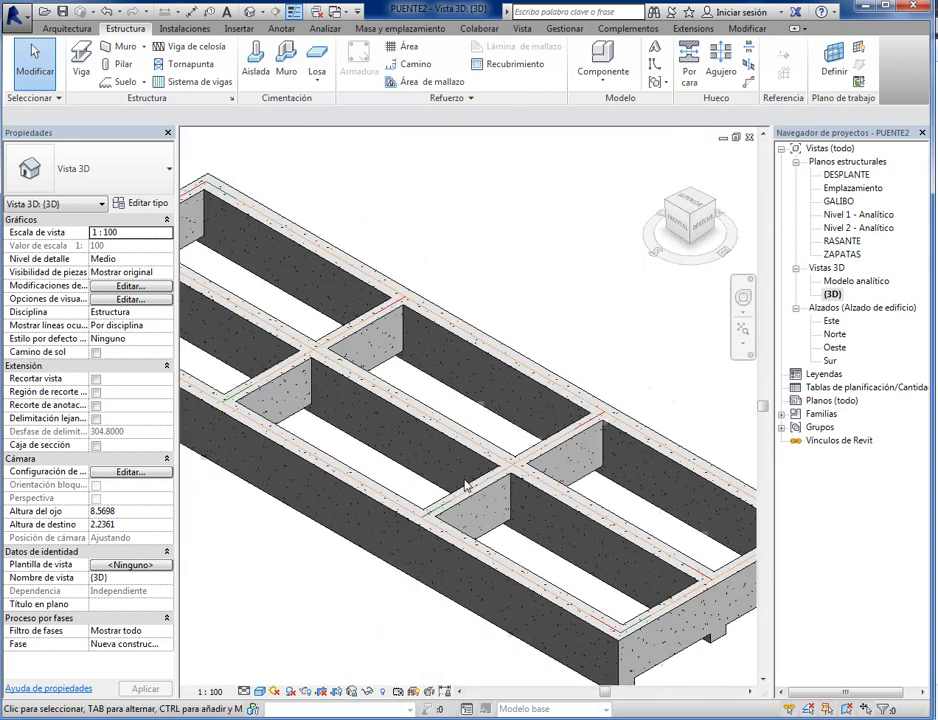
scroll(479, 549, up, 3)
scroll(479, 549, up, 5)
scroll(481, 553, down, 6)
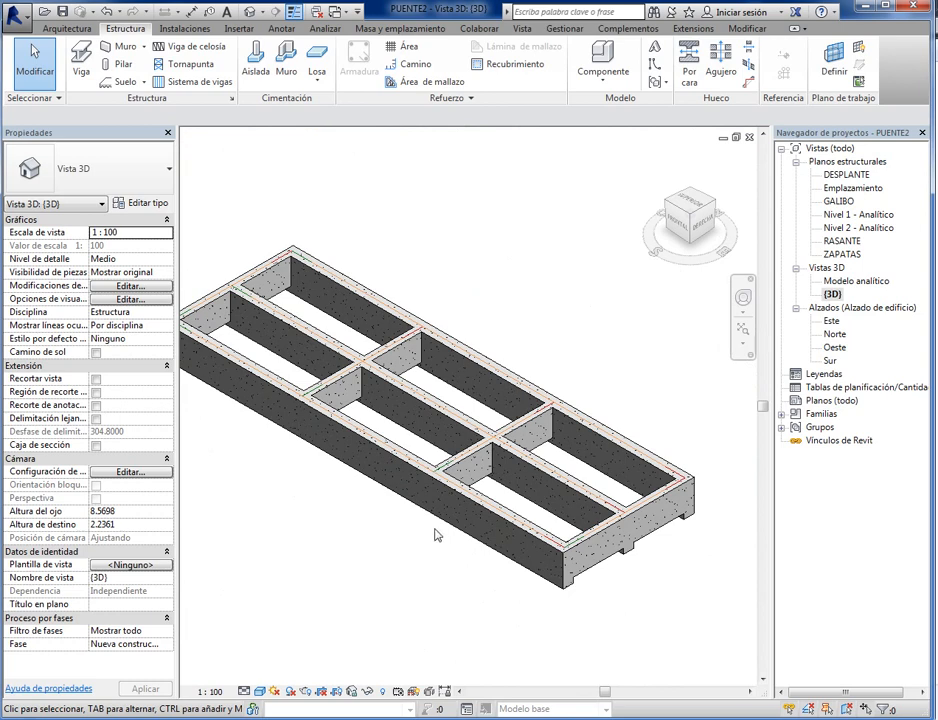
middle_drag(435, 535, 422, 594)
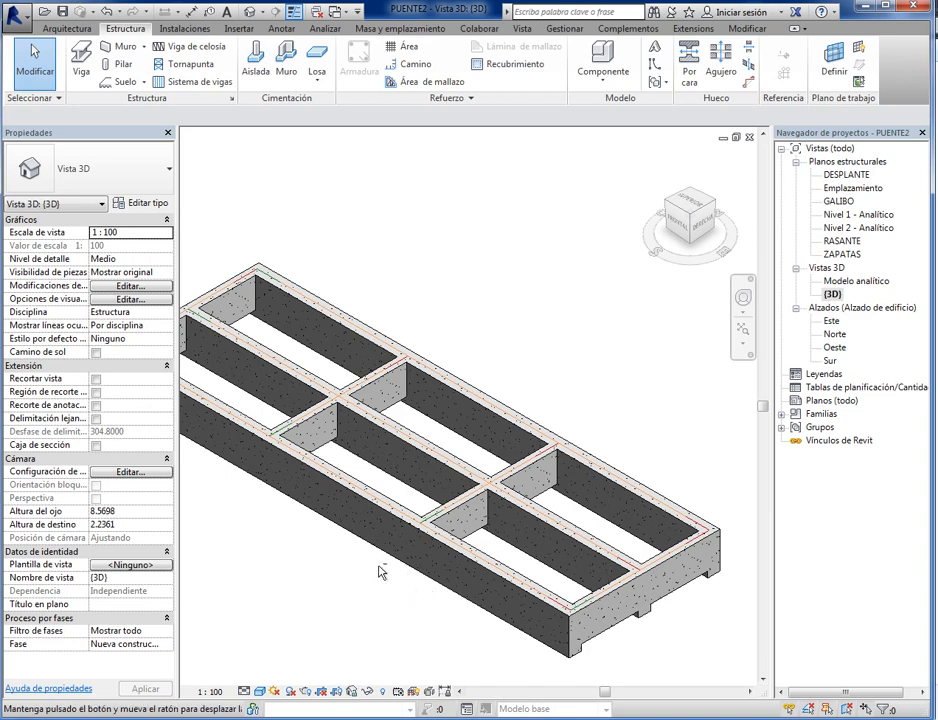
shift+middle_drag(381, 572, 419, 538)
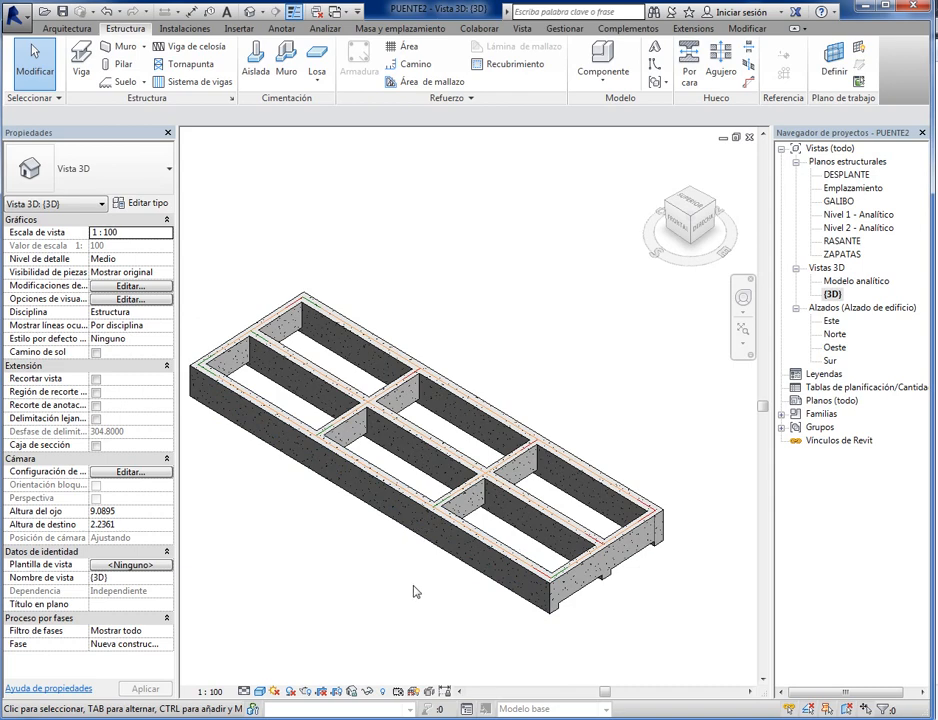
mouse_move(416, 593)
ctrl+middle_down()
mouse_move(425, 599)
mouse_move(427, 402)
mouse_move(421, 680)
mouse_move(423, 470)
mouse_move(419, 590)
ctrl+middle_up()
scroll(622, 433, down, 10)
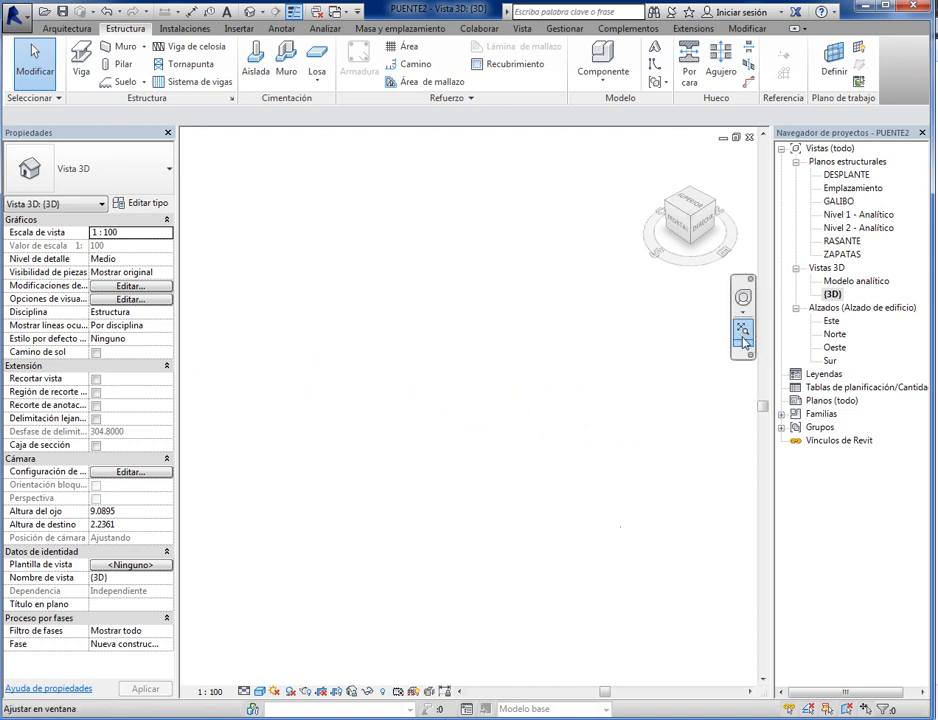
click(744, 347)
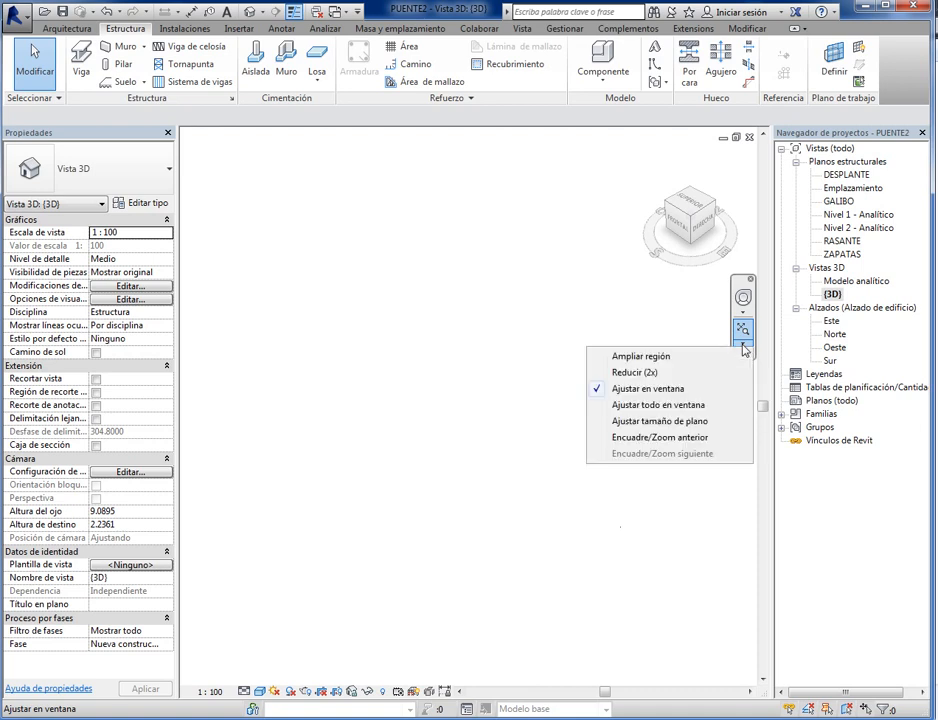
click(675, 407)
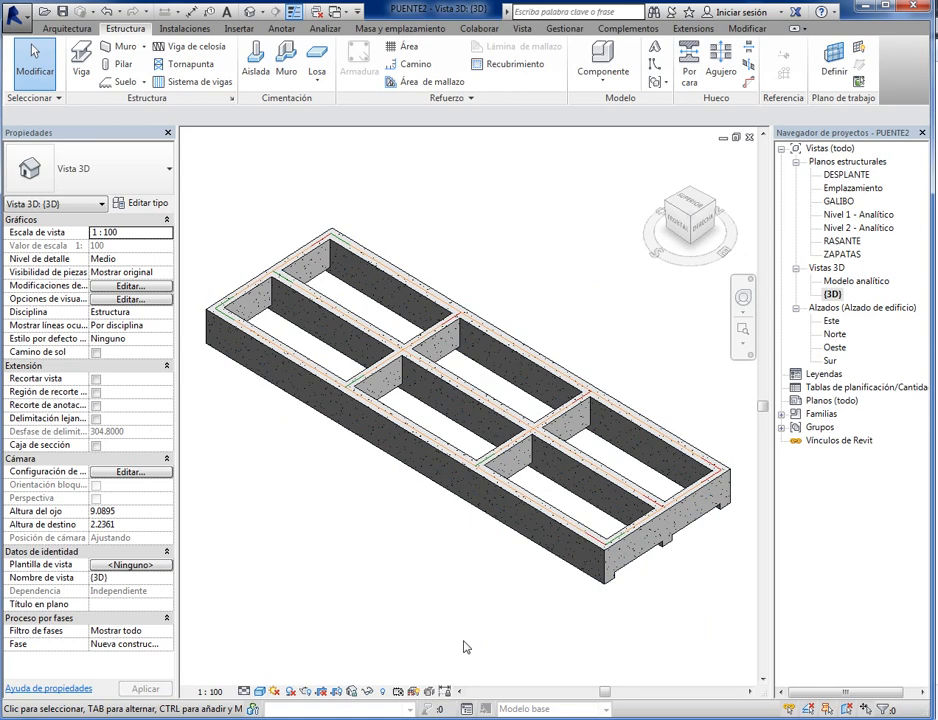
- Duplicate the type of the V30X100 end beam on grid line 4 as V30X120
middle_drag(505, 603, 425, 607)
scroll(515, 560, up, 3)
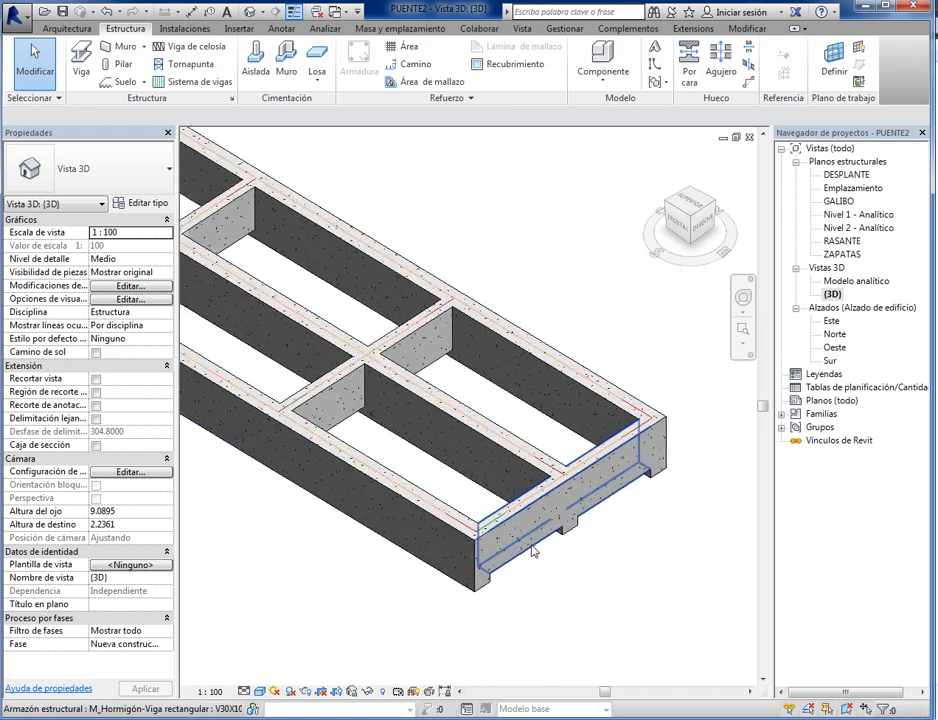
scroll(520, 557, down, 5)
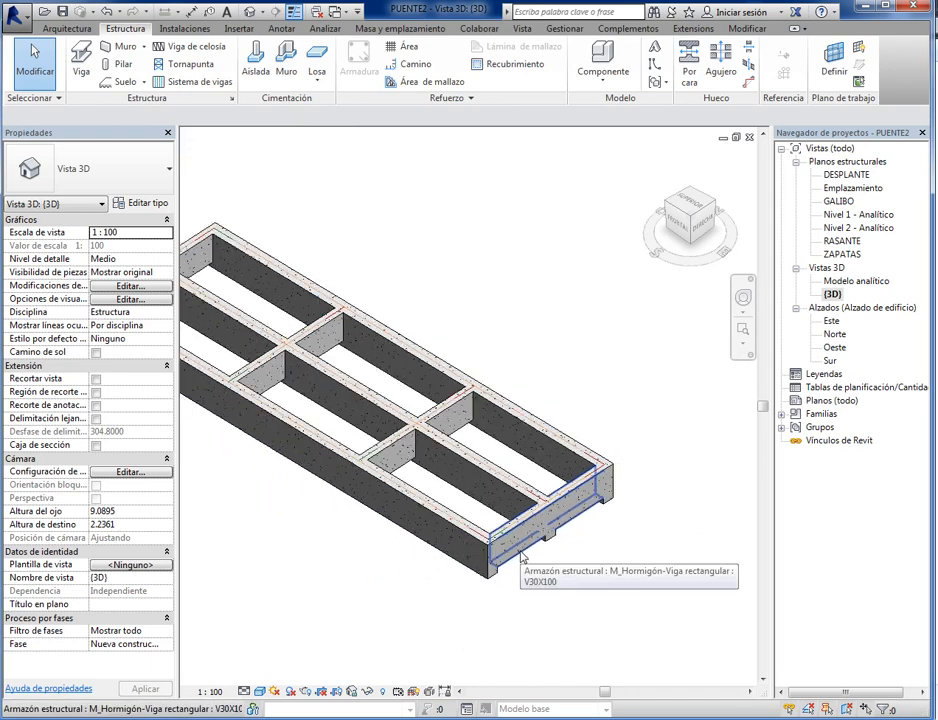
scroll(555, 580, up, 6)
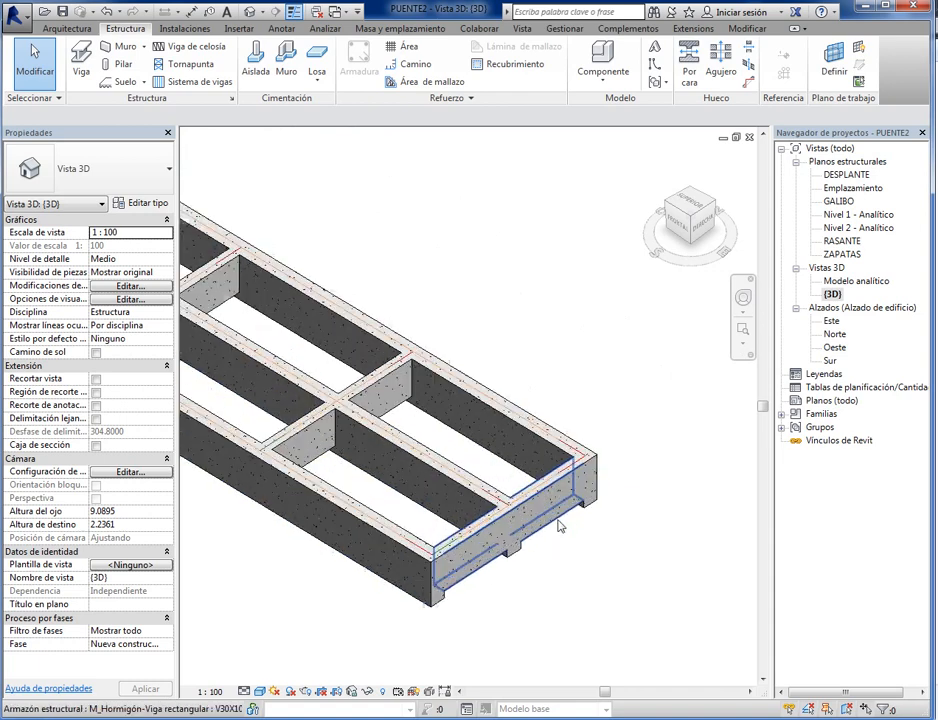
scroll(612, 478, down, 2)
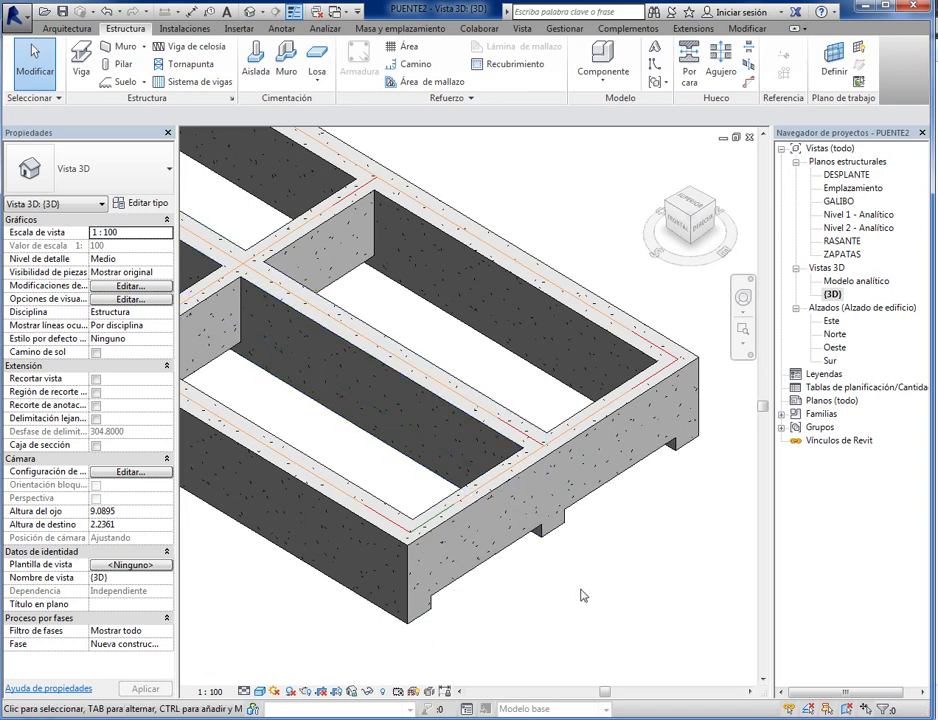
click(511, 576)
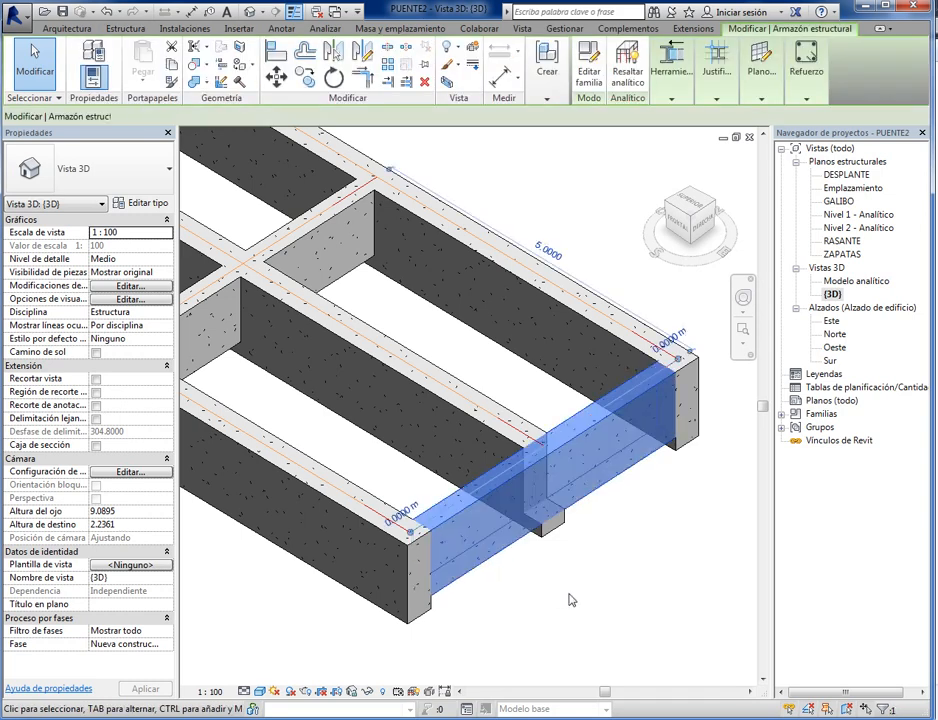
click(145, 203)
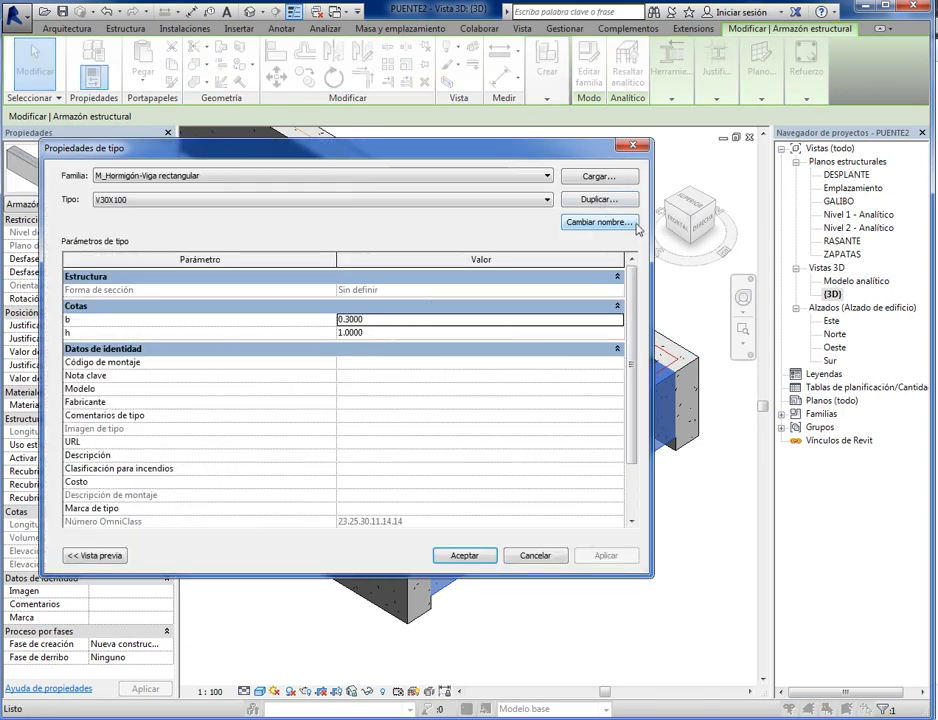
click(598, 199)
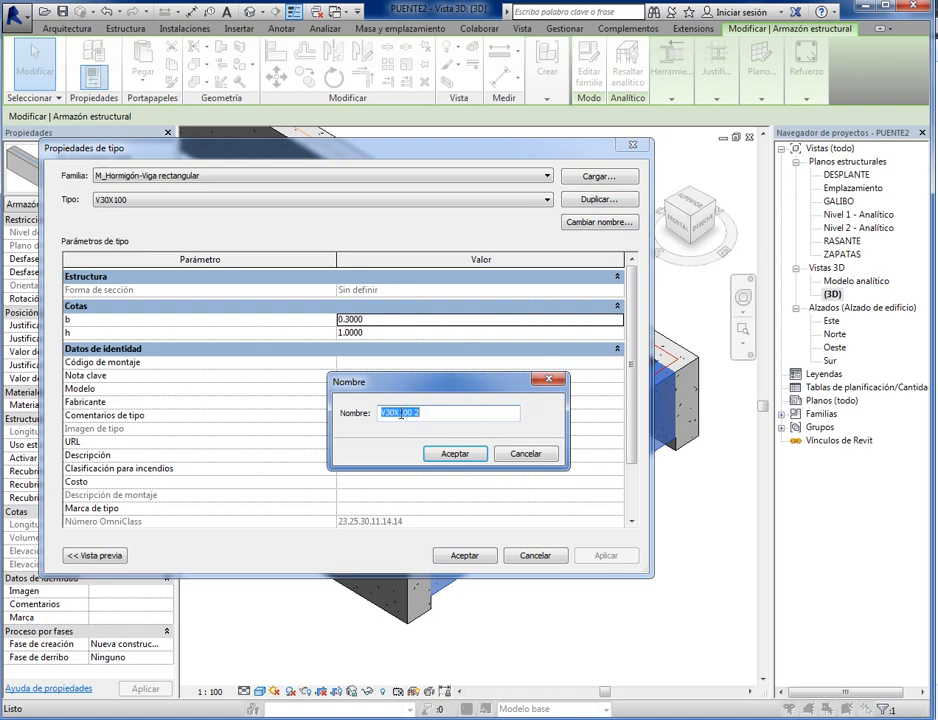
drag(399, 412, 441, 412)
text(120)
click(455, 454)
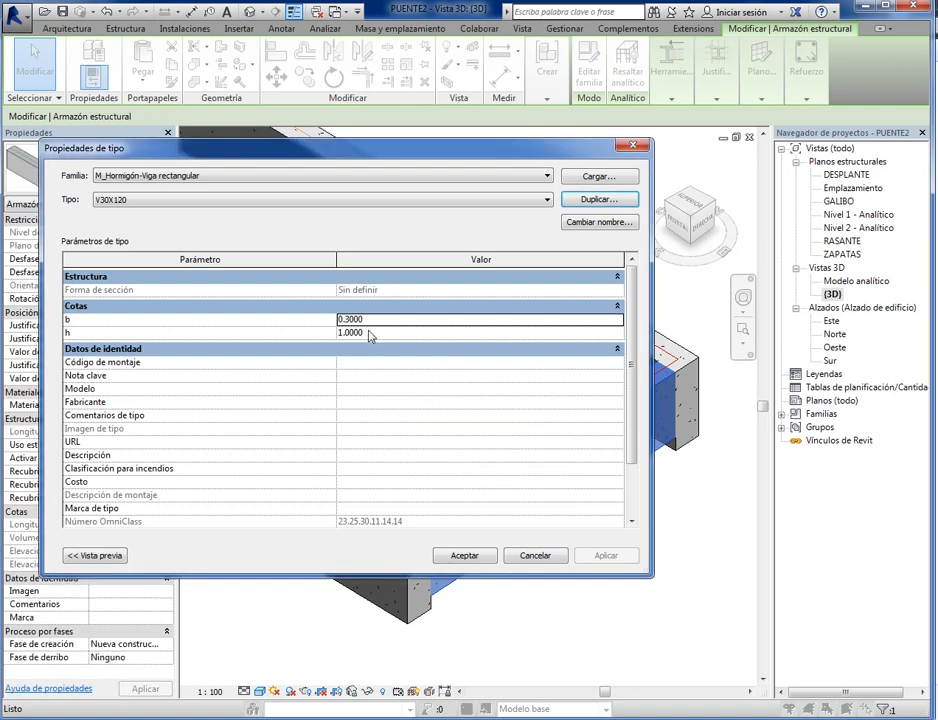
- Set the V30X120 type's h dimension to 1.2 m, apply it to the end beam and clear the selection
click(368, 334)
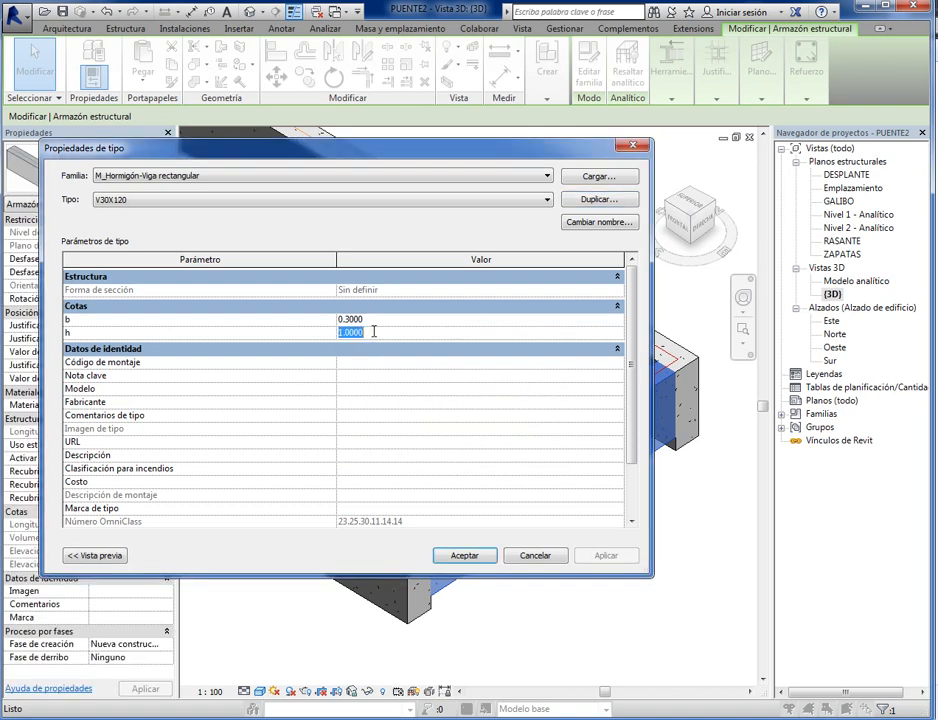
text(1.2)
click(476, 559)
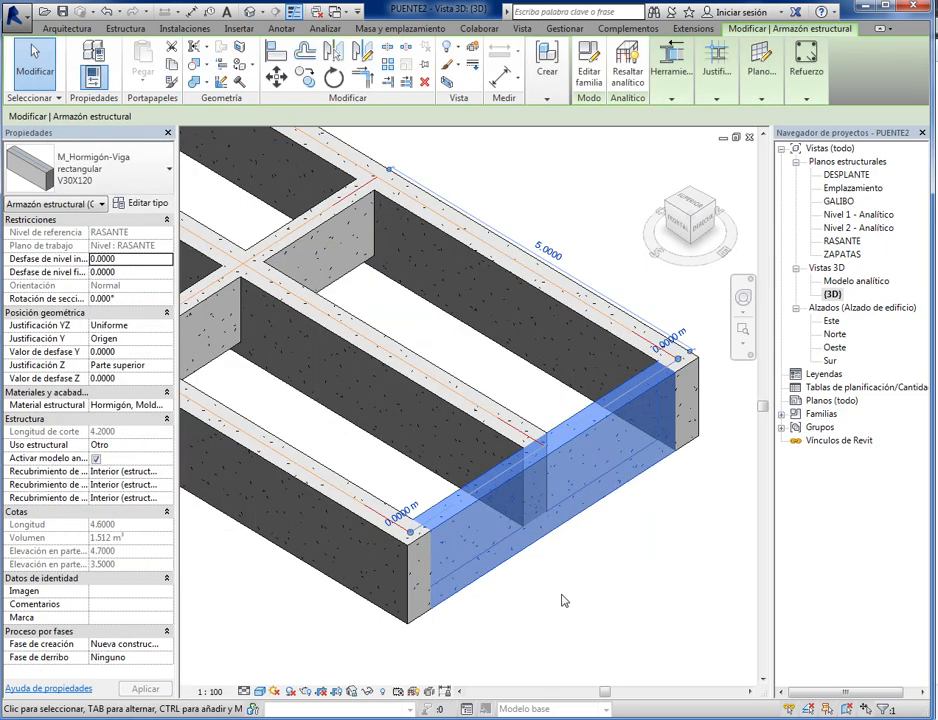
click(643, 590)
scroll(643, 590, down, 3)
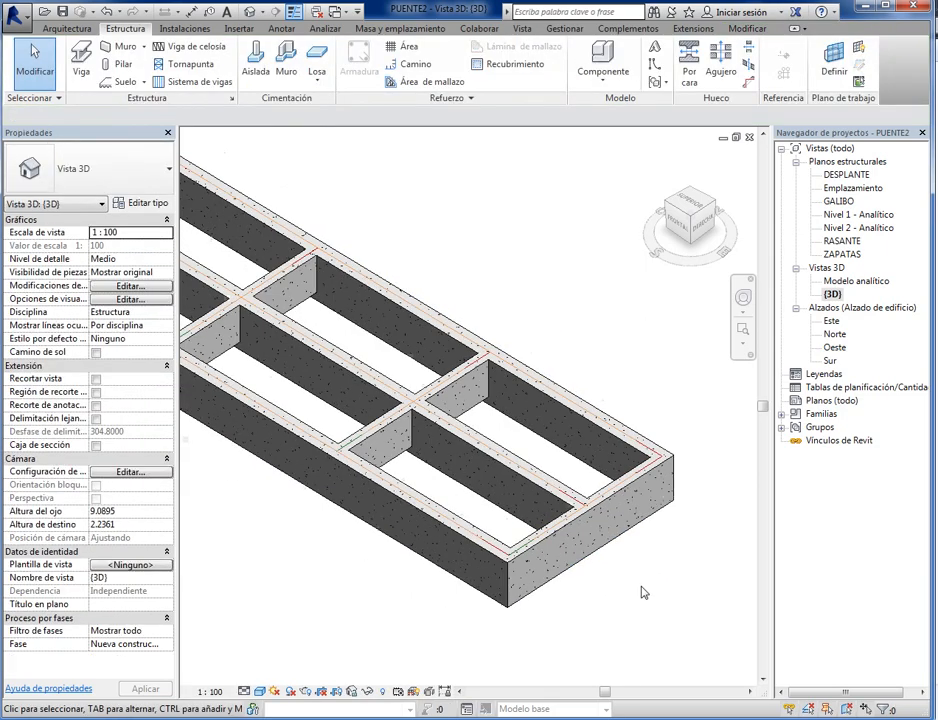
- Change the remaining V30X100 end beam, on grid line 1, to the V30X120 type and clear the selection
scroll(366, 341, up, 5)
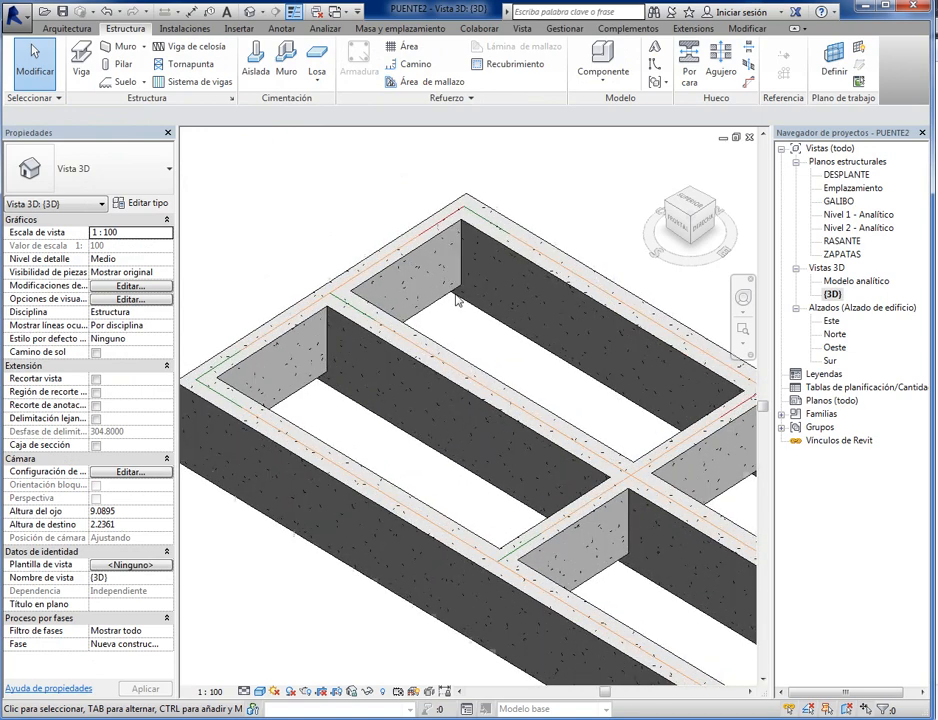
scroll(456, 287, up, 2)
scroll(425, 314, down, 4)
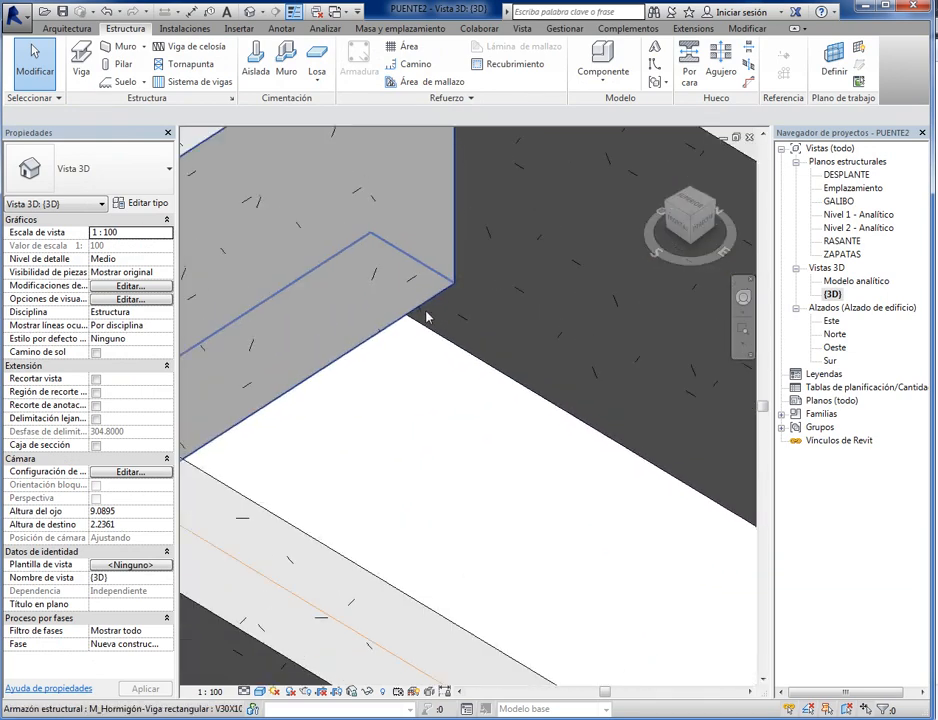
scroll(425, 325, down, 4)
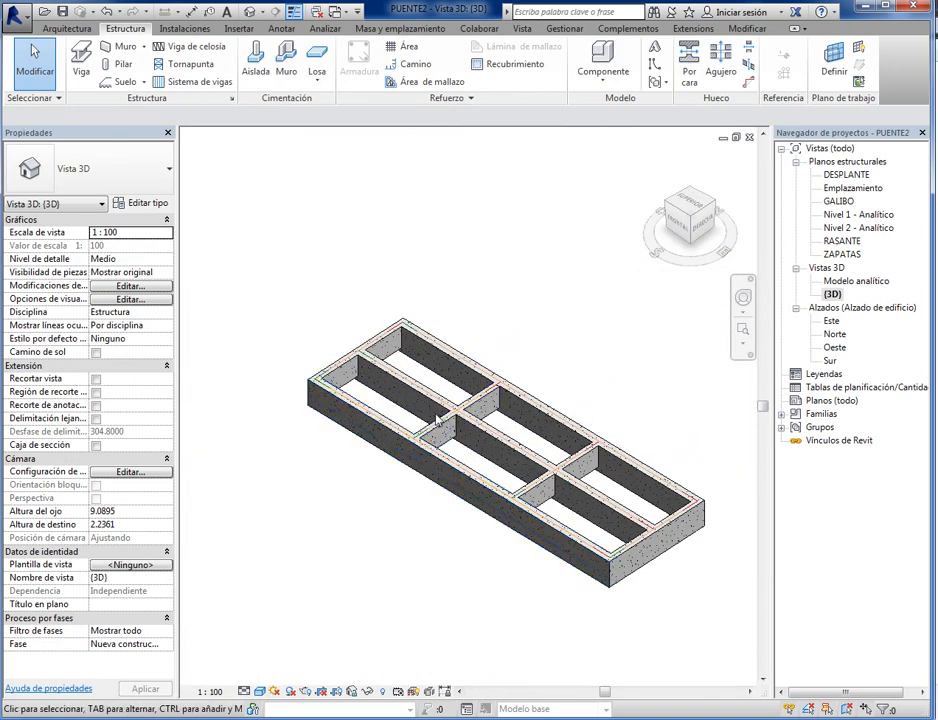
shift+middle_drag(432, 442, 632, 468)
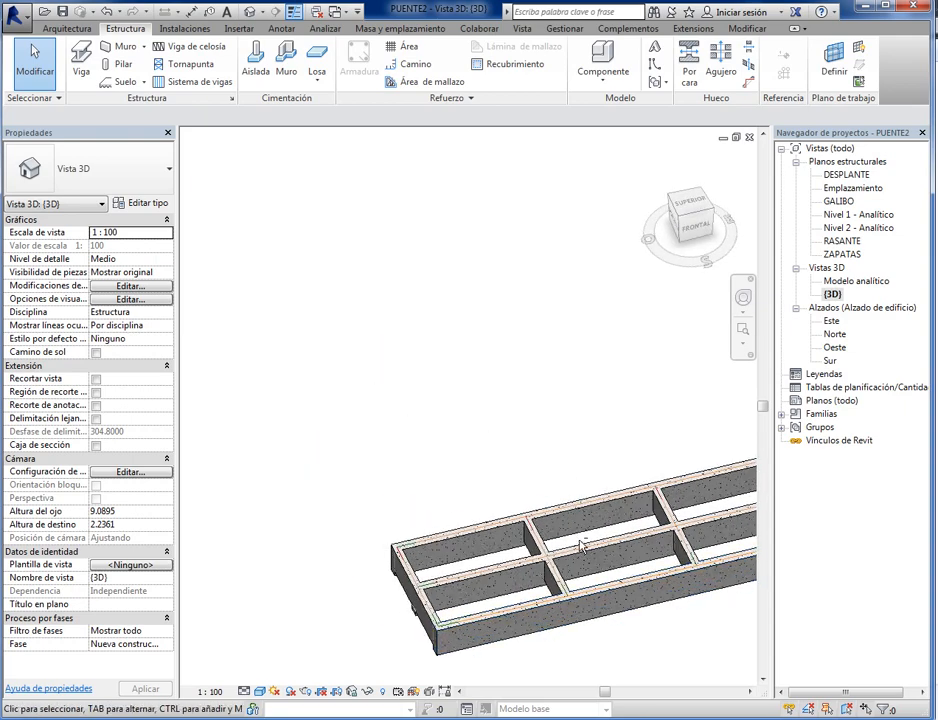
middle_drag(584, 546, 462, 364)
scroll(410, 438, up, 5)
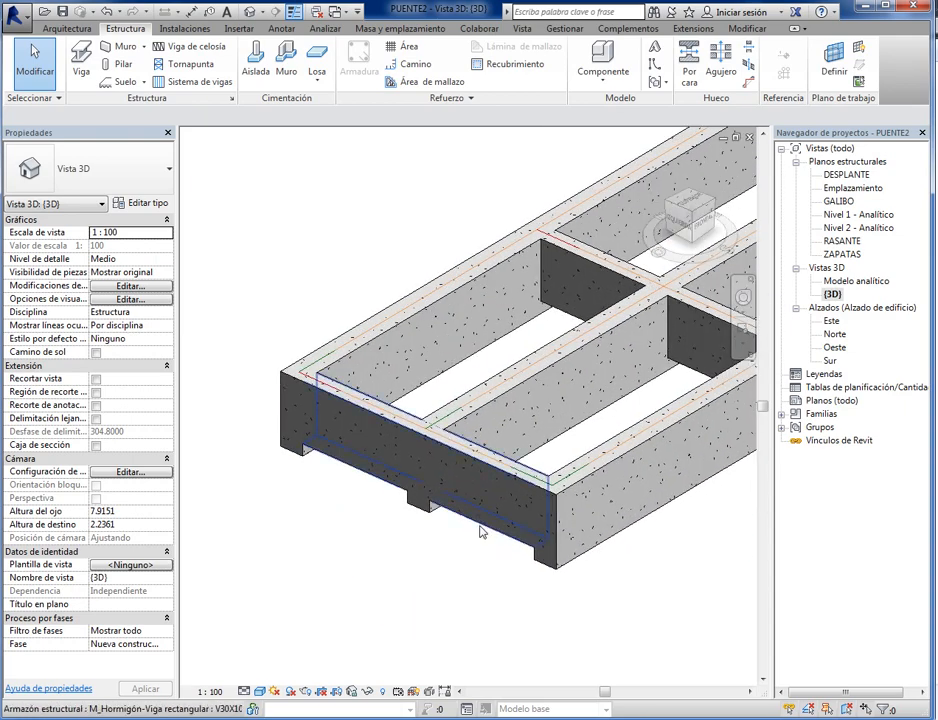
click(481, 531)
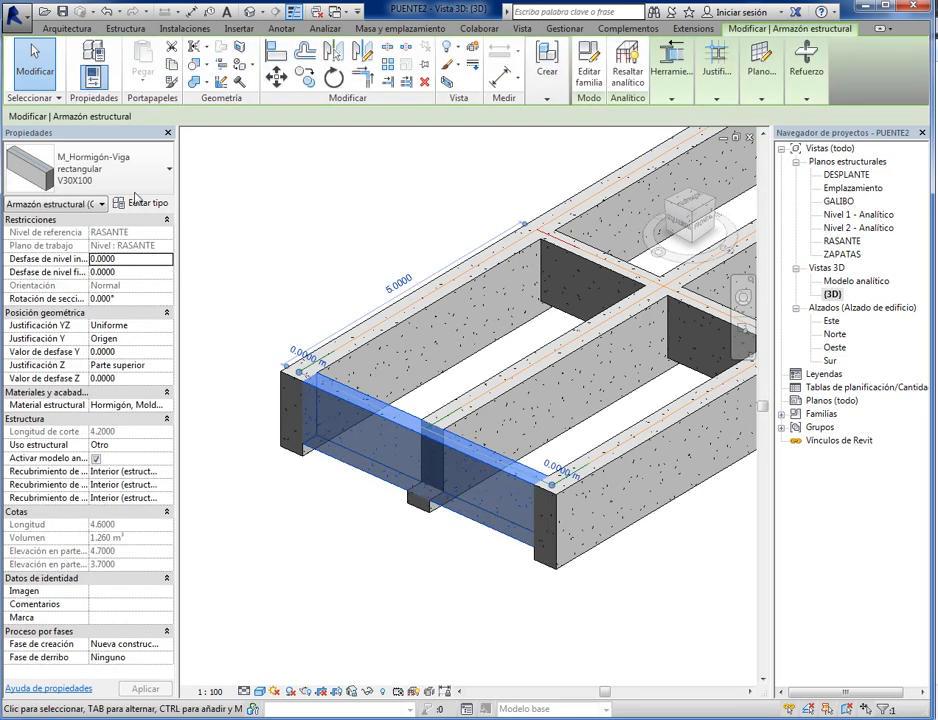
click(143, 181)
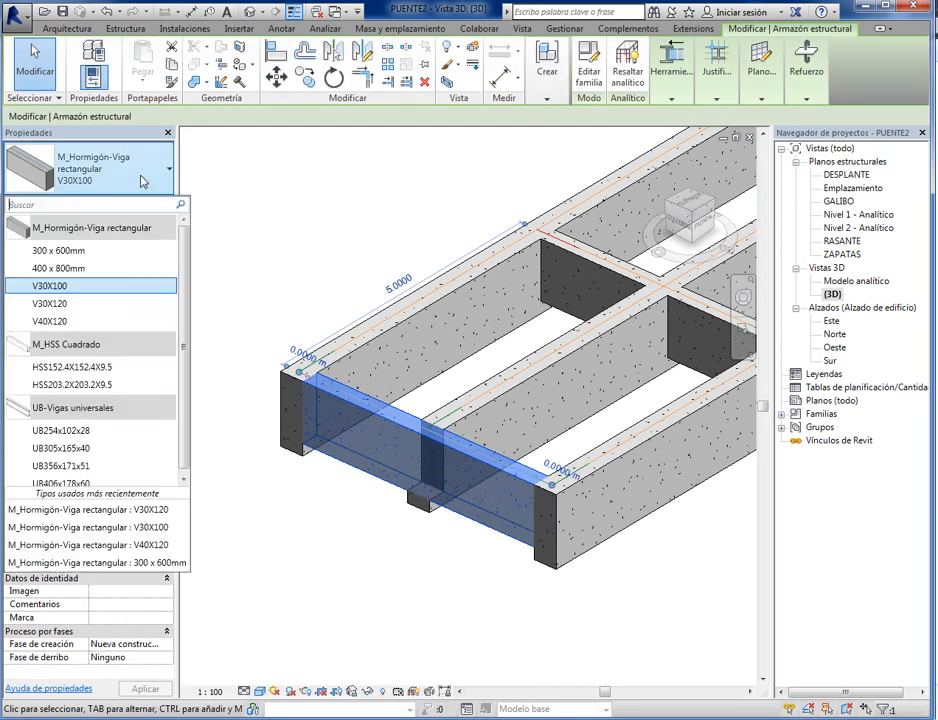
click(47, 311)
click(347, 618)
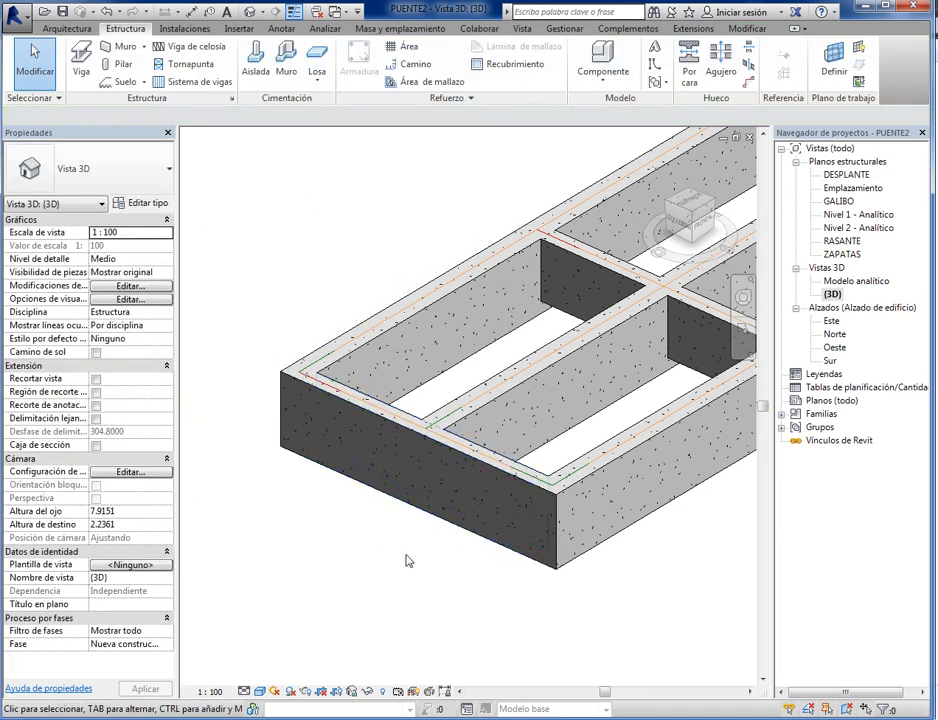
scroll(450, 570, down, 5)
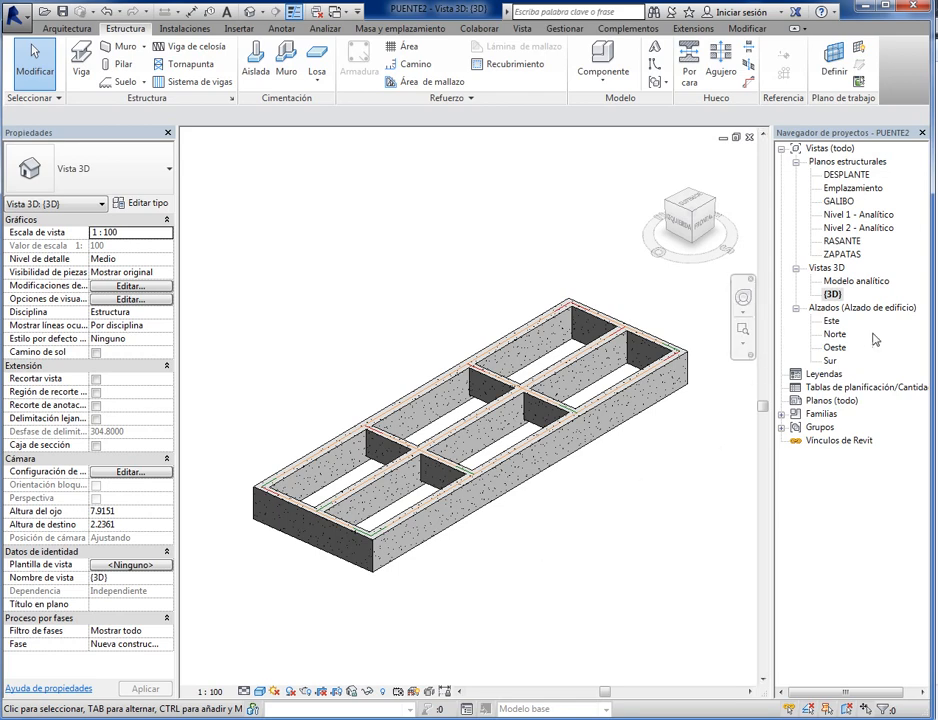
- Open the RASANTE structural plan and show the available floor (Suelo) tool variants
double_click(843, 241)
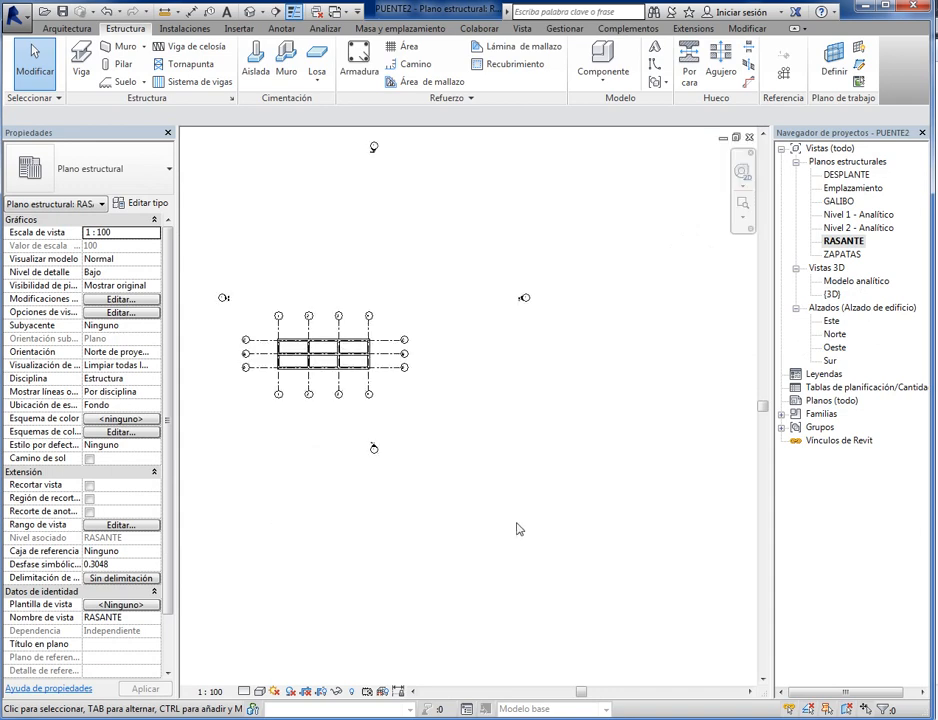
scroll(398, 446, up, 5)
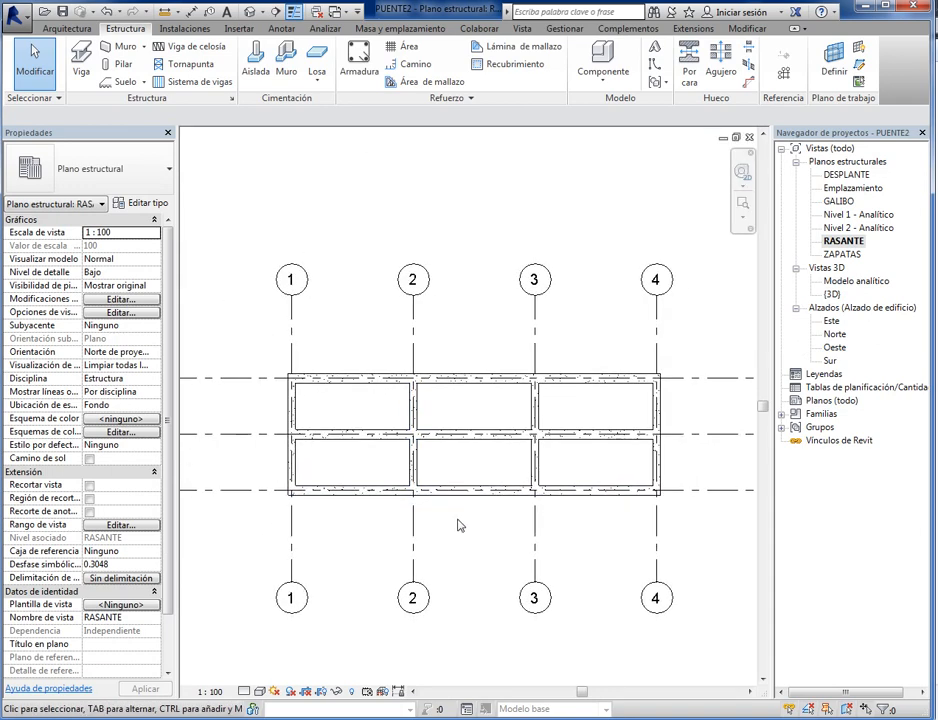
click(145, 84)
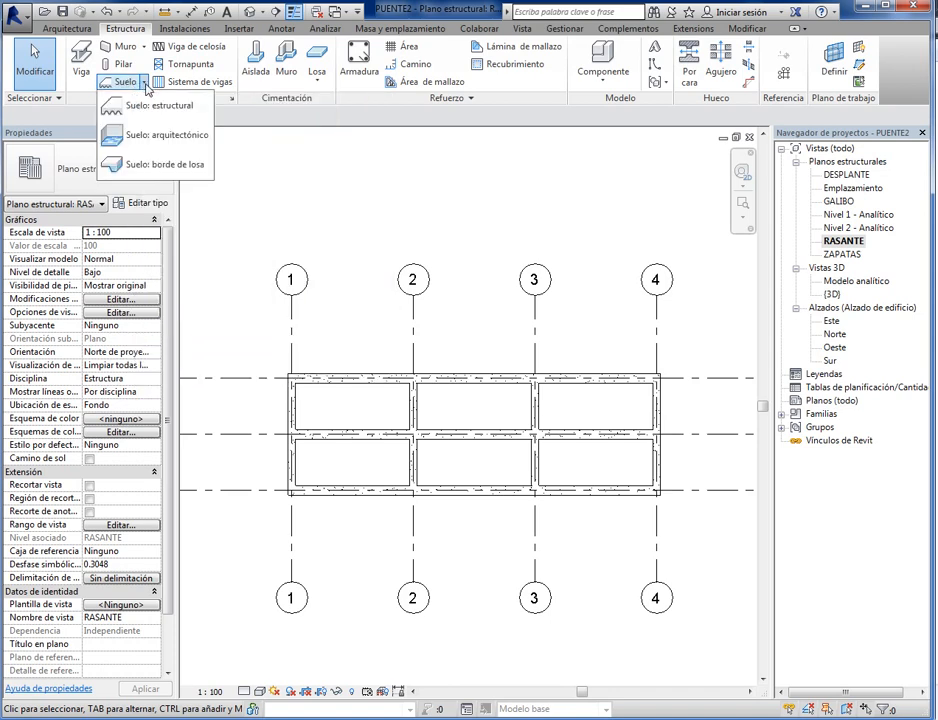
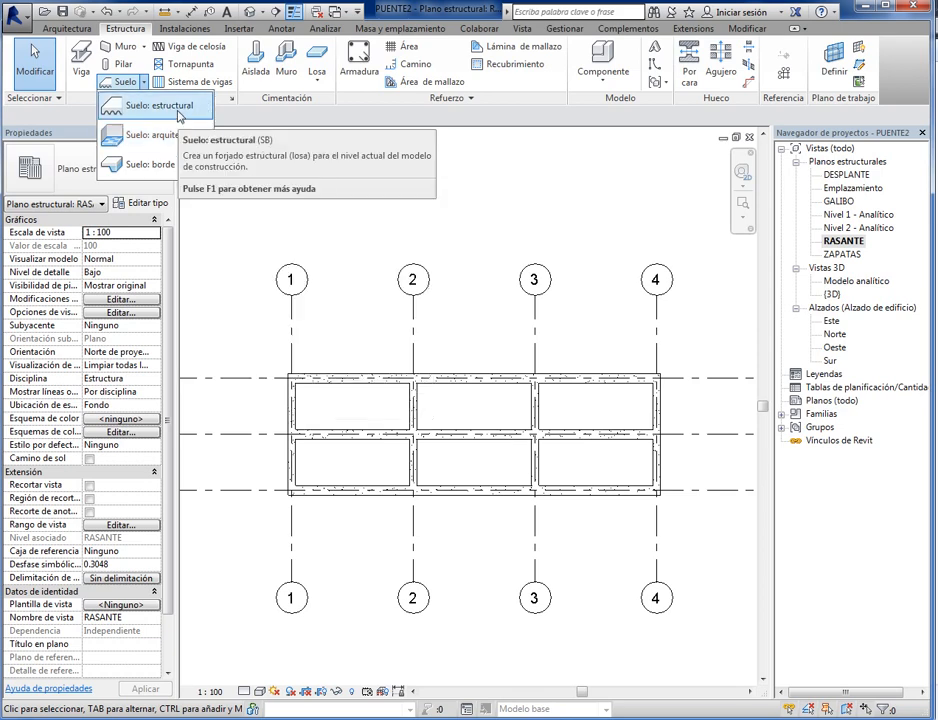
- Start a structural floor on the RASANTE level and sketch its rectangular boundary along the outer edges of the perimeter beams
click(176, 117)
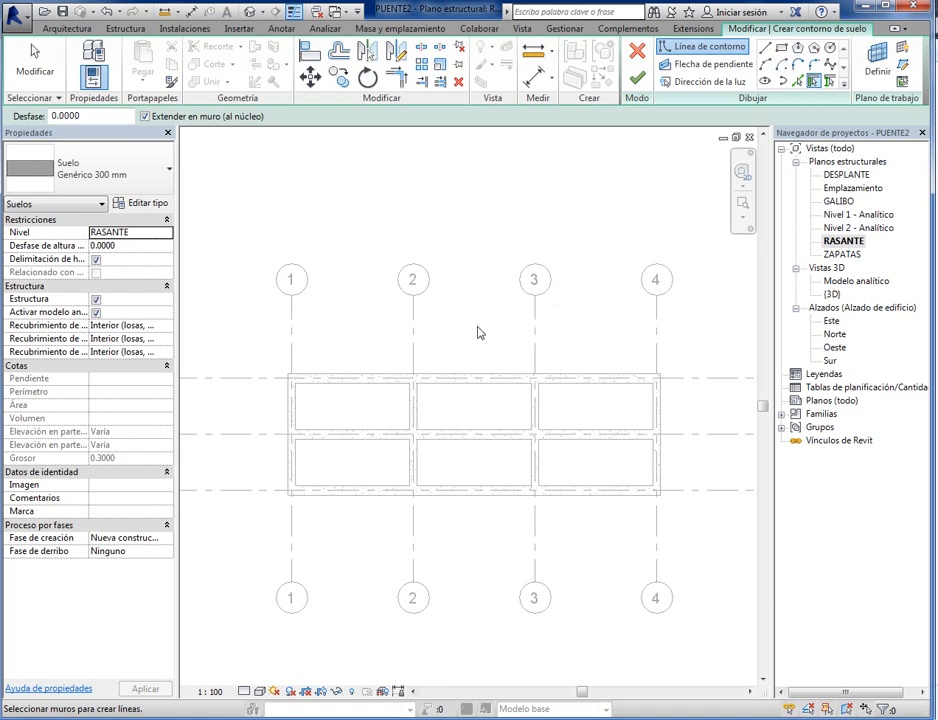
click(781, 48)
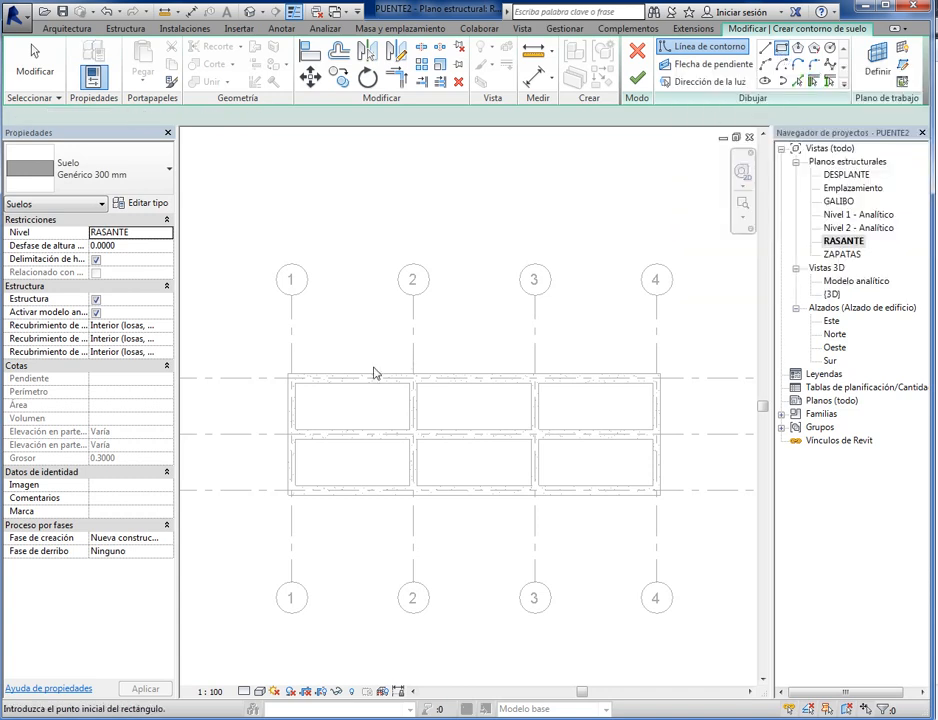
click(288, 374)
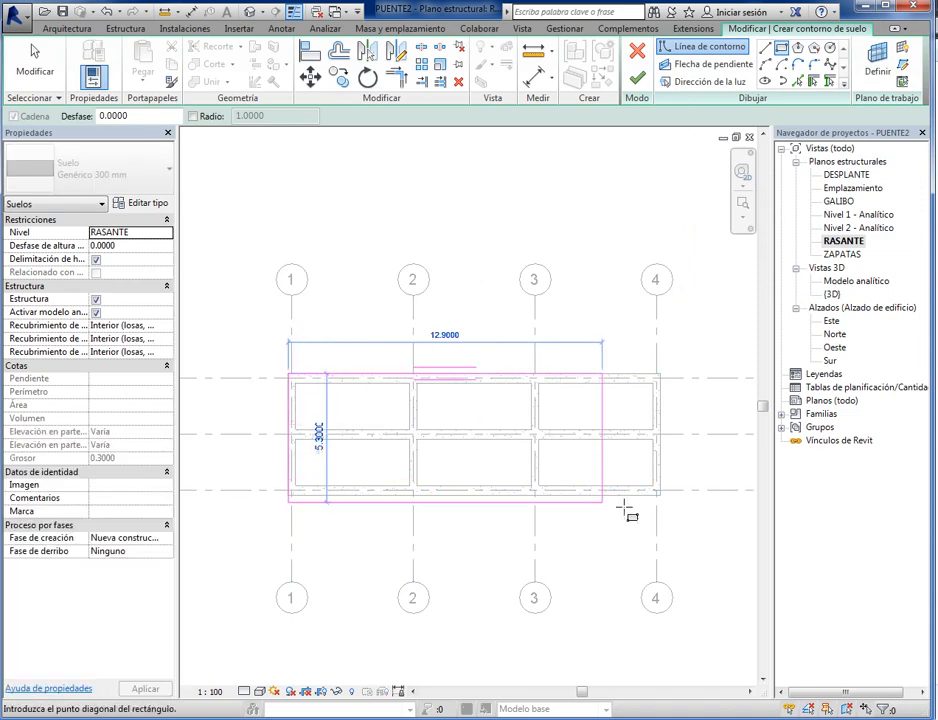
click(659, 496)
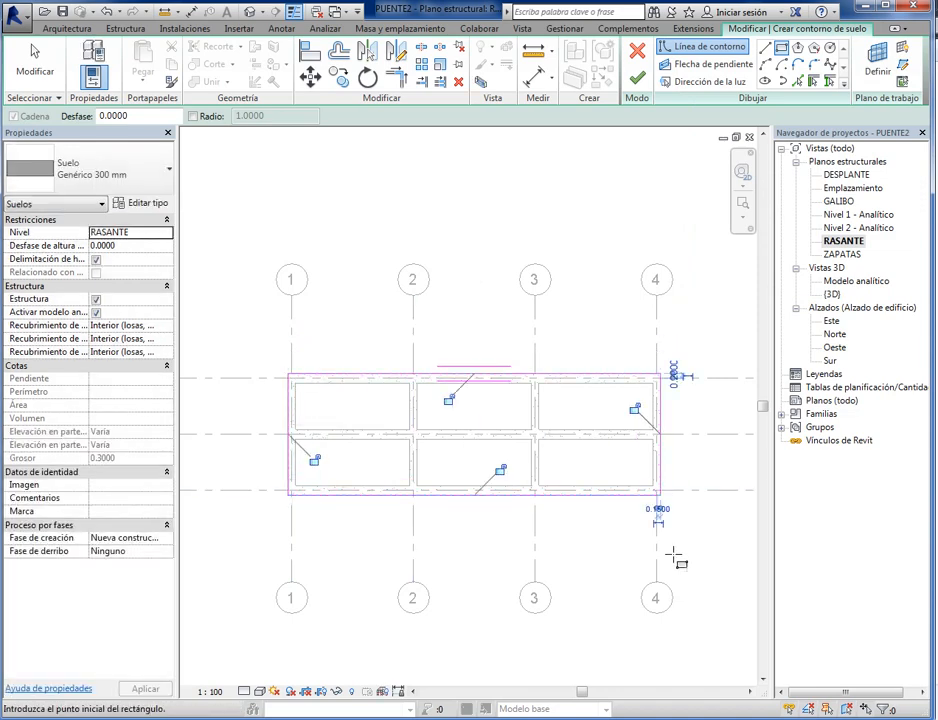
- Examine how the rectangular floor boundary lines up with the outer edges of the beams around the bridge deck
scroll(428, 521, up, 3)
scroll(430, 519, down, 4)
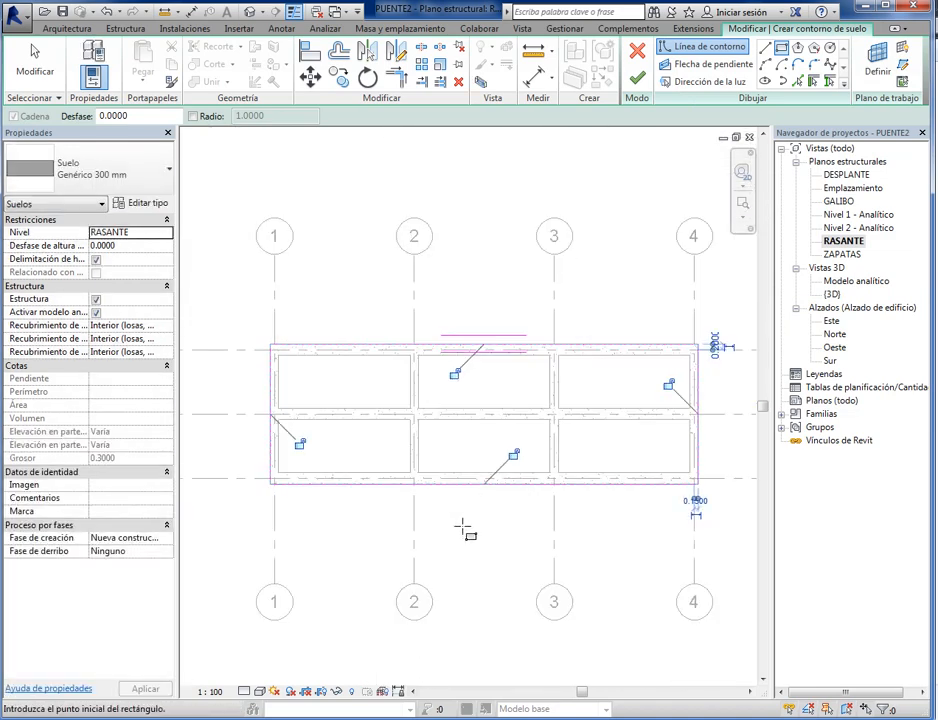
scroll(471, 551, up, 1)
scroll(480, 553, up, 2)
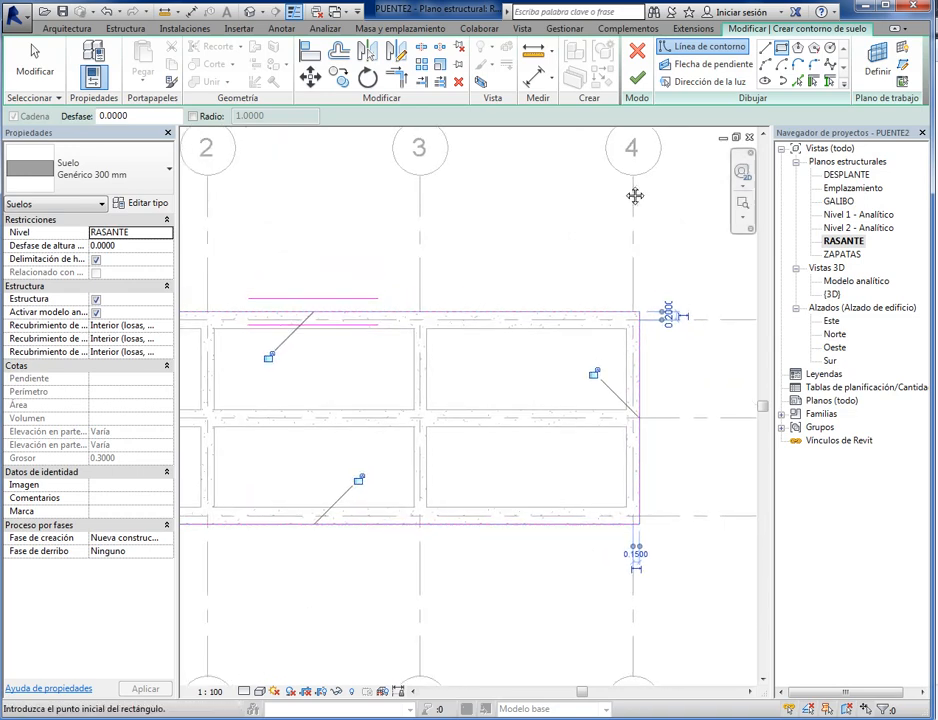
scroll(494, 404, down, 3)
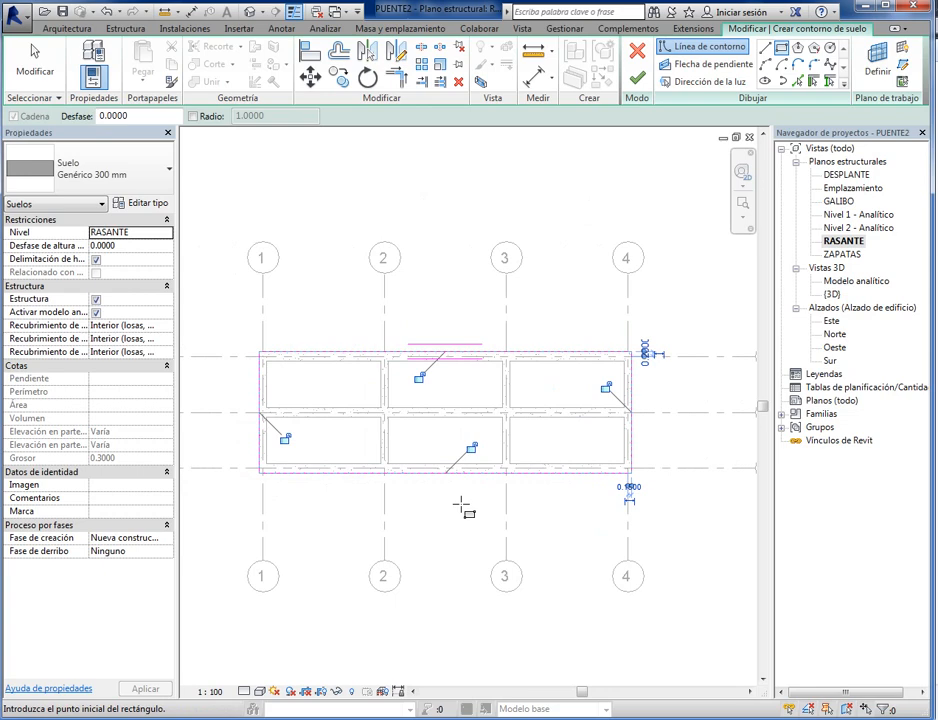
scroll(545, 502, up, 5)
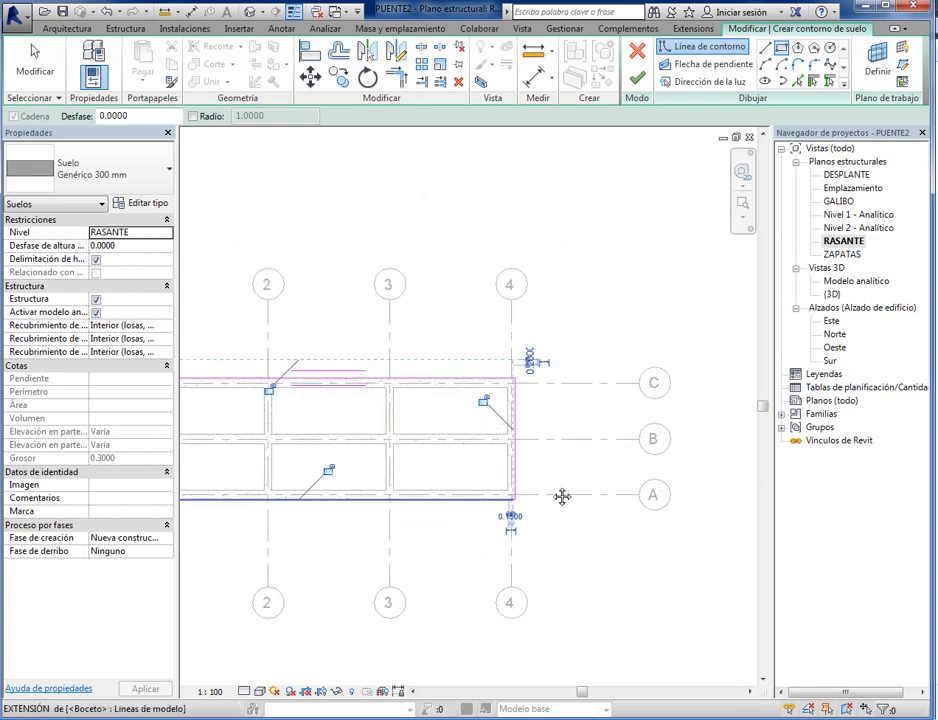
scroll(502, 481, down, 1)
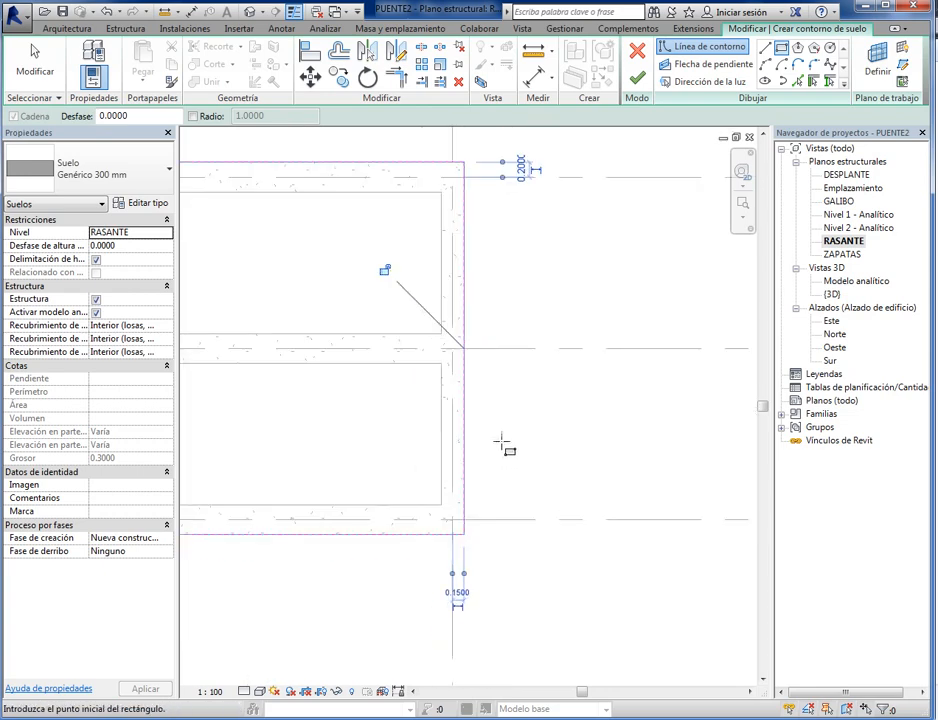
middle_drag(502, 444, 502, 536)
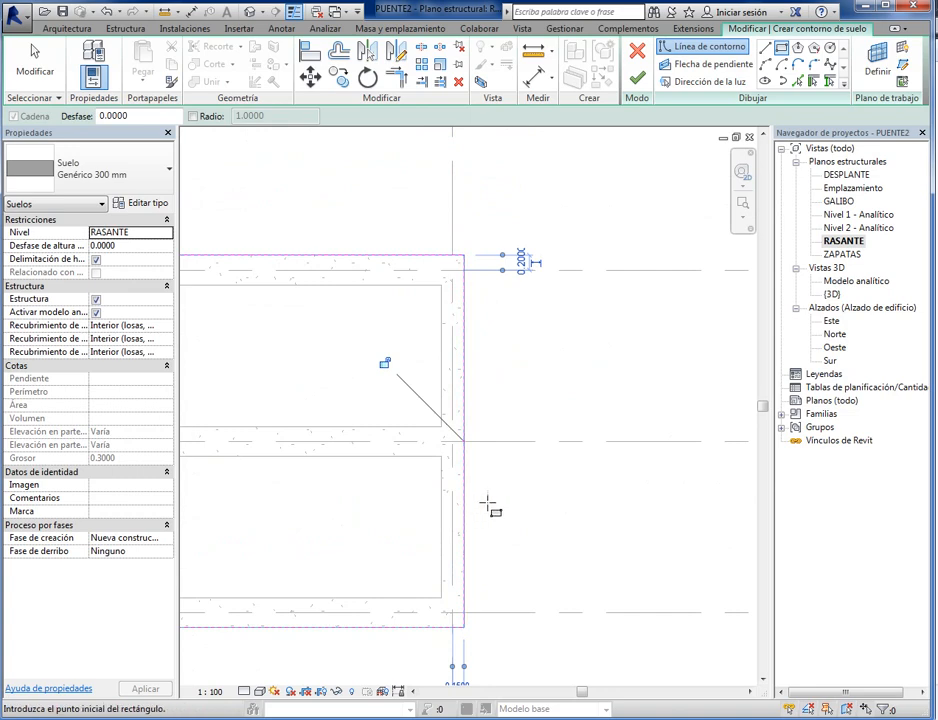
scroll(486, 503, down, 1)
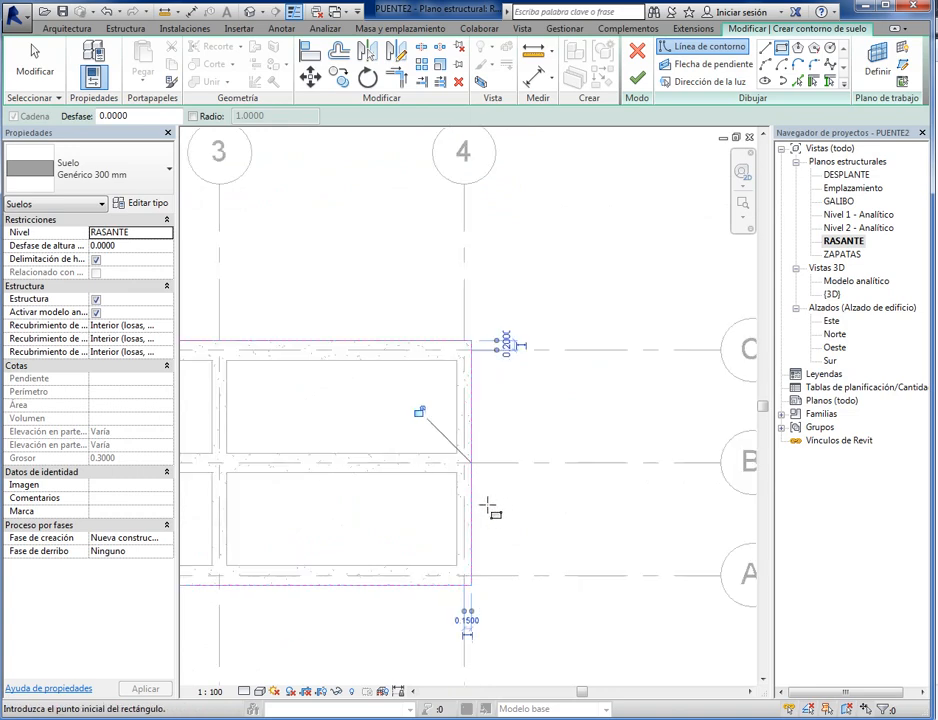
scroll(486, 519, down, 2)
scroll(366, 467, down, 2)
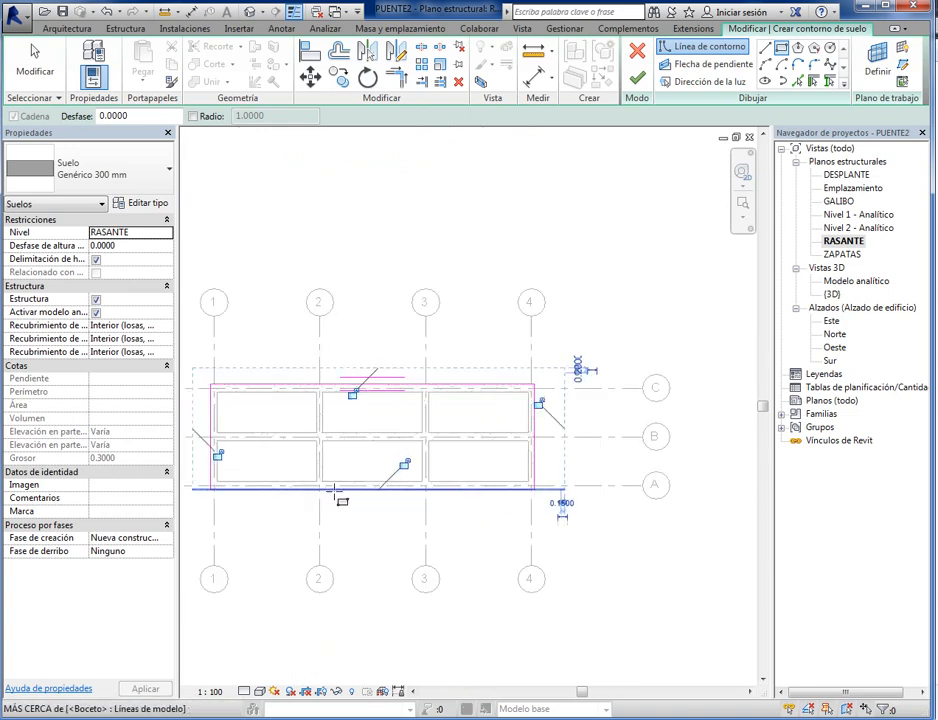
scroll(348, 497, up, 5)
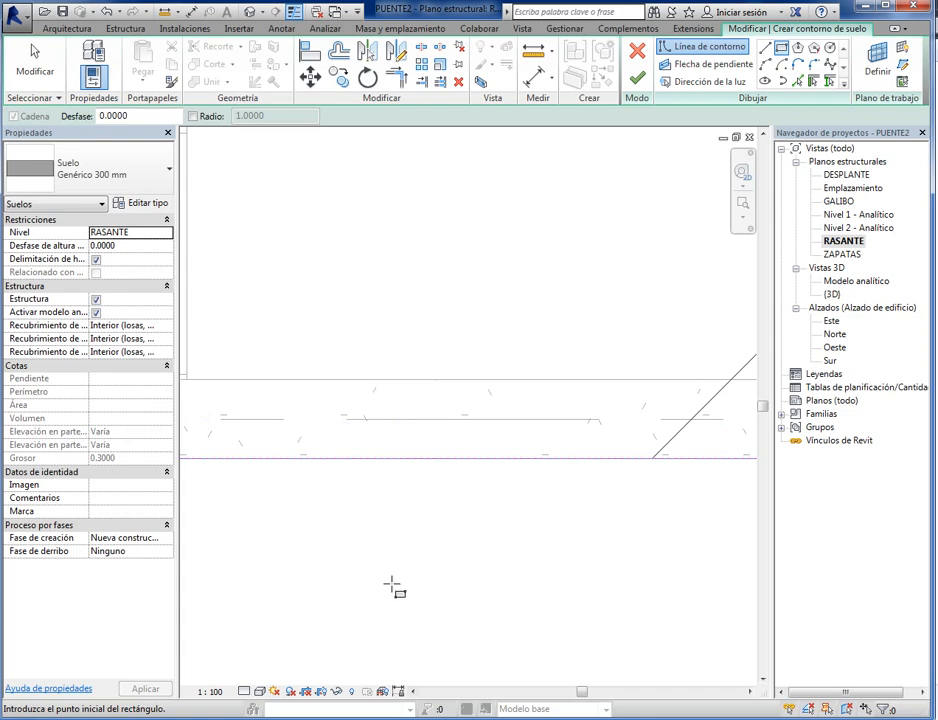
scroll(412, 559, down, 5)
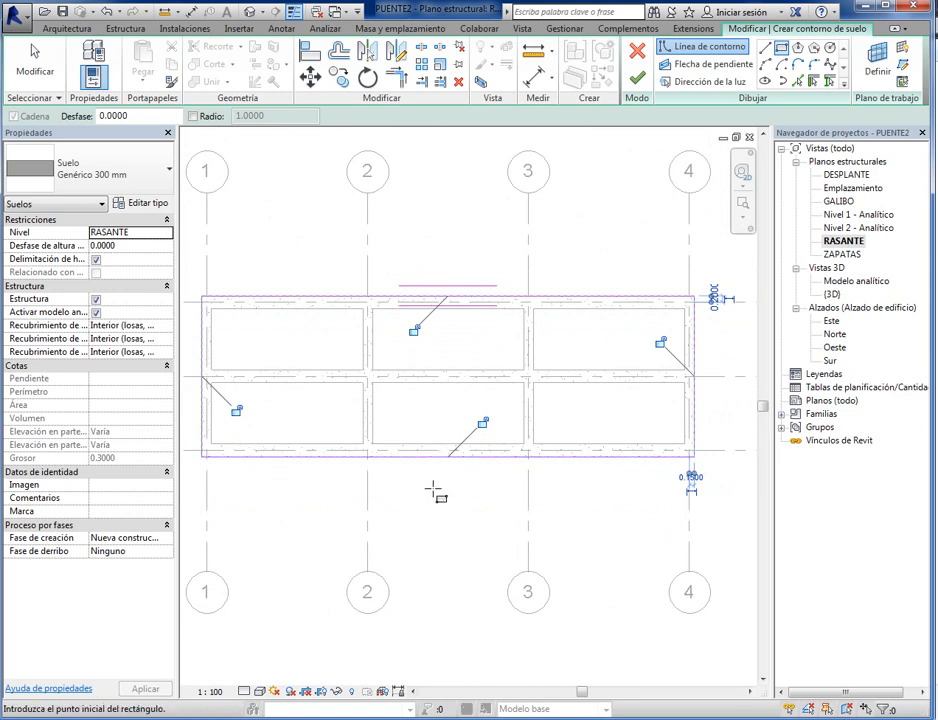
- Draw a horizontal reference plane about 1.3 m below the floor boundary, extending past grid lines 1 and 4
scroll(434, 490, up, 2)
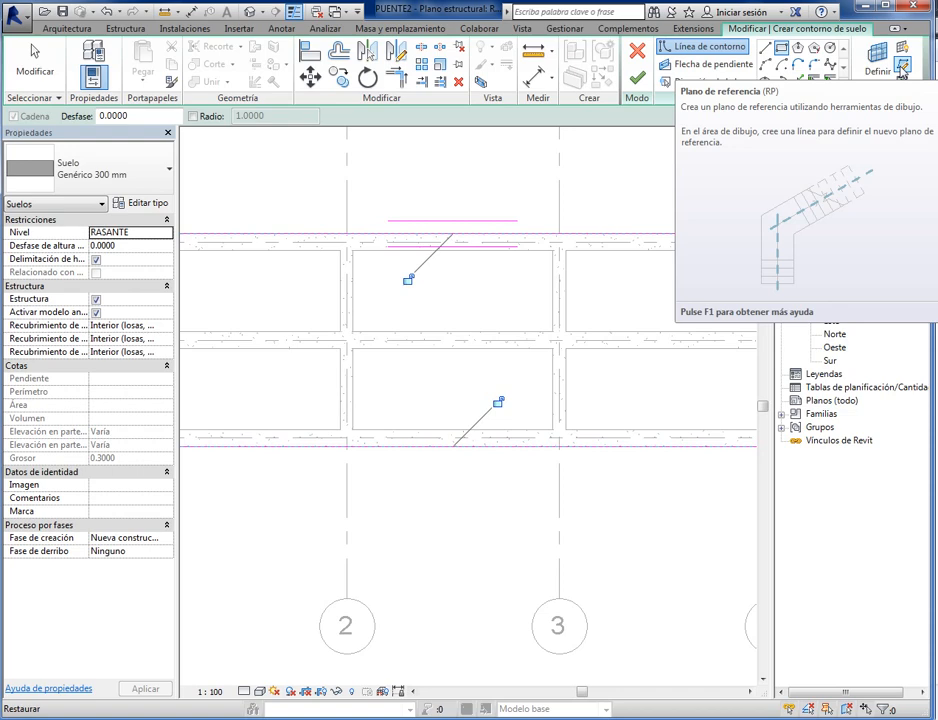
click(903, 67)
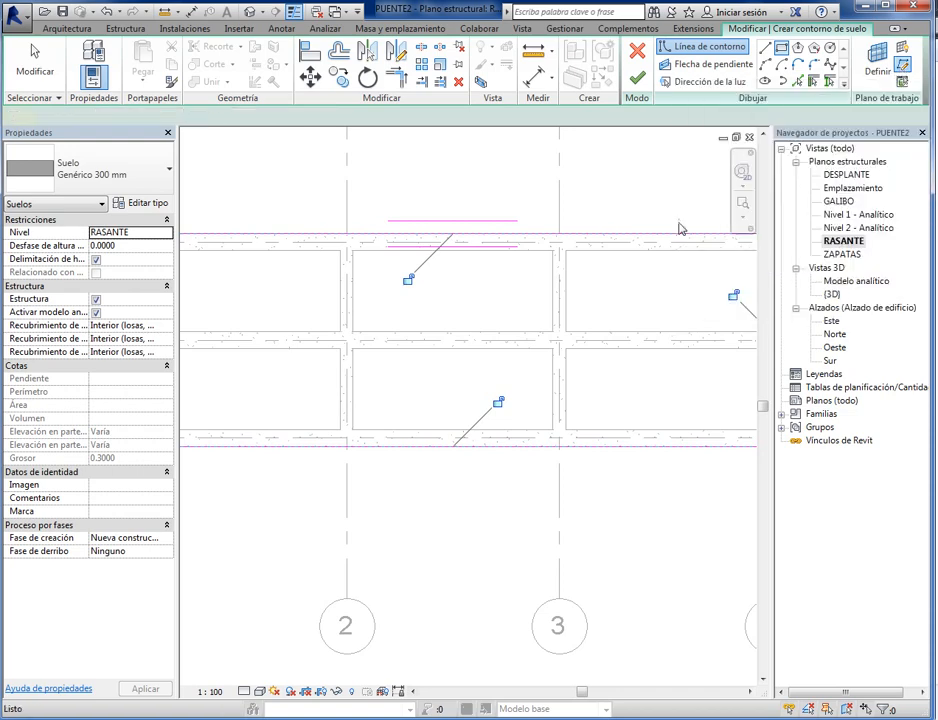
scroll(502, 408, down, 3)
scroll(379, 463, down, 1)
scroll(348, 488, up, 4)
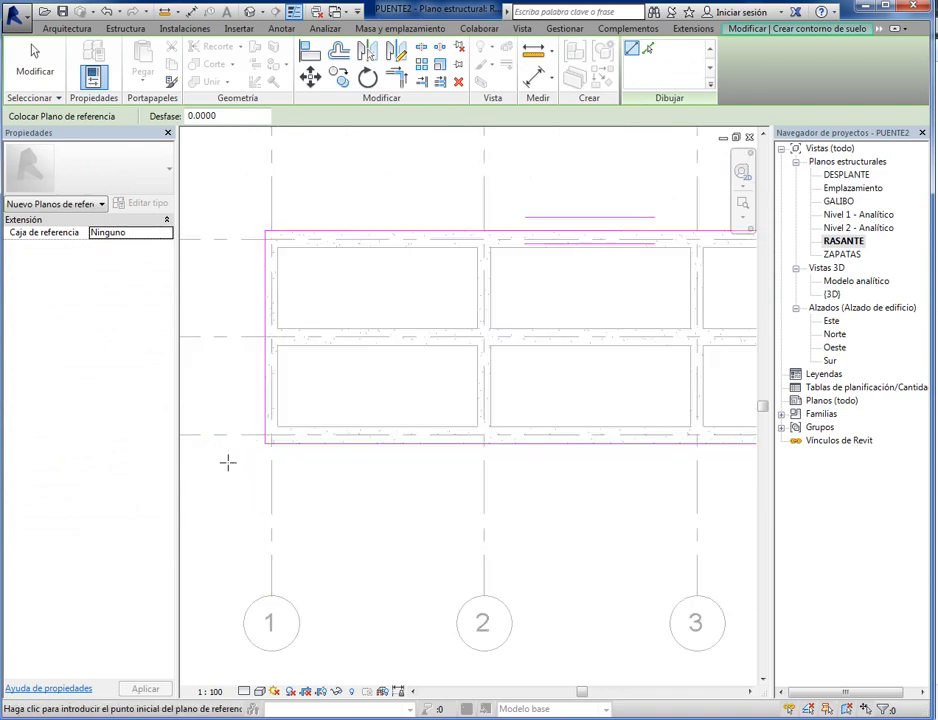
scroll(230, 483, down, 2)
middle_drag(239, 480, 358, 492)
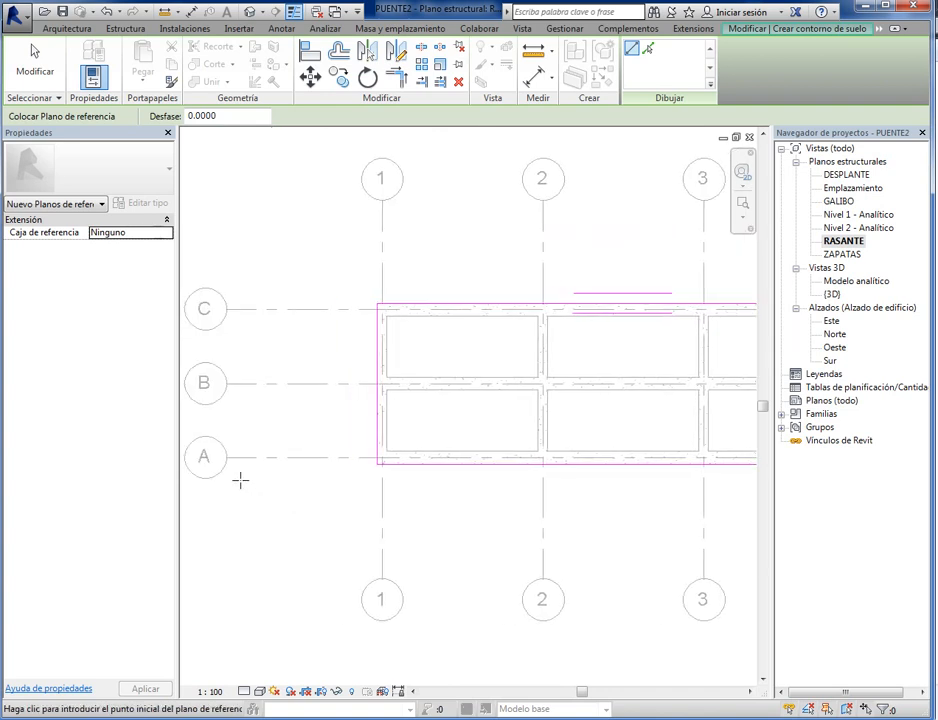
click(246, 505)
scroll(373, 511, down, 2)
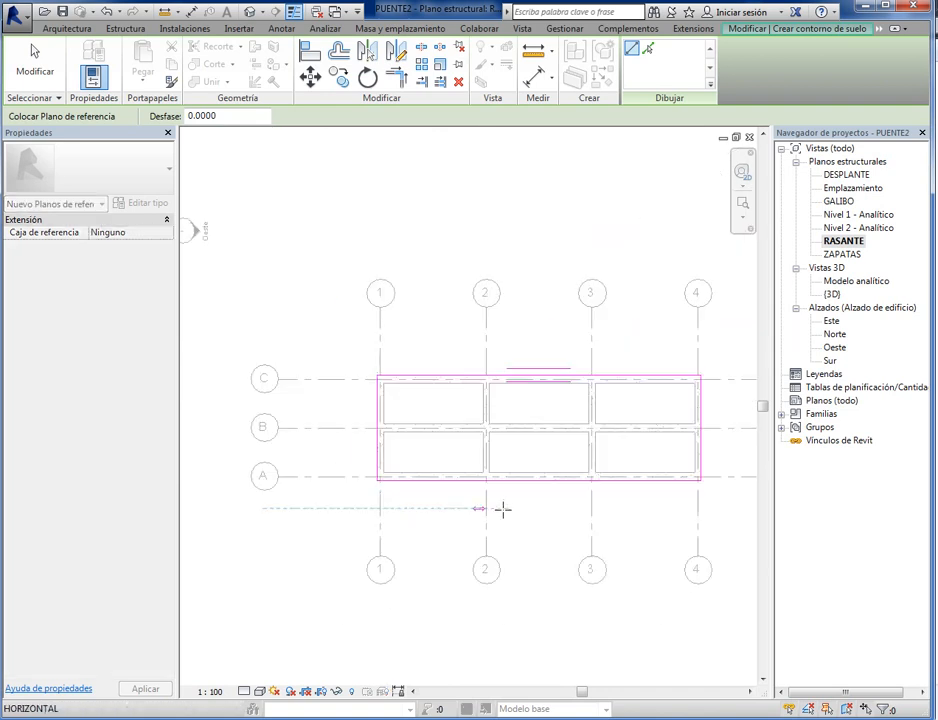
middle_drag(503, 509, 434, 513)
click(683, 514)
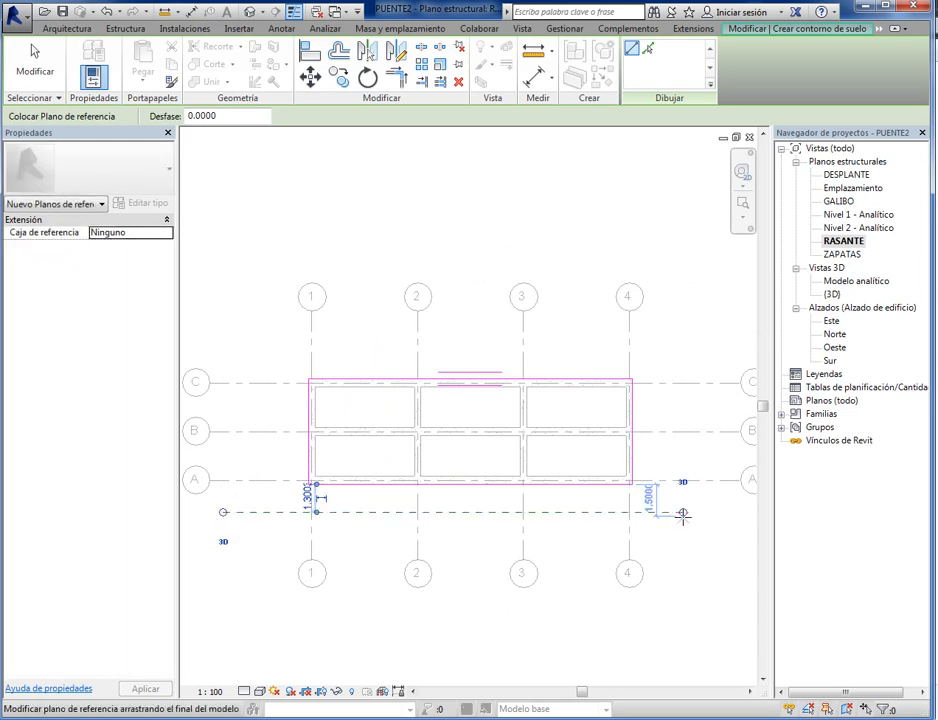
- Move the witness line of the reference plane's temporary dimension from the floor boundary to the beam axis on grid line A
scroll(320, 530, up, 5)
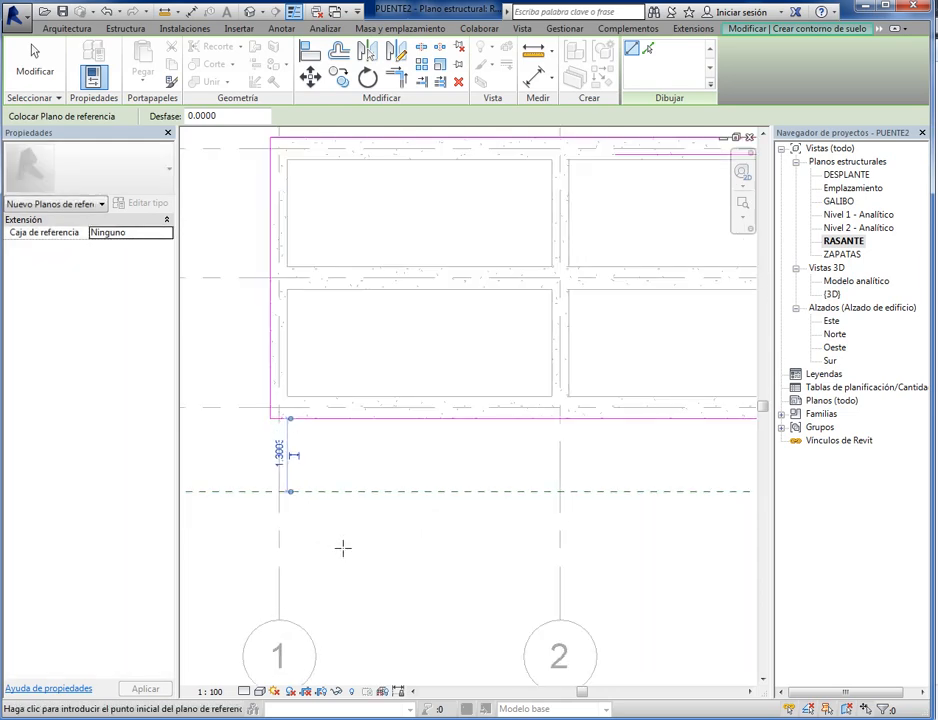
scroll(375, 587, up, 1)
mouse_move(375, 587)
middle_down()
mouse_move(432, 607)
mouse_move(381, 582)
middle_up()
scroll(456, 584, up, 1)
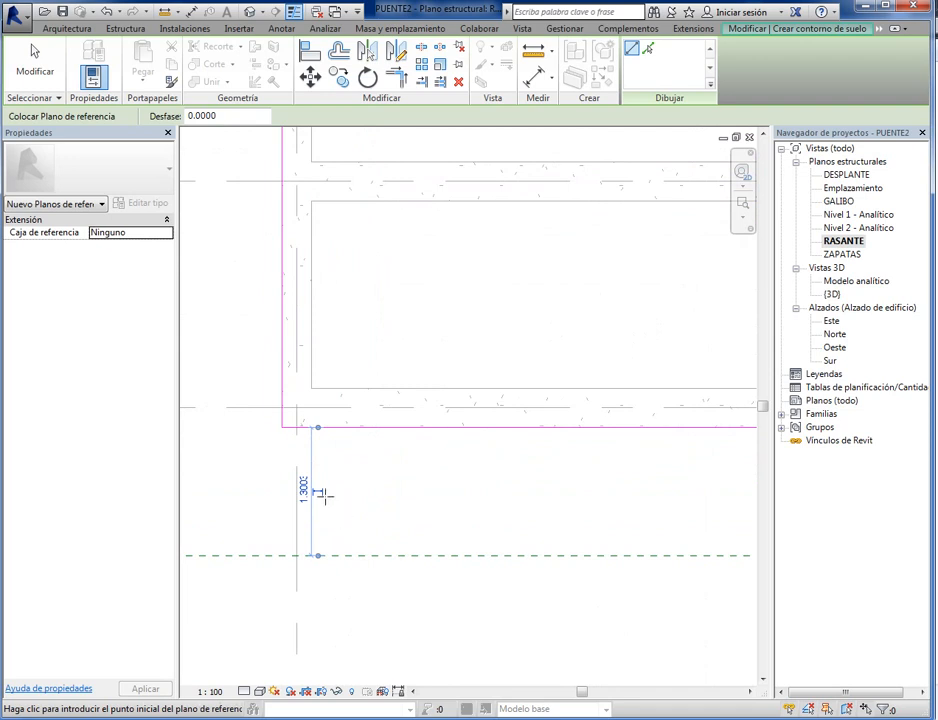
scroll(320, 494, up, 1)
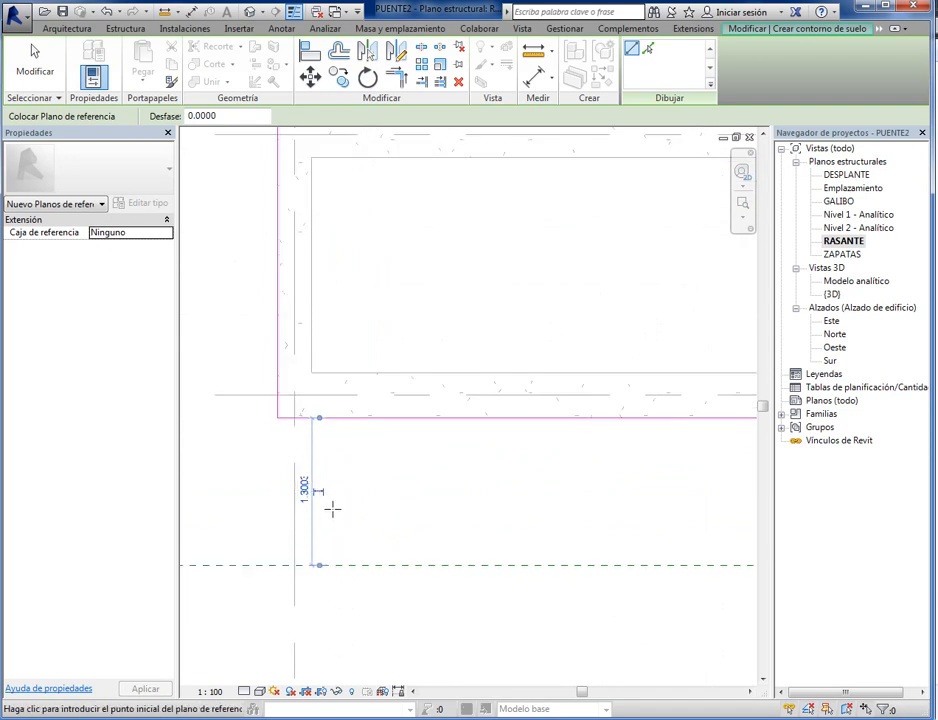
click(342, 416)
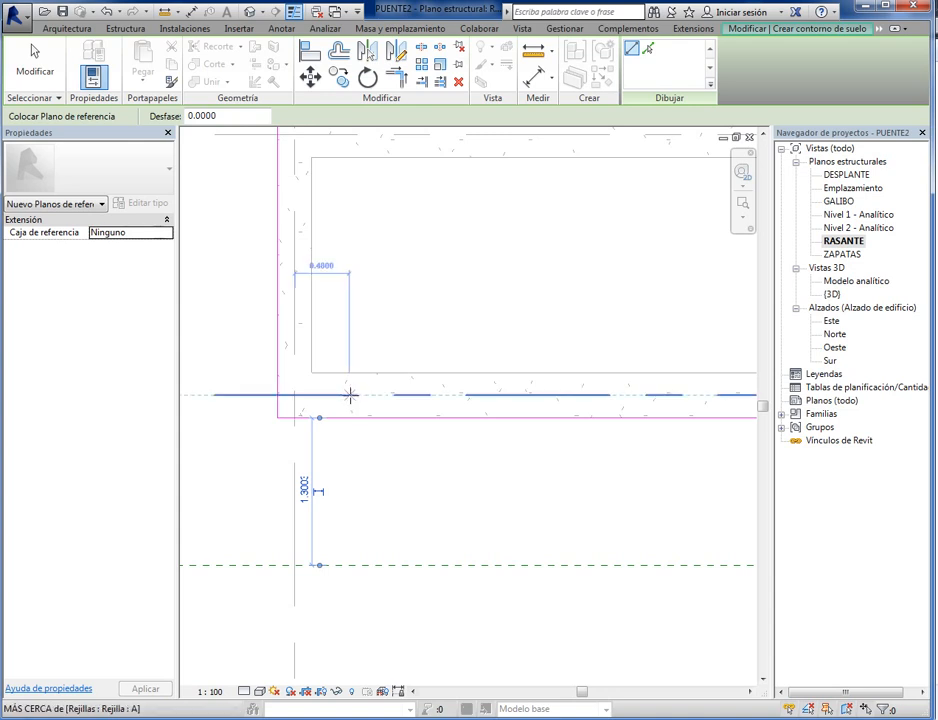
scroll(321, 427, up, 2)
scroll(321, 427, up, 1)
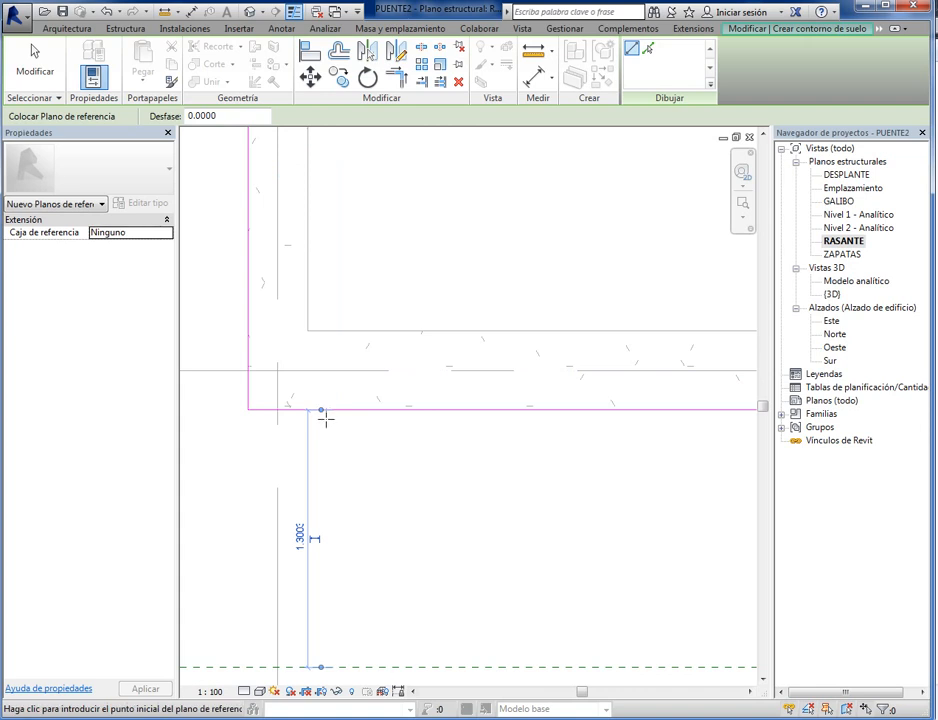
scroll(333, 413, up, 3)
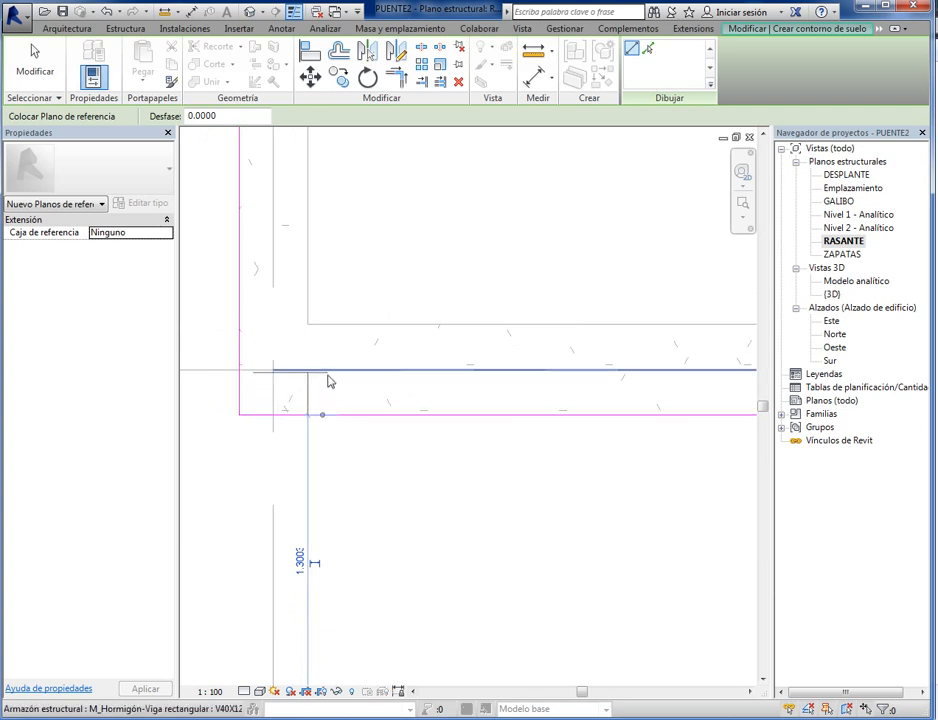
drag(328, 380, 329, 377)
scroll(341, 494, down, 3)
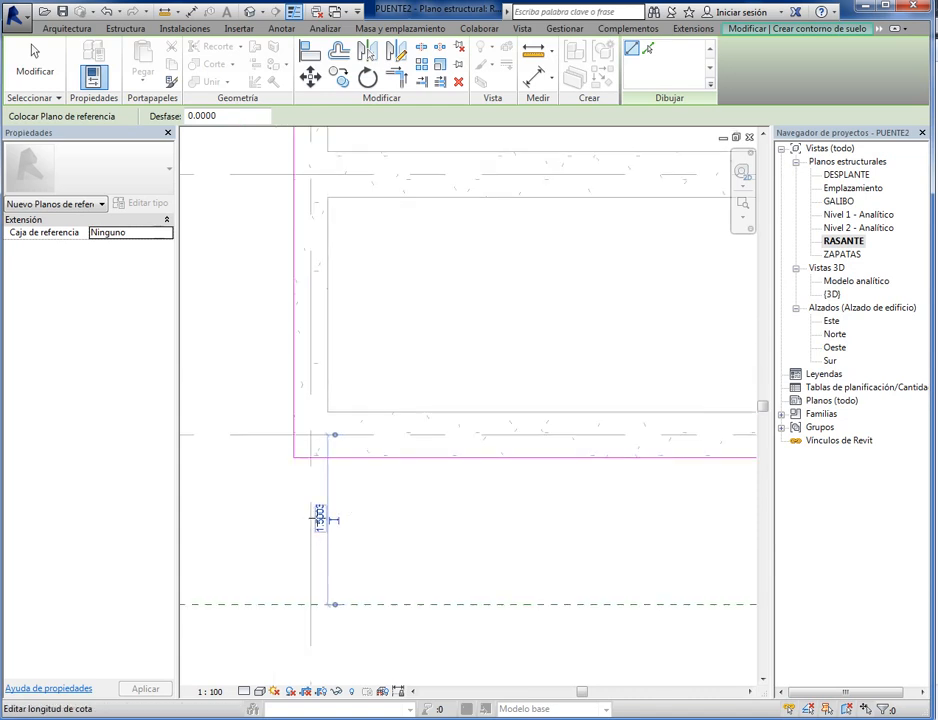
- Set the reference plane's distance from grid line A to 1 m and leave the reference plane command
scroll(320, 516, up, 3)
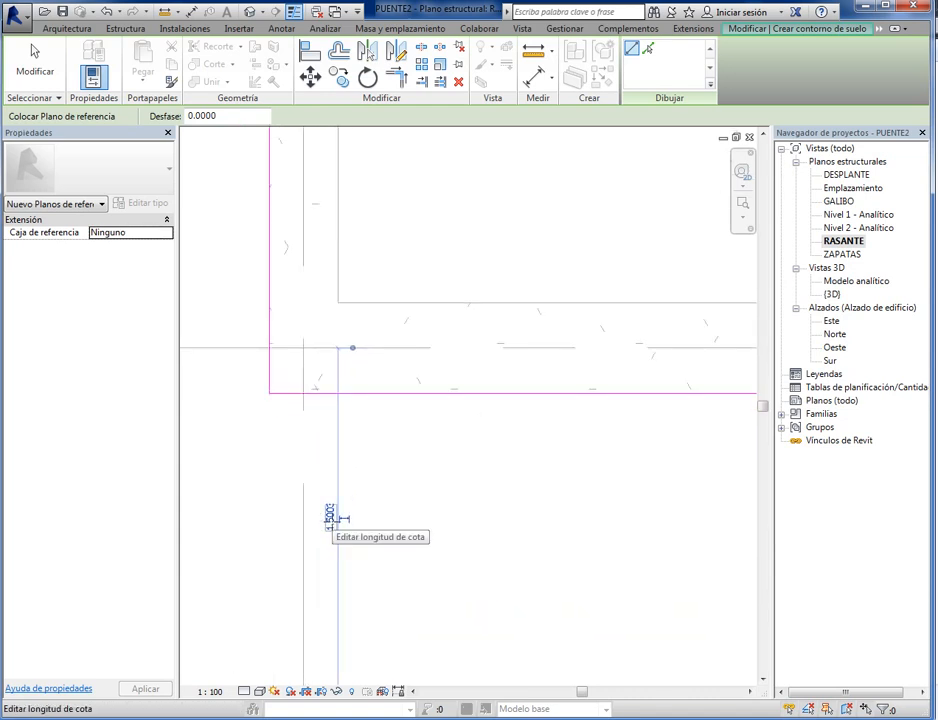
click(330, 516)
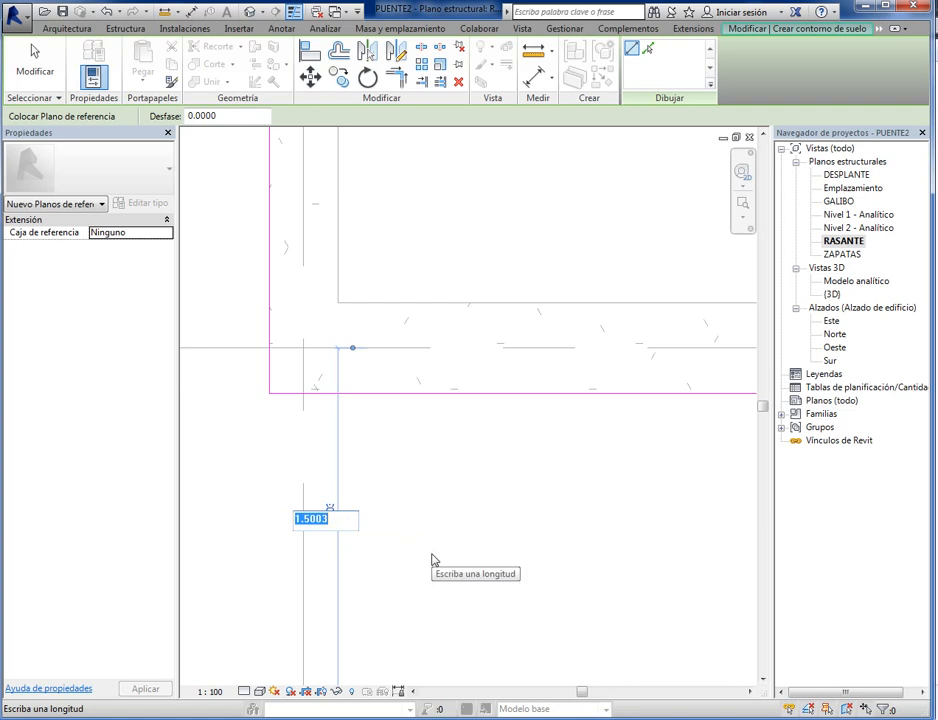
text(1)
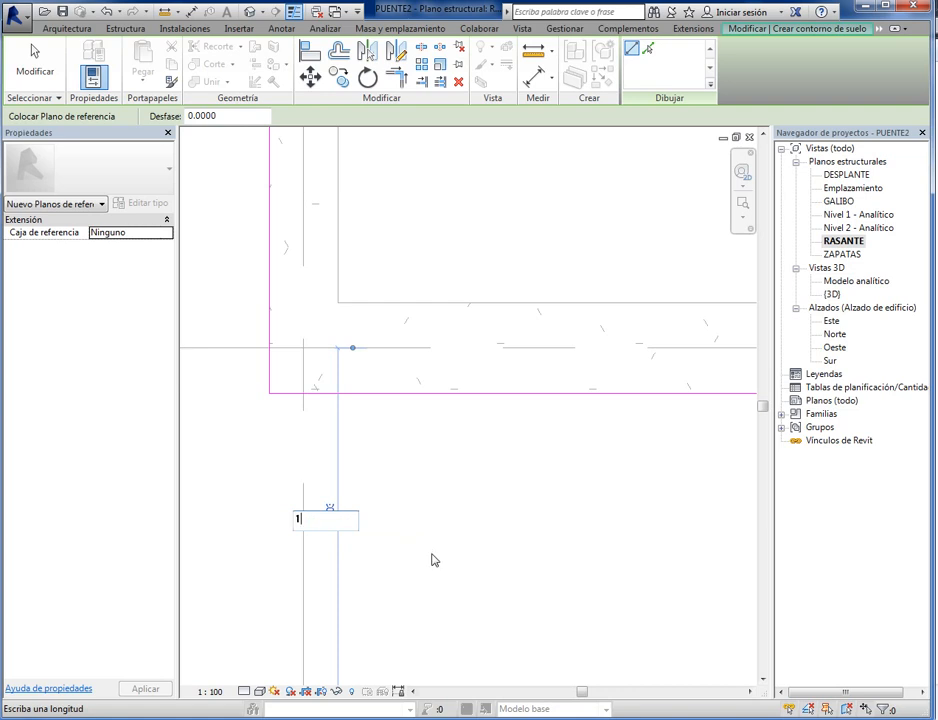
key(Return)
scroll(366, 545, down, 5)
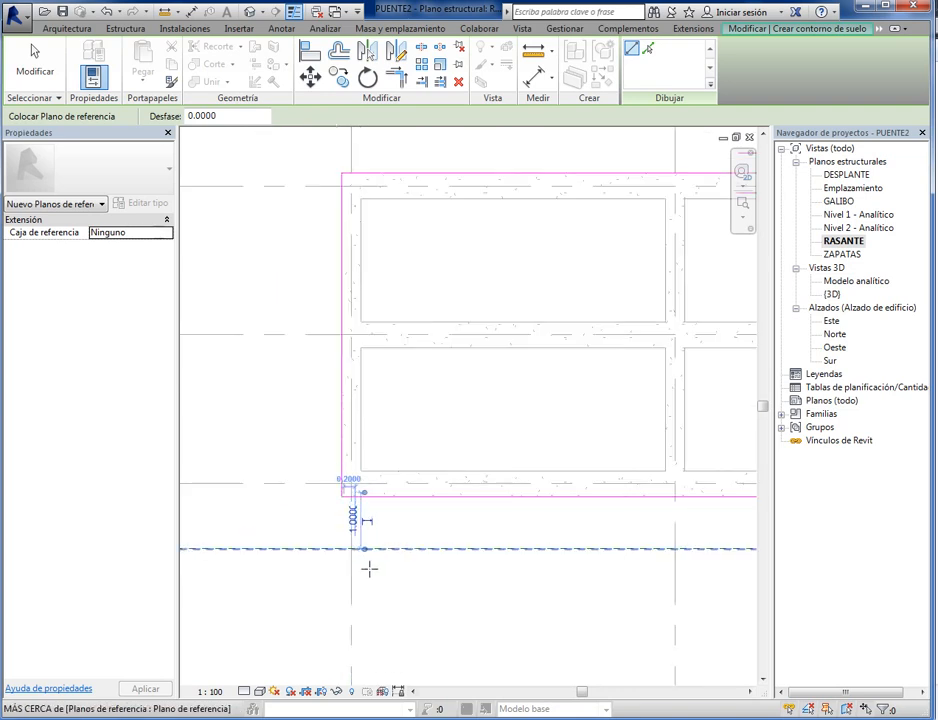
scroll(368, 566, up, 5)
scroll(318, 548, down, 5)
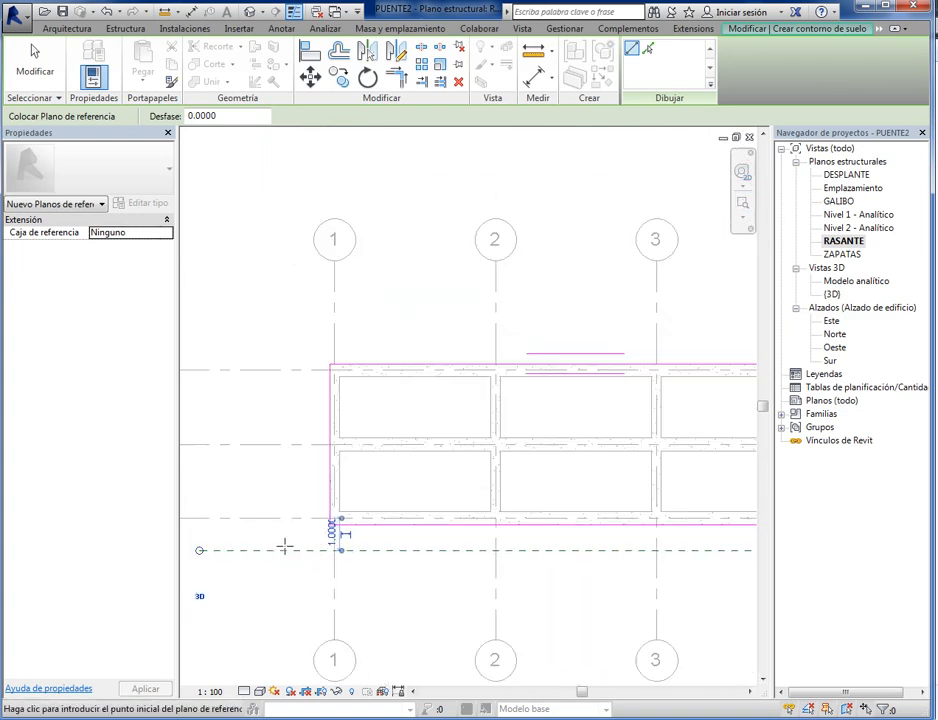
middle_drag(230, 559, 343, 578)
scroll(353, 577, up, 3)
scroll(368, 586, down, 2)
middle_drag(542, 599, 306, 550)
scroll(453, 589, down, 4)
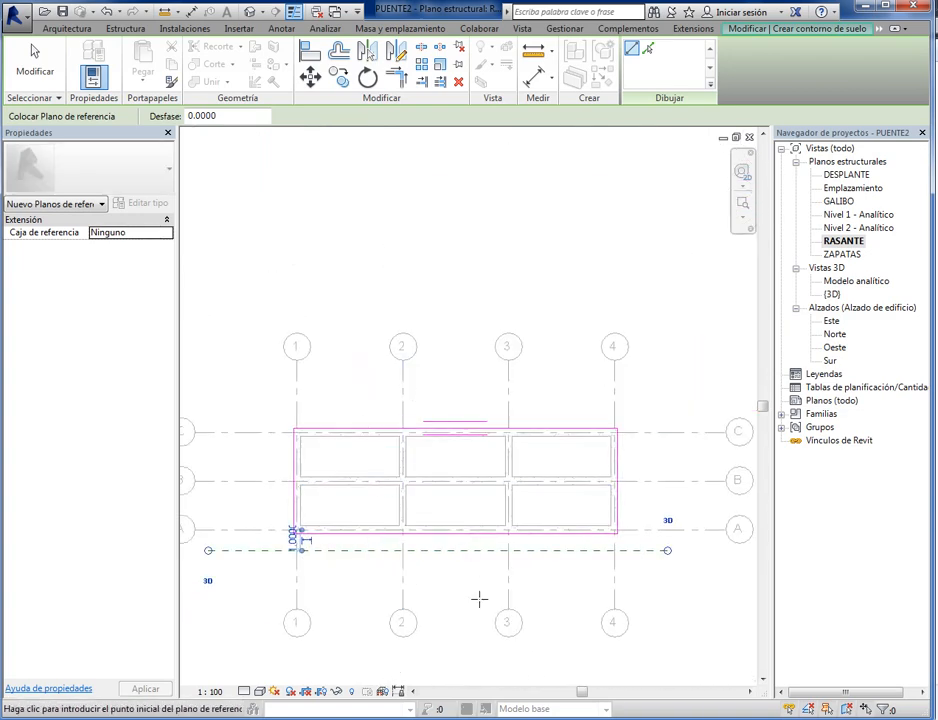
scroll(432, 571, up, 2)
middle_drag(433, 567, 477, 590)
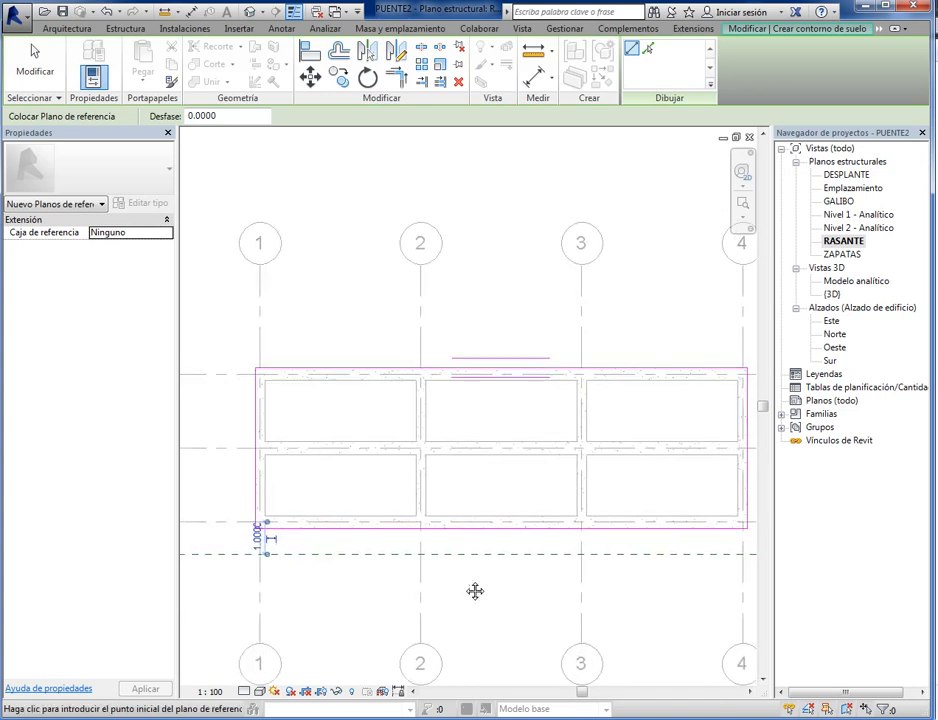
click(37, 71)
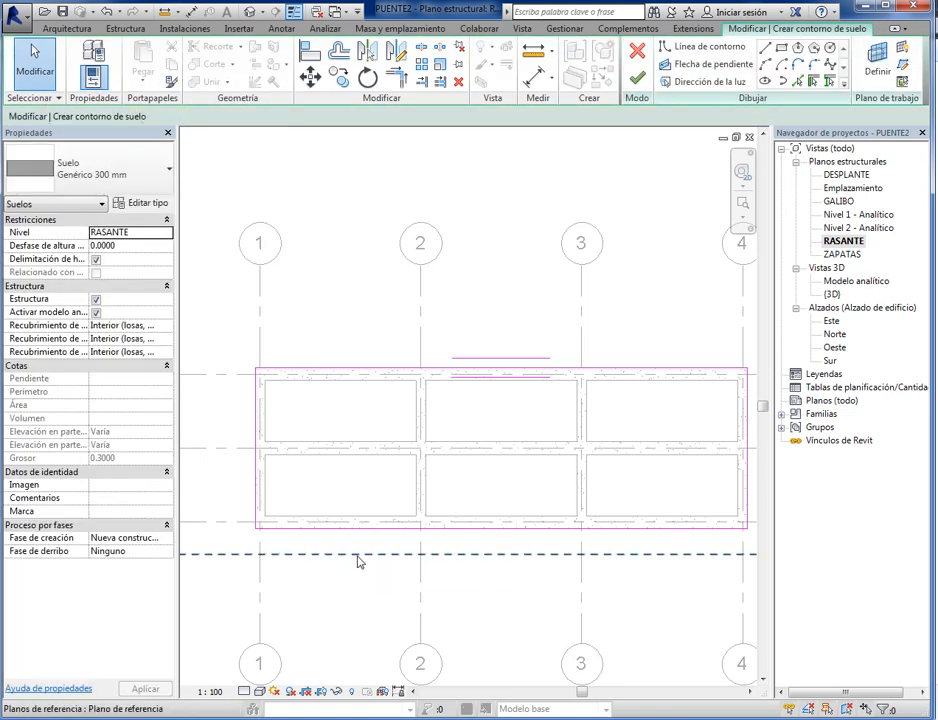
- Mirror a copy of the reference plane below the slab about grid line B and clear the selection
click(360, 560)
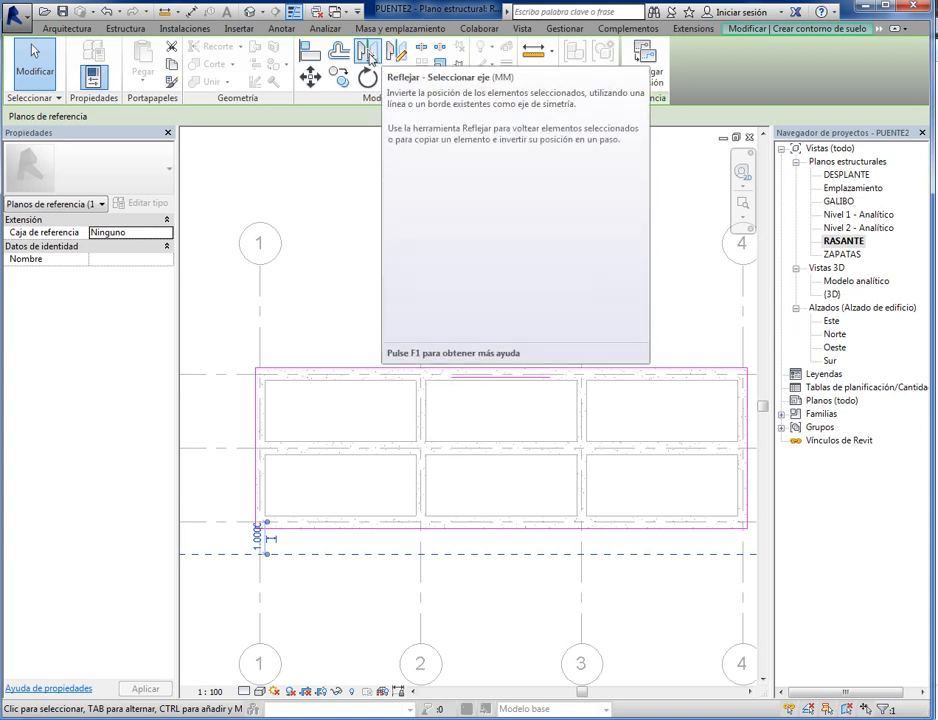
click(368, 54)
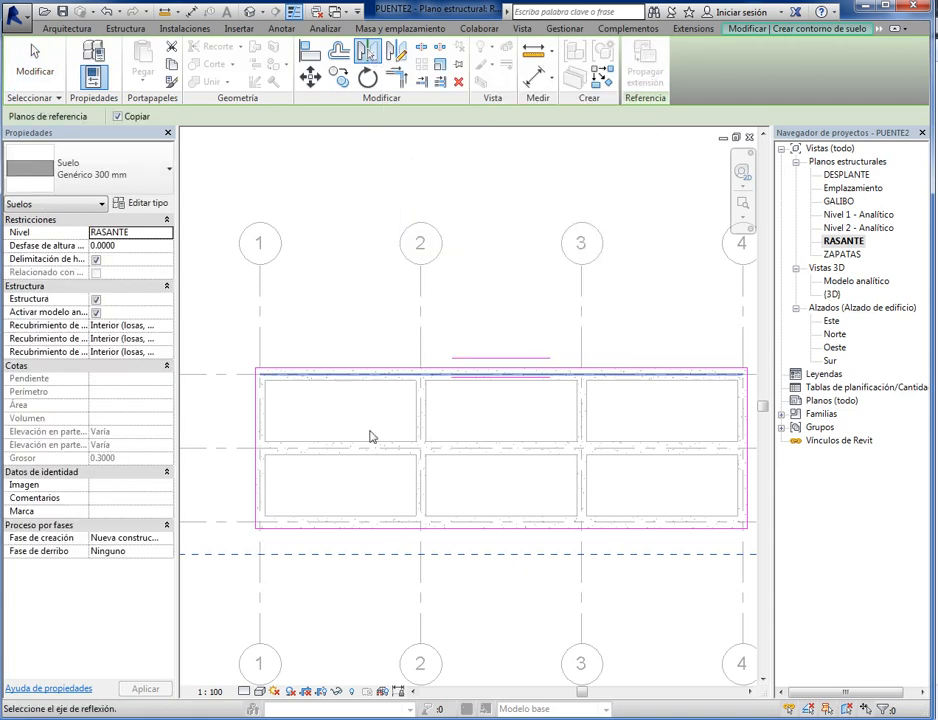
click(221, 453)
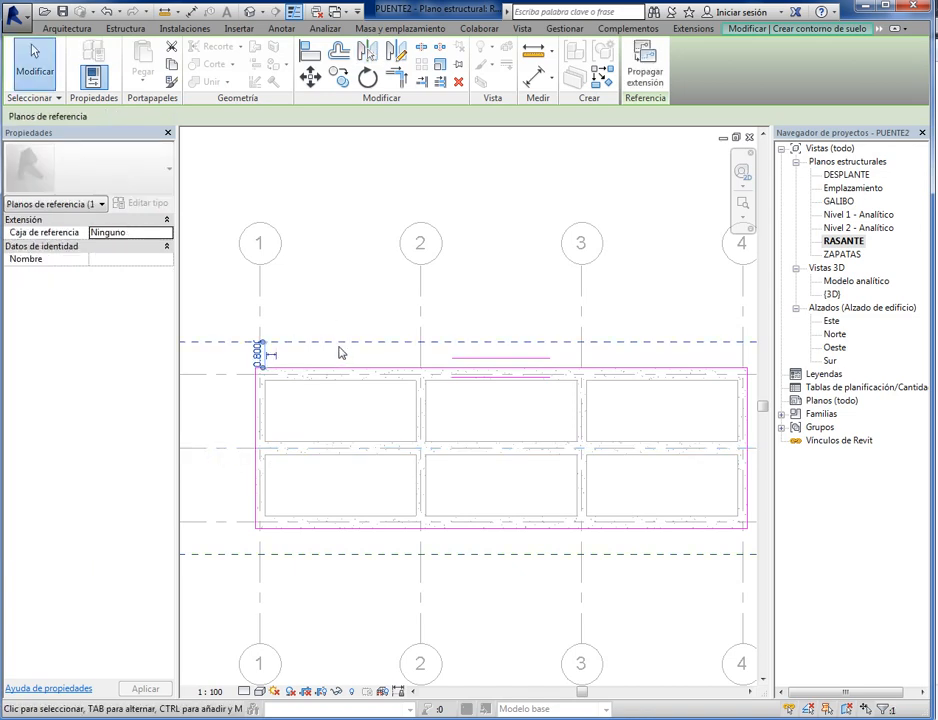
scroll(349, 333, down, 1)
scroll(355, 360, down, 1)
scroll(314, 350, up, 5)
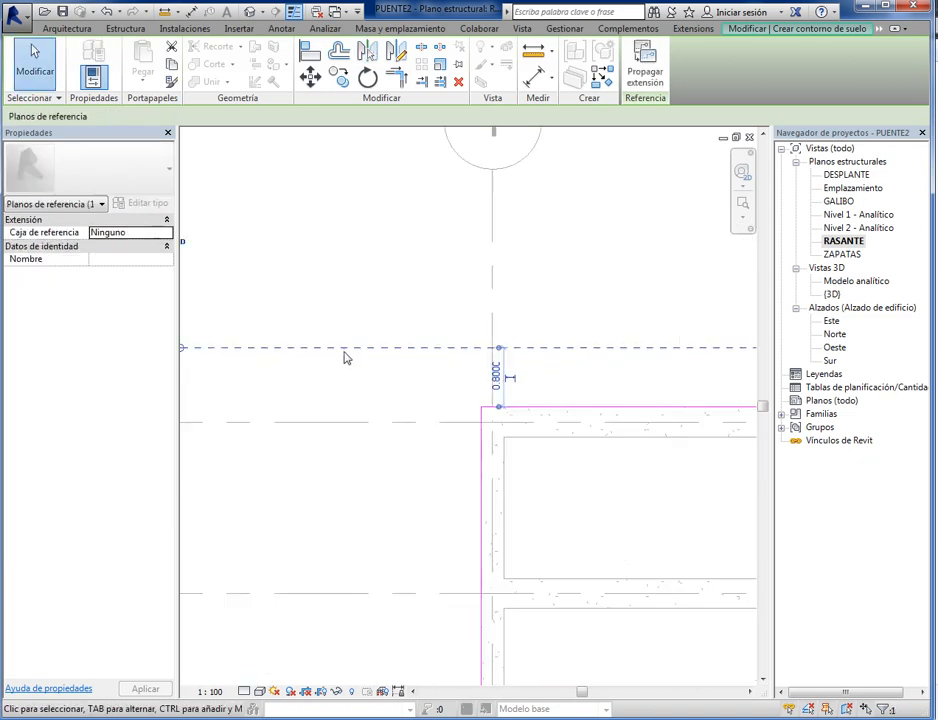
scroll(494, 394, up, 1)
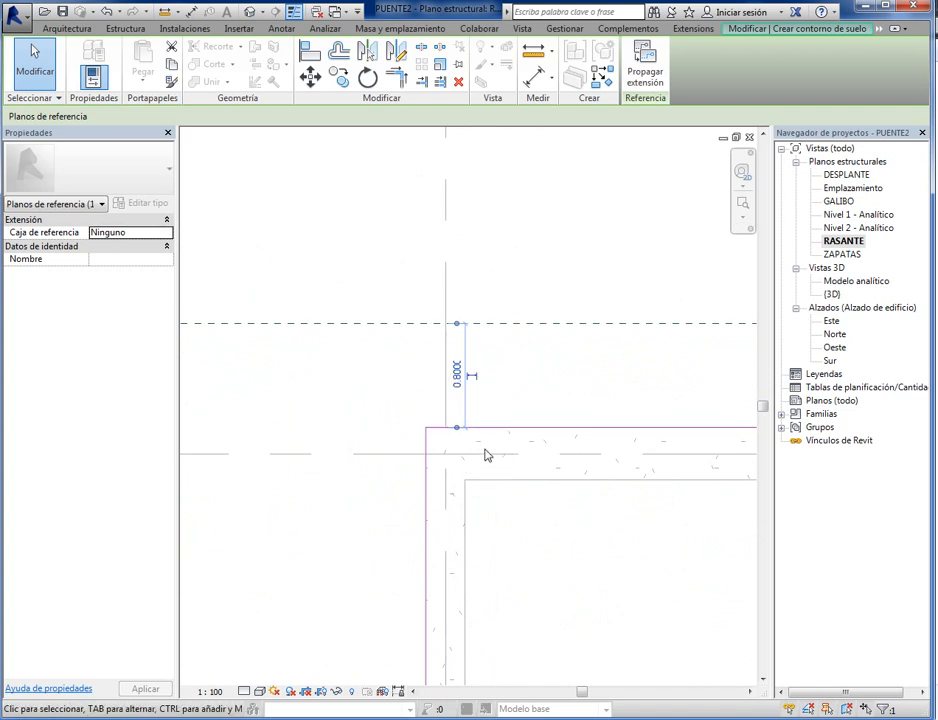
scroll(520, 515, down, 6)
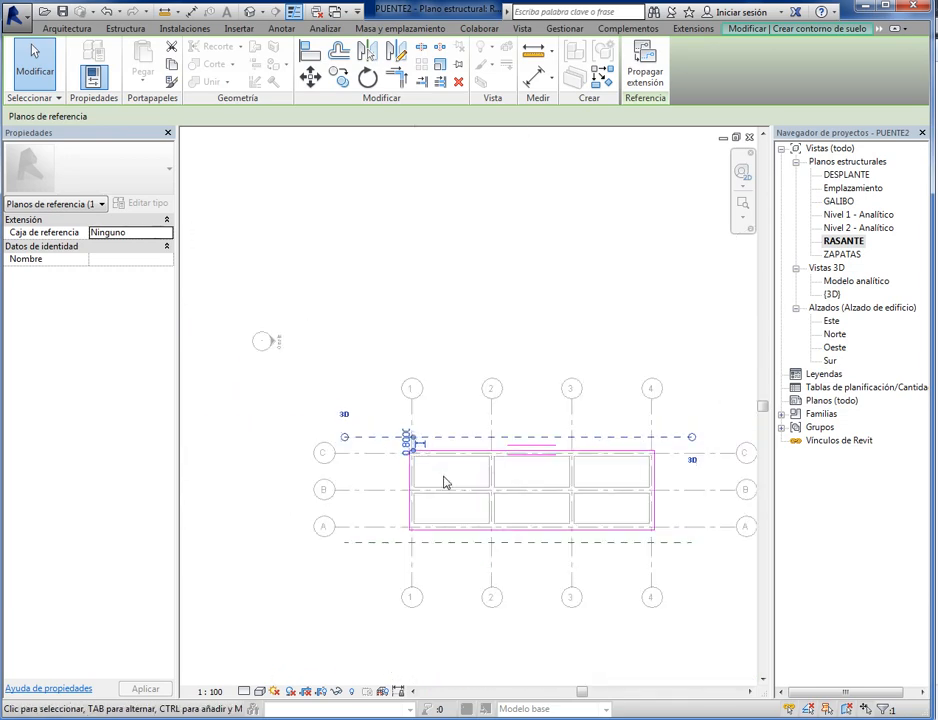
scroll(492, 597, up, 5)
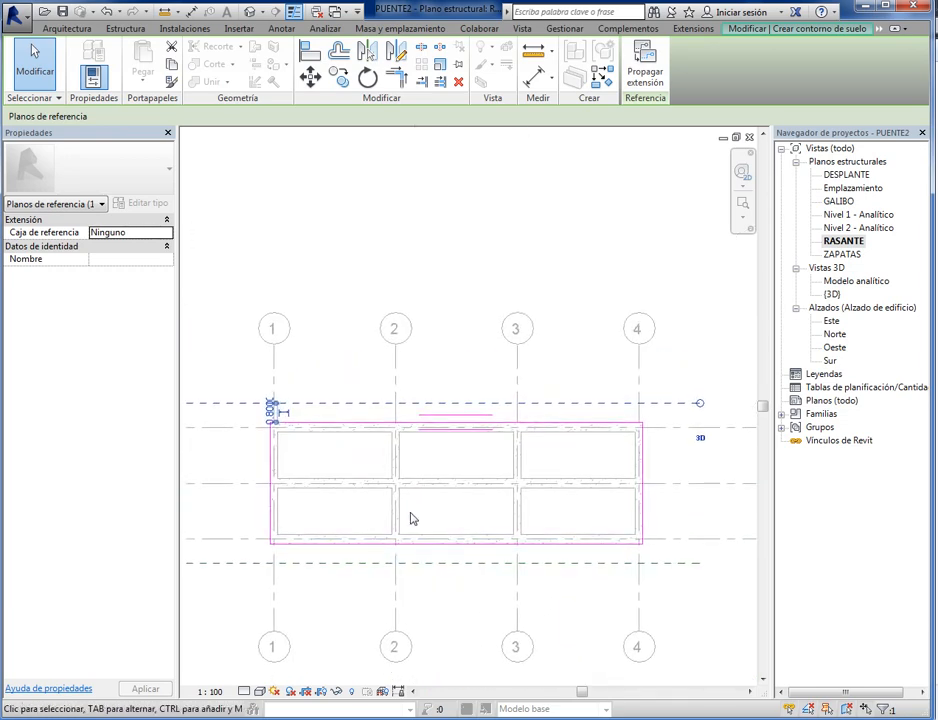
middle_drag(283, 380, 410, 469)
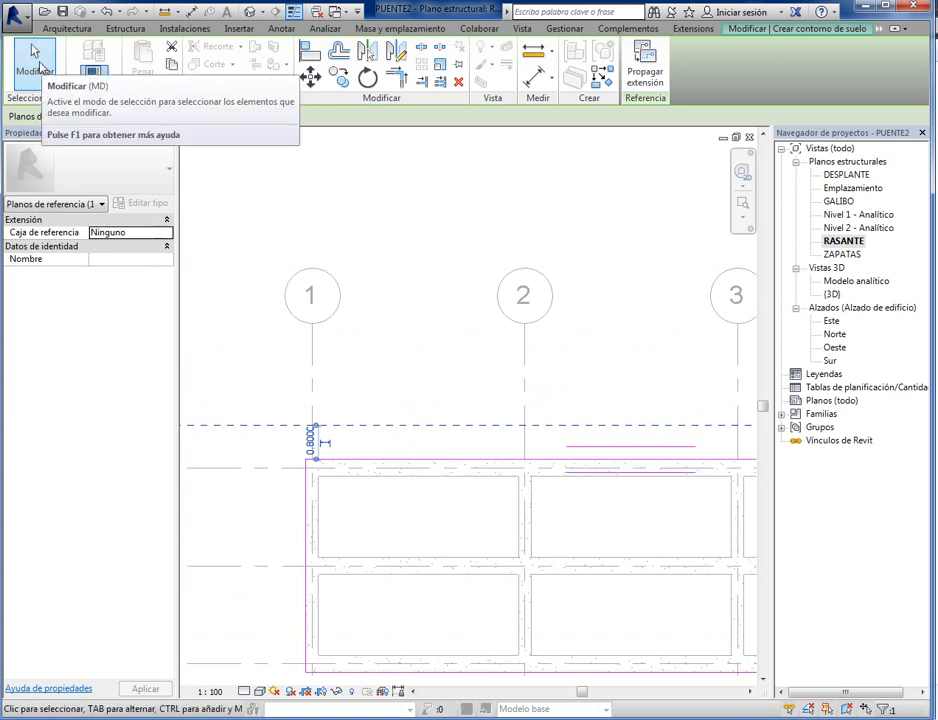
click(36, 52)
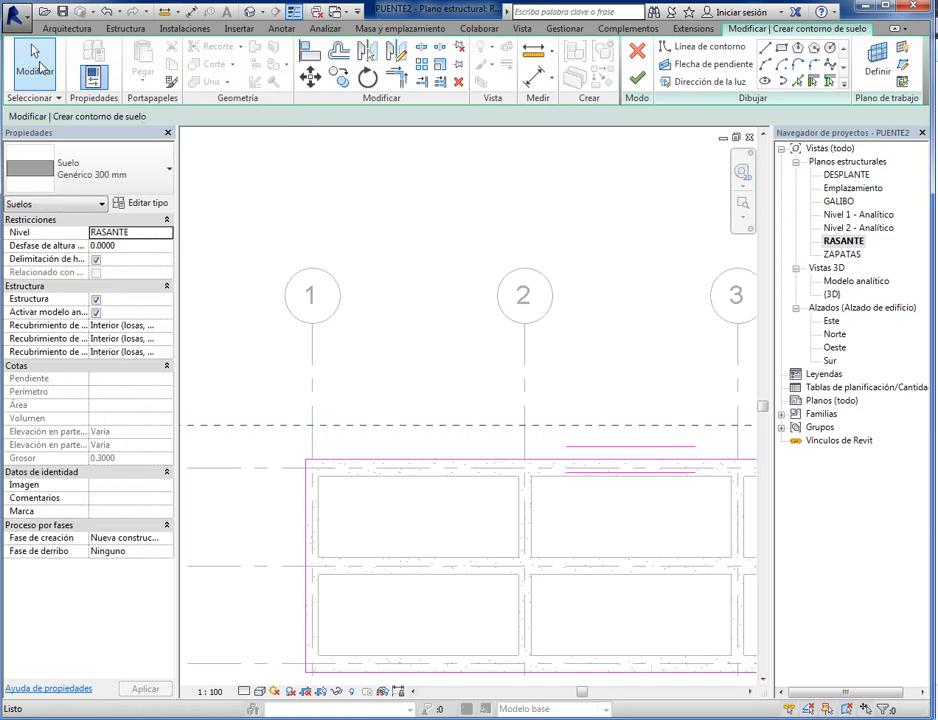
- Align the floor boundary line near grid line C to the mirrored reference plane above it
click(447, 461)
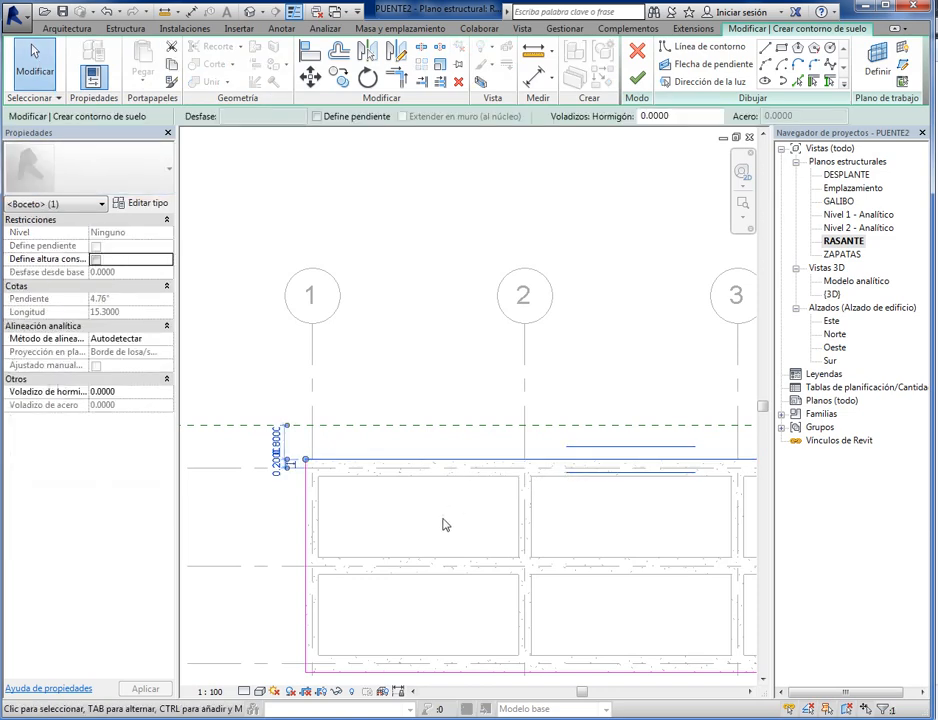
middle_drag(444, 523, 376, 531)
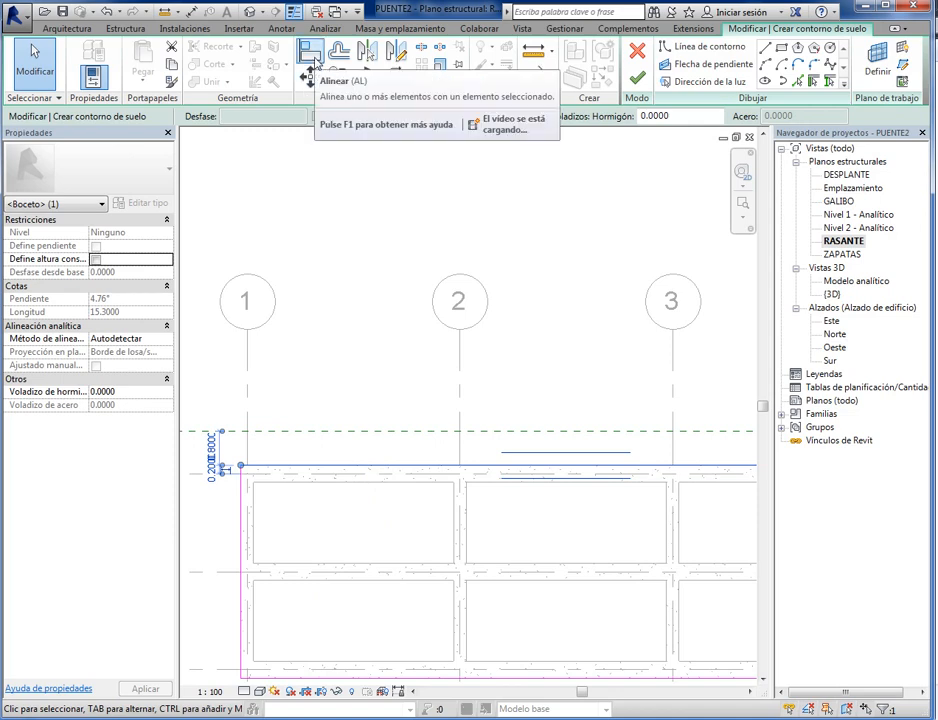
click(316, 60)
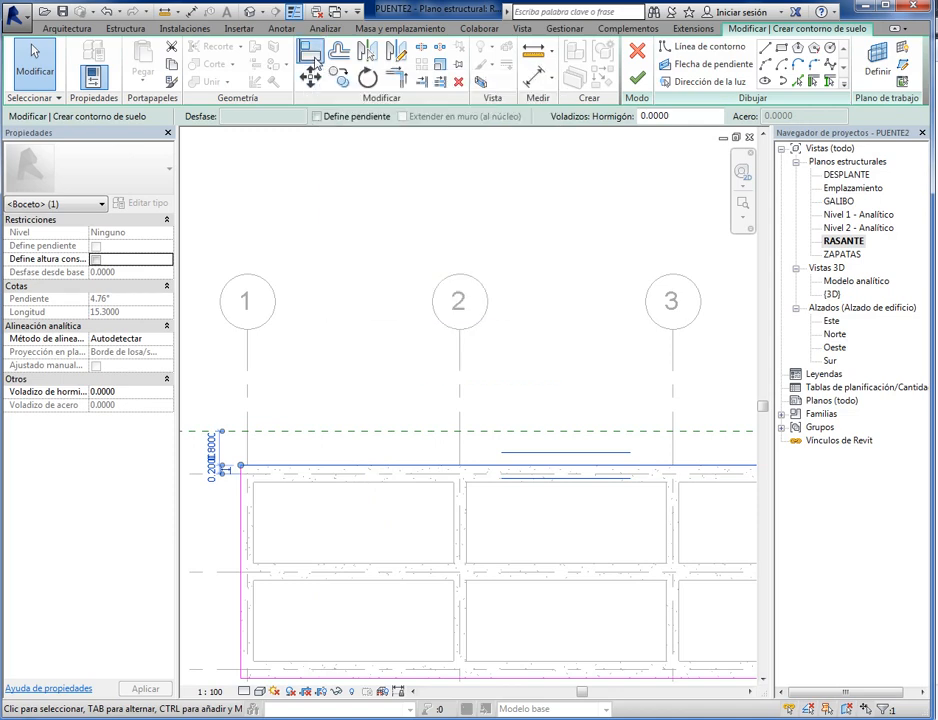
click(338, 432)
scroll(343, 519, up, 1)
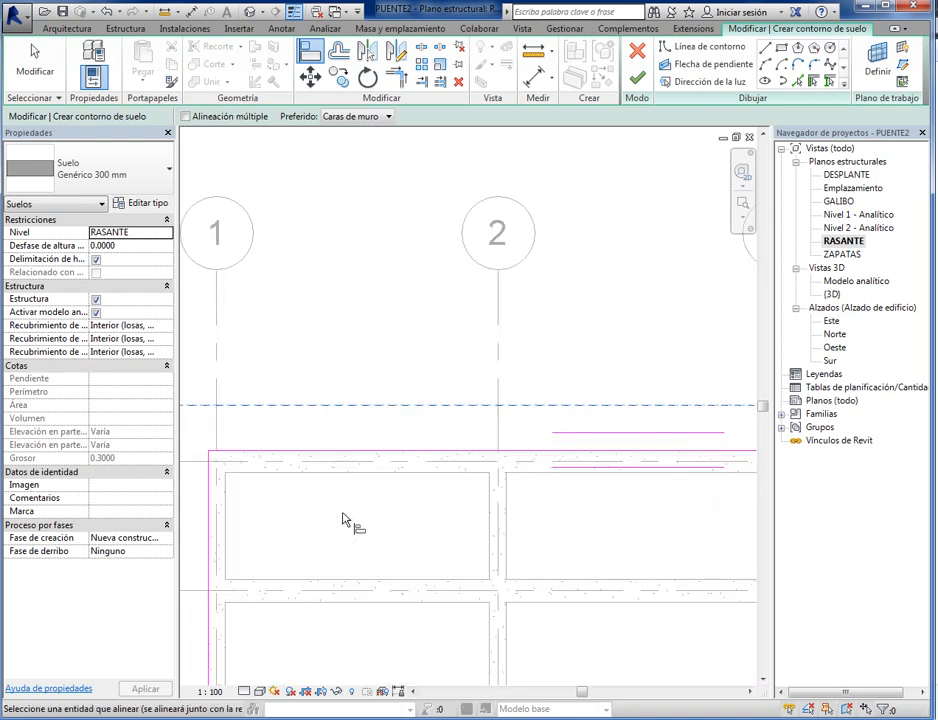
click(352, 455)
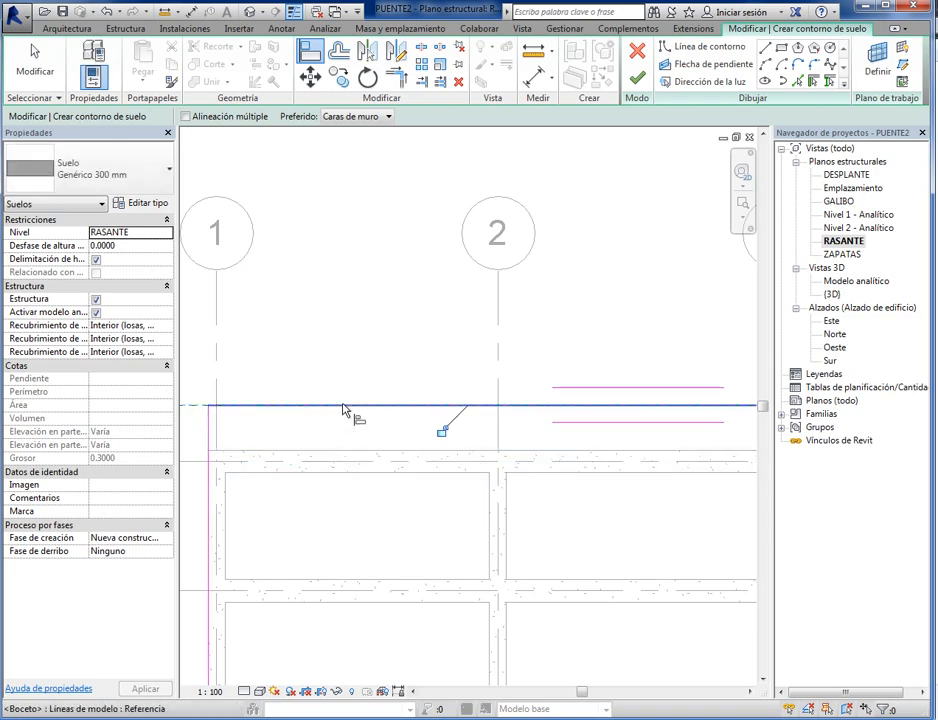
- Align the floor boundary line near grid line A to the reference plane below it and leave the Align command
scroll(335, 420, down, 3)
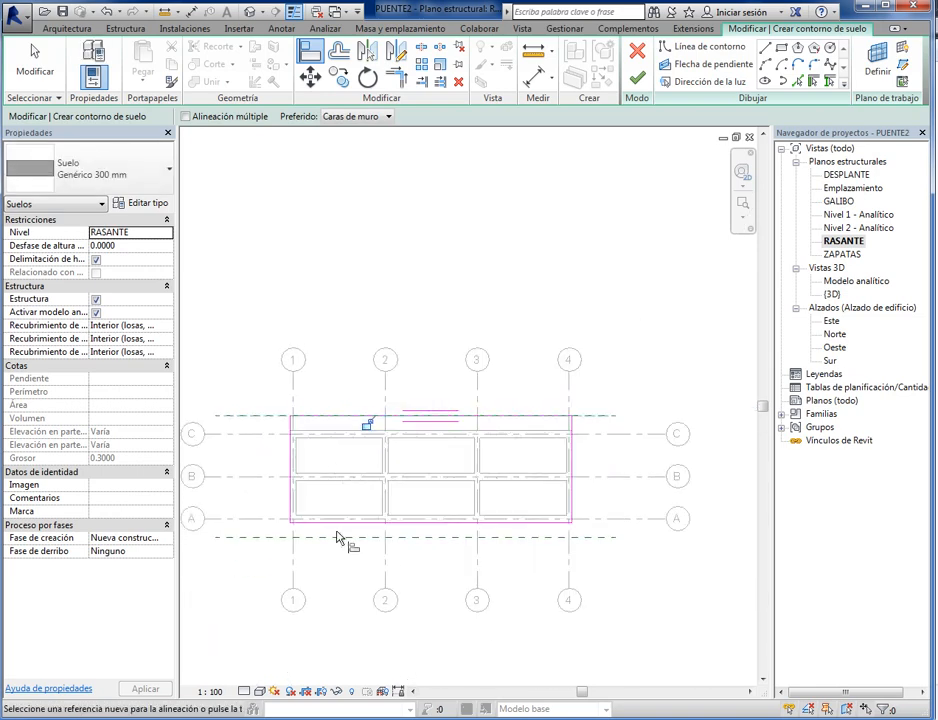
scroll(400, 601, up, 1)
middle_drag(343, 542, 347, 550)
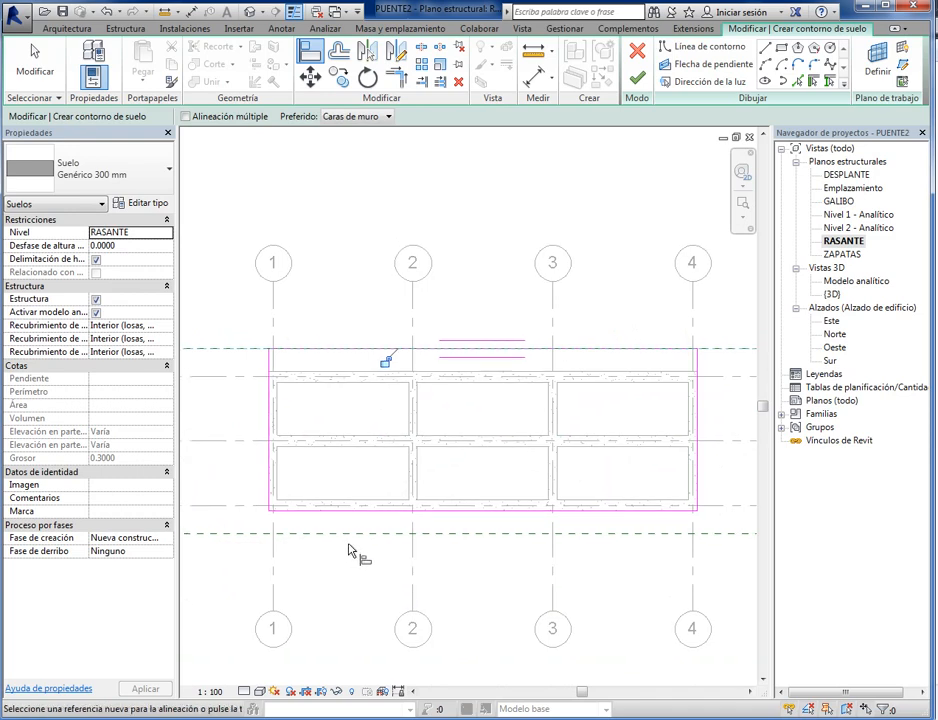
middle_drag(340, 549, 297, 577)
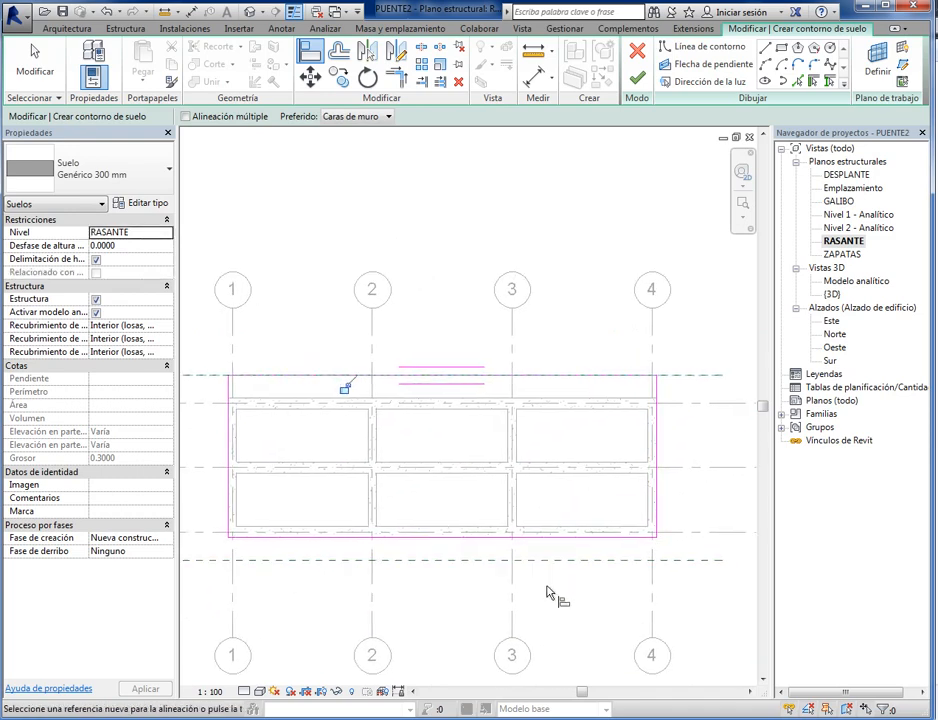
middle_drag(557, 599, 510, 604)
scroll(510, 604, up, 2)
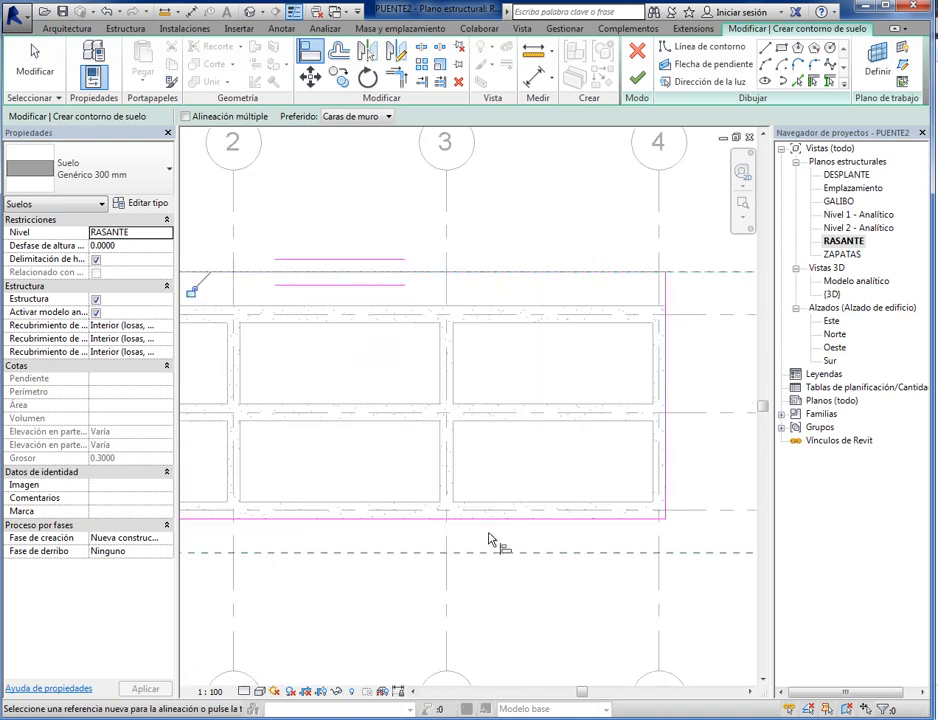
click(490, 553)
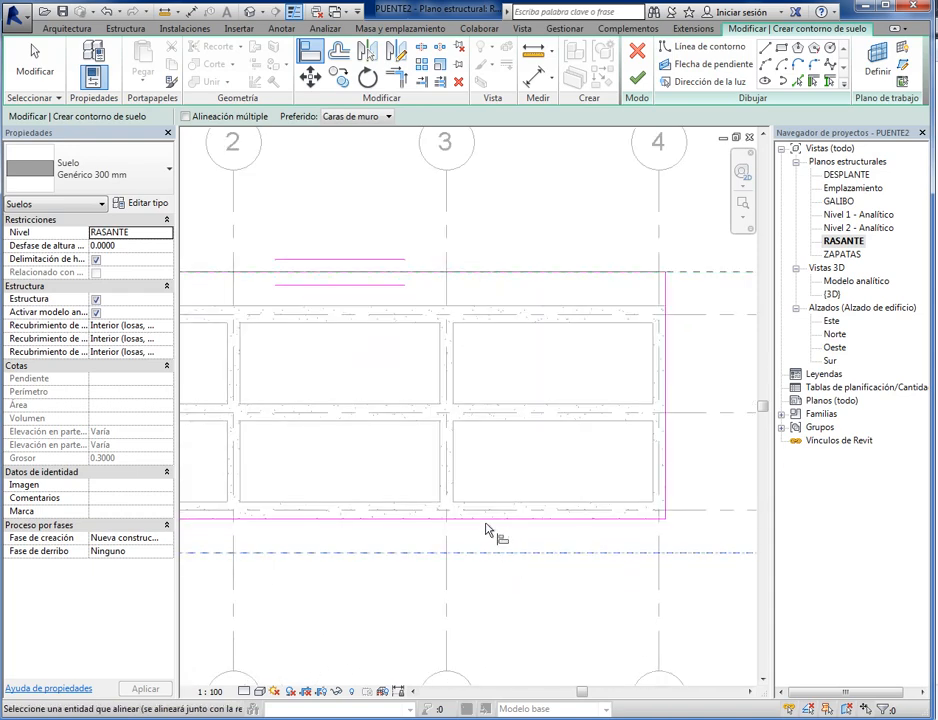
click(490, 518)
scroll(519, 586, down, 3)
scroll(390, 561, up, 3)
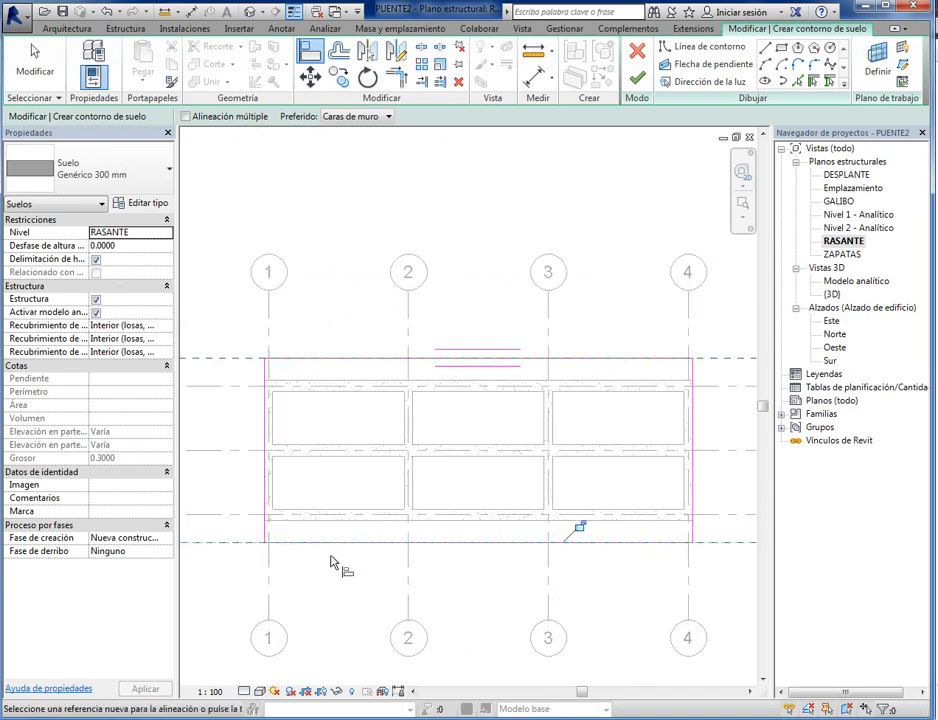
middle_drag(360, 574, 283, 570)
middle_drag(656, 578, 502, 601)
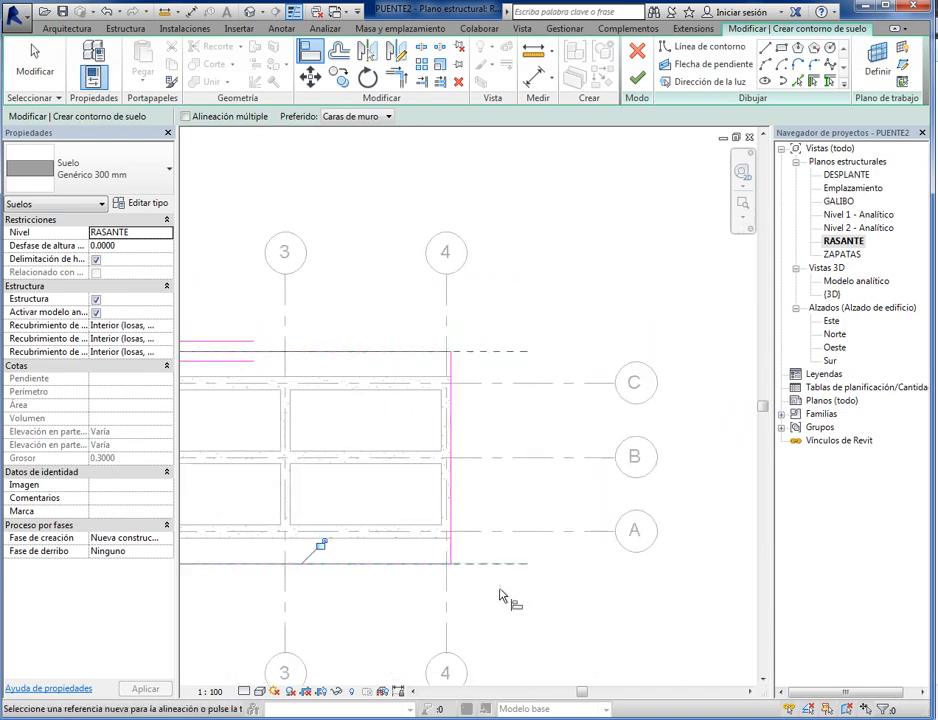
scroll(502, 601, up, 2)
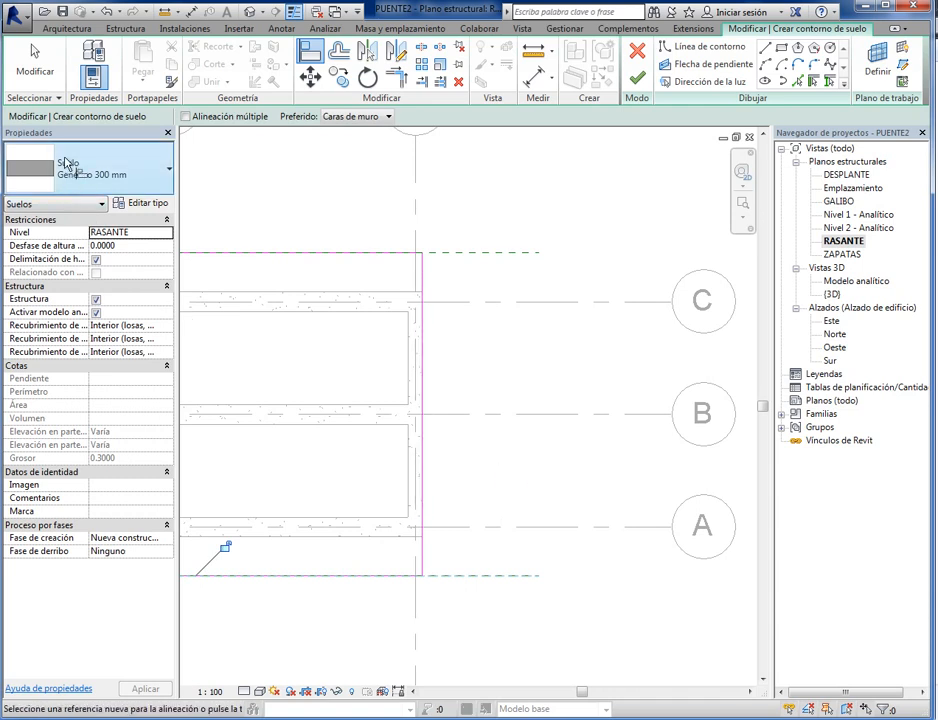
click(33, 62)
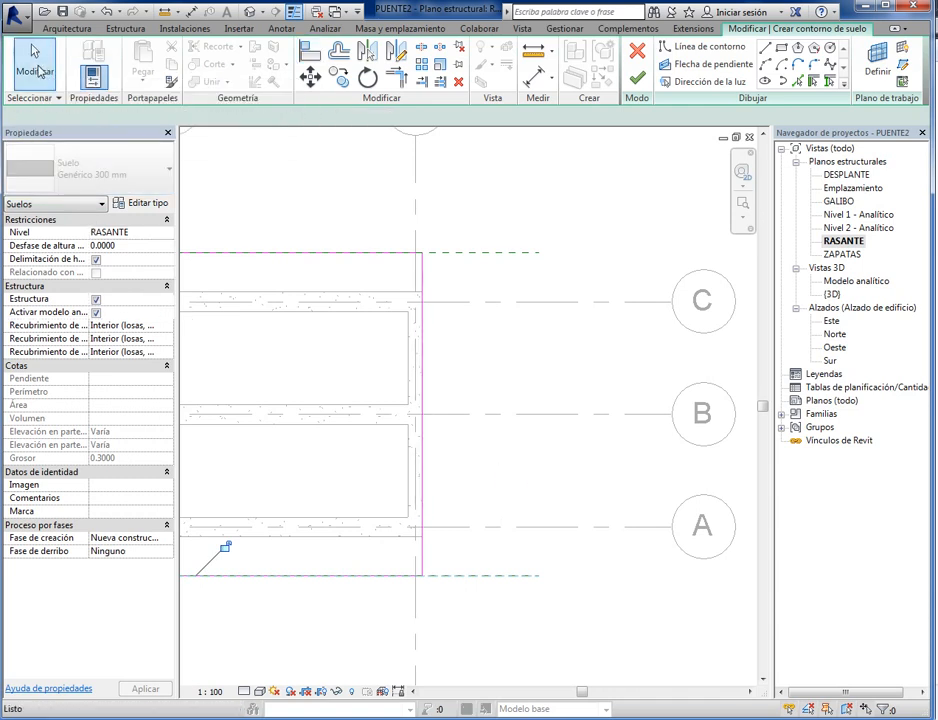
- Move the floor boundary line beside grid line 4 outward by 0.05 m
click(422, 403)
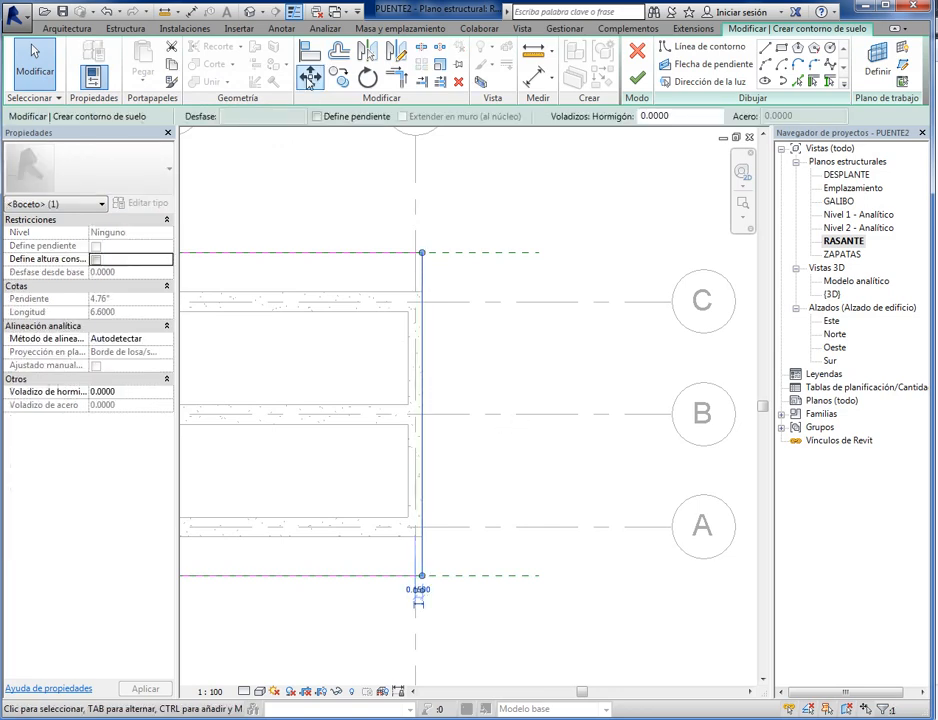
click(309, 78)
click(443, 370)
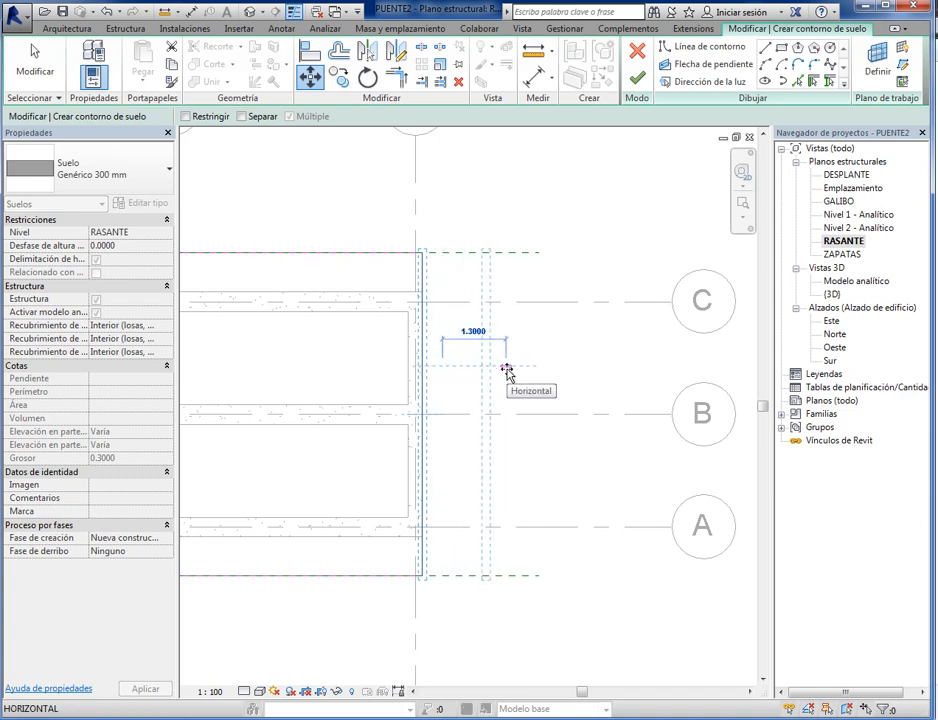
text(.0)
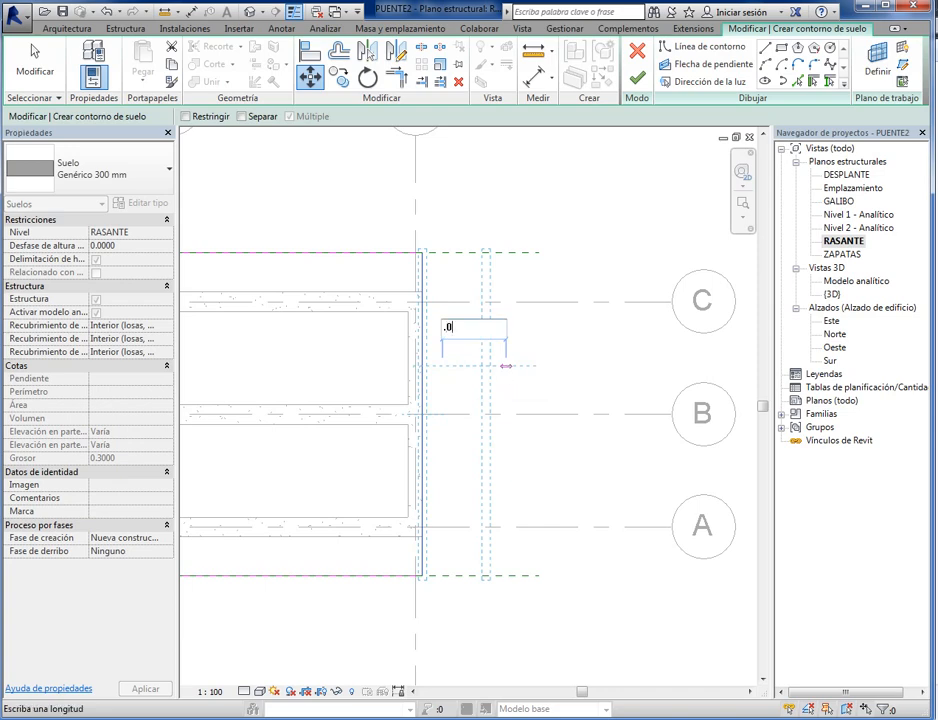
text(5)
key(Return)
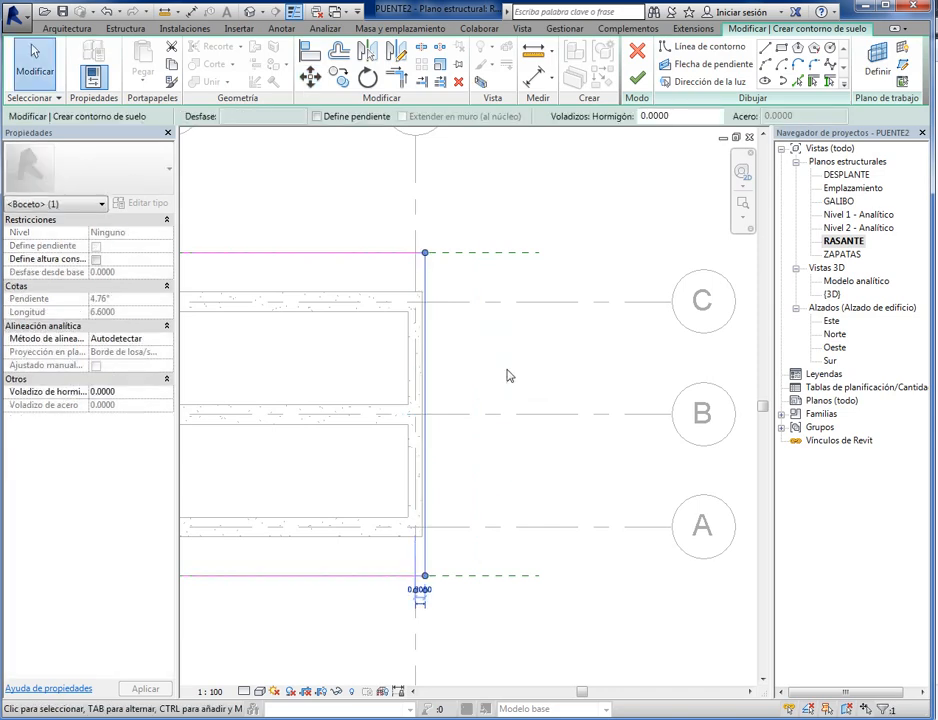
scroll(362, 601, up, 5)
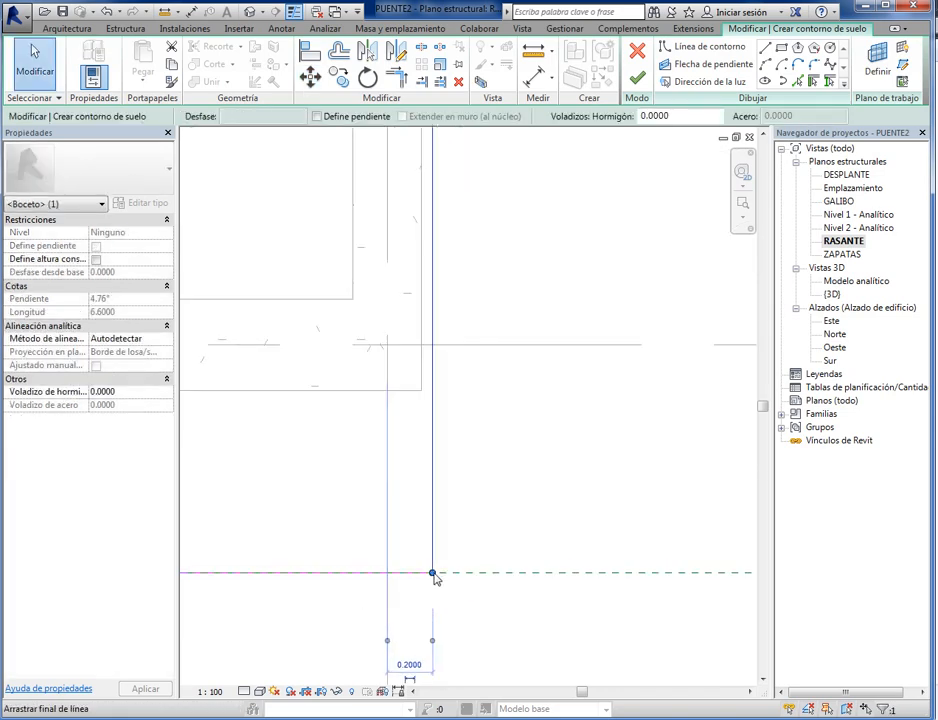
- Move the floor boundary line beside grid line 1 outward by 0.05 m and clear the selection
scroll(461, 417, down, 5)
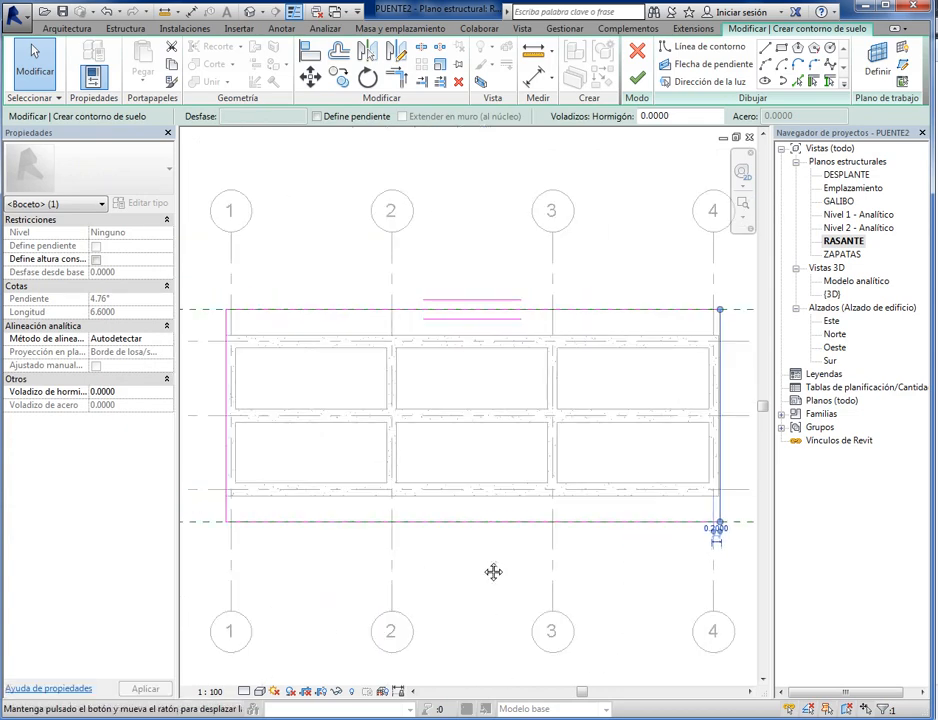
middle_drag(493, 572, 614, 572)
scroll(365, 490, up, 3)
click(325, 467)
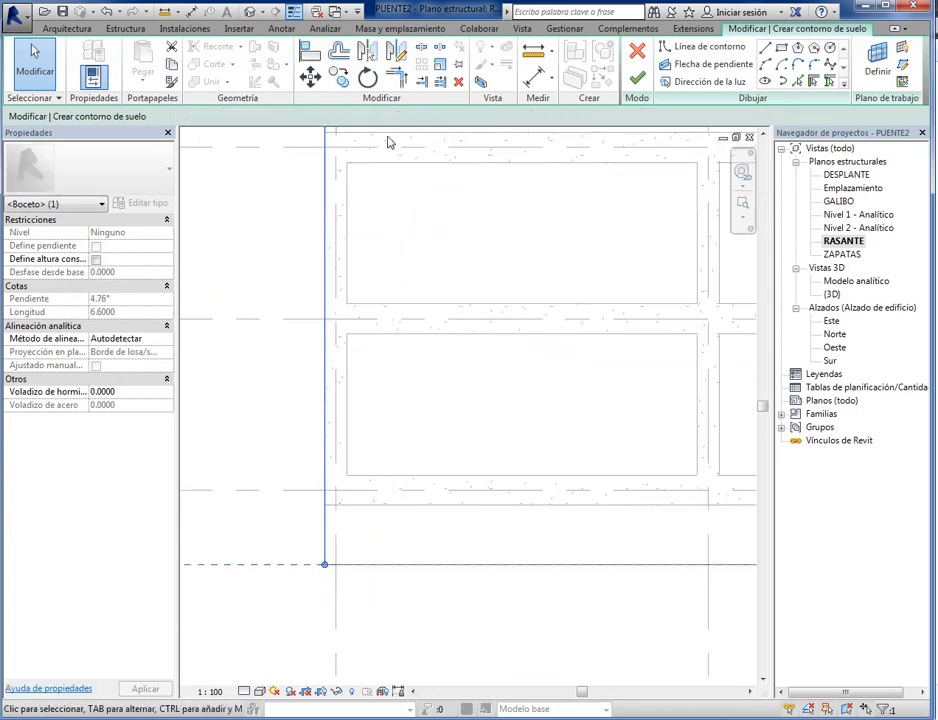
click(310, 77)
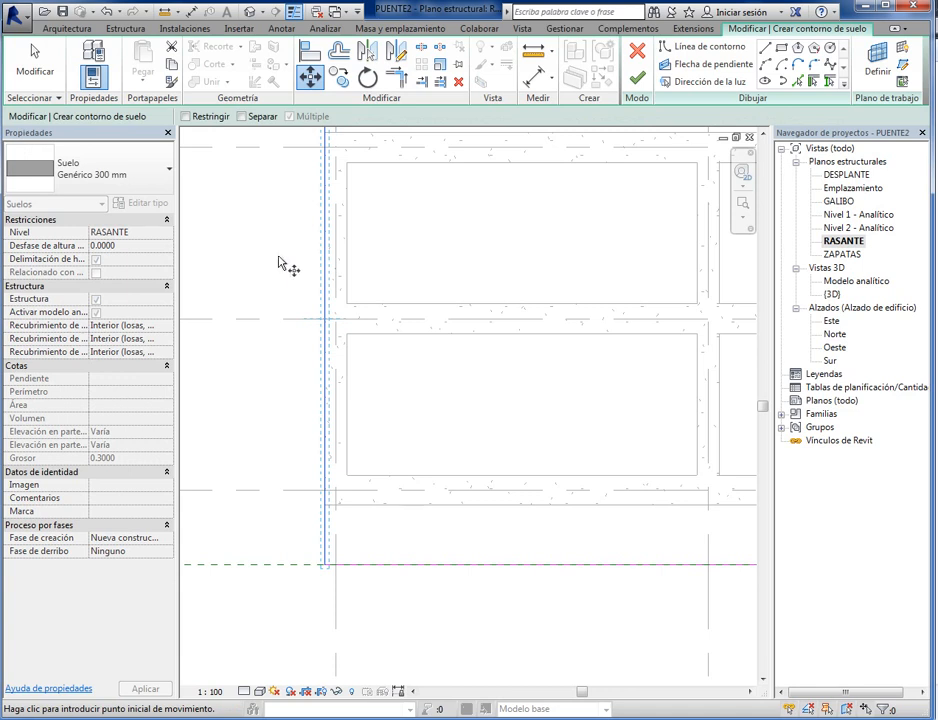
click(284, 265)
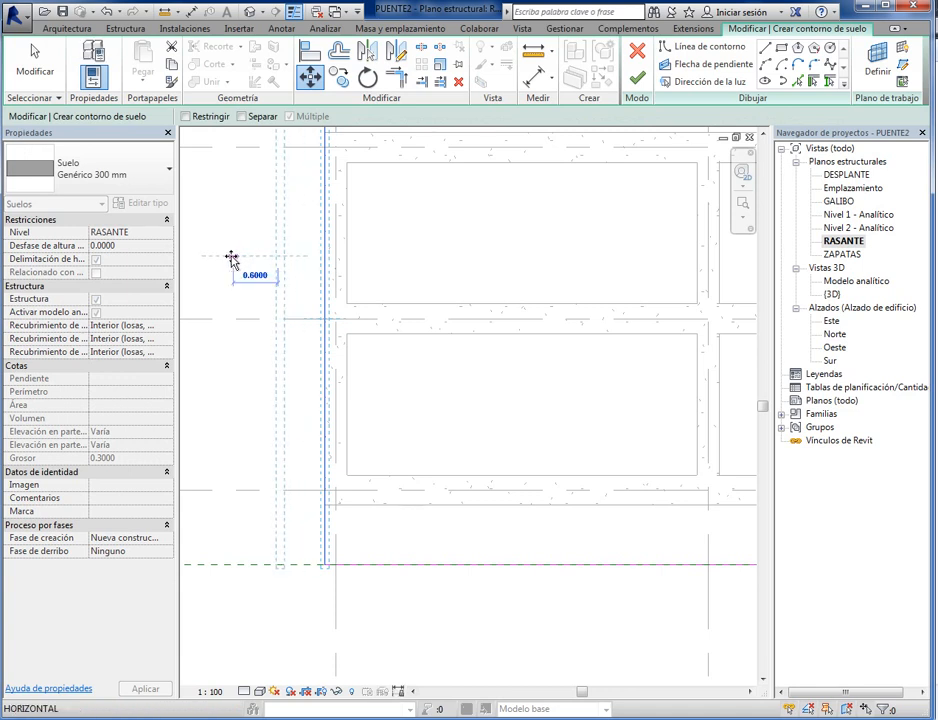
text(.05)
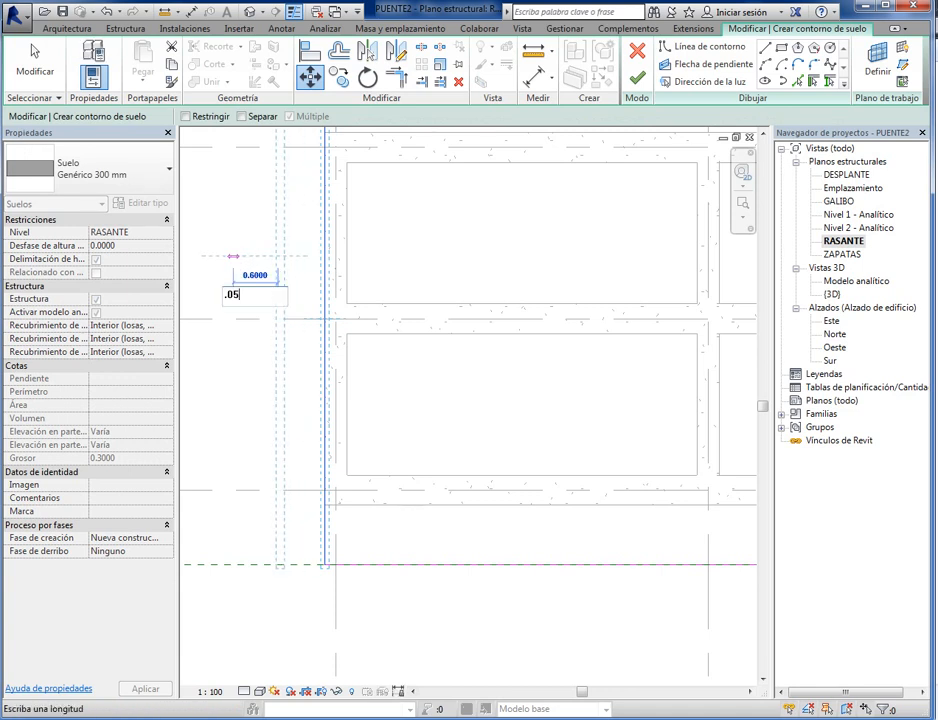
key(Return)
key(Escape)
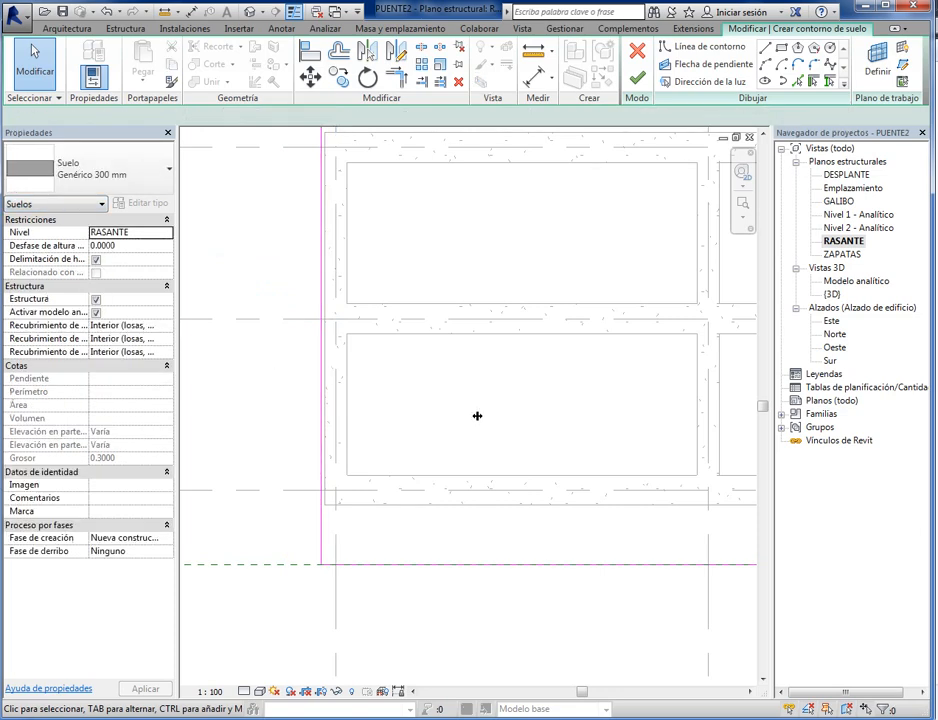
scroll(437, 423, down, 5)
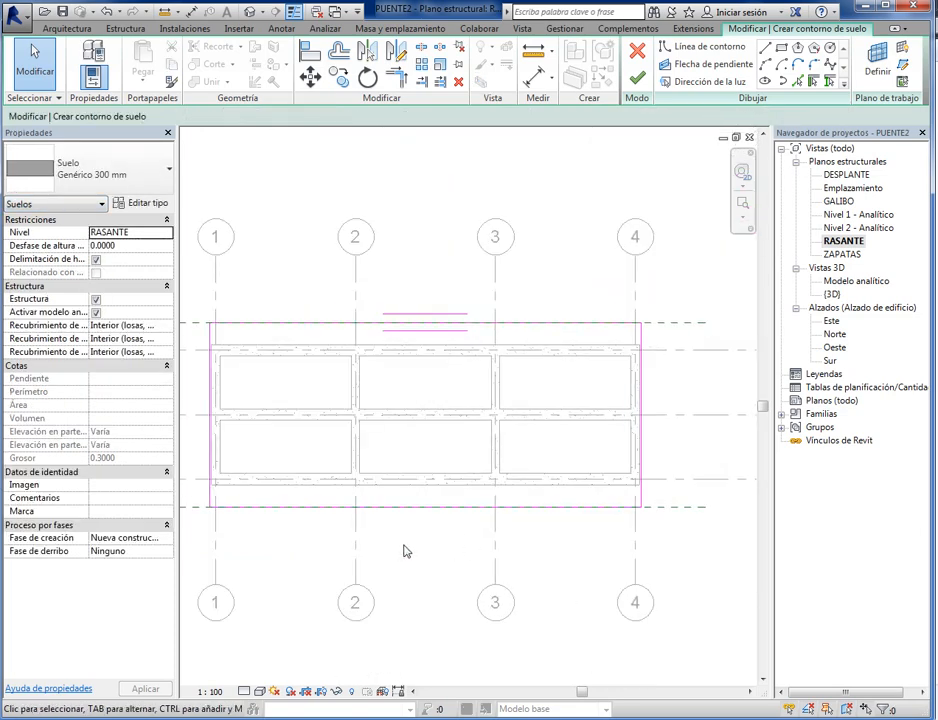
- Finish the floor boundary sketch to create the slab and clear the selection
middle_drag(406, 551, 417, 556)
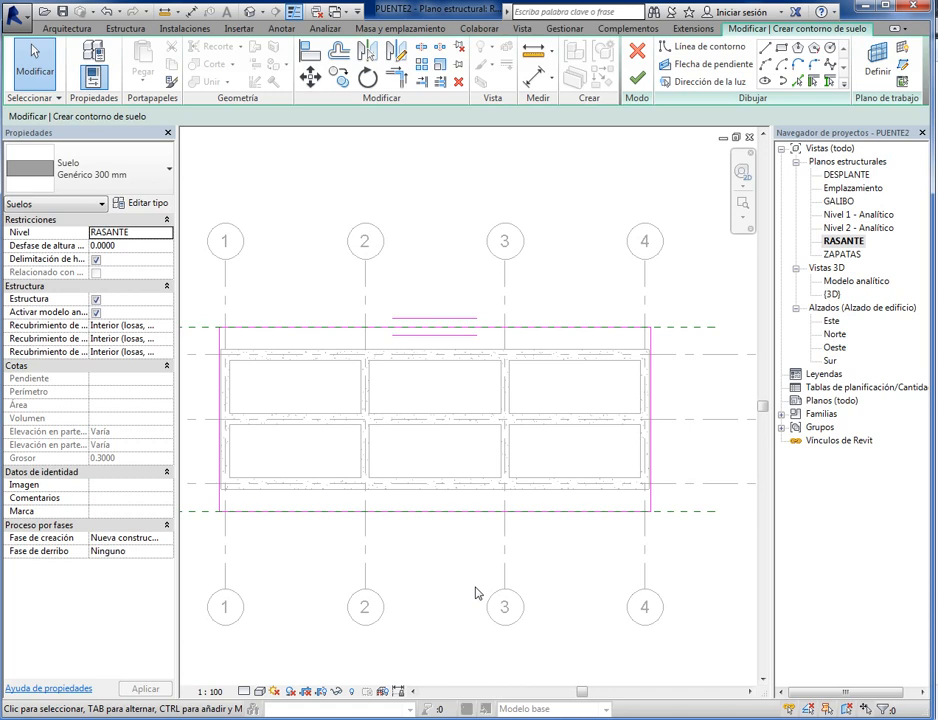
click(639, 80)
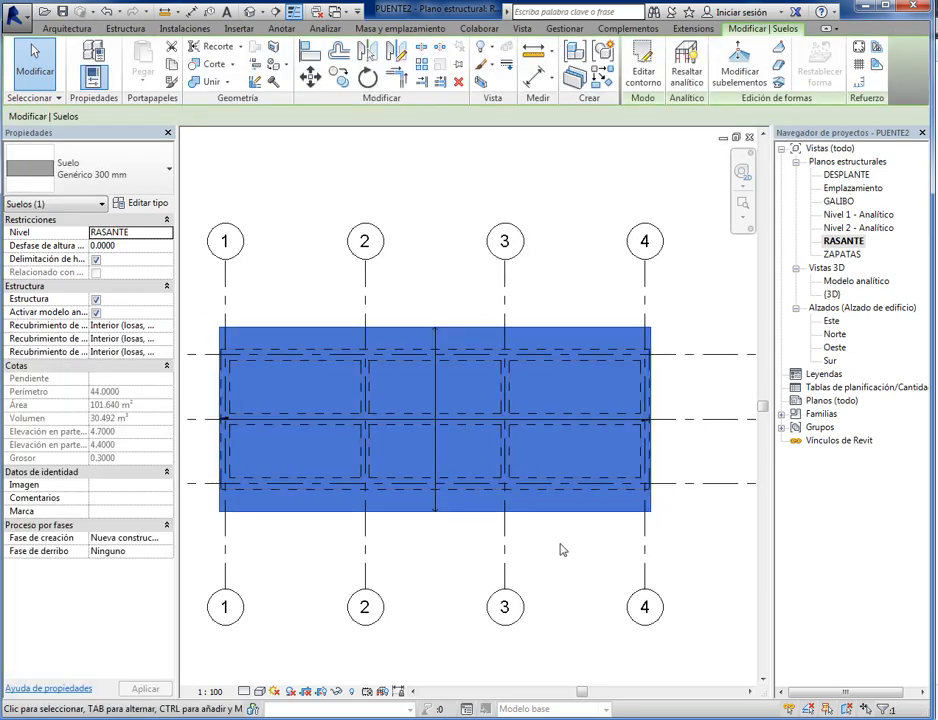
click(561, 549)
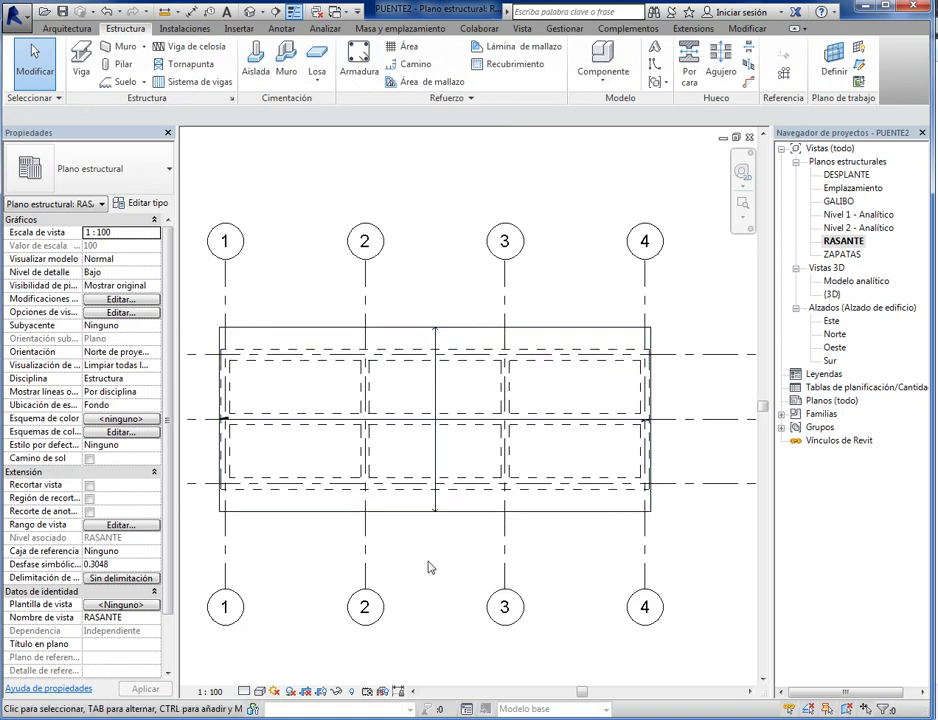
middle_drag(429, 575, 469, 589)
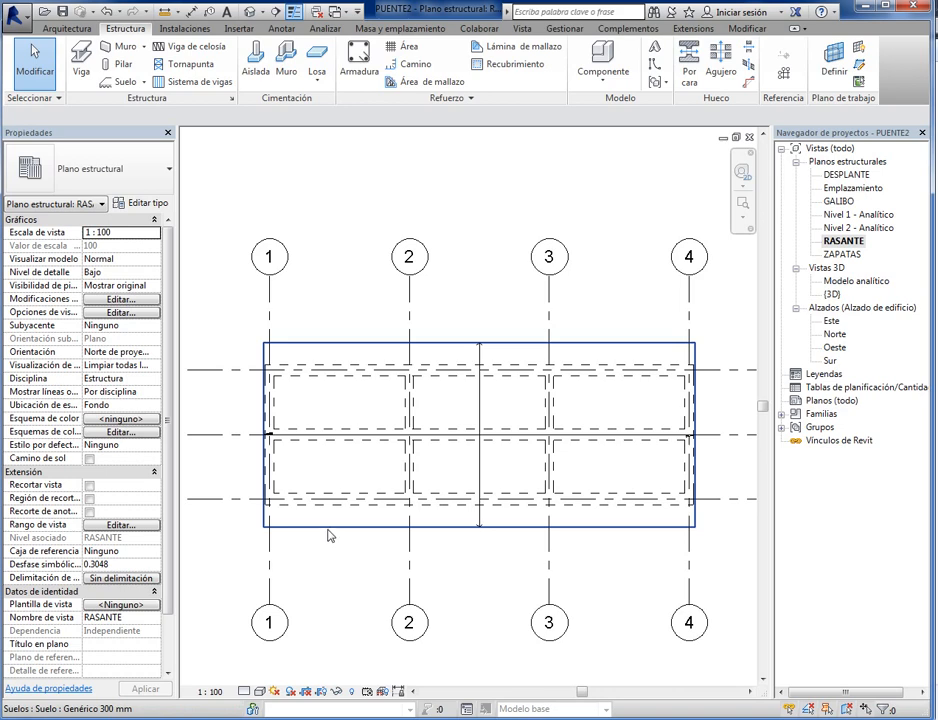
- Duplicate the slab's Genérico 300 mm floor type under the name PL17
click(328, 535)
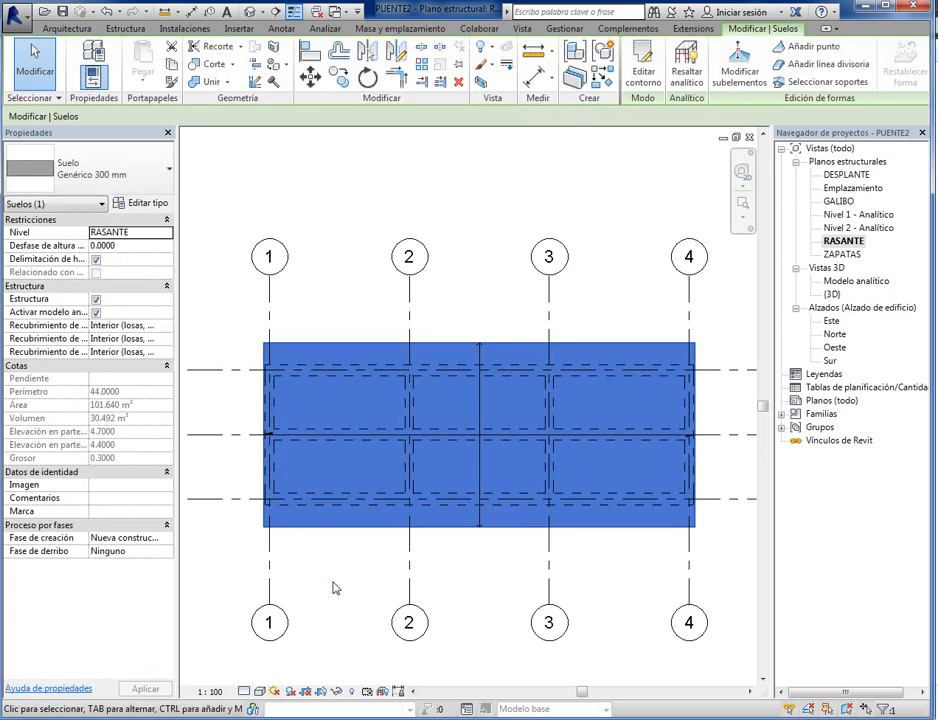
click(139, 207)
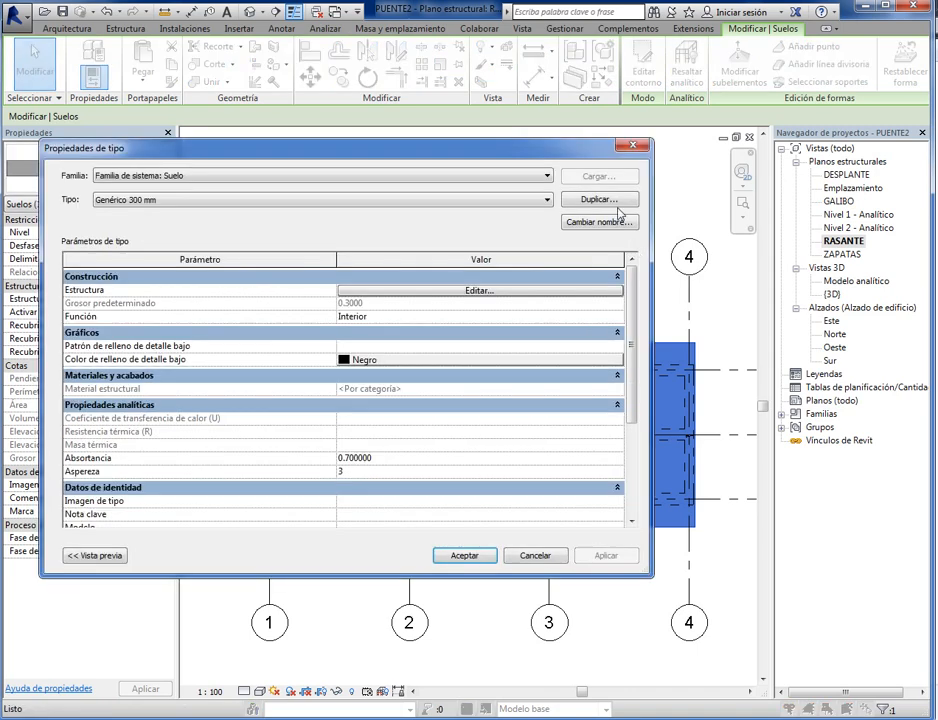
click(596, 200)
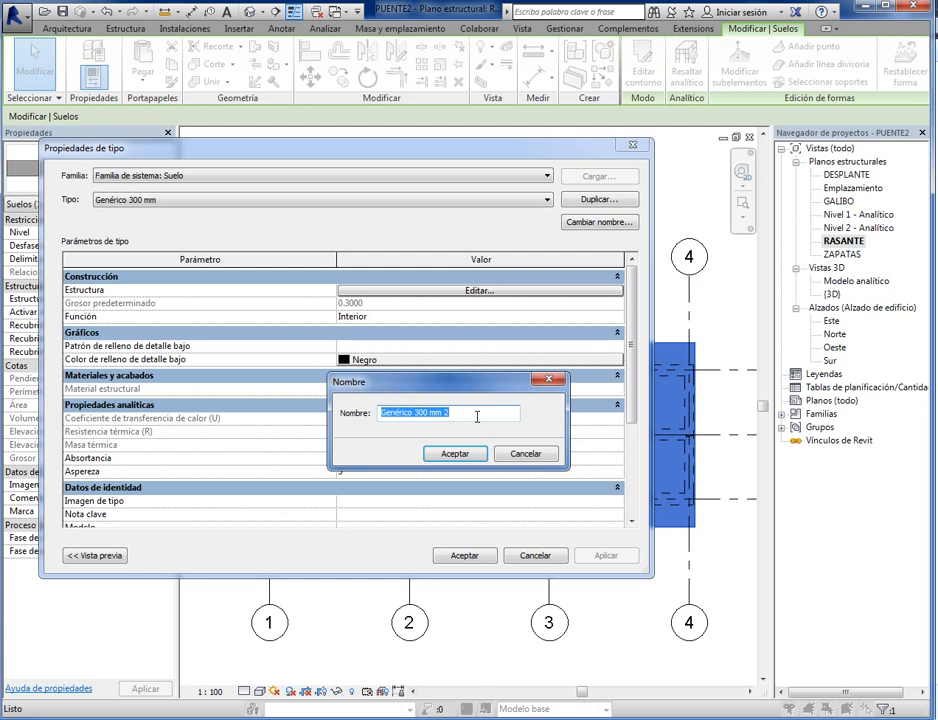
text(PL17)
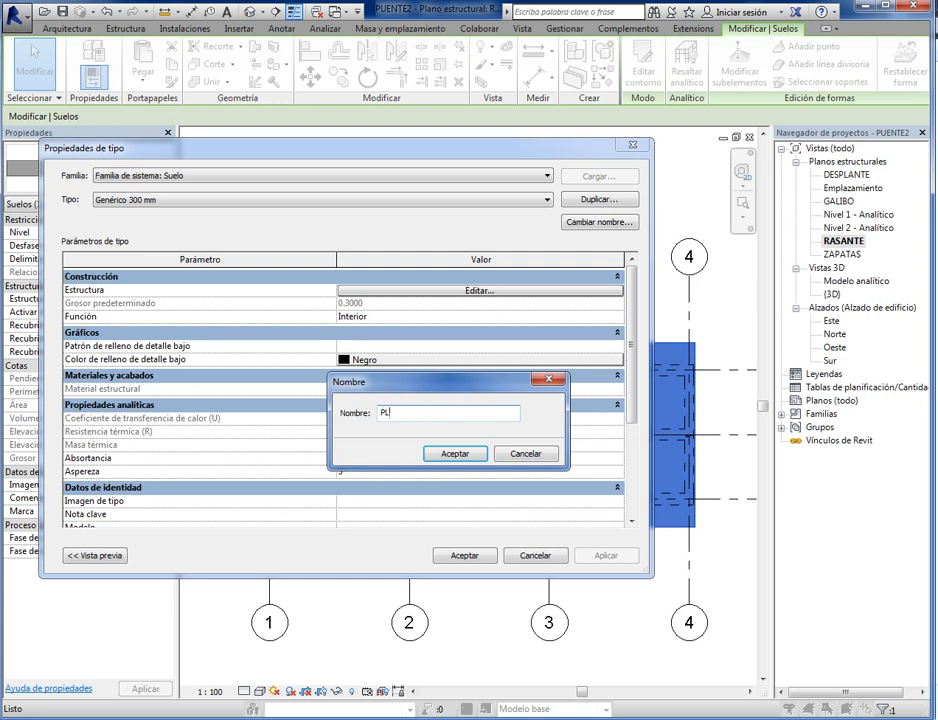
click(470, 450)
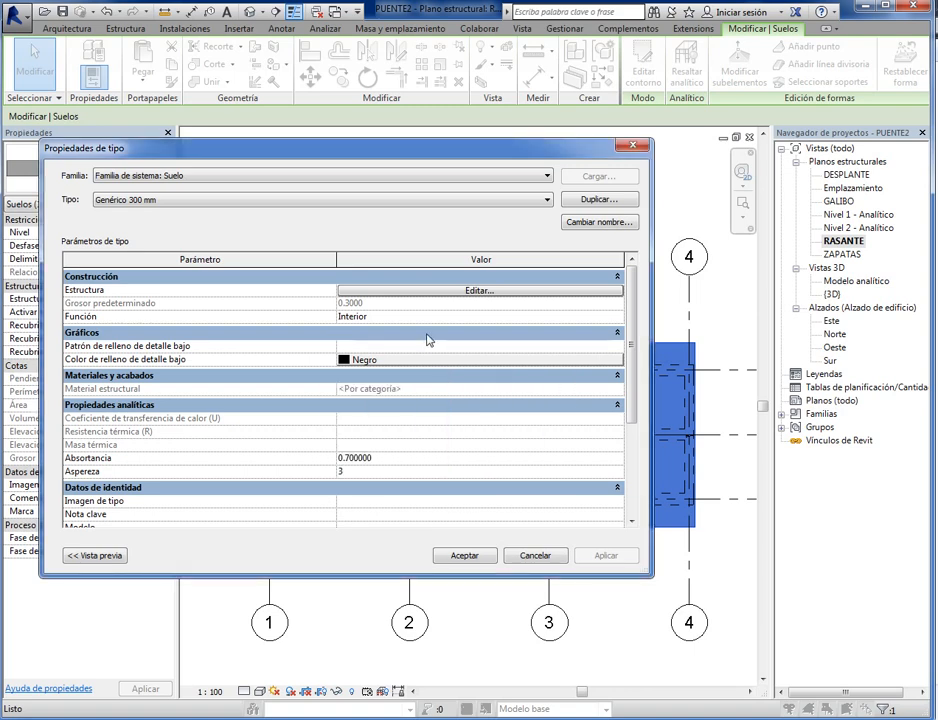
- Set the structural layer thickness of floor type PL17 to 0.17 m and accept the type properties
click(480, 291)
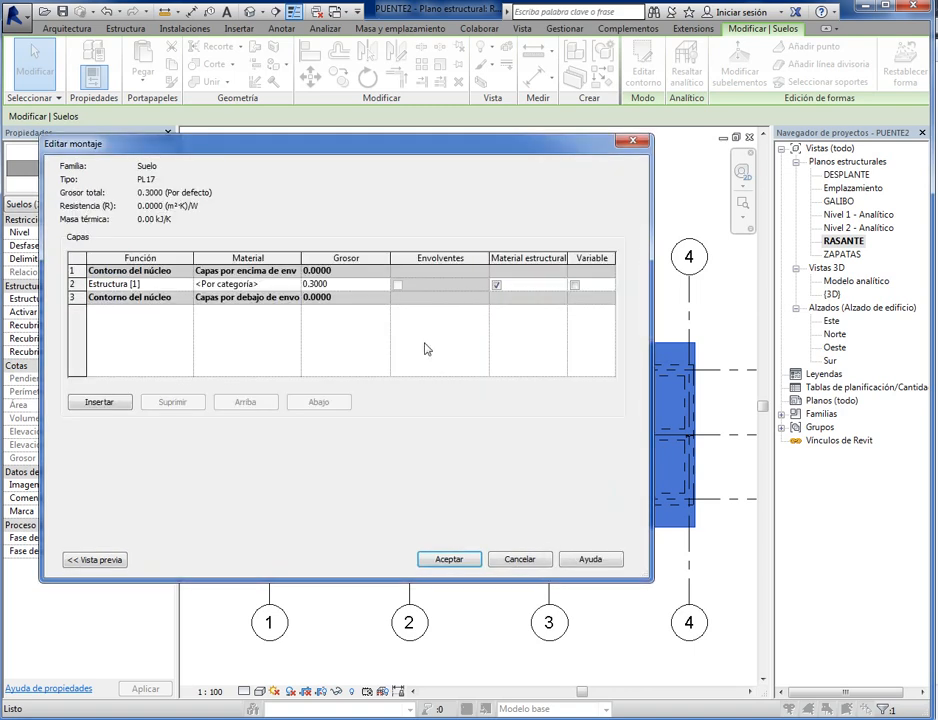
click(325, 286)
text(0.17)
click(457, 561)
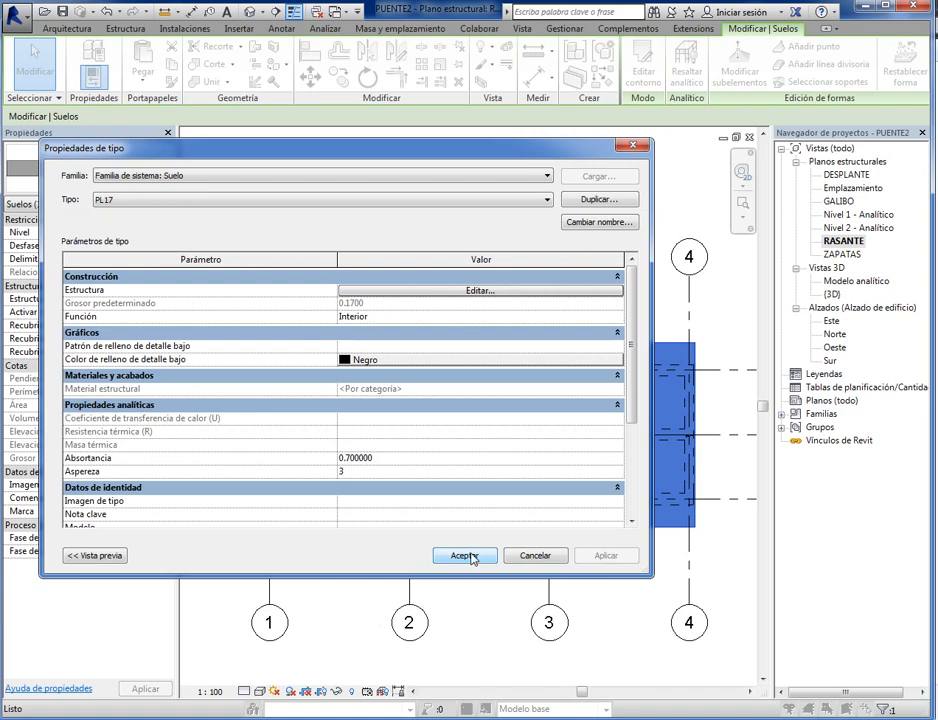
click(466, 556)
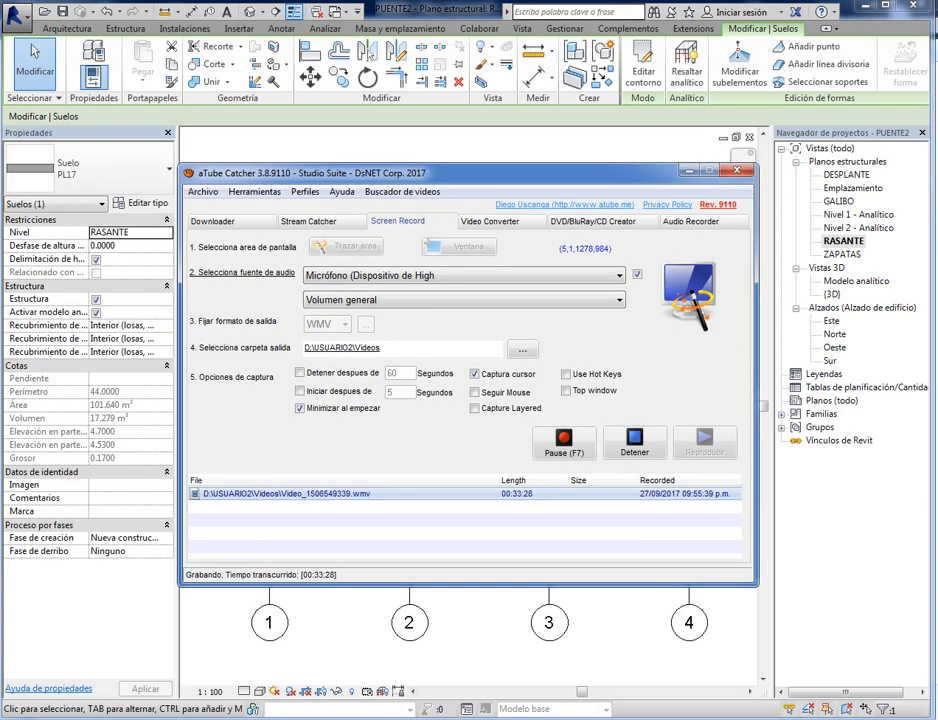
- Check the slab's outline and assigned floor type in the RASANTE plan
click(689, 171)
scroll(444, 597, down, 2)
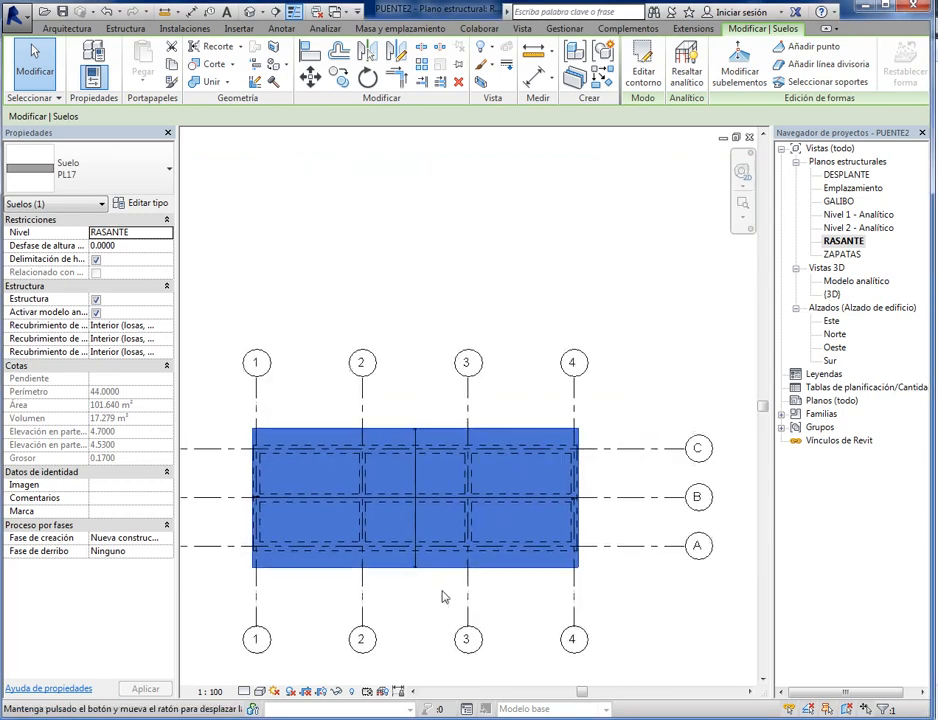
scroll(459, 588, up, 3)
scroll(412, 593, down, 3)
scroll(461, 574, up, 2)
scroll(460, 569, up, 1)
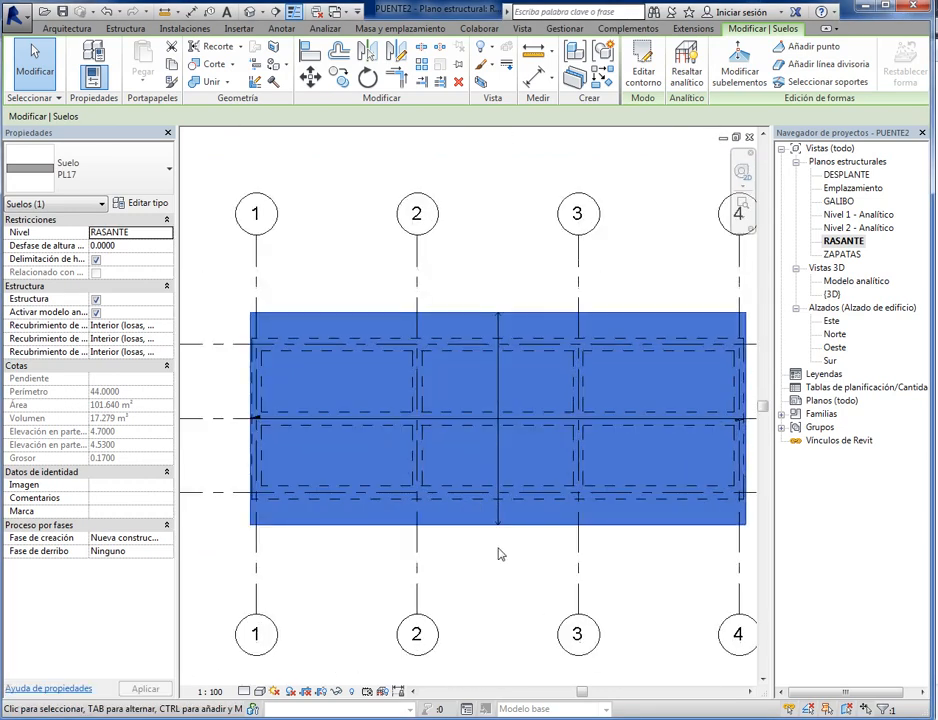
middle_drag(507, 550, 468, 572)
click(509, 272)
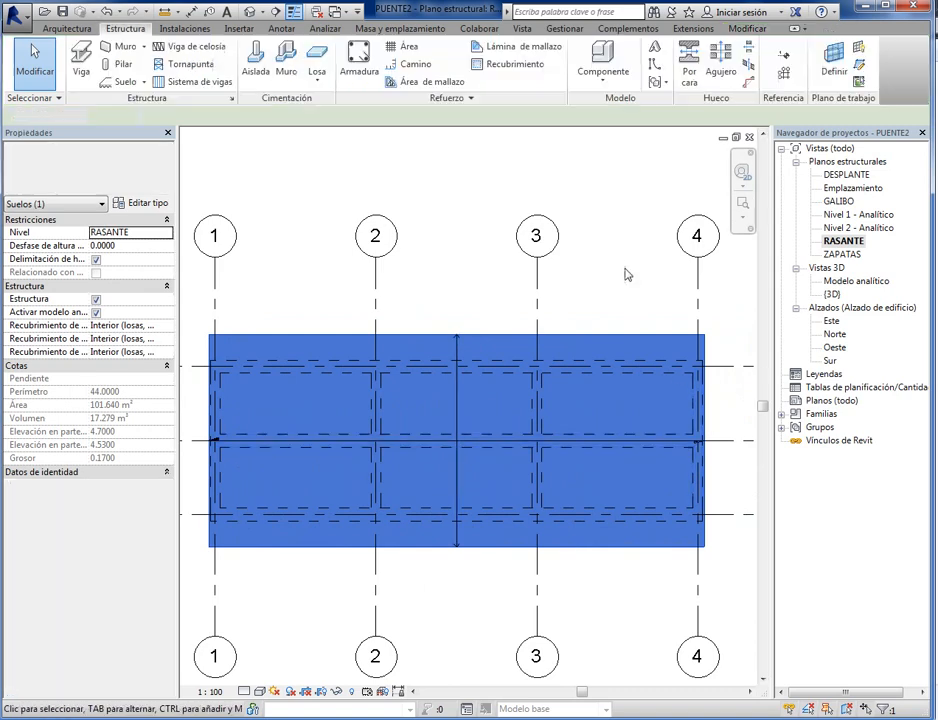
click(625, 340)
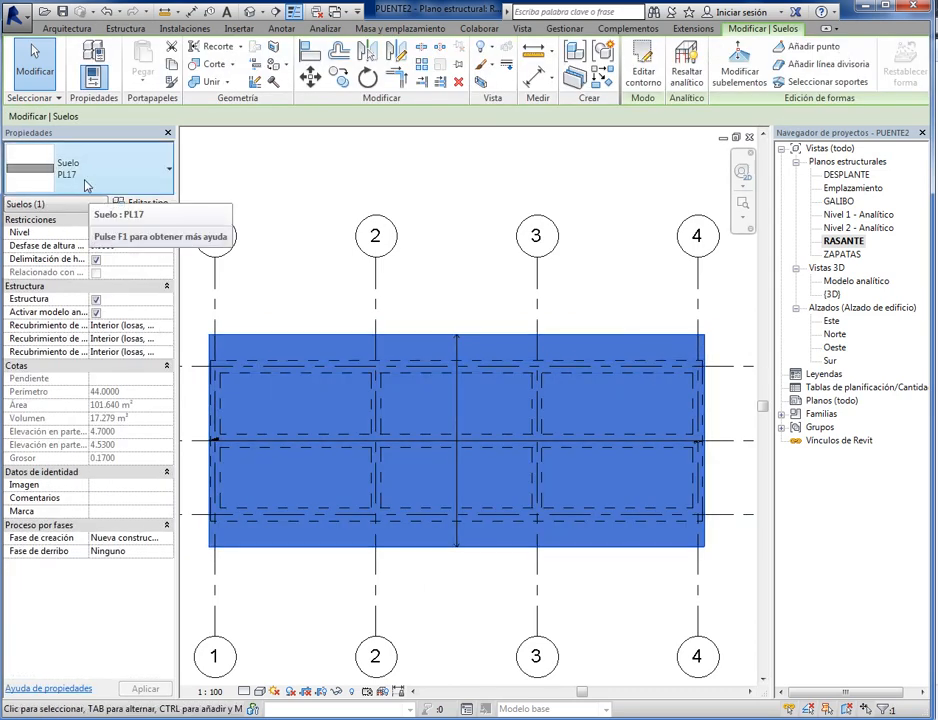
click(473, 264)
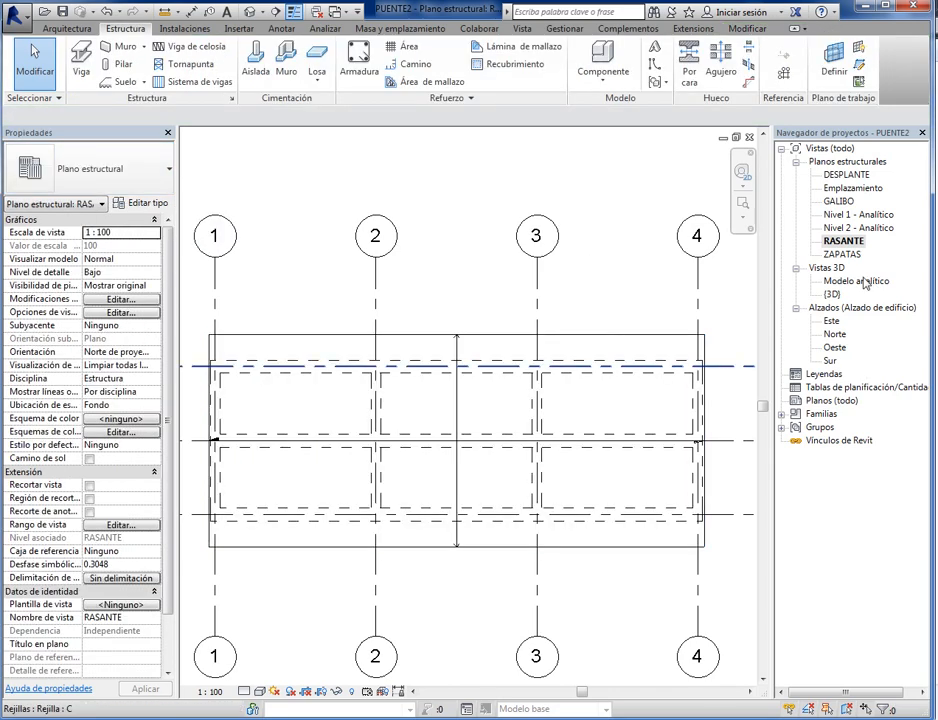
- Inspect the slab's overhang beyond the beams from several sides in the {3D} view
double_click(831, 294)
scroll(381, 535, up, 3)
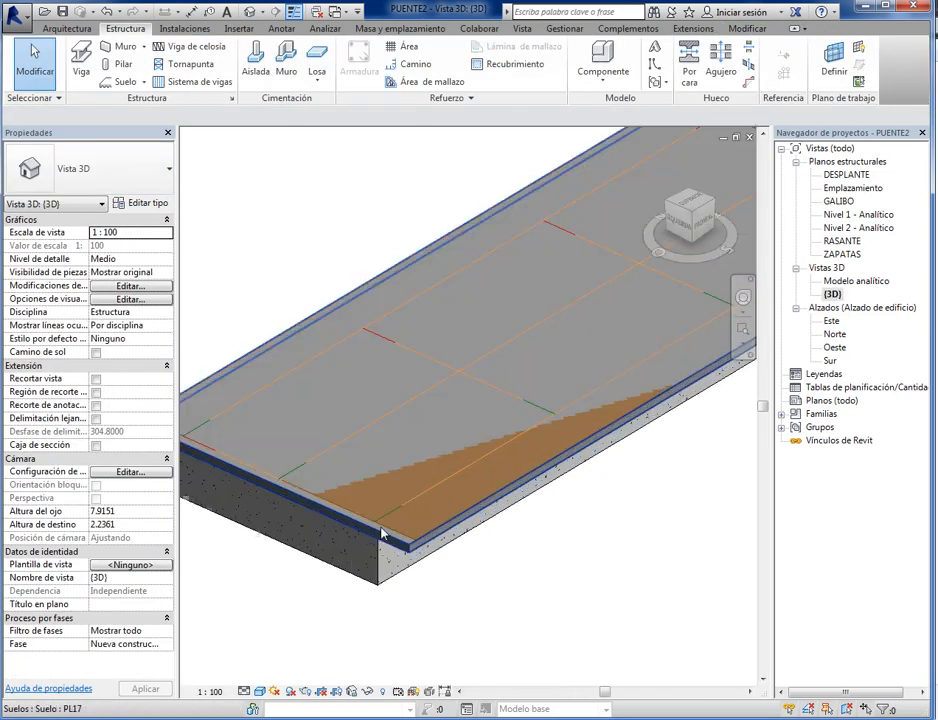
scroll(377, 391, down, 5)
scroll(598, 447, up, 2)
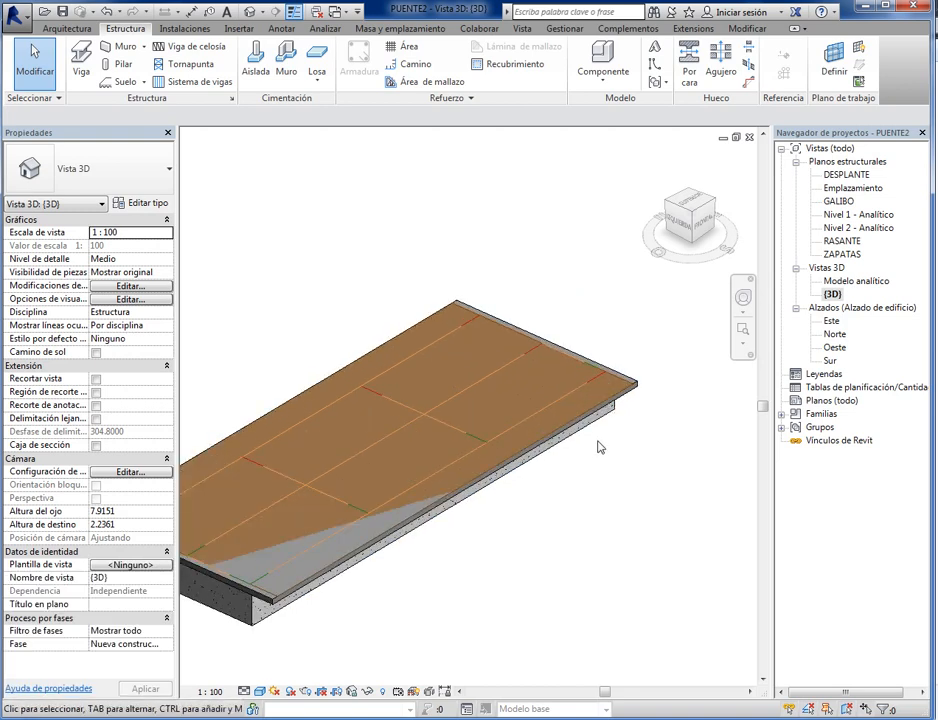
scroll(598, 447, down, 2)
click(743, 297)
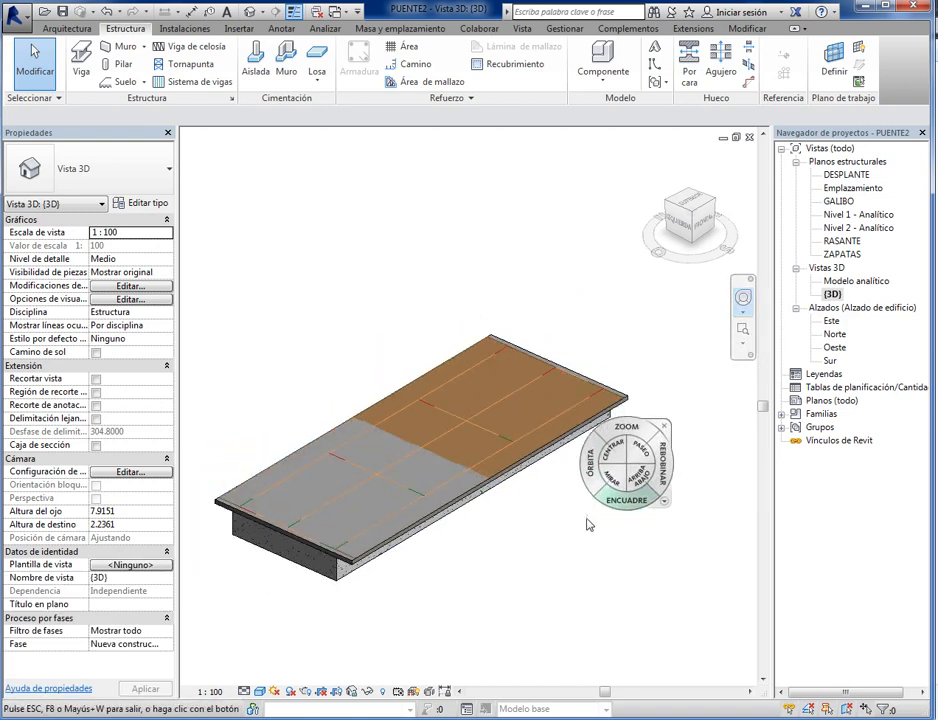
drag(520, 490, 682, 489)
click(655, 163)
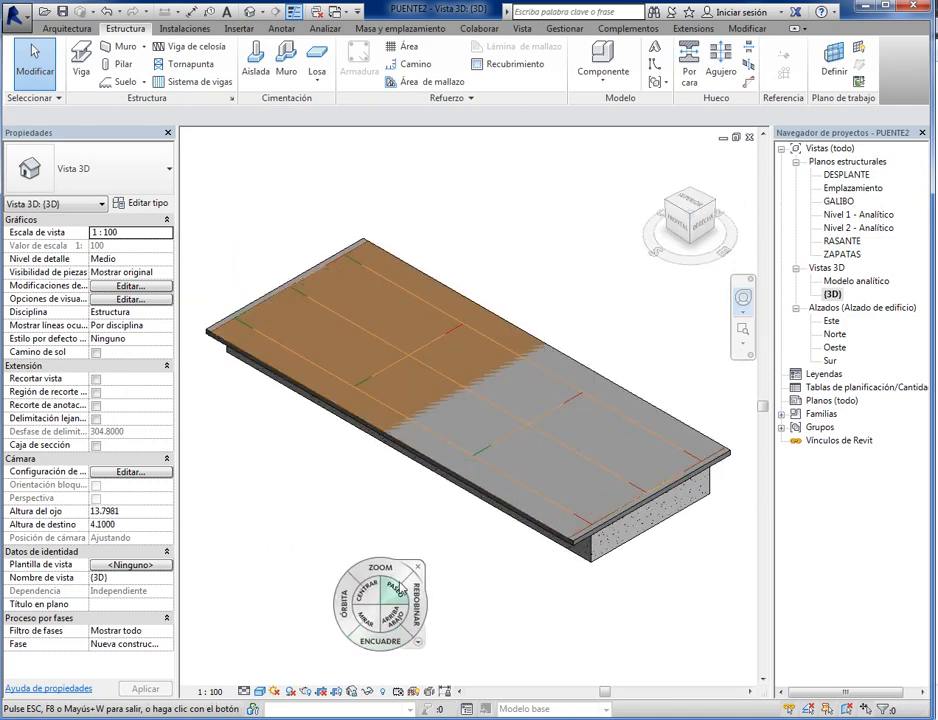
click(424, 563)
middle_drag(478, 548, 453, 594)
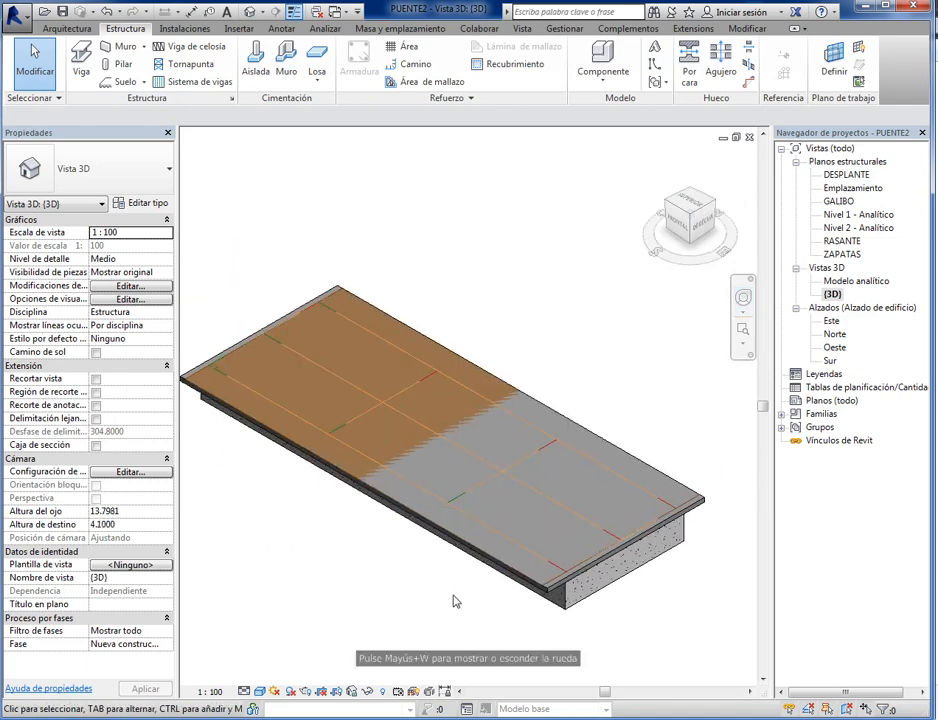
middle_drag(630, 613, 596, 613)
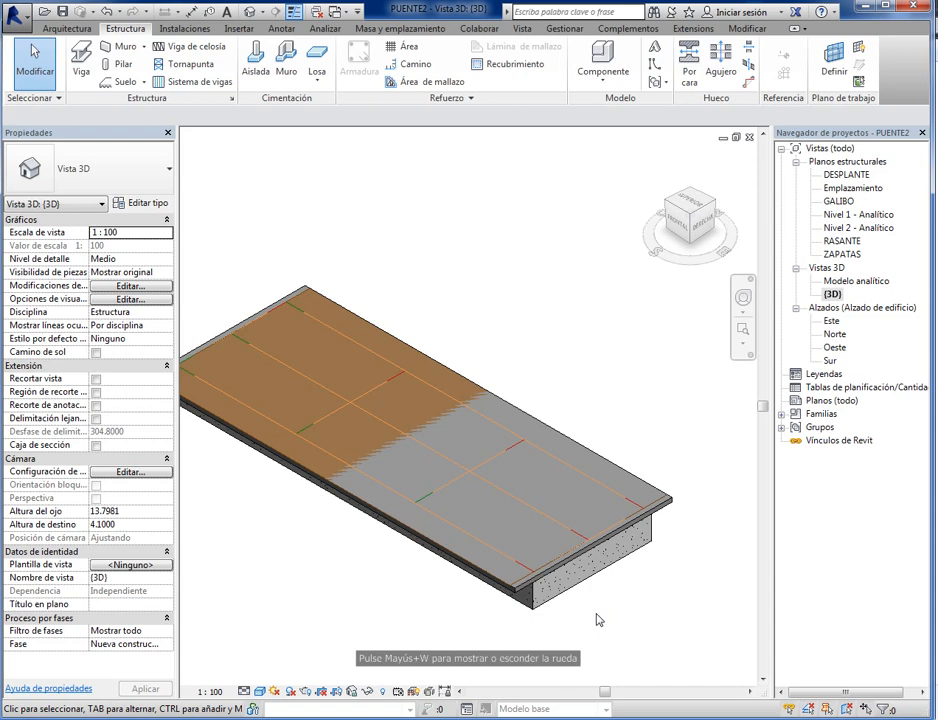
- Open the Modelo analítico 3D view and set its visual style to wireframe (Estructura alámbrica)
double_click(845, 283)
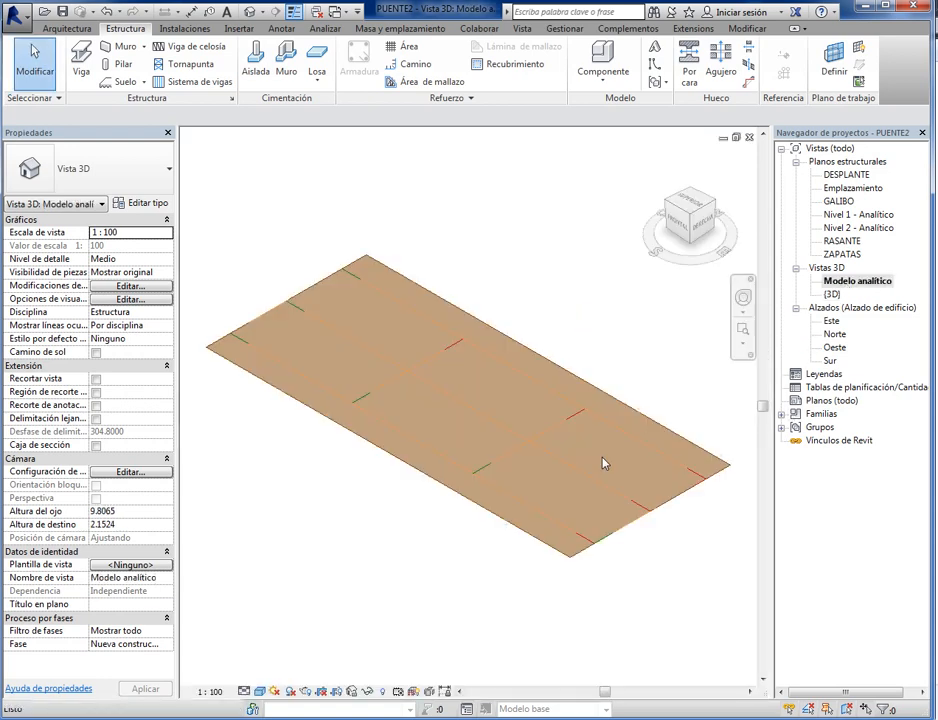
middle_drag(589, 605, 552, 632)
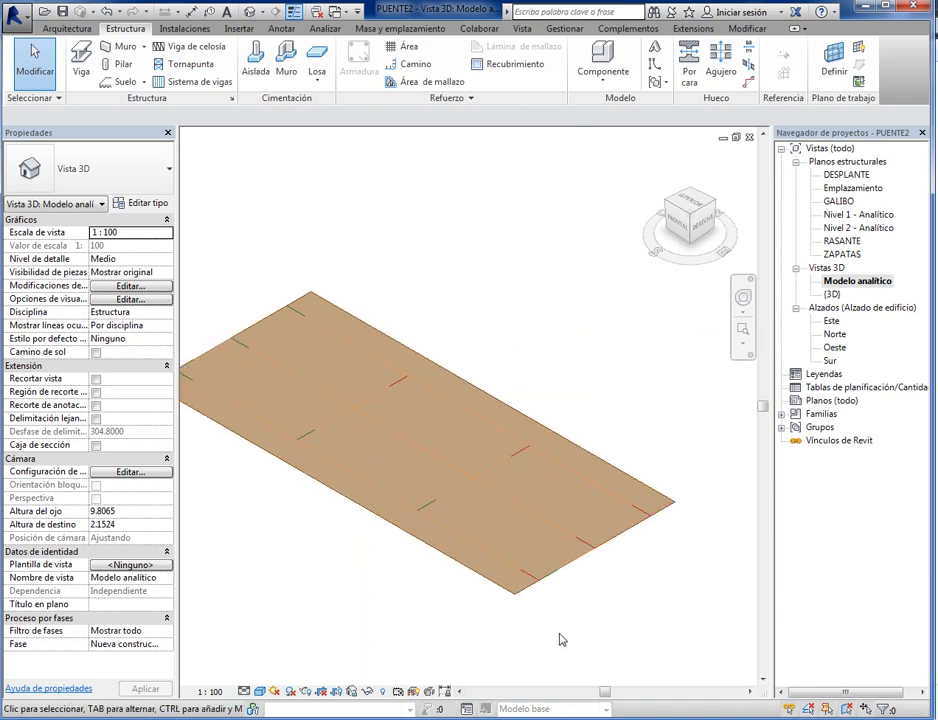
scroll(538, 555, up, 3)
scroll(545, 612, down, 3)
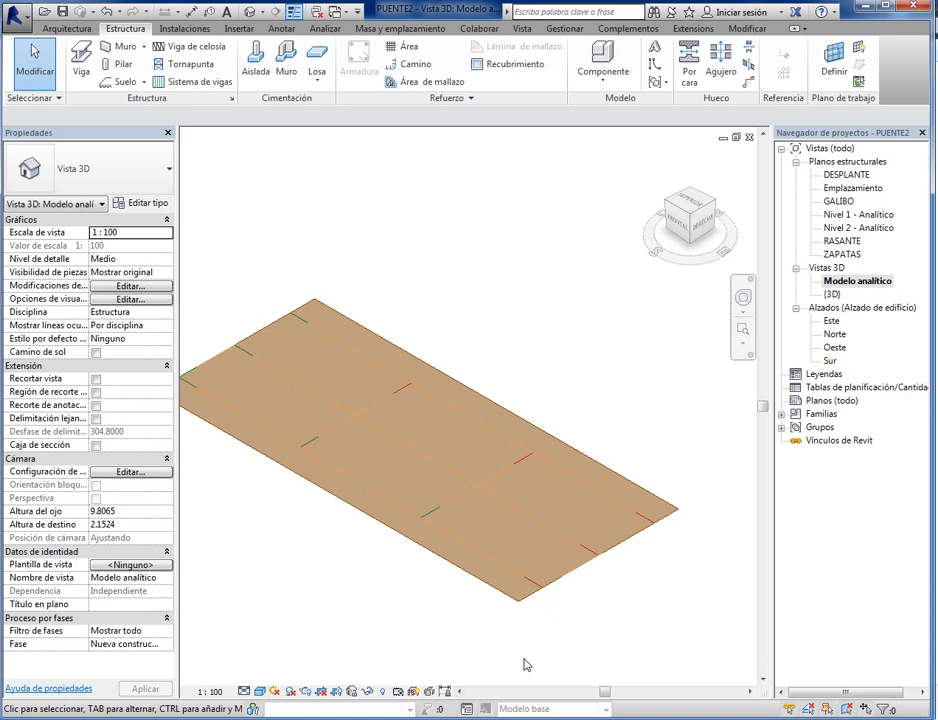
scroll(567, 651, down, 1)
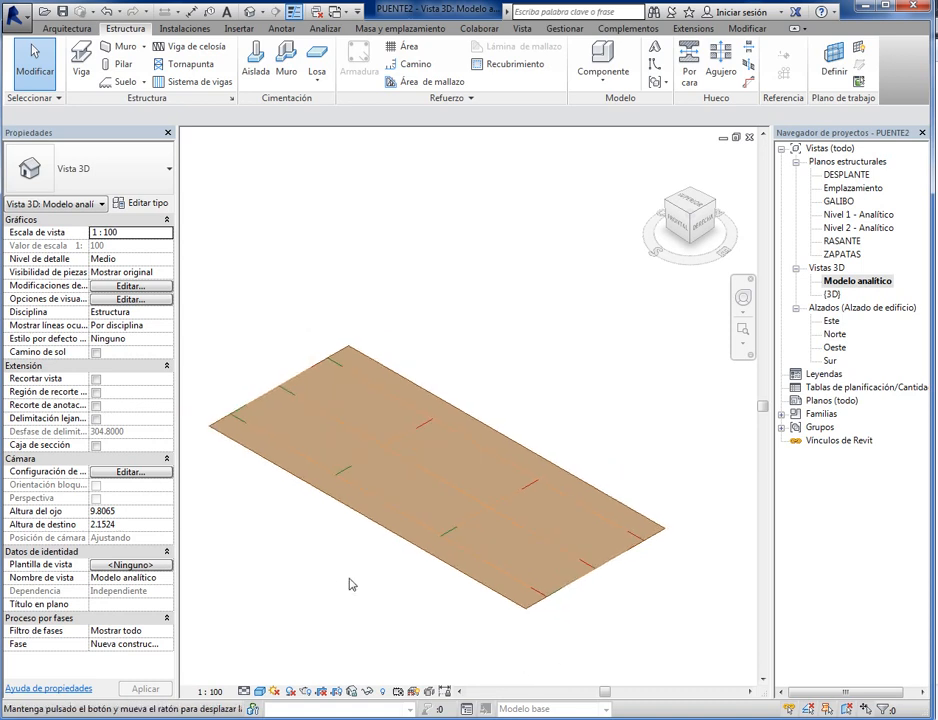
middle_drag(349, 579, 351, 564)
scroll(350, 564, up, 1)
click(259, 691)
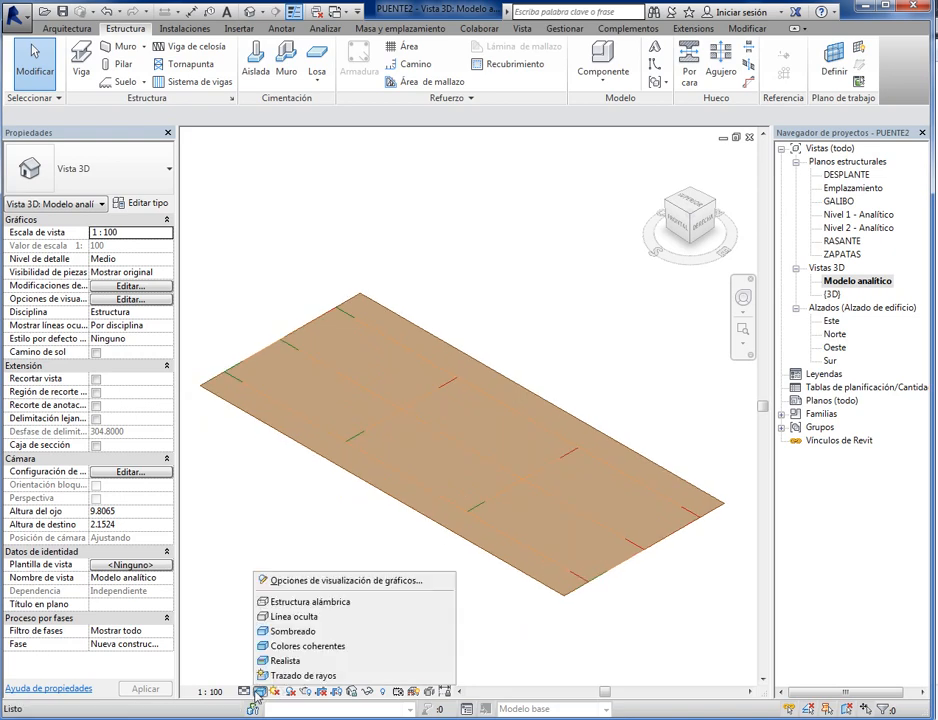
click(283, 606)
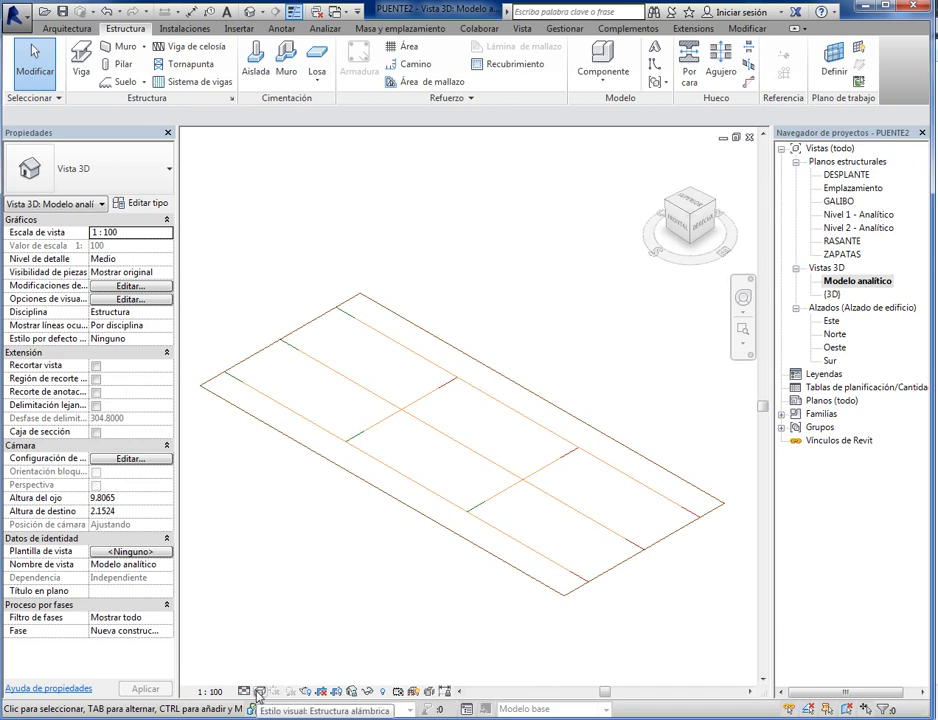
- Create a vertical building section in the RASANTE plan, crossing the whole slab between grid lines 1 and 2
double_click(845, 242)
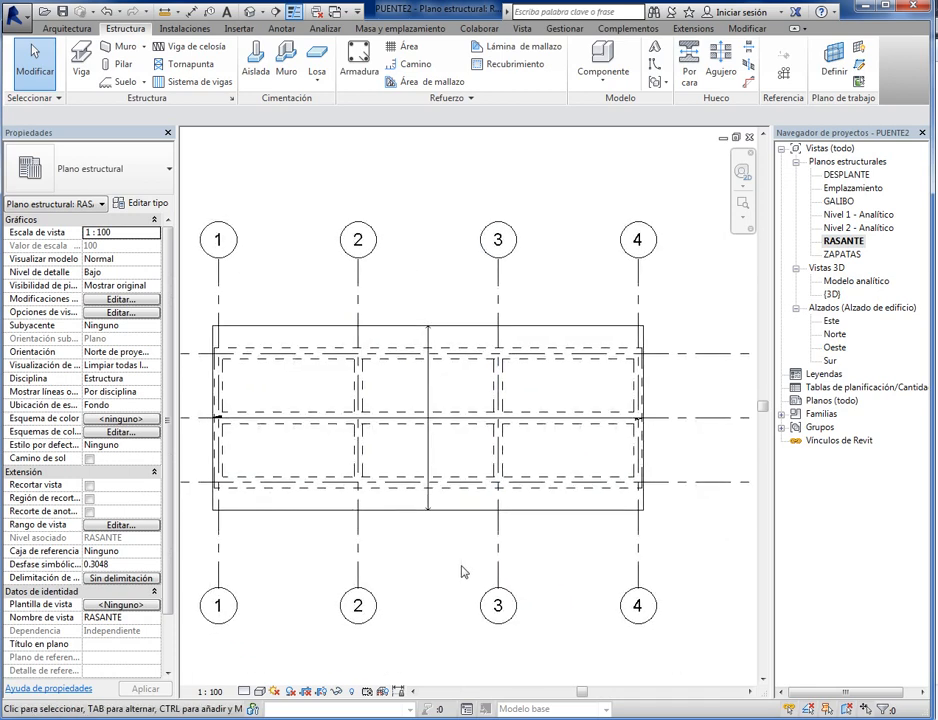
middle_drag(463, 572, 482, 582)
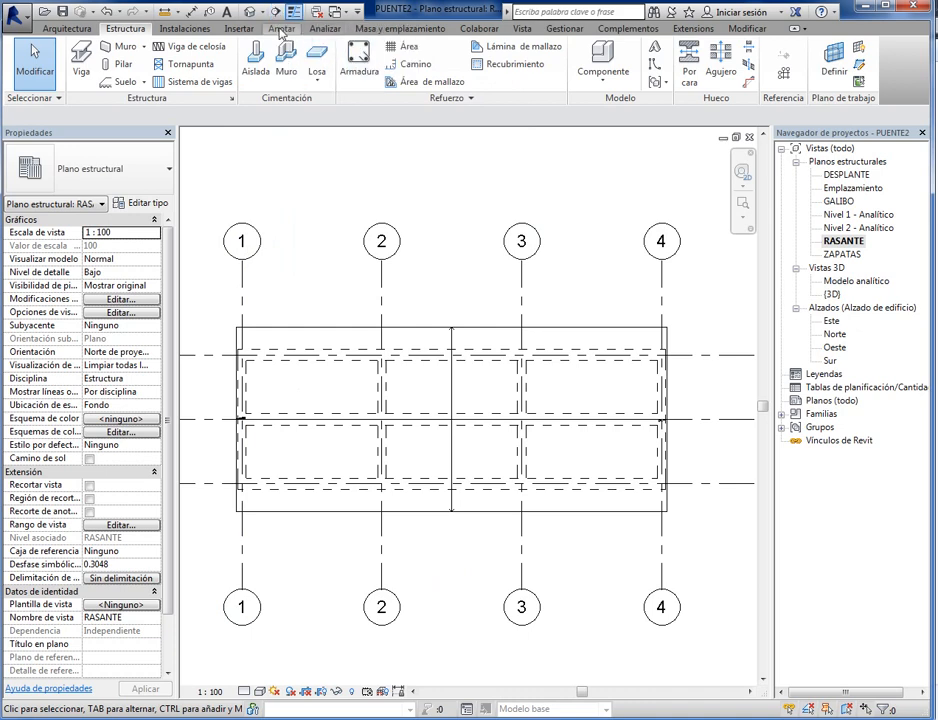
click(520, 31)
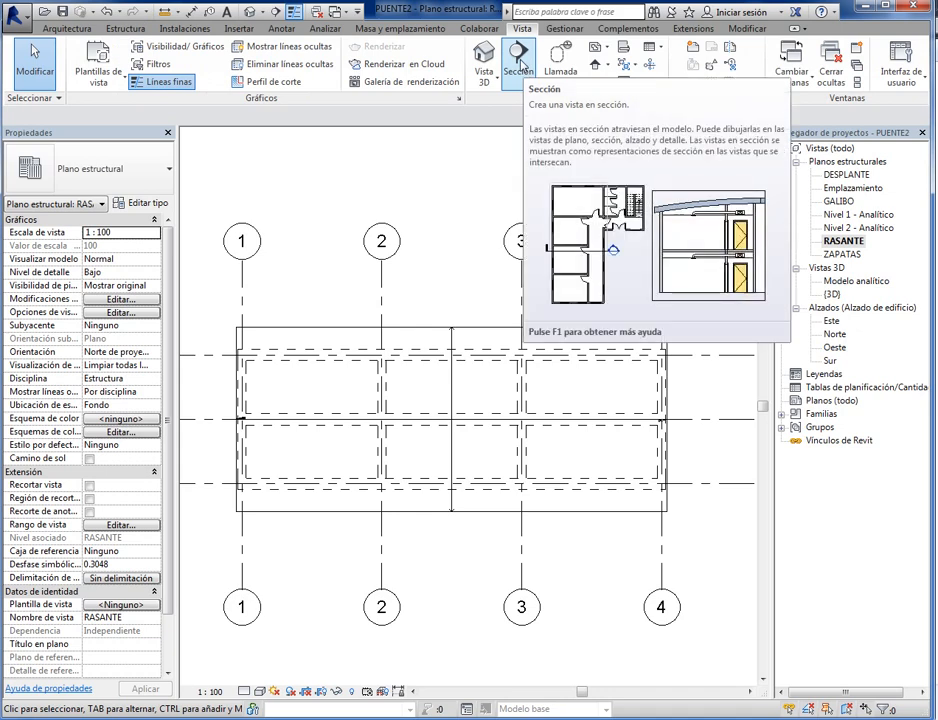
click(519, 67)
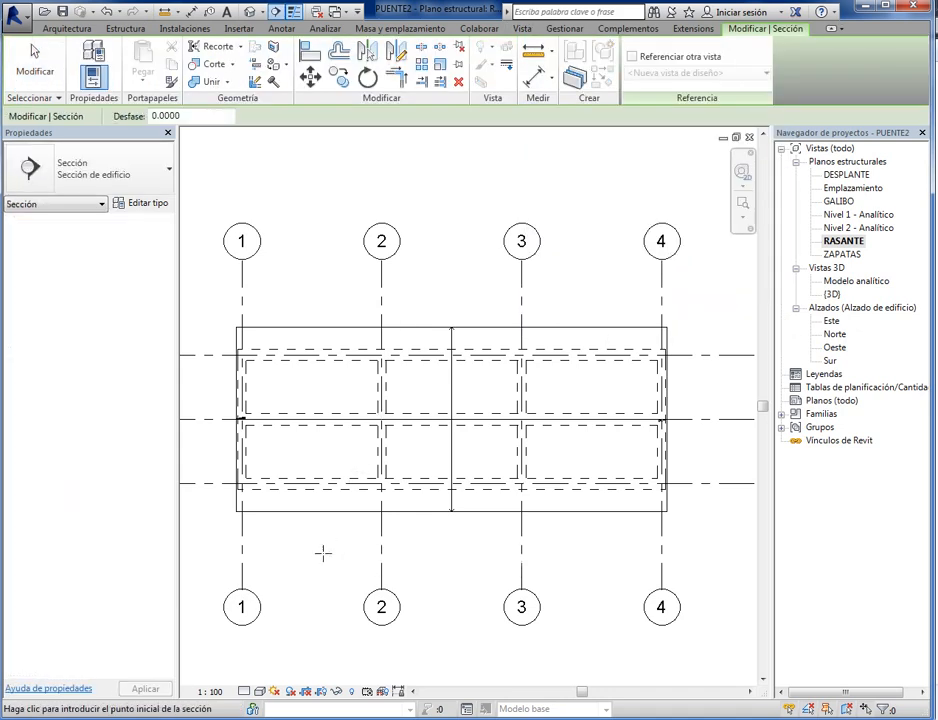
click(319, 565)
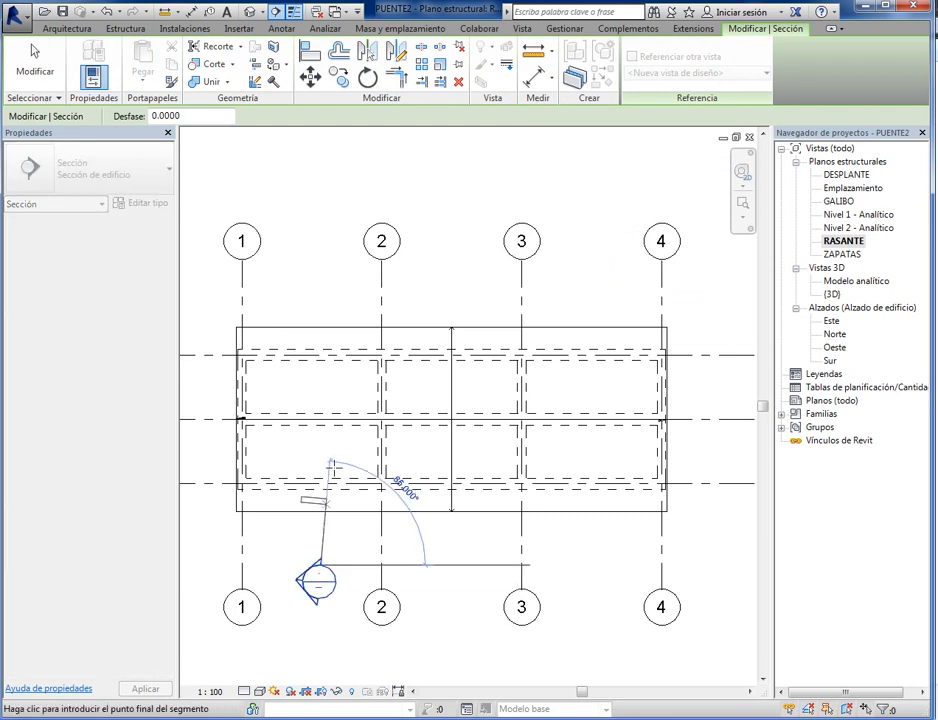
click(320, 284)
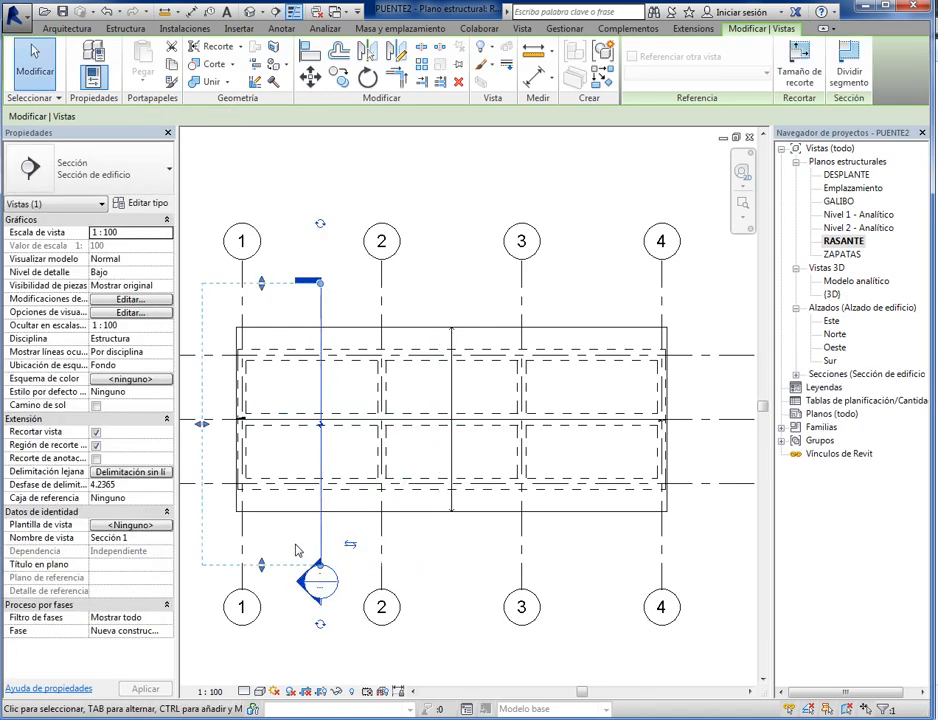
- Flip the section's viewing direction toward grid line 2 and show a section head at both ends of its line
click(350, 546)
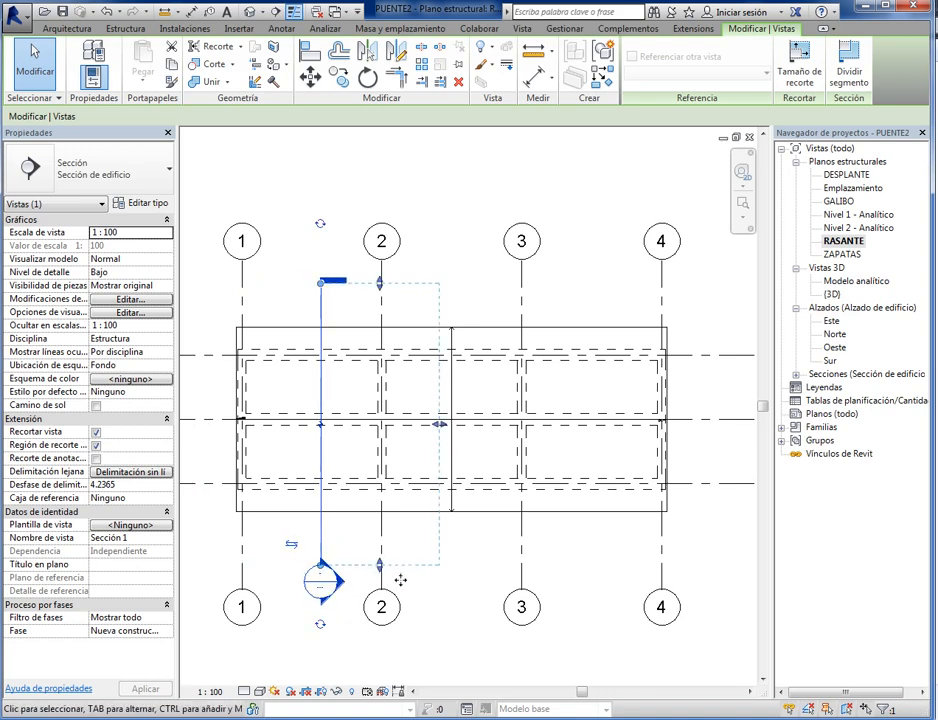
click(321, 226)
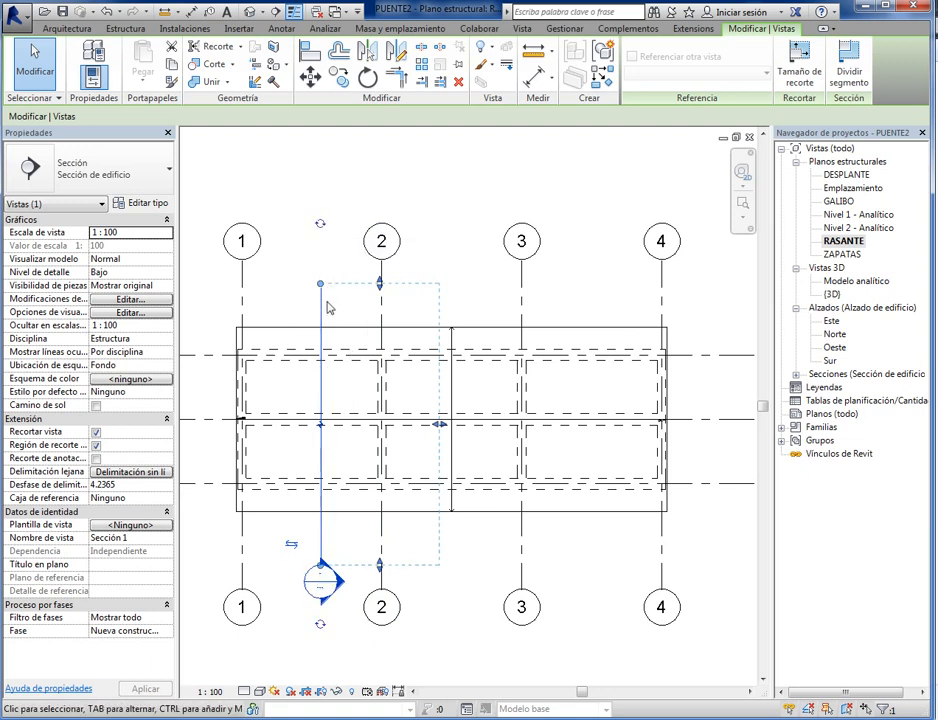
click(320, 224)
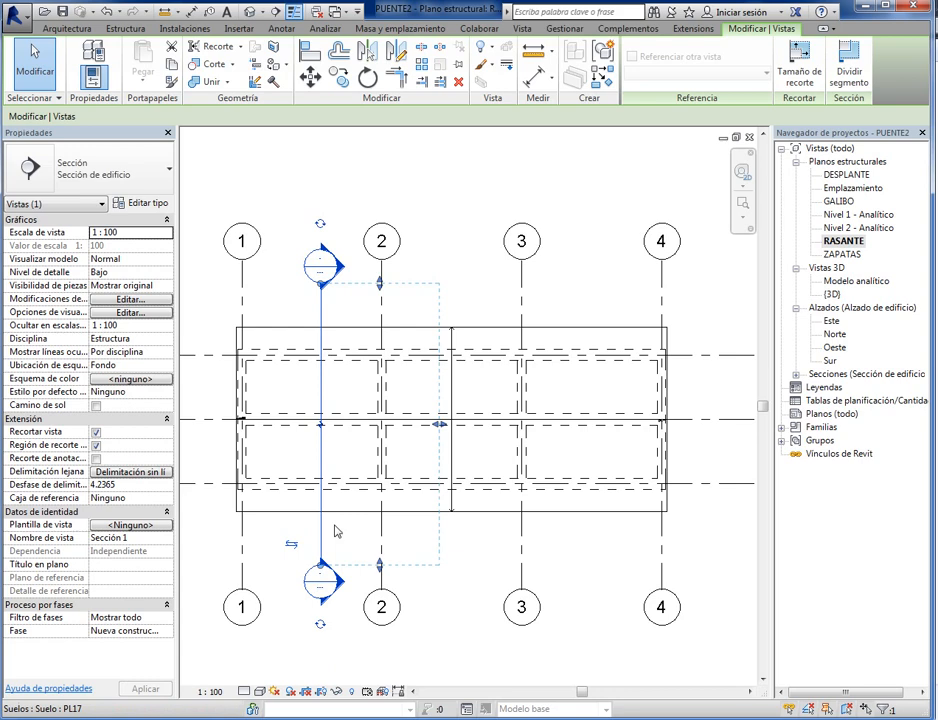
click(320, 224)
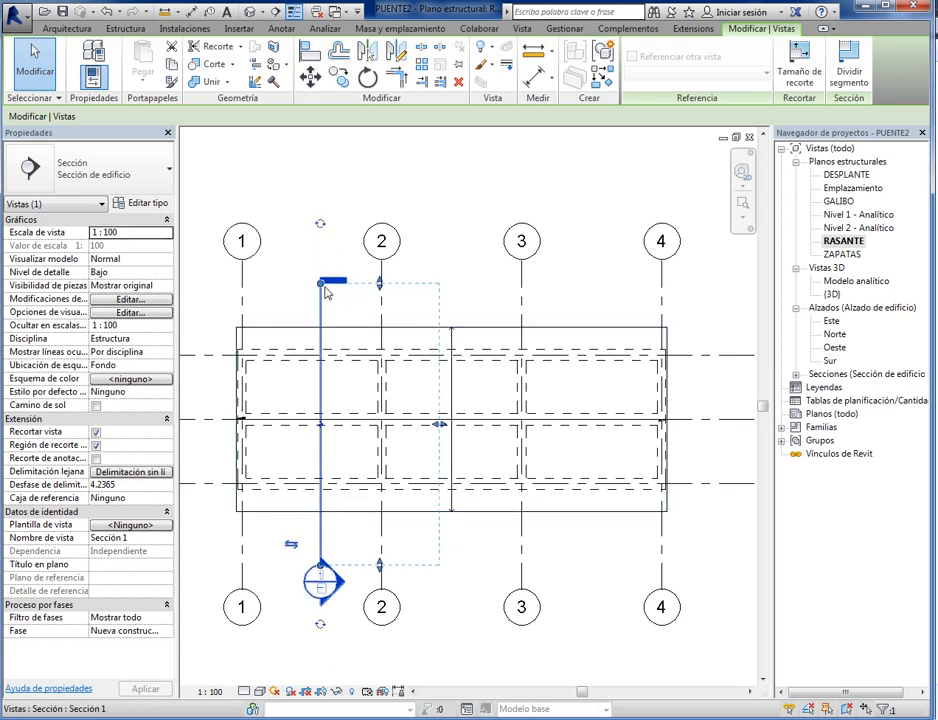
click(318, 226)
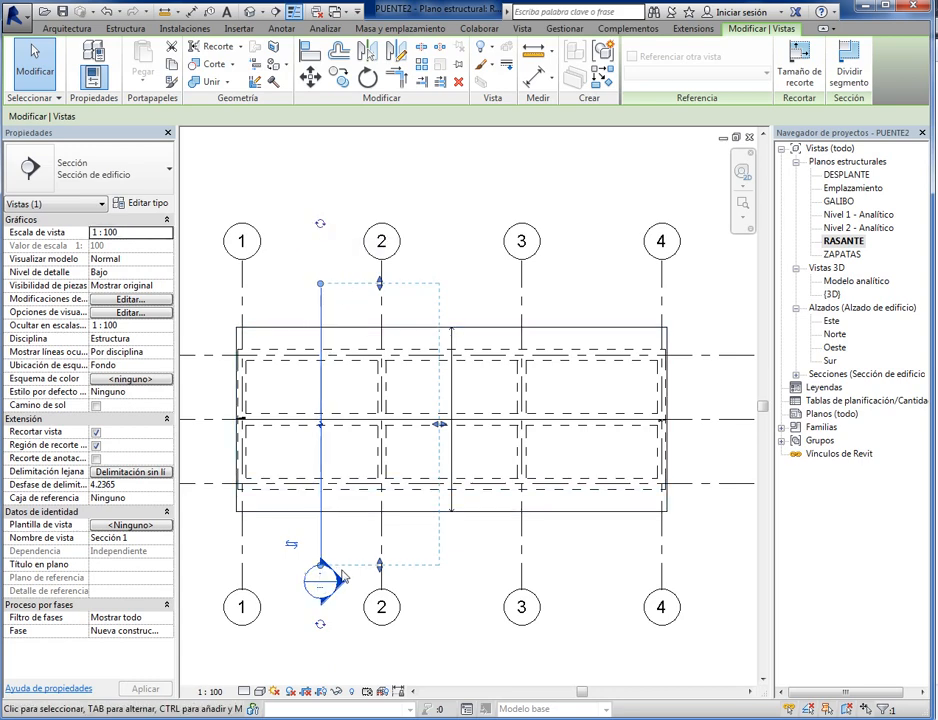
click(320, 226)
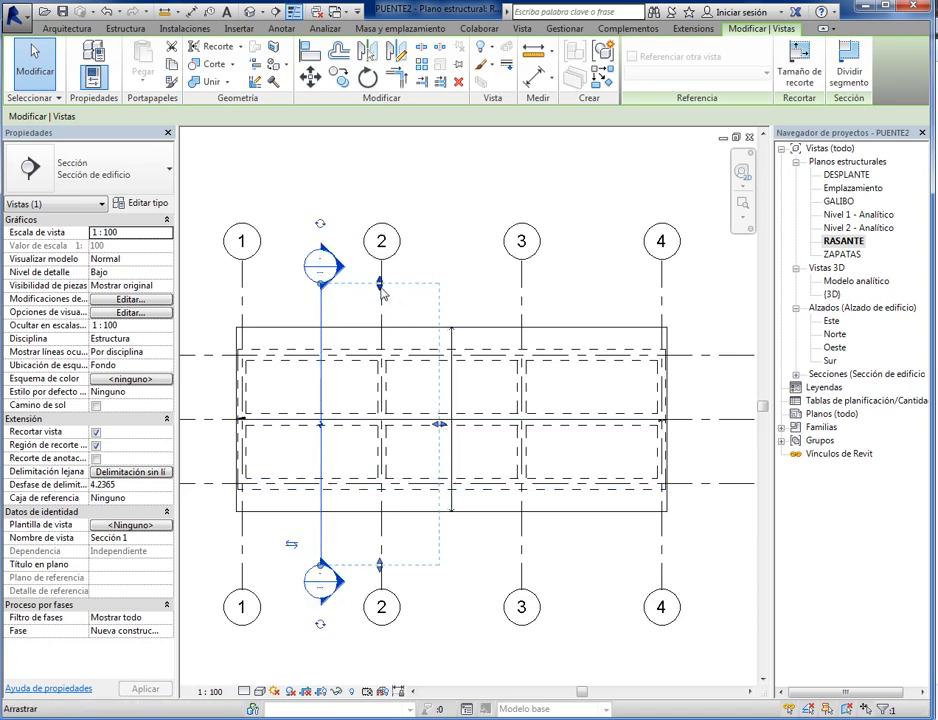
- Slightly narrow the section's crop extent and reduce its far clip offset to about 3.16 m, just past grid line 2
mouse_move(381, 286)
mouse_down()
mouse_move(409, 443)
mouse_move(389, 364)
mouse_move(395, 290)
mouse_up()
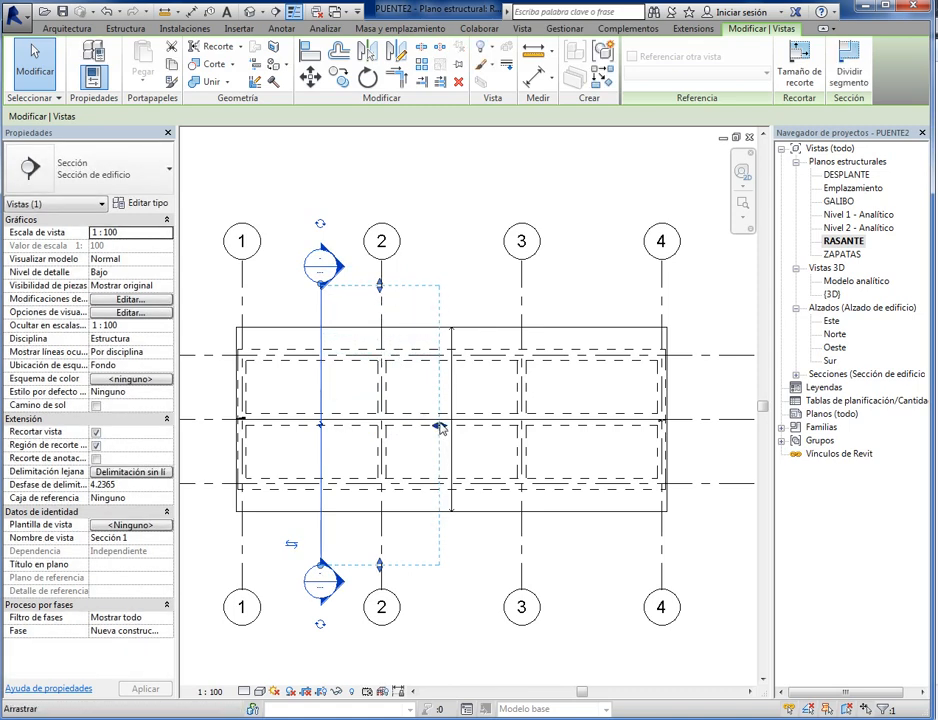
drag(440, 425, 407, 447)
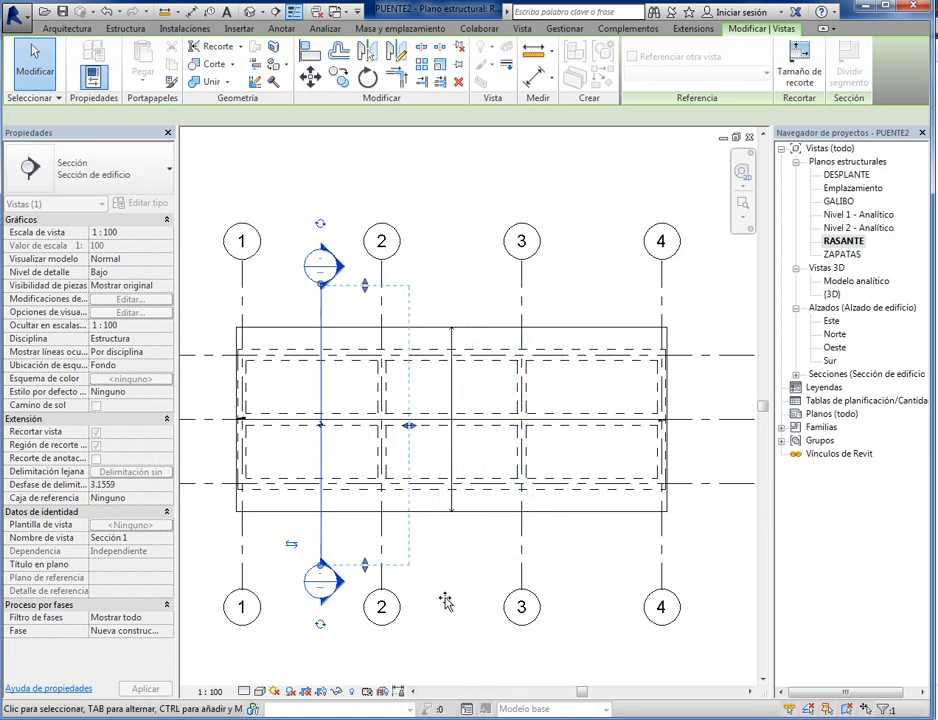
click(402, 636)
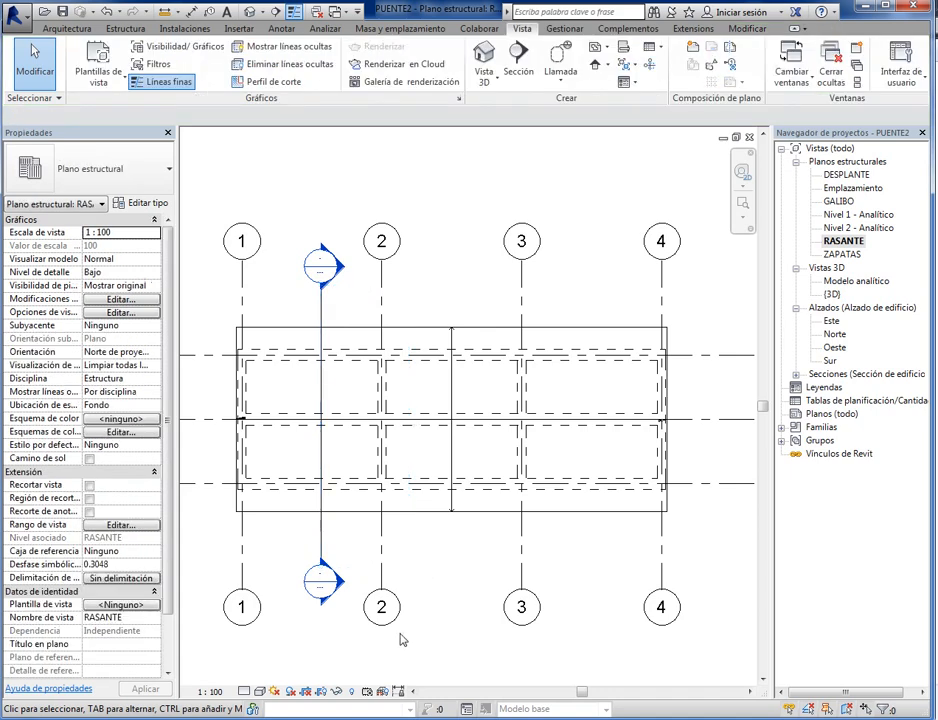
- Open the view defined by the section and set its scale to 1:25
double_click(340, 590)
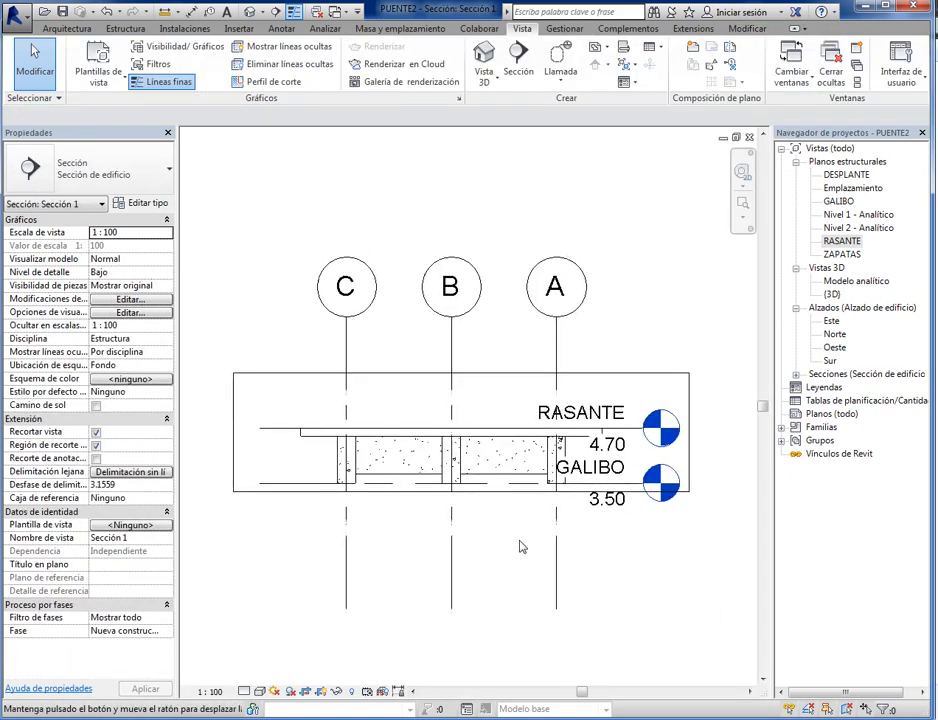
click(210, 691)
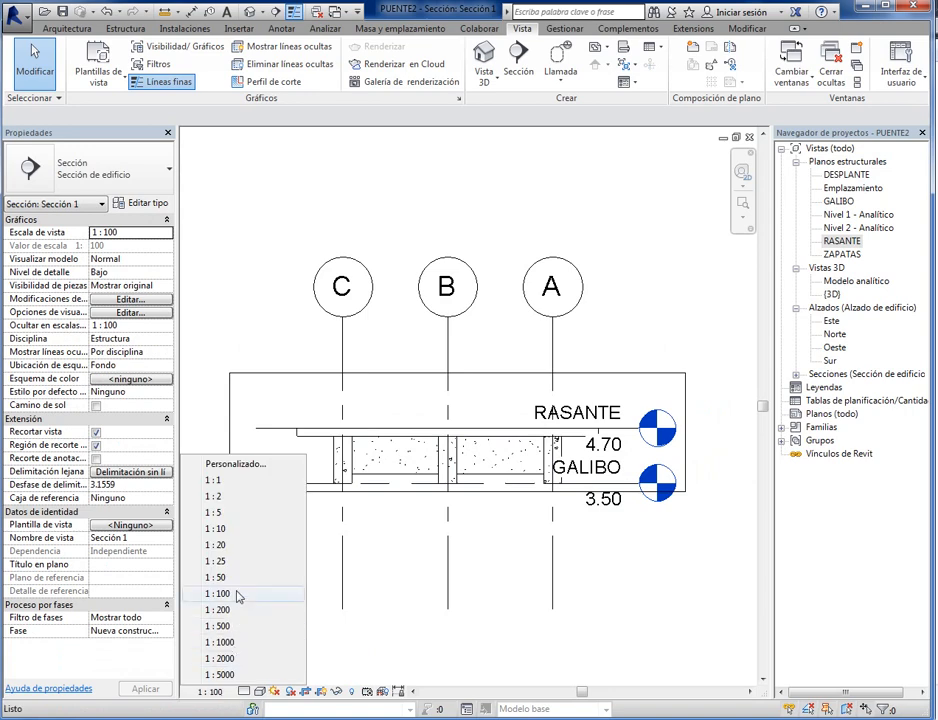
click(218, 561)
scroll(671, 338, up, 4)
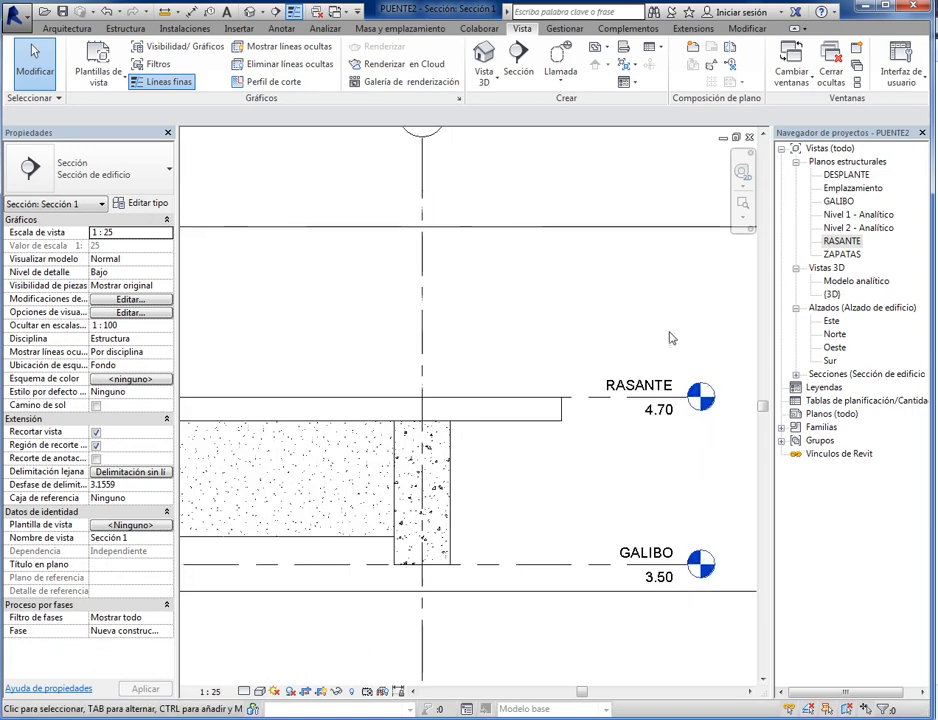
scroll(333, 532, down, 5)
scroll(403, 548, up, 2)
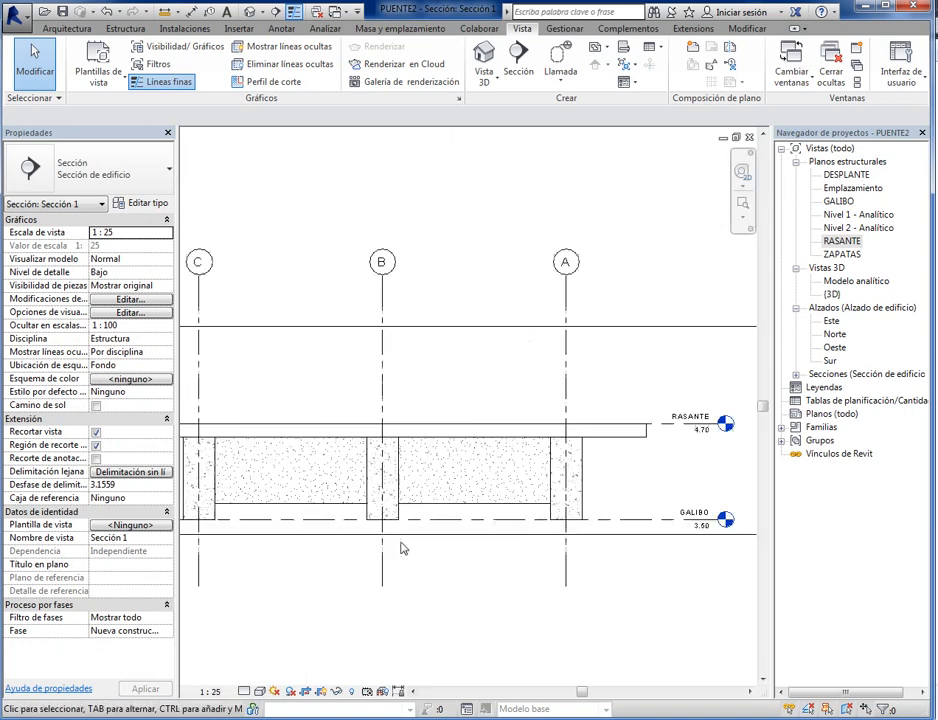
- Set the section view's visual style to shaded (Sombreado) and turn on shadows
scroll(403, 548, up, 3)
click(260, 691)
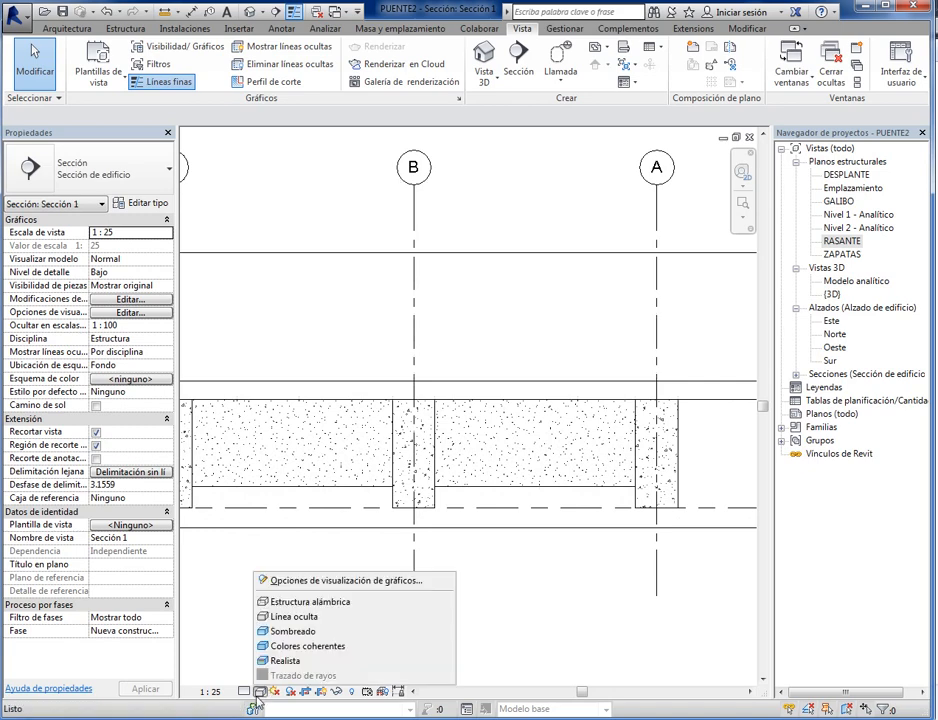
click(287, 631)
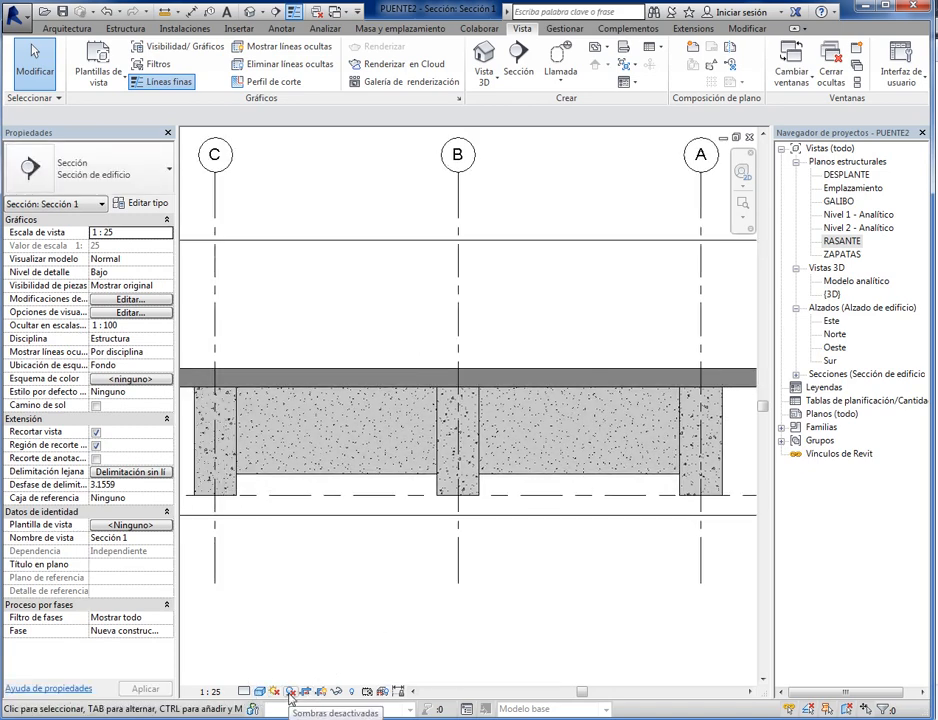
click(290, 697)
middle_drag(333, 618, 363, 643)
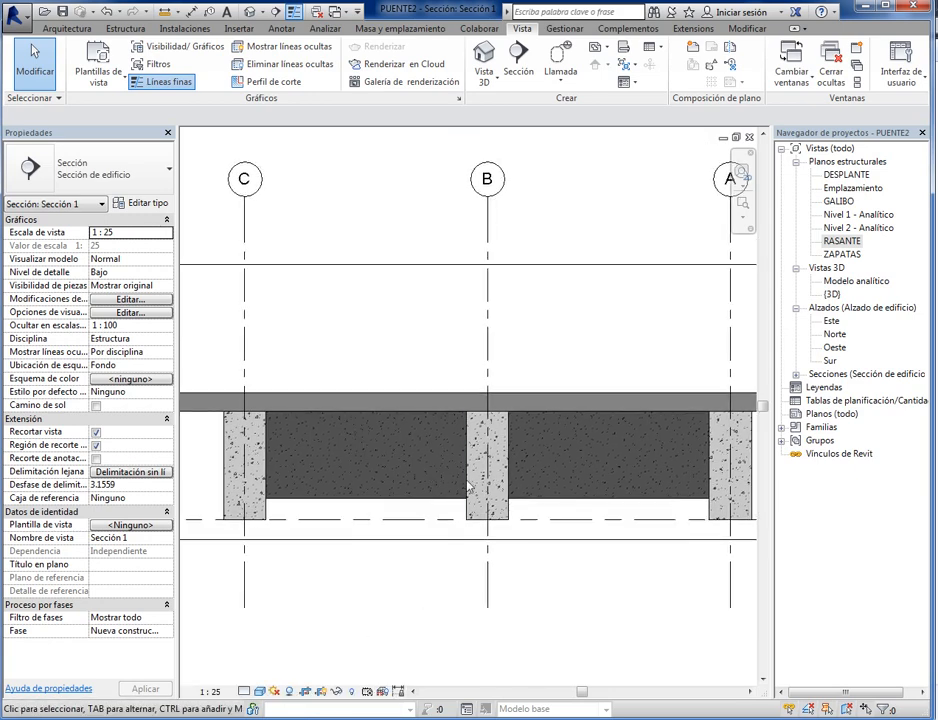
- Examine how the slab meets the longitudinal beams and the transverse beams behind them between grid lines A and C
scroll(276, 490, down, 2)
middle_drag(511, 540, 494, 557)
scroll(412, 514, up, 1)
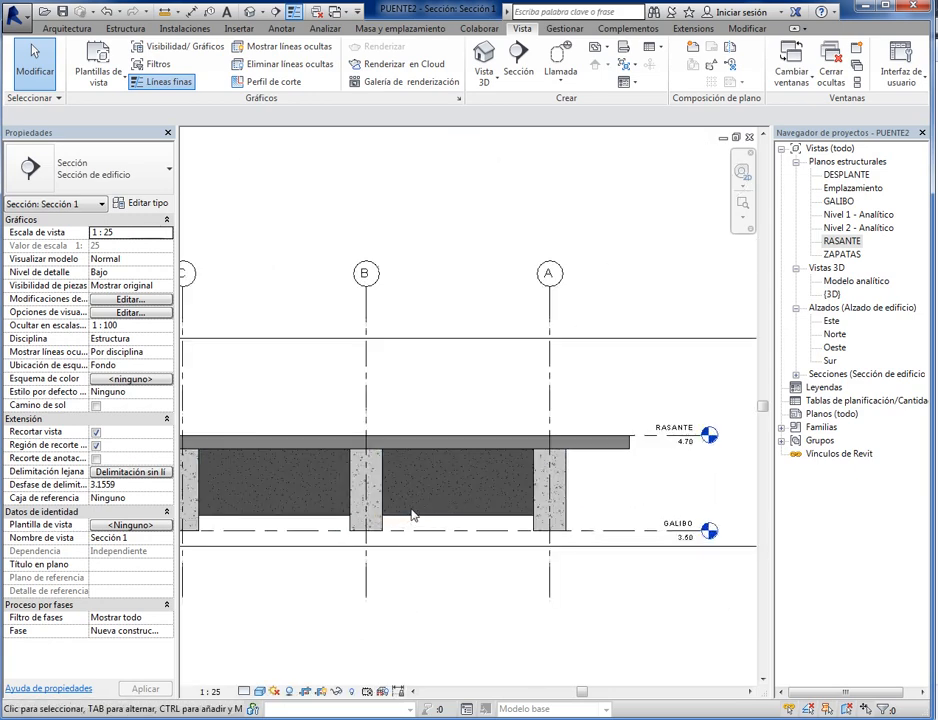
scroll(371, 542, up, 4)
scroll(446, 555, down, 6)
scroll(470, 609, up, 2)
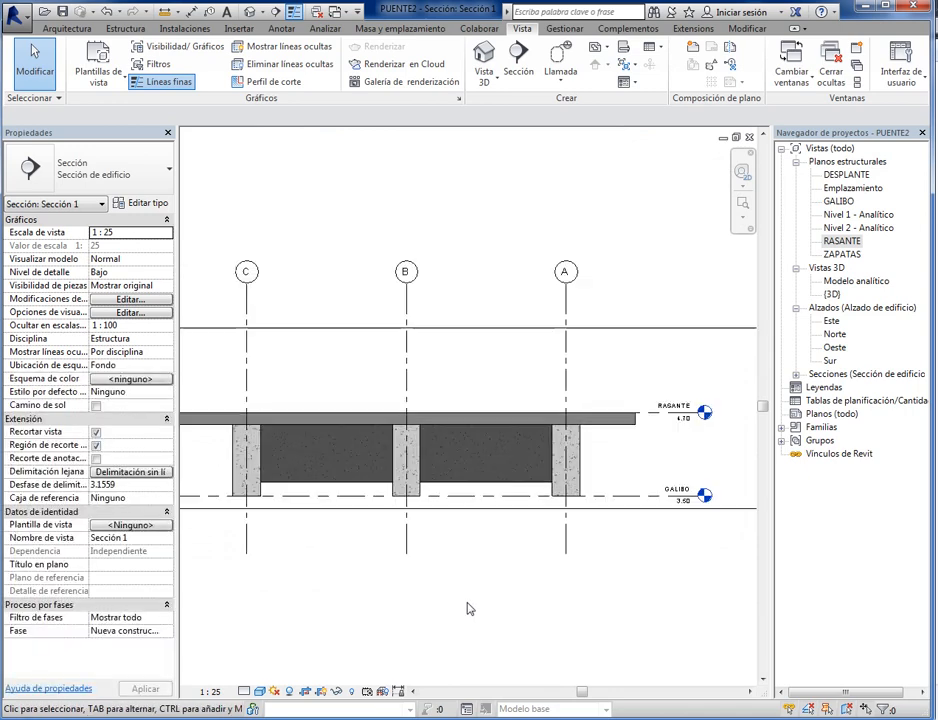
scroll(285, 510, up, 2)
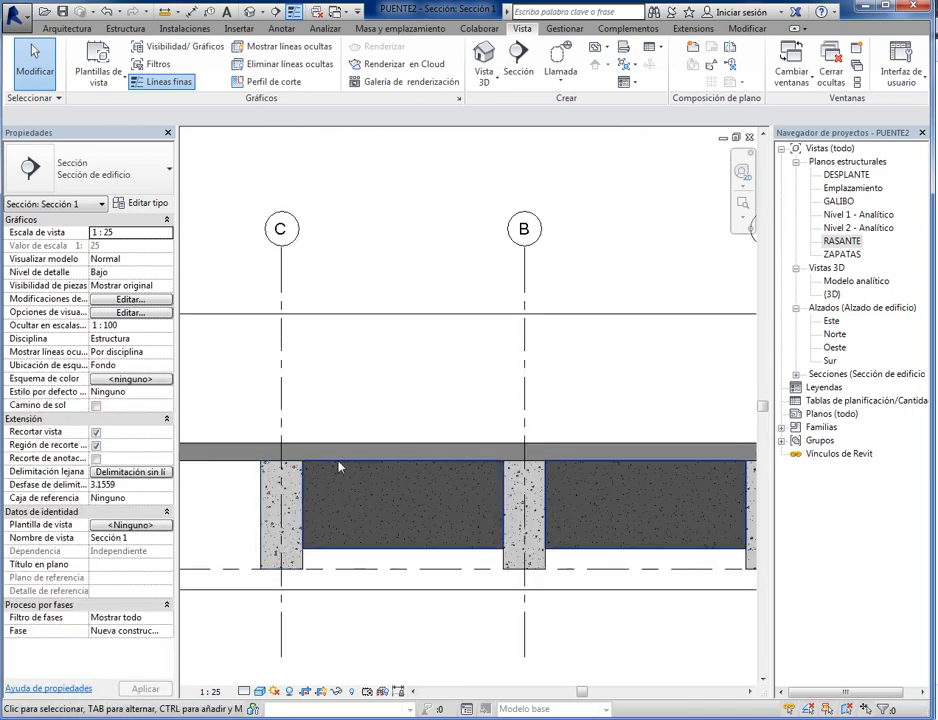
scroll(620, 525, down, 1)
scroll(620, 517, up, 3)
scroll(630, 467, down, 2)
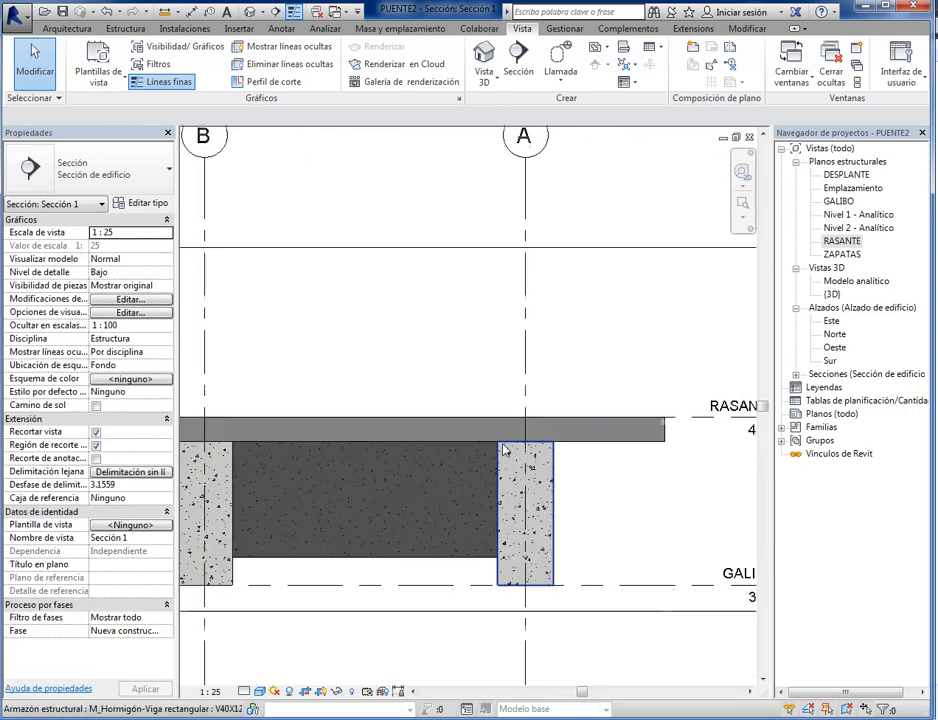
scroll(504, 450, down, 4)
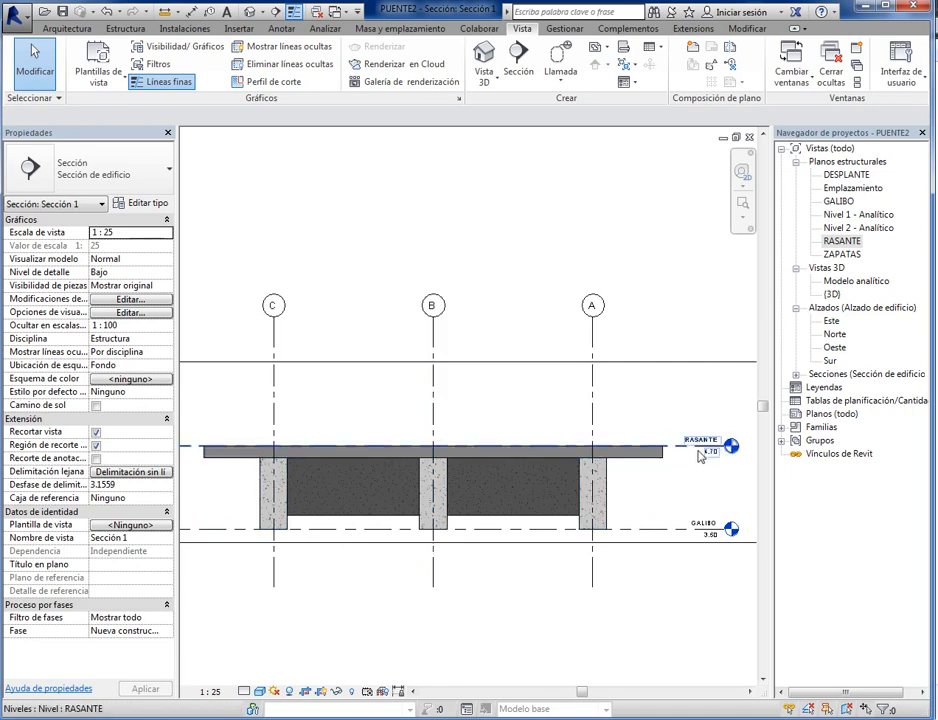
scroll(540, 456, up, 3)
scroll(528, 523, down, 2)
scroll(607, 465, up, 1)
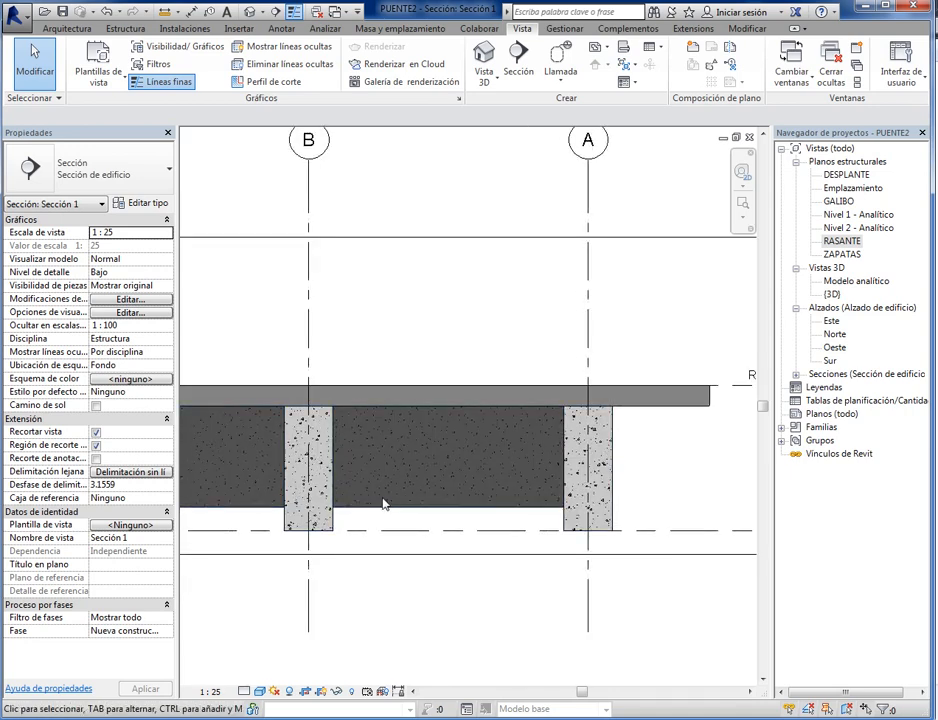
scroll(385, 510, down, 2)
scroll(410, 490, up, 4)
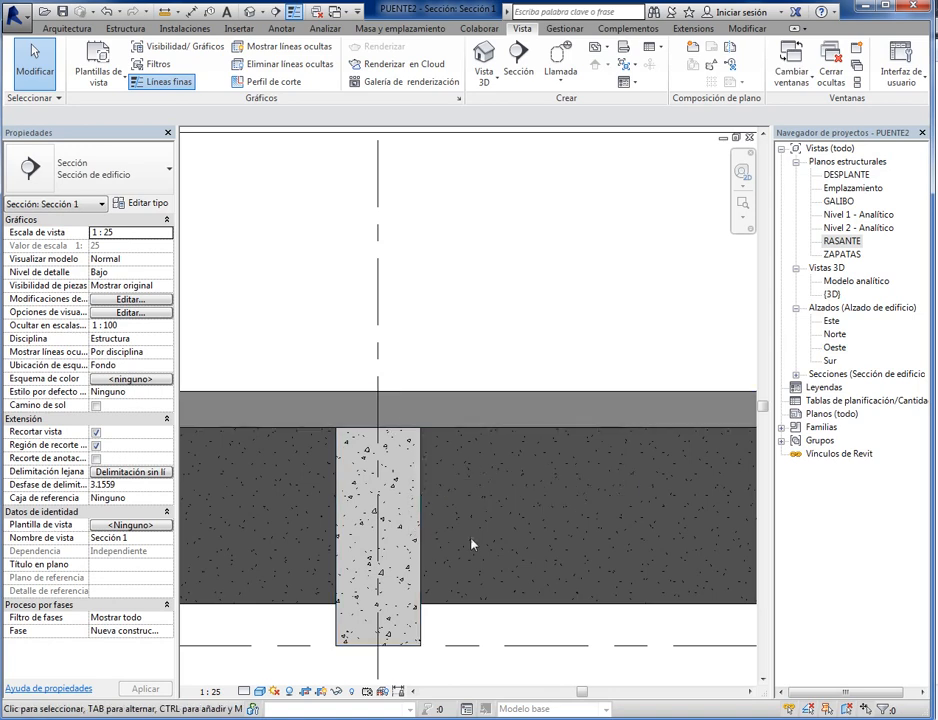
scroll(472, 544, down, 4)
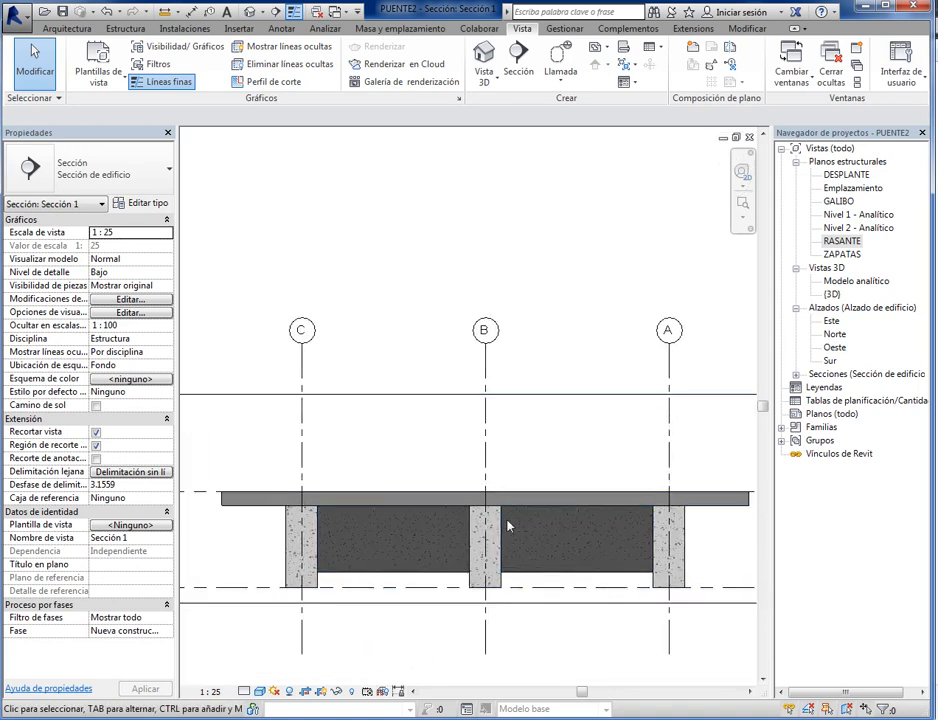
scroll(515, 540, up, 4)
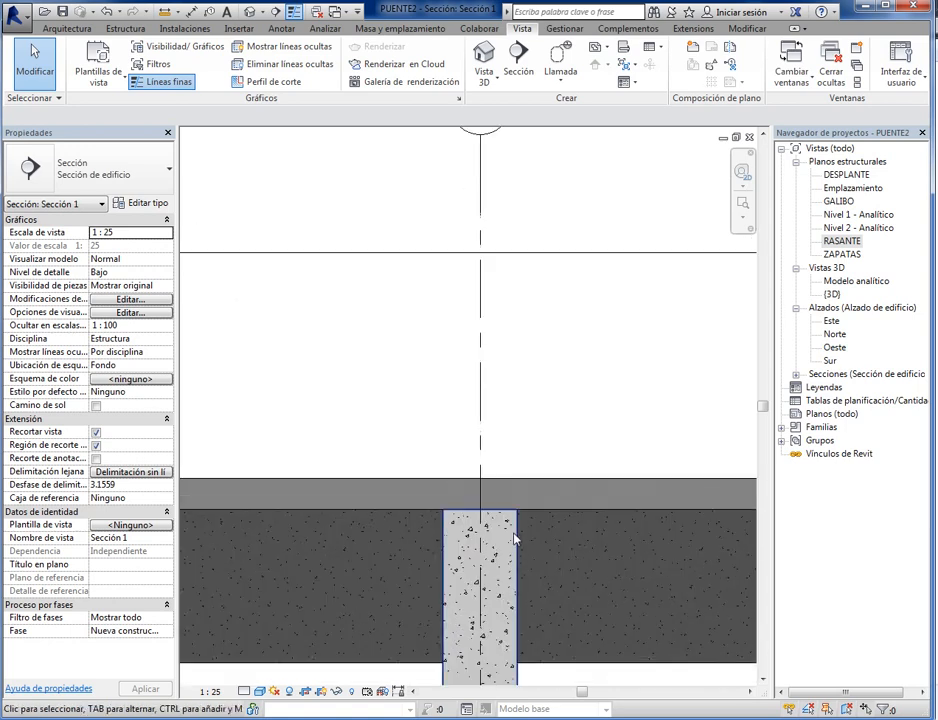
scroll(465, 588, down, 3)
scroll(465, 590, up, 3)
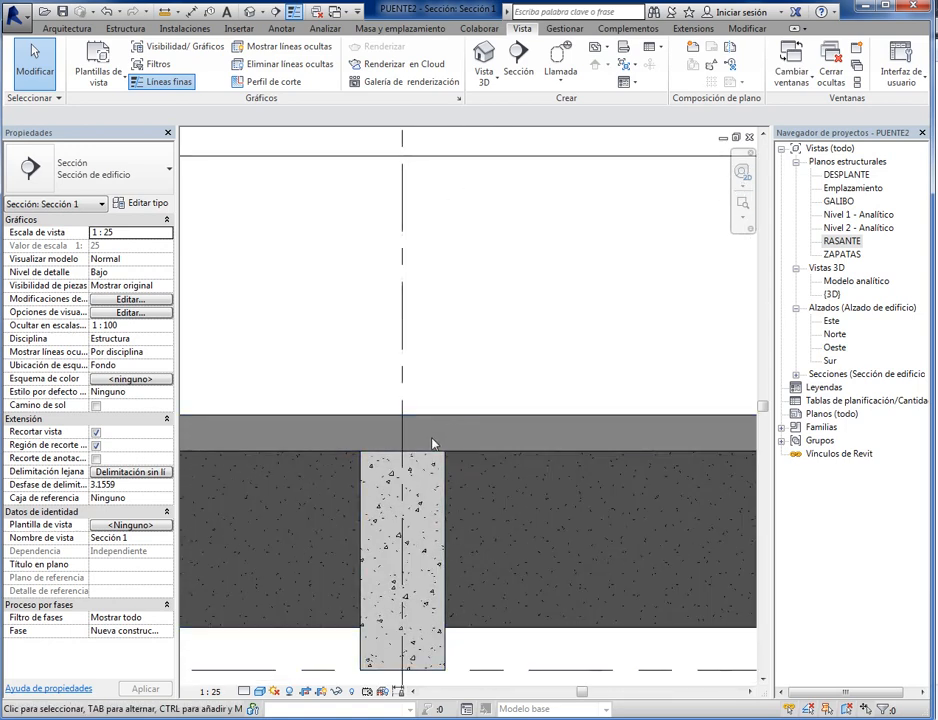
scroll(505, 440, down, 5)
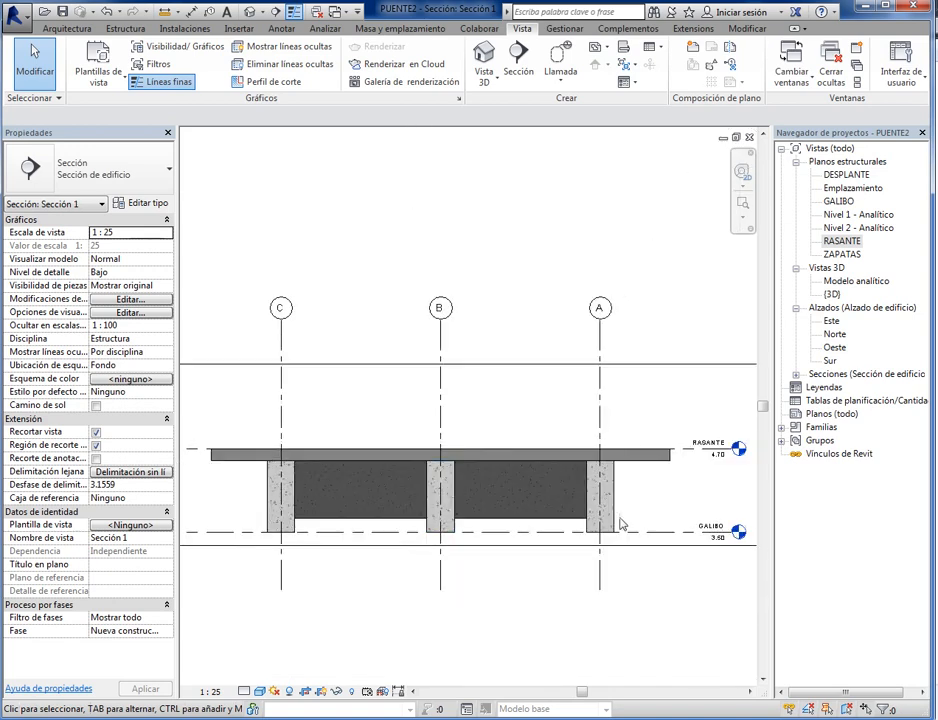
scroll(620, 523, up, 5)
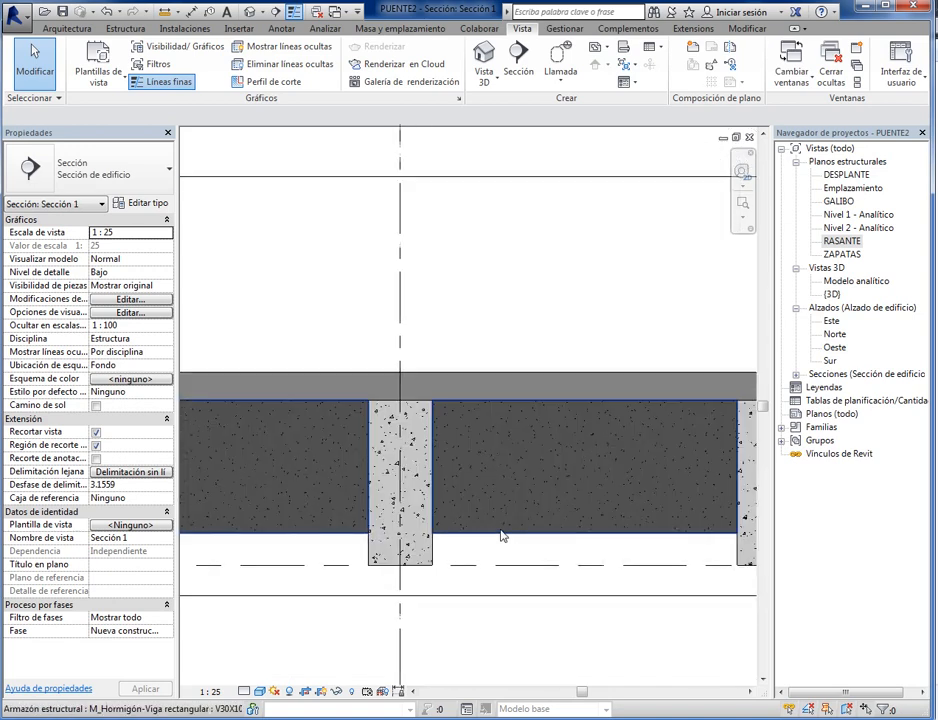
scroll(470, 560, up, 2)
scroll(456, 498, down, 3)
scroll(427, 546, down, 2)
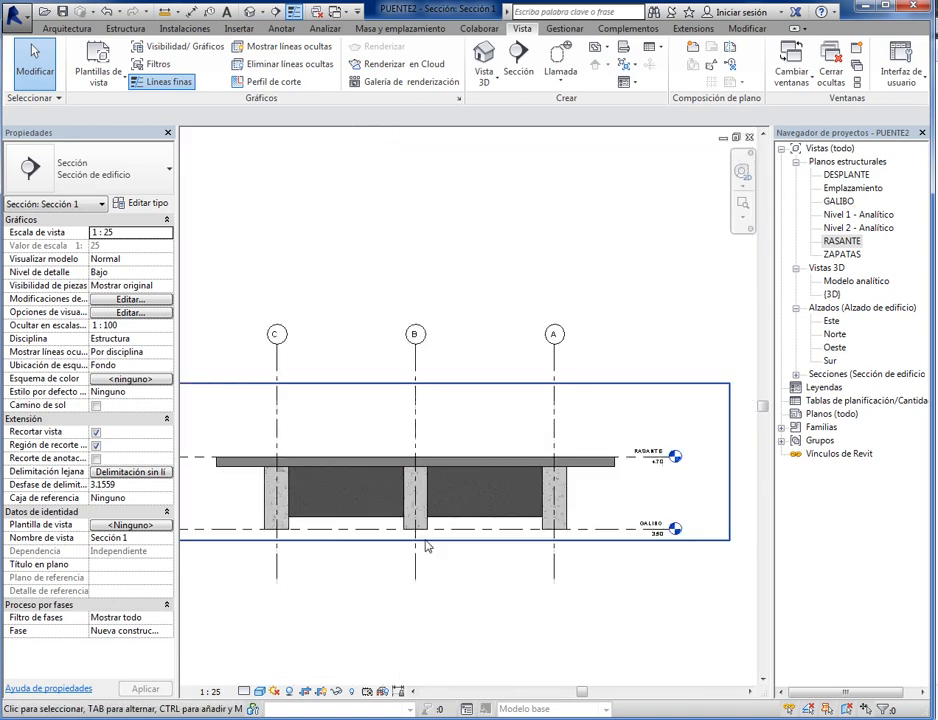
scroll(427, 546, up, 3)
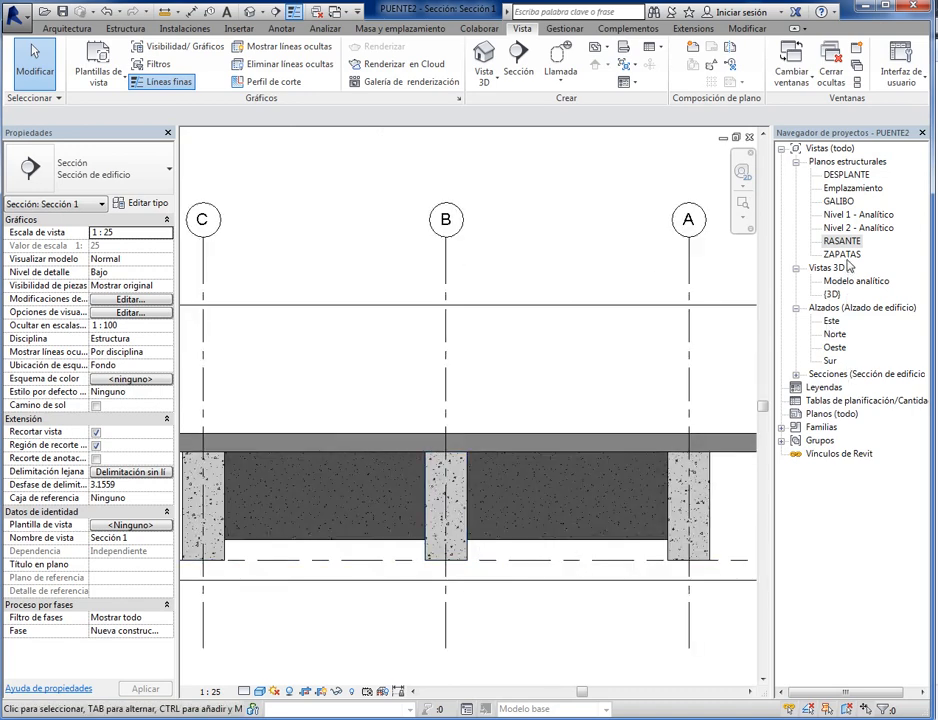
- In the RASANTE plan, reduce the section's far clip offset to about 1.60 m so it stops short of grid line 2
double_click(842, 241)
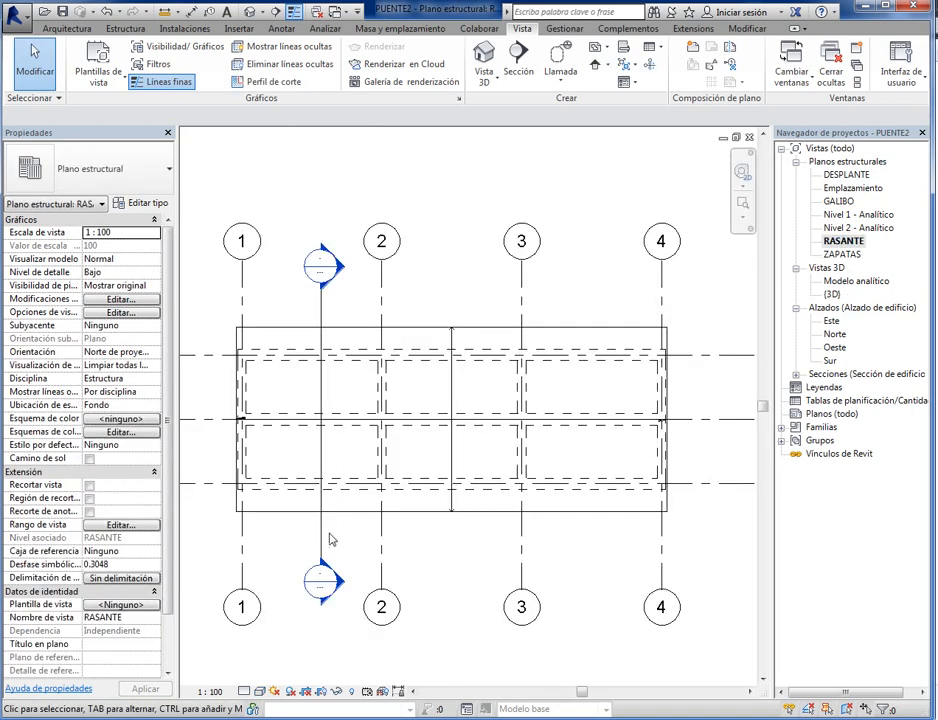
click(321, 535)
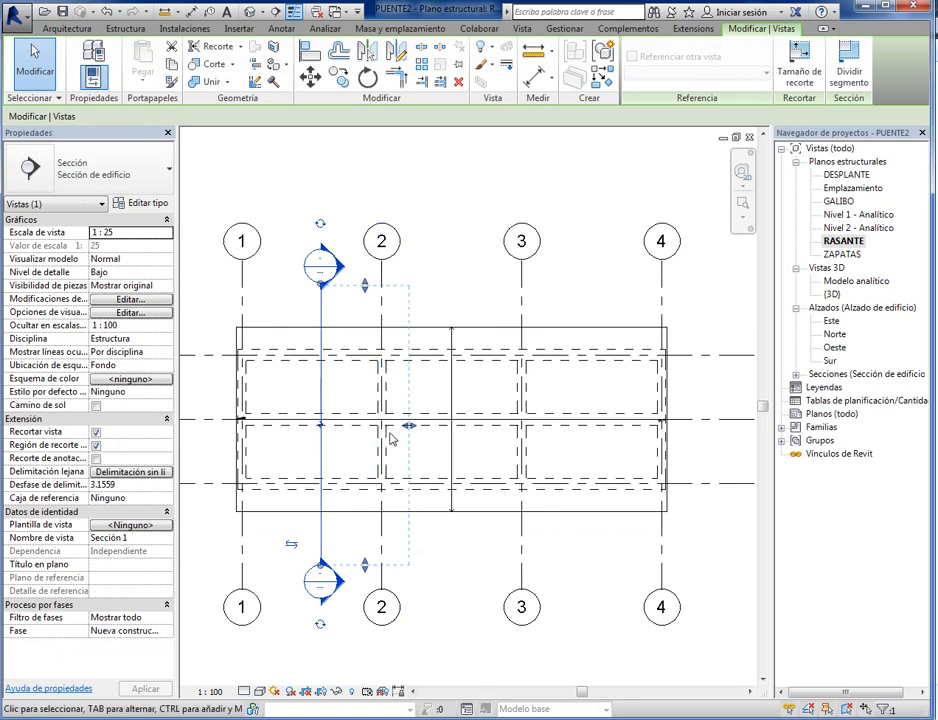
drag(406, 432, 362, 429)
click(393, 589)
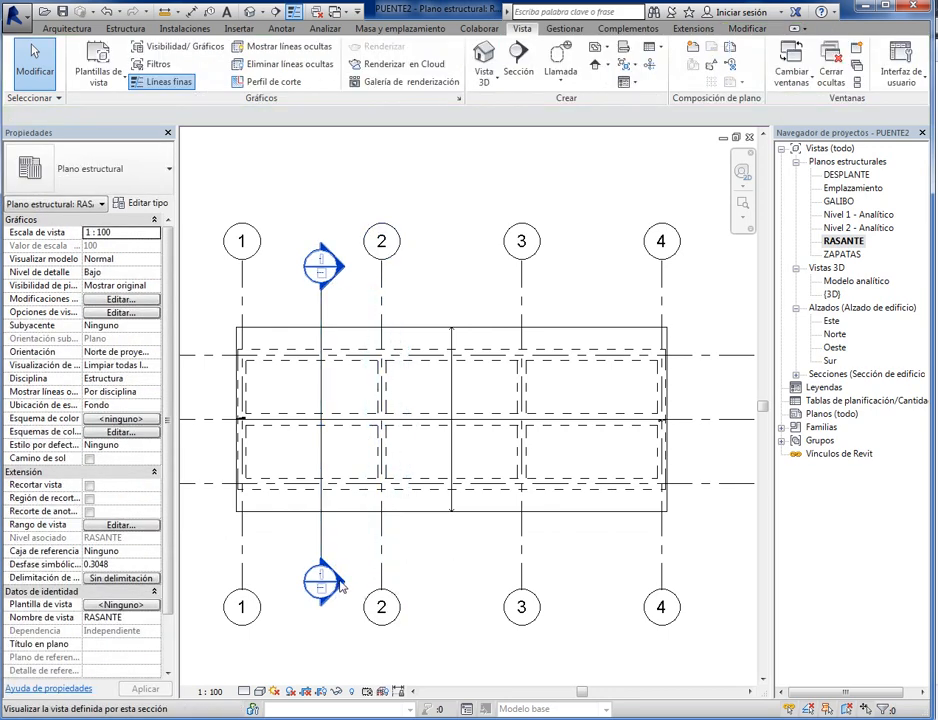
- Reopen the section view and inspect the slab and cut longitudinal beams within the shortened depth
double_click(340, 588)
scroll(360, 508, down, 2)
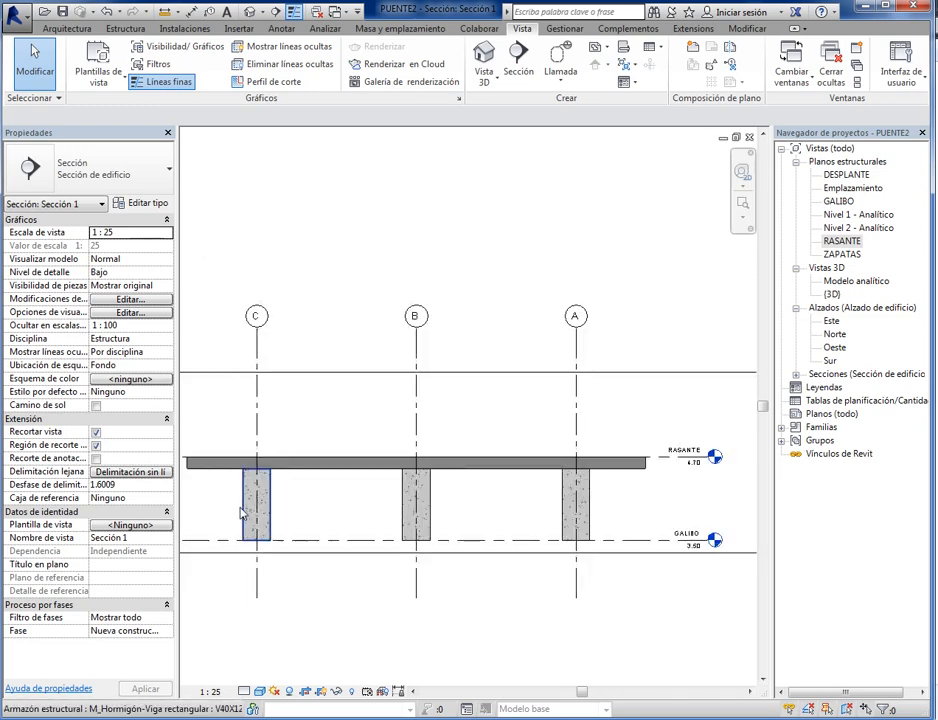
scroll(422, 512, up, 2)
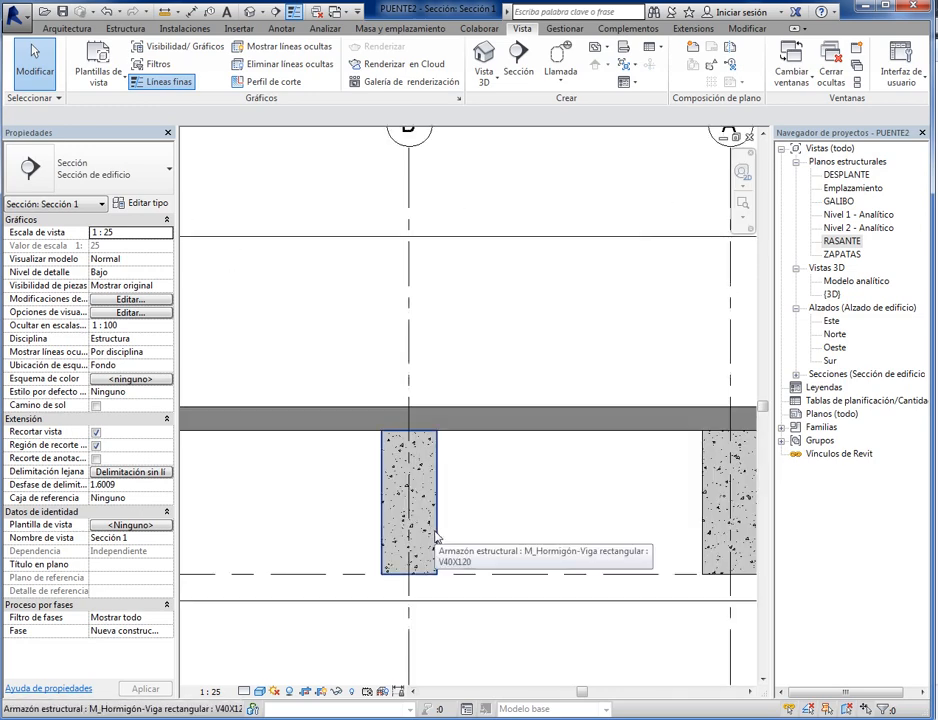
- In the RASANTE plan, extend the section's far clip offset to about 2.85 m, past grid line 2, and reopen the section view
scroll(435, 537, down, 2)
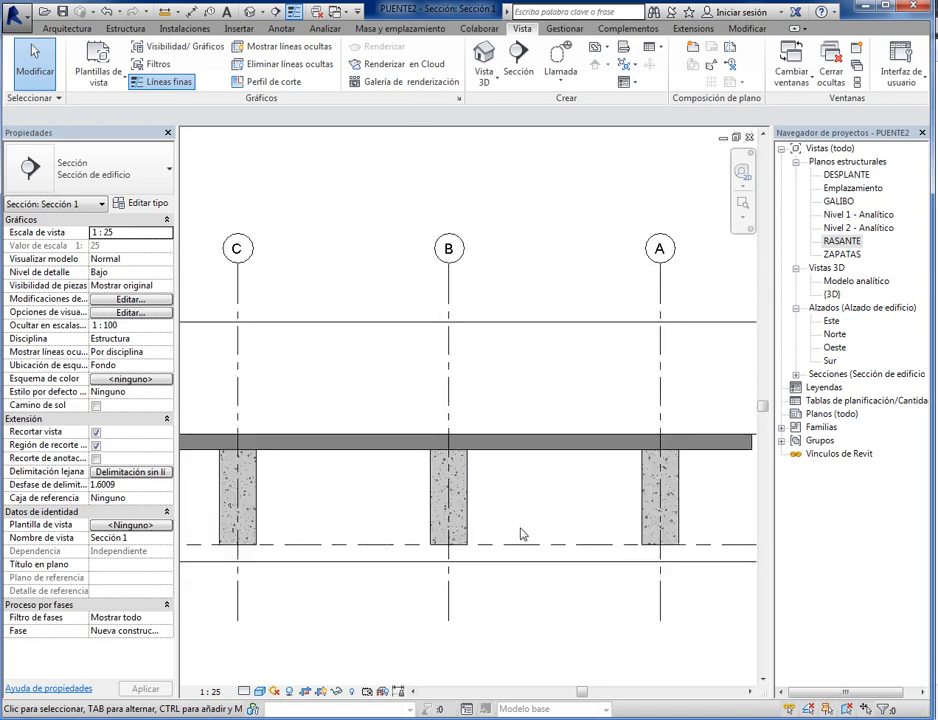
double_click(841, 241)
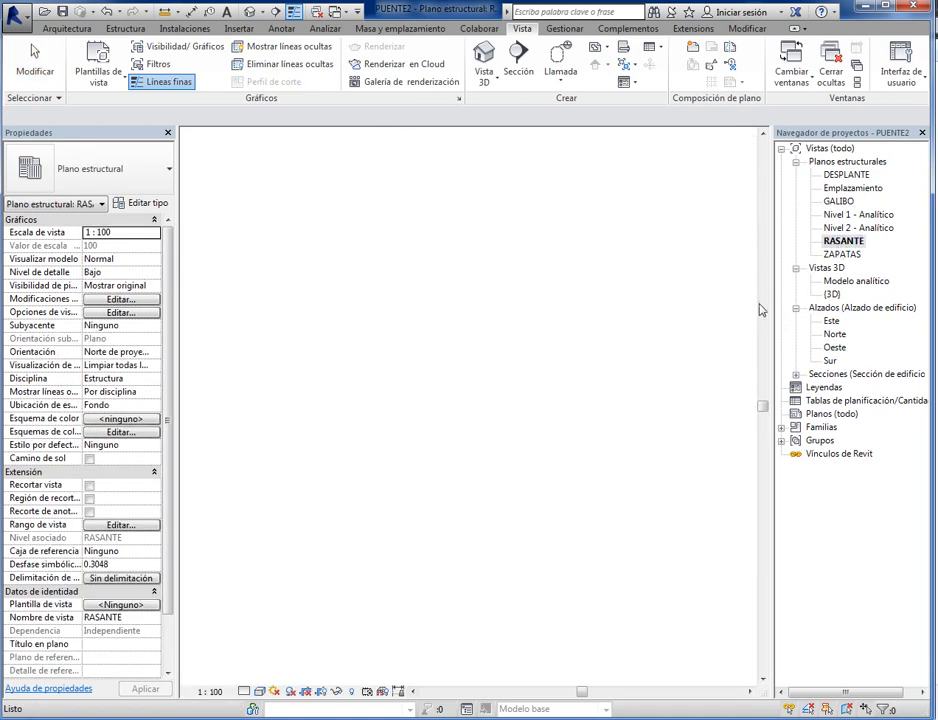
scroll(320, 592, up, 2)
click(330, 541)
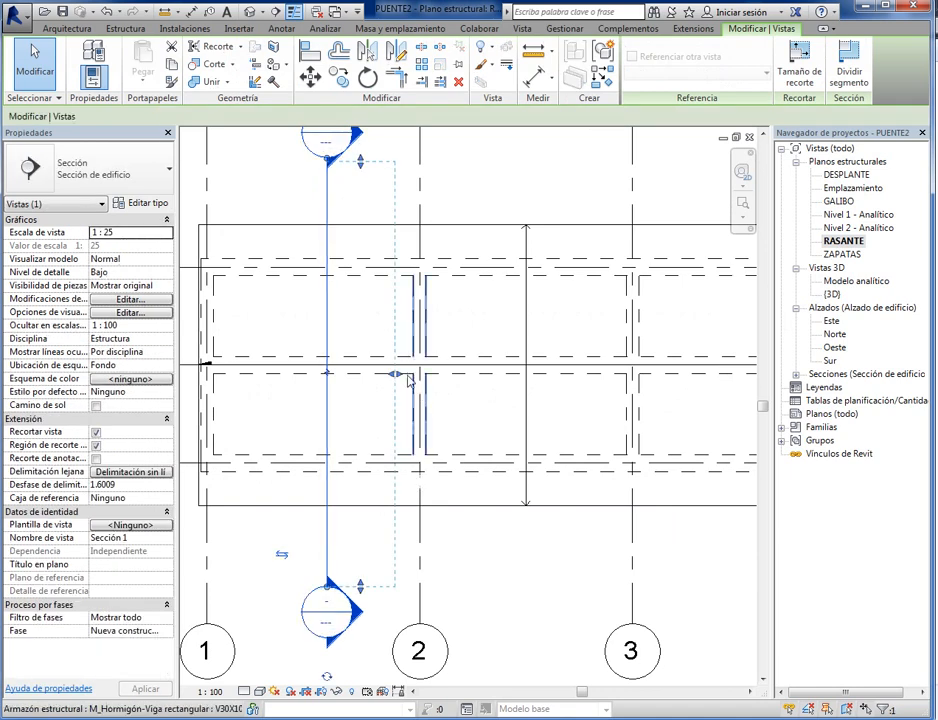
drag(400, 379, 447, 380)
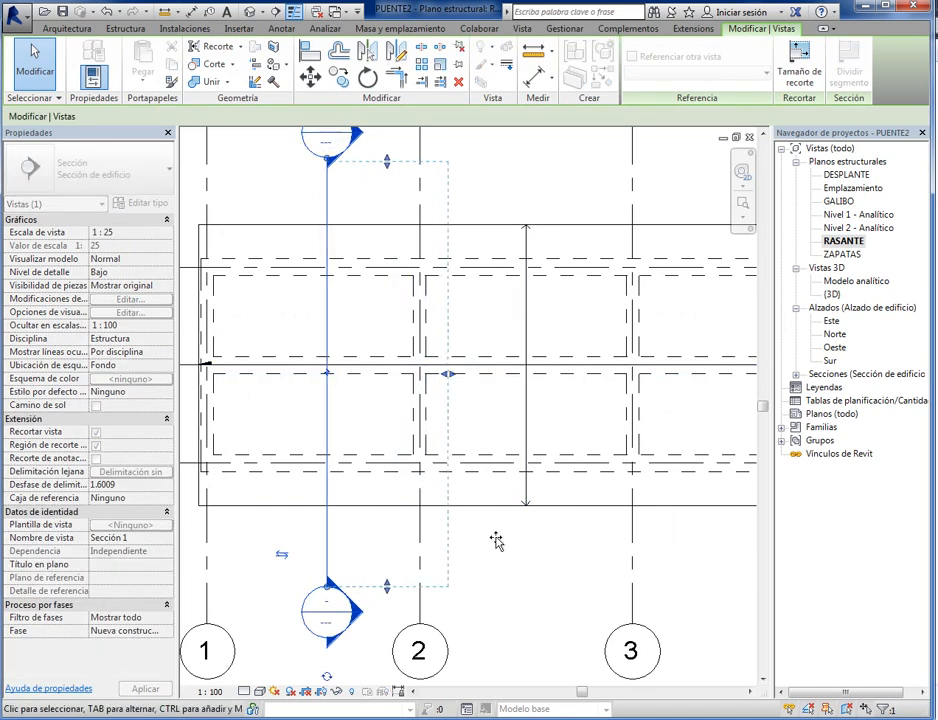
double_click(330, 610)
- Examine the slab, the cut longitudinal beams and the transverse beams behind them in the deepened section
scroll(515, 442, down, 2)
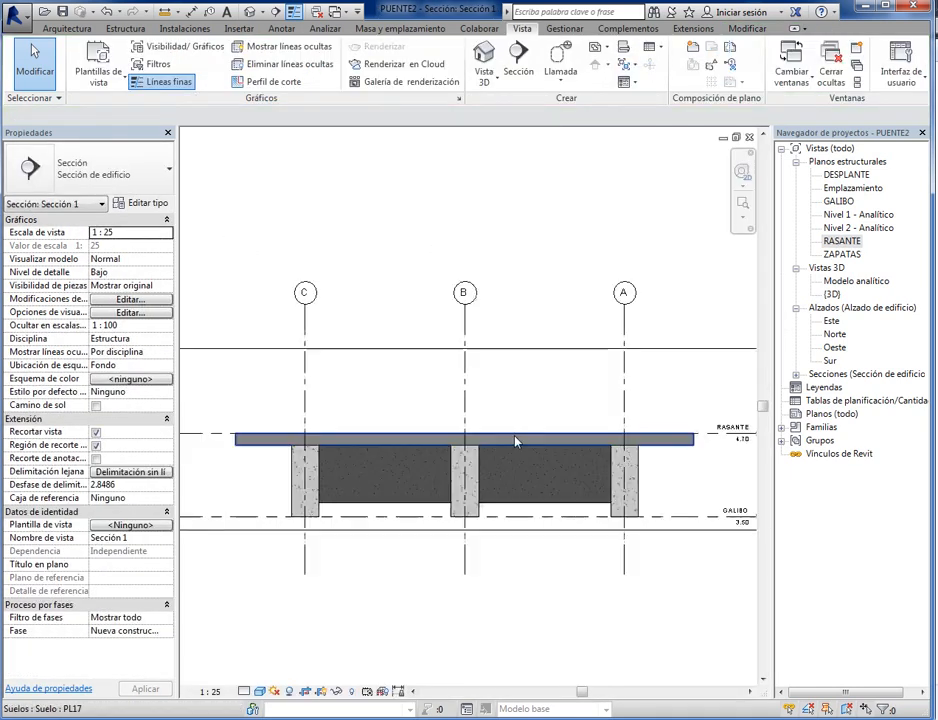
scroll(528, 511, up, 5)
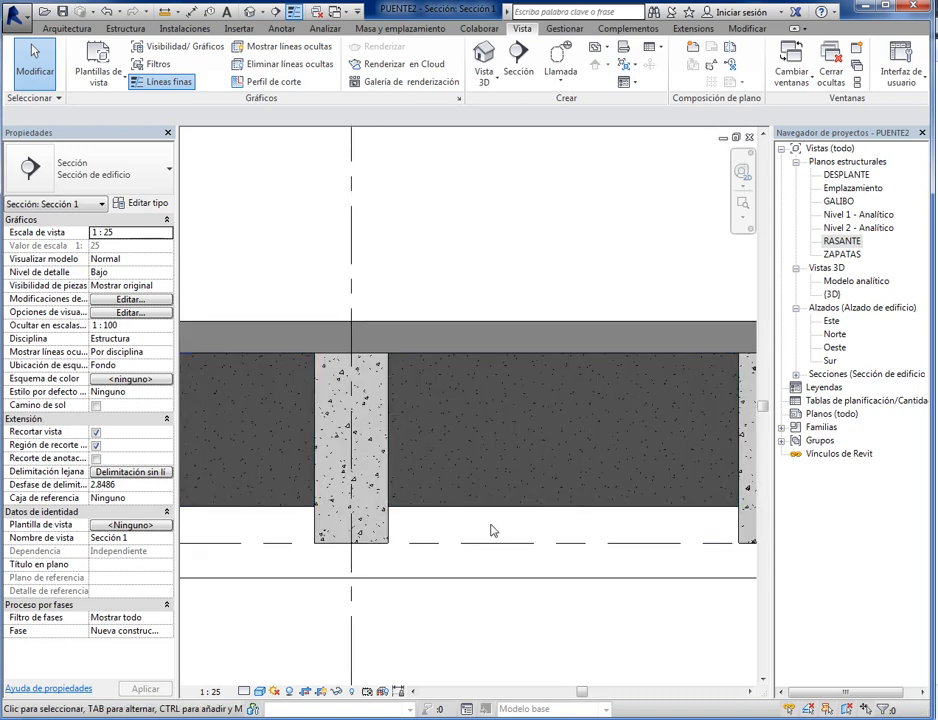
scroll(465, 592, down, 3)
scroll(437, 586, down, 1)
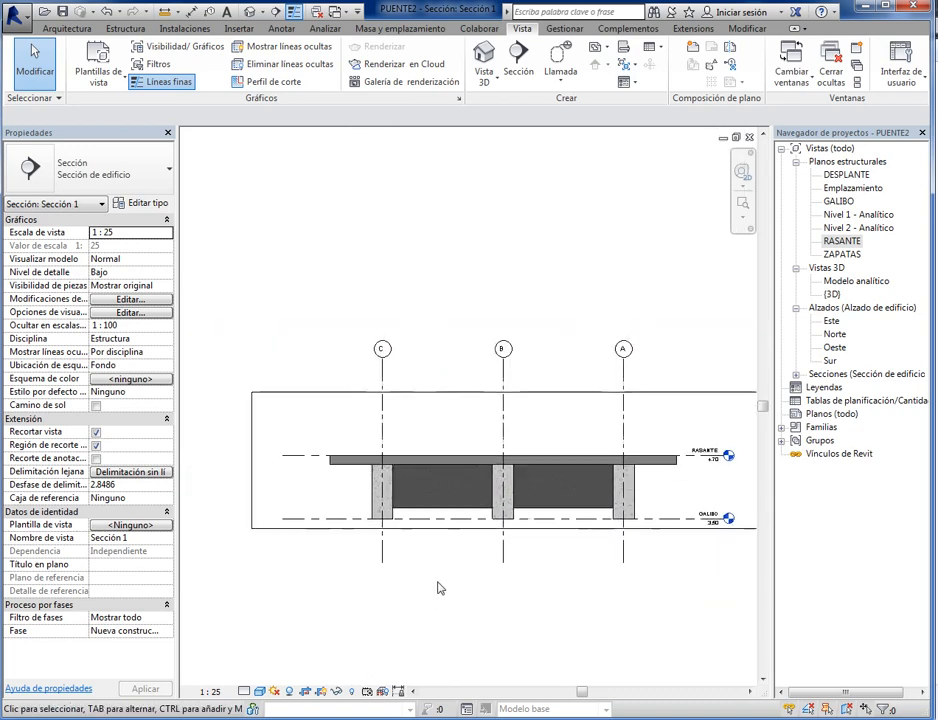
scroll(463, 515, up, 4)
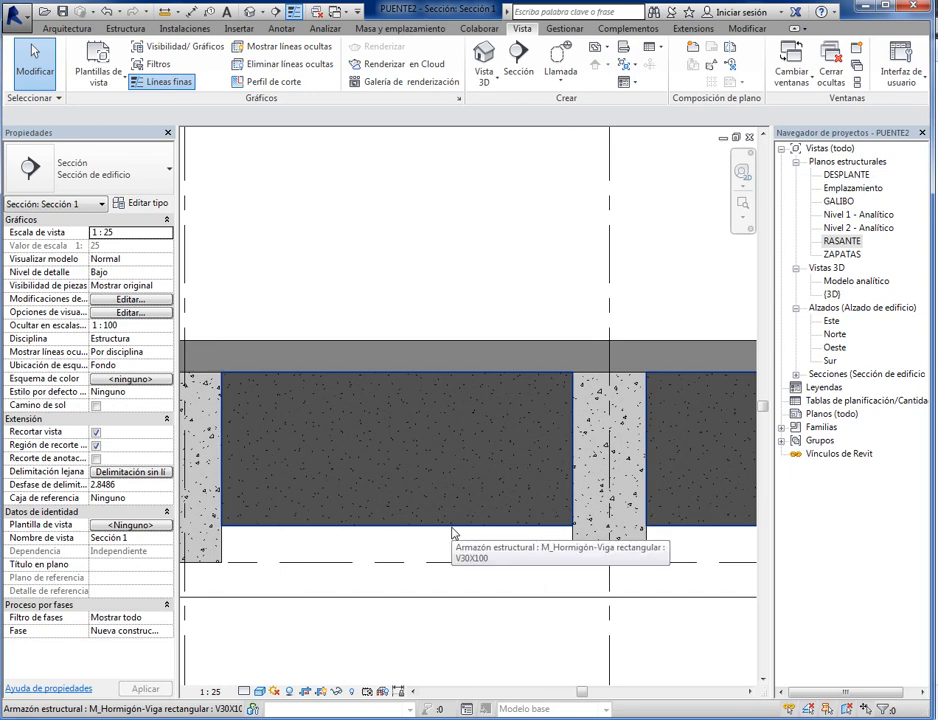
scroll(452, 534, down, 2)
middle_drag(595, 551, 528, 560)
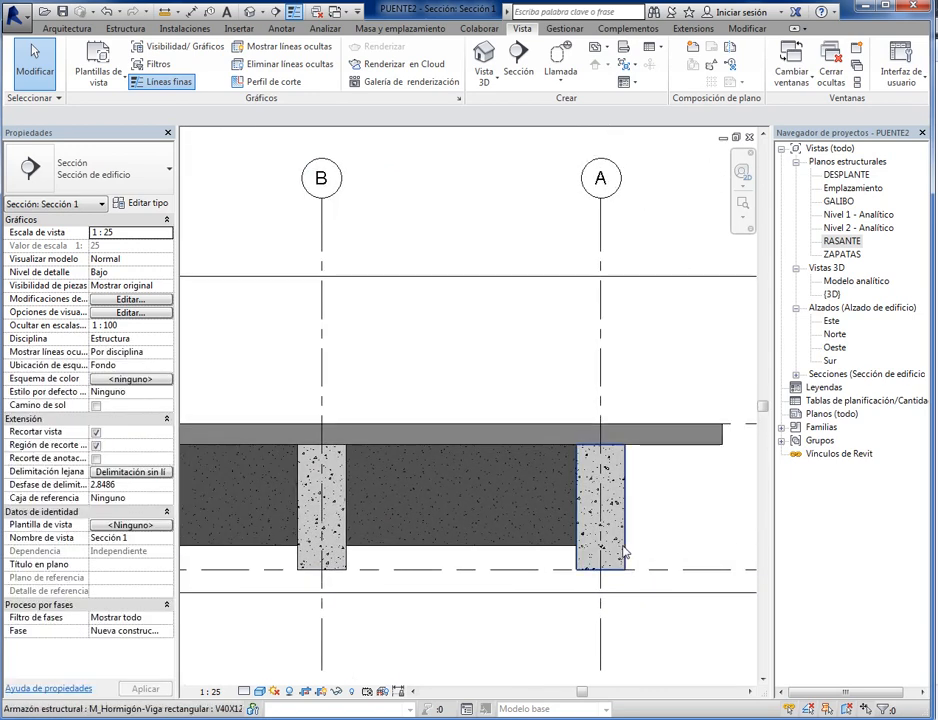
- Move the V40X120 longitudinal beam on grid line A 0.40 m outward in the section view
click(626, 565)
scroll(676, 626, down, 1)
middle_drag(680, 626, 517, 601)
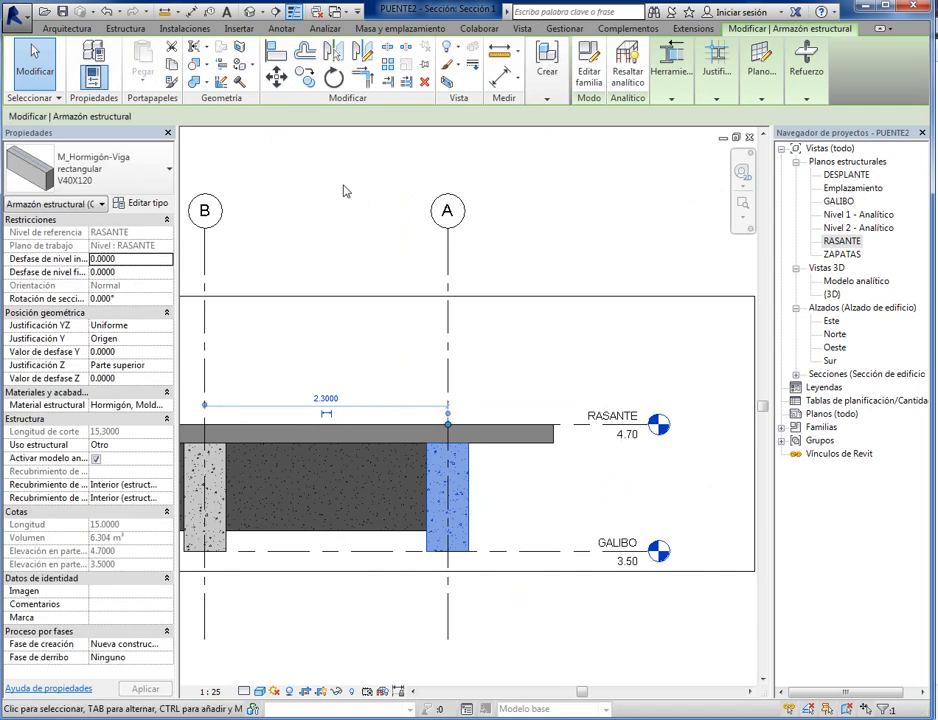
click(270, 84)
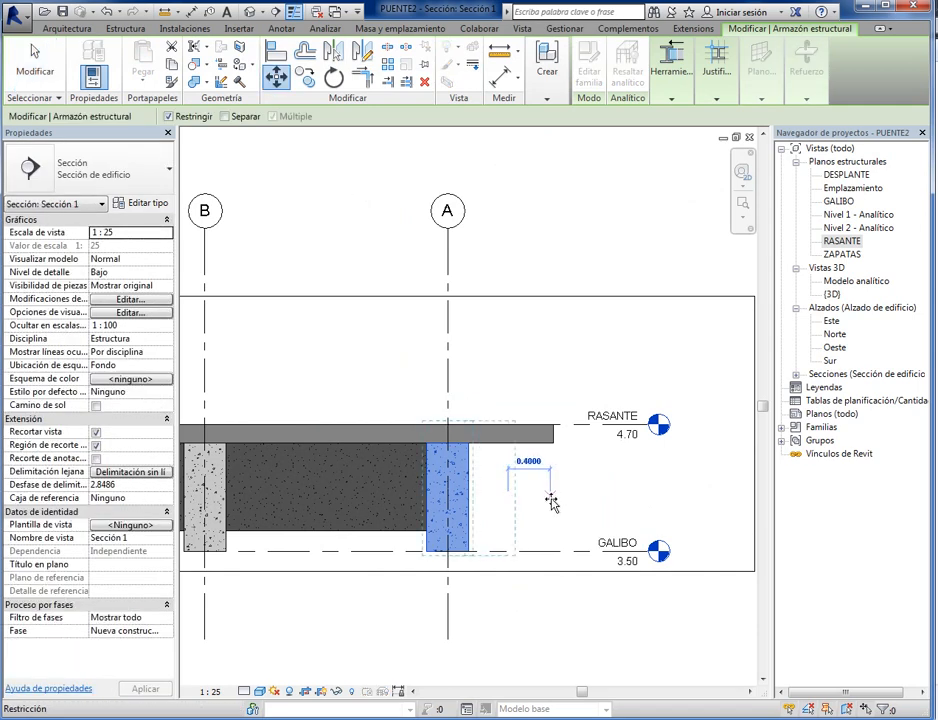
click(567, 606)
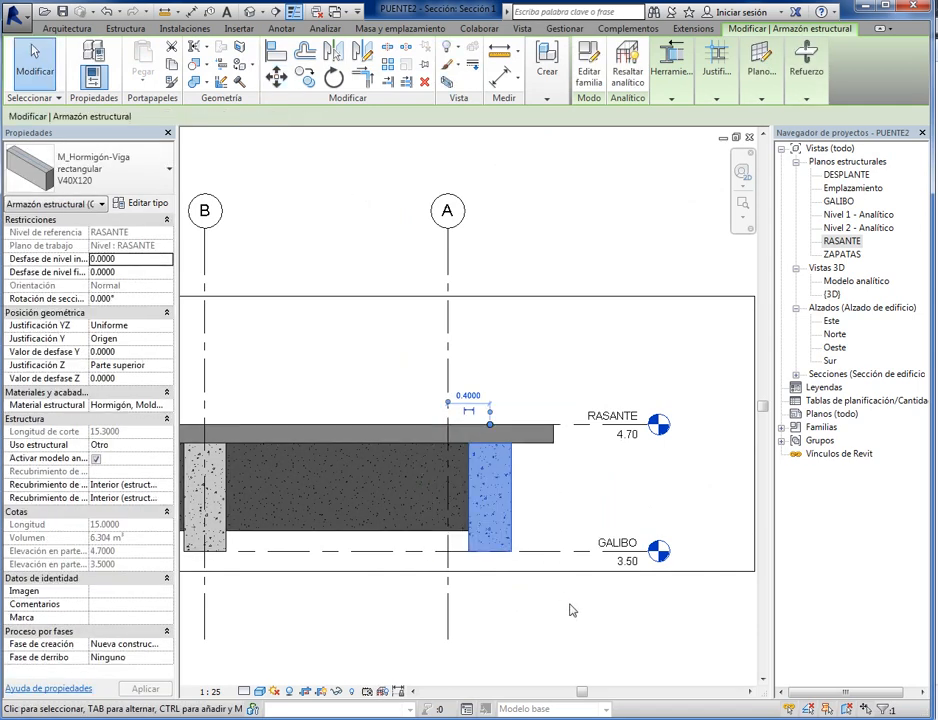
key(Escape)
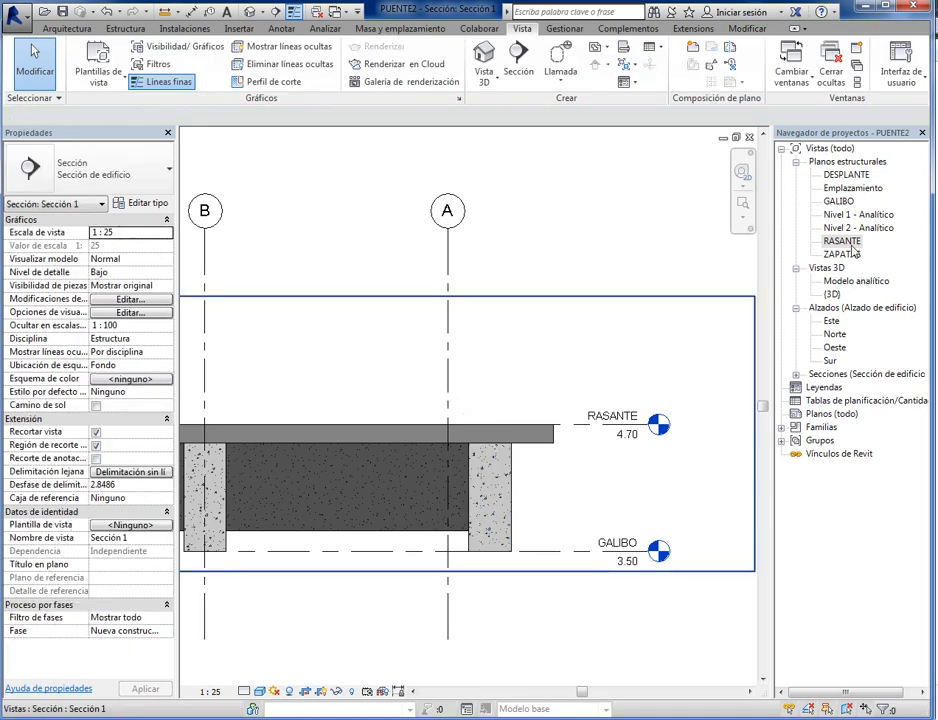
- Check the displaced edge beam in the RASANTE plan and from beneath the bridge in the 3D view
double_click(849, 244)
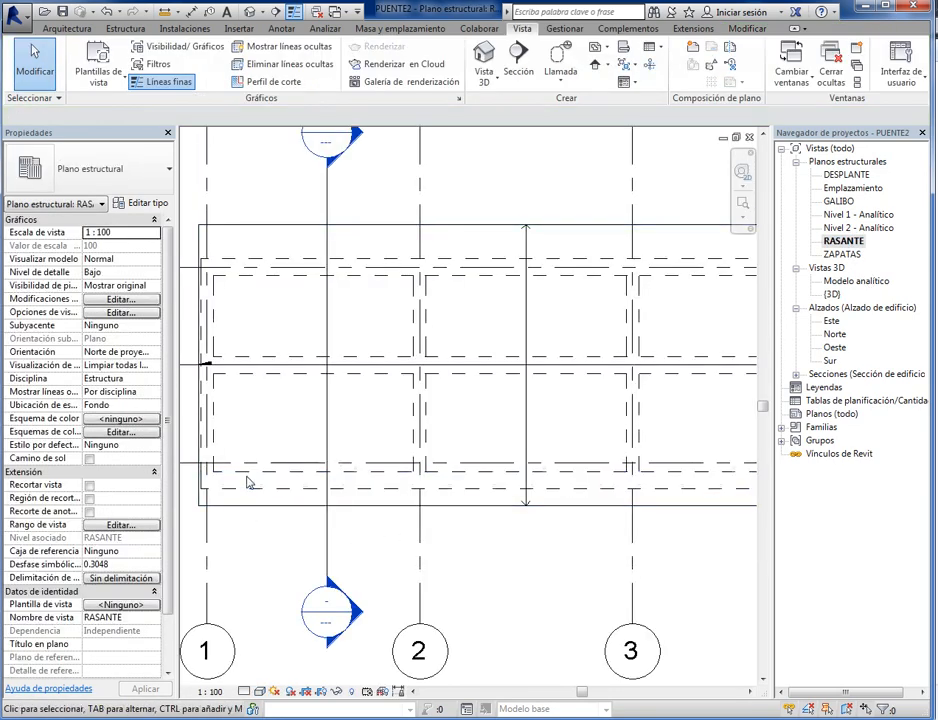
scroll(412, 540, up, 5)
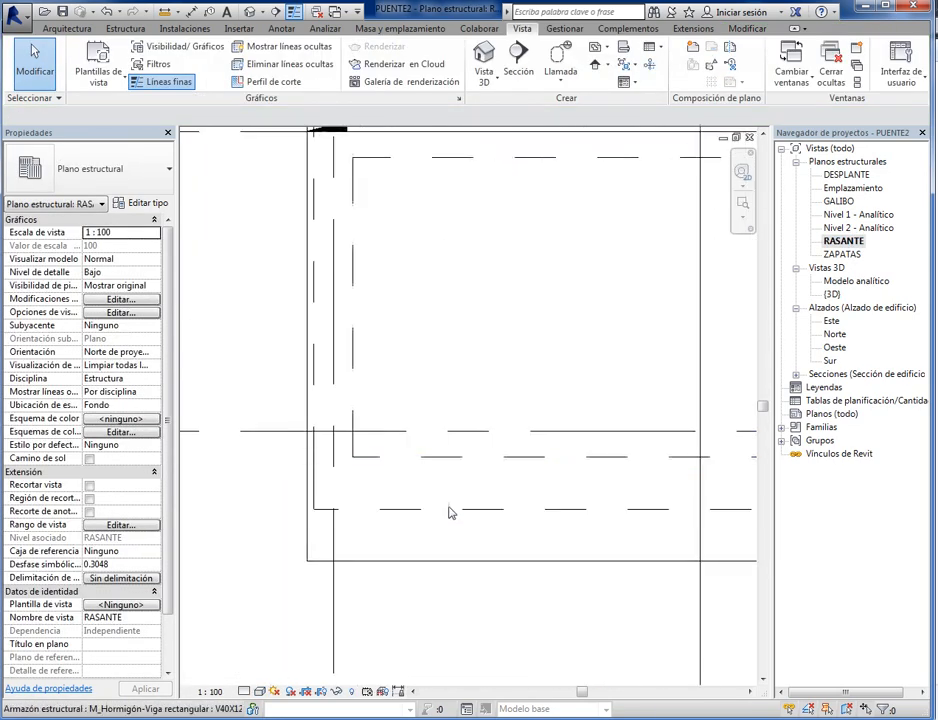
scroll(430, 498, down, 5)
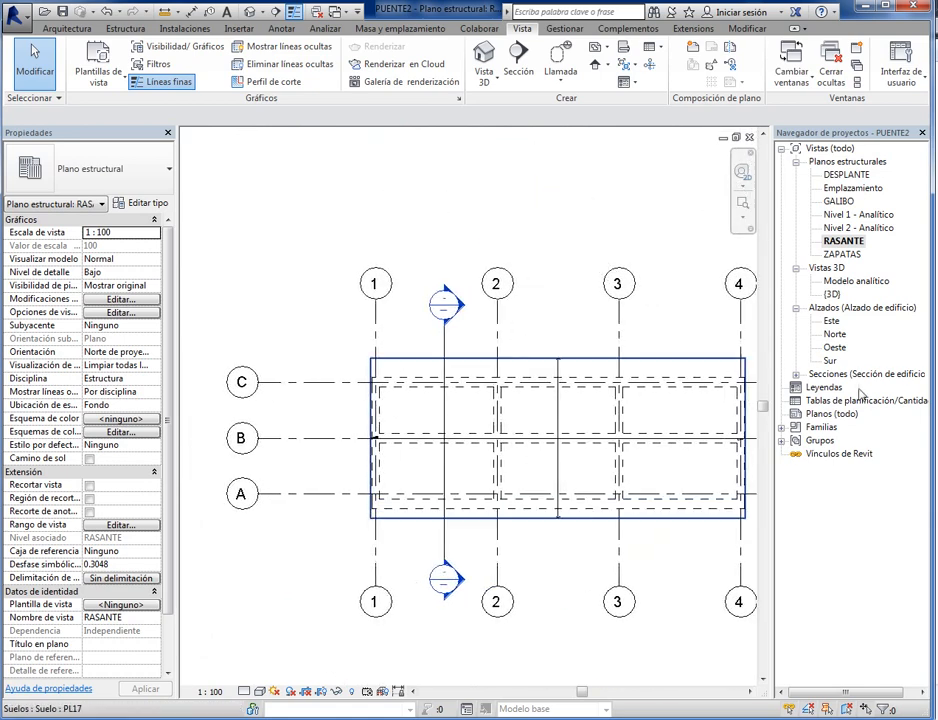
double_click(834, 294)
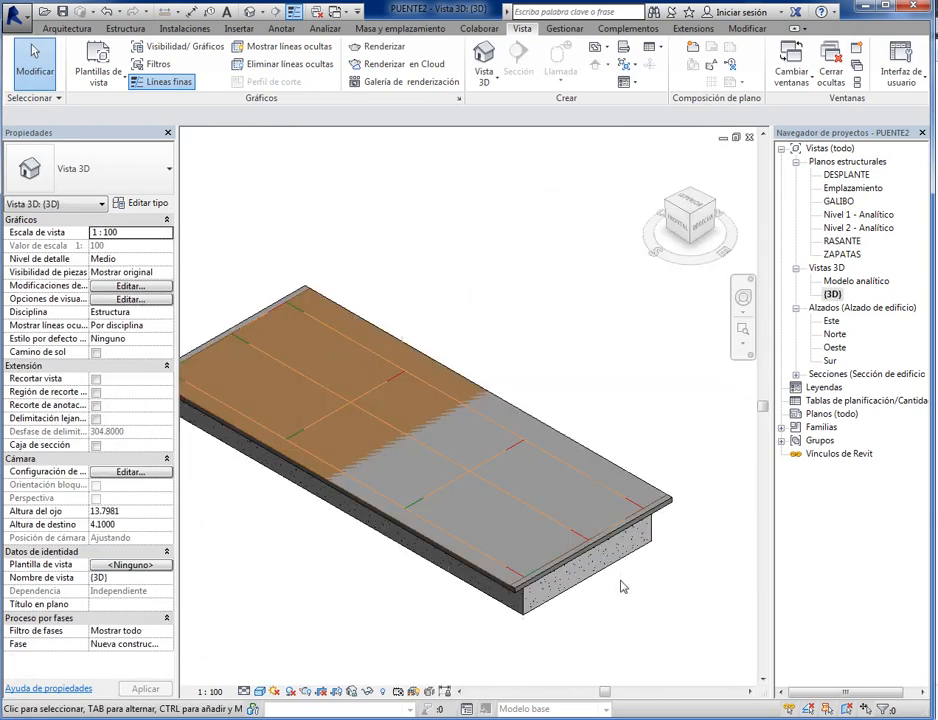
scroll(620, 580, up, 2)
scroll(503, 240, down, 3)
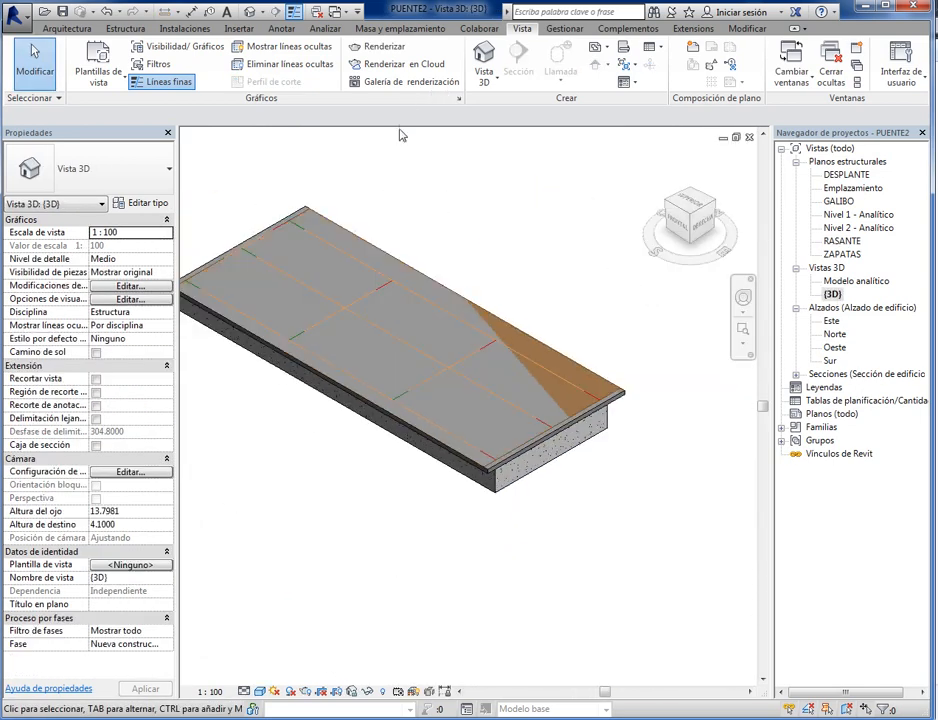
click(743, 297)
drag(697, 337, 621, 215)
scroll(342, 238, up, 3)
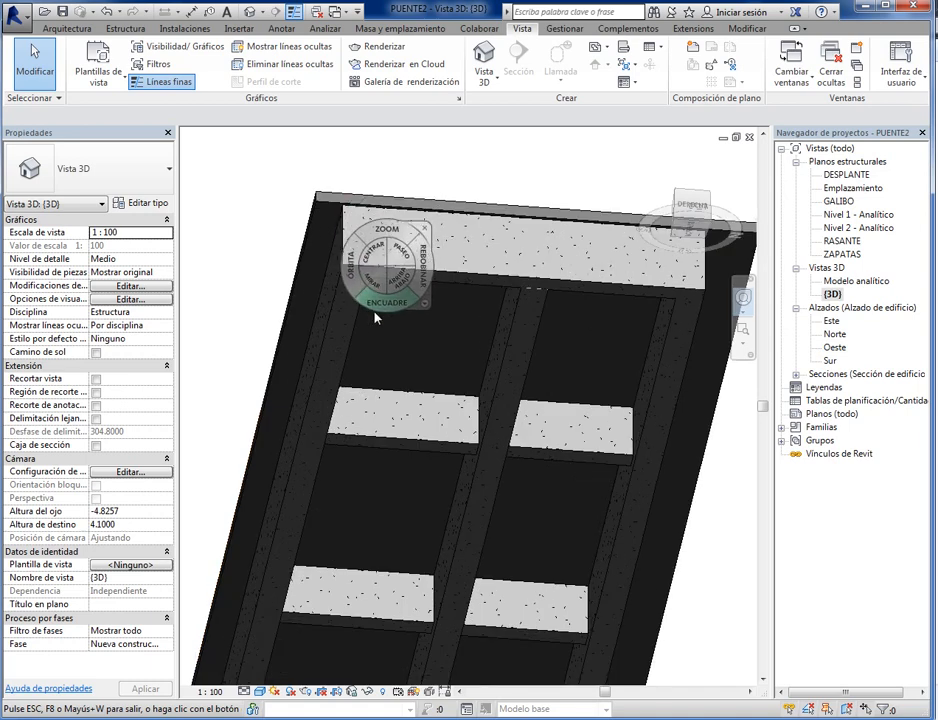
scroll(510, 424, down, 1)
middle_drag(510, 424, 409, 458)
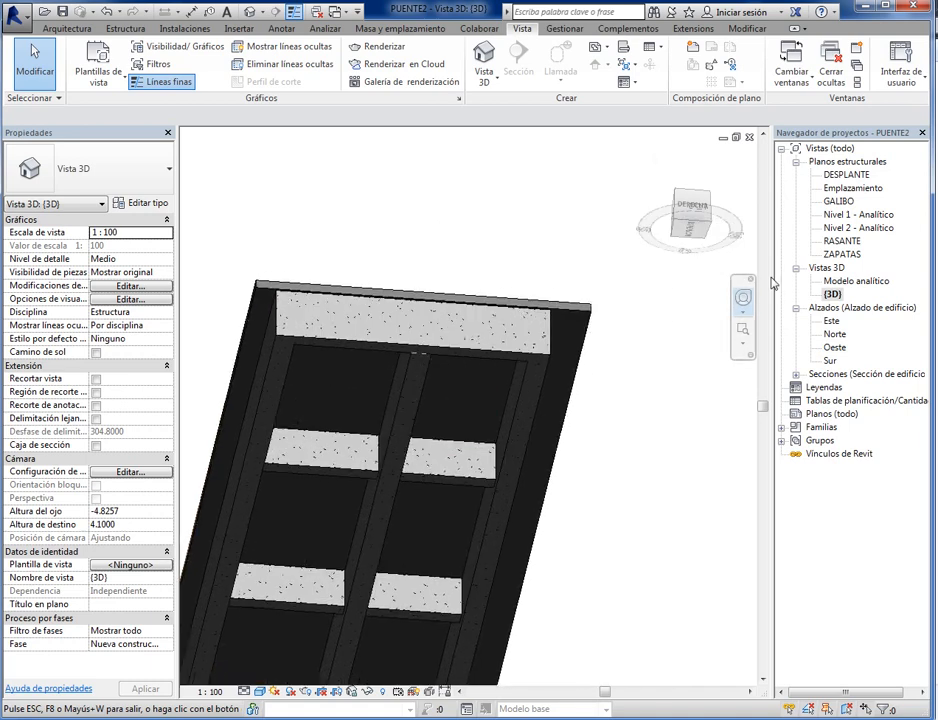
- Return to the RASANTE plan and undo the displacement of the beam on grid line A
double_click(845, 242)
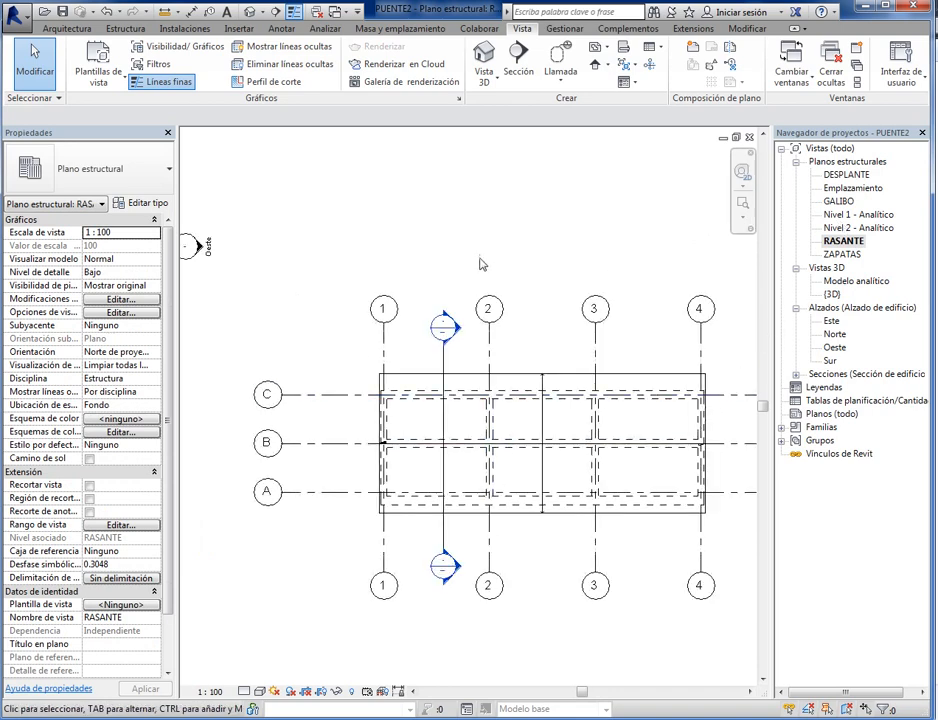
middle_drag(480, 259, 427, 257)
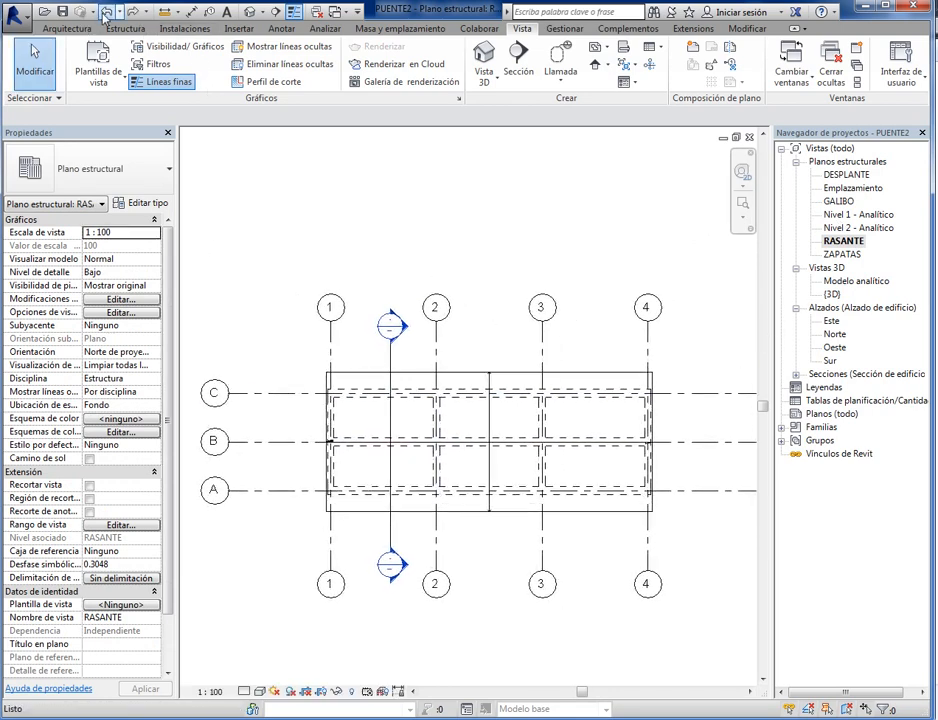
scroll(358, 490, up, 5)
scroll(385, 498, down, 5)
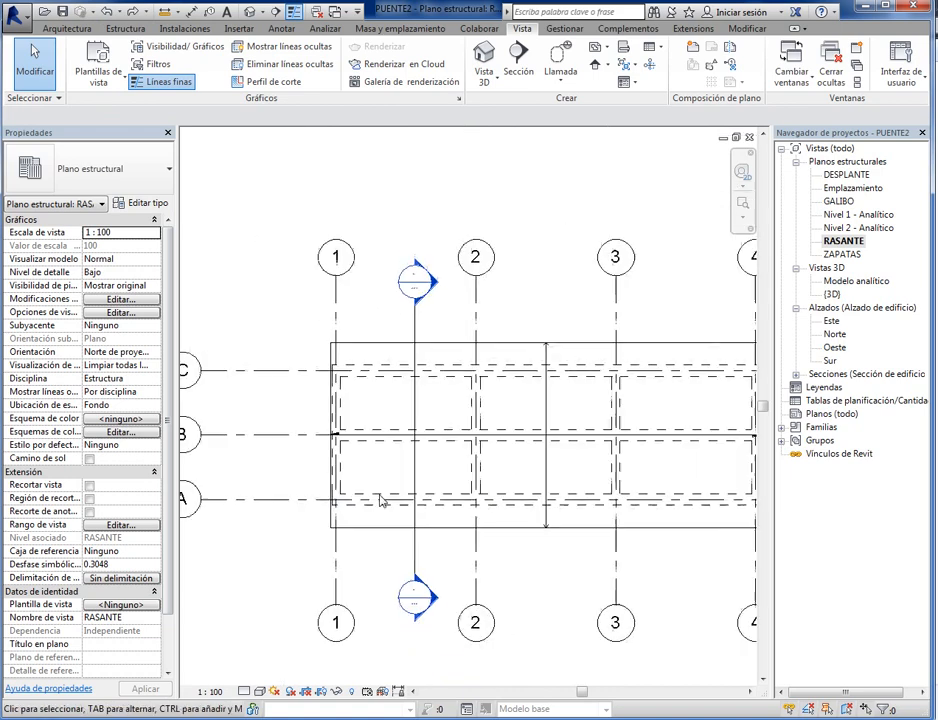
scroll(477, 584, up, 3)
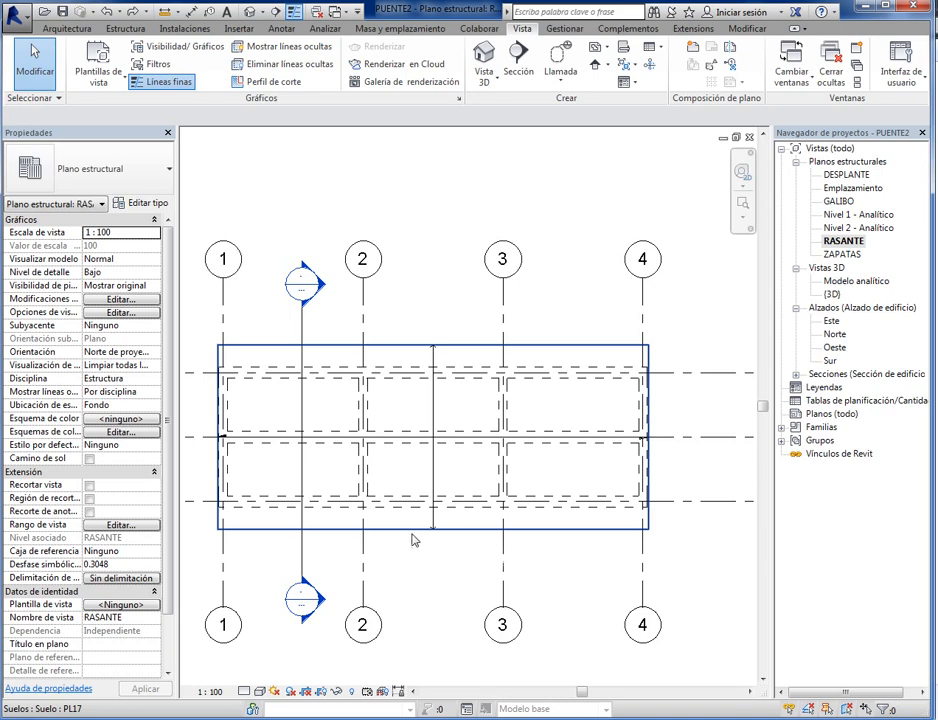
middle_drag(414, 540, 440, 540)
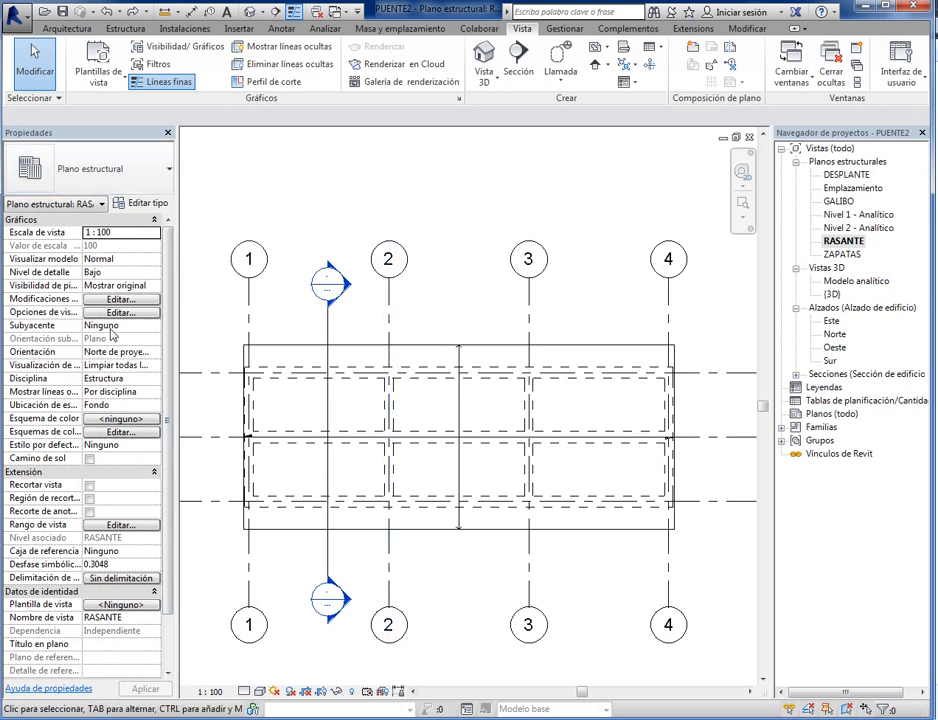
- Start a new structural beam and duplicate the V30X100 rectangular concrete type under the name BORDILLO
click(125, 28)
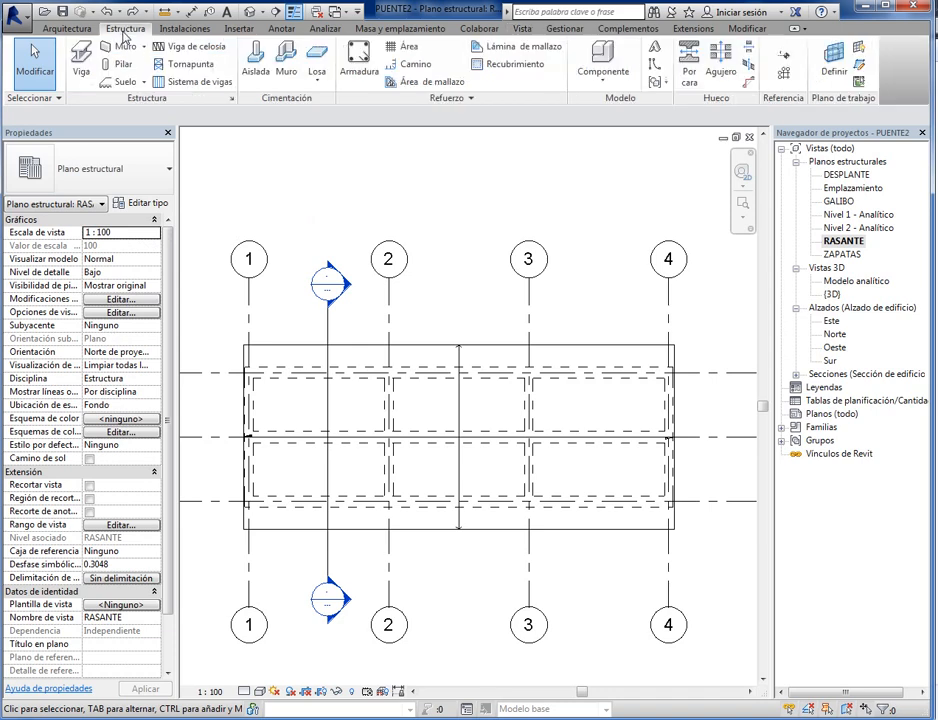
click(60, 50)
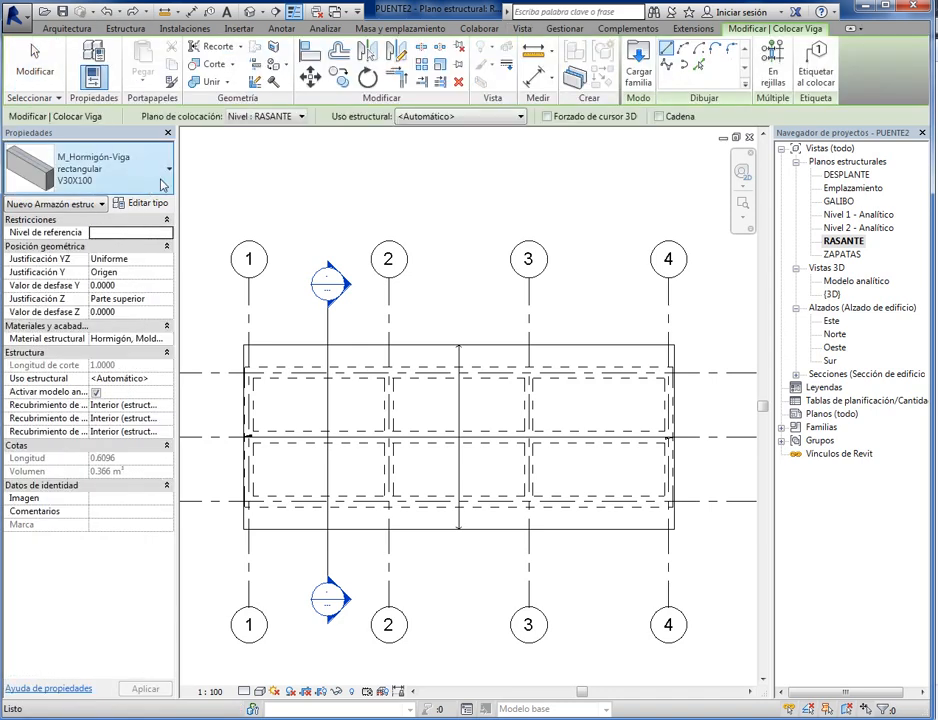
click(142, 203)
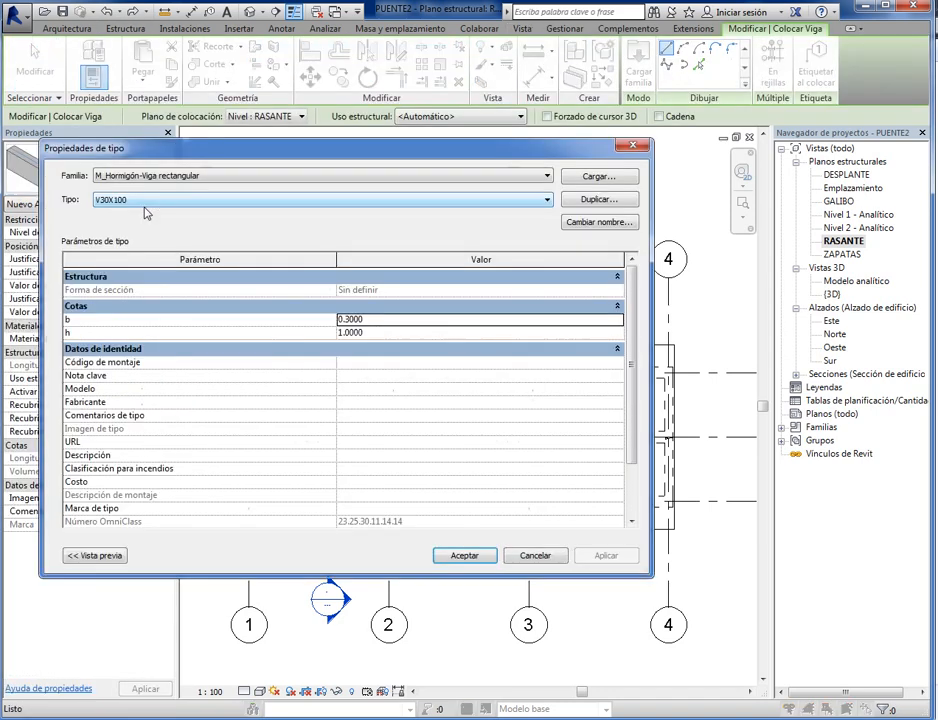
click(598, 199)
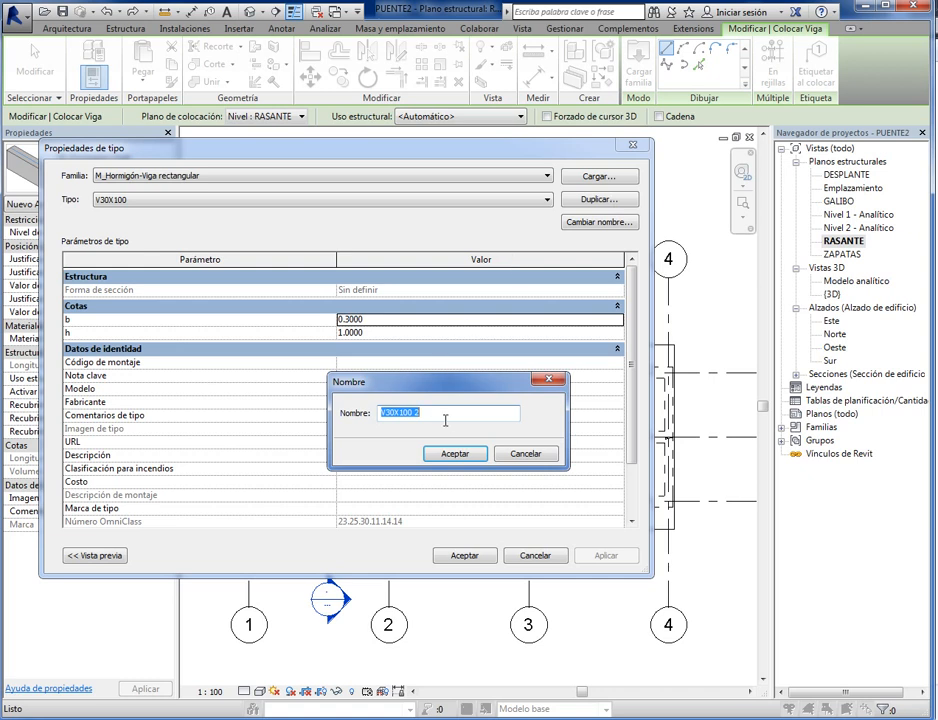
text(BORDILLO)
click(462, 451)
- Set the BORDILLO type's height h to 0.25 m and accept the type properties
click(395, 321)
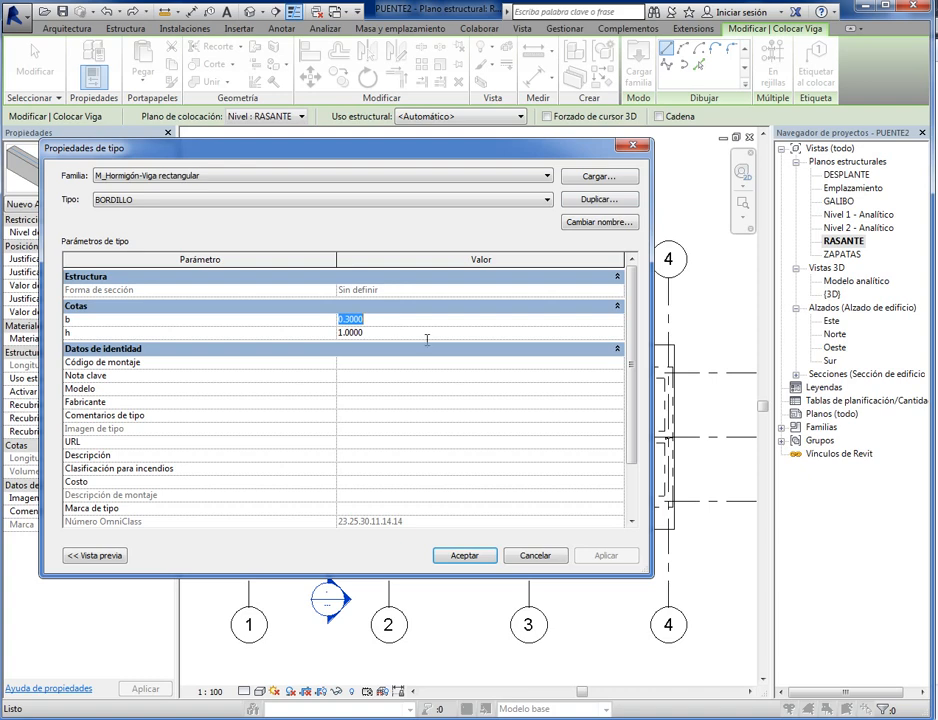
click(394, 333)
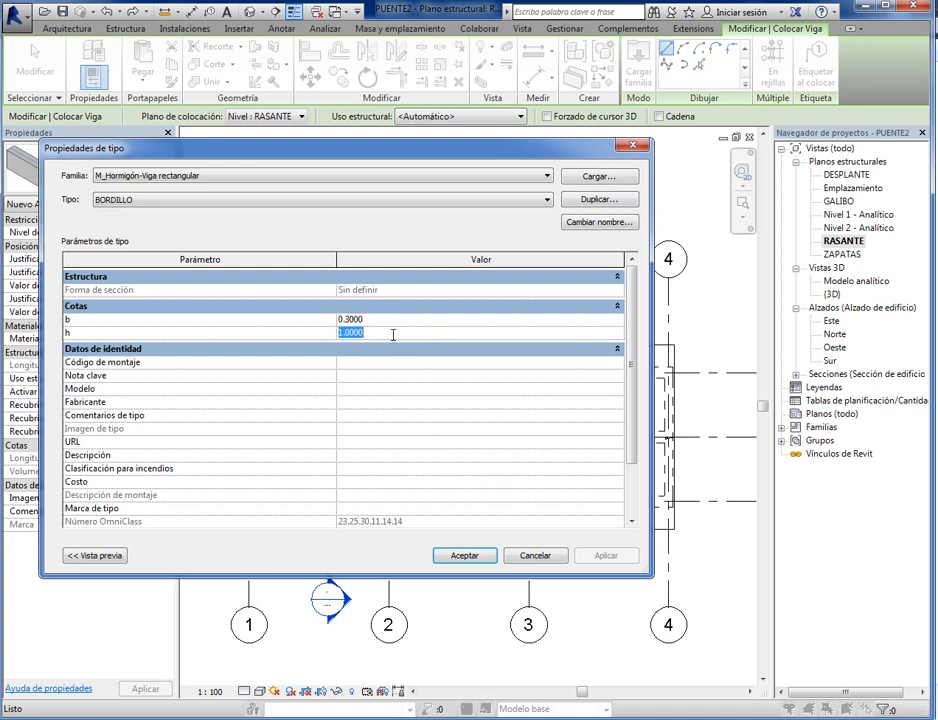
key(BackSpace)
text(.25)
click(463, 556)
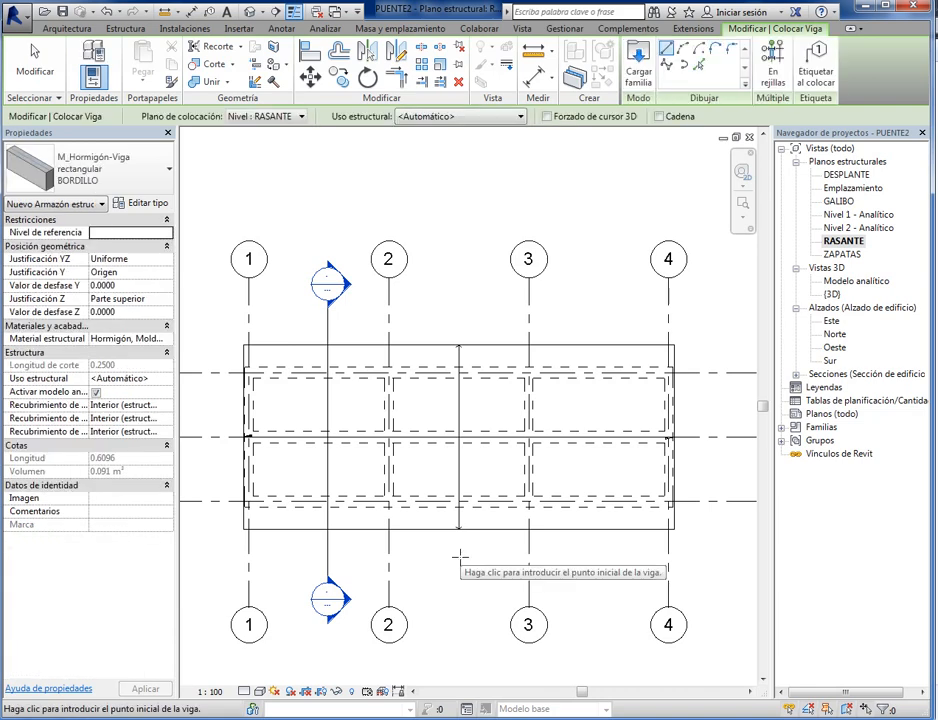
- Set the new BORDILLO beam's Z justification to Parte inferior and apply it
scroll(460, 555, up, 3)
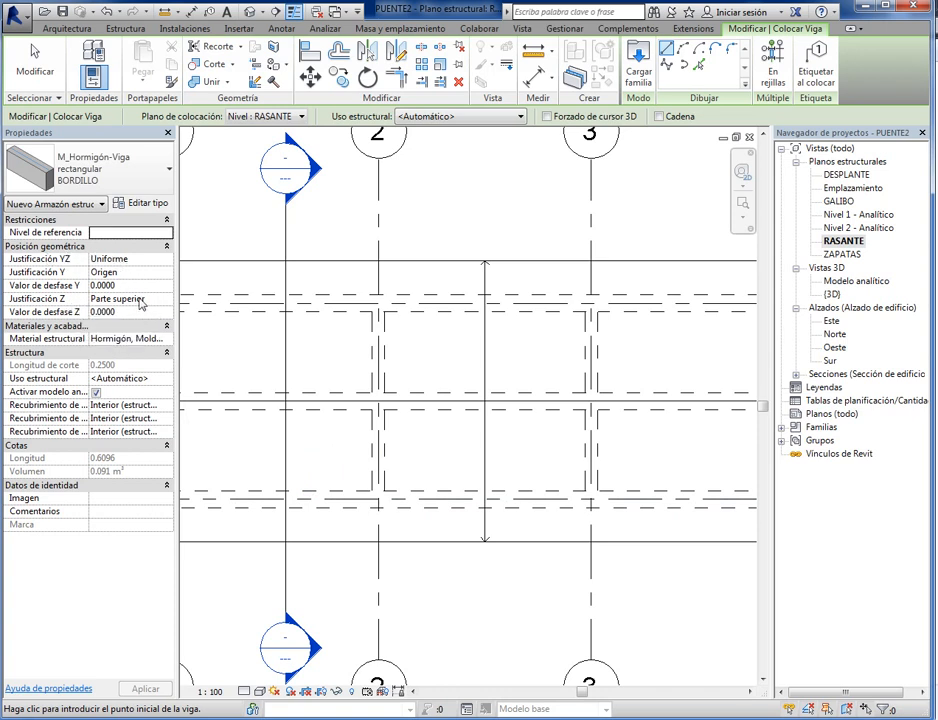
click(128, 298)
click(166, 299)
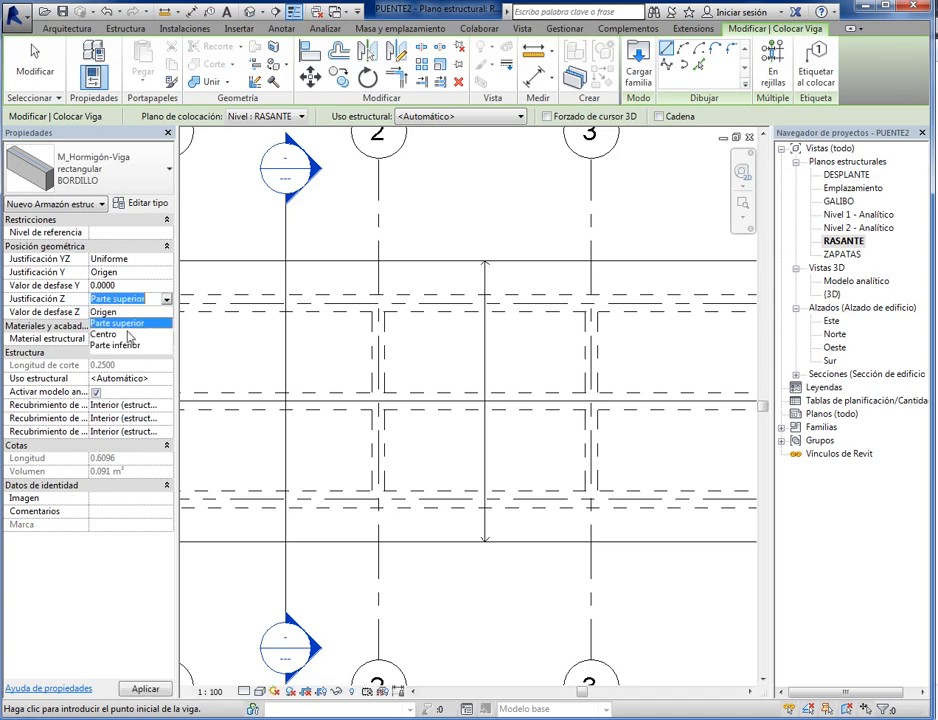
click(118, 345)
click(145, 689)
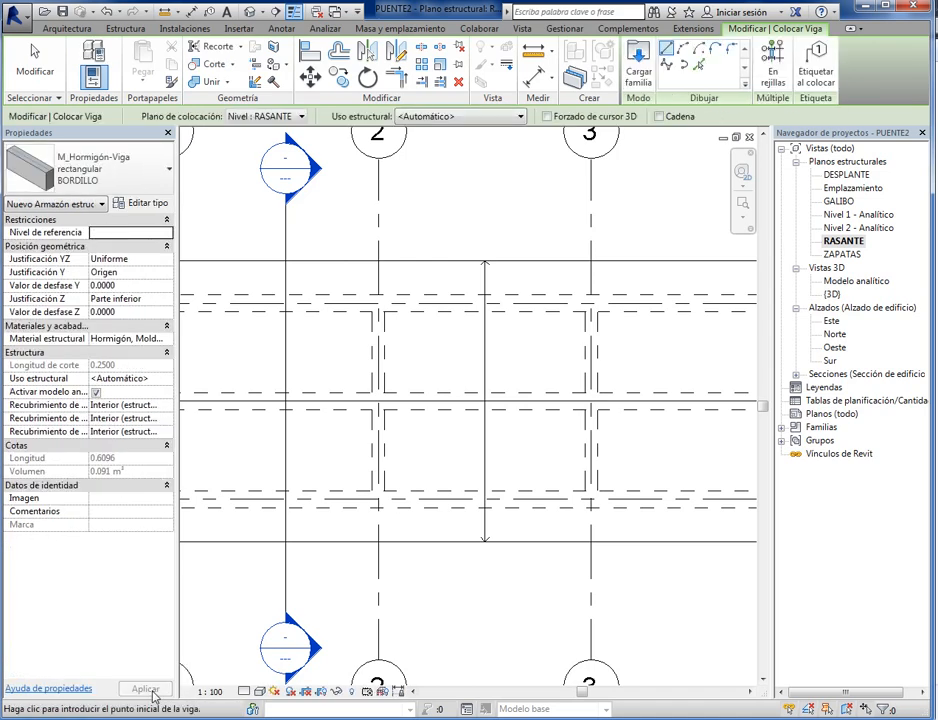
- Draw a BORDILLO beam about 15.4 m long on the RASANTE level between the slab's end edges, just outside grid line C
scroll(373, 477, down, 2)
scroll(251, 394, up, 6)
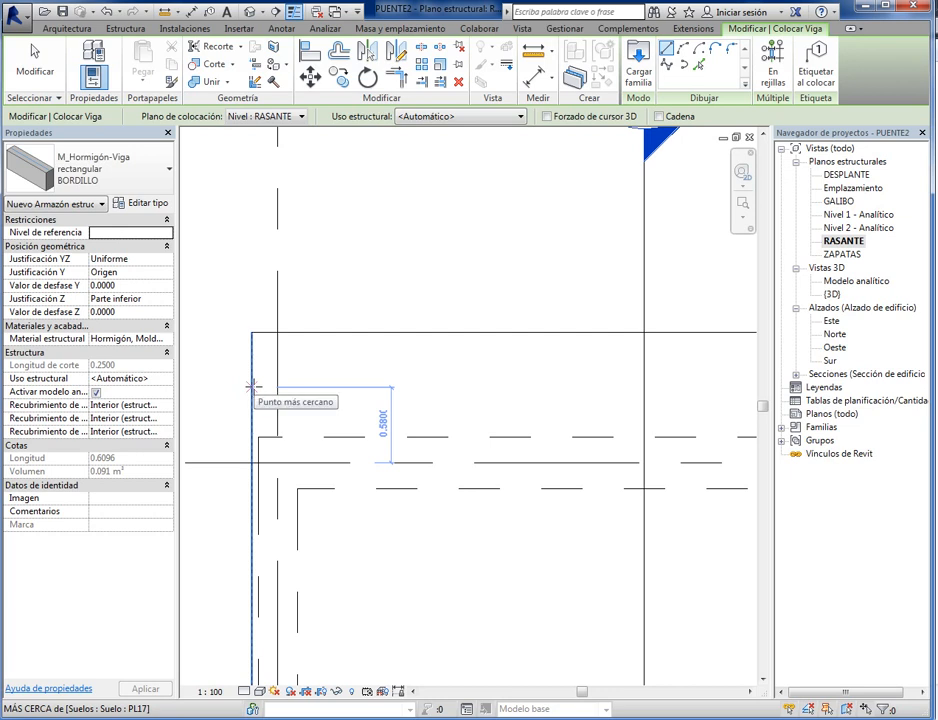
click(520, 116)
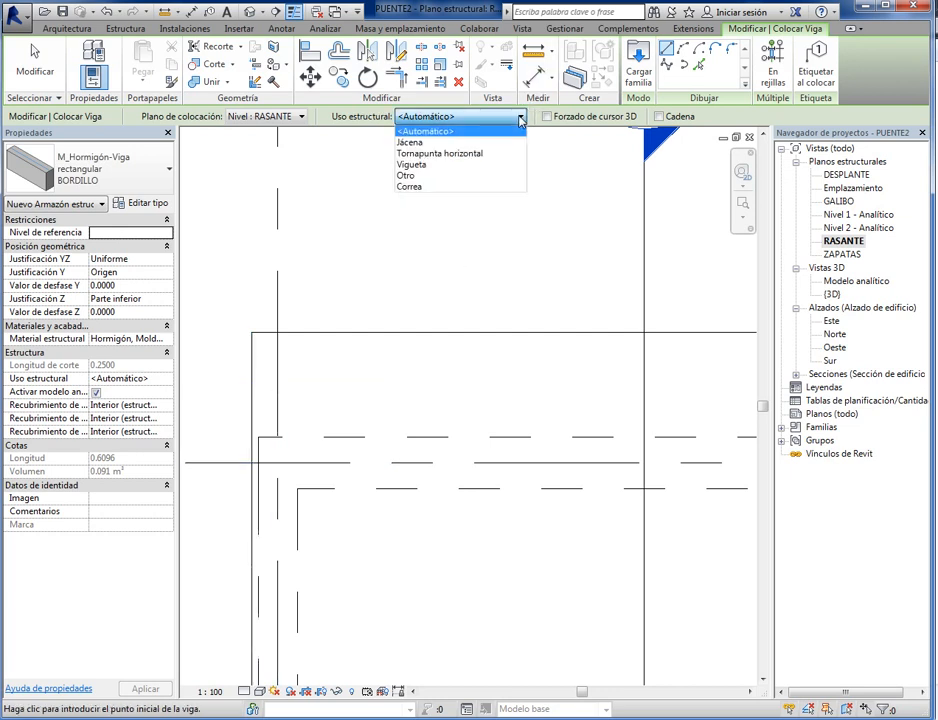
click(371, 139)
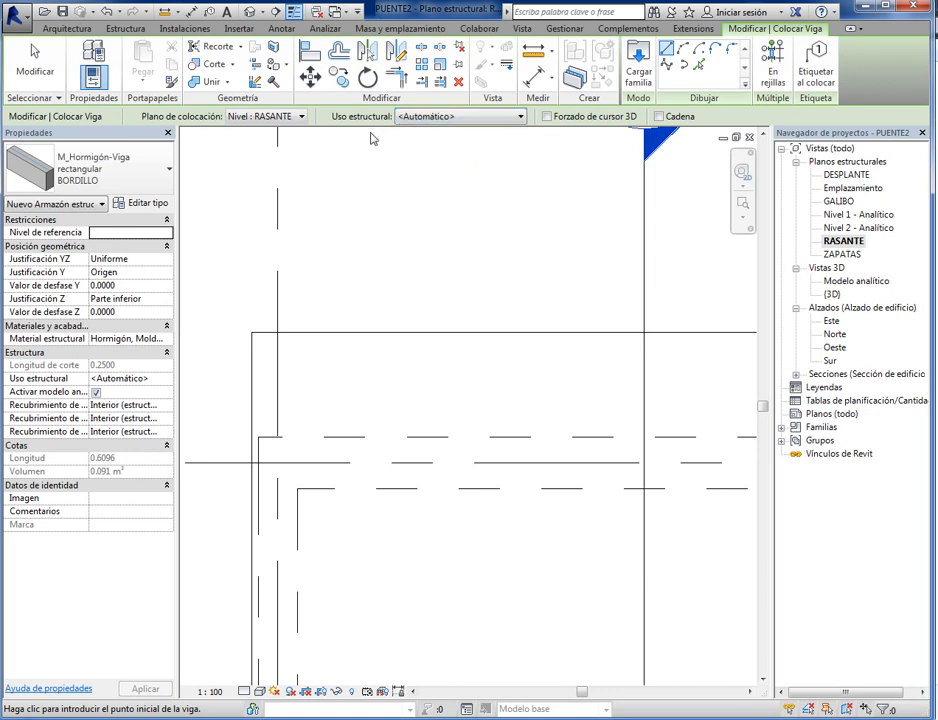
click(299, 117)
click(300, 153)
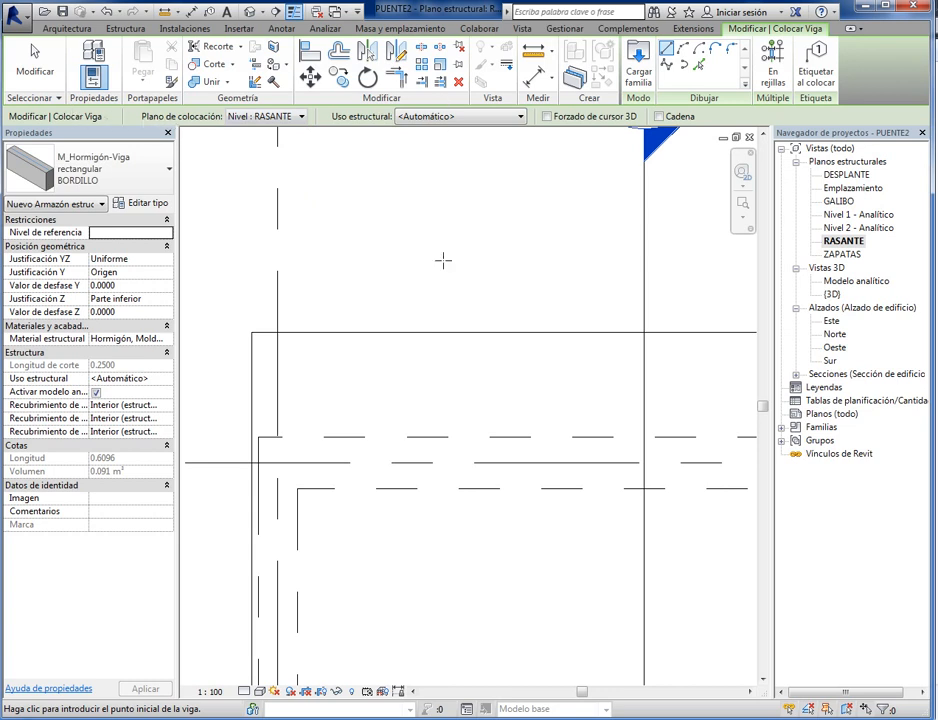
click(251, 387)
scroll(516, 420, down, 6)
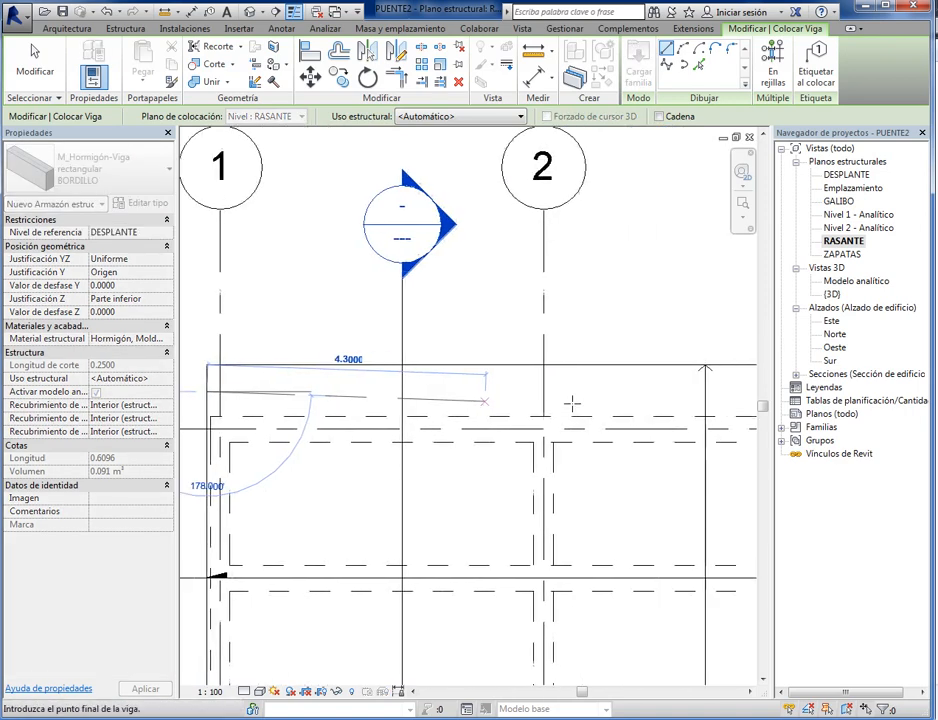
scroll(378, 470, up, 5)
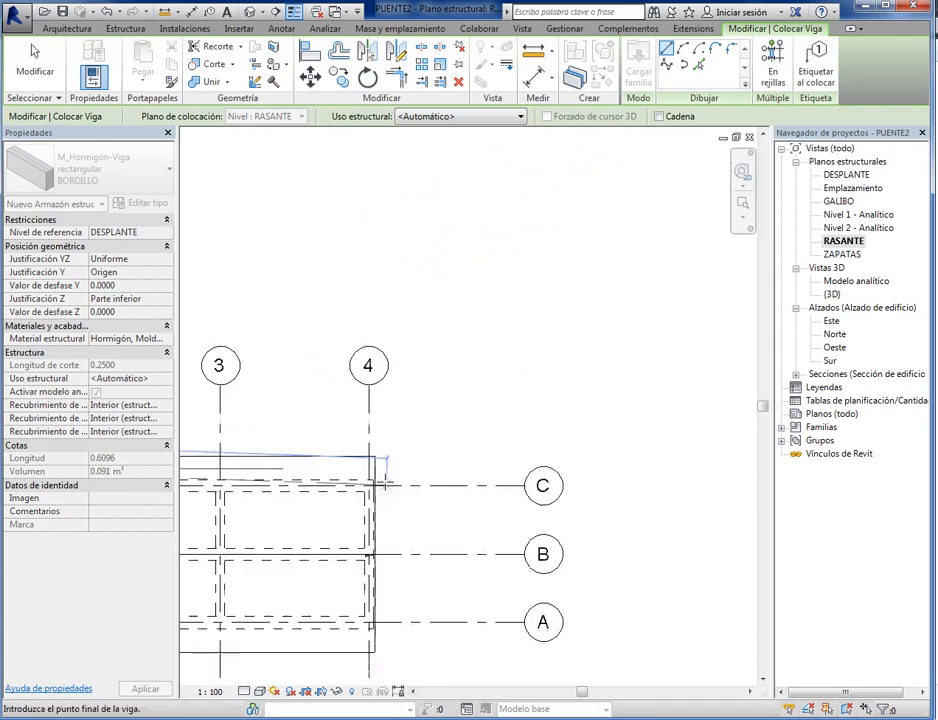
click(366, 457)
scroll(488, 416, down, 6)
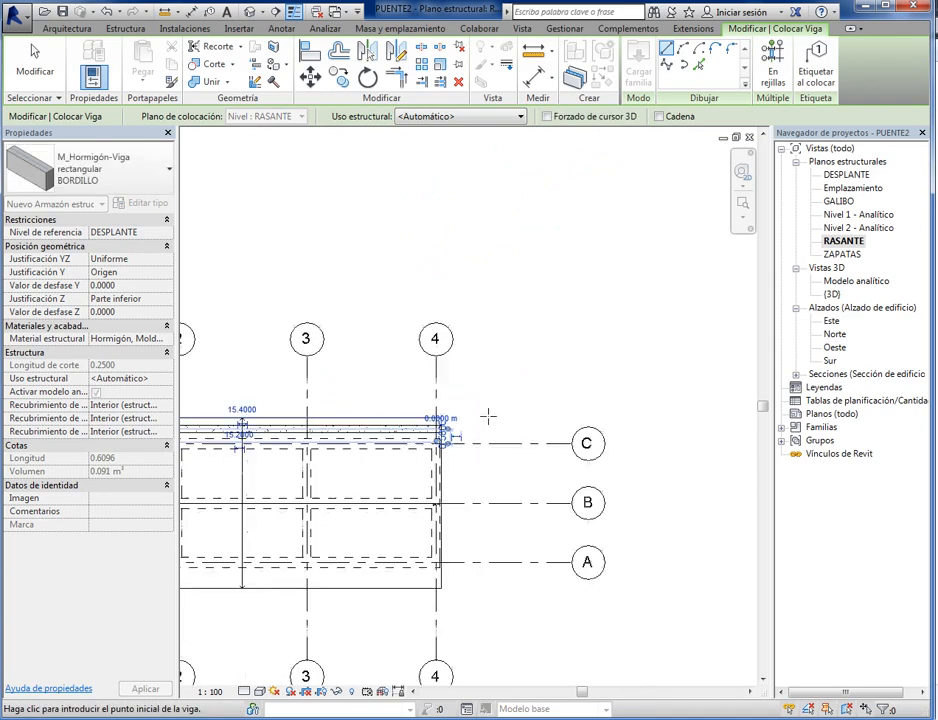
middle_drag(314, 507, 541, 468)
scroll(330, 540, up, 5)
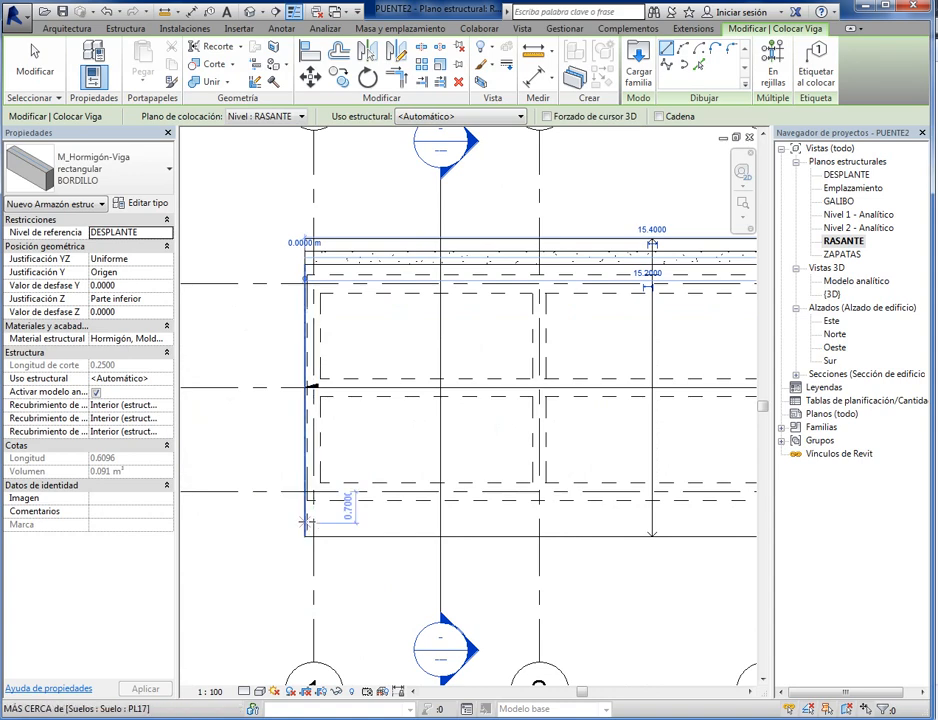
middle_drag(247, 243, 220, 360)
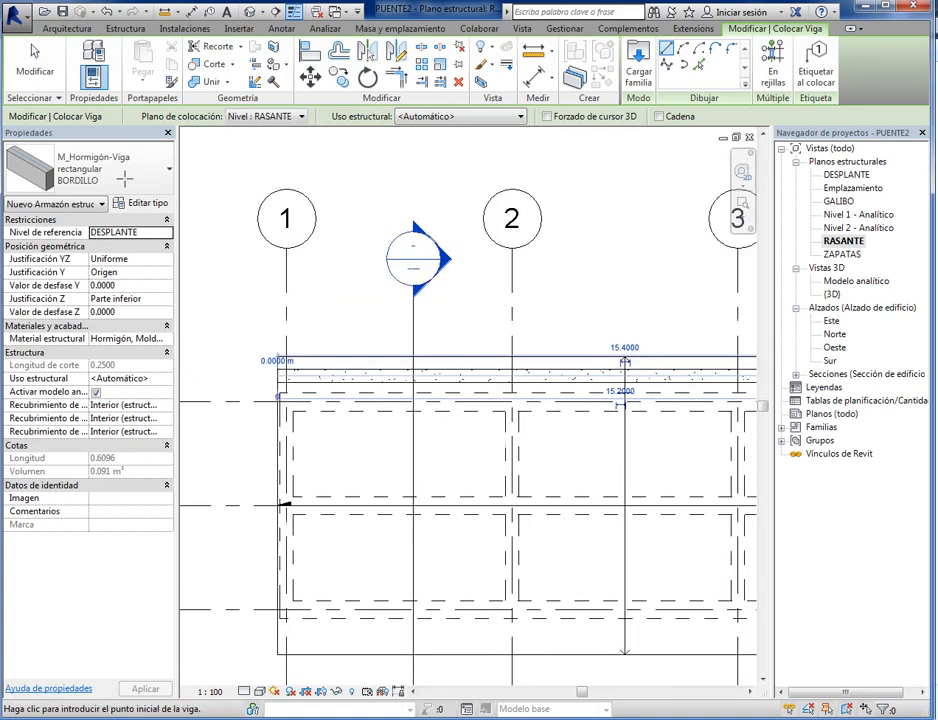
click(34, 62)
- Align the outer face of the BORDILLO beam with the slab's outer edge beyond grid line C
scroll(300, 345, up, 3)
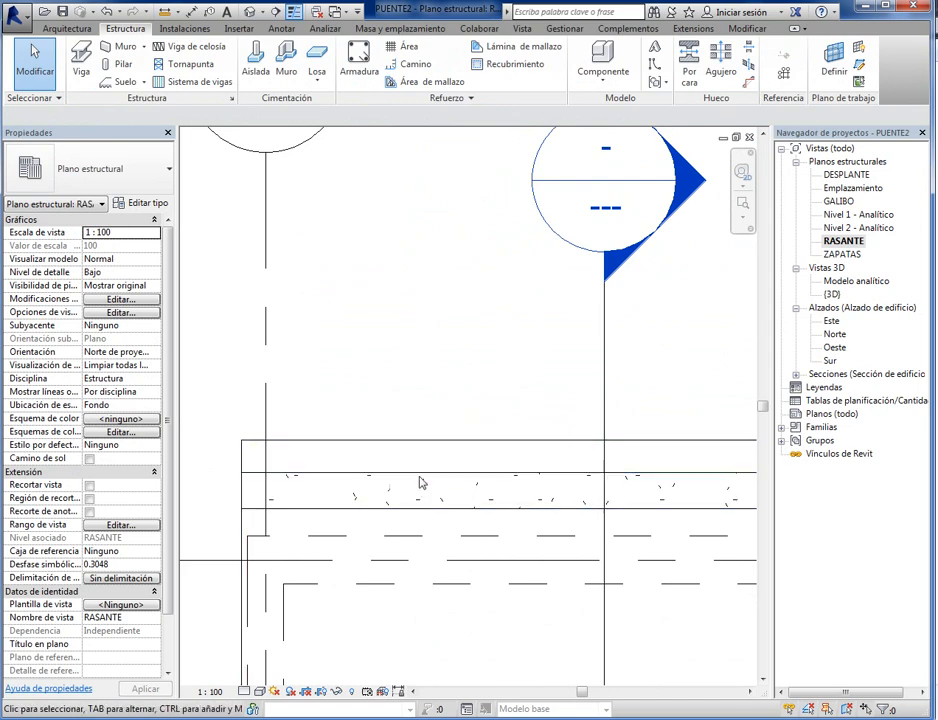
click(424, 488)
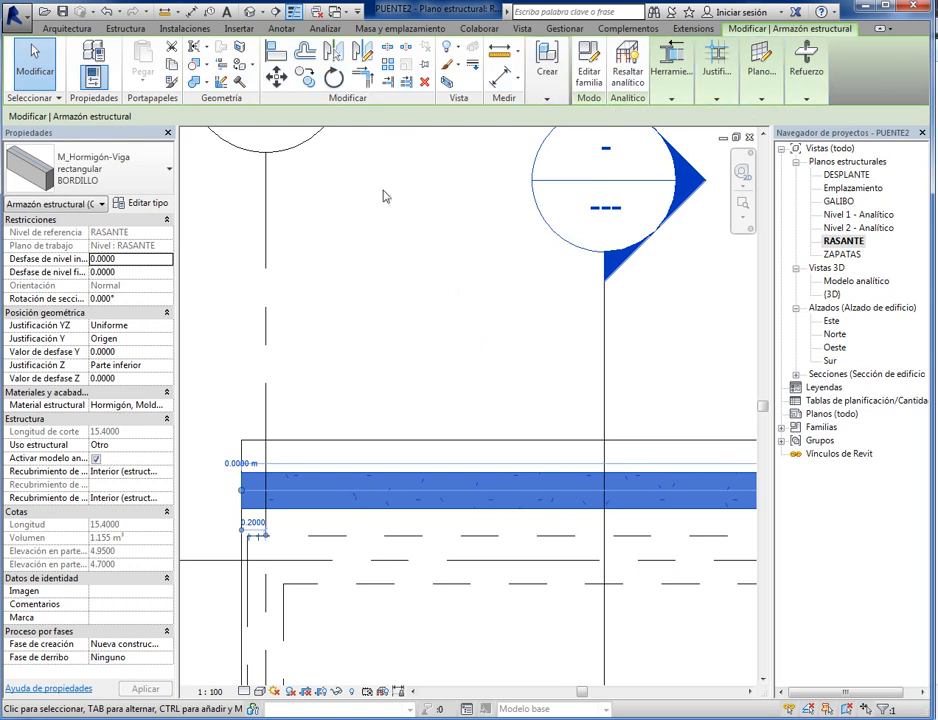
click(275, 58)
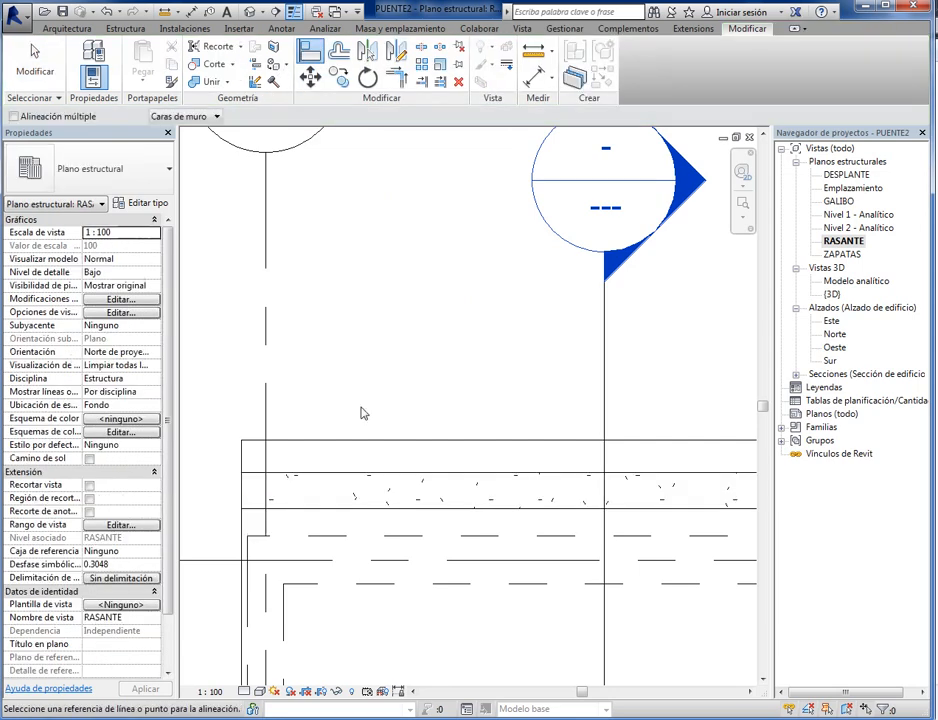
click(366, 442)
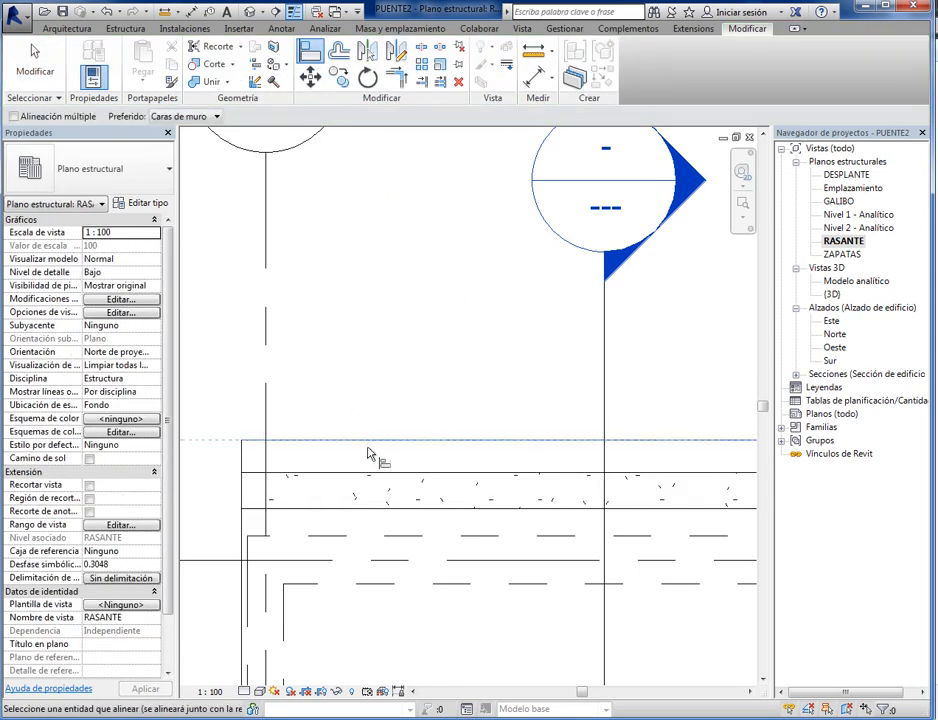
click(377, 476)
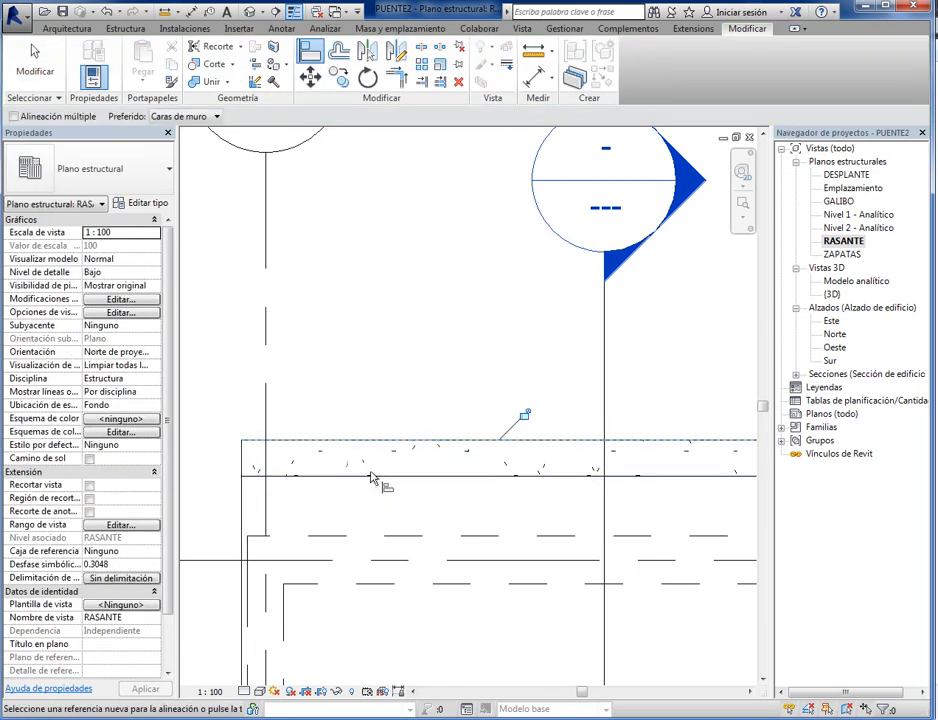
- Open the Sección 1 view from its section mark in the plan and end the Align command
scroll(430, 440, down, 2)
scroll(454, 443, down, 2)
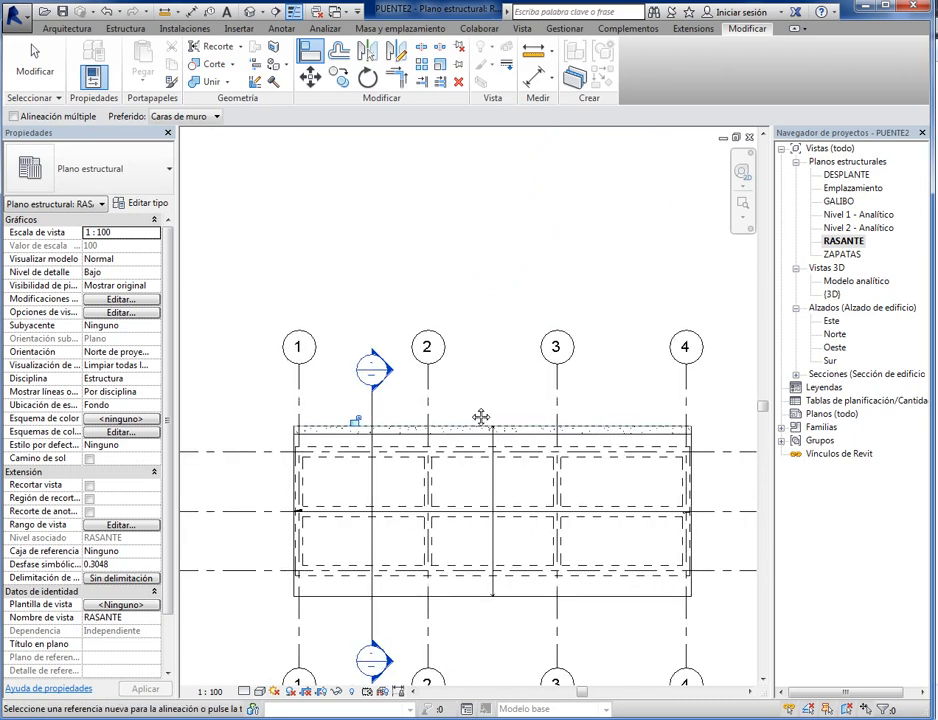
double_click(390, 375)
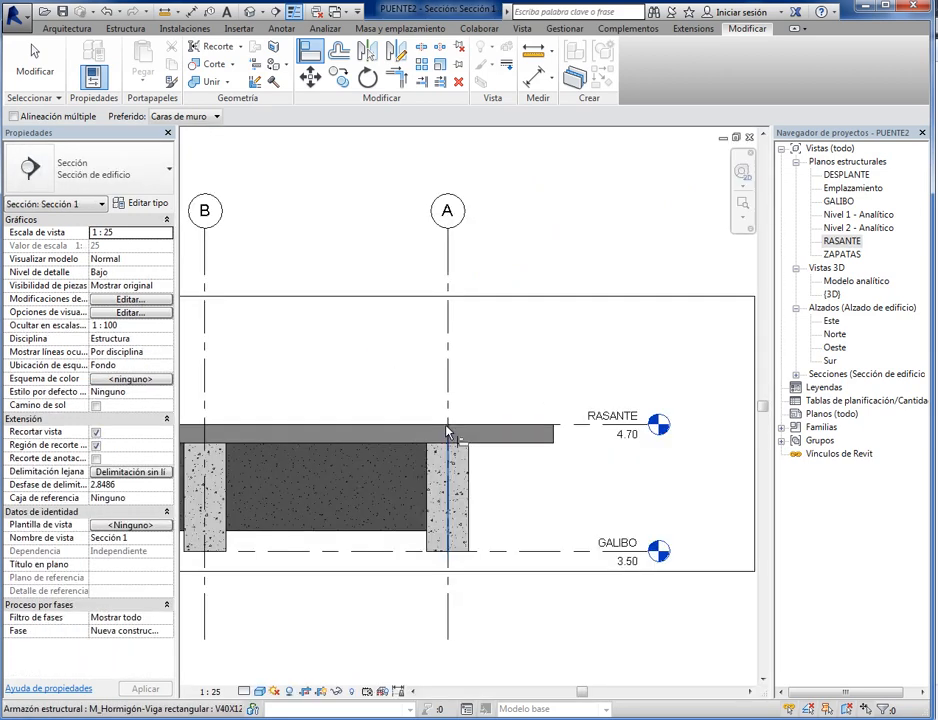
scroll(412, 377, down, 2)
middle_drag(412, 377, 540, 437)
scroll(340, 440, up, 5)
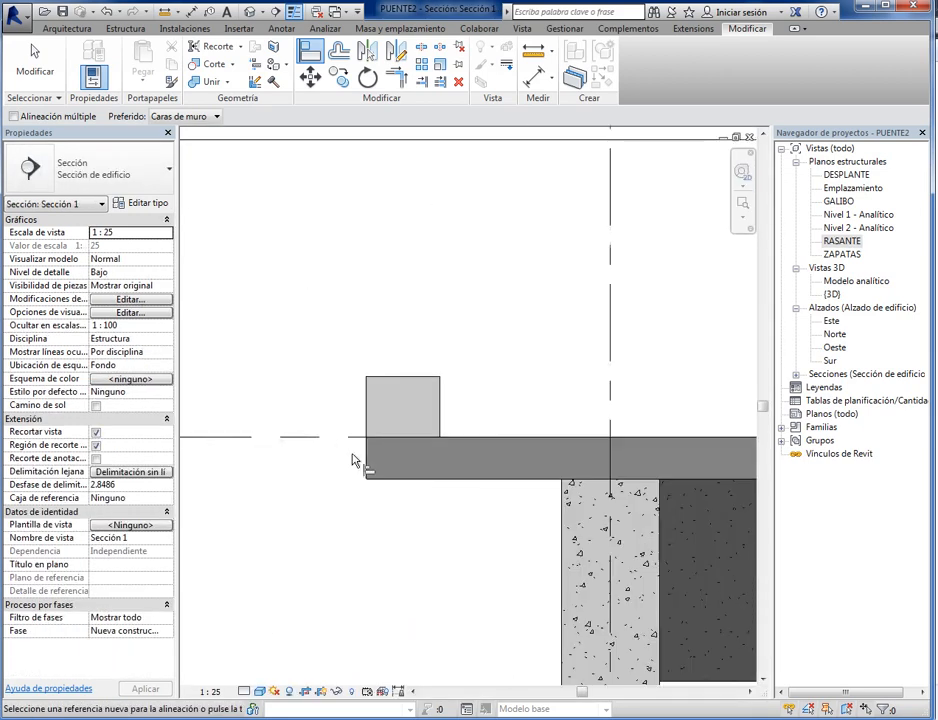
key(Escape)
key(Escape)
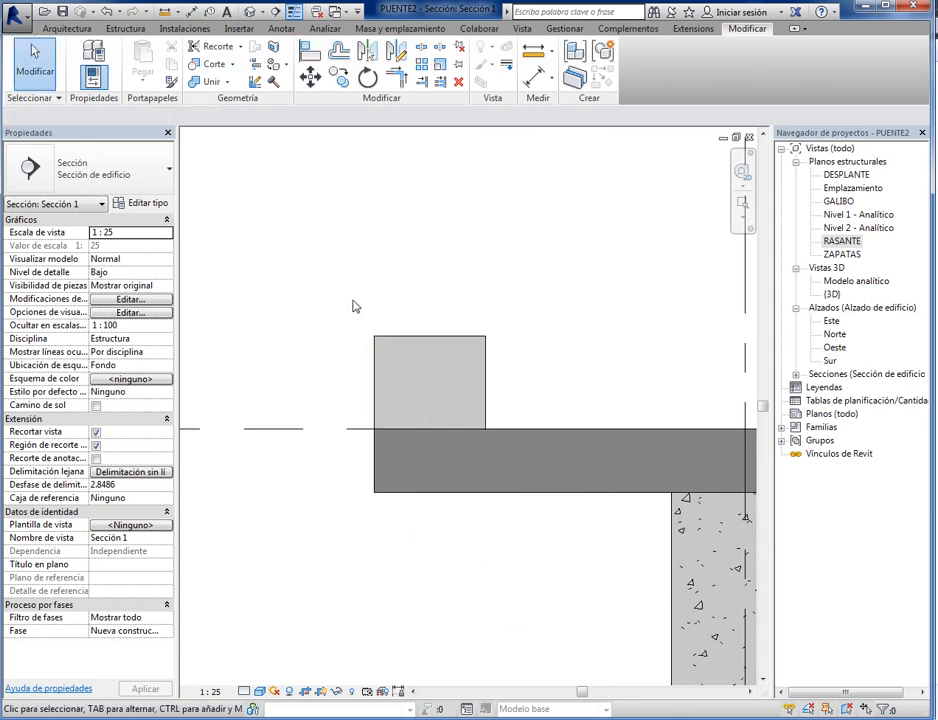
- Try the Alto detail level on the section view and return it to Bajo
scroll(294, 296, down, 3)
click(245, 692)
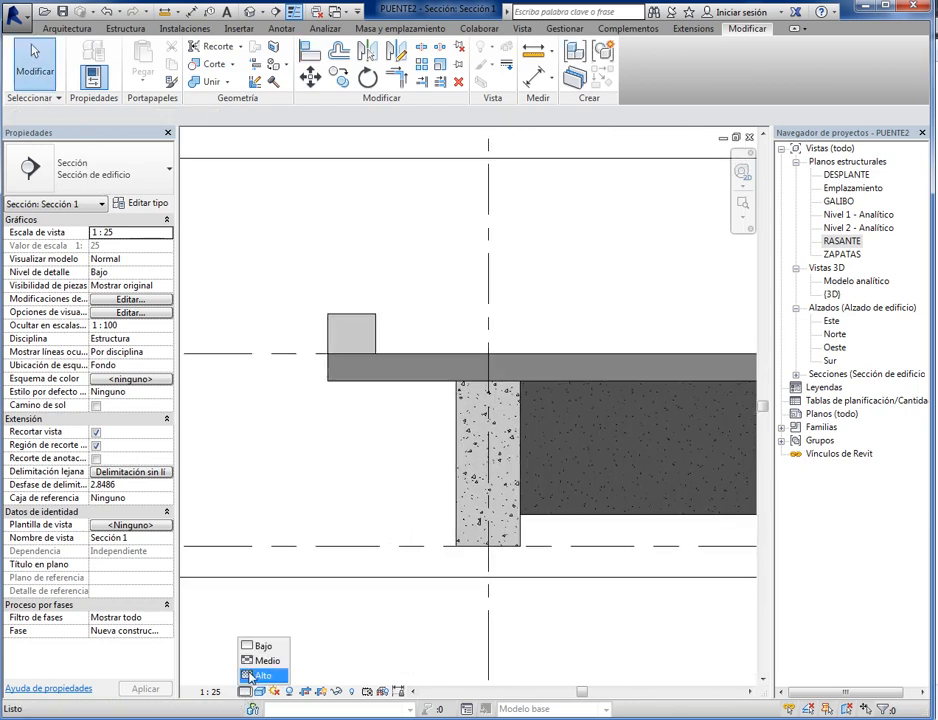
click(251, 674)
scroll(258, 691, up, 2)
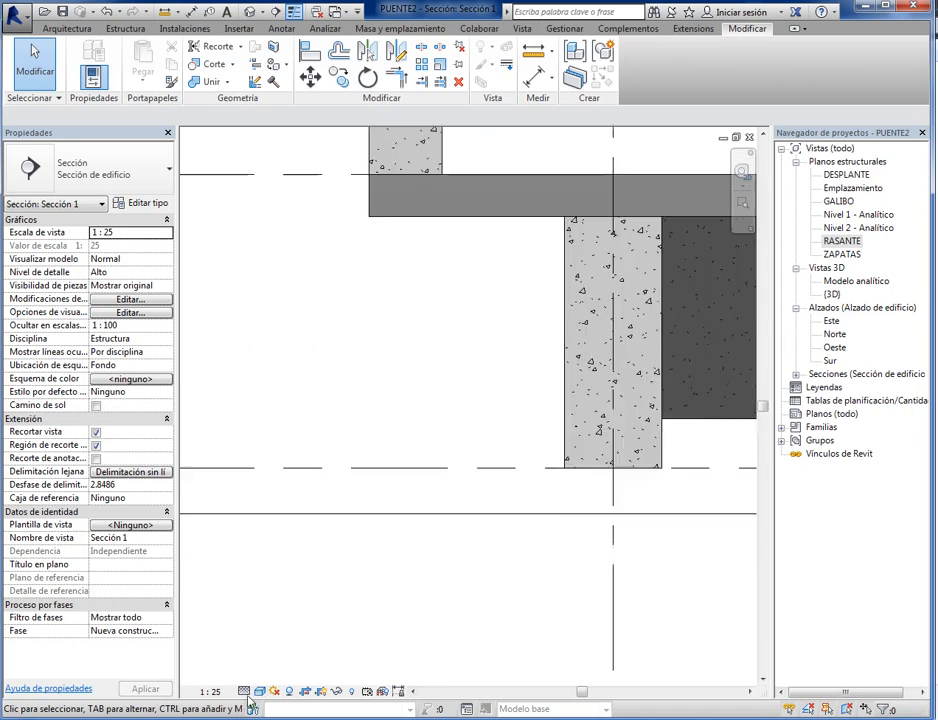
middle_drag(333, 411, 327, 484)
click(245, 692)
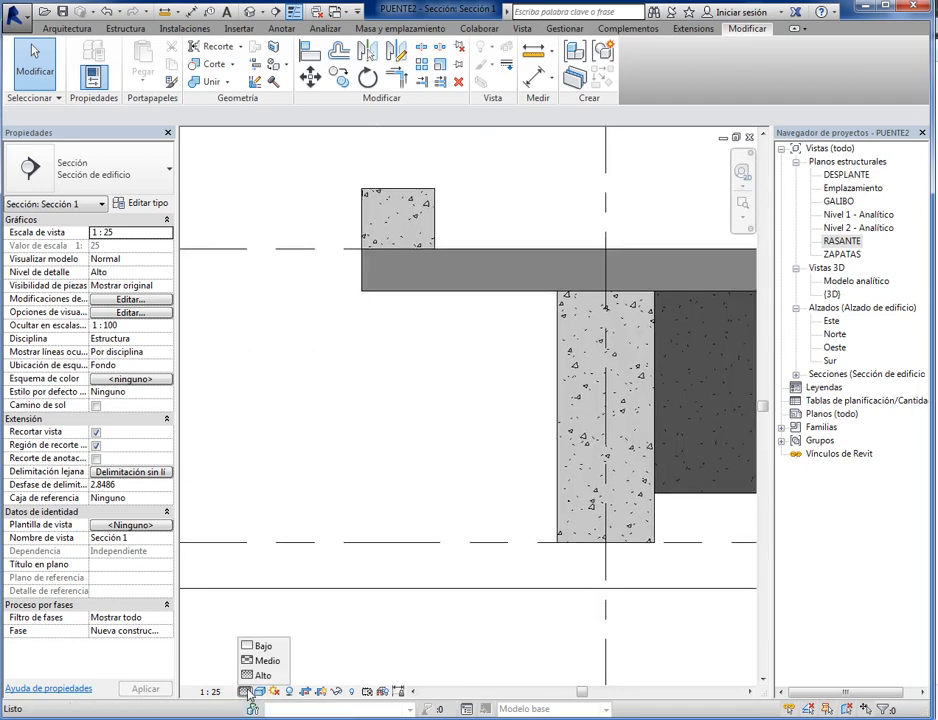
click(263, 647)
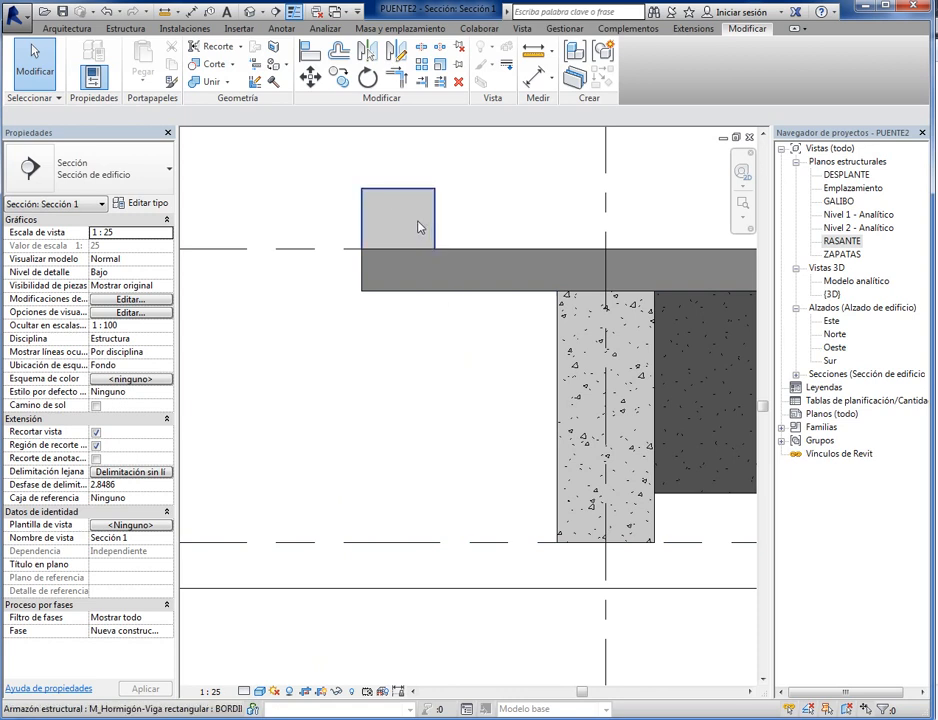
- Compare the Medio and Alto detail levels in the section and leave the view set to Medio
click(245, 692)
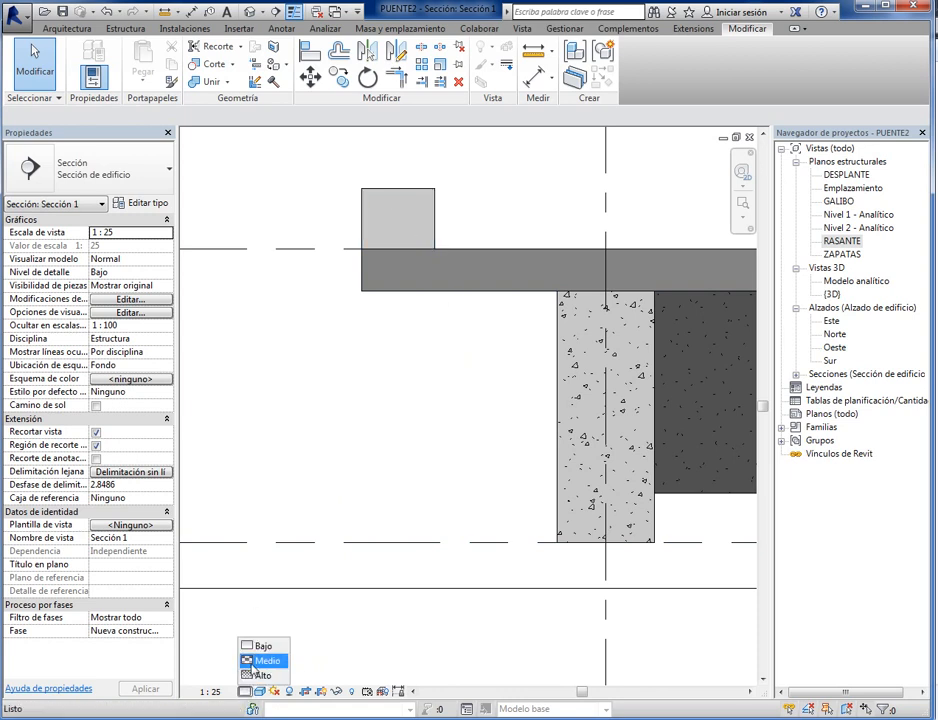
click(258, 661)
click(245, 692)
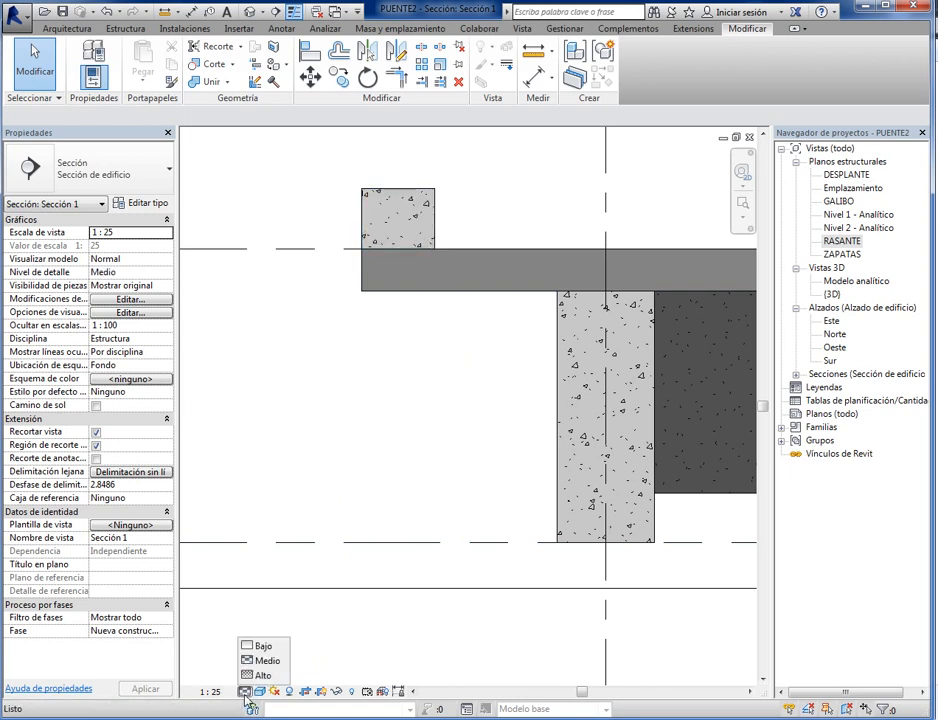
click(260, 676)
click(245, 692)
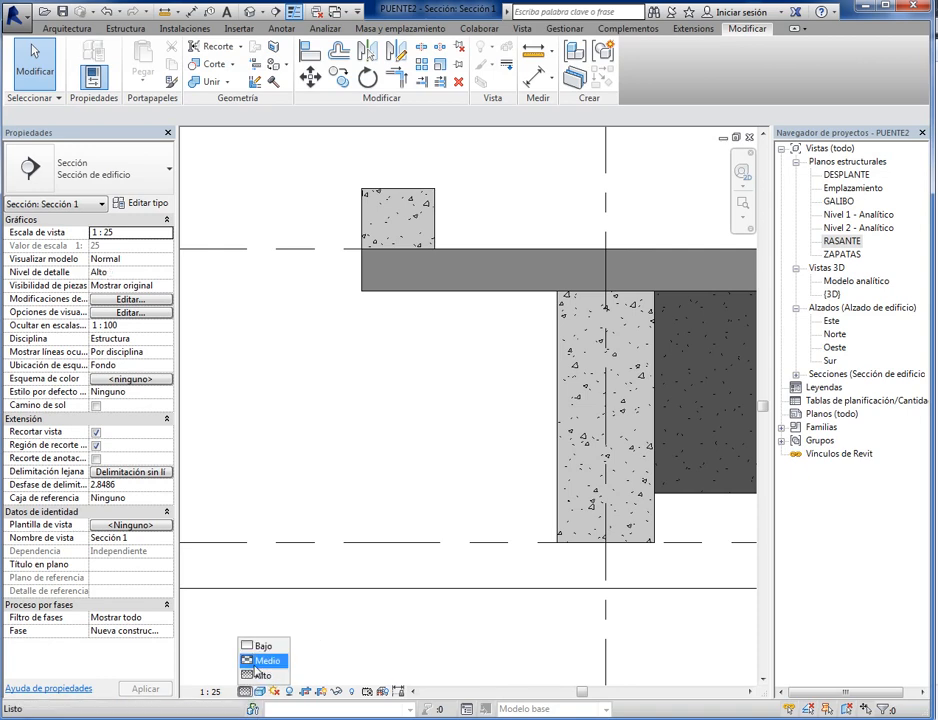
click(258, 661)
- Mirror a copy of the BORDILLO beam about grid line B to the slab's opposite edge beyond grid line A
scroll(312, 502, up, 3)
scroll(308, 320, down, 5)
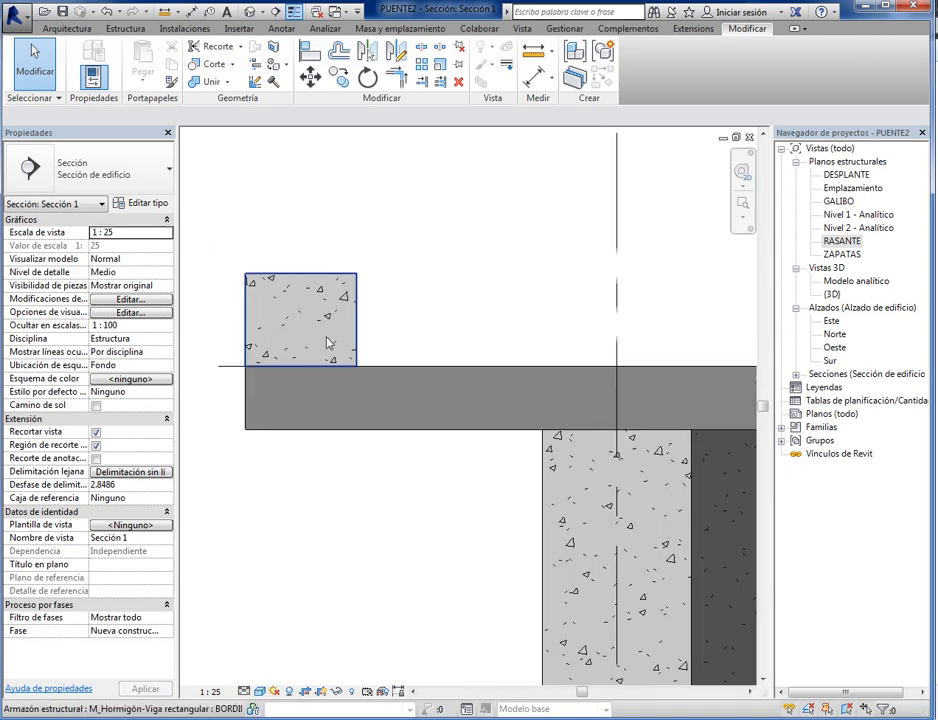
scroll(480, 530, down, 1)
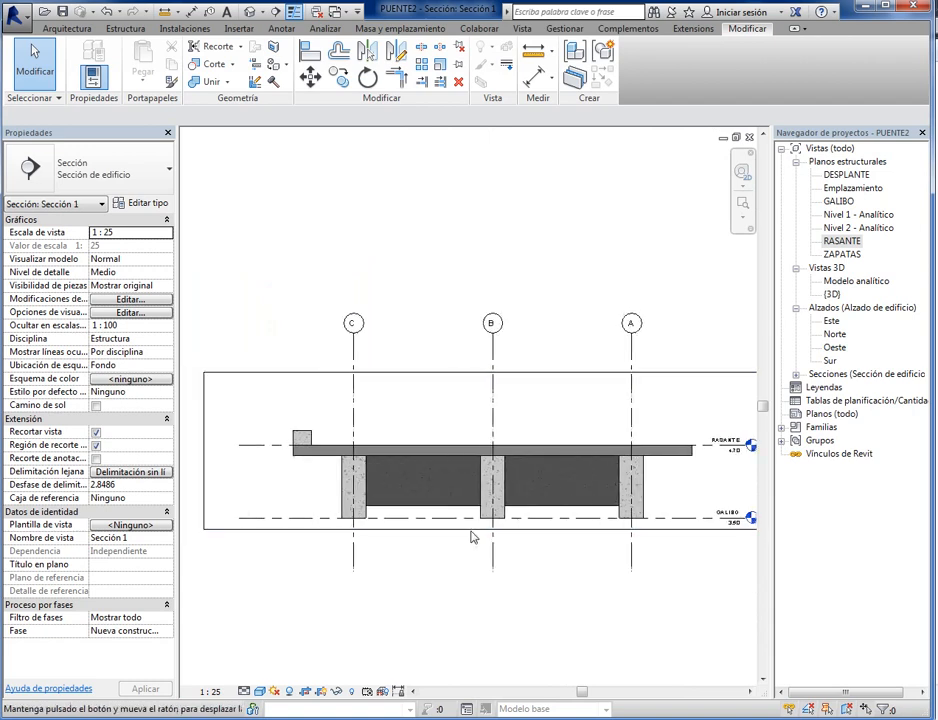
scroll(515, 565, down, 3)
scroll(430, 580, up, 3)
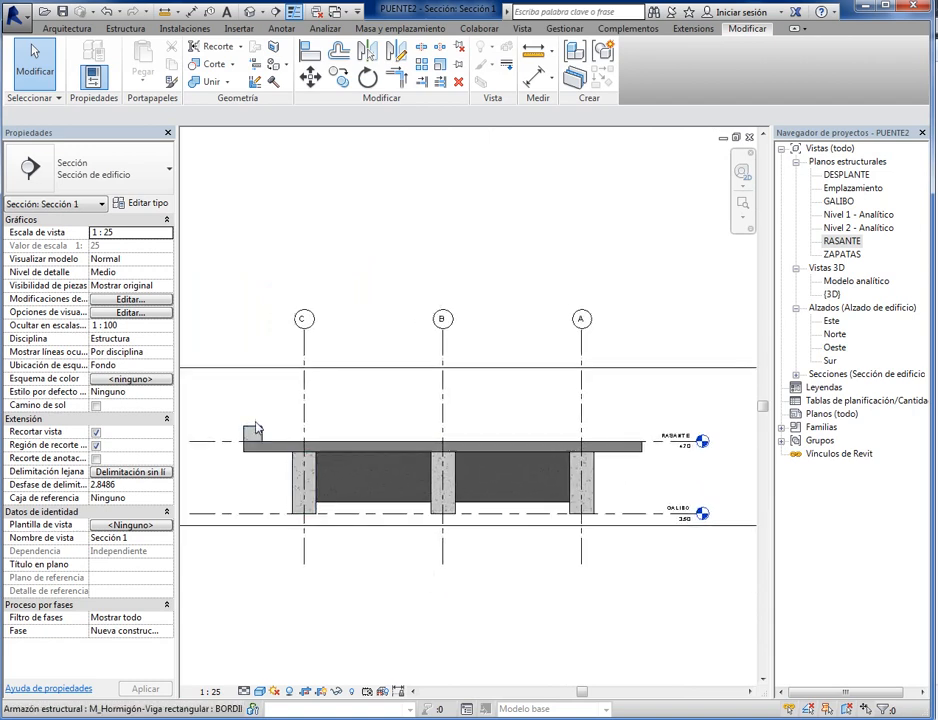
scroll(214, 427, up, 1)
scroll(214, 427, up, 1)
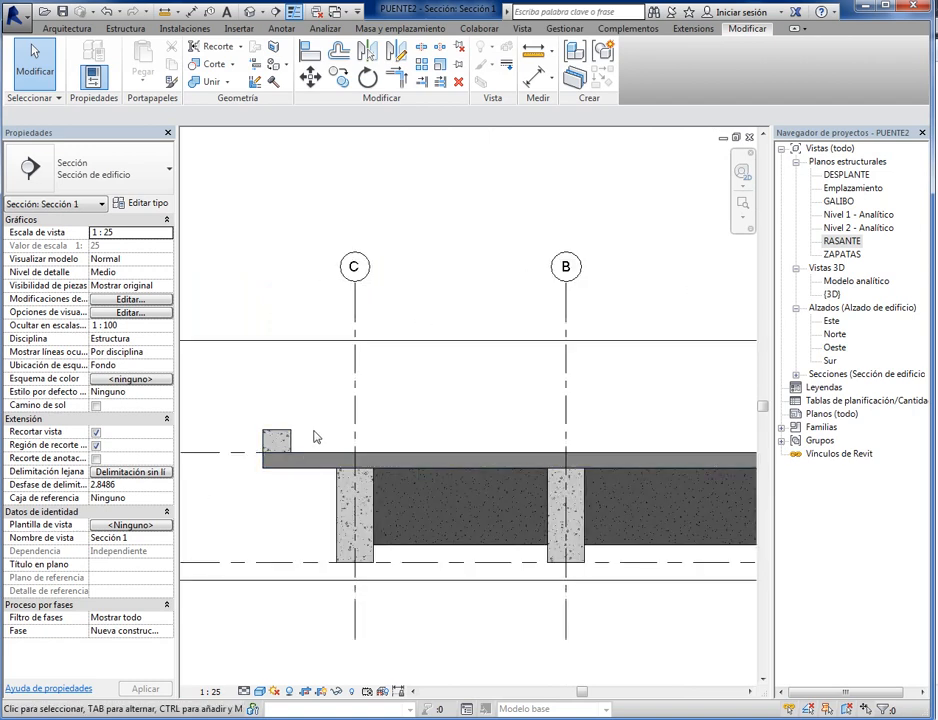
scroll(230, 430, down, 2)
click(328, 432)
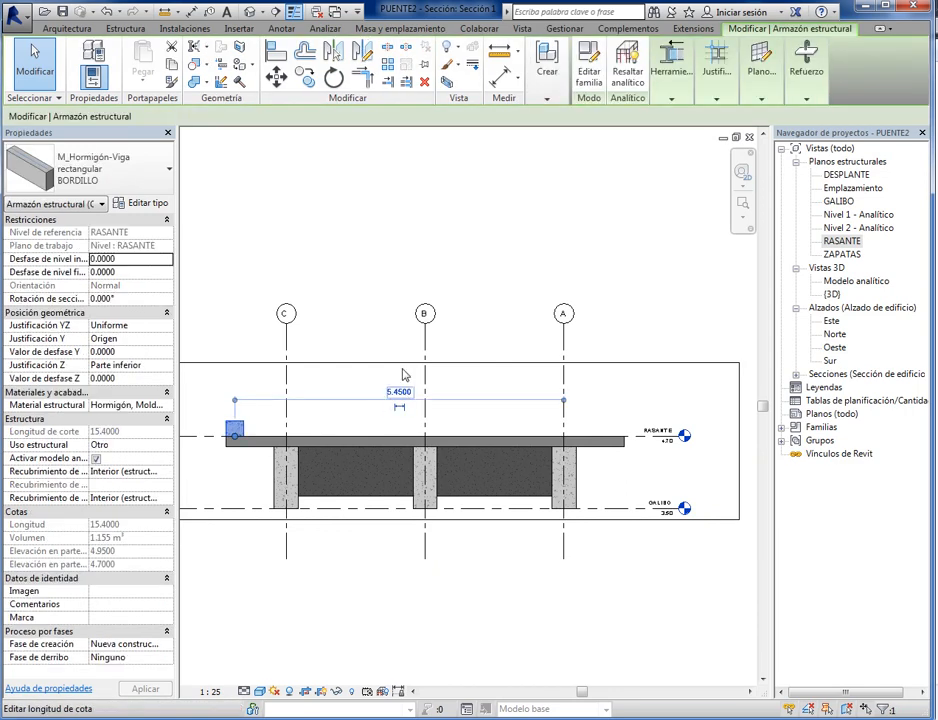
click(332, 52)
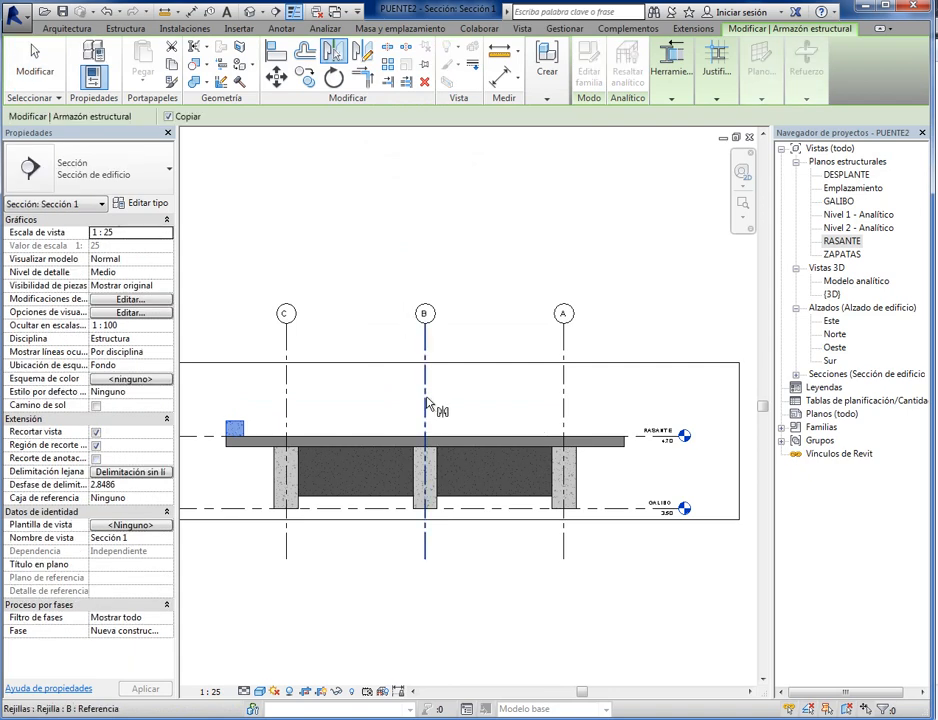
click(425, 404)
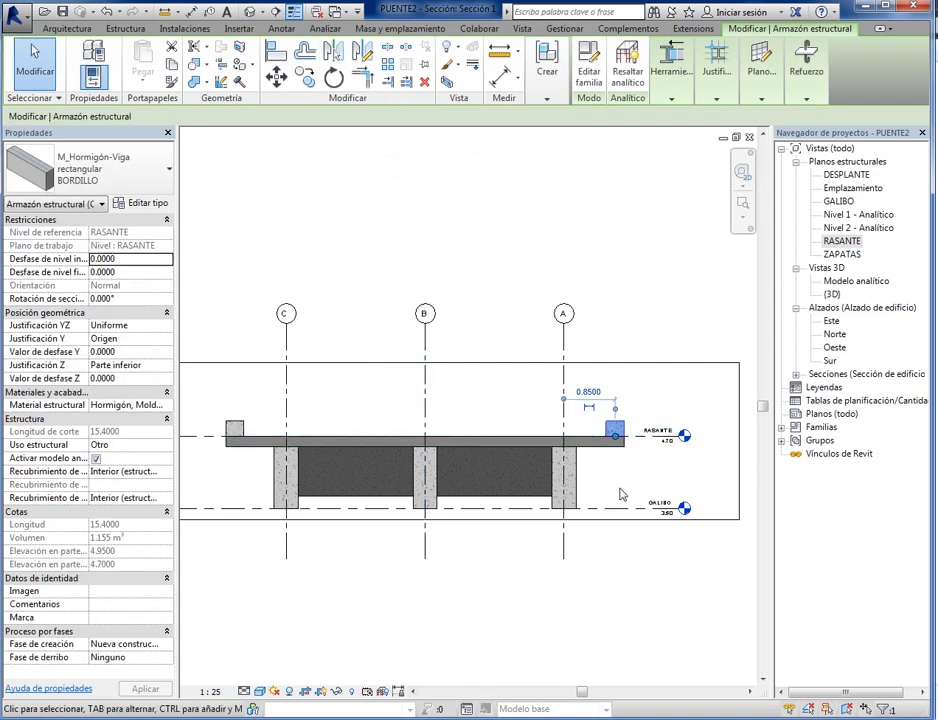
click(35, 62)
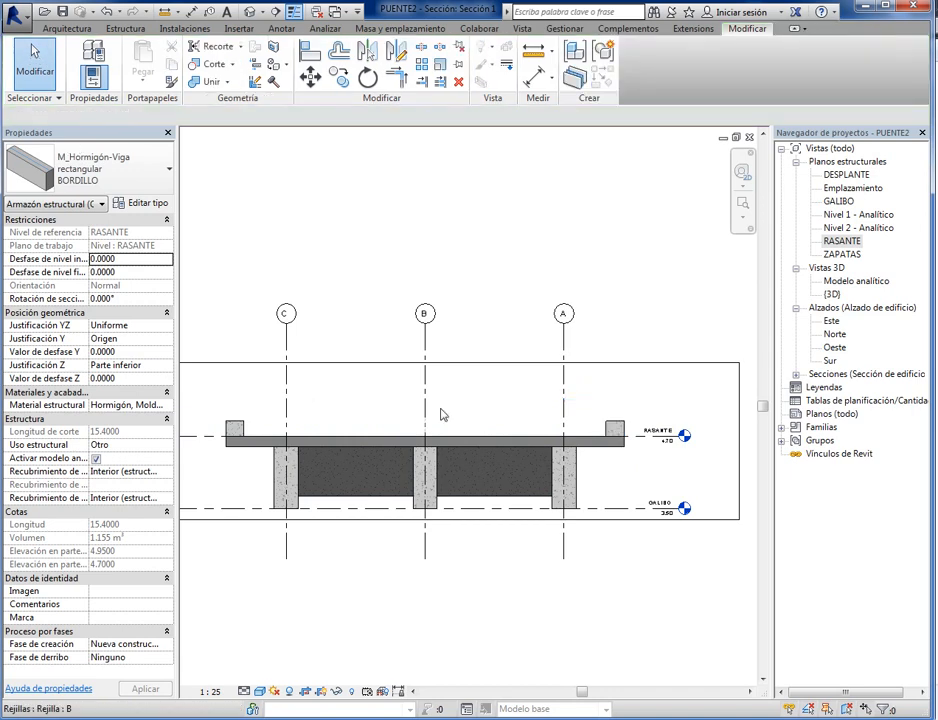
- Return to the RASANTE structural plan
scroll(473, 470, up, 1)
scroll(473, 470, down, 2)
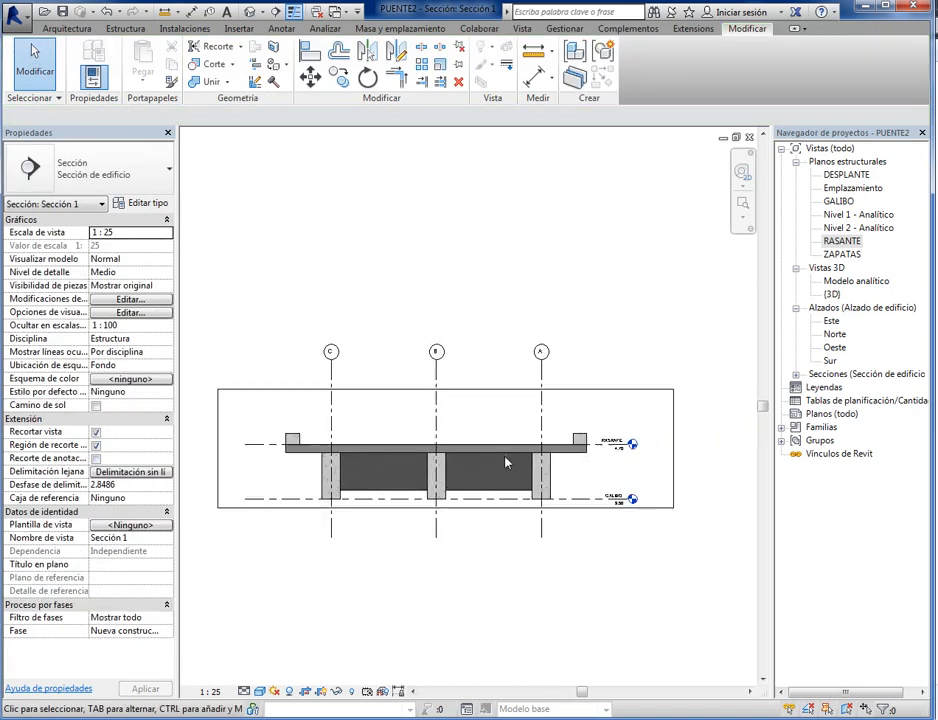
double_click(843, 243)
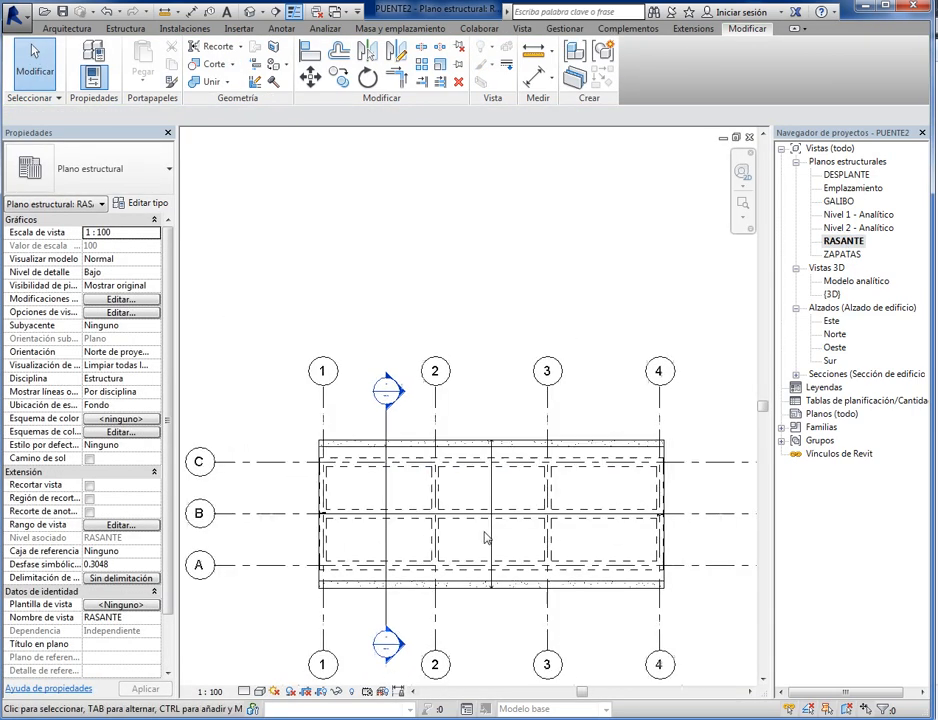
- Draw a longitudinal section between grid lines A and B, running from outside grid line 1 to beyond grid line 4
middle_drag(379, 484, 419, 481)
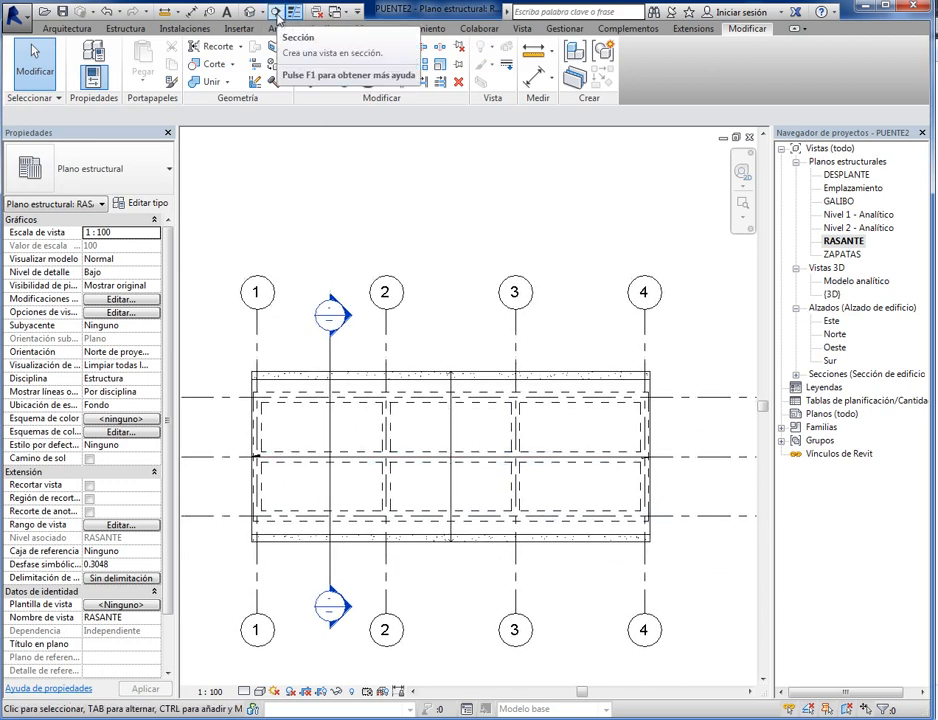
click(522, 28)
click(512, 50)
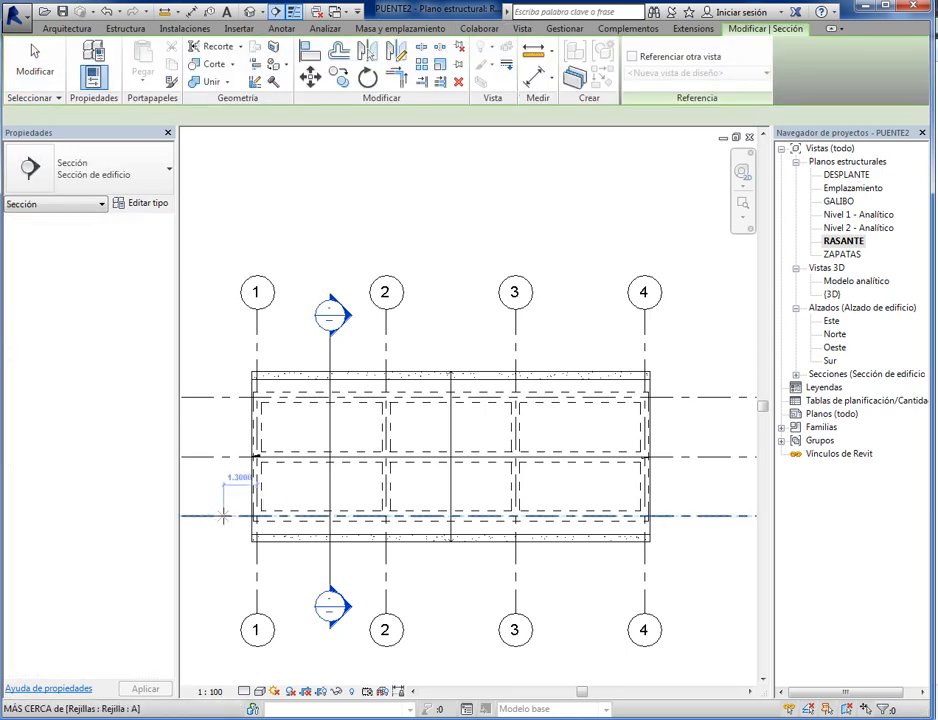
click(216, 489)
click(686, 489)
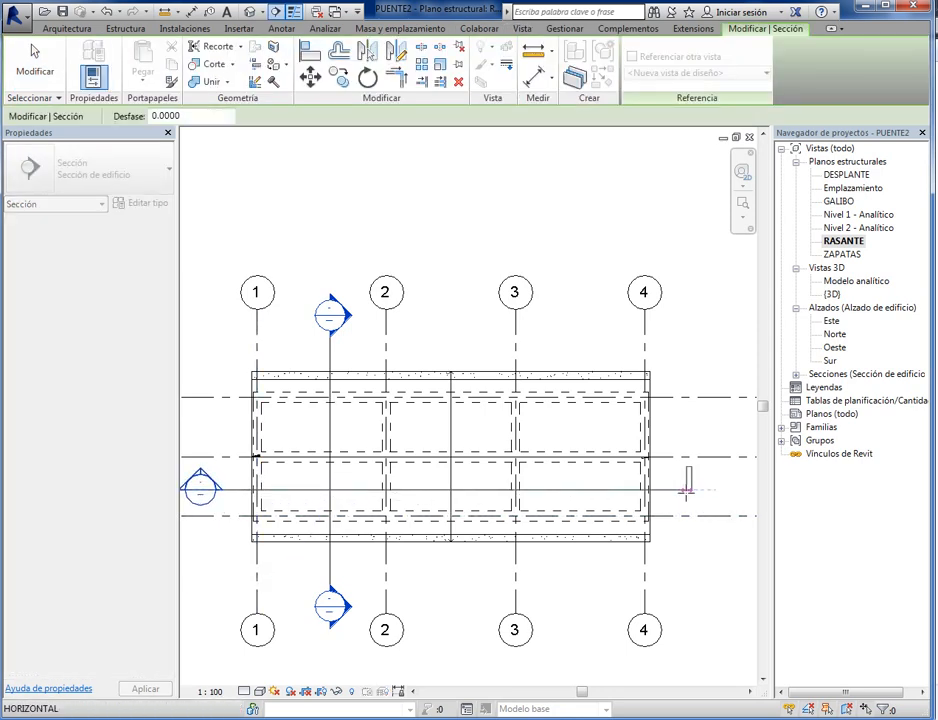
key(Escape)
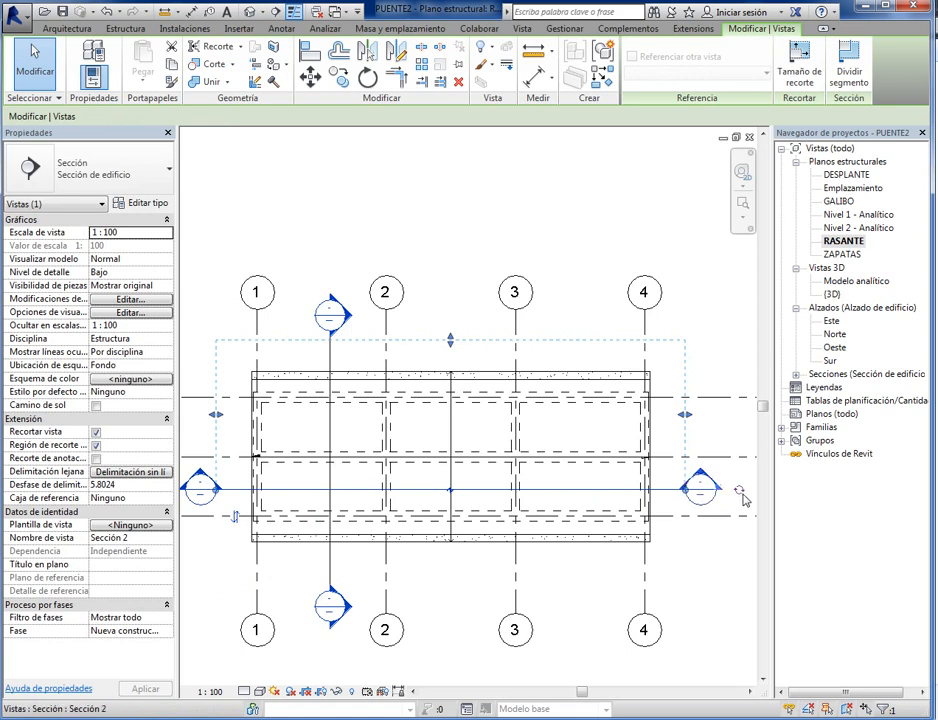
- Shorten the longitudinal section's view depth to about 2.06 m, ending between grid lines B and C
middle_drag(232, 548, 273, 550)
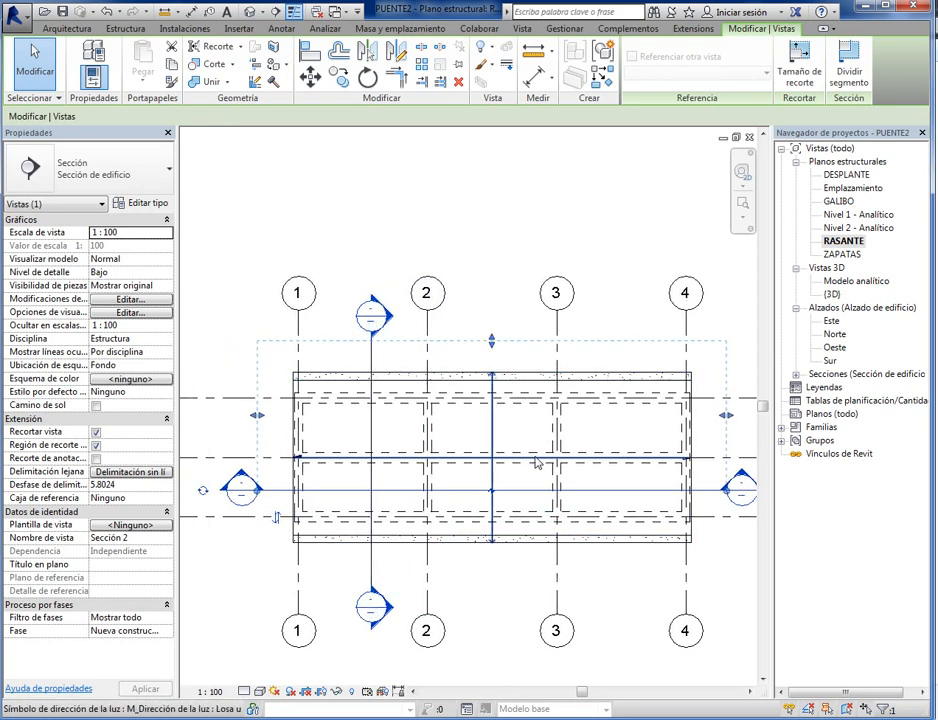
drag(491, 345, 494, 437)
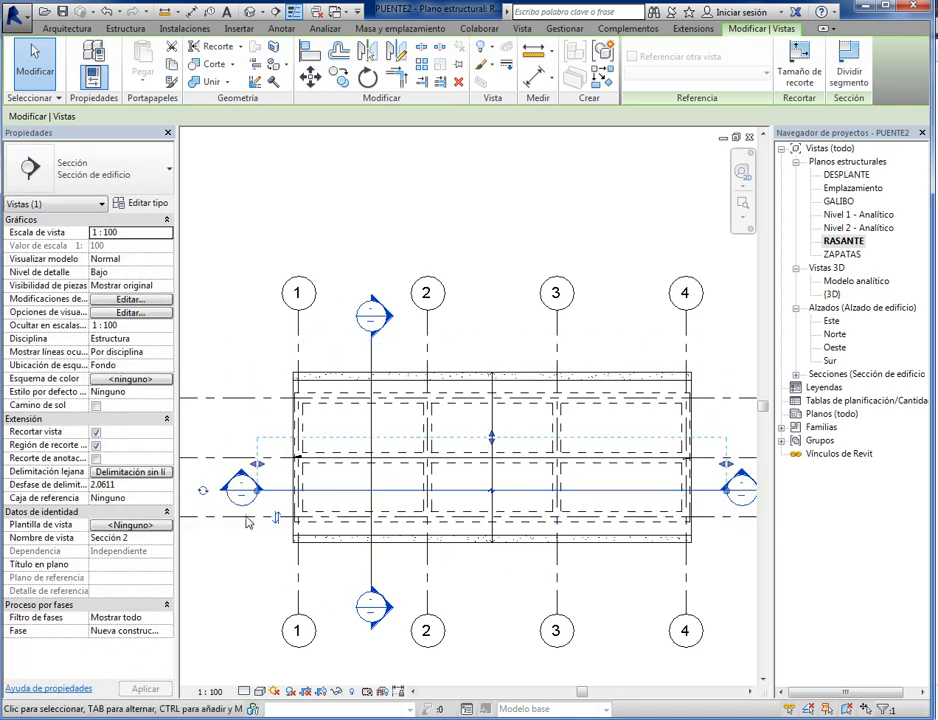
click(37, 66)
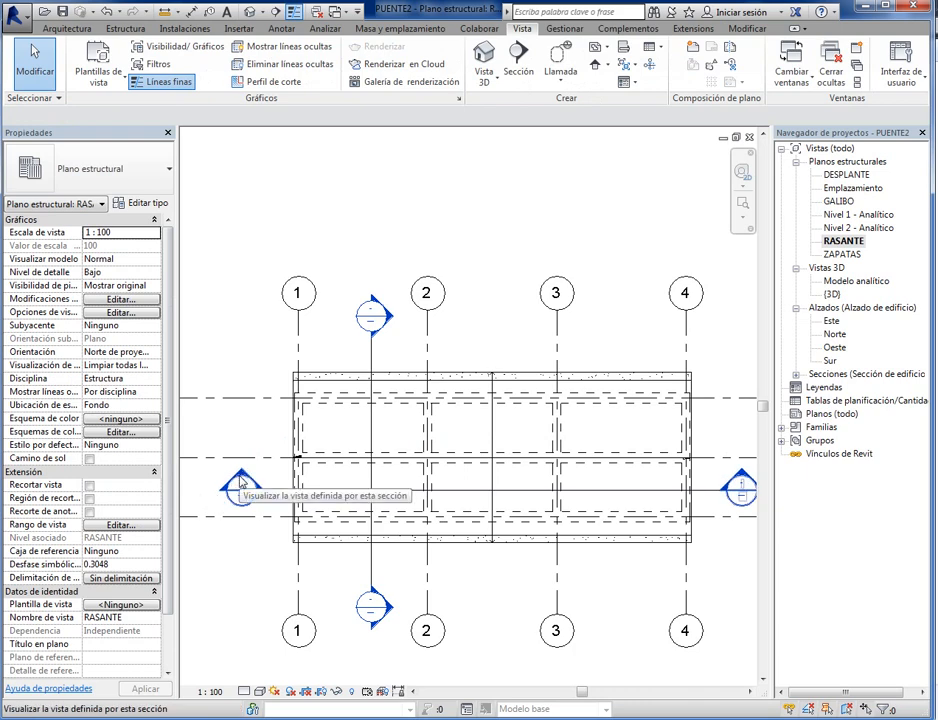
- Open the new longitudinal section view and set its scale to 1:50
double_click(243, 478)
middle_drag(368, 509, 368, 556)
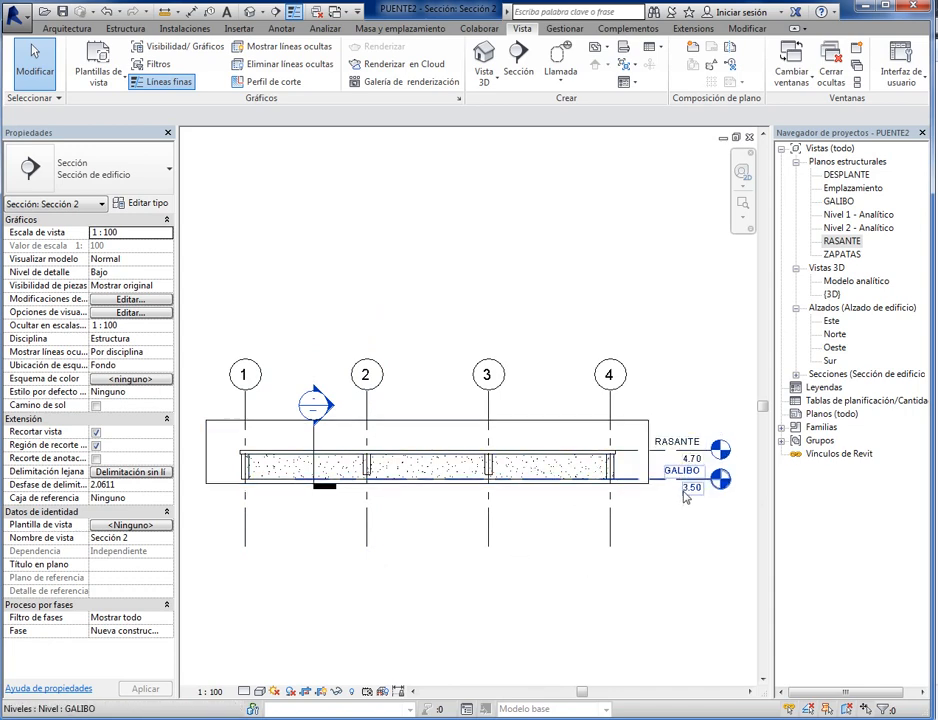
scroll(666, 538, up, 2)
scroll(666, 538, down, 1)
click(210, 691)
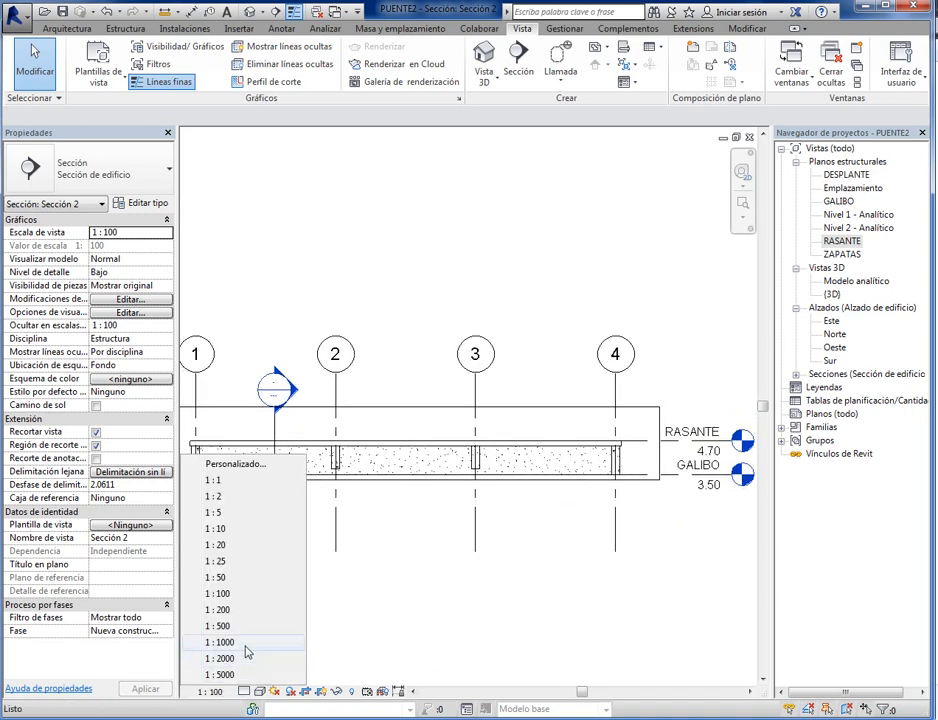
click(230, 580)
scroll(645, 582, up, 4)
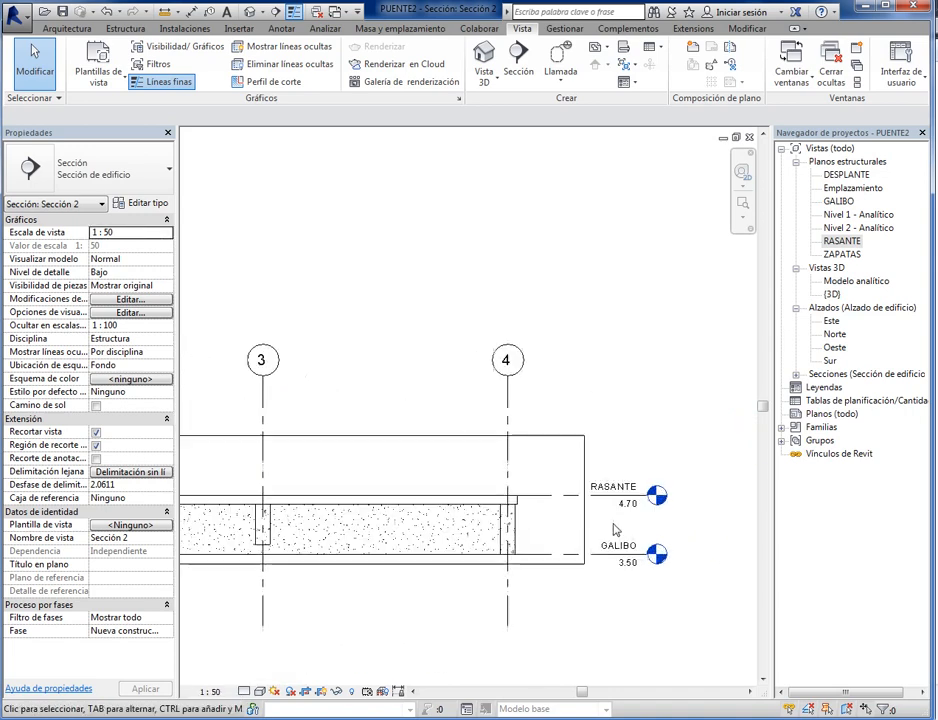
scroll(383, 545, down, 5)
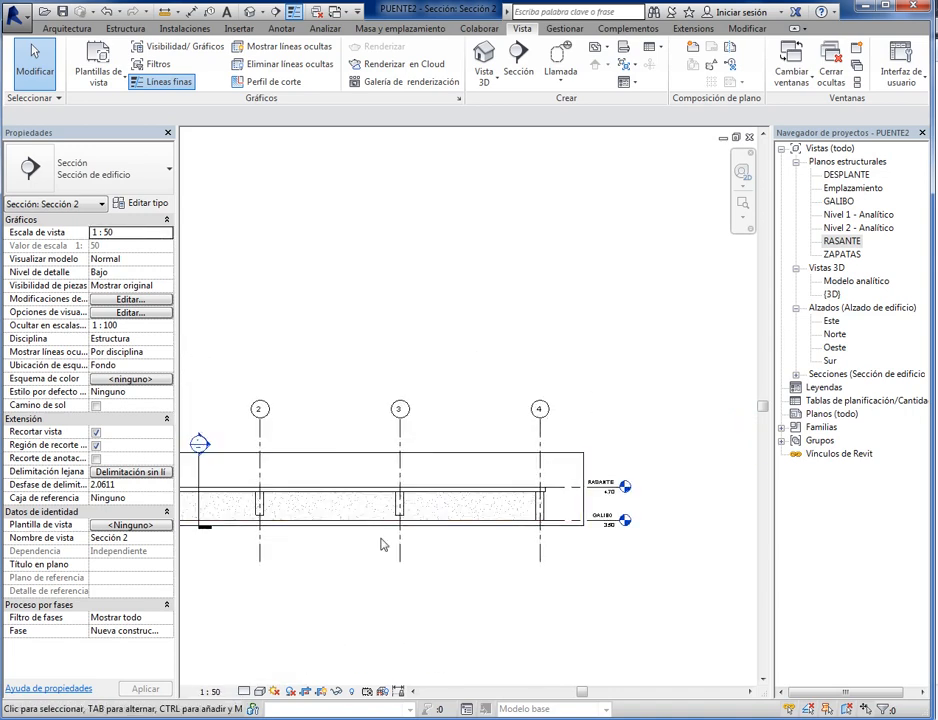
scroll(381, 577, up, 2)
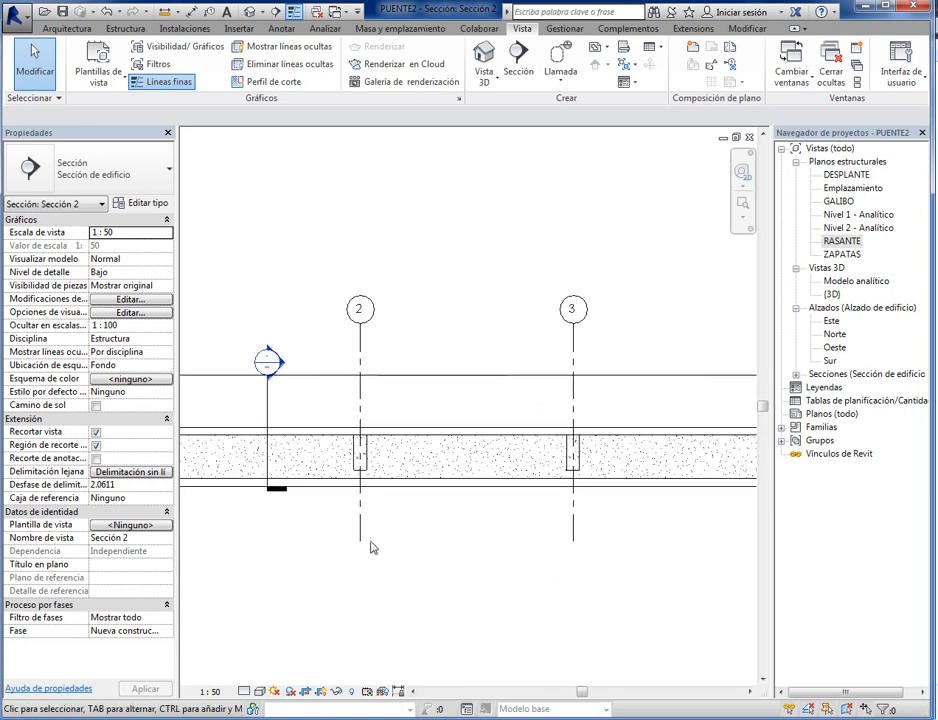
- Display the longitudinal section at Medio detail level in the Sombreado visual style with shadows on
click(244, 692)
click(262, 661)
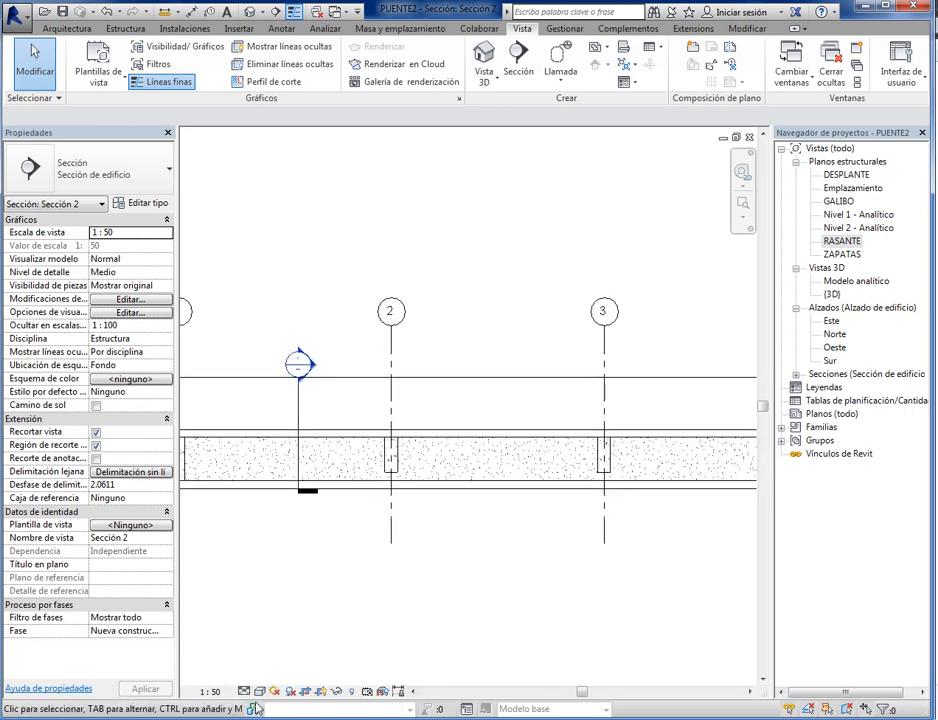
click(259, 691)
click(291, 628)
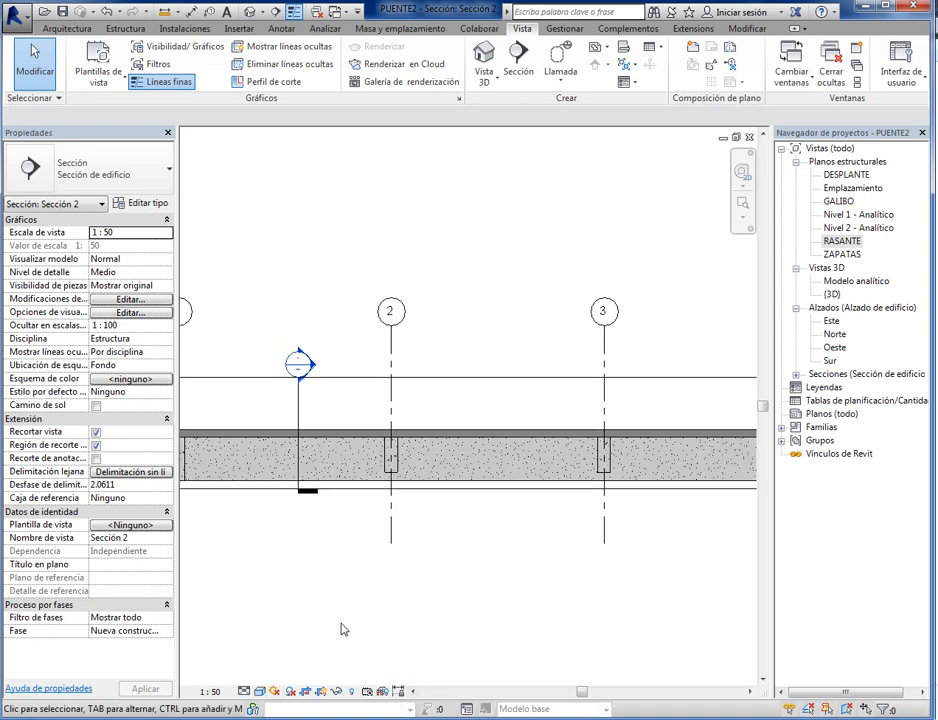
middle_drag(341, 628, 357, 664)
click(290, 691)
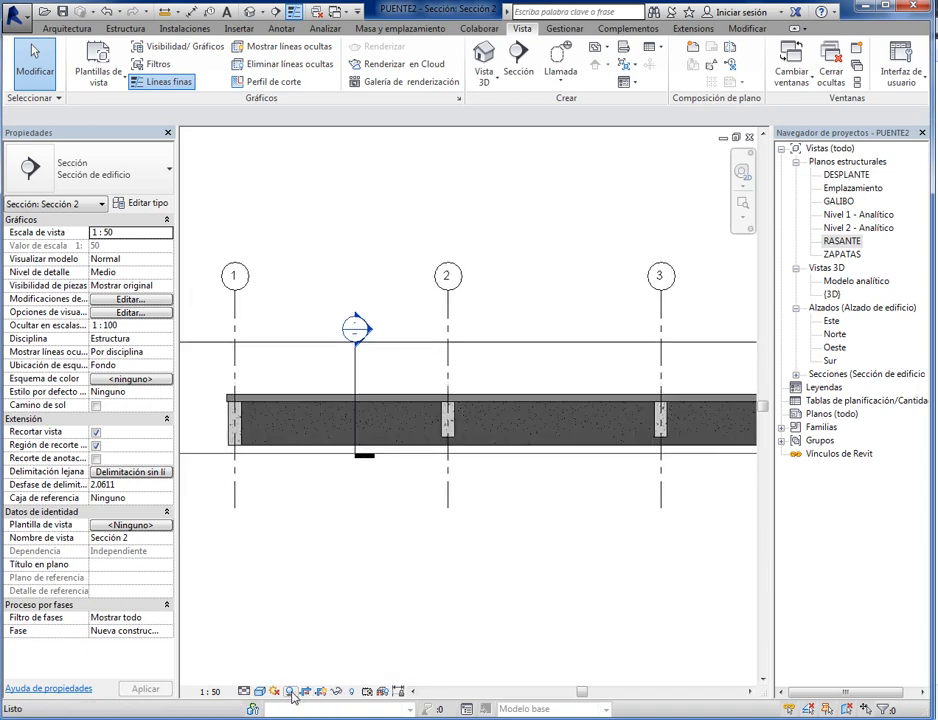
- Examine the shaded slab and beams along the longitudinal section, from grid line 1 towards grid line 4
scroll(417, 533, up, 2)
scroll(425, 560, up, 1)
scroll(487, 540, down, 3)
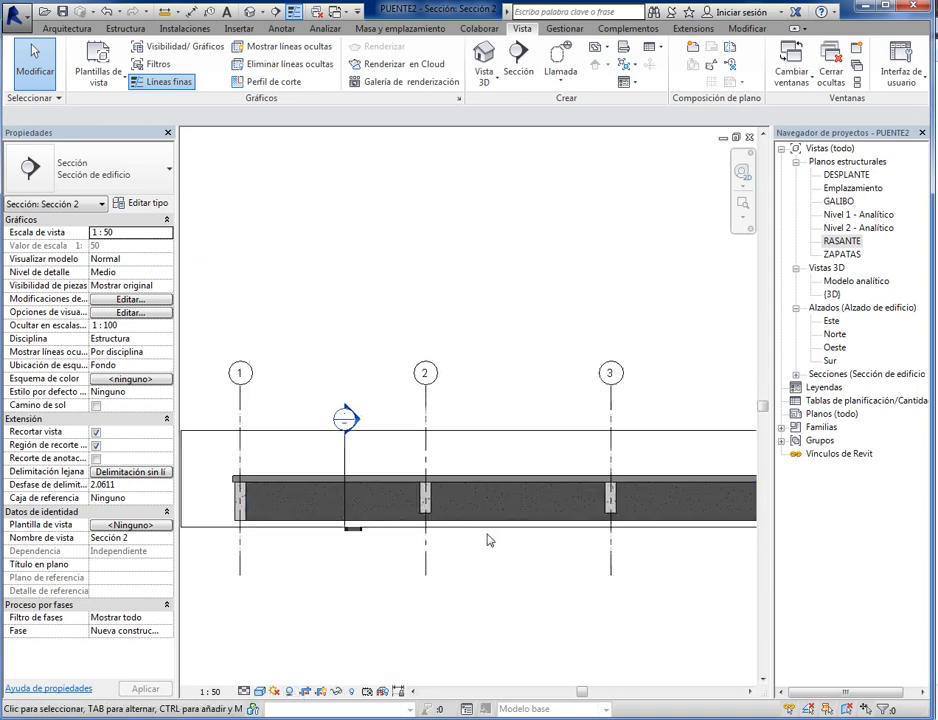
scroll(614, 591, up, 2)
scroll(425, 606, down, 2)
middle_drag(515, 511, 727, 469)
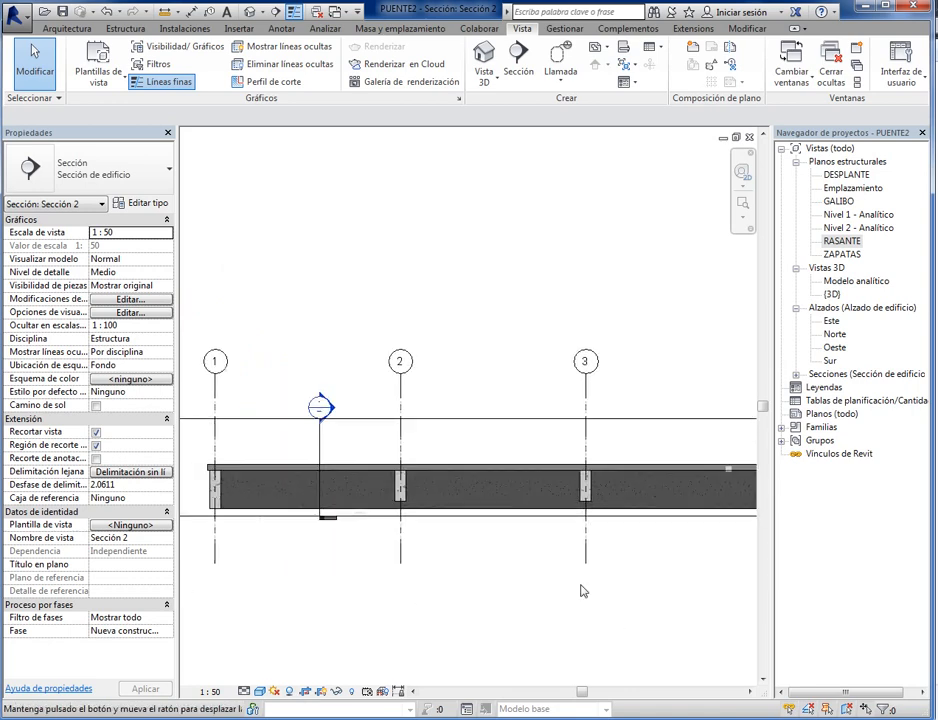
middle_drag(214, 532, 419, 516)
scroll(421, 518, up, 5)
middle_drag(535, 546, 400, 566)
middle_drag(565, 590, 407, 596)
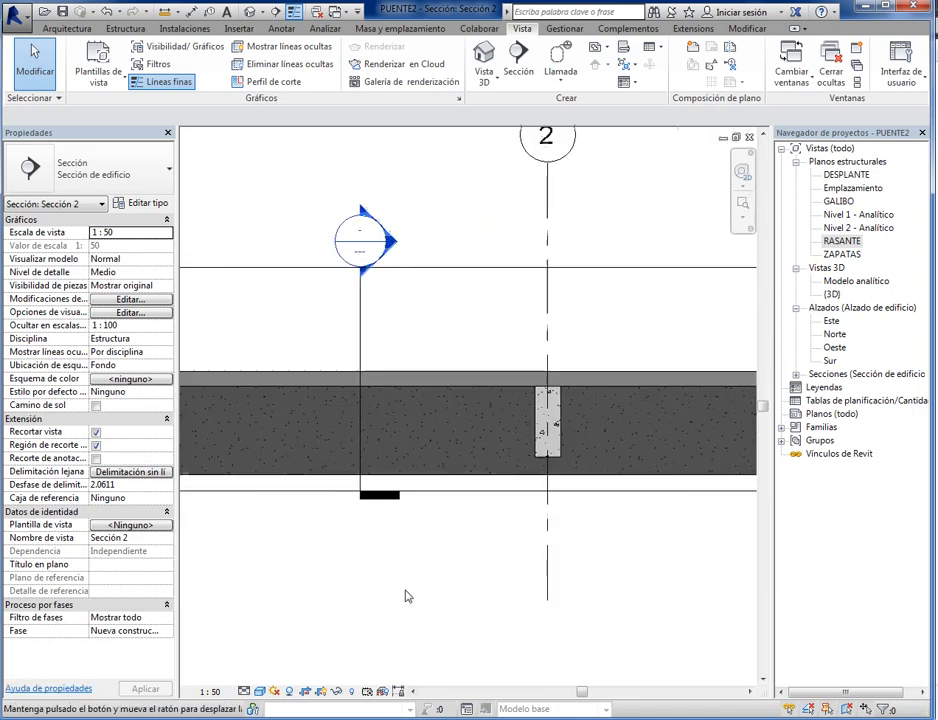
scroll(463, 594, down, 2)
middle_drag(634, 604, 468, 614)
scroll(511, 593, up, 2)
- Turn on ambient shadows in the longitudinal section's graphic display options
click(262, 692)
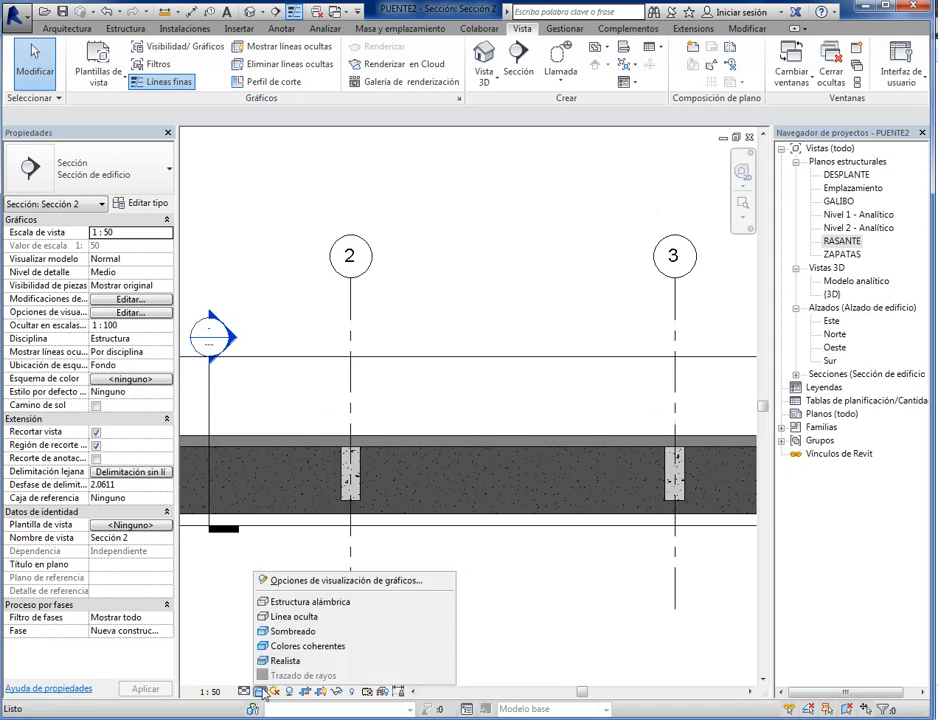
click(328, 590)
click(251, 186)
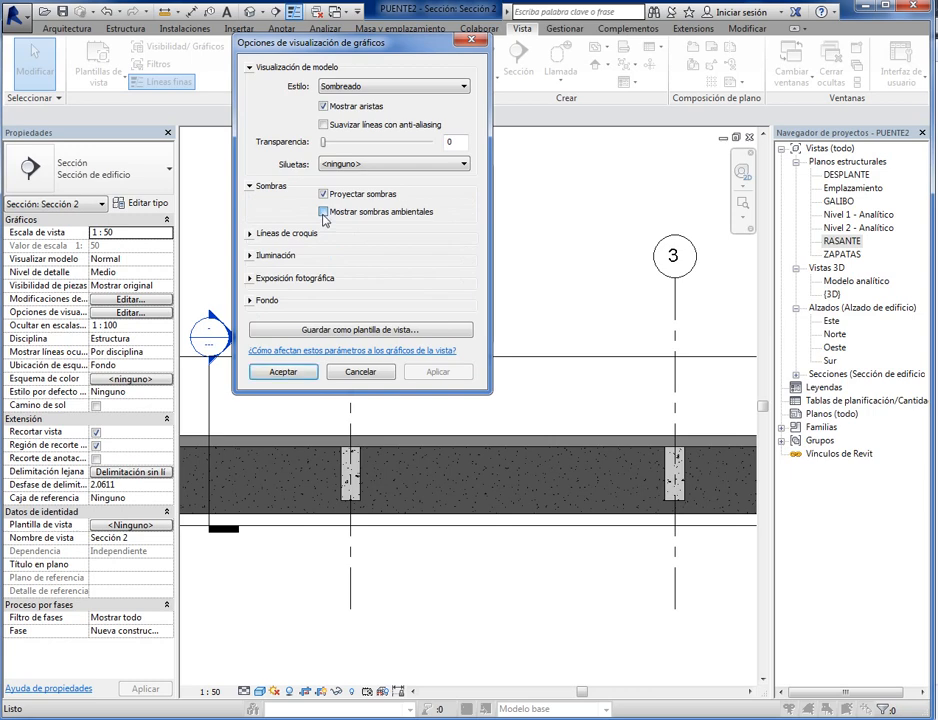
click(447, 375)
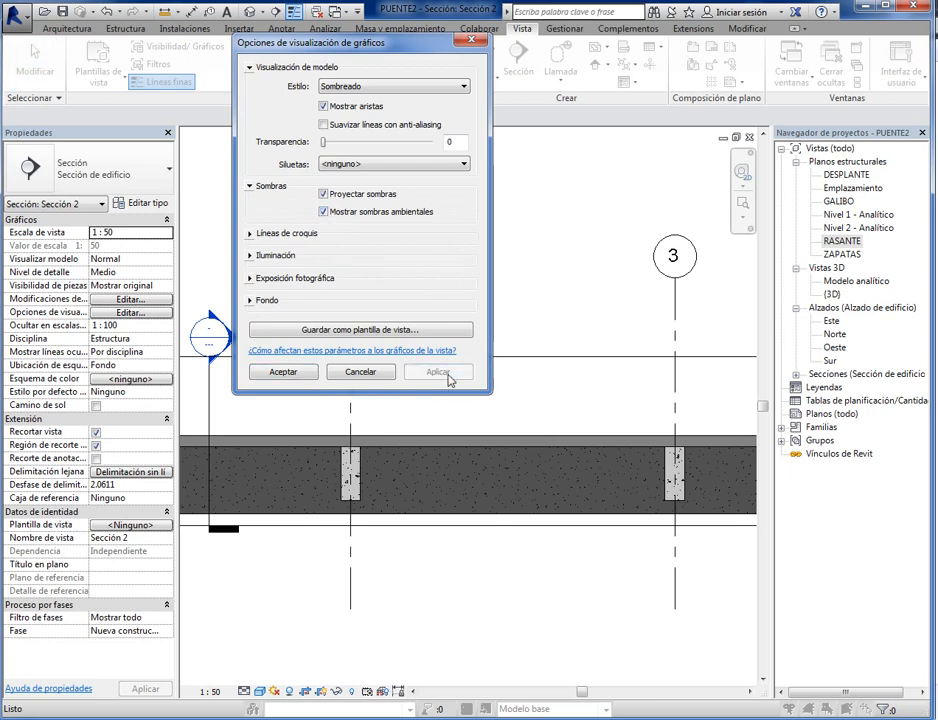
click(283, 372)
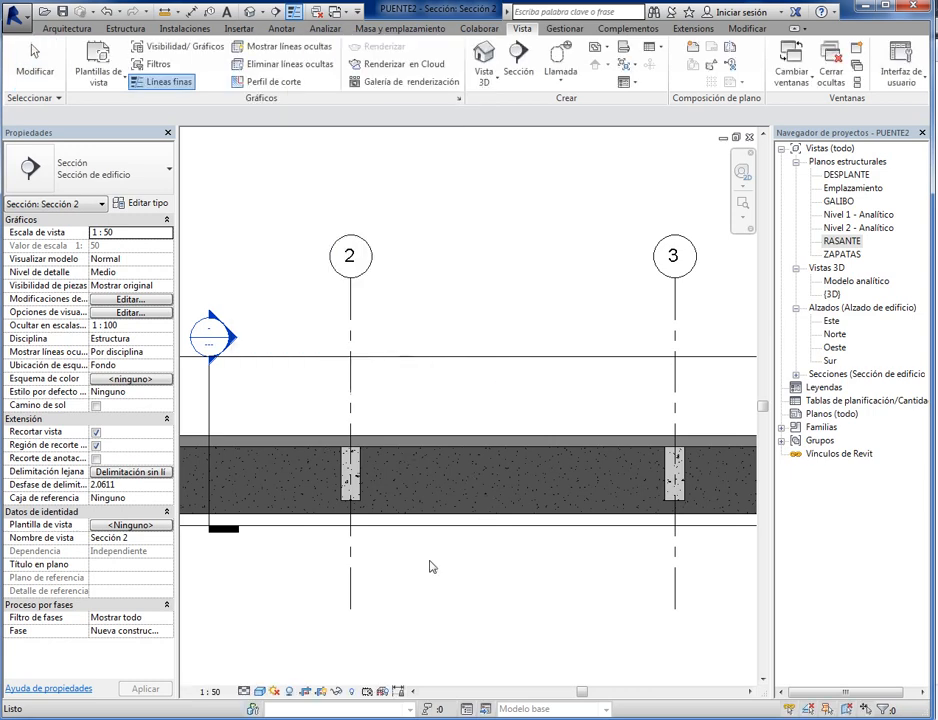
- Check the section's shading near grid line 4 and turn ambient shadows off in its graphic display options
middle_drag(545, 539, 393, 589)
scroll(345, 595, down, 3)
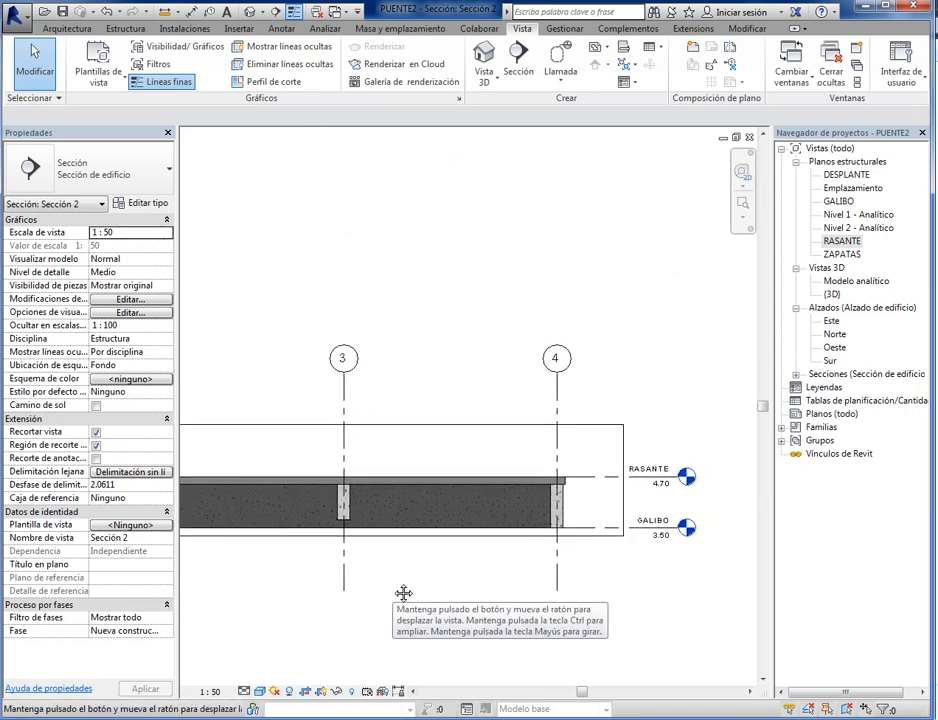
scroll(524, 560, up, 6)
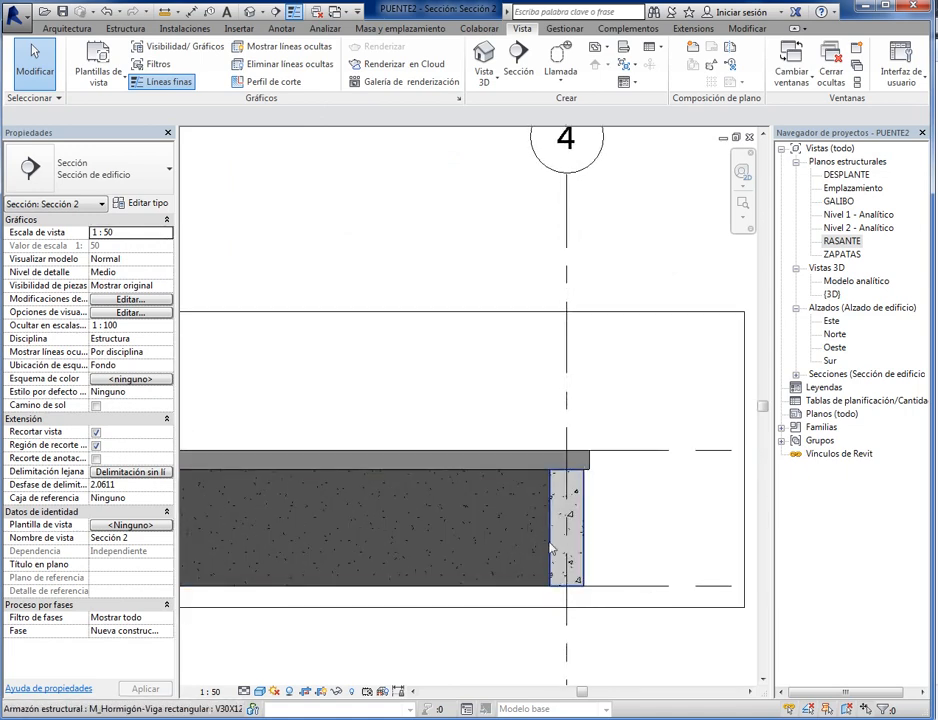
scroll(490, 565, down, 5)
middle_drag(464, 582, 420, 595)
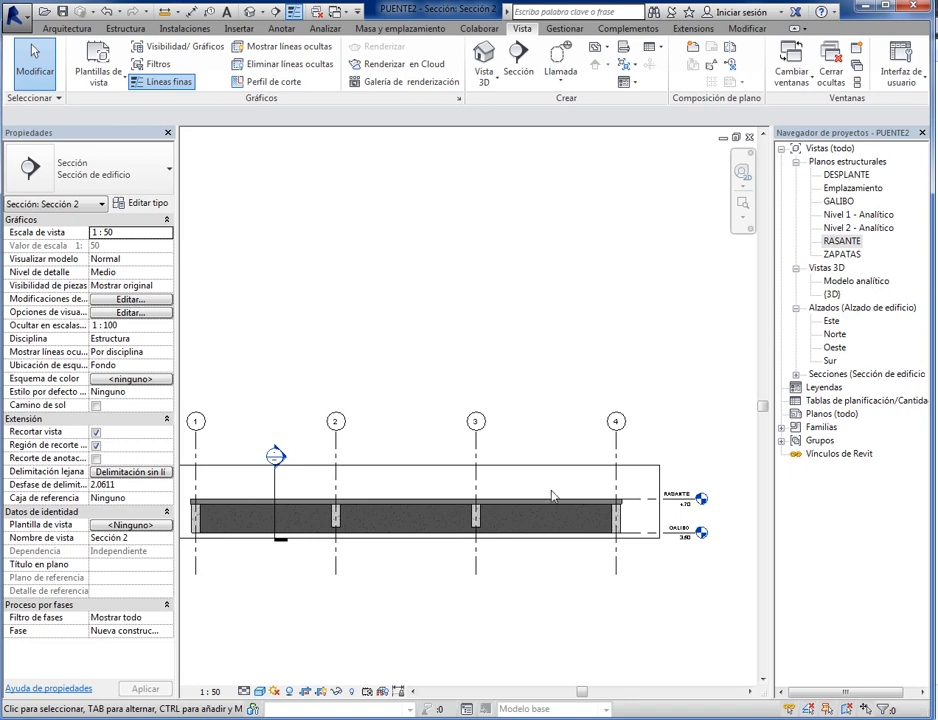
middle_drag(325, 612, 361, 612)
click(259, 691)
click(310, 576)
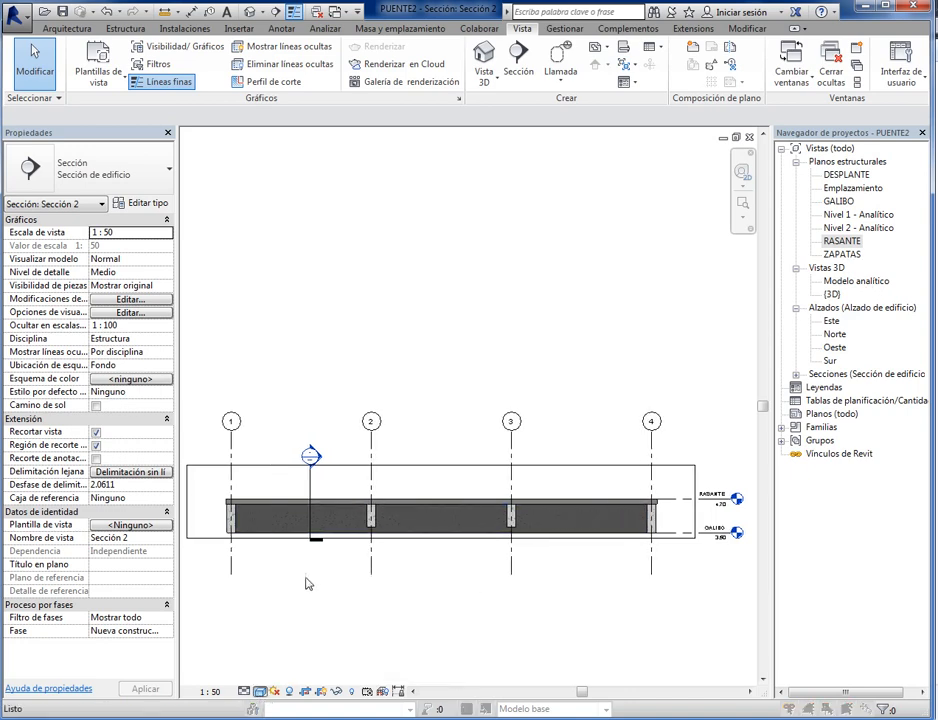
click(252, 187)
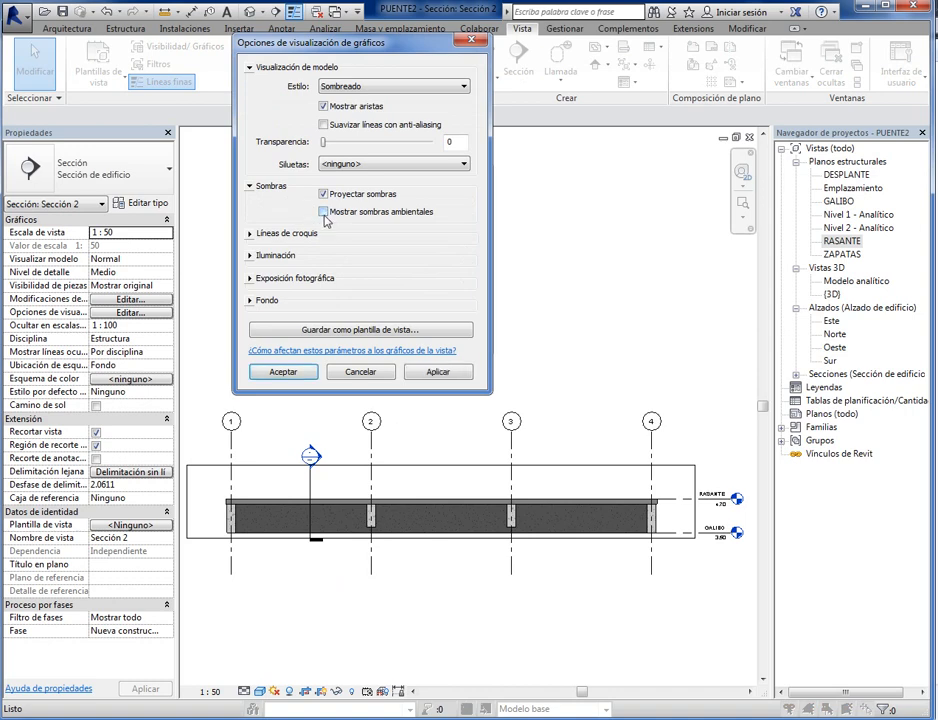
click(434, 373)
click(284, 372)
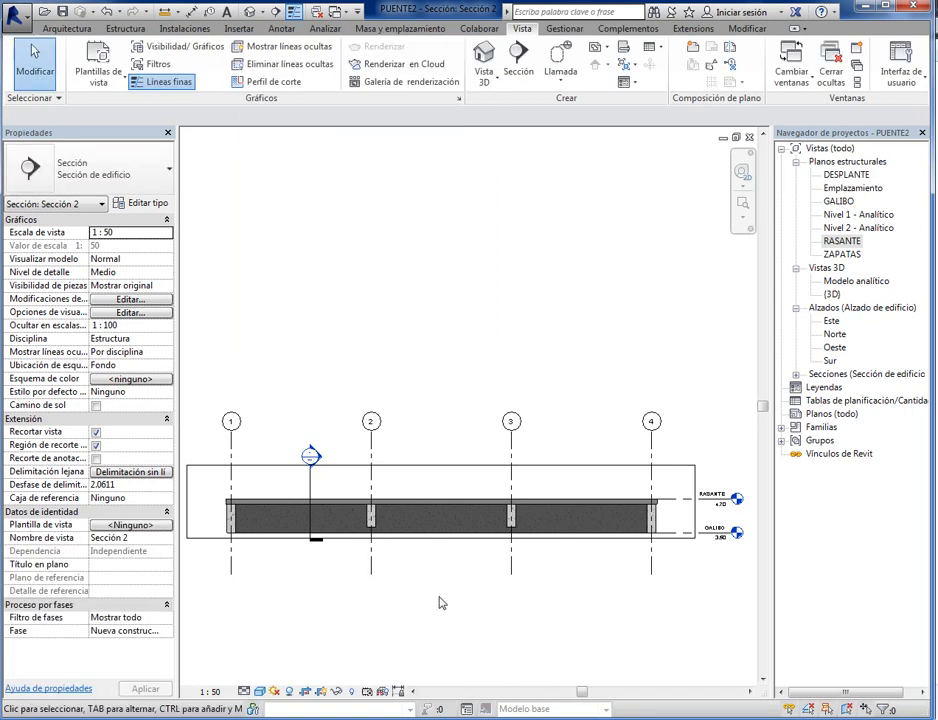
- Inspect the slab overhang at the grid line 1 end beam and the cut beams at grid lines 3 and 4
scroll(314, 601, up, 5)
scroll(300, 445, up, 5)
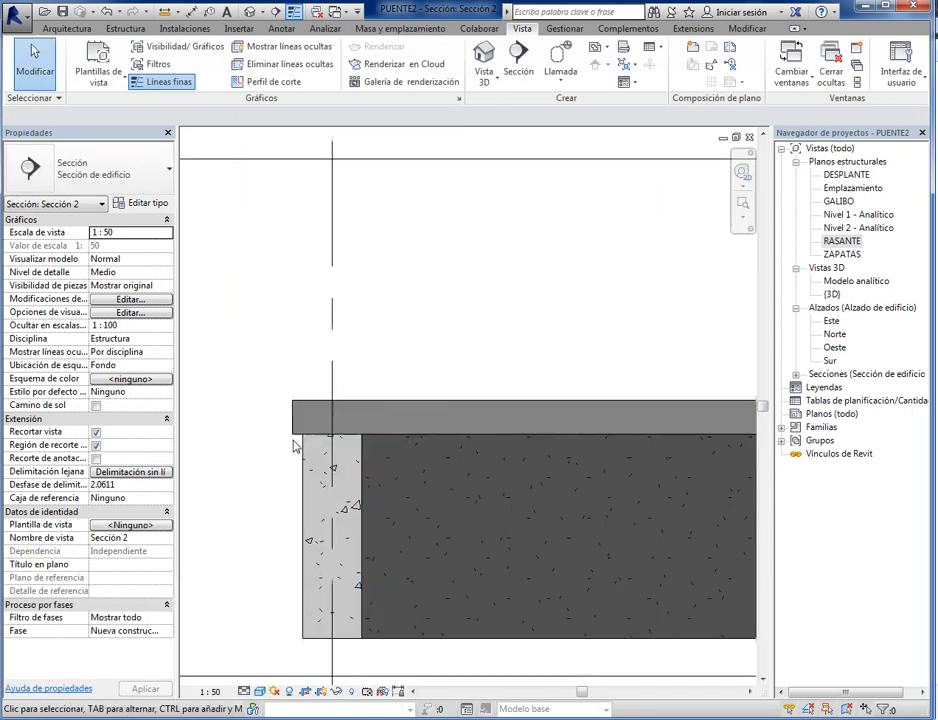
scroll(305, 434, down, 8)
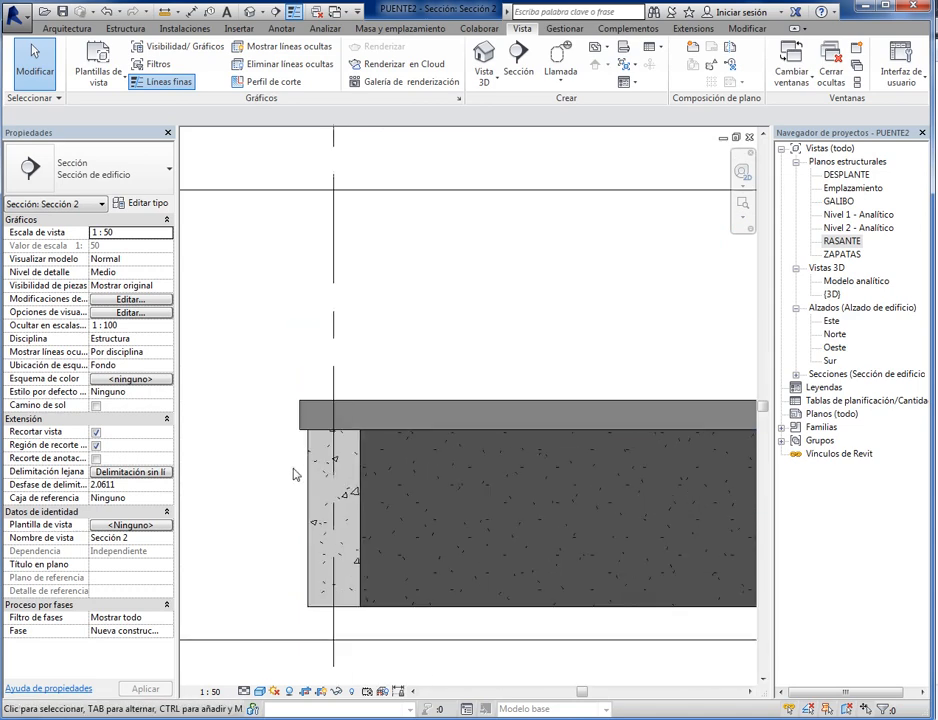
middle_drag(660, 584, 367, 576)
middle_drag(596, 581, 324, 598)
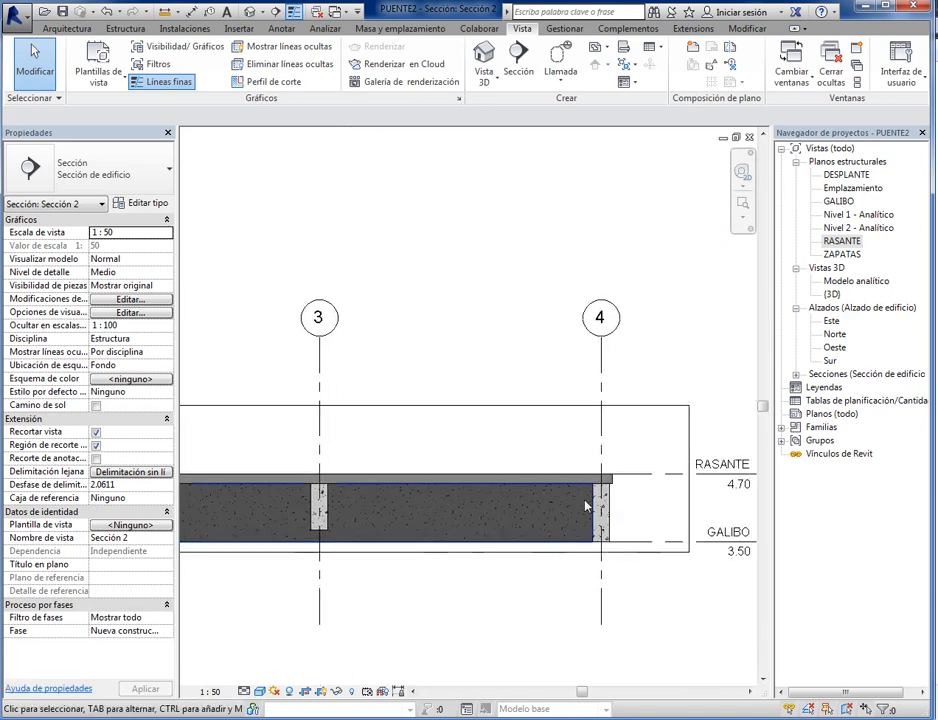
scroll(606, 481, up, 10)
scroll(604, 486, down, 11)
scroll(540, 515, up, 6)
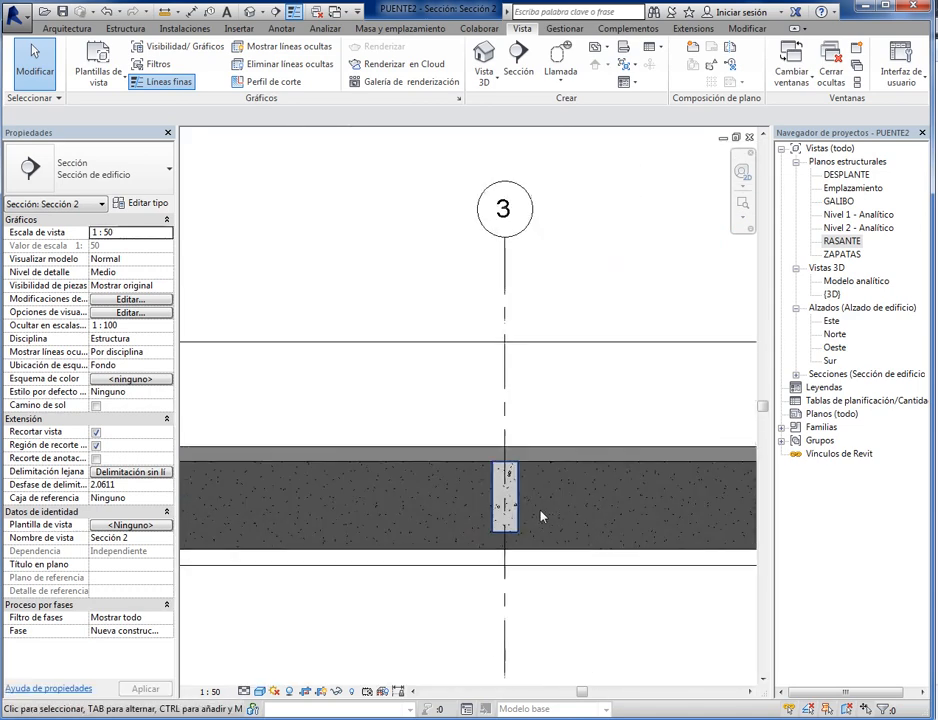
scroll(475, 597, down, 5)
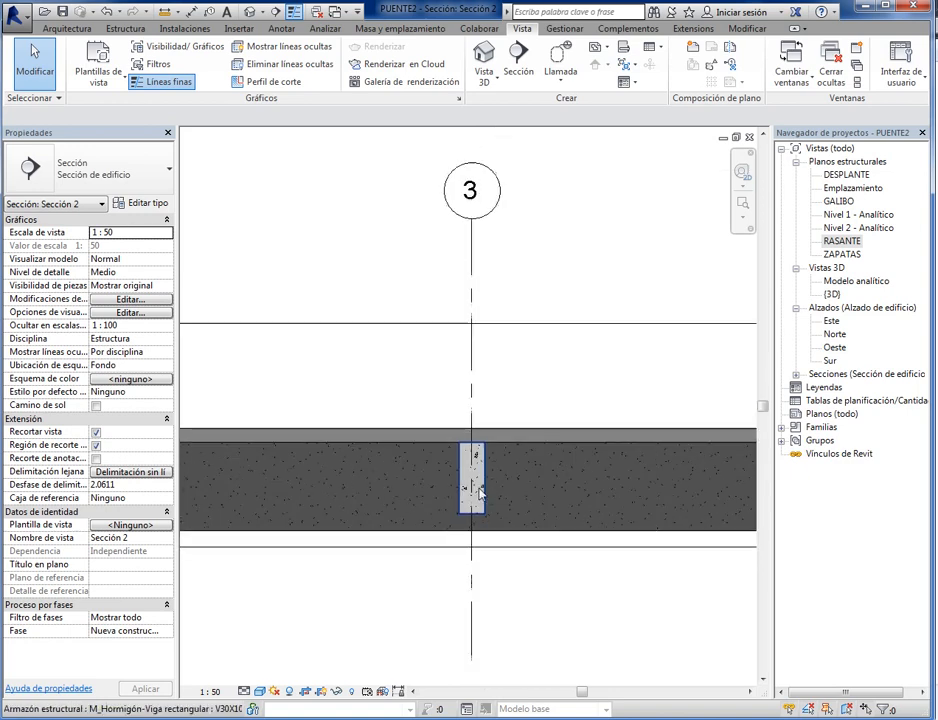
scroll(527, 555, down, 2)
scroll(528, 555, down, 2)
middle_drag(367, 592, 413, 595)
scroll(425, 580, up, 4)
scroll(448, 575, down, 3)
middle_drag(584, 580, 502, 580)
middle_drag(404, 597, 466, 598)
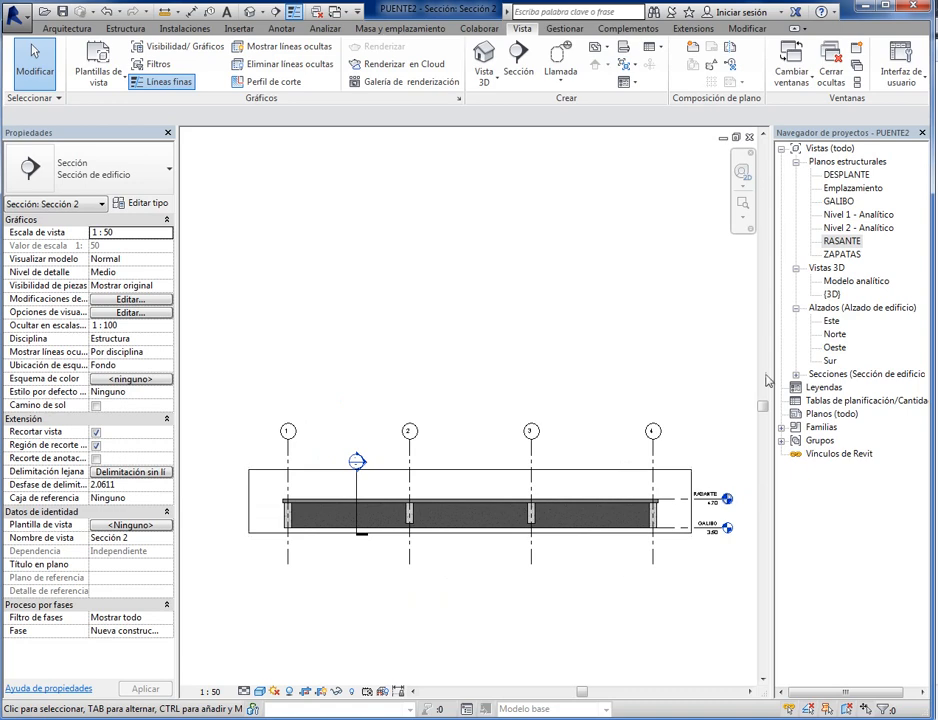
- Return to the RASANTE structural plan
double_click(843, 244)
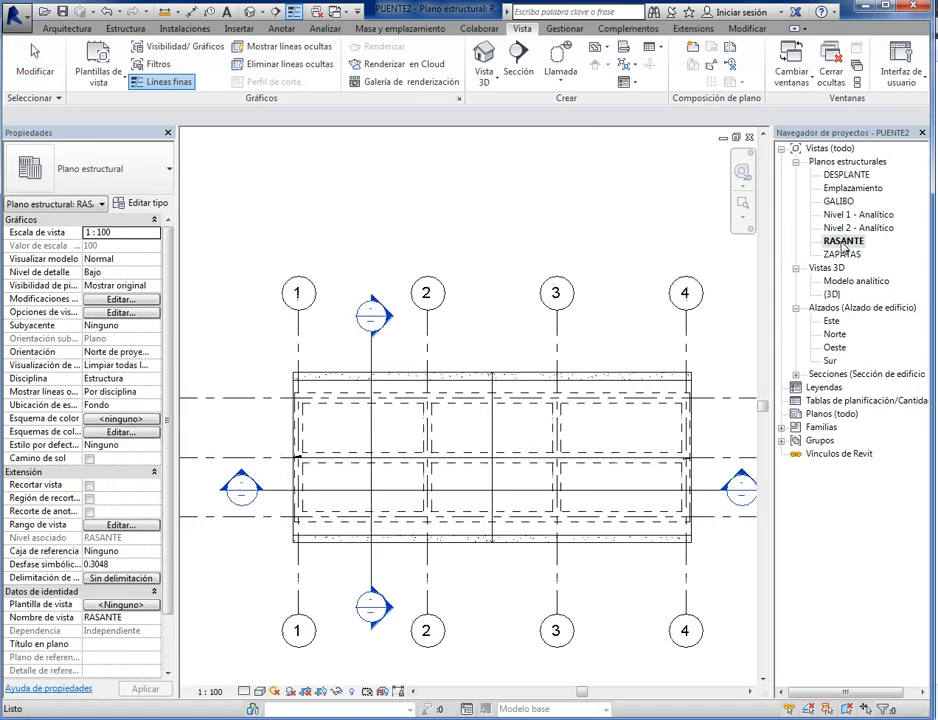
- Set the RASANTE structural plan to a shaded visual style with medium detail level and look over the slab and beams
scroll(463, 585, up, 1)
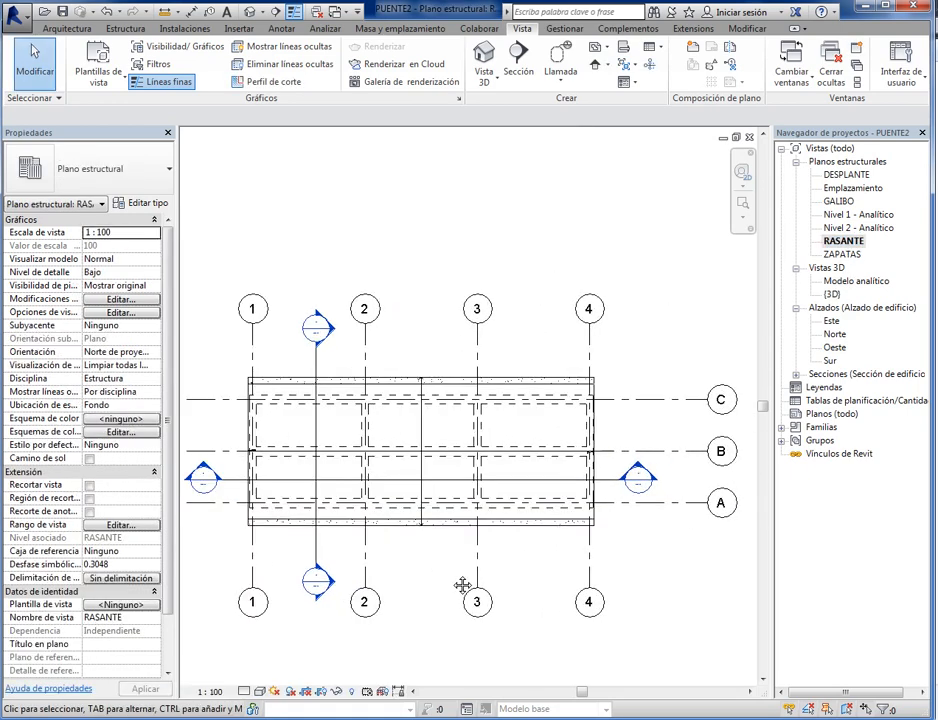
click(259, 691)
click(300, 636)
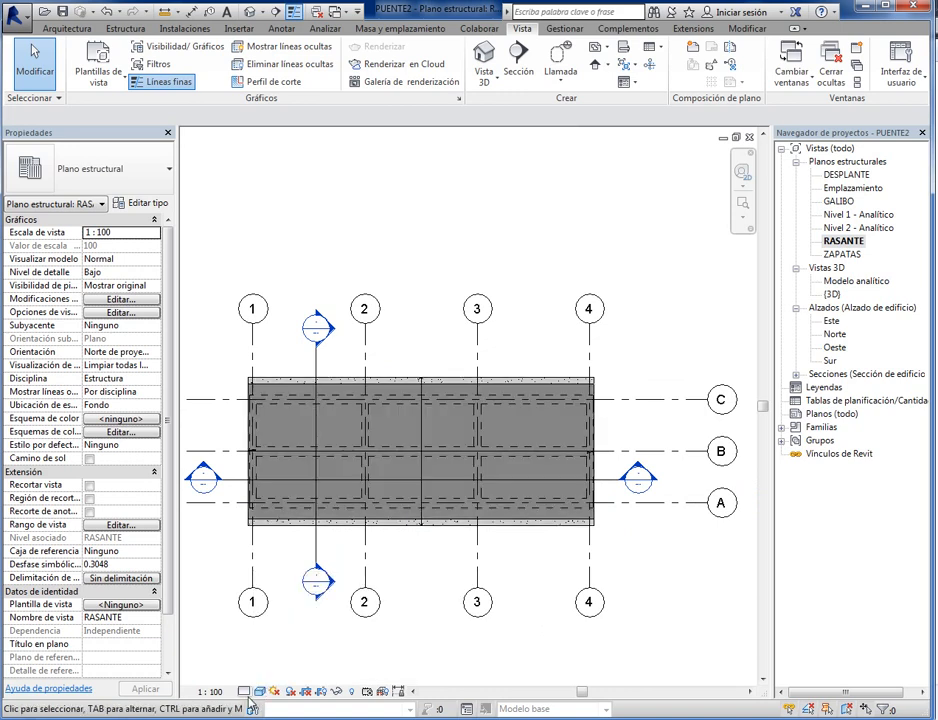
click(244, 691)
click(263, 661)
scroll(404, 505, up, 4)
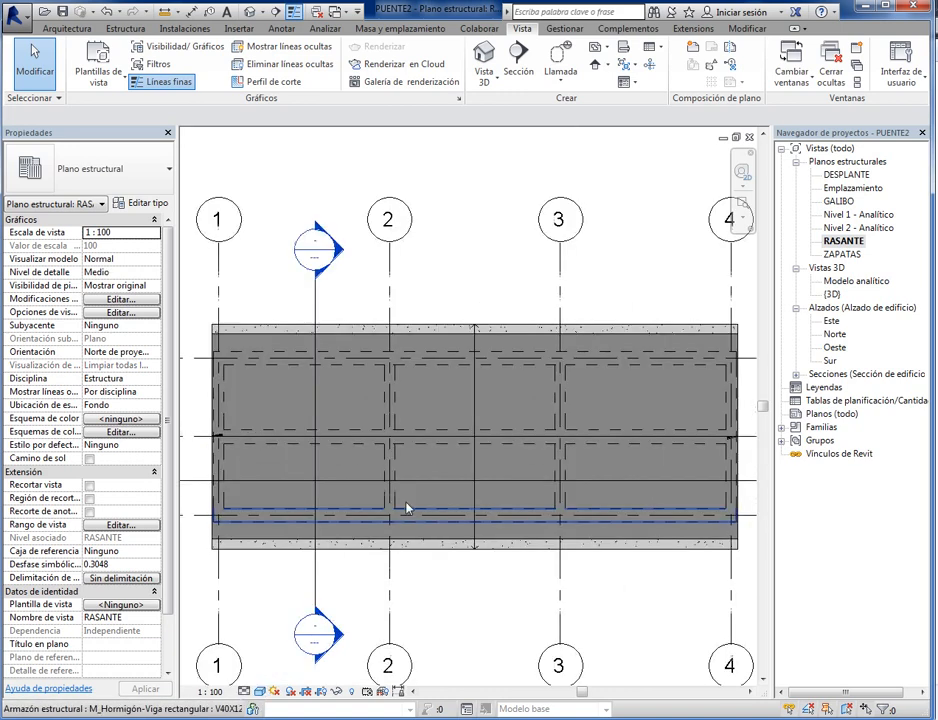
middle_drag(634, 377, 515, 383)
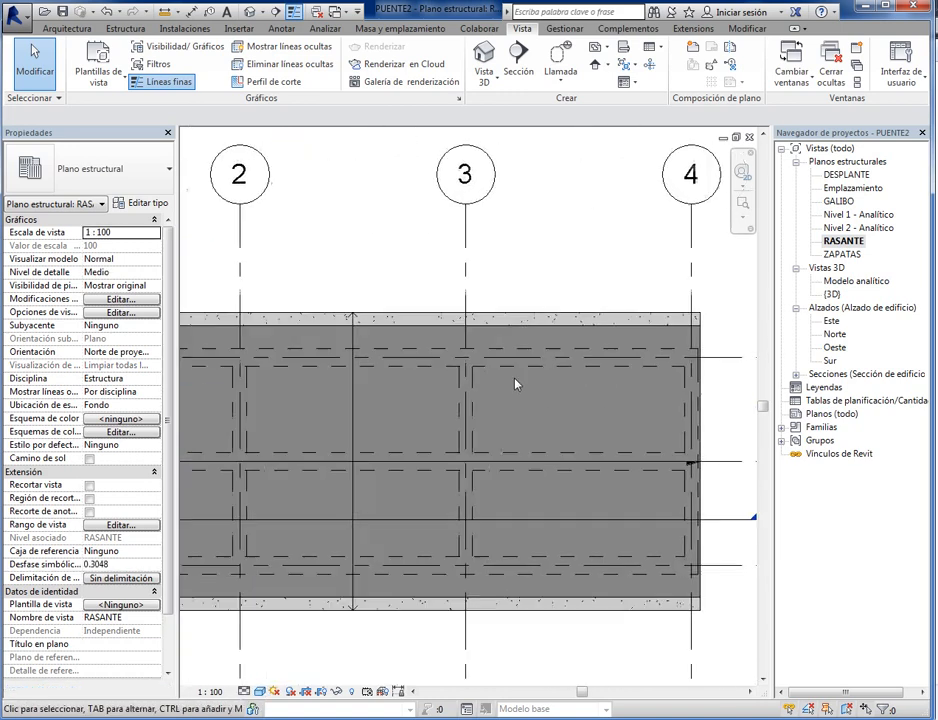
middle_drag(385, 563, 621, 545)
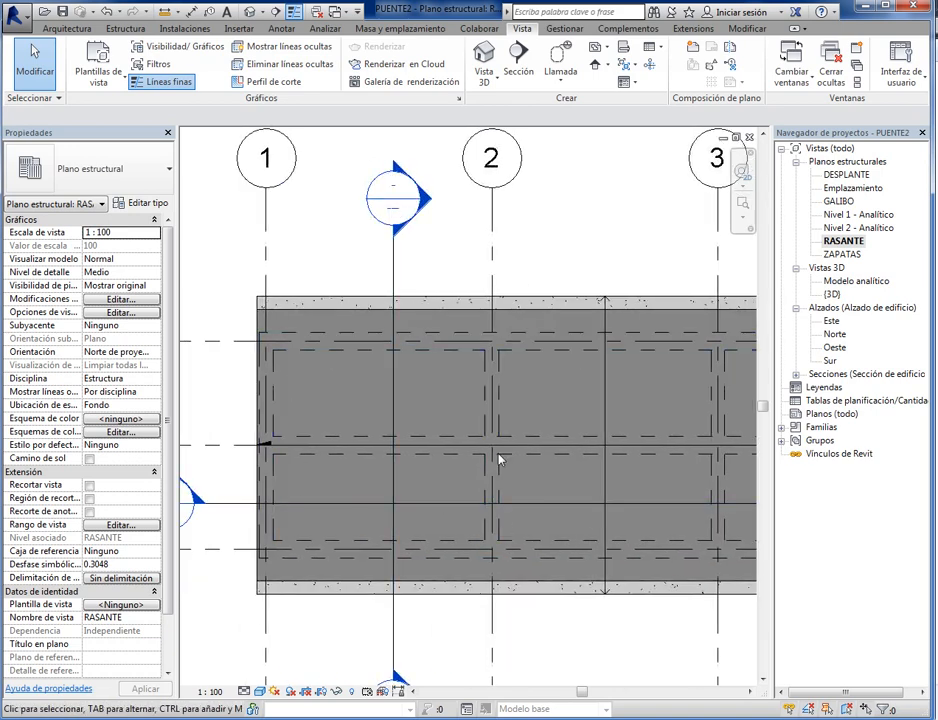
scroll(498, 456, down, 4)
middle_drag(583, 598, 588, 596)
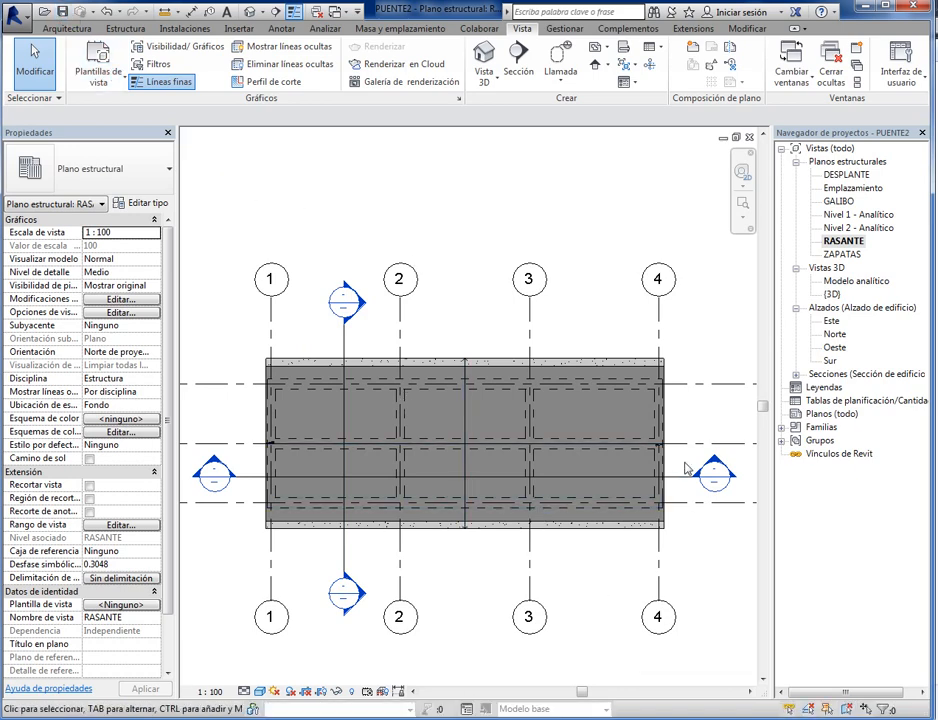
- Switch through the open Sección 1, ZAPATAS and Sur views and look over the bridge in the Sur elevation
click(803, 80)
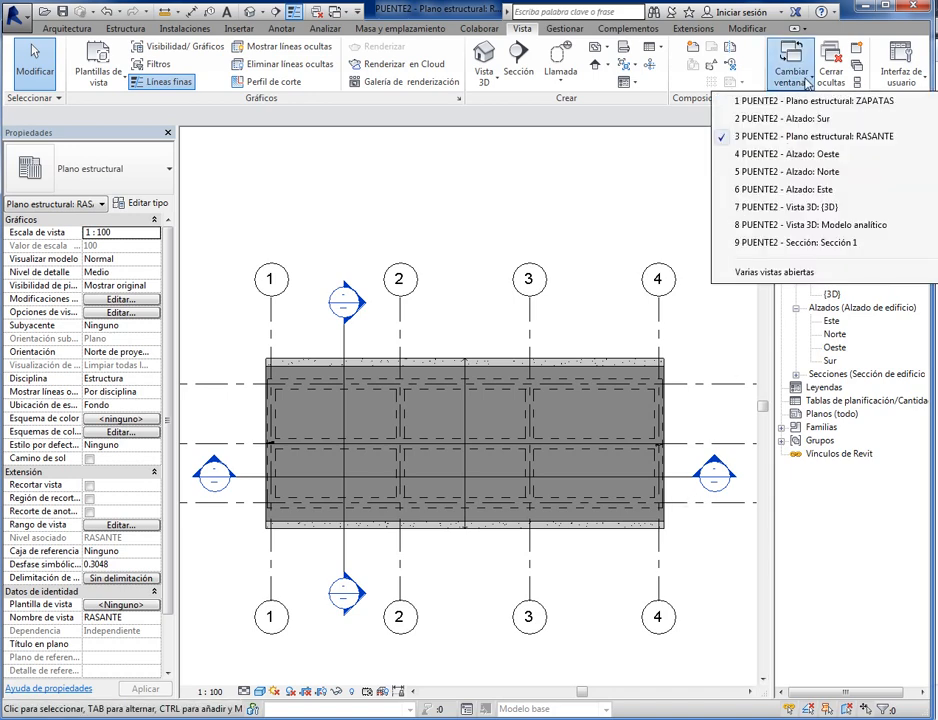
click(776, 242)
click(810, 82)
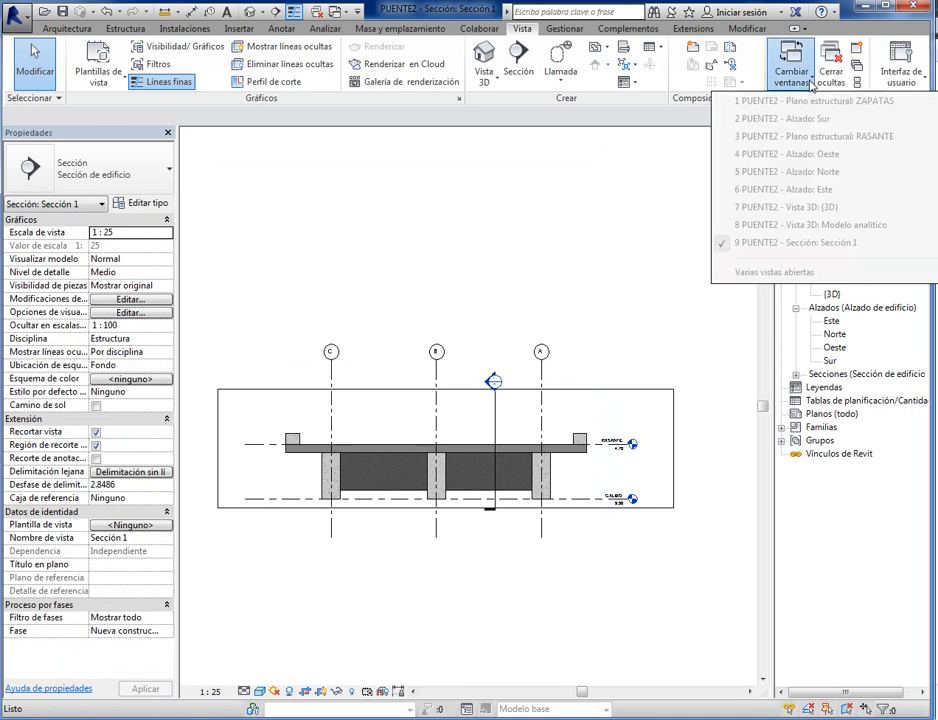
click(795, 101)
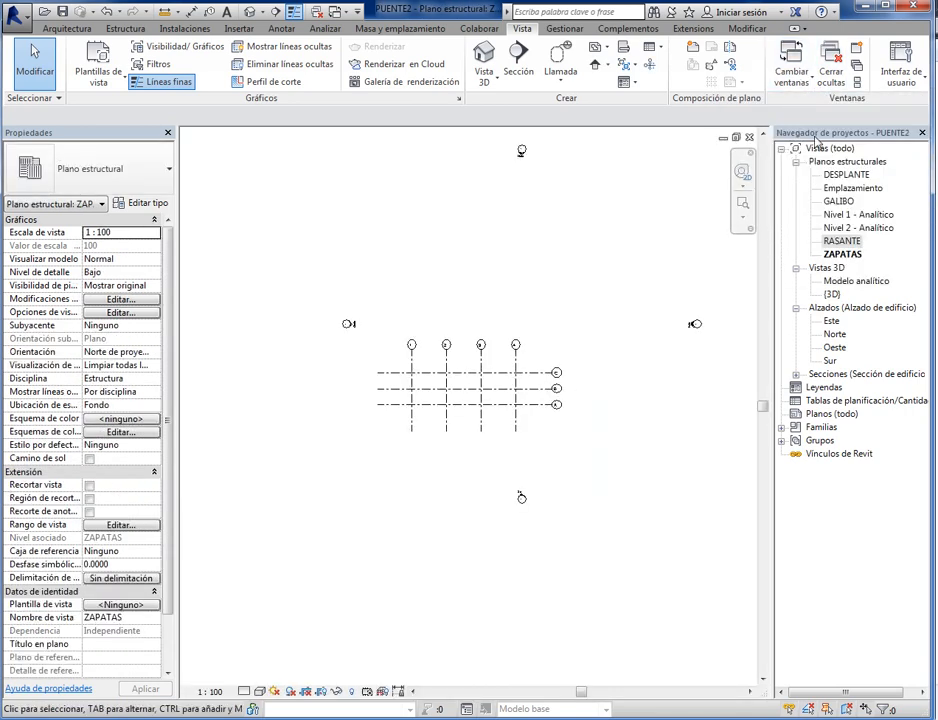
click(795, 100)
click(806, 119)
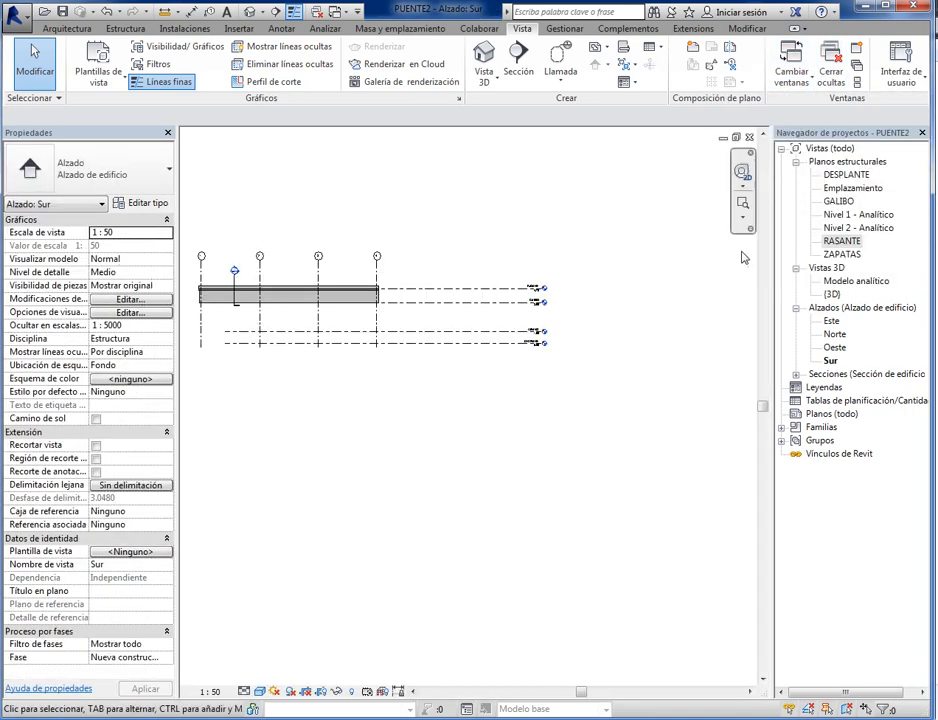
middle_drag(272, 300, 412, 379)
scroll(410, 374, up, 2)
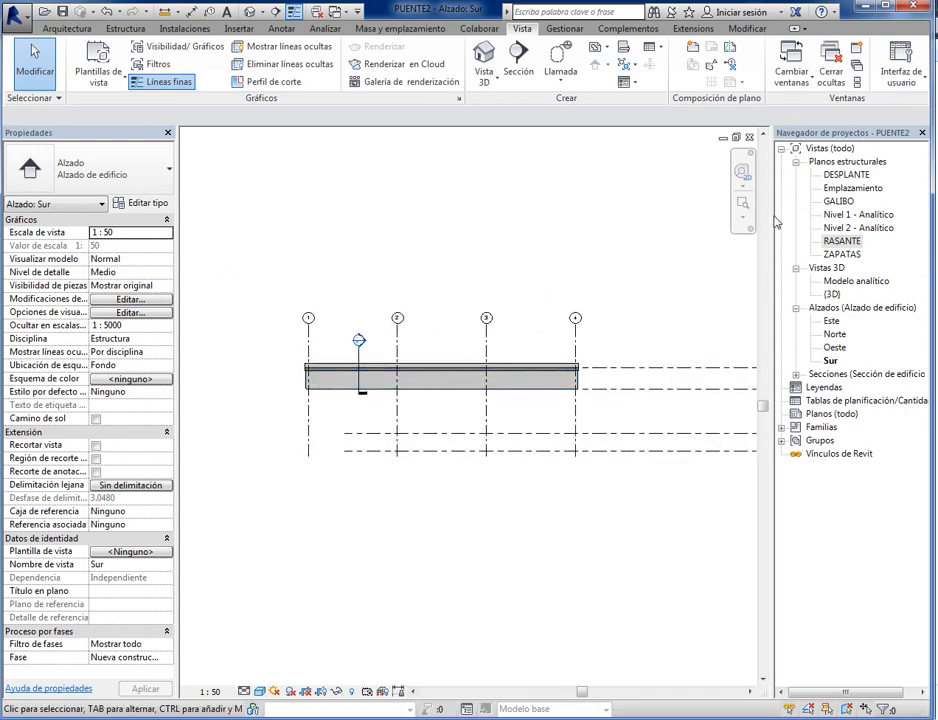
scroll(582, 396, up, 7)
scroll(624, 400, down, 5)
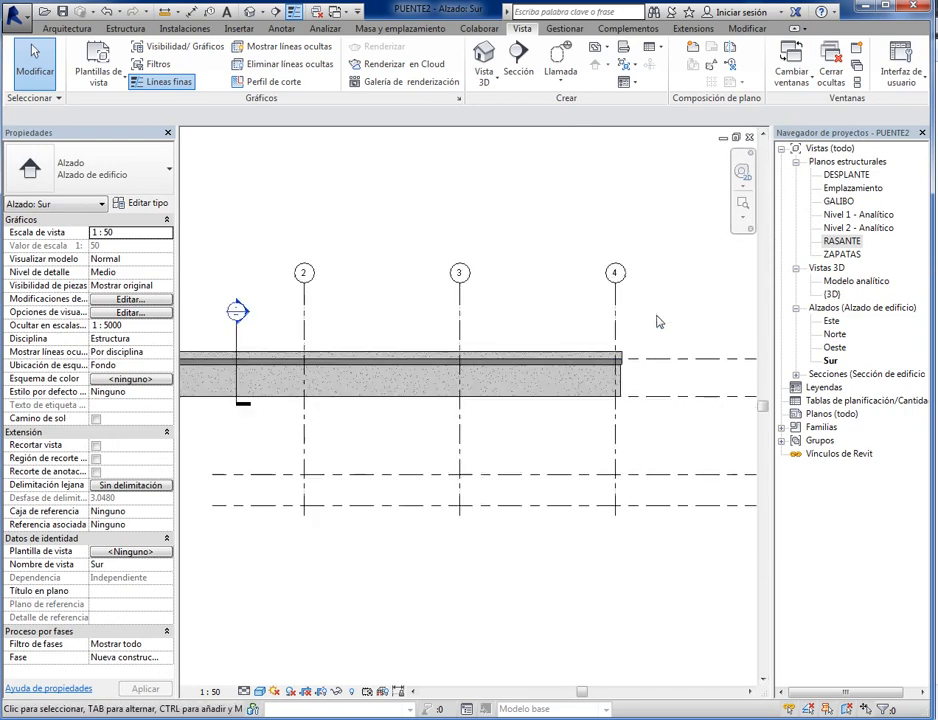
- Switch to the Modelo analítico view and on to the {3D} view, and examine the underside of the bridge
click(791, 66)
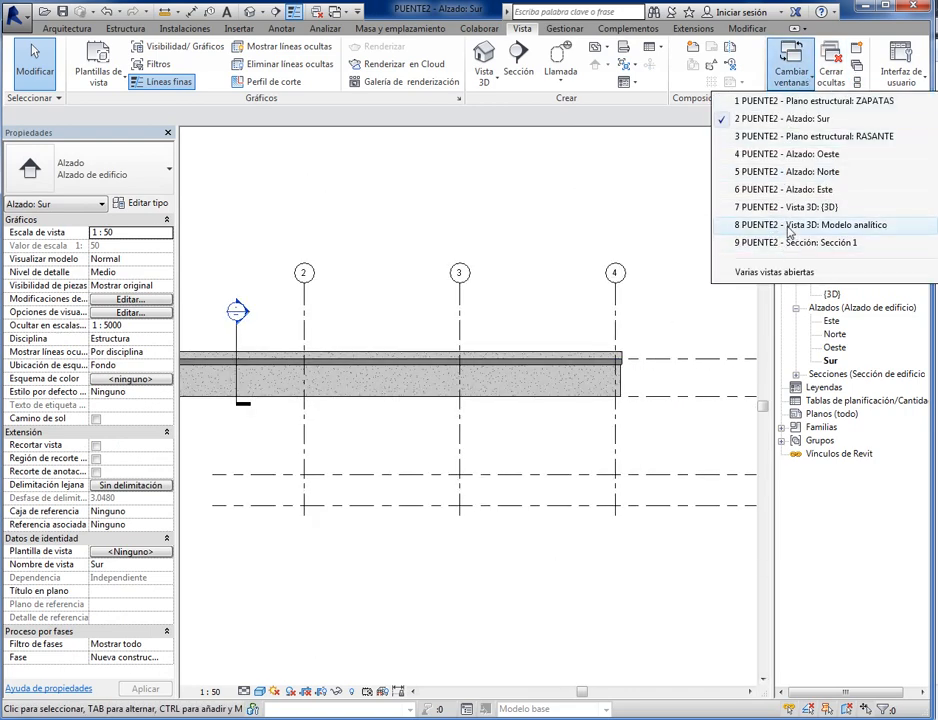
click(790, 230)
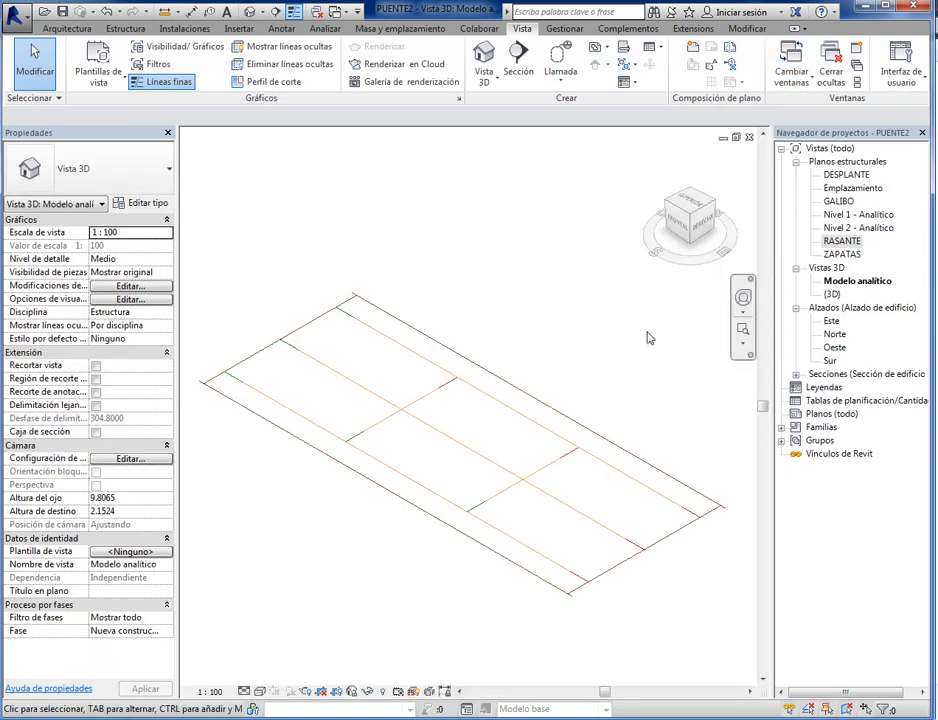
click(800, 86)
click(790, 208)
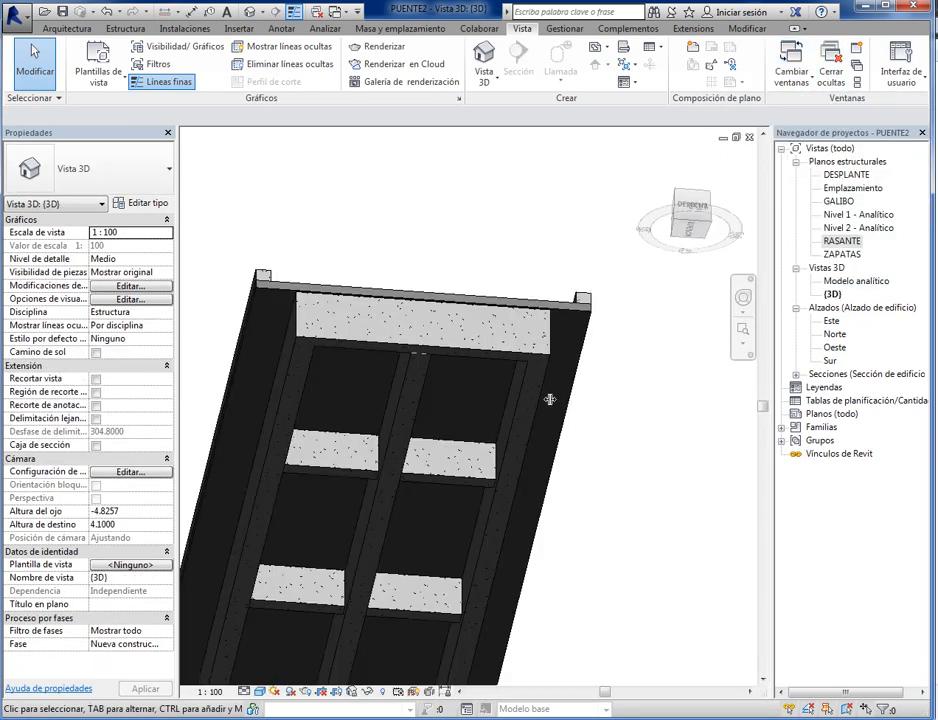
middle_drag(550, 399, 548, 385)
scroll(549, 387, down, 5)
scroll(552, 445, up, 3)
middle_drag(544, 457, 571, 475)
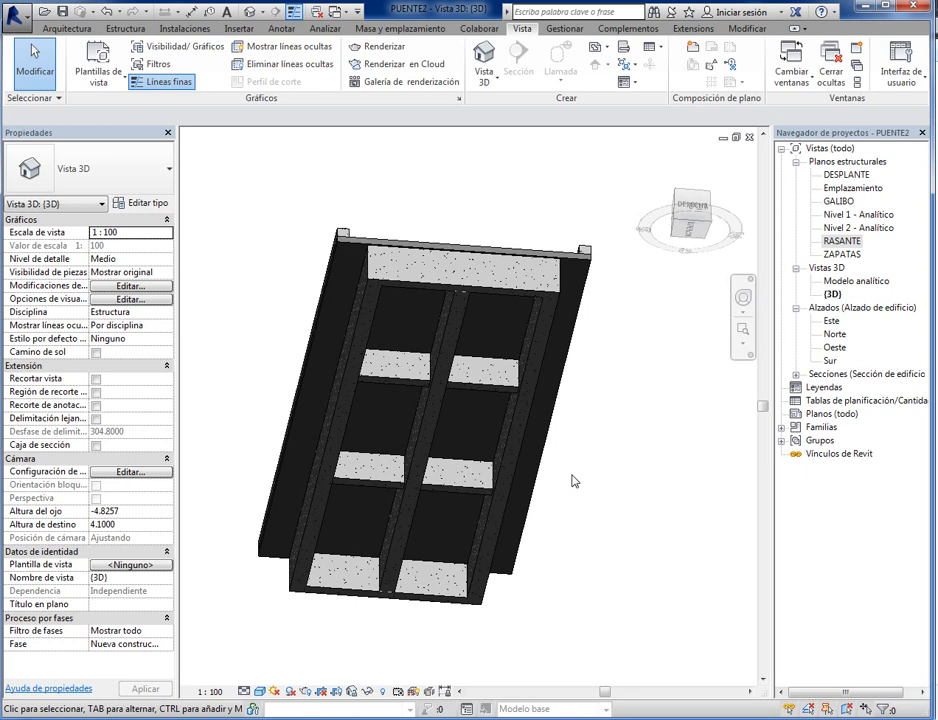
- Tile all open views and fit the content of the ZAPATAS, Sección 2, Oeste and Sección 1 windows
key(w)
key(t)
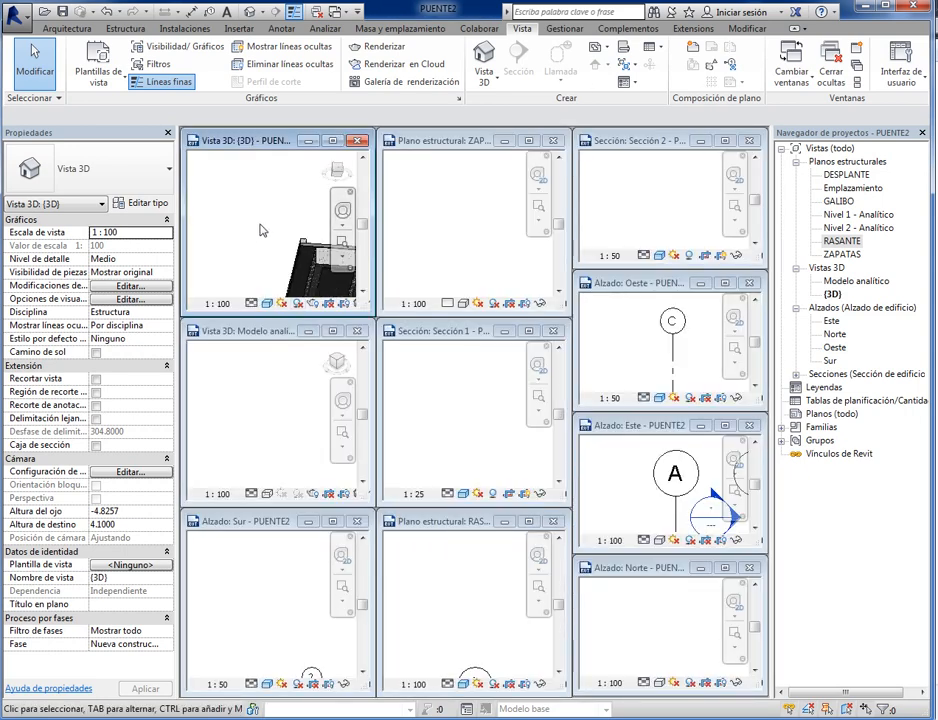
click(433, 234)
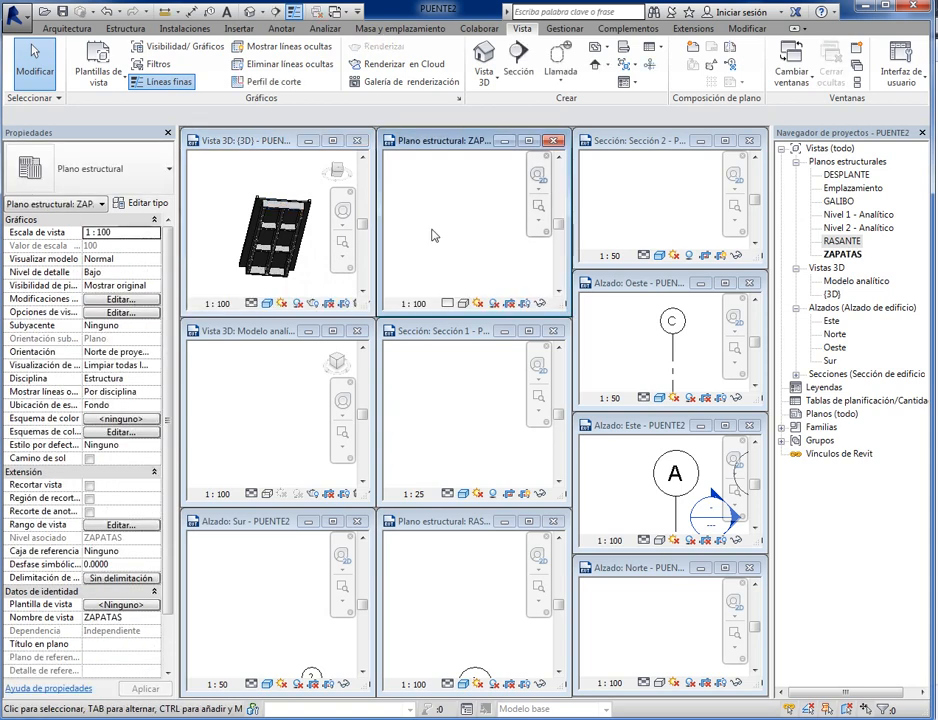
click(660, 198)
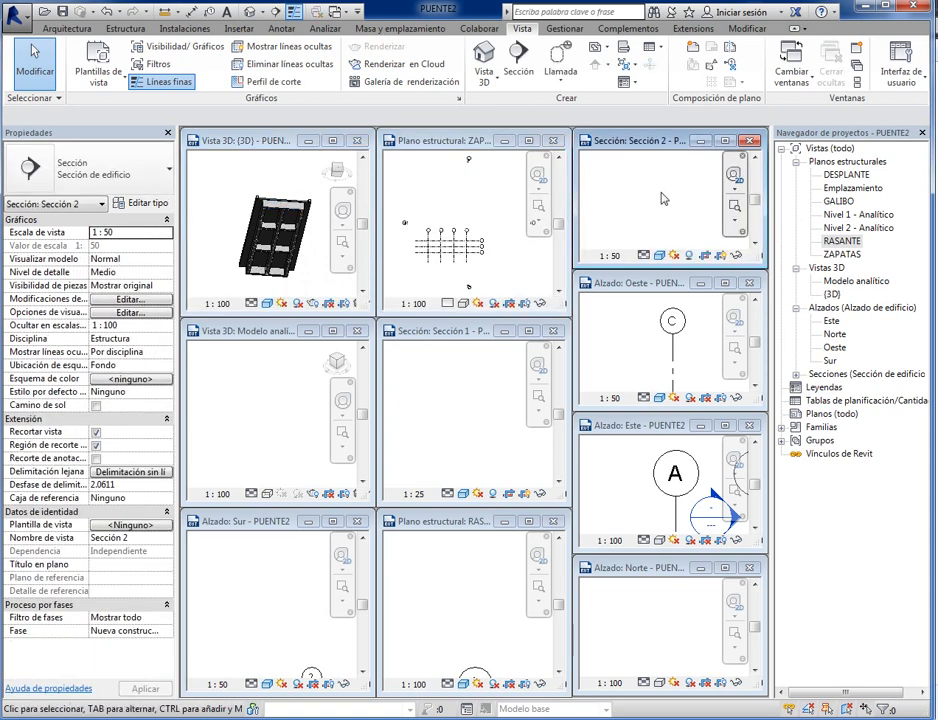
middle_click(662, 194)
middle_click(662, 194)
click(634, 340)
middle_click(634, 340)
middle_click(634, 340)
click(463, 412)
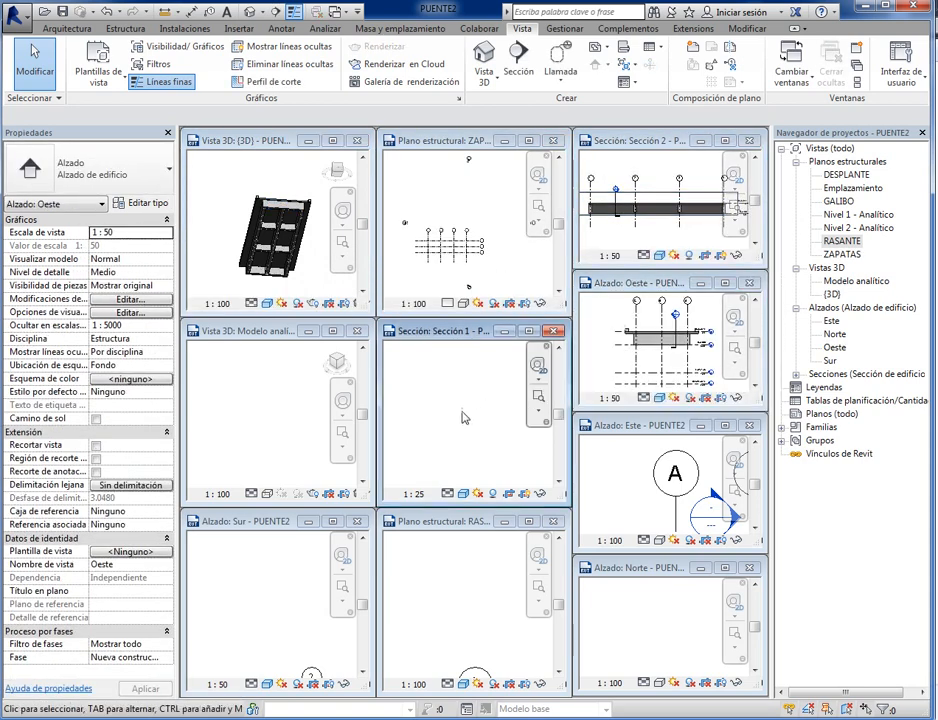
middle_click(463, 418)
middle_click(463, 418)
- Fit the content of the tiled Modelo analítico, Sur, RASANTE, Norte and Este windows and compare the views
click(268, 420)
middle_click(268, 420)
middle_click(268, 420)
click(248, 626)
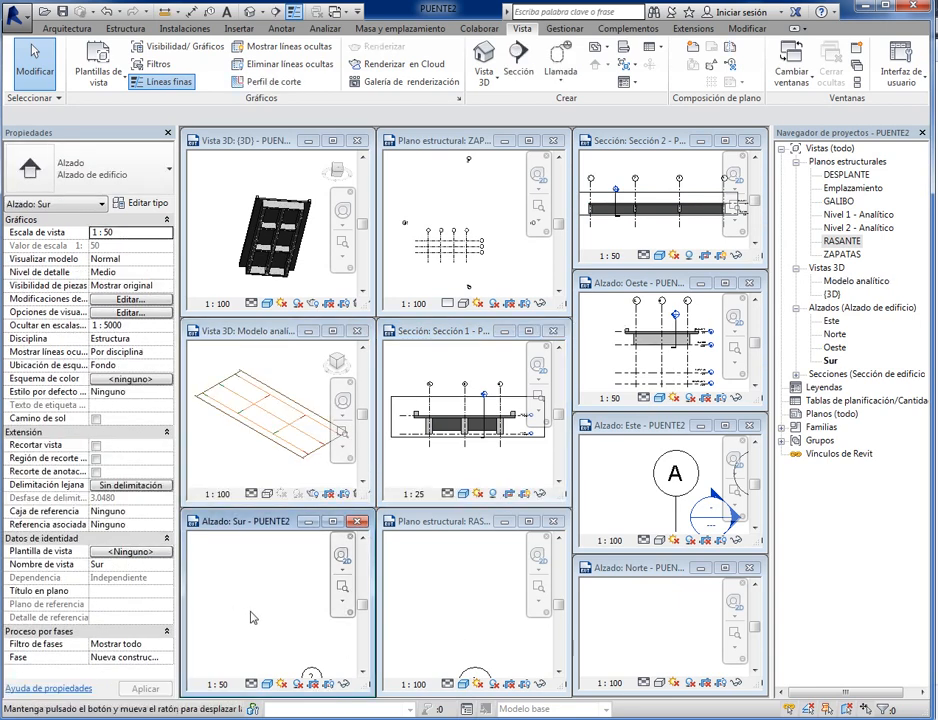
middle_click(290, 636)
middle_click(290, 636)
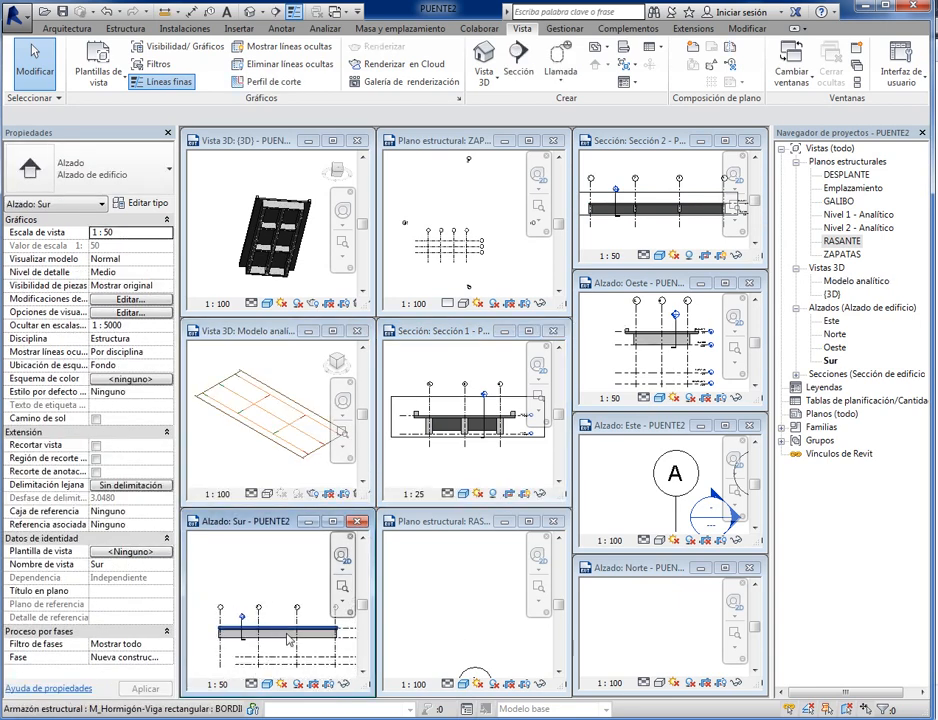
click(465, 610)
middle_click(465, 610)
middle_click(465, 610)
click(658, 642)
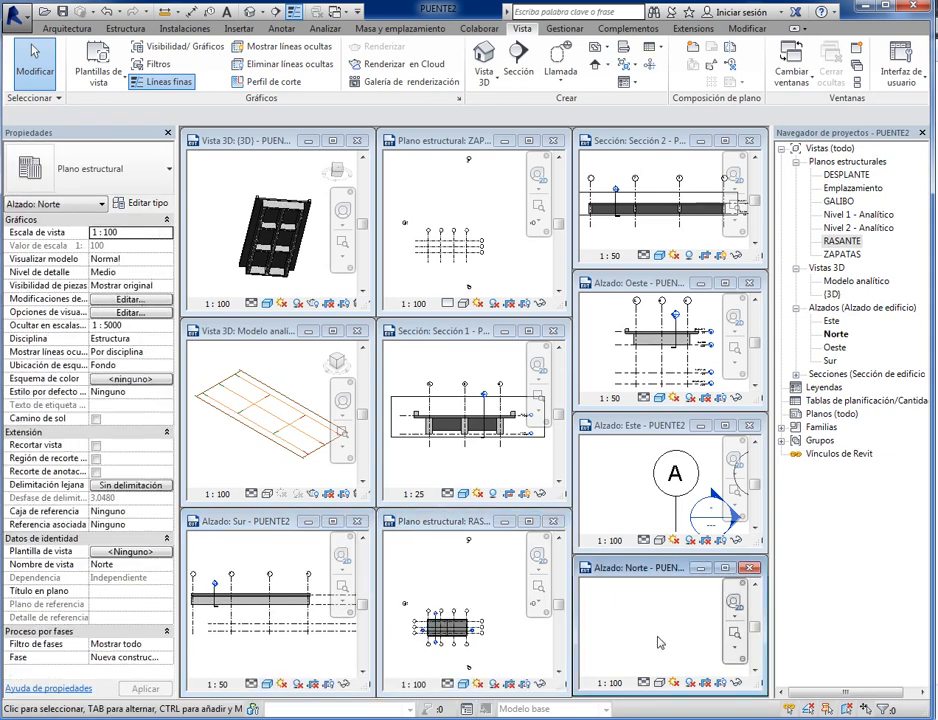
mouse_move(659, 638)
middle_down()
mouse_move(668, 647)
mouse_move(651, 623)
middle_up()
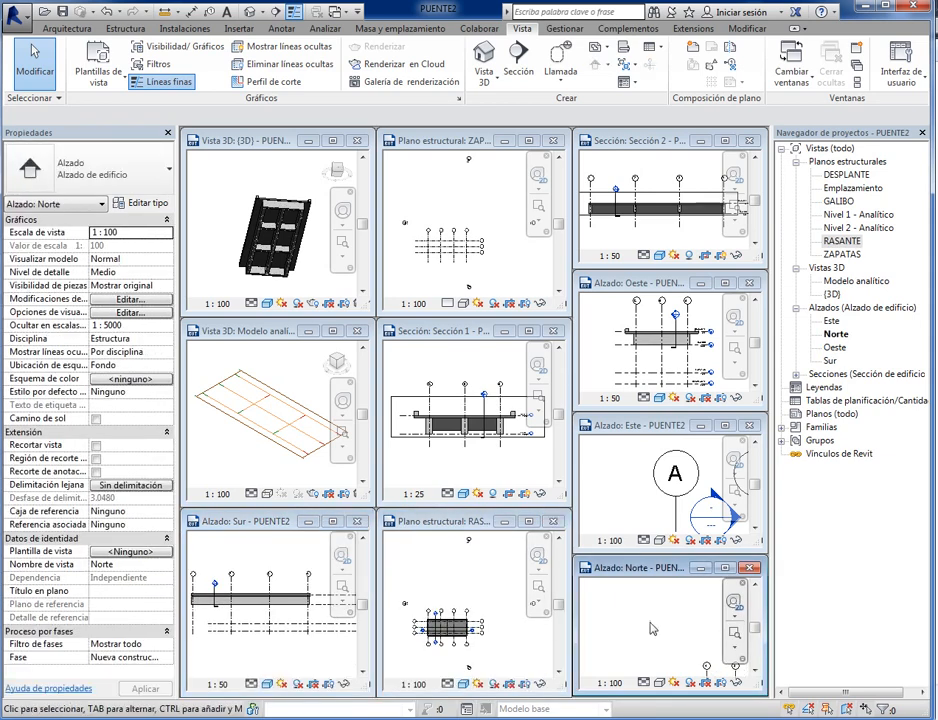
middle_click(651, 628)
middle_click(651, 628)
click(631, 479)
middle_click(631, 479)
middle_click(631, 479)
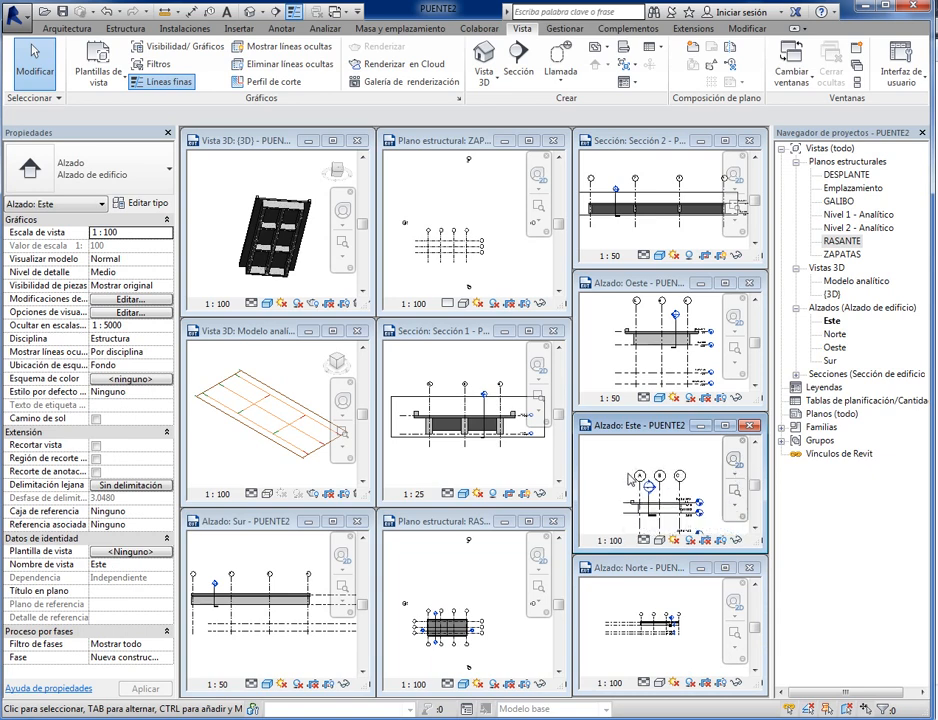
scroll(697, 518, up, 2)
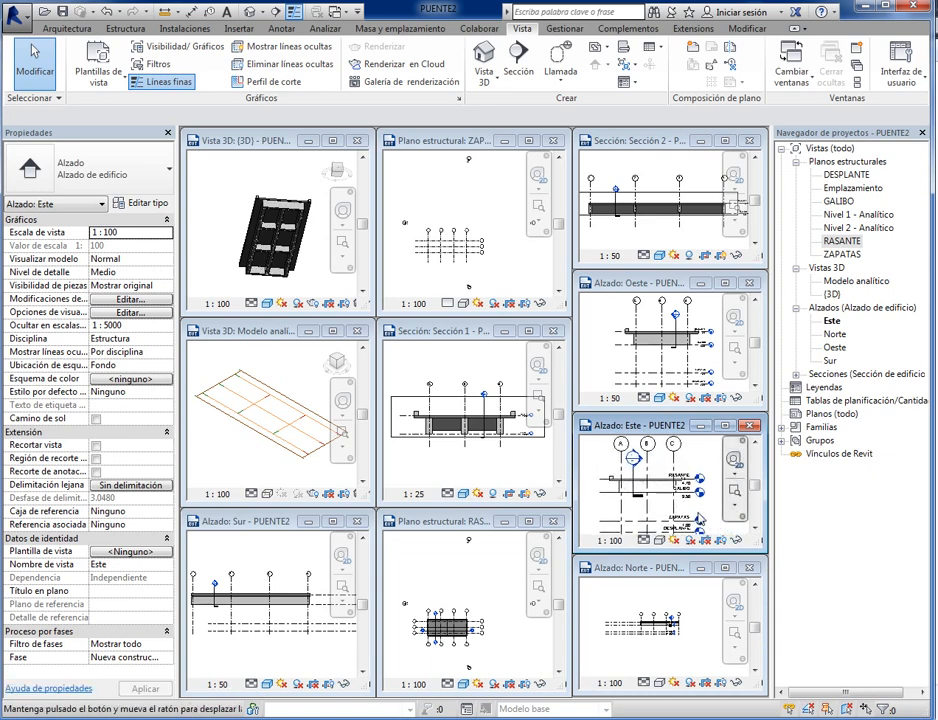
middle_drag(699, 516, 702, 513)
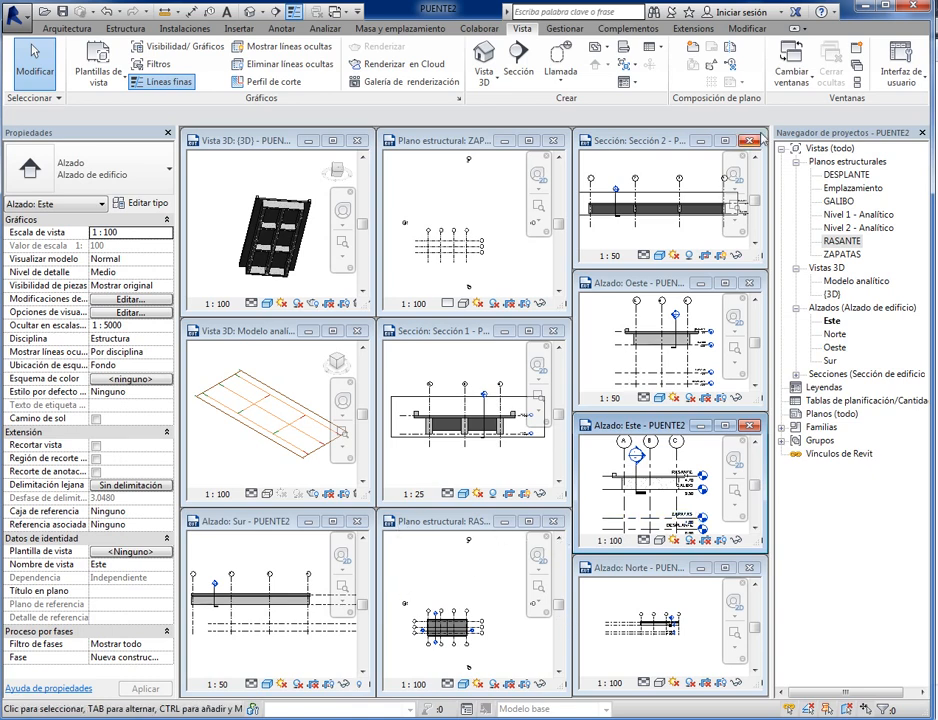
- Maximize the {3D} view from the tiled layout and center the bridge in it
click(278, 186)
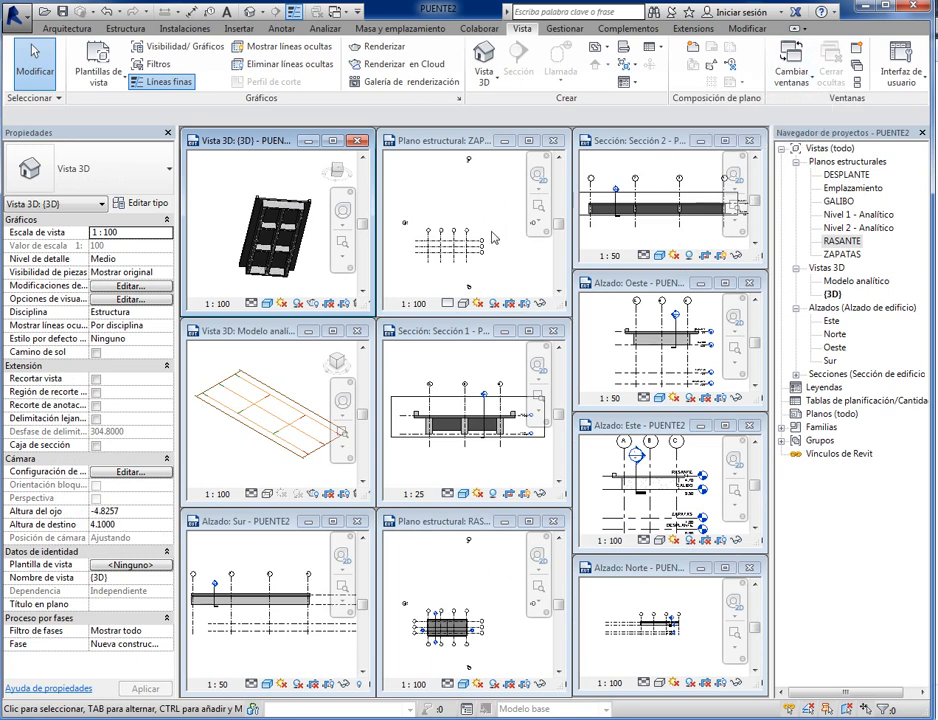
click(333, 140)
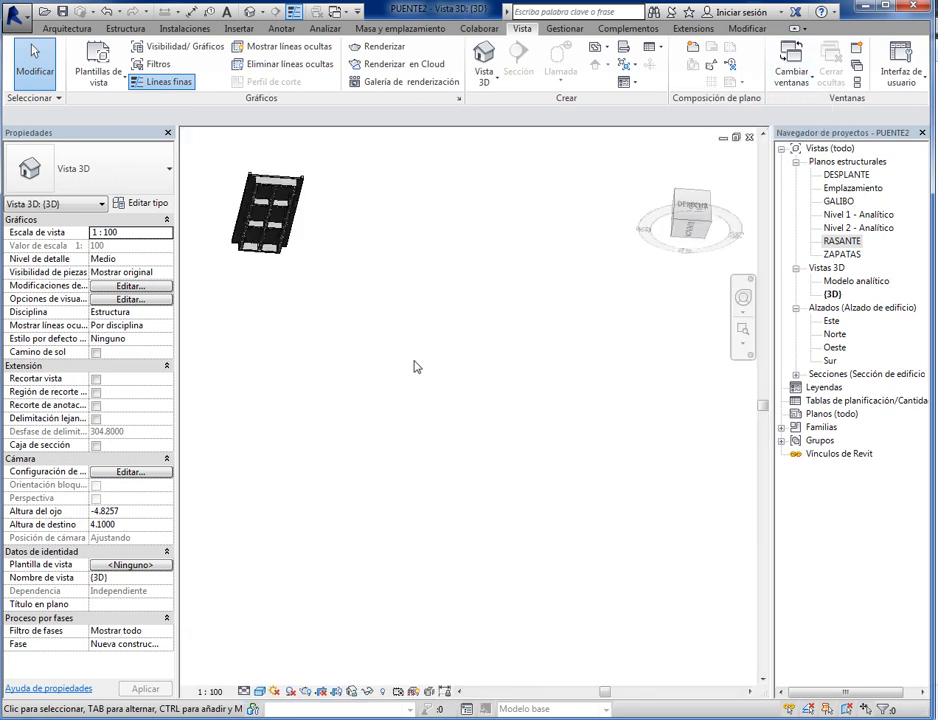
middle_drag(375, 309, 470, 441)
scroll(438, 368, up, 4)
middle_drag(415, 352, 553, 407)
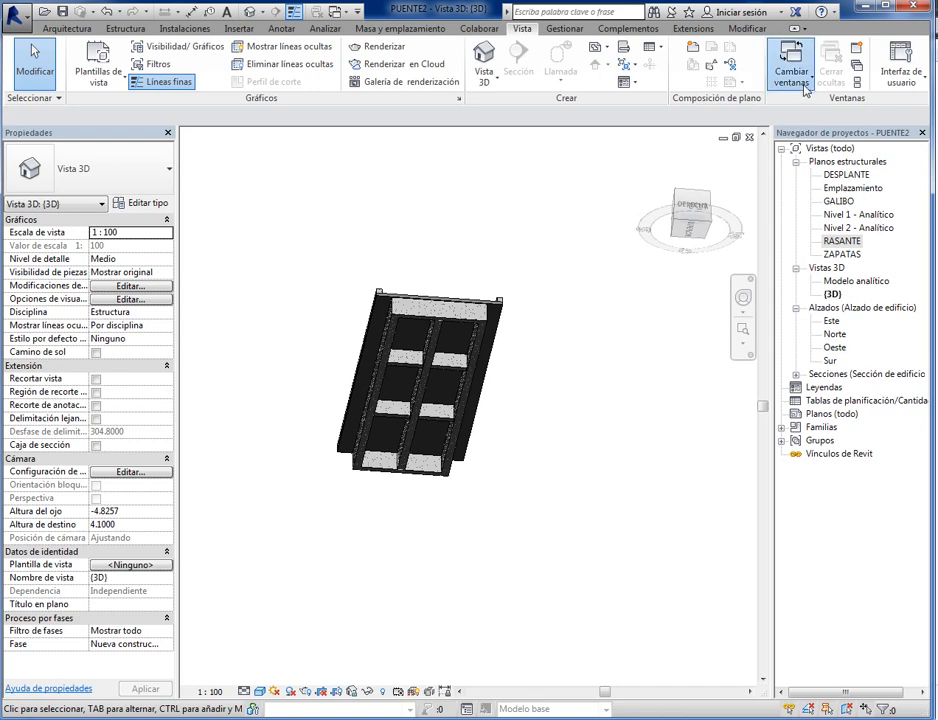
- Close all hidden windows so only the {3D} view stays open, and check the list of open views
click(791, 70)
click(533, 232)
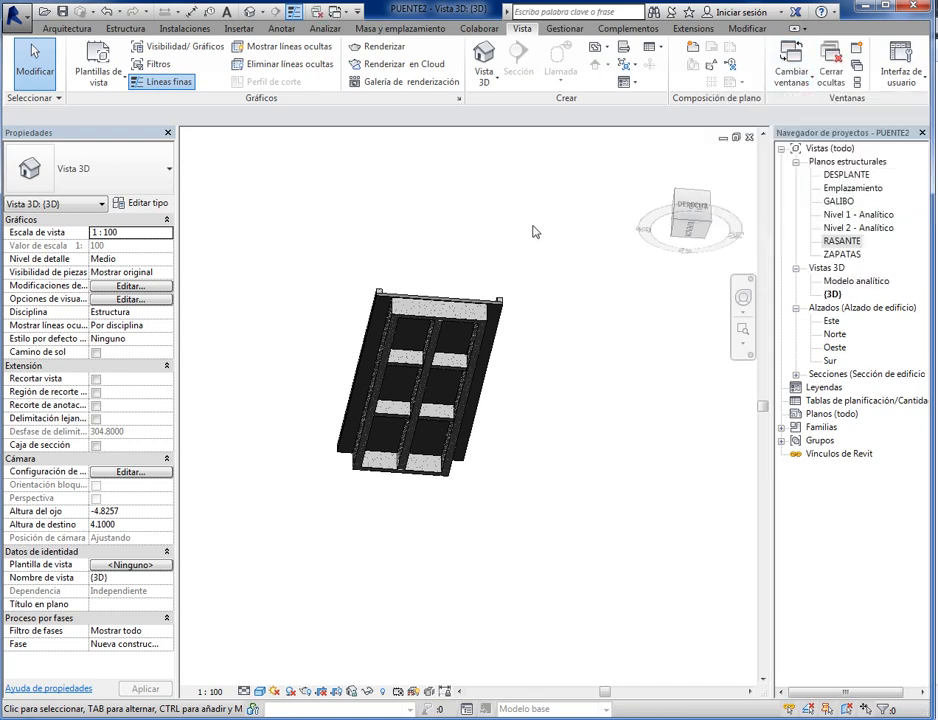
click(831, 66)
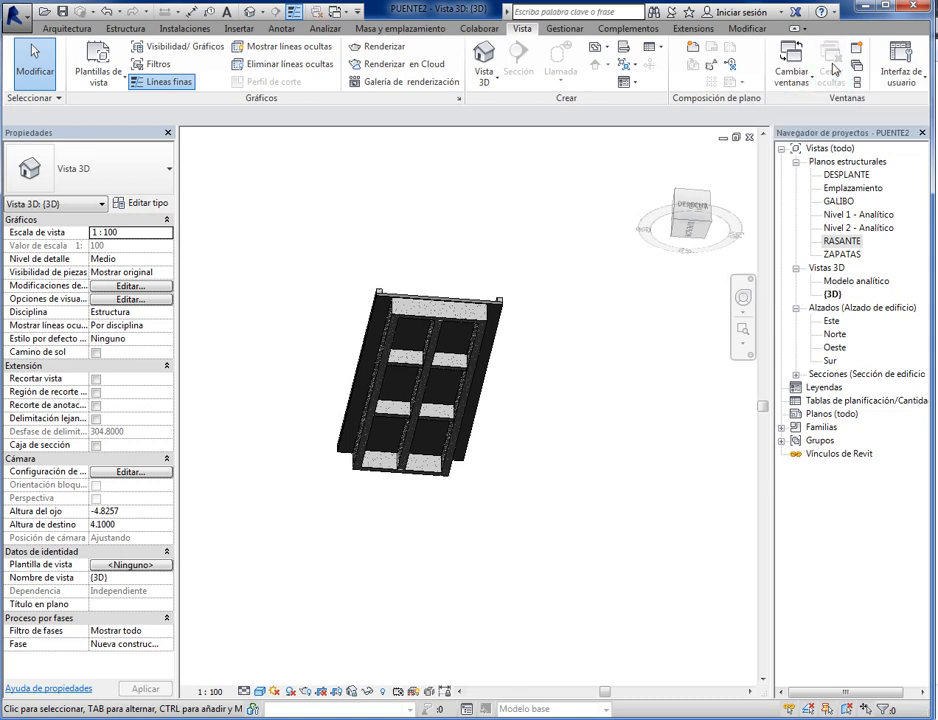
click(791, 66)
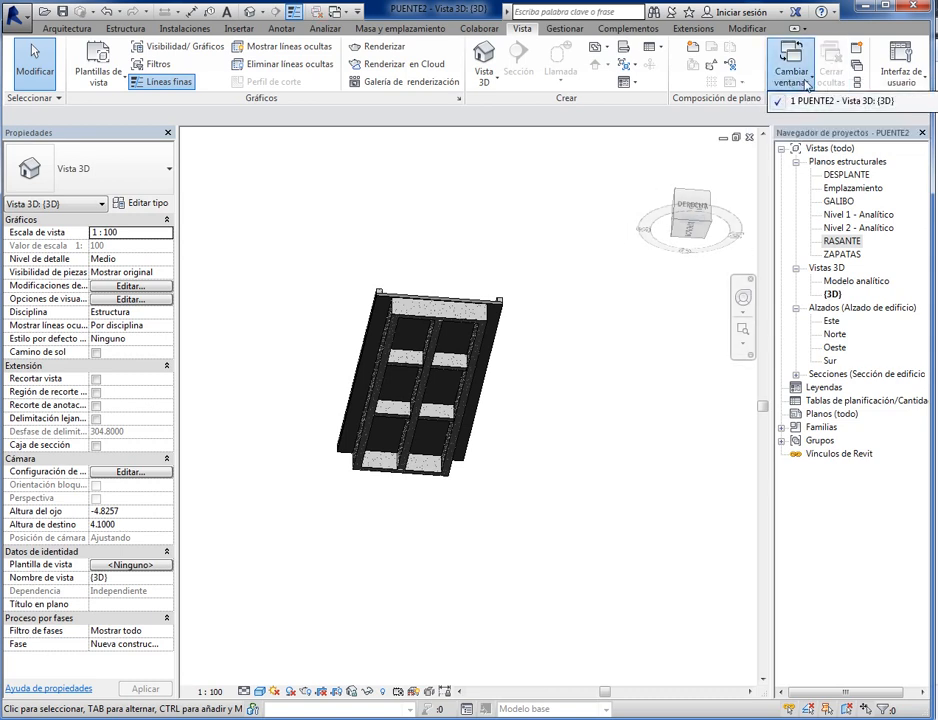
click(525, 252)
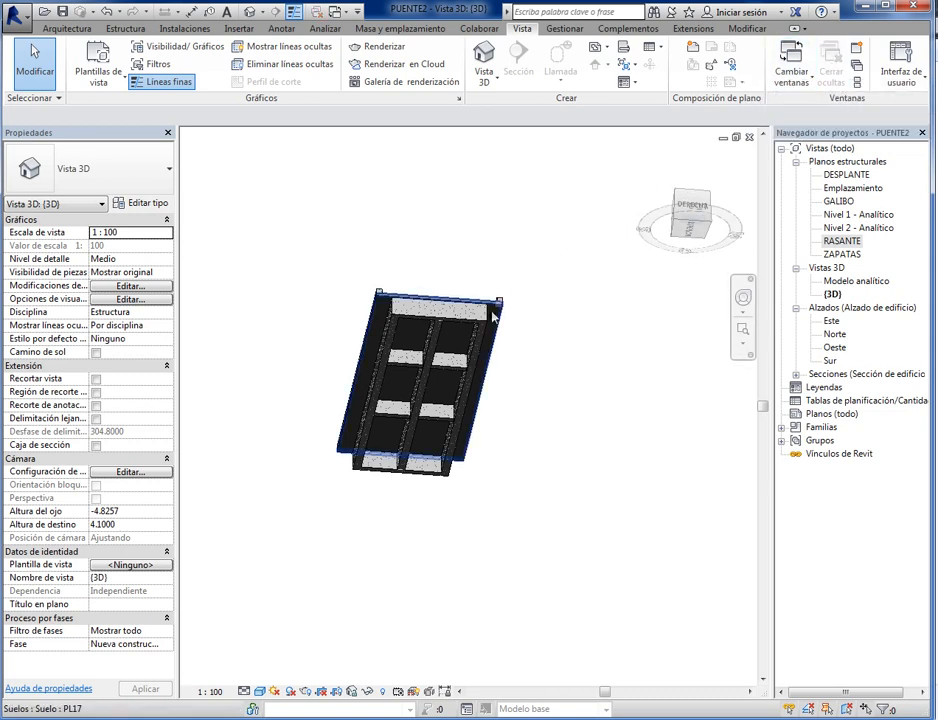
- Return the {3D} view to its home isometric orientation from above and show the whole bridge
scroll(499, 318, down, 3)
scroll(507, 360, up, 2)
middle_drag(495, 362, 584, 499)
scroll(574, 461, up, 3)
scroll(570, 461, down, 3)
scroll(625, 556, up, 4)
scroll(623, 558, down, 4)
click(658, 162)
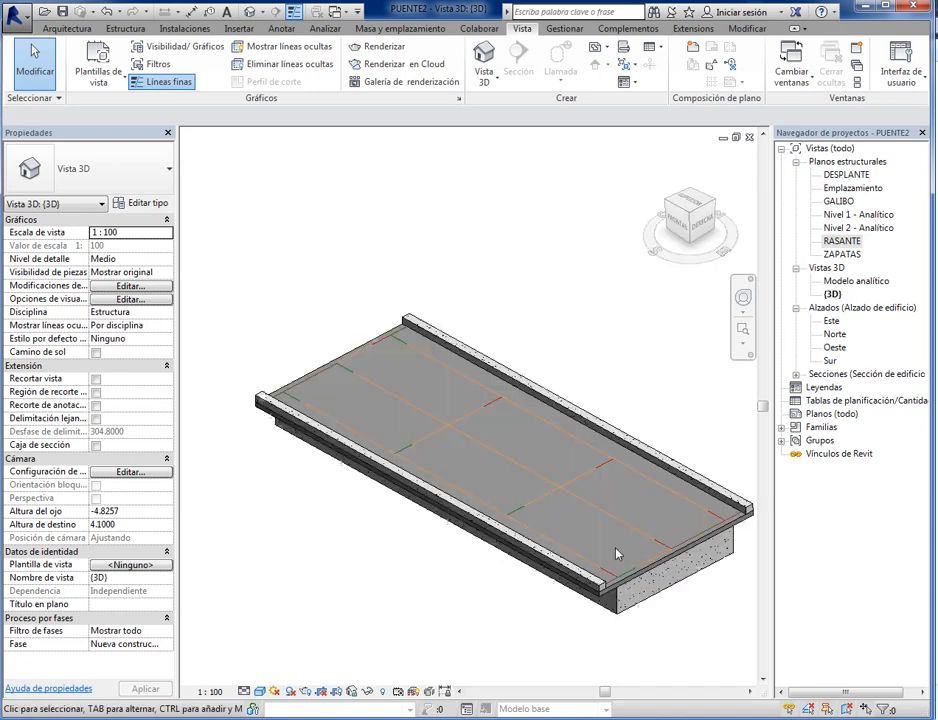
- Reopen the RASANTE structural plan
double_click(842, 241)
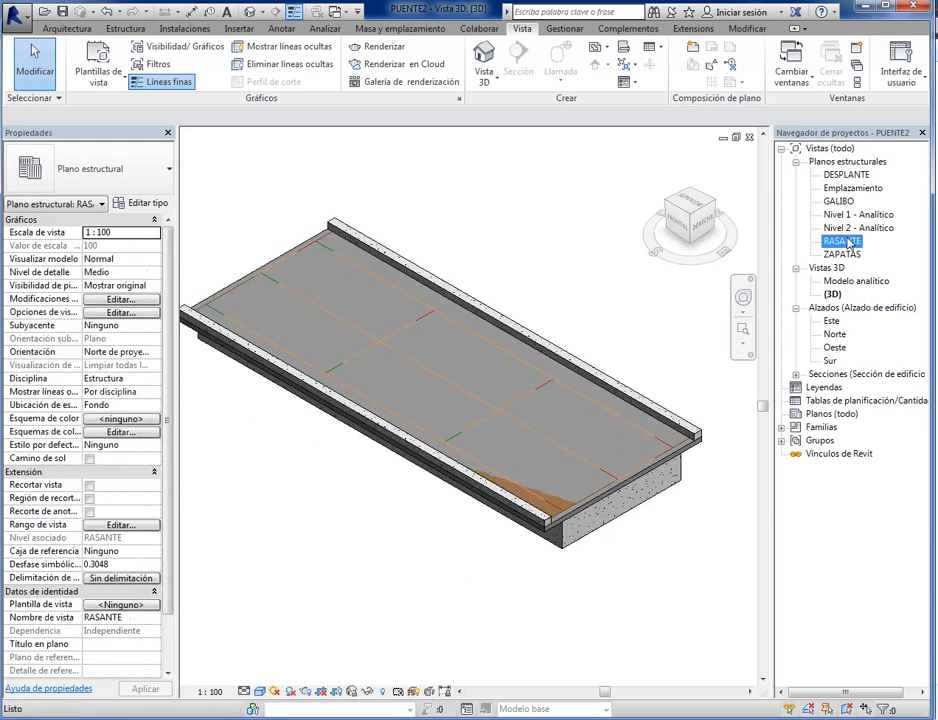
scroll(525, 512, up, 5)
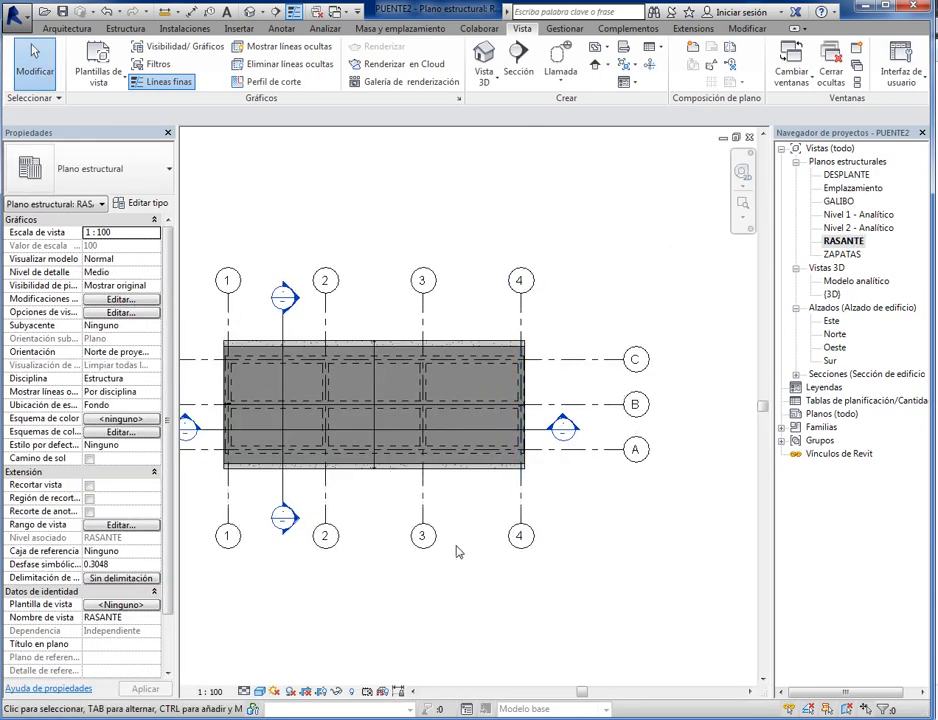